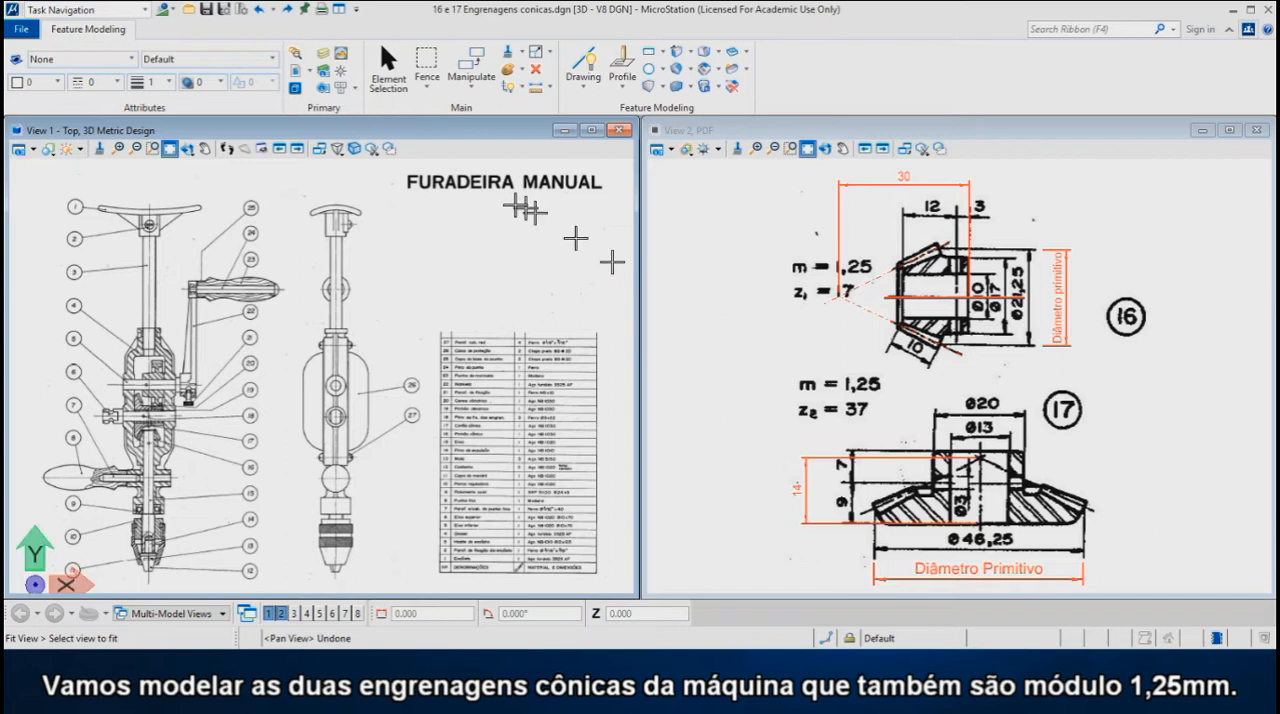
- Examine the meshing bevel gears in the section view of the hand drill's assembly drawing
{"action": "left_click", "coordinate": [153, 149]}
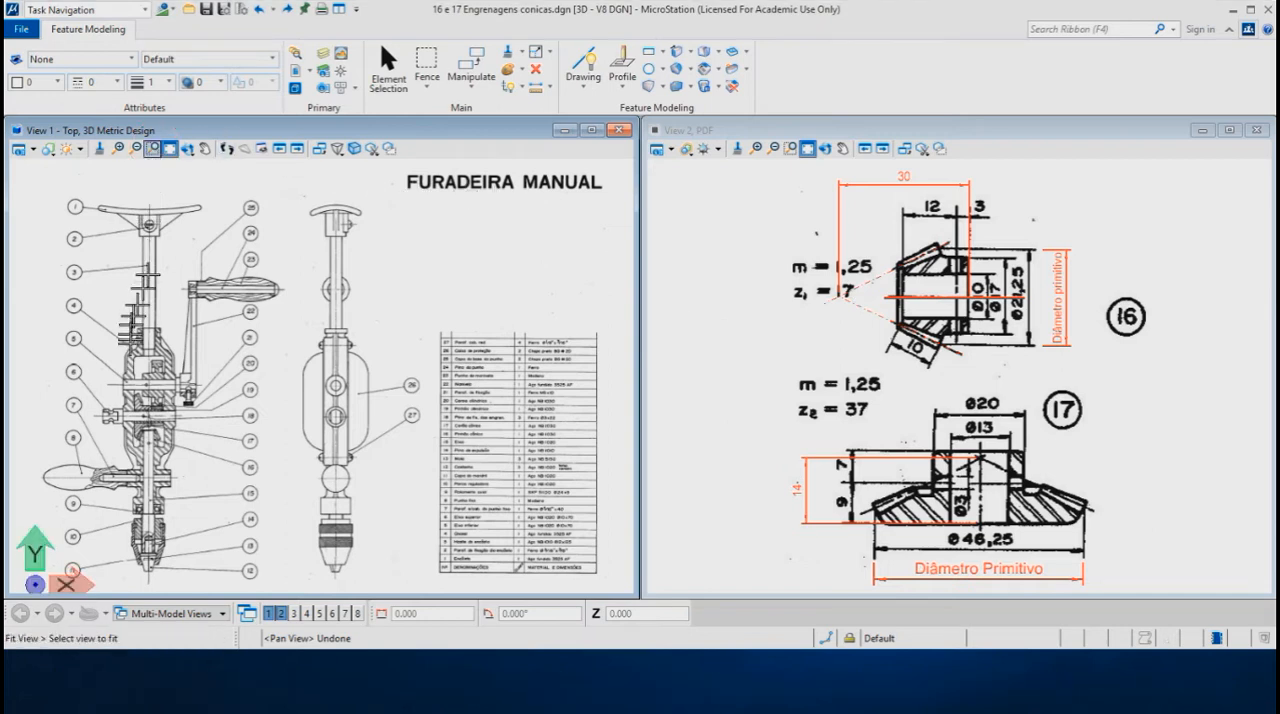
{"action": "left_click", "coordinate": [100, 388]}
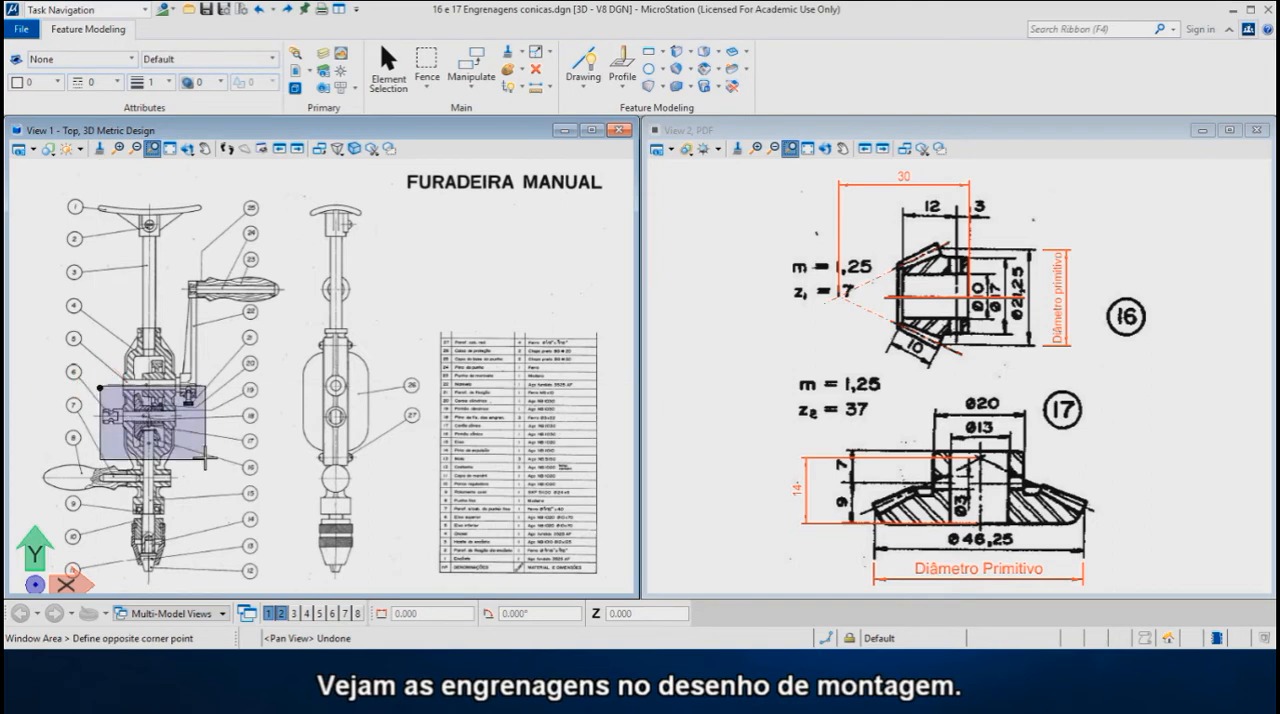
{"action": "left_click", "coordinate": [205, 459]}
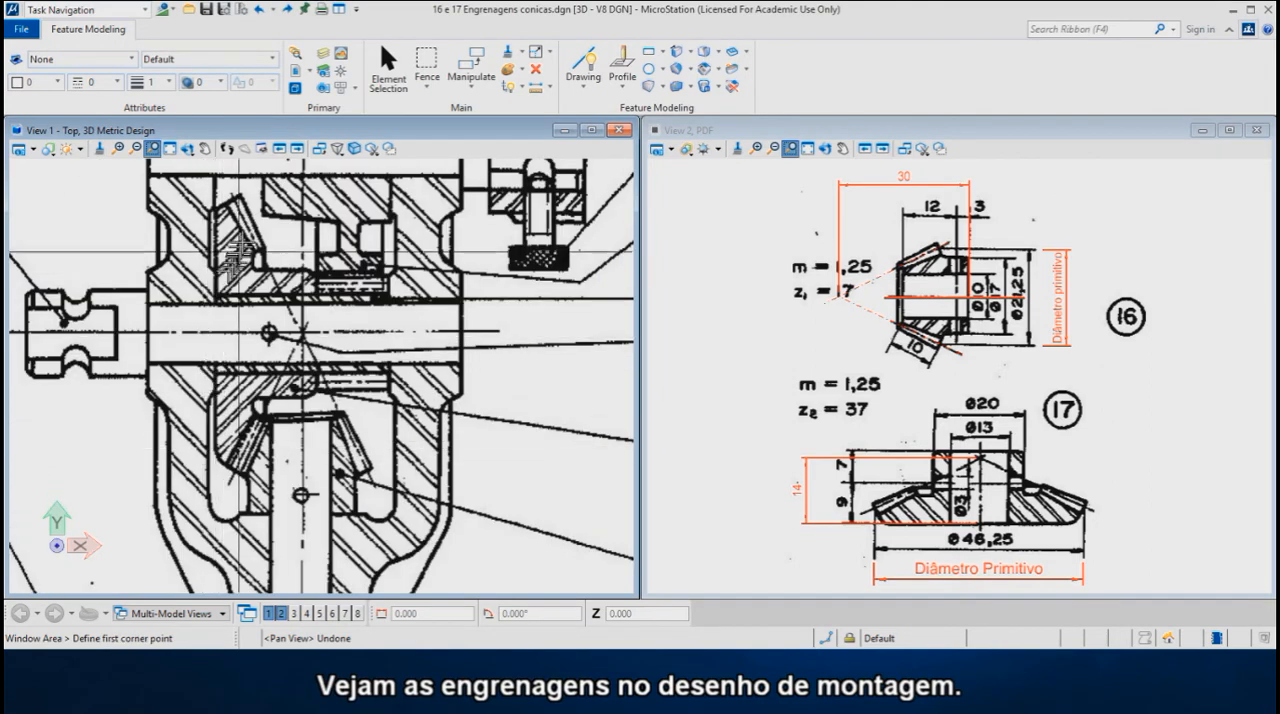
{"action": "right_click", "coordinate": [230, 258]}
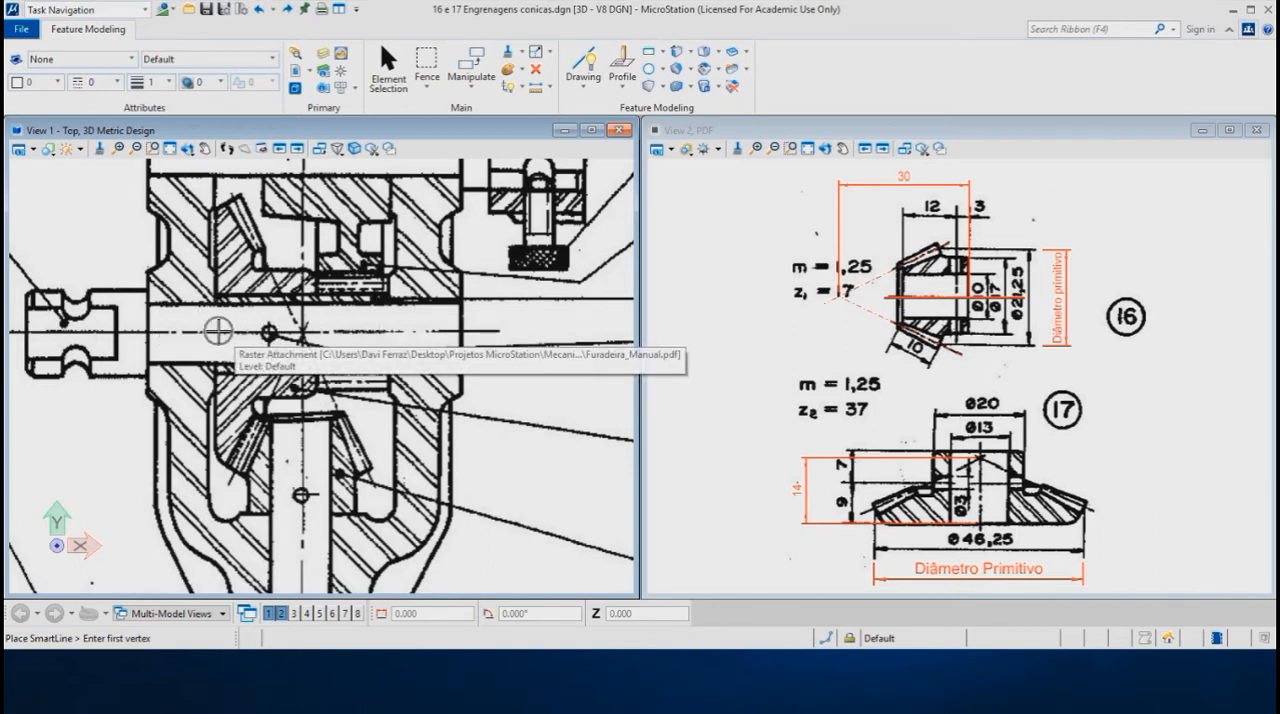
- Switch the attached PDF to page 3 and examine the shaft spacing in the sectioned housing detail
{"action": "left_click", "coordinate": [170, 149]}
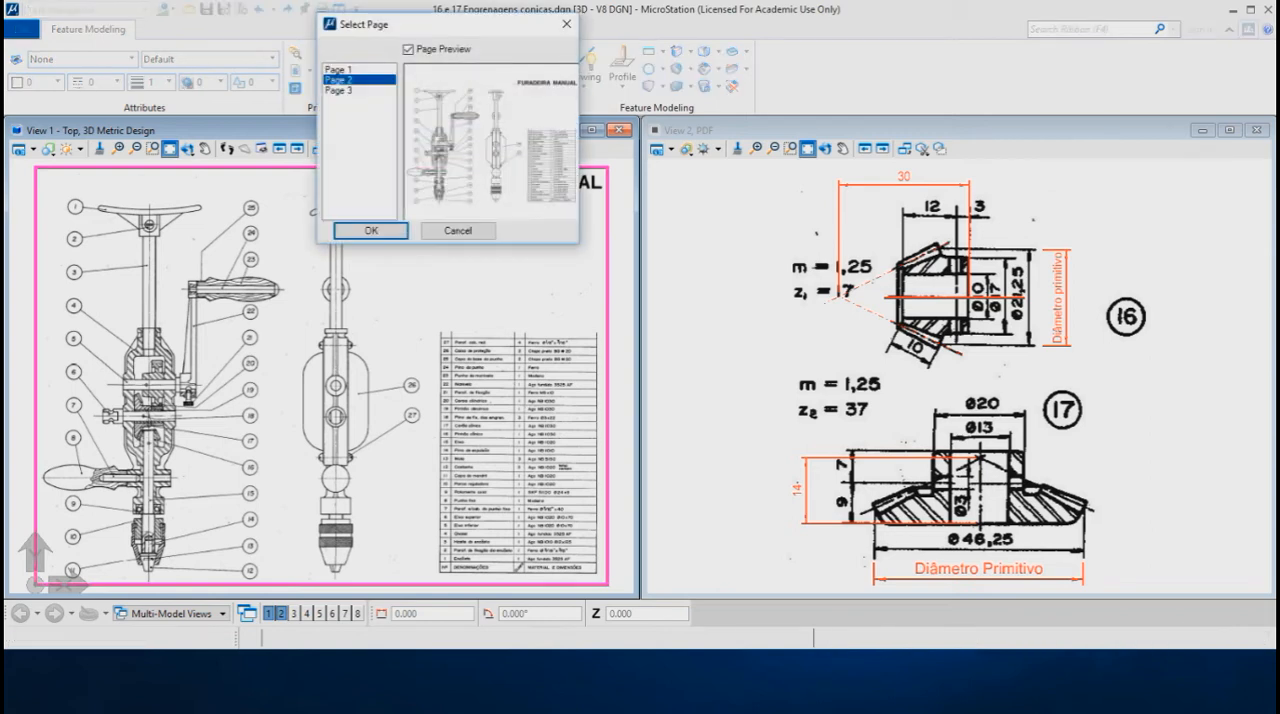
{"action": "left_click", "coordinate": [339, 90]}
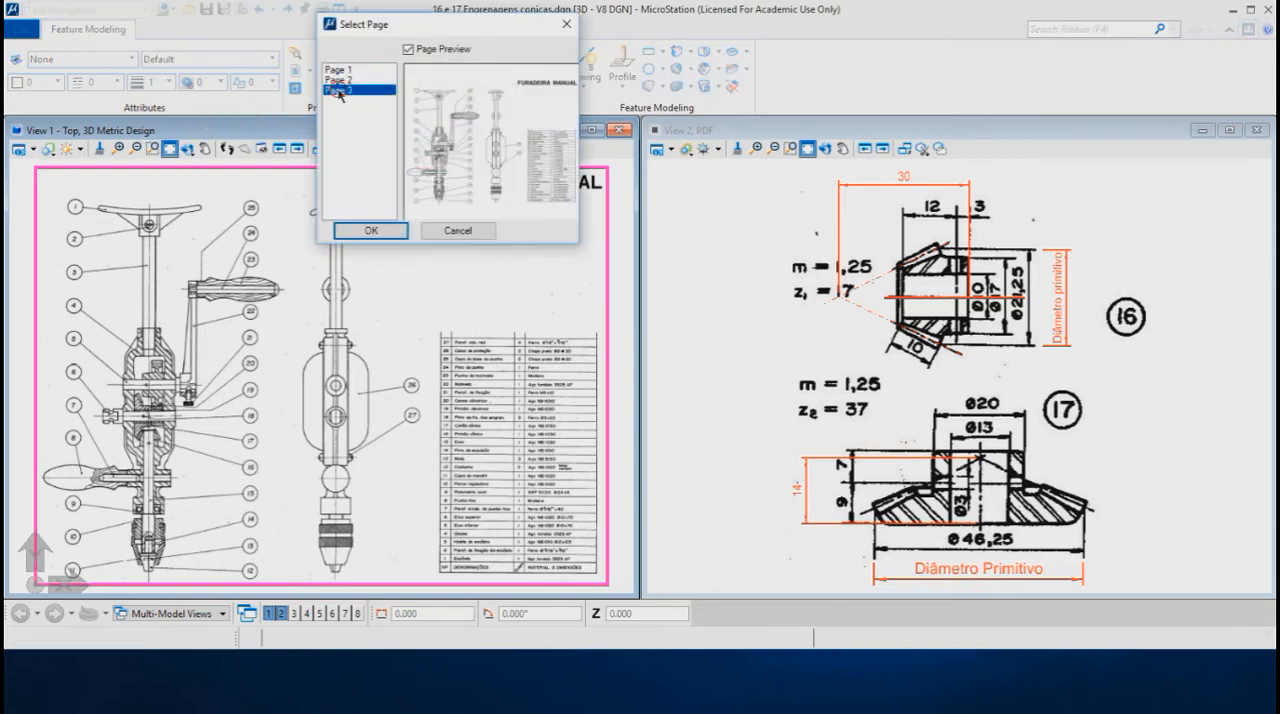
{"action": "left_click", "coordinate": [370, 230]}
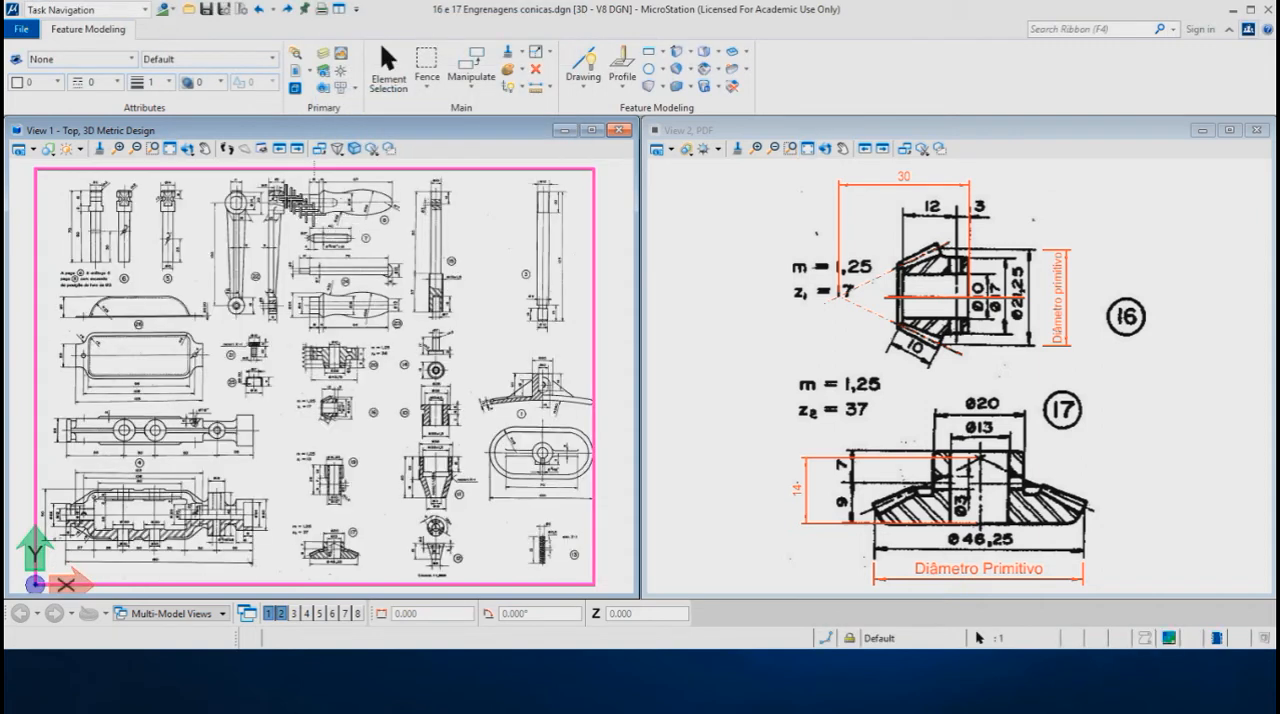
{"action": "left_click", "coordinate": [169, 149]}
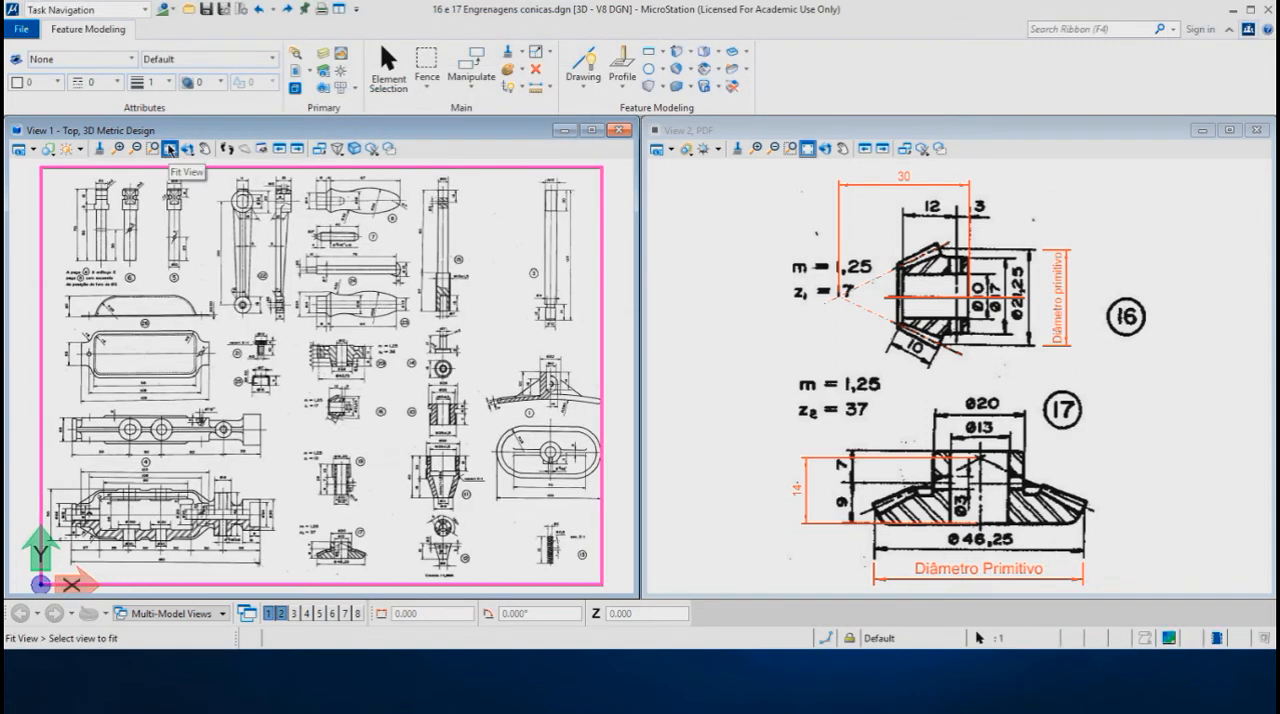
{"action": "left_click", "coordinate": [152, 148]}
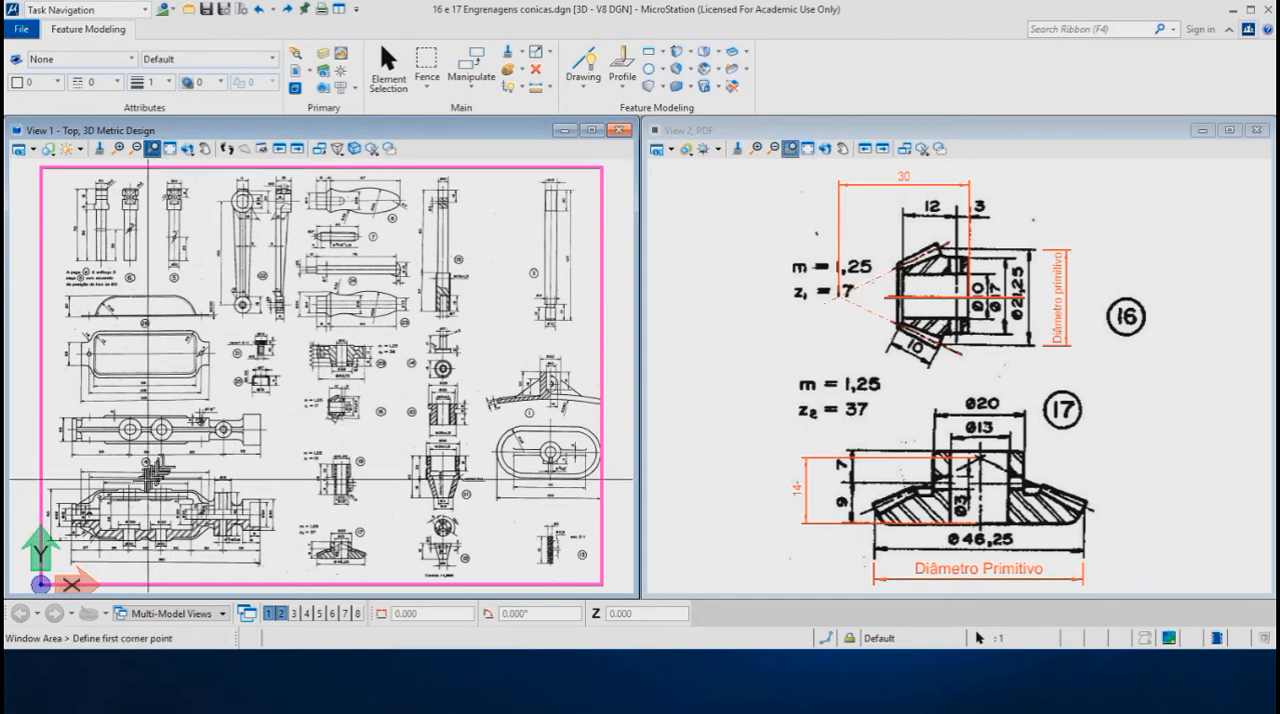
{"action": "left_click", "coordinate": [114, 467]}
{"action": "left_click", "coordinate": [197, 553]}
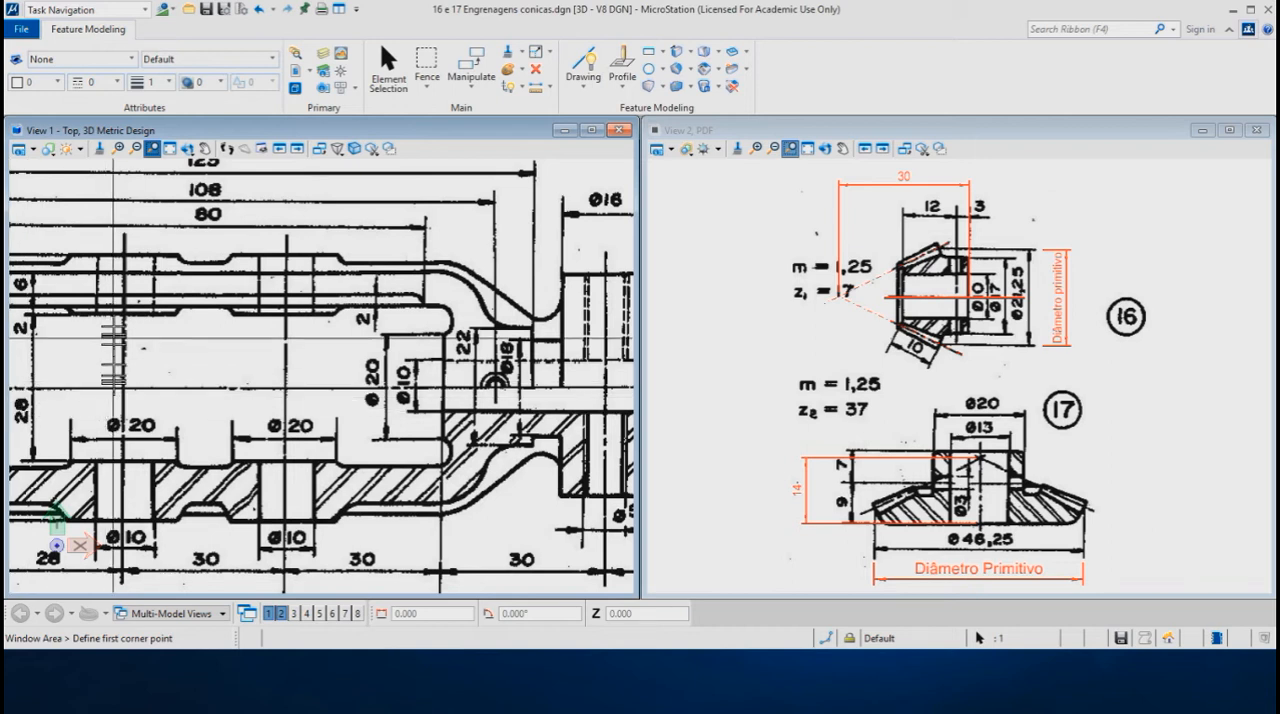
- Delete the attached PDF raster from the 3D Metric Design view
{"action": "key", "text": "Delete"}
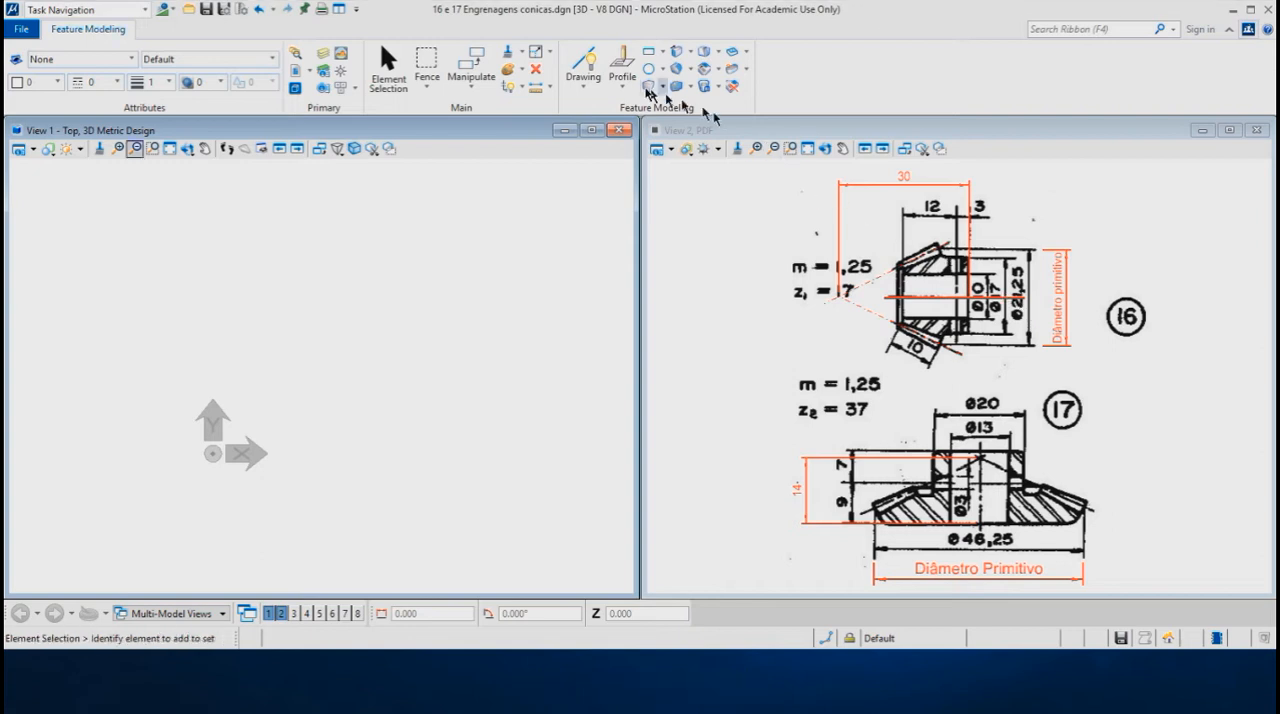
- Draw a closed right triangle from the origin with a 46.25 mm horizontal leg and a 21.25 mm vertical leg
{"action": "left_click", "coordinate": [585, 67]}
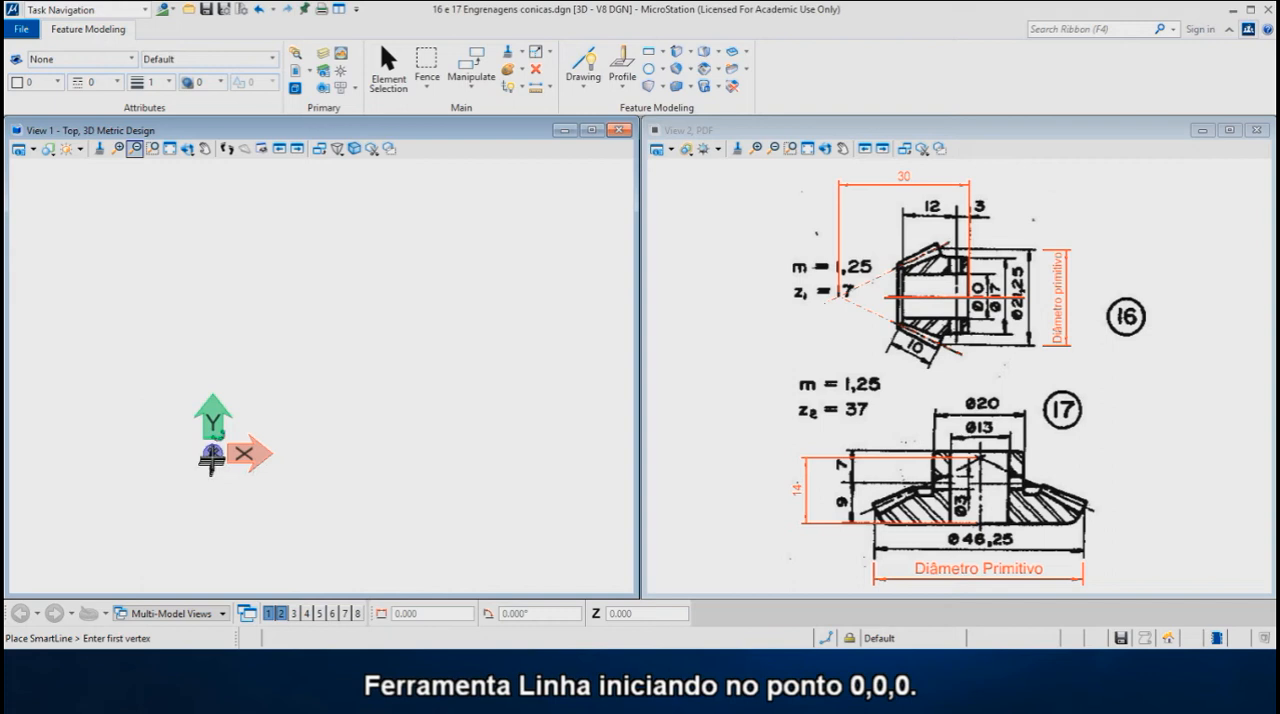
{"action": "left_click", "coordinate": [212, 453]}
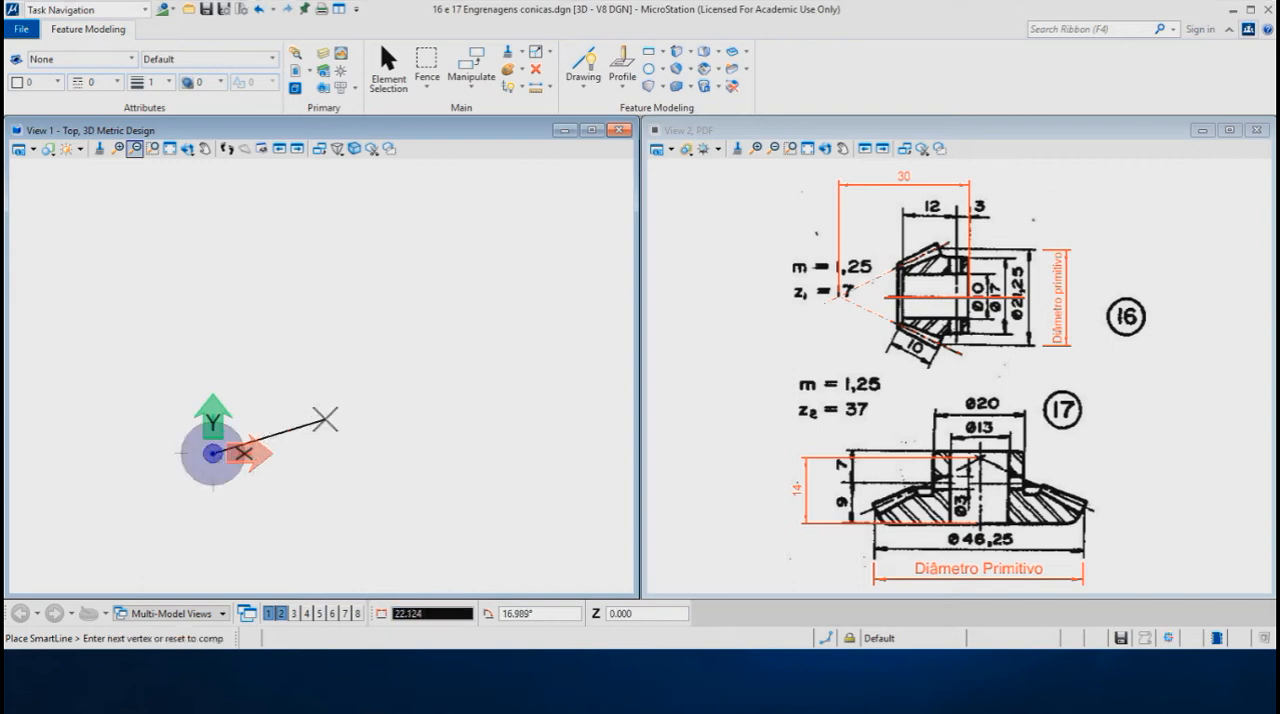
{"action": "type", "text": "46"}
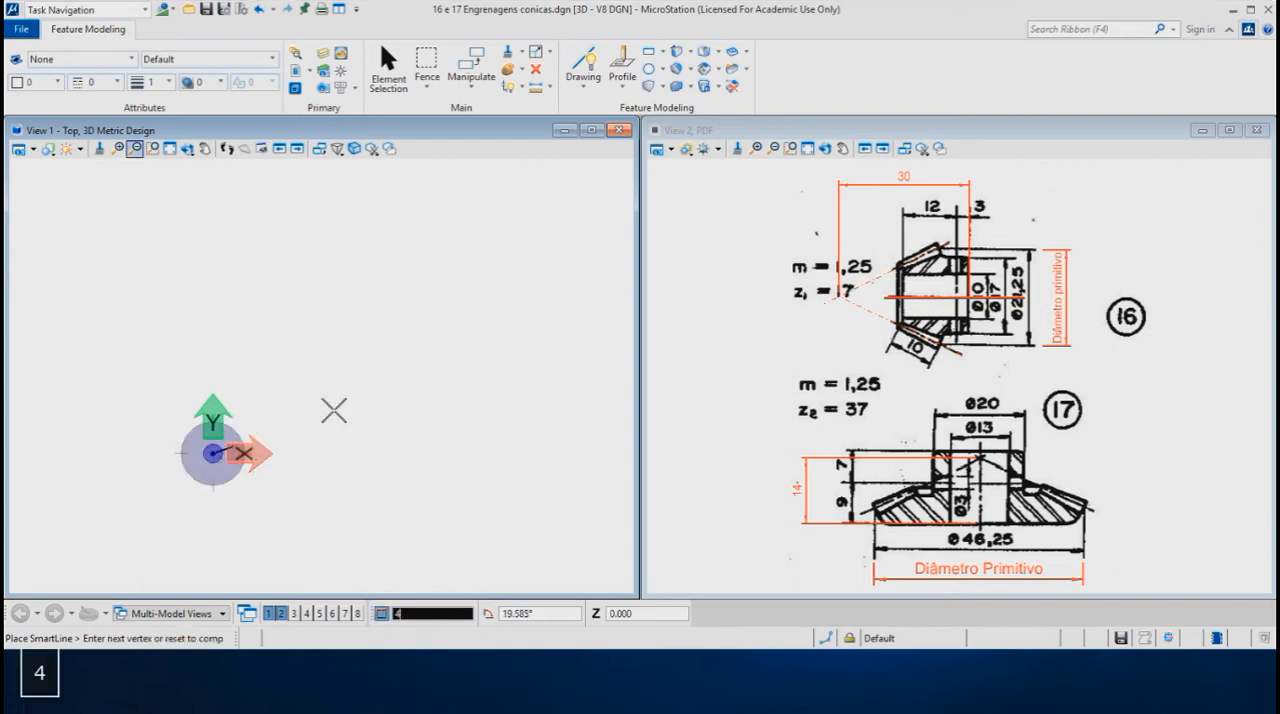
{"action": "type", "text": ".25"}
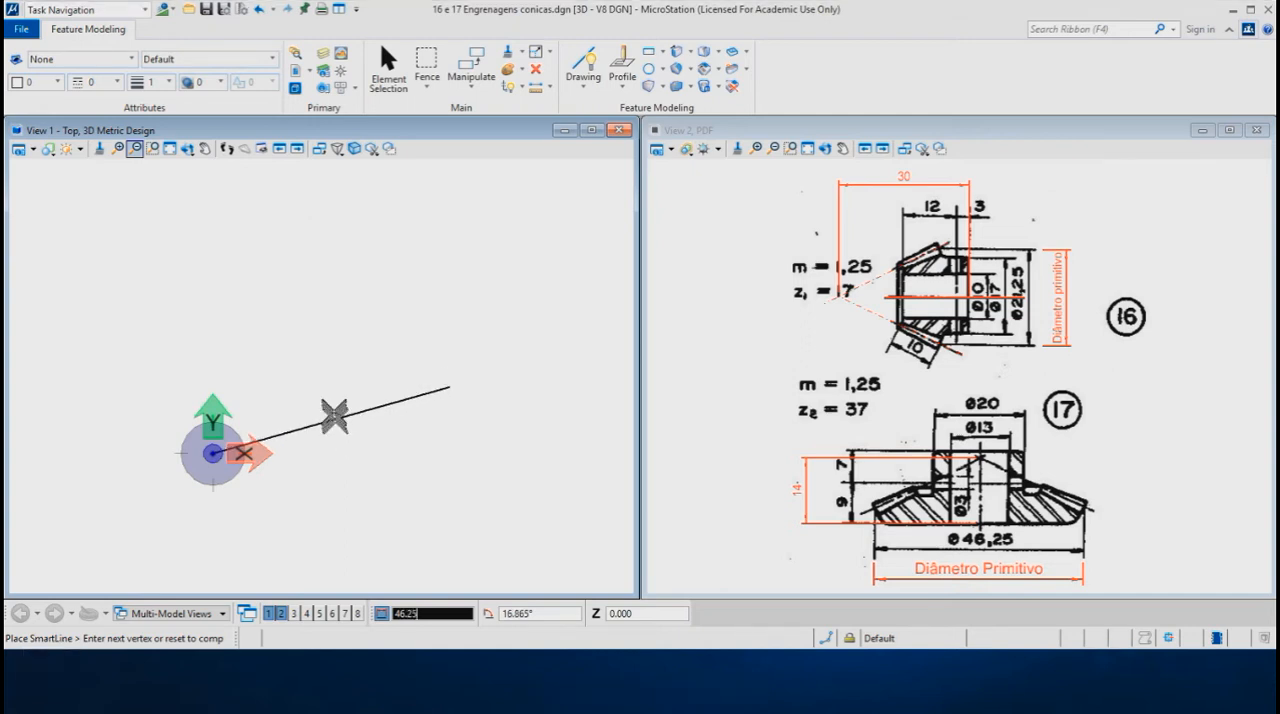
{"action": "left_click", "coordinate": [328, 455]}
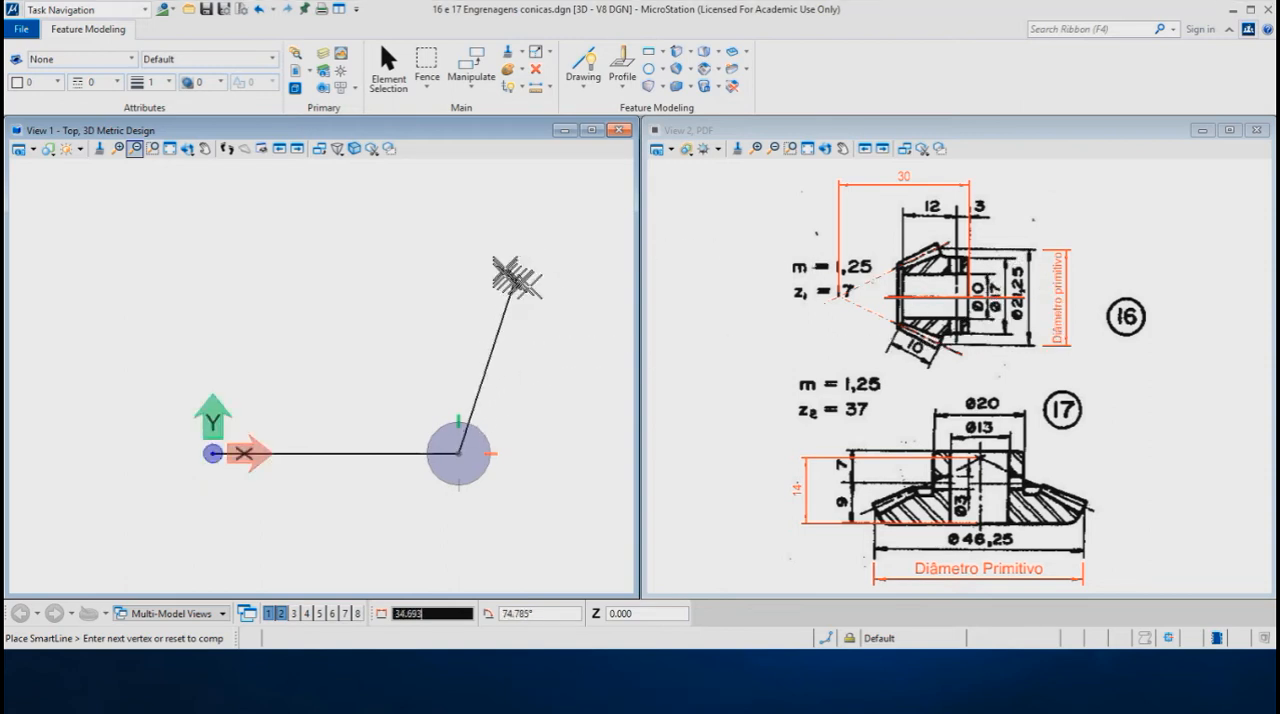
{"action": "type", "text": "21.25"}
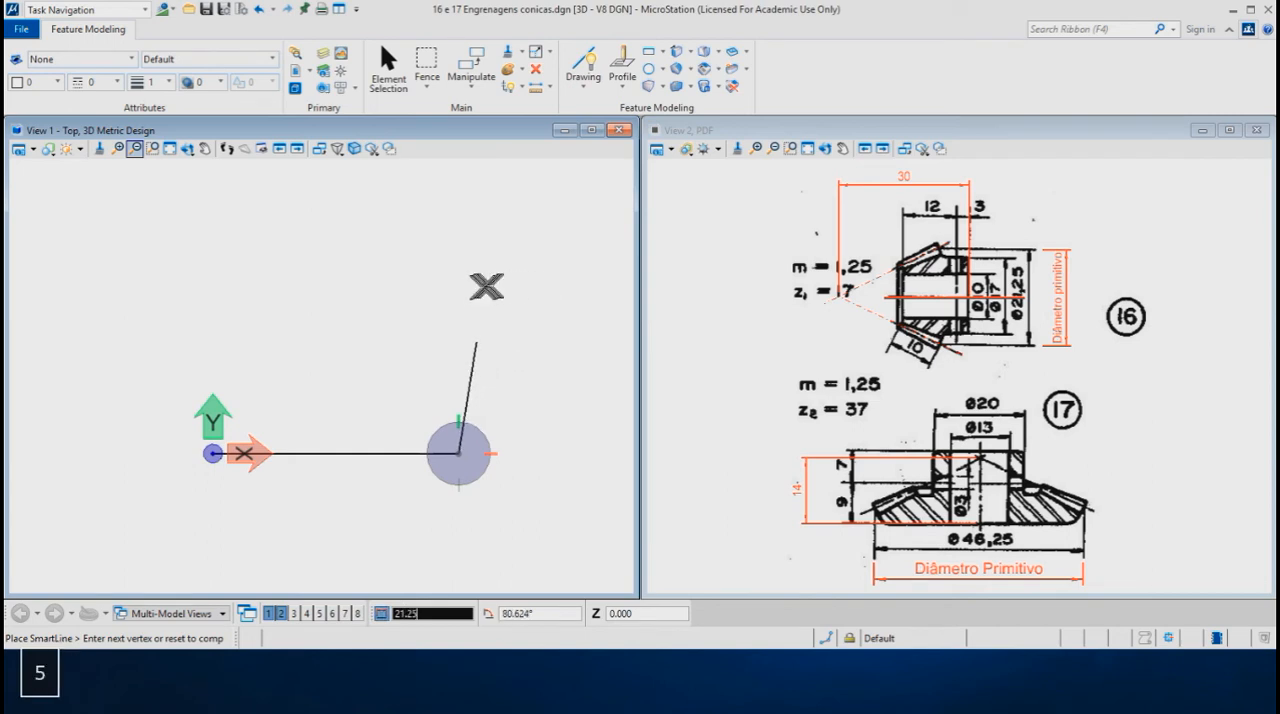
{"action": "left_click", "coordinate": [460, 290]}
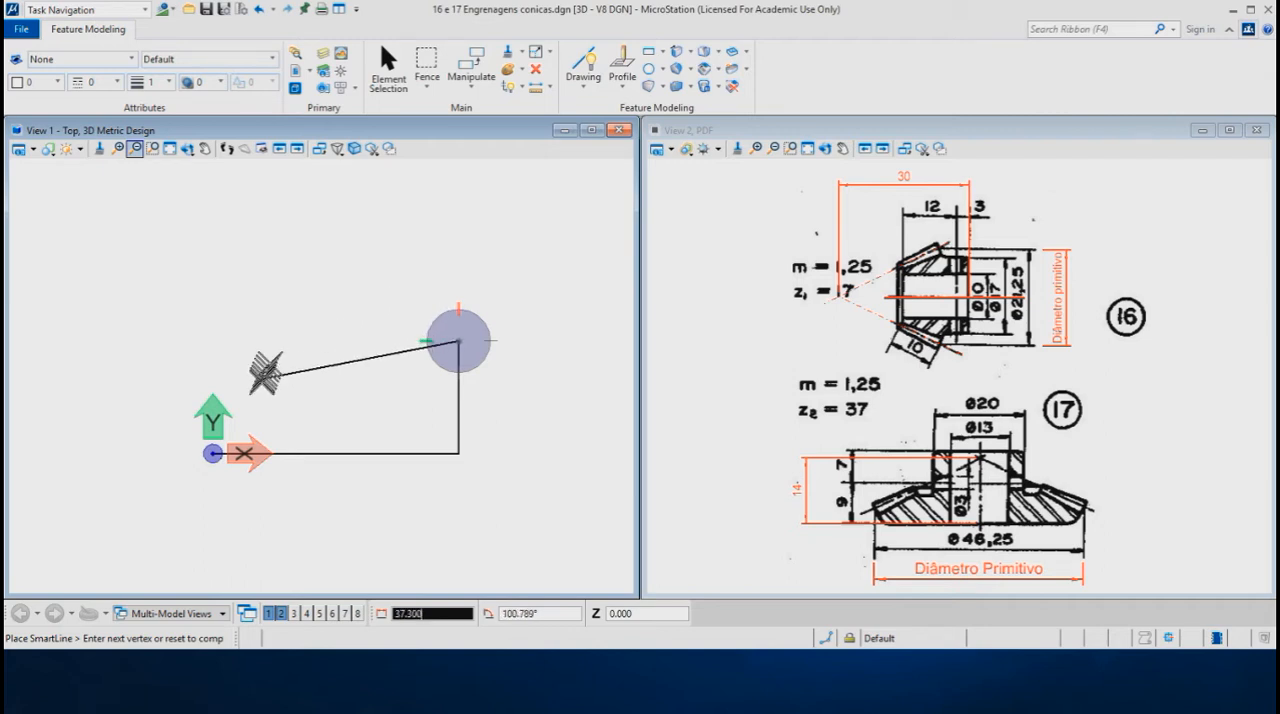
{"action": "left_click", "coordinate": [213, 453]}
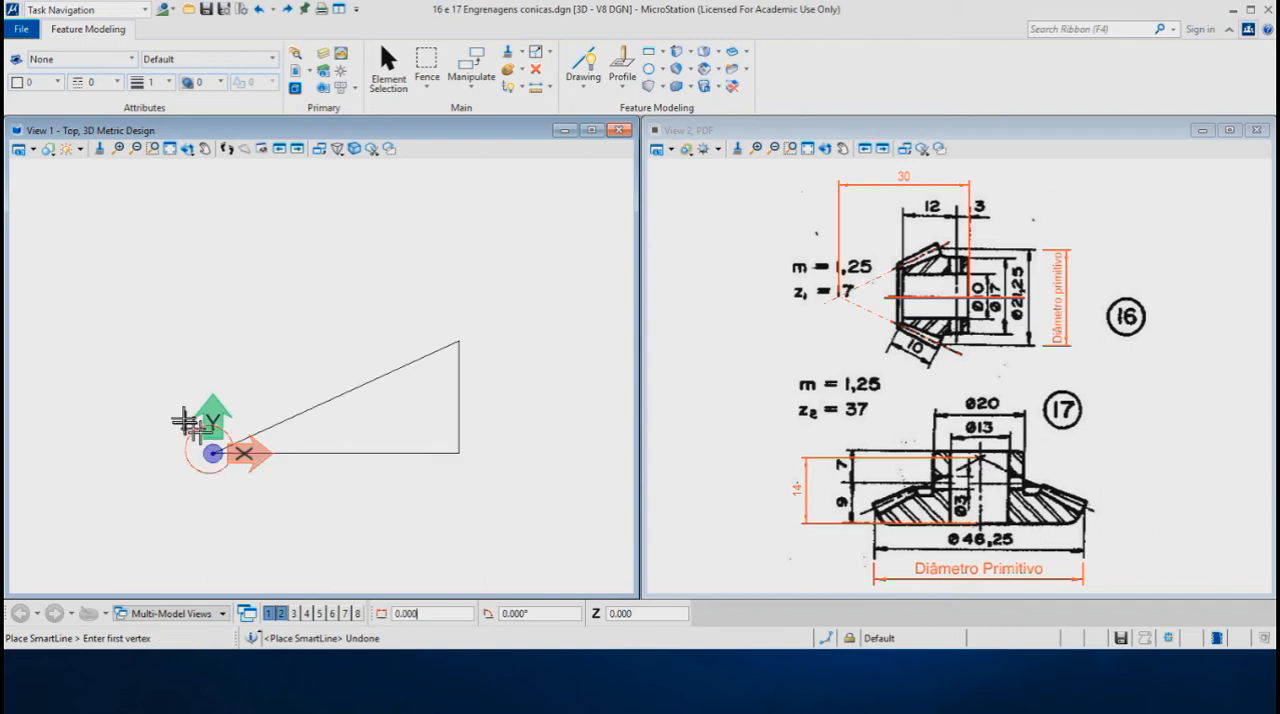
- Draw a line from the triangle's right-angle vertex to the midpoint of the hypotenuse
{"action": "scroll", "coordinate": [465, 455], "scroll_direction": "up", "scroll_amount": 2}
{"action": "scroll", "coordinate": [359, 401], "scroll_direction": "up", "scroll_amount": 1}
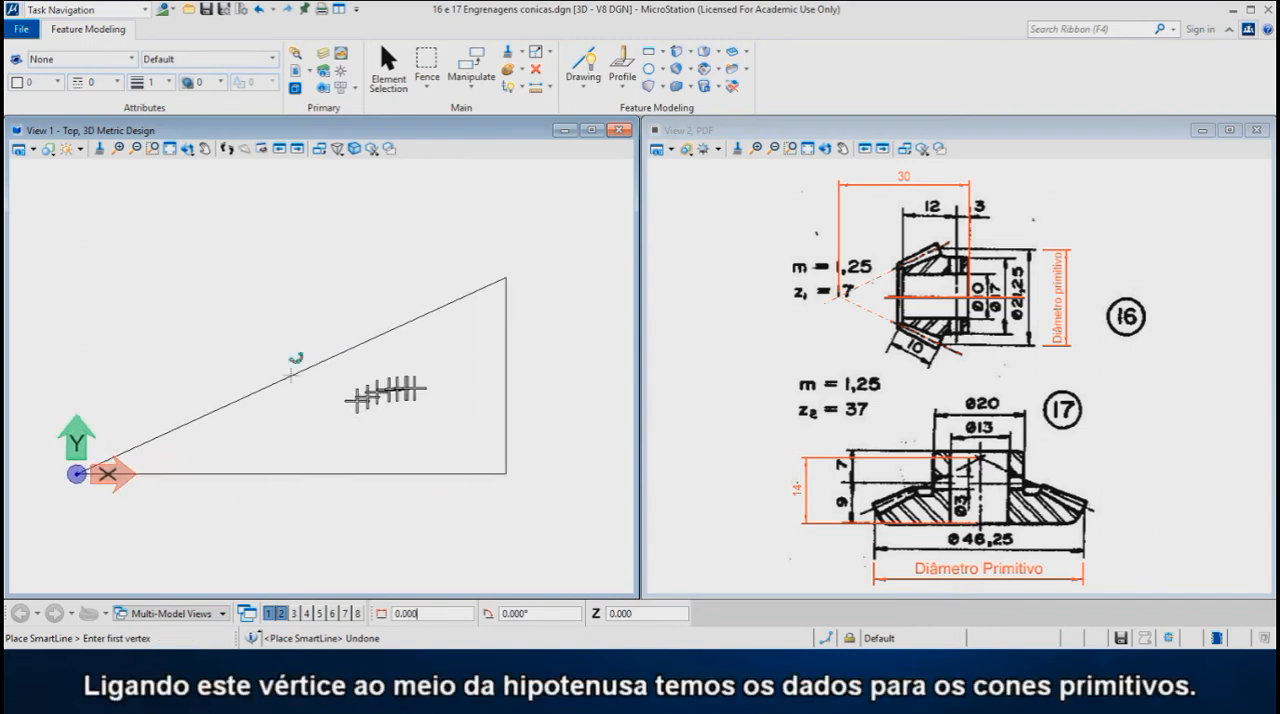
{"action": "left_click", "coordinate": [505, 473]}
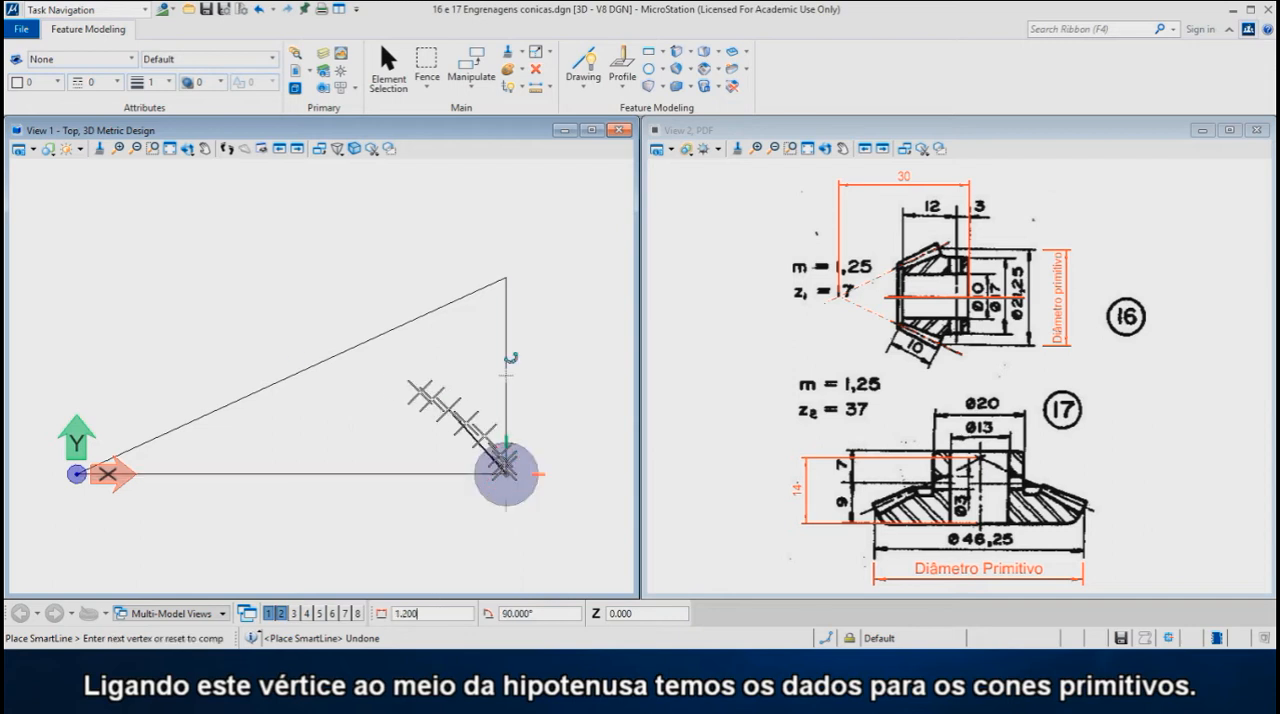
{"action": "left_click", "coordinate": [294, 373]}
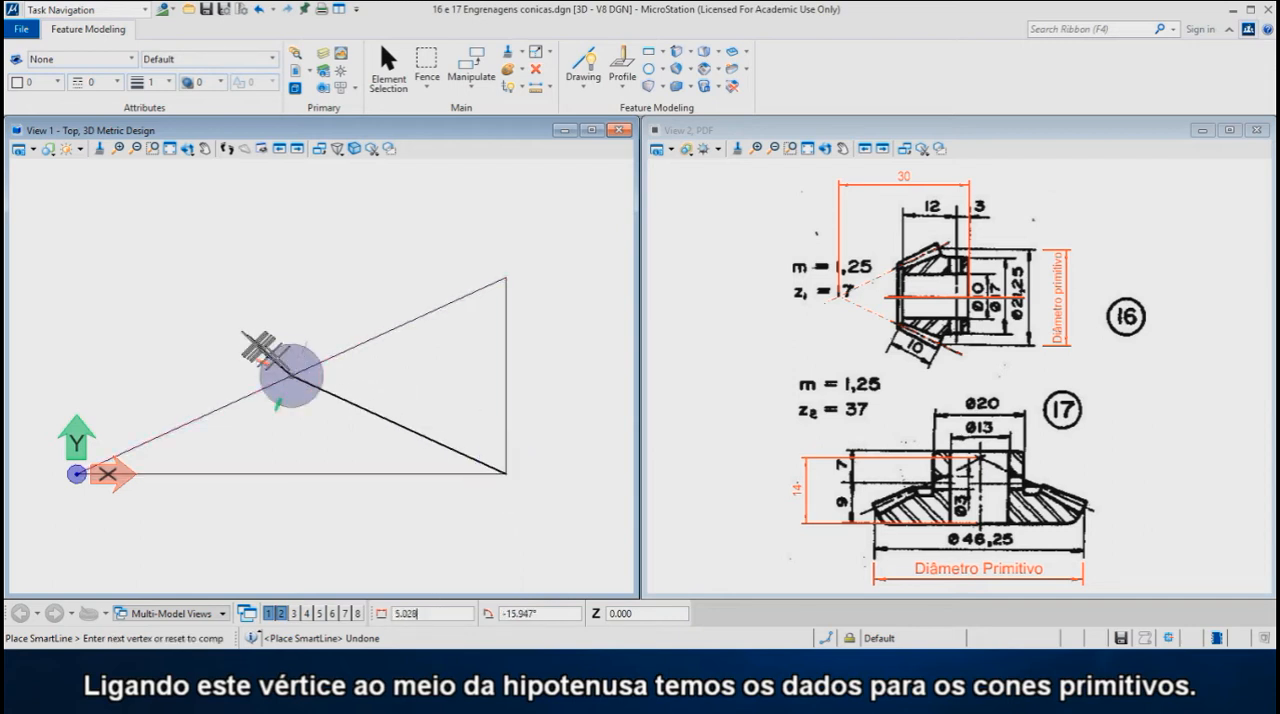
{"action": "right_click", "coordinate": [245, 309]}
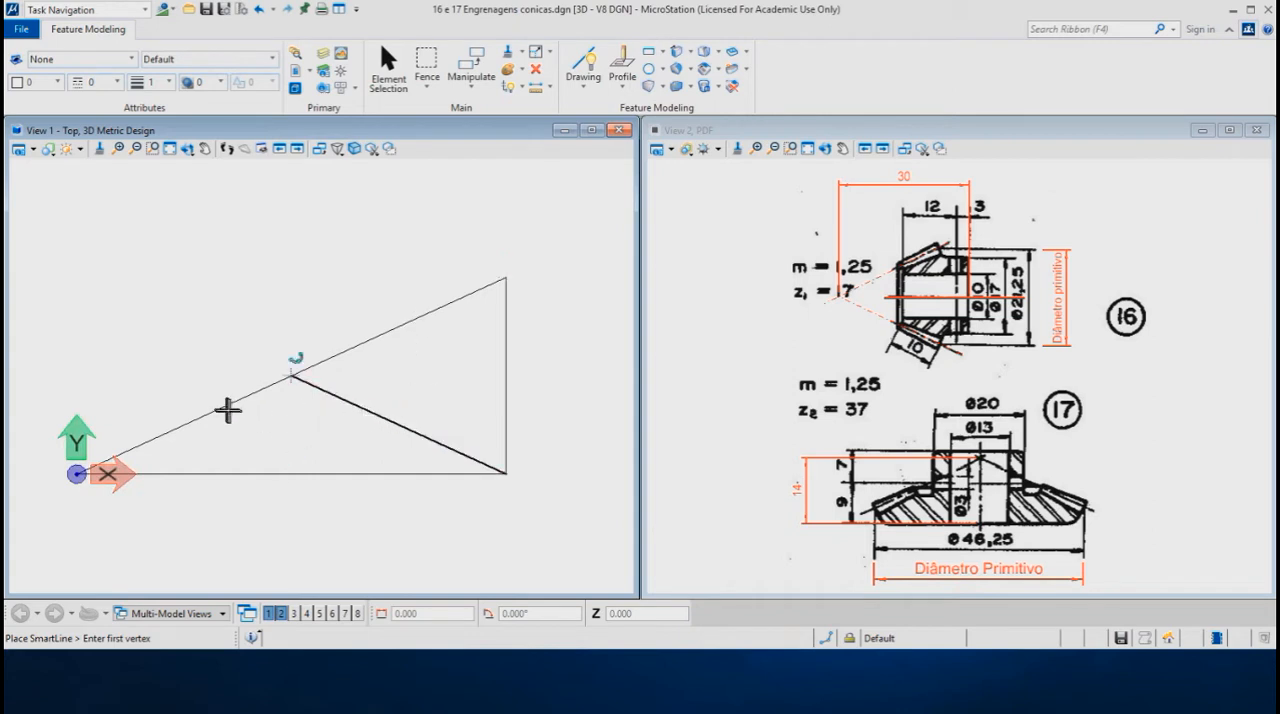
- Start the tooth profile line at the triangle's upper vertex and rotate AccuDraw to align with the hypotenuse
{"action": "scroll", "coordinate": [930, 250], "scroll_direction": "up", "scroll_amount": 3}
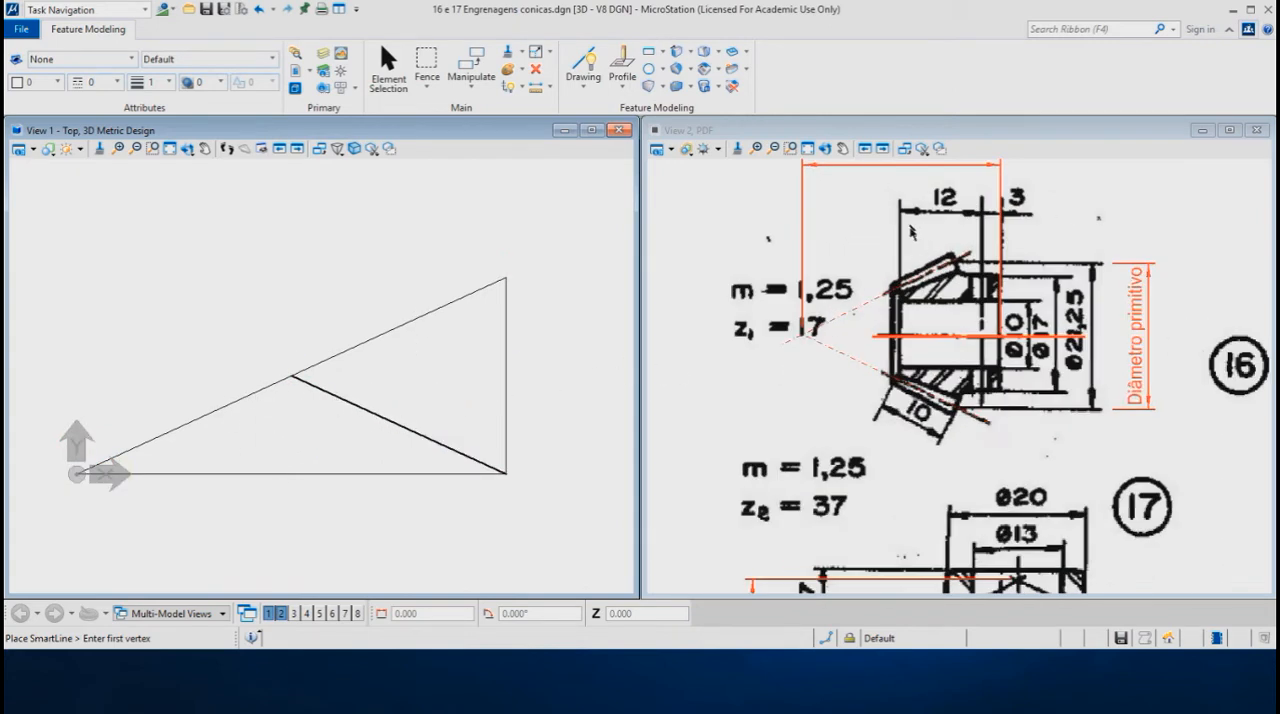
{"action": "scroll", "coordinate": [930, 246], "scroll_direction": "up", "scroll_amount": 2}
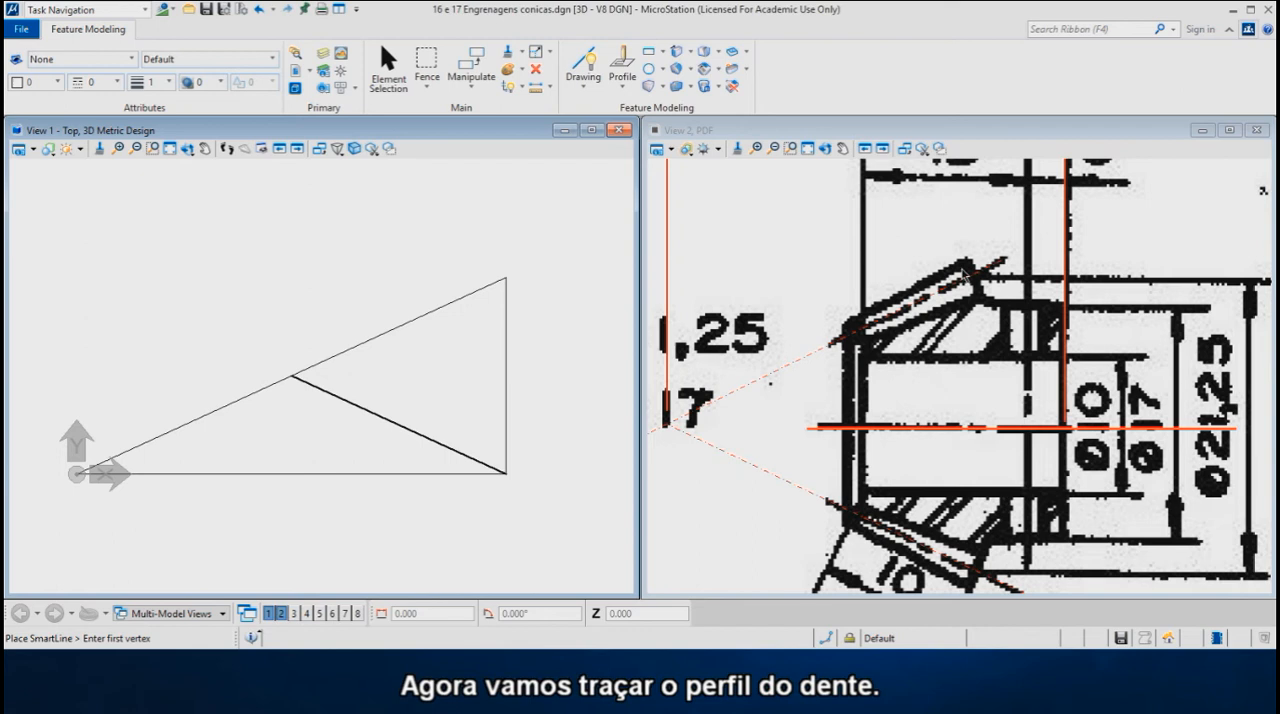
{"action": "scroll", "coordinate": [977, 271], "scroll_direction": "up", "scroll_amount": 3}
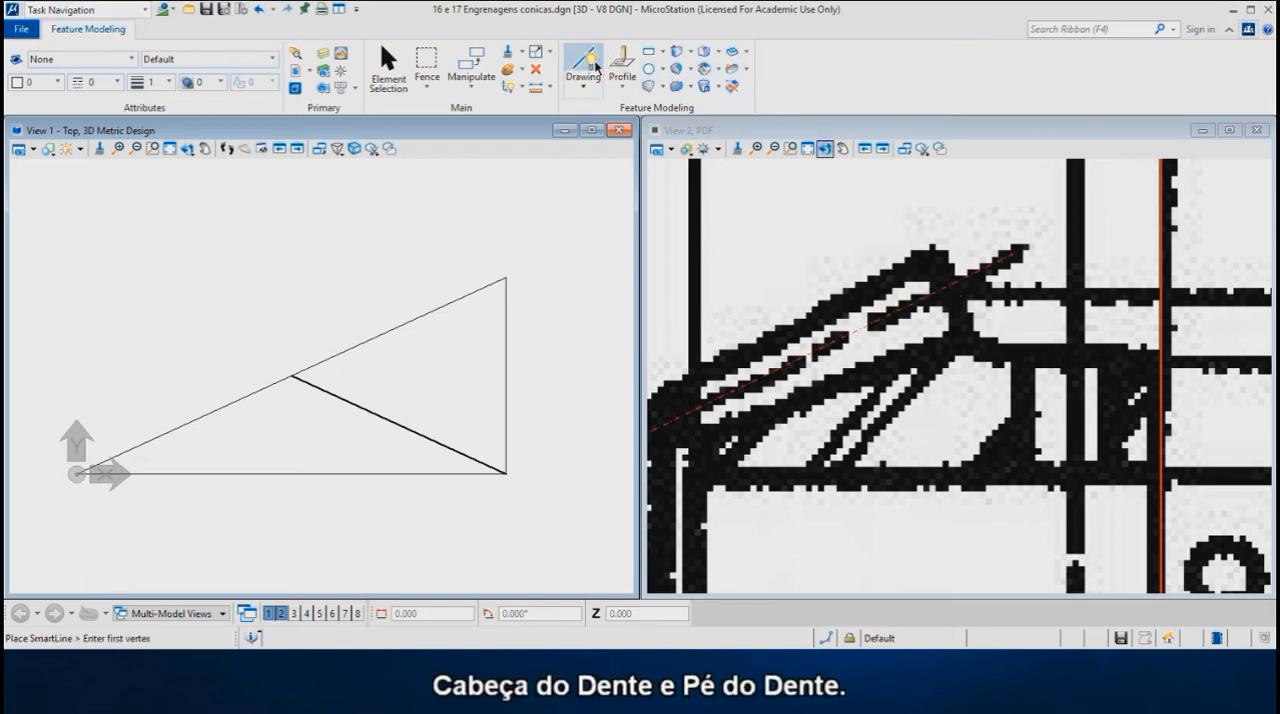
{"action": "left_click", "coordinate": [498, 273]}
{"action": "type", "text": "1."}
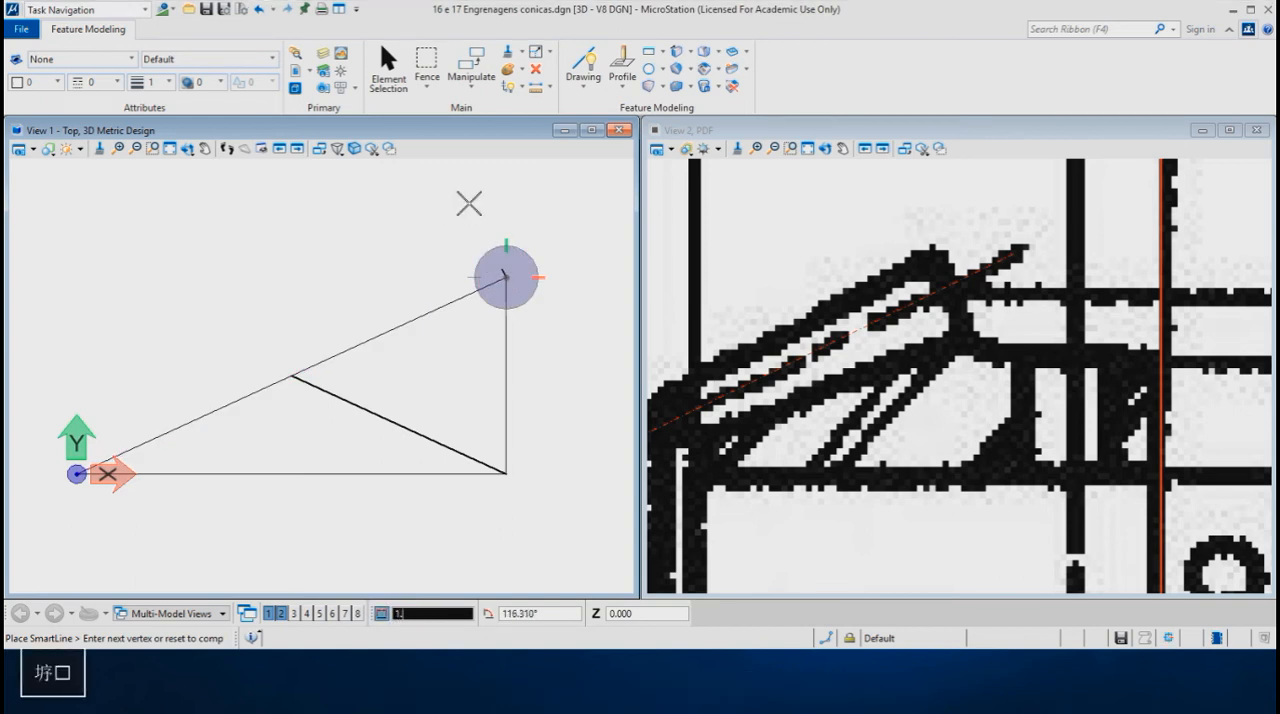
{"action": "type", "text": "25"}
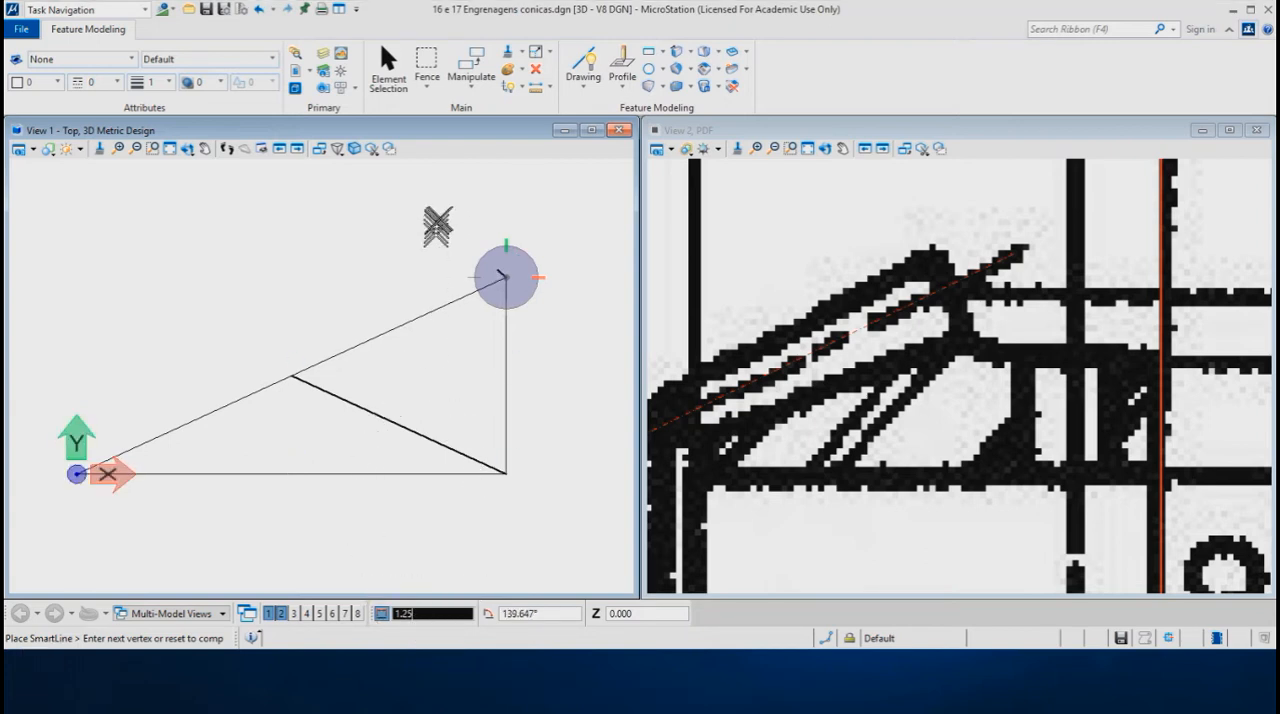
{"action": "scroll", "coordinate": [473, 247], "scroll_direction": "up", "scroll_amount": 1}
{"action": "scroll", "coordinate": [473, 247], "scroll_direction": "up", "scroll_amount": 1}
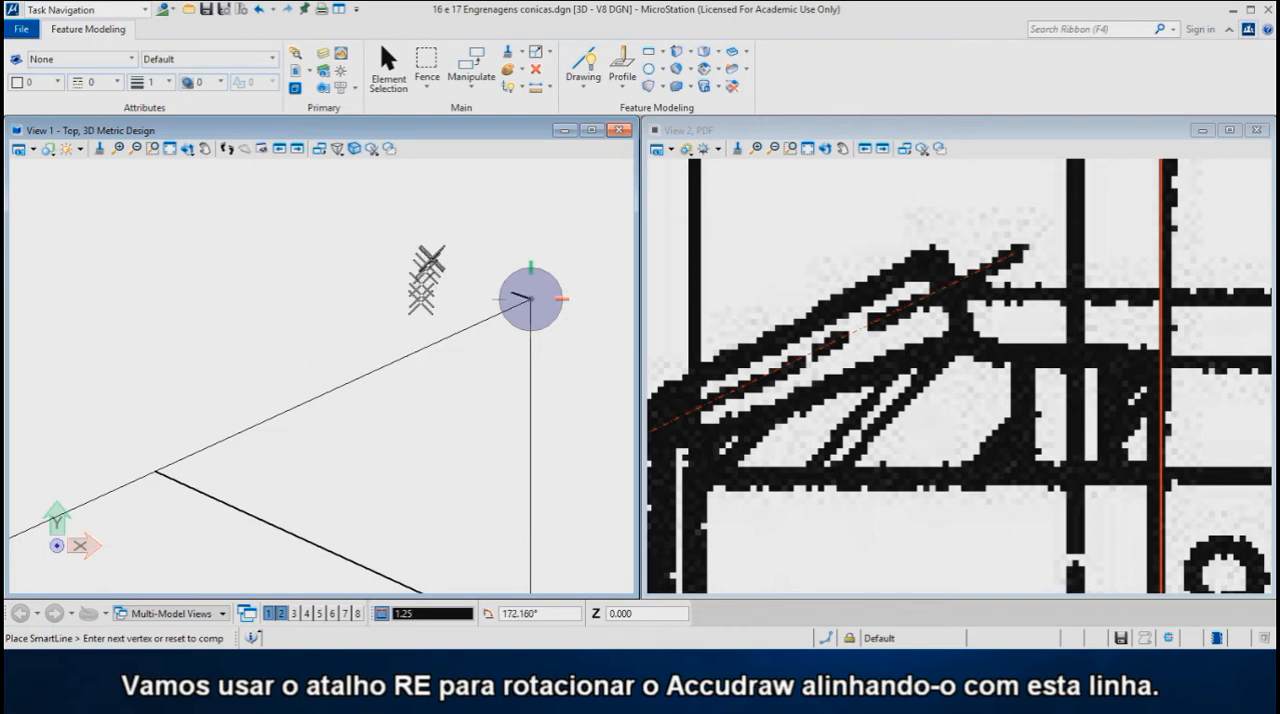
{"action": "key", "text": "r"}
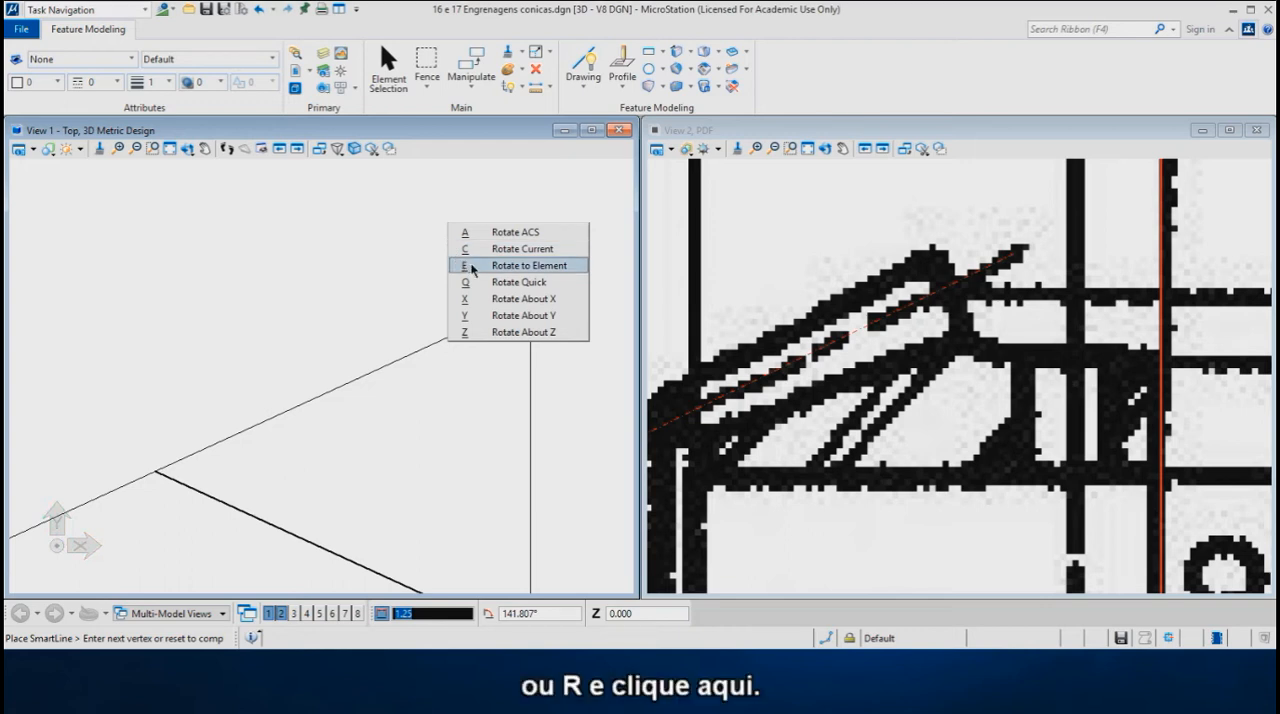
{"action": "key", "text": "e"}
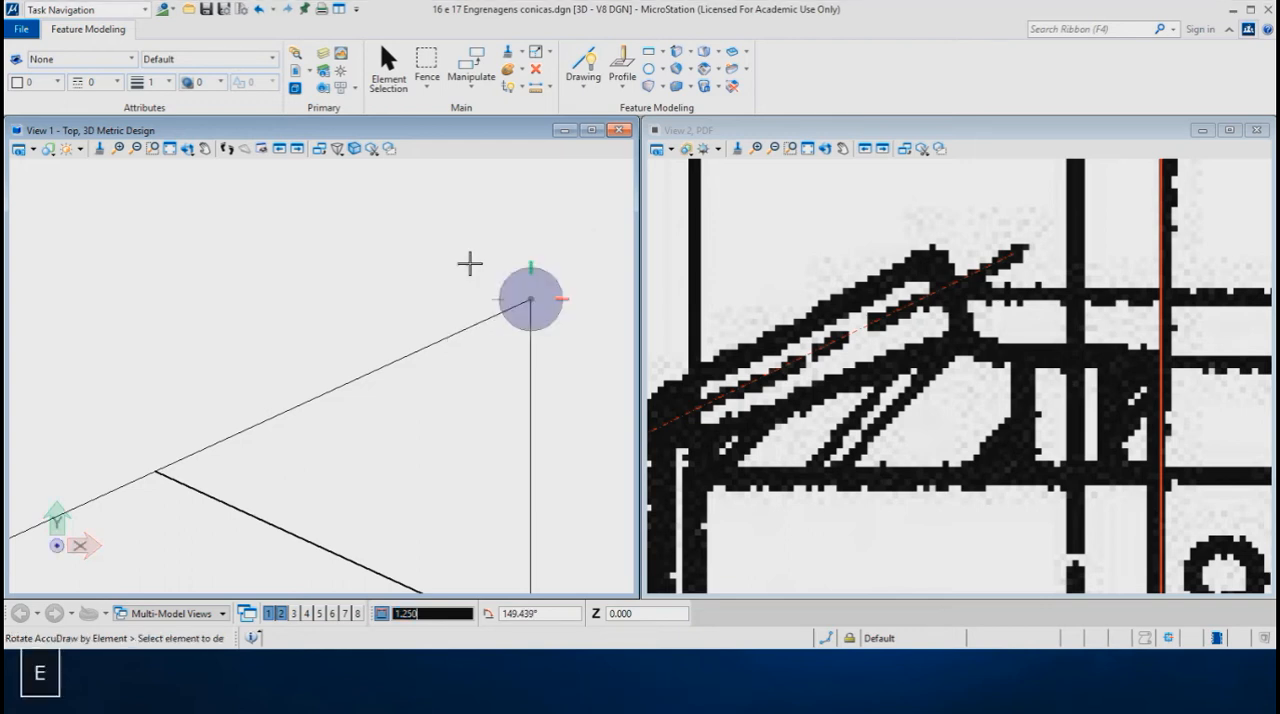
{"action": "left_click", "coordinate": [428, 342]}
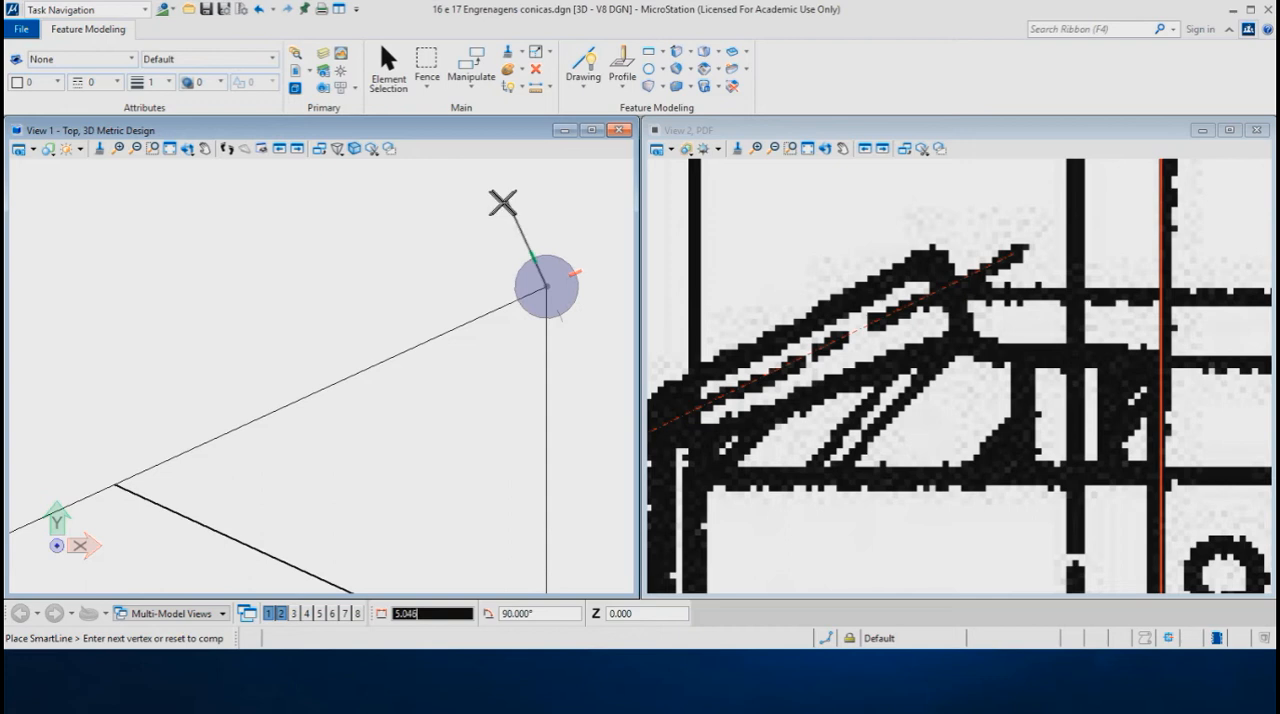
- Draw a 1.25 mm segment outward, perpendicular to the hypotenuse, and connect its end to the hypotenuse midpoint
{"action": "type", "text": "1.25"}
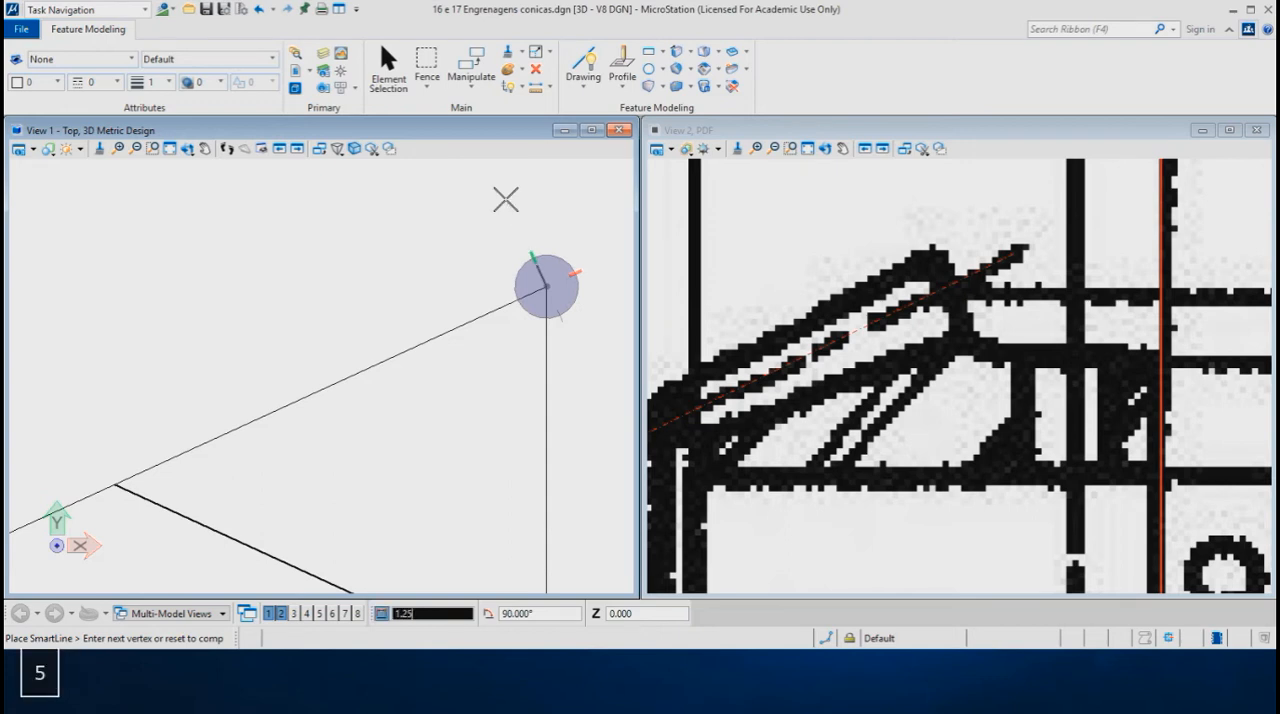
{"action": "left_click", "coordinate": [506, 199]}
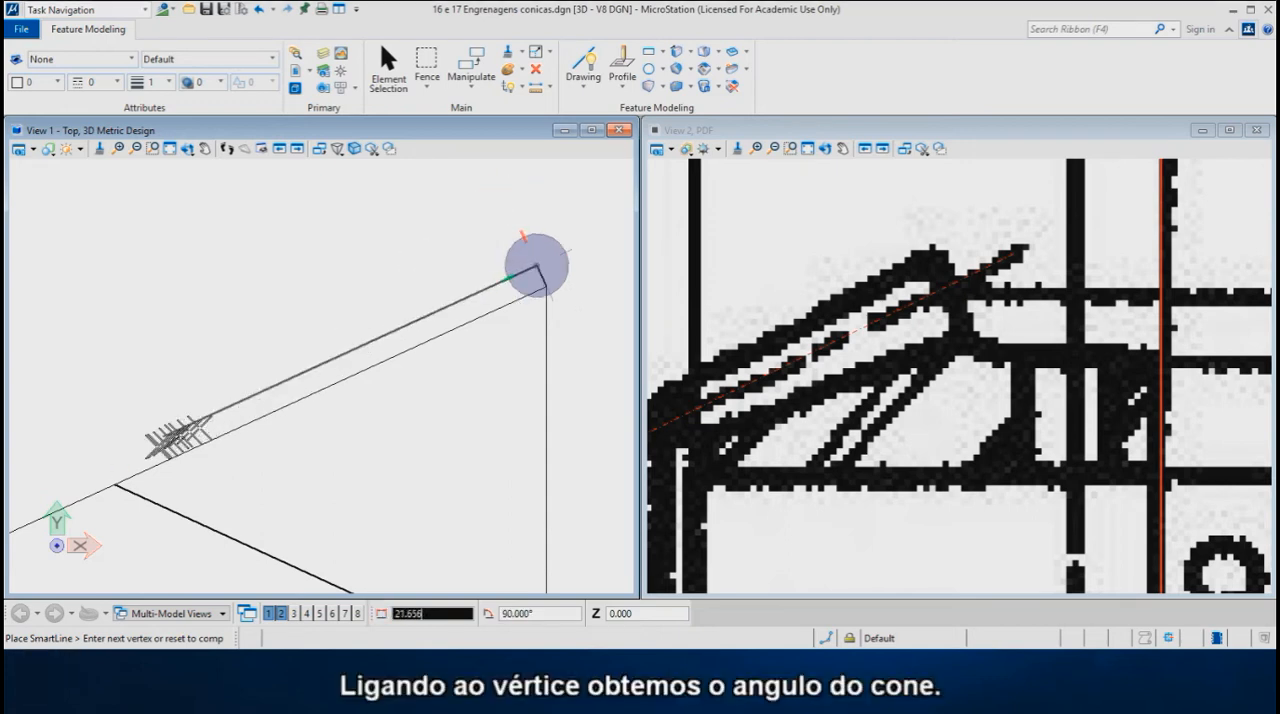
{"action": "left_click", "coordinate": [116, 482]}
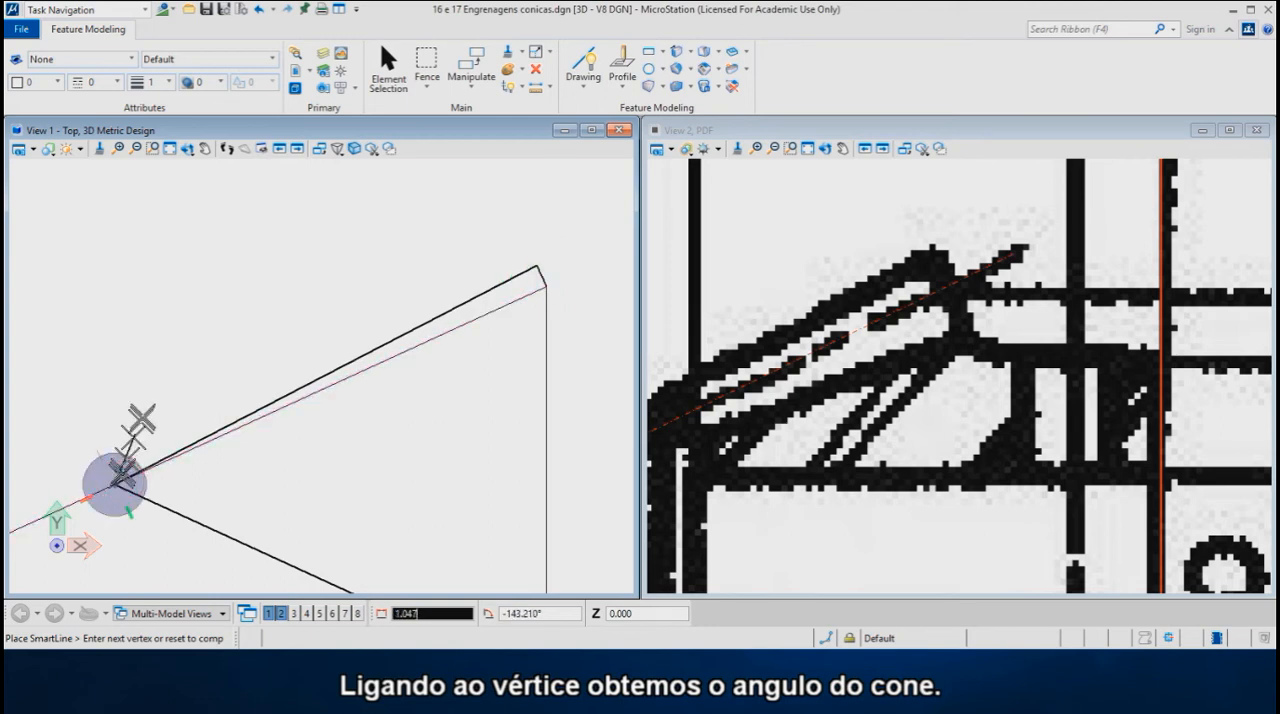
- Draw a segment 1.16 × 1.25 mm long inward from the triangle's upper vertex, perpendicular to the hypotenuse, and connect its end to the hypotenuse midpoint
{"action": "right_click", "coordinate": [228, 306]}
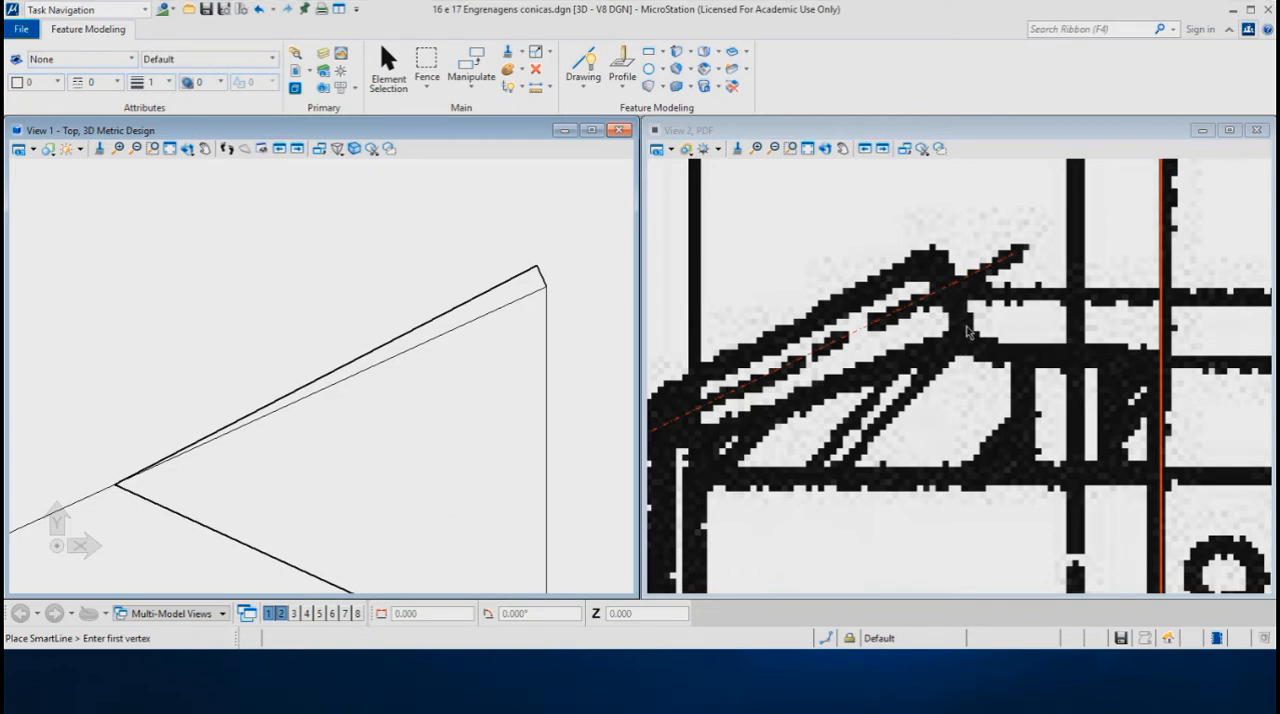
{"action": "left_click", "coordinate": [547, 286]}
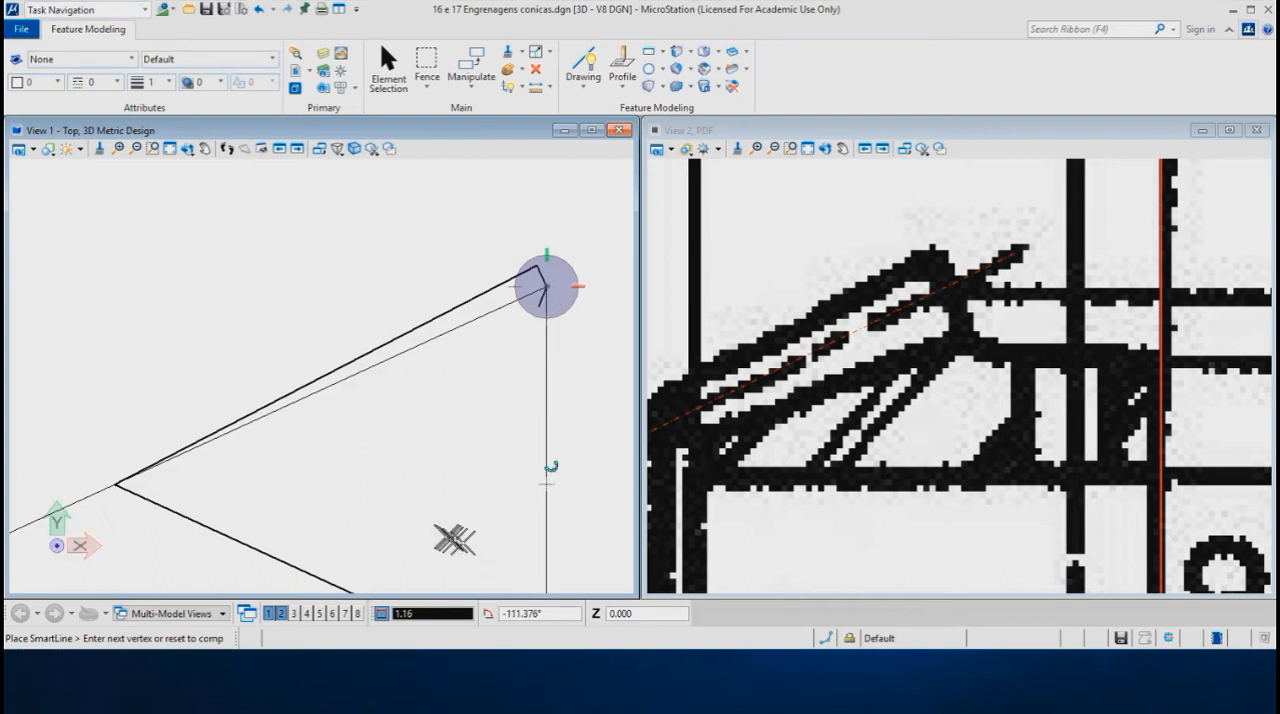
{"action": "key", "text": "asterisk"}
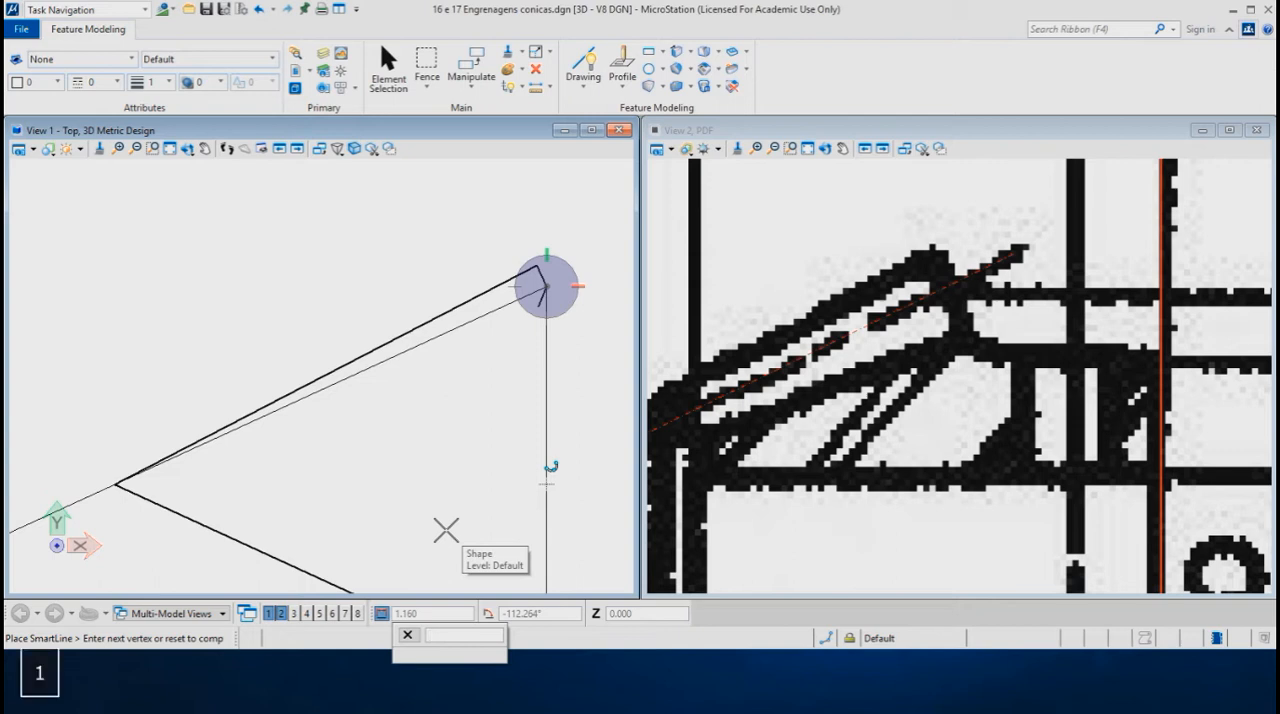
{"action": "type", "text": "1"}
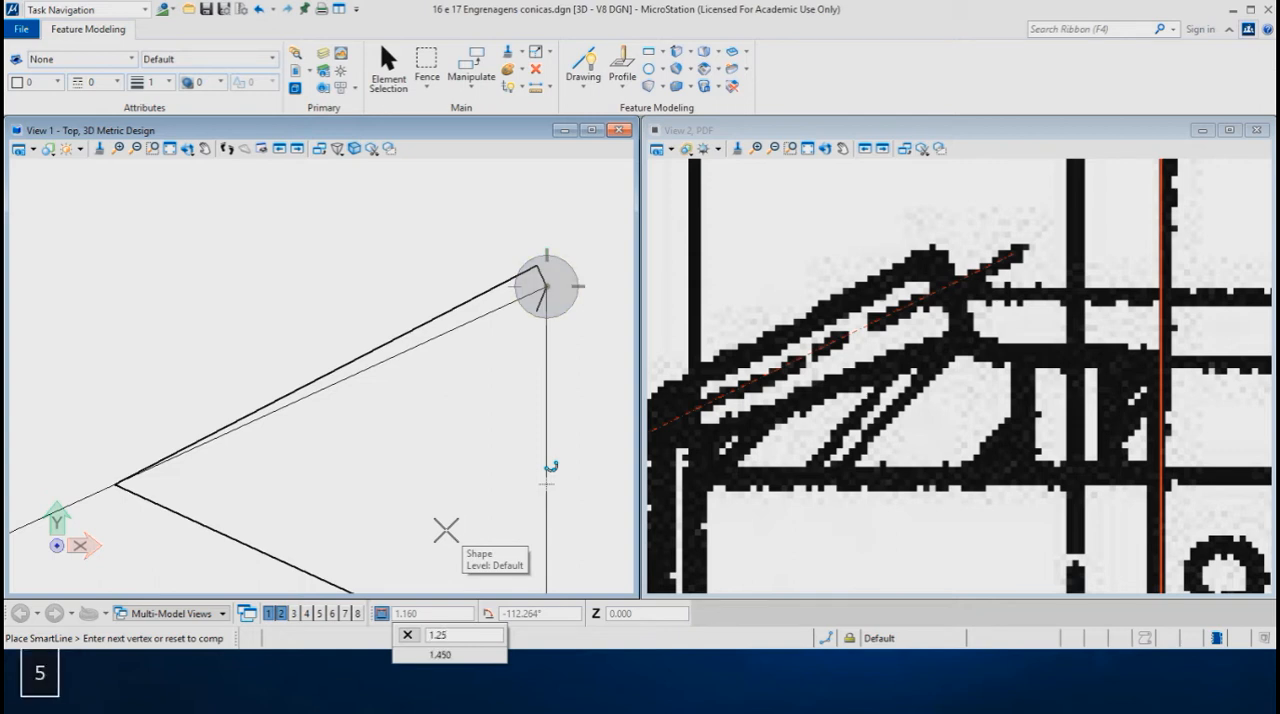
{"action": "type", "text": ".25"}
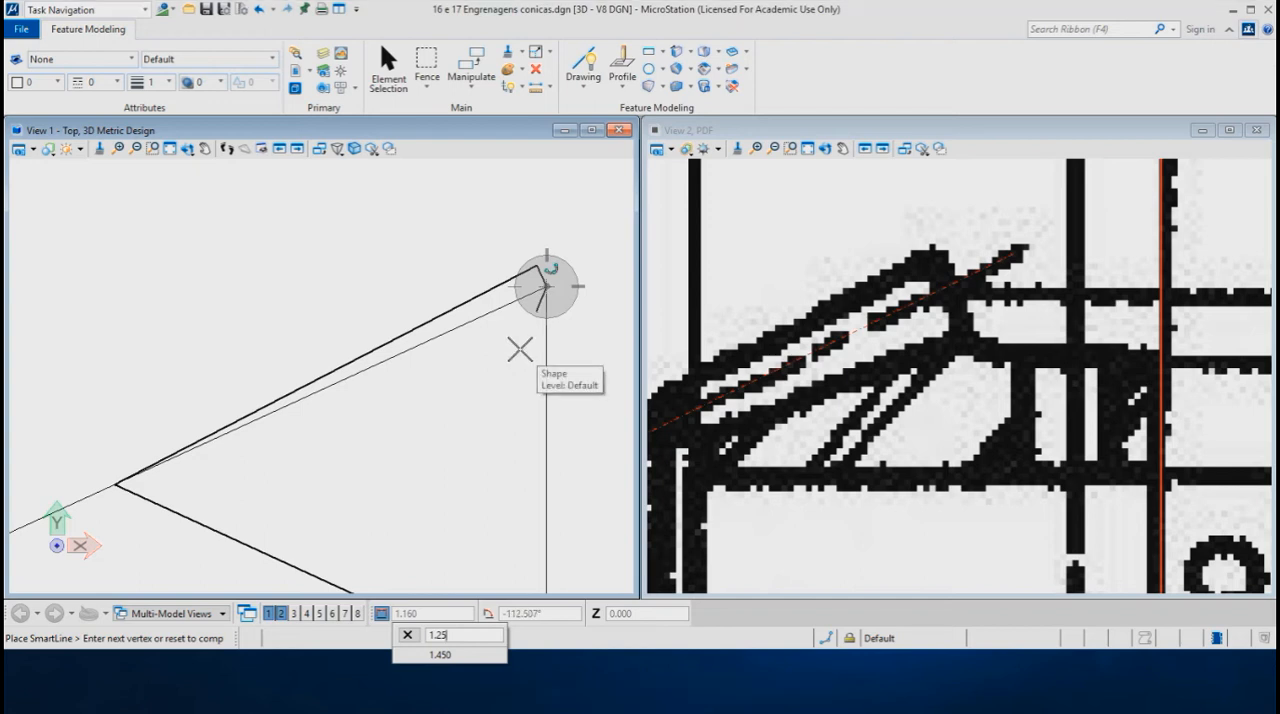
{"action": "key", "text": "Return"}
{"action": "key", "text": "r"}
{"action": "key", "text": "e"}
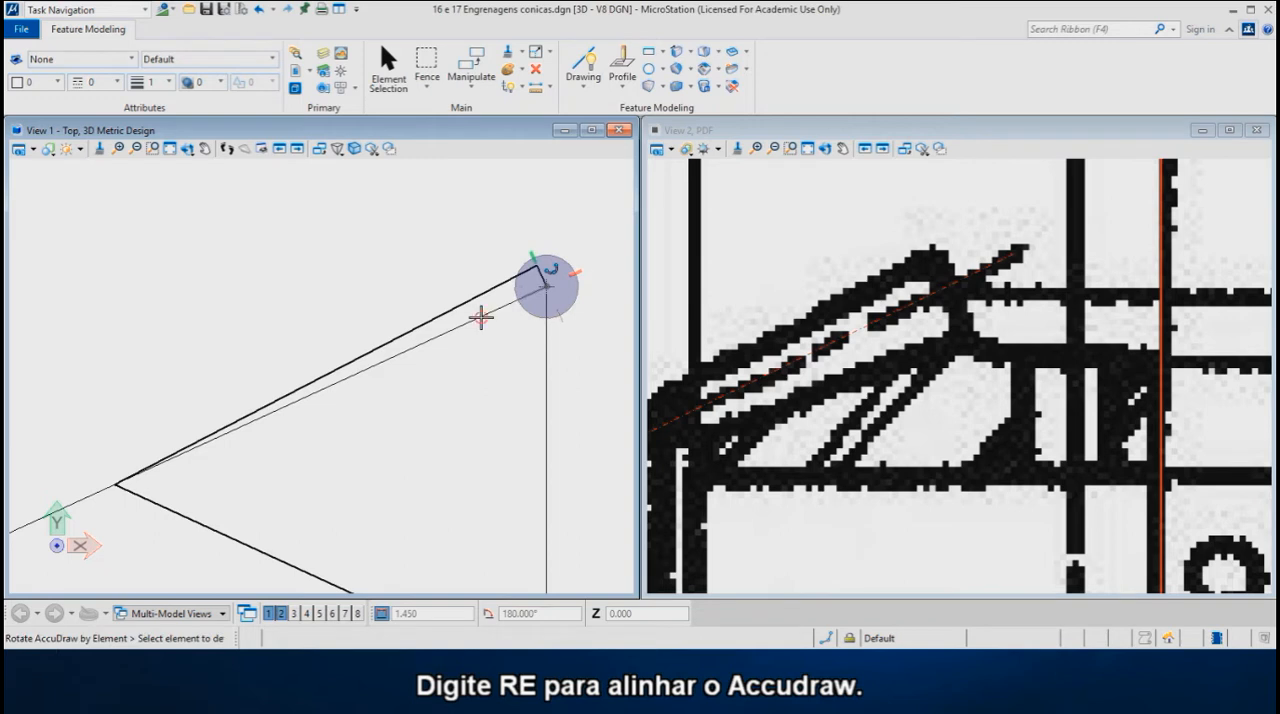
{"action": "left_click", "coordinate": [481, 317]}
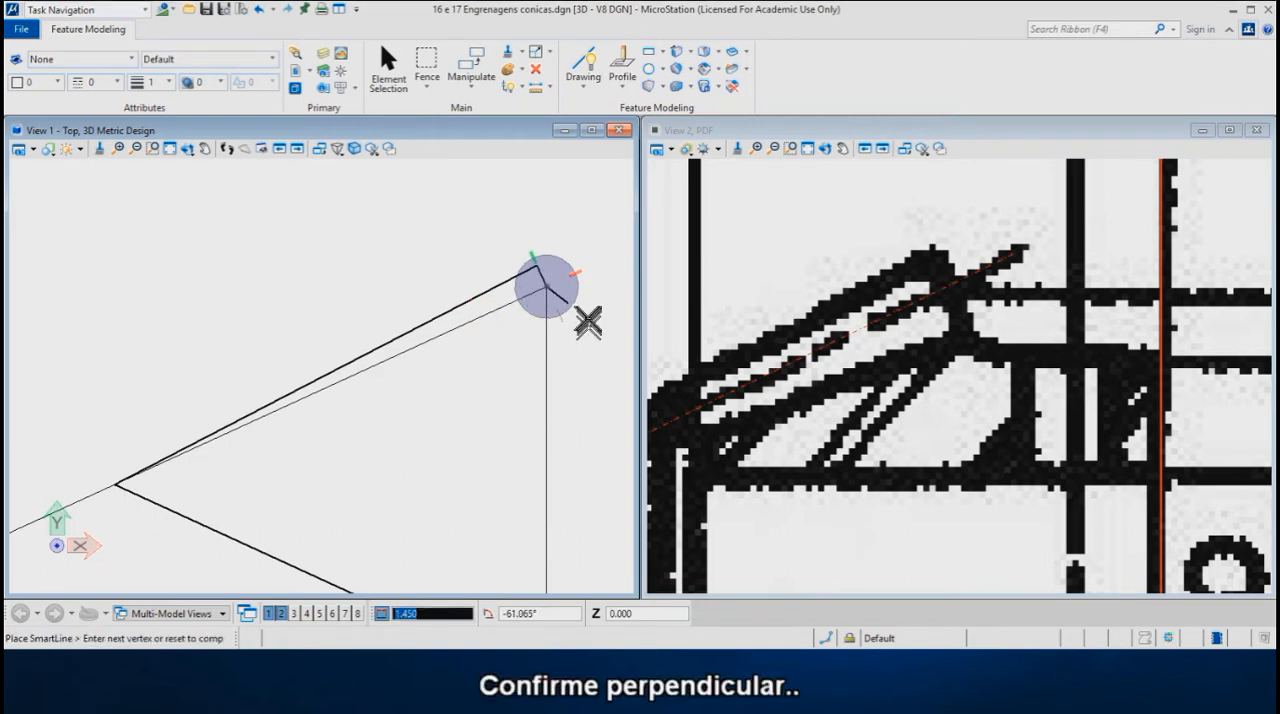
{"action": "left_click", "coordinate": [575, 338]}
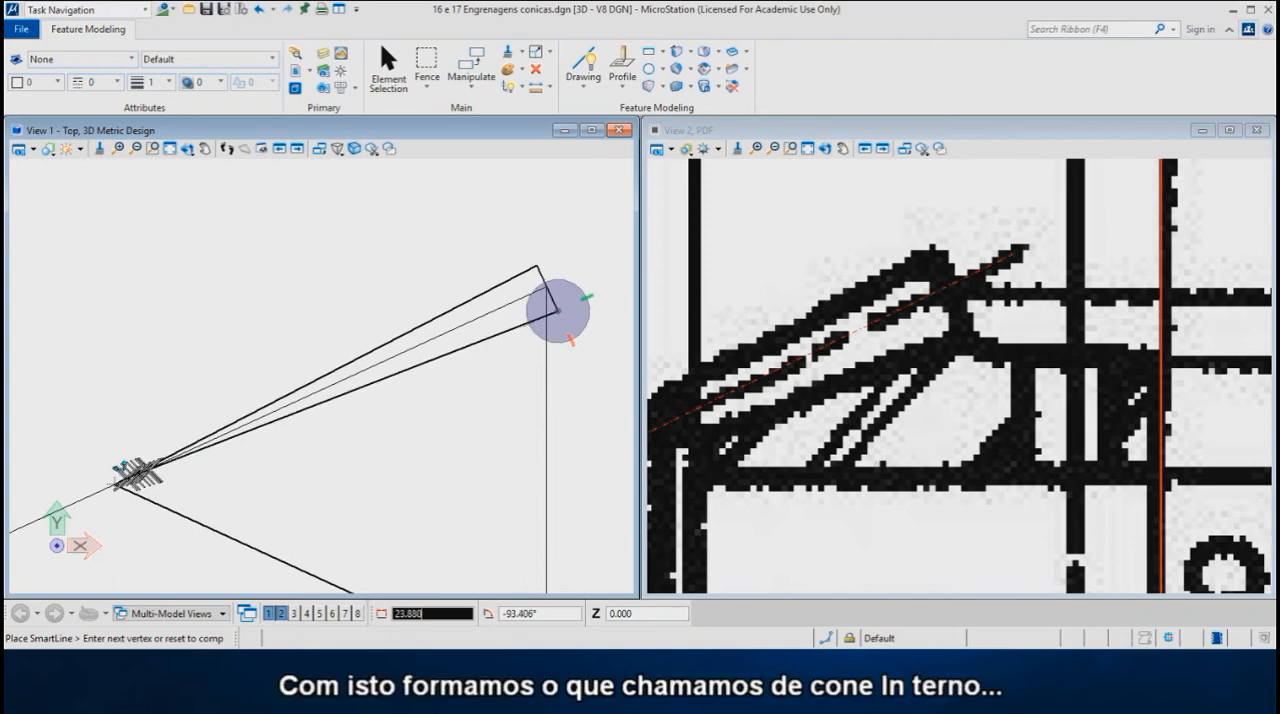
{"action": "left_click", "coordinate": [113, 483]}
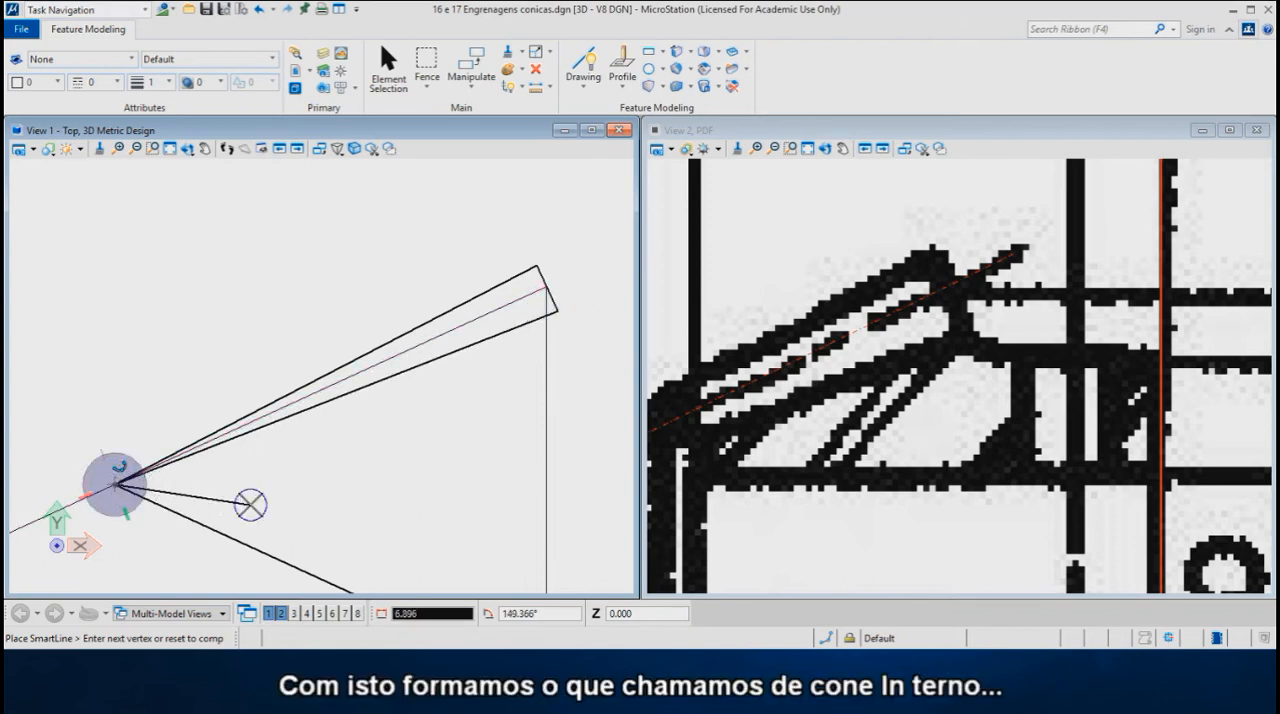
{"action": "right_click", "coordinate": [252, 502]}
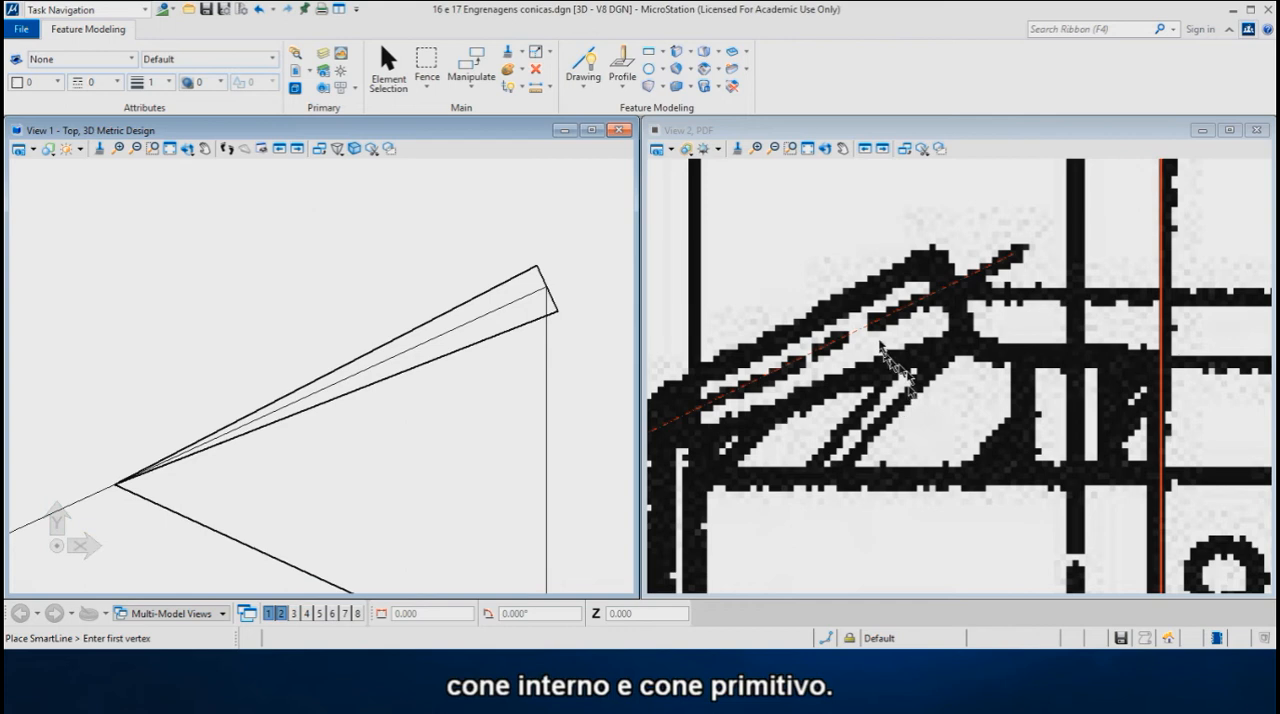
- Draw a single line across the tooth's outer end, connecting the ends of the outer and inner cone lines
{"action": "scroll", "coordinate": [870, 340], "scroll_direction": "down", "scroll_amount": 1}
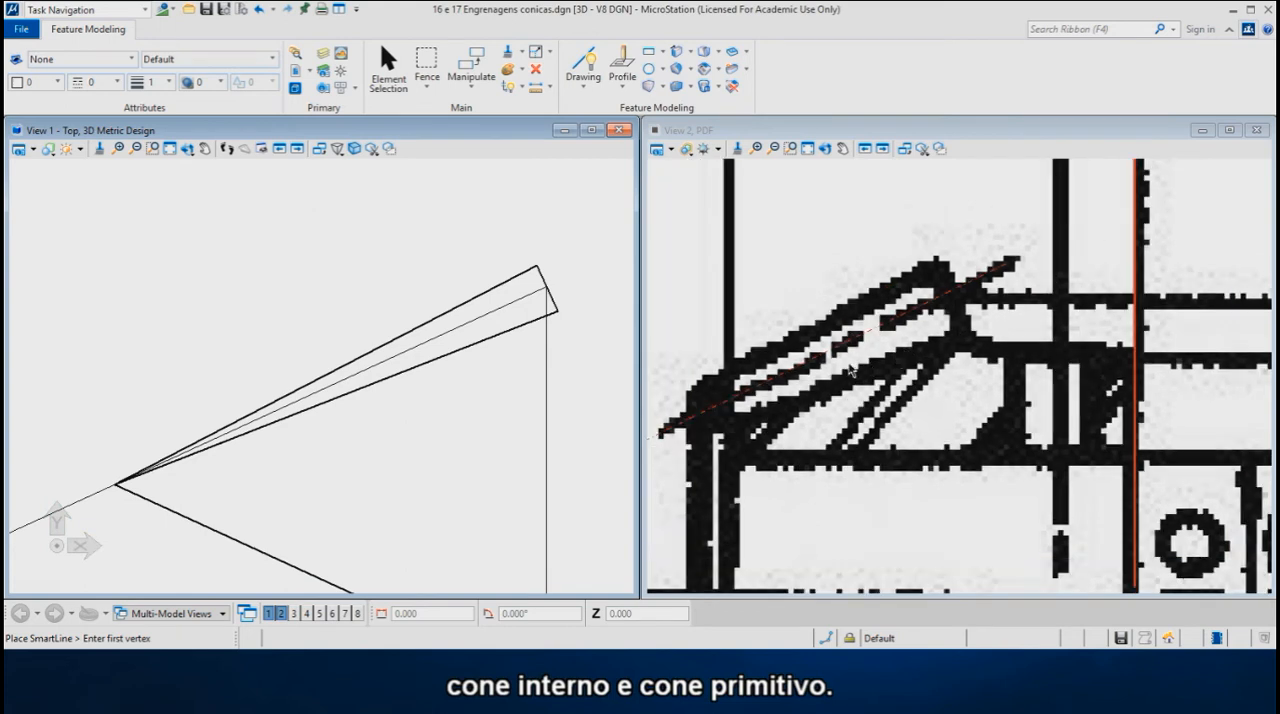
{"action": "scroll", "coordinate": [860, 368], "scroll_direction": "down", "scroll_amount": 1}
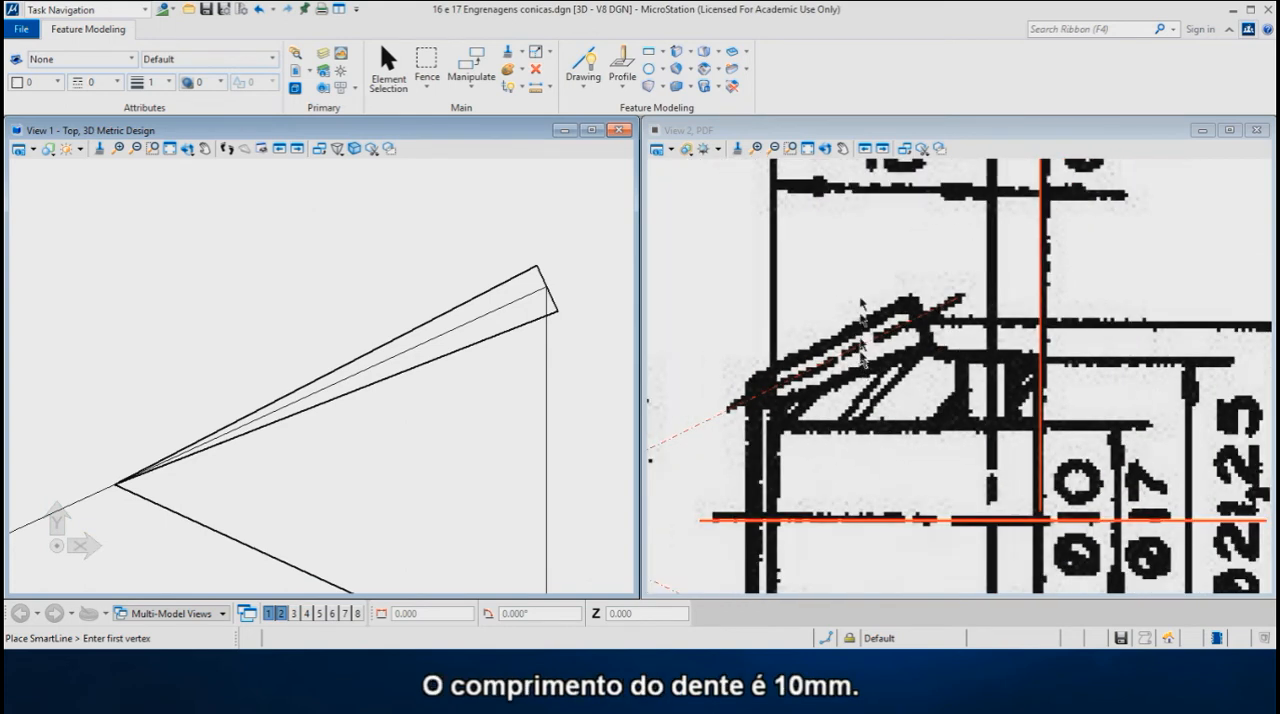
{"action": "scroll", "coordinate": [861, 325], "scroll_direction": "down", "scroll_amount": 1}
{"action": "middle_click_drag", "start_coordinate": [850, 468], "coordinate": [901, 250]}
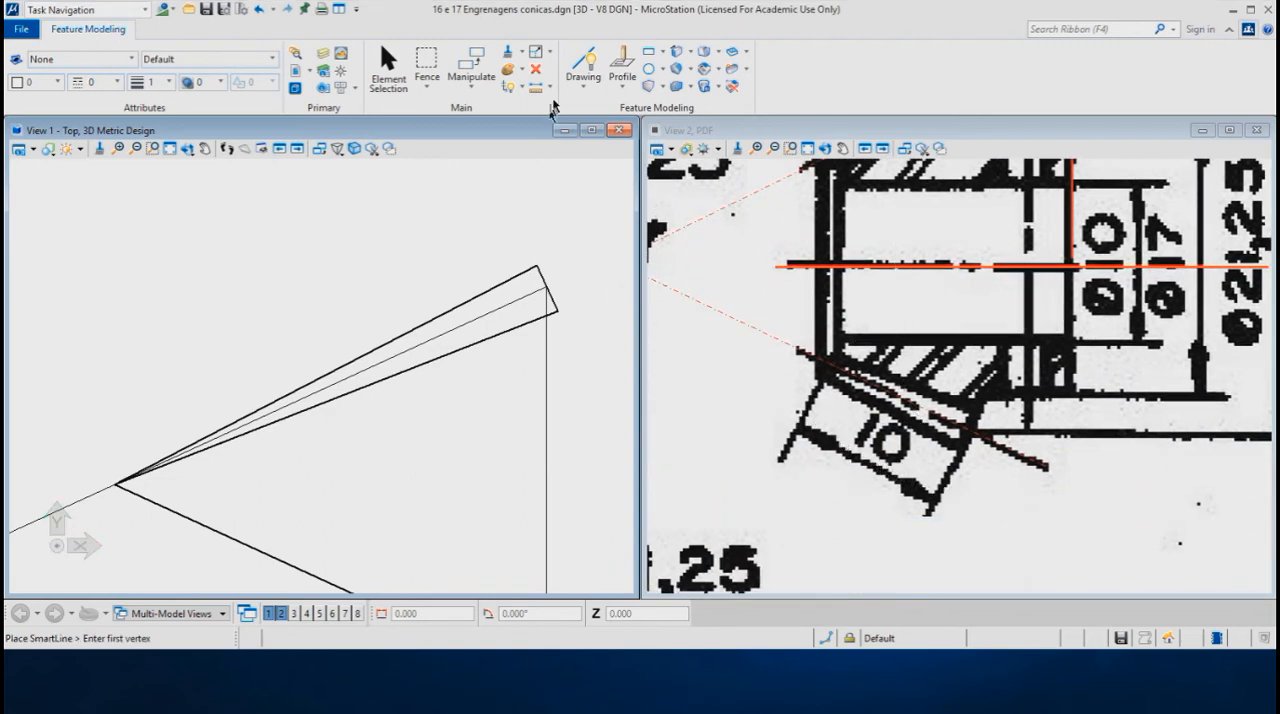
{"action": "left_click", "coordinate": [537, 258]}
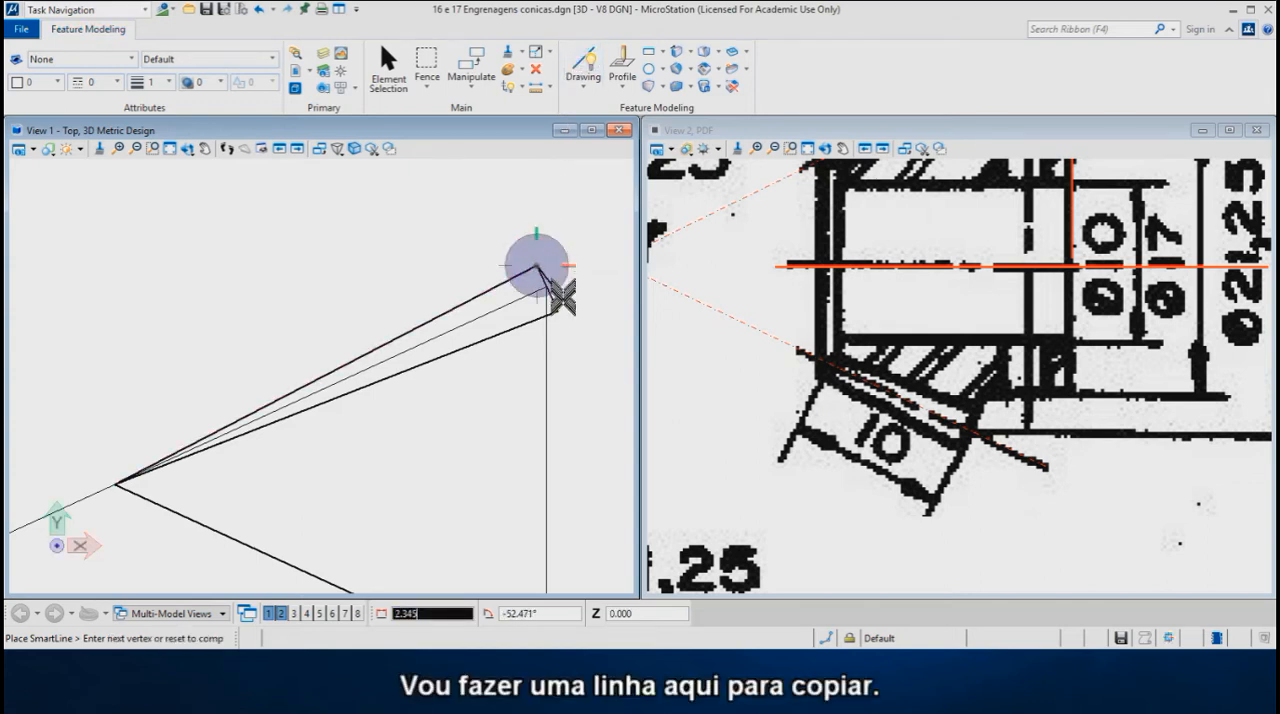
{"action": "left_click", "coordinate": [557, 311]}
{"action": "right_click", "coordinate": [585, 250]}
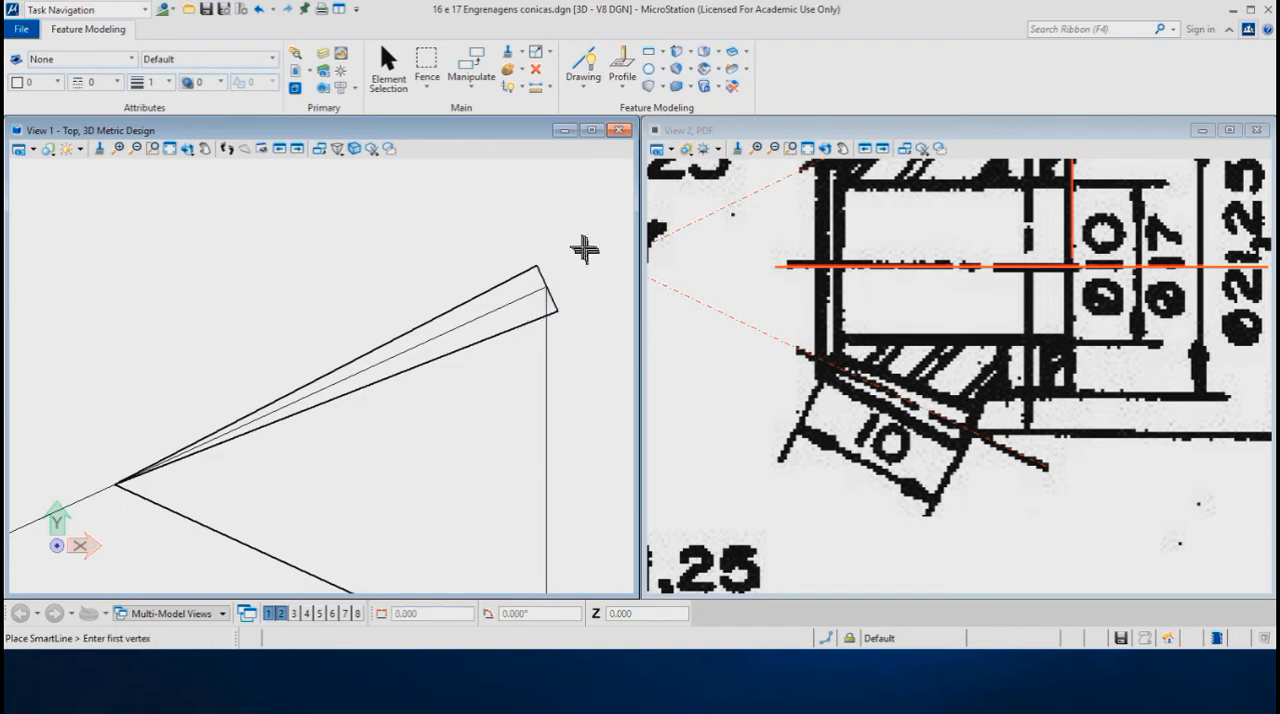
- Move the tooth's end line 10 mm along the pitch cone line toward the cone apex, with AccuDraw aligned to the hypotenuse
{"action": "right_click", "coordinate": [571, 227]}
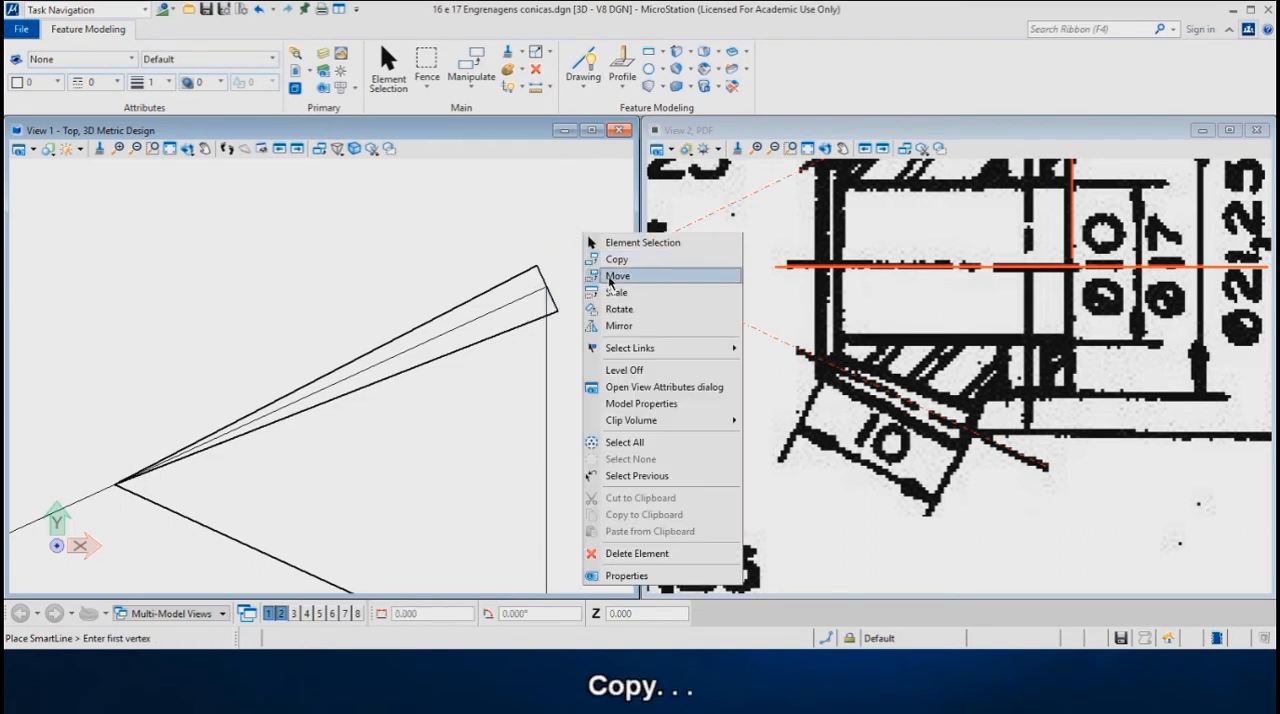
{"action": "left_click", "coordinate": [612, 276]}
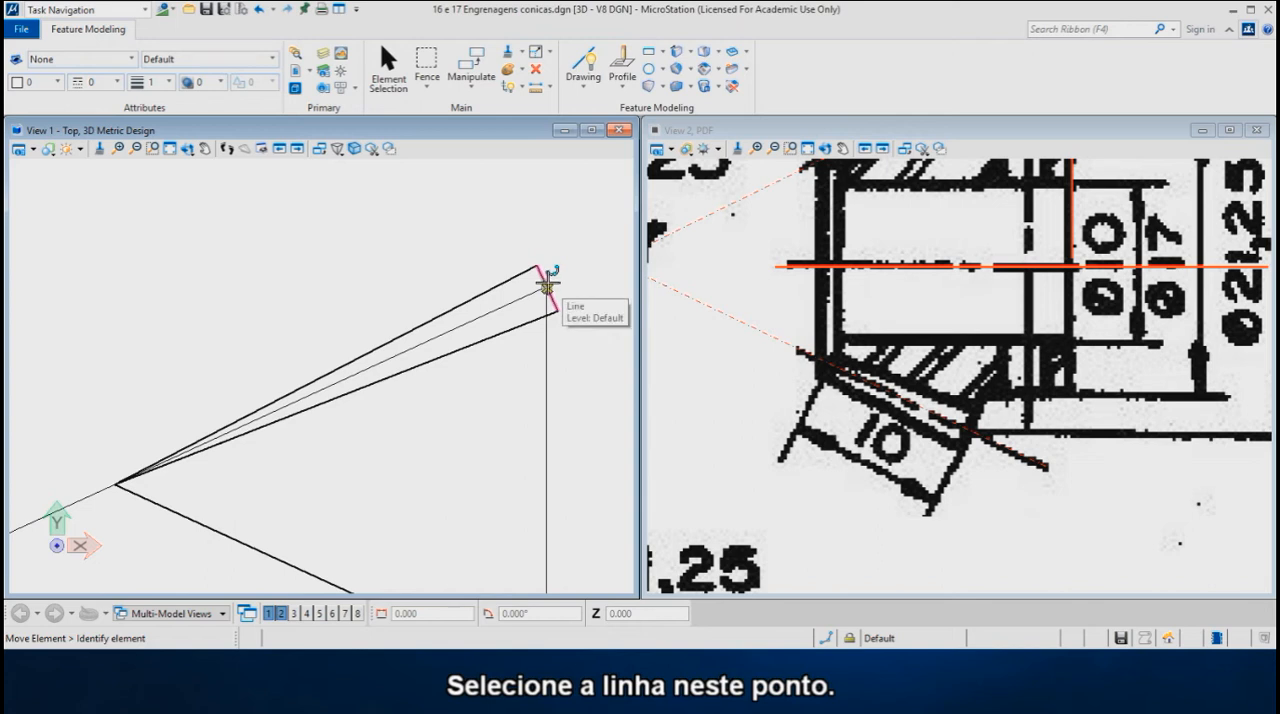
{"action": "left_click", "coordinate": [547, 284]}
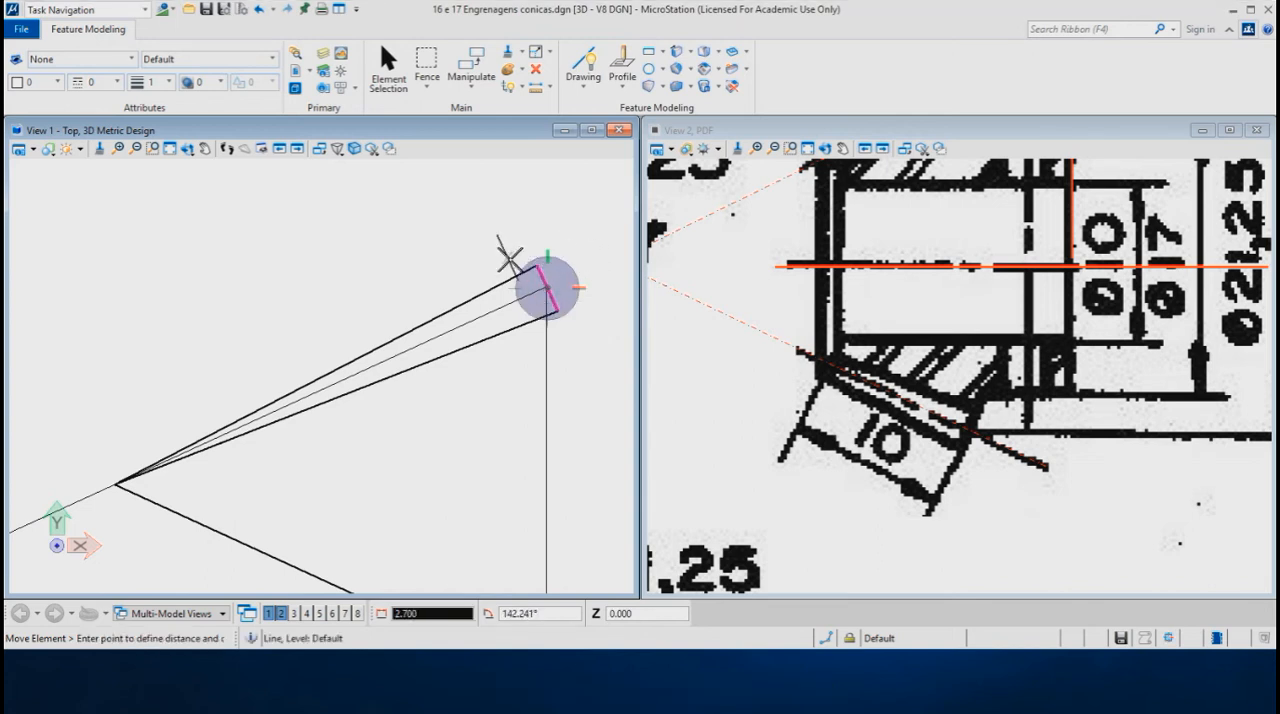
{"action": "key", "text": "r"}
{"action": "key", "text": "e"}
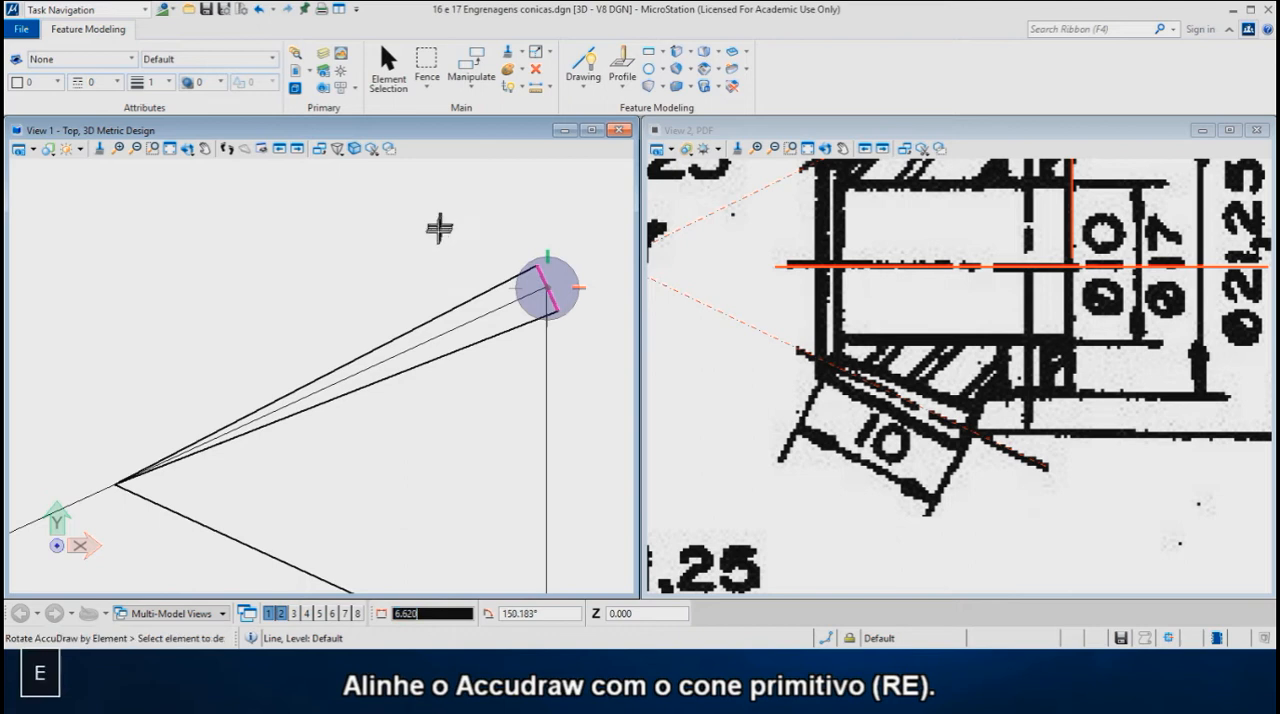
{"action": "left_click", "coordinate": [440, 335]}
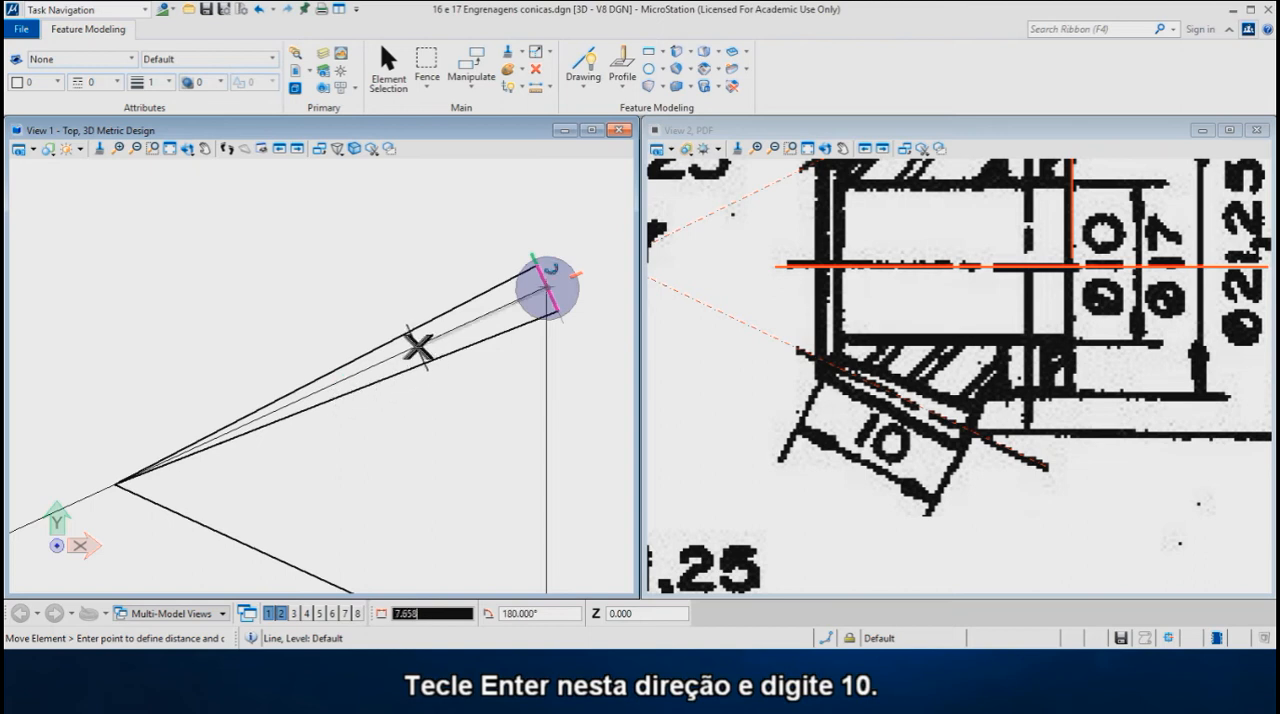
{"action": "key", "text": "Return"}
{"action": "type", "text": "10"}
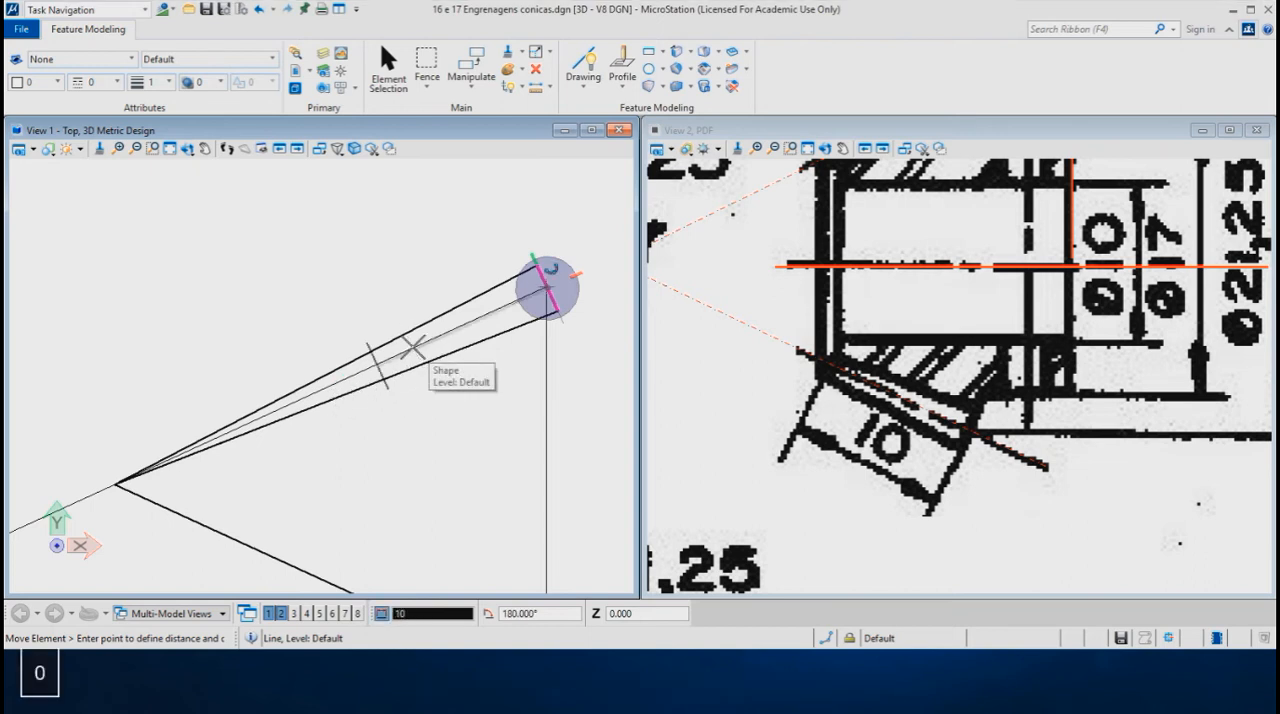
{"action": "left_click", "coordinate": [413, 347]}
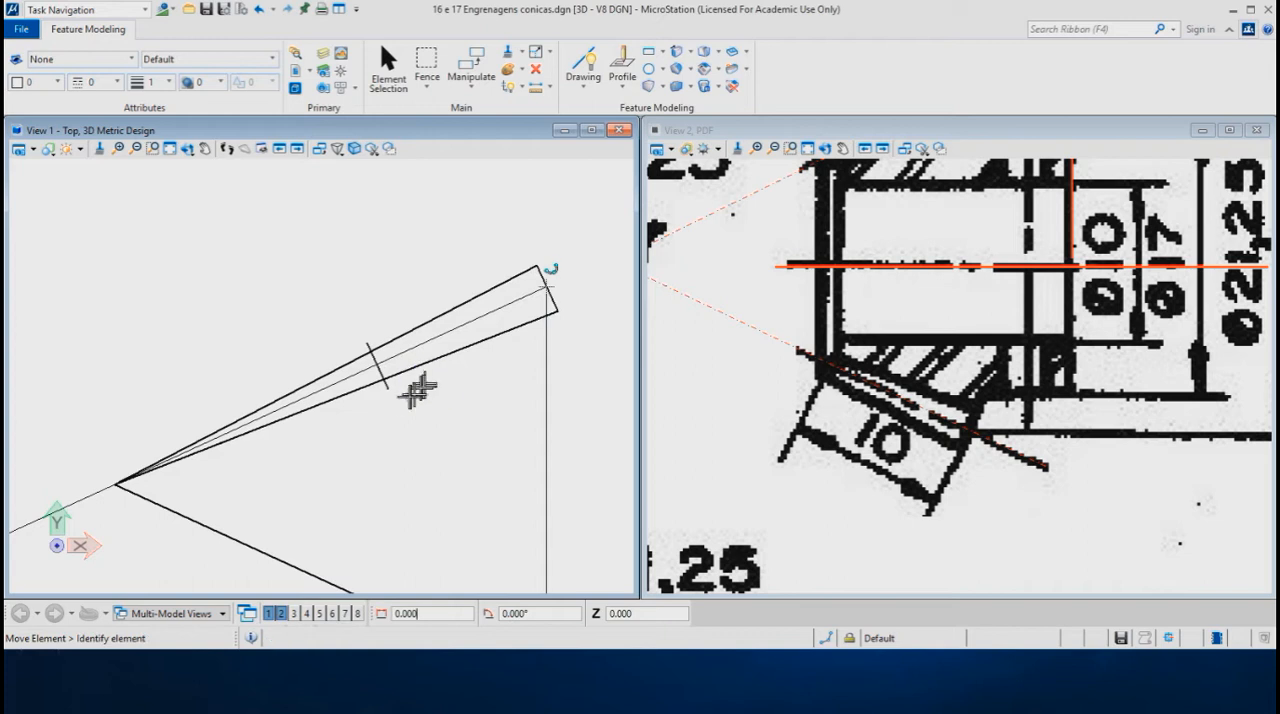
- Shorten the moved line's upper end to its intersection with the outer cone line
{"action": "scroll", "coordinate": [358, 386], "scroll_direction": "up", "scroll_amount": 4}
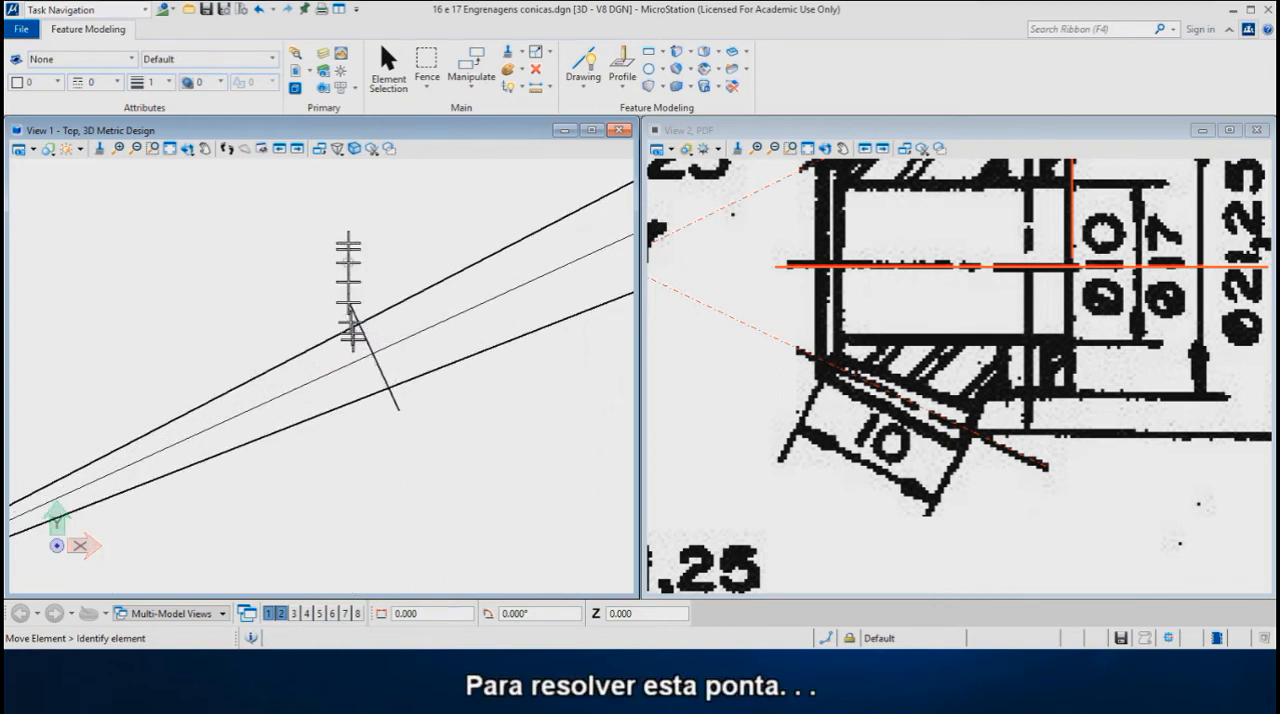
{"action": "right_click", "coordinate": [344, 216]}
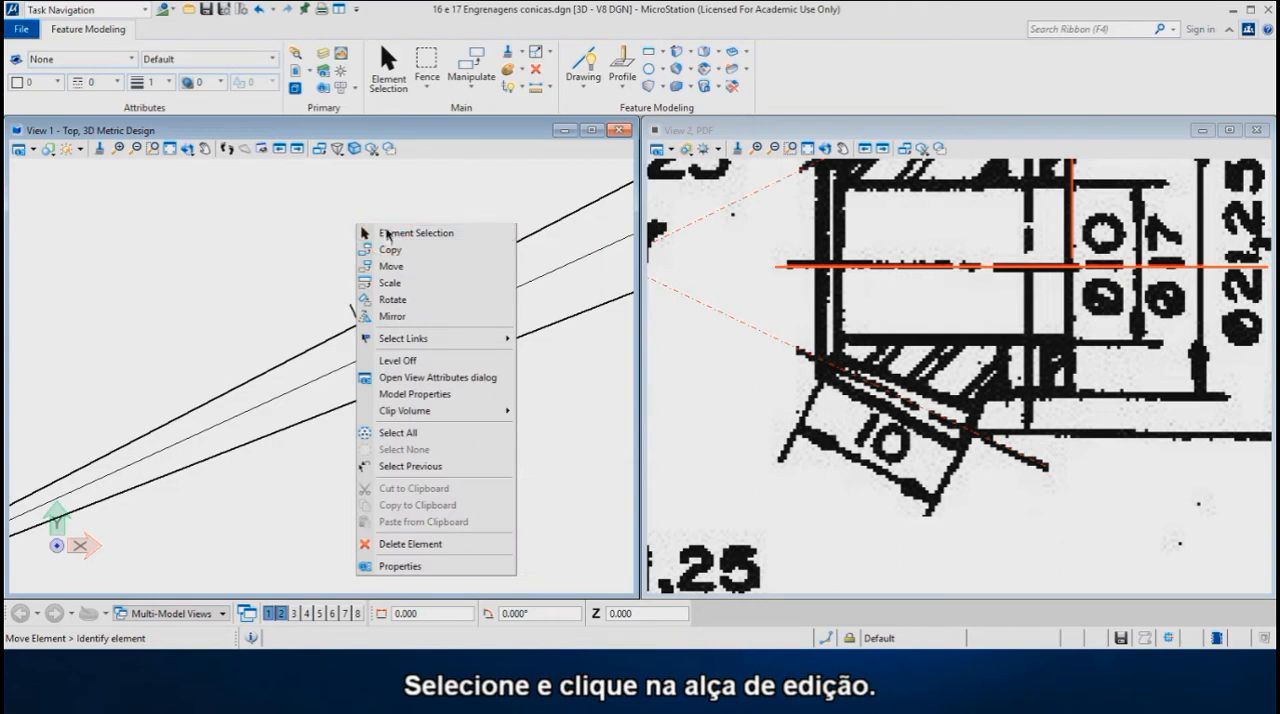
{"action": "left_click", "coordinate": [372, 231]}
{"action": "left_click", "coordinate": [353, 311]}
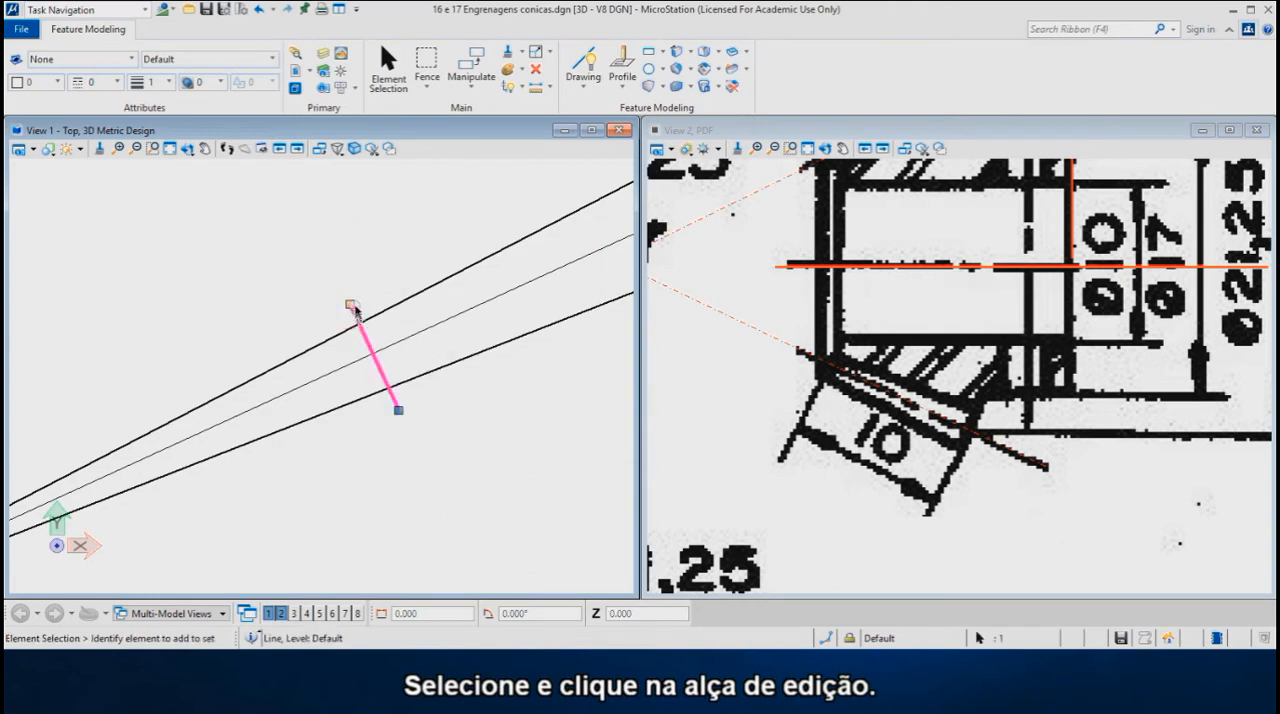
{"action": "left_click", "coordinate": [349, 306]}
{"action": "key", "text": "i"}
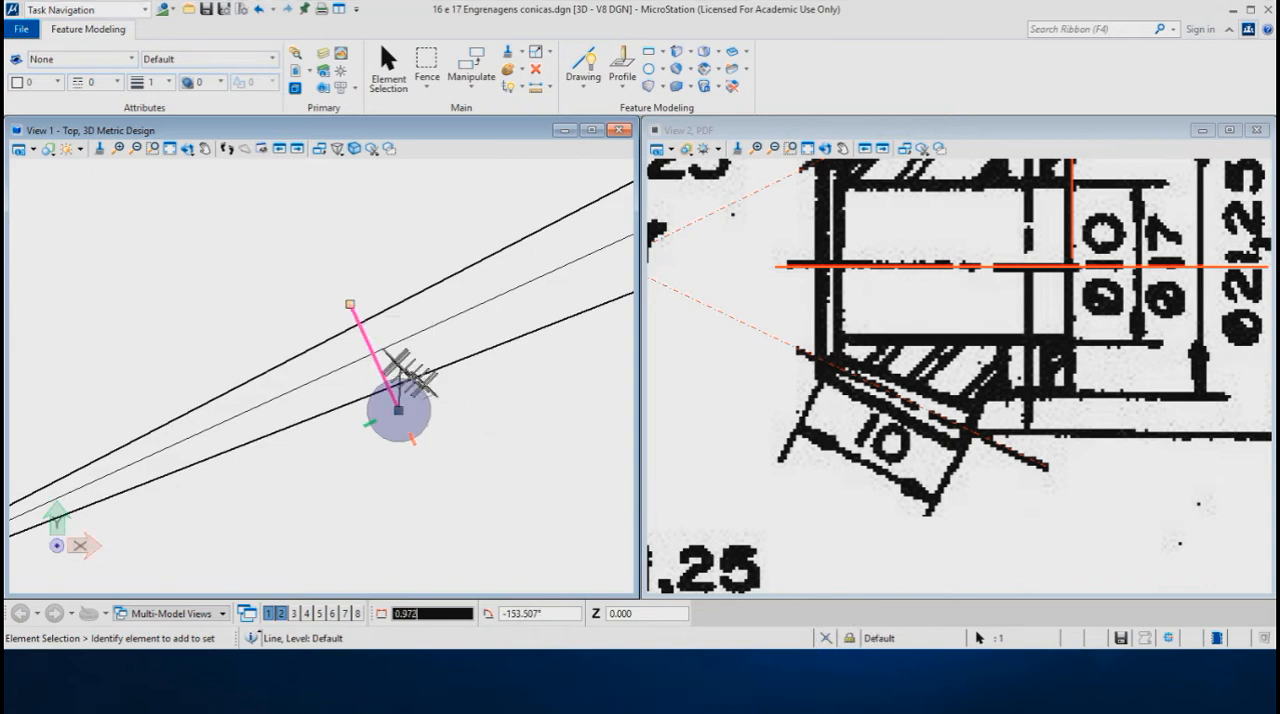
{"action": "left_click", "coordinate": [359, 324]}
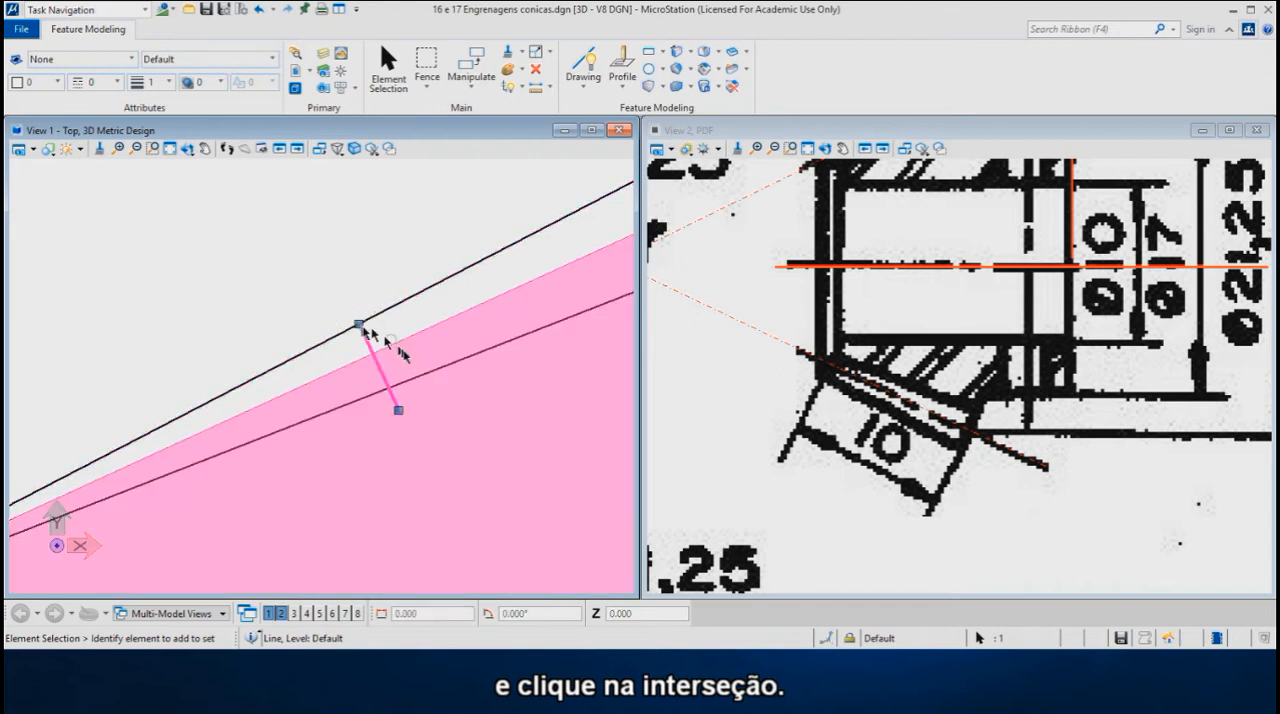
{"action": "left_click", "coordinate": [374, 261]}
- Draw the cone's axis as a horizontal line about 33 mm long from the cone apex, extending past the triangle's vertical side
{"action": "scroll", "coordinate": [298, 284], "scroll_direction": "down", "scroll_amount": 3}
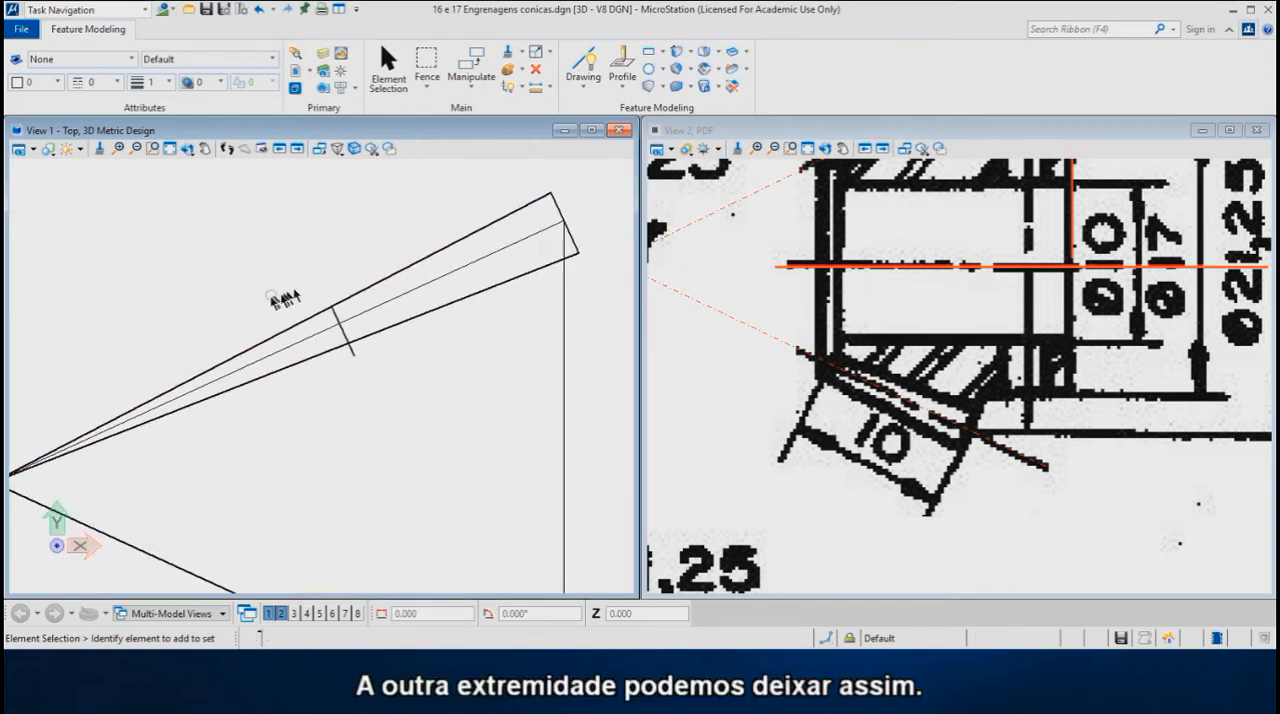
{"action": "scroll", "coordinate": [270, 299], "scroll_direction": "down", "scroll_amount": 2}
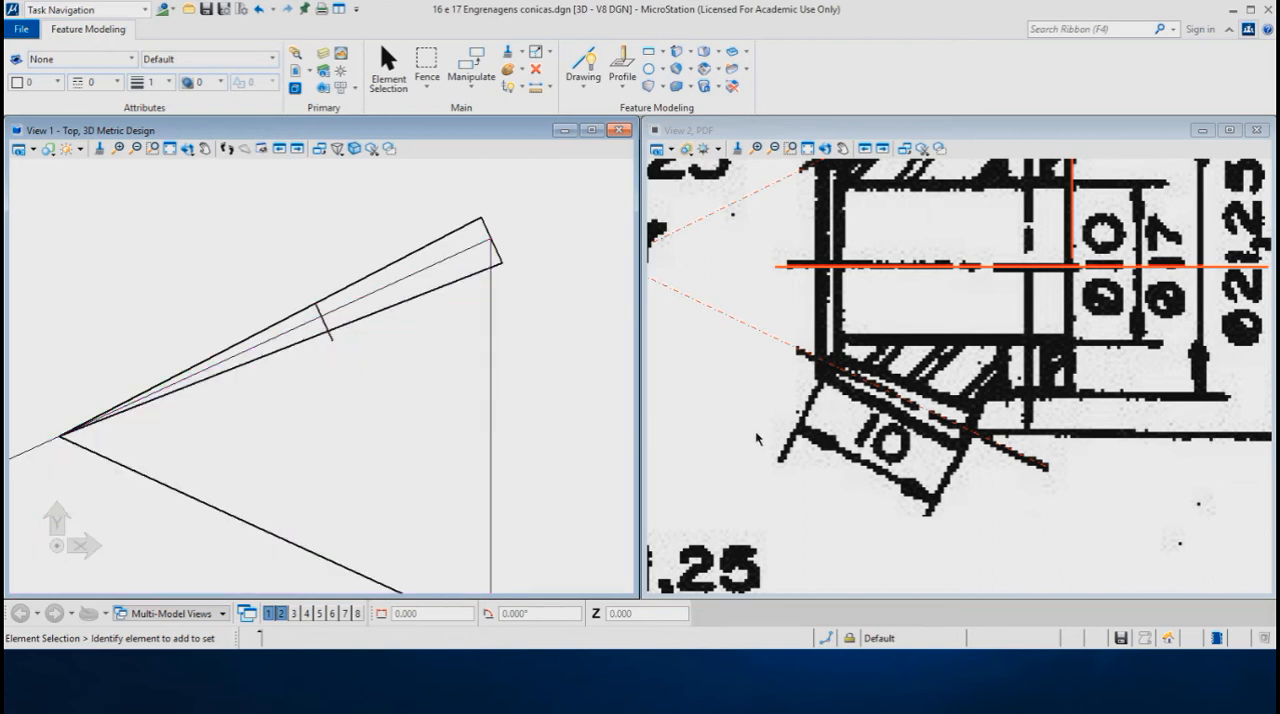
{"action": "scroll", "coordinate": [752, 436], "scroll_direction": "down", "scroll_amount": 3}
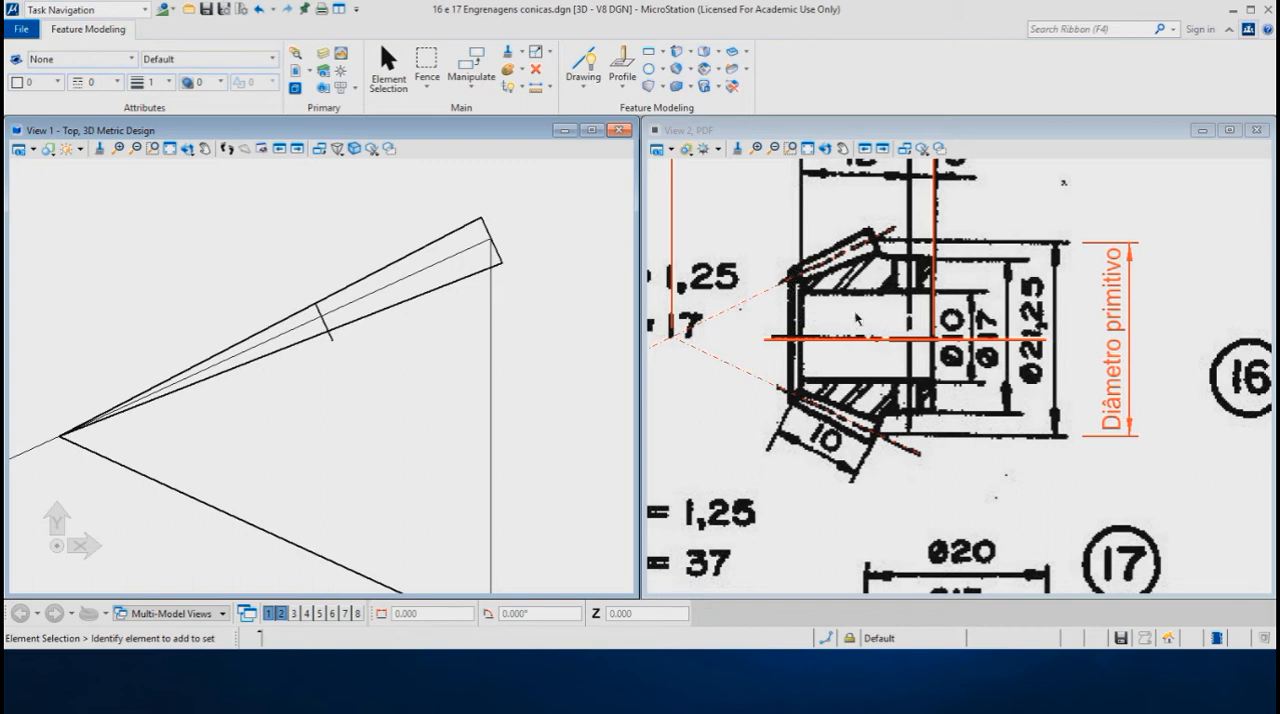
{"action": "scroll", "coordinate": [838, 217], "scroll_direction": "up", "scroll_amount": 4}
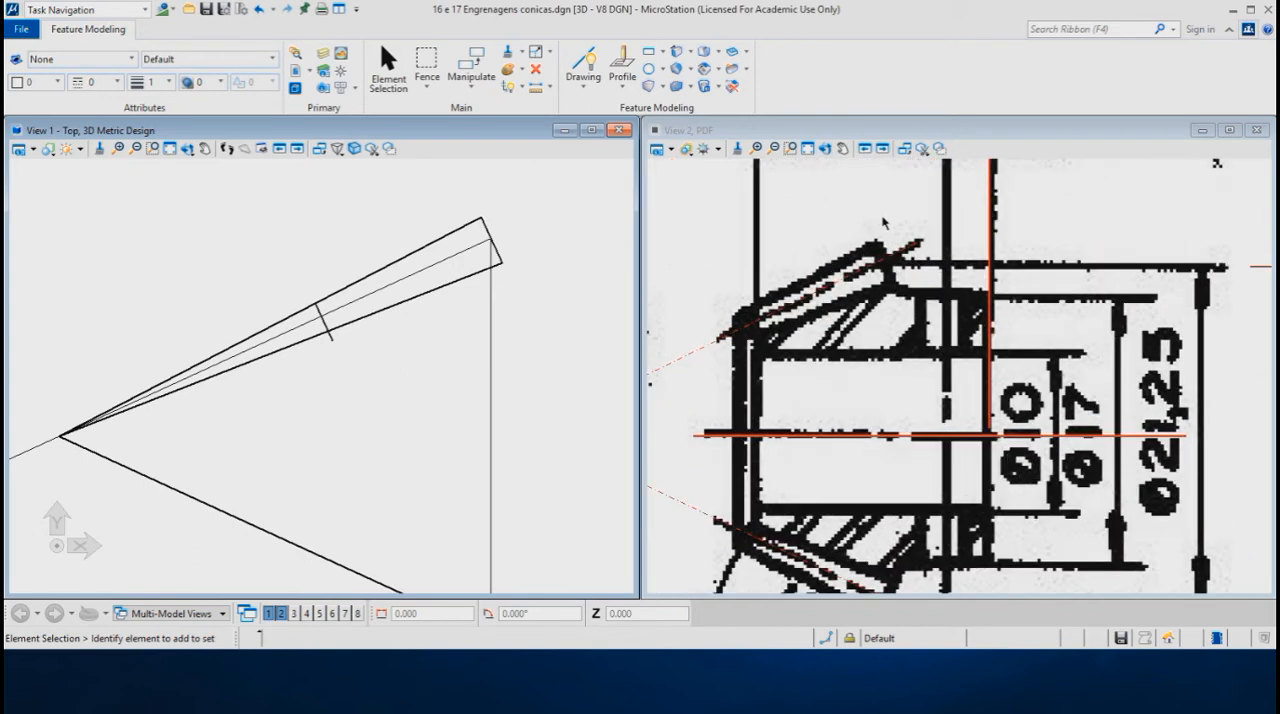
{"action": "scroll", "coordinate": [881, 221], "scroll_direction": "up", "scroll_amount": 1}
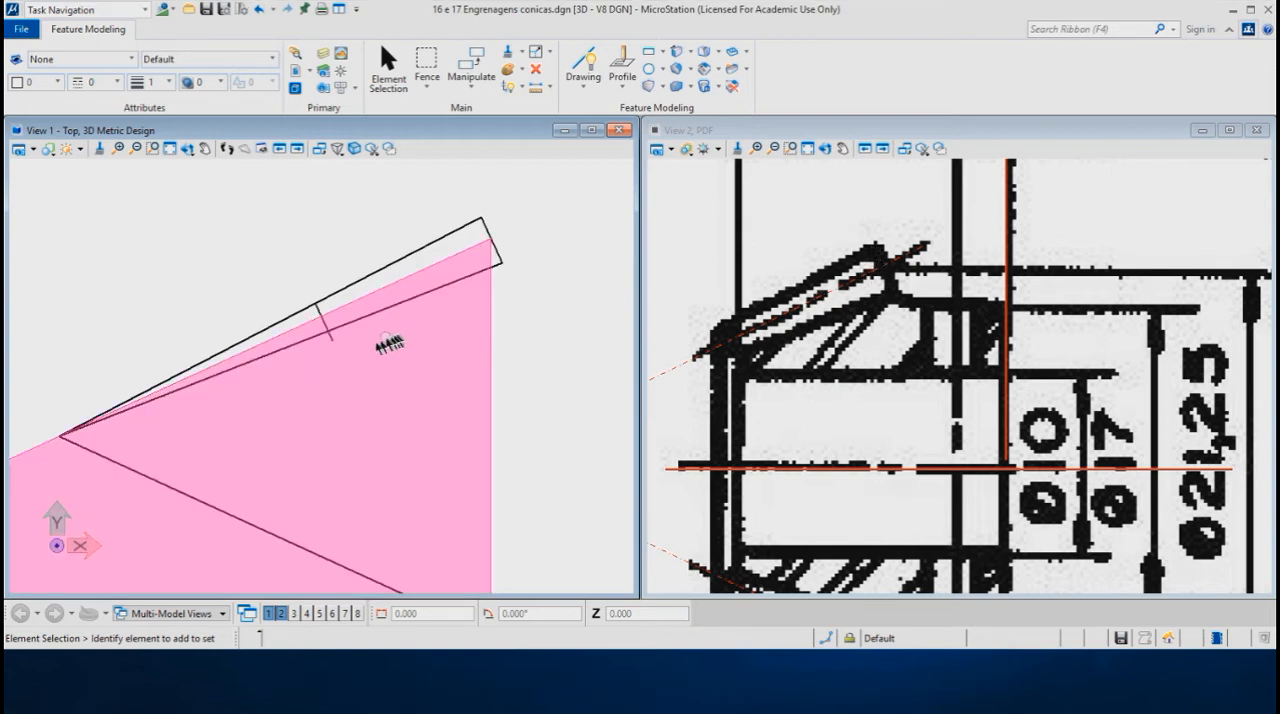
{"action": "scroll", "coordinate": [181, 280], "scroll_direction": "down", "scroll_amount": 2}
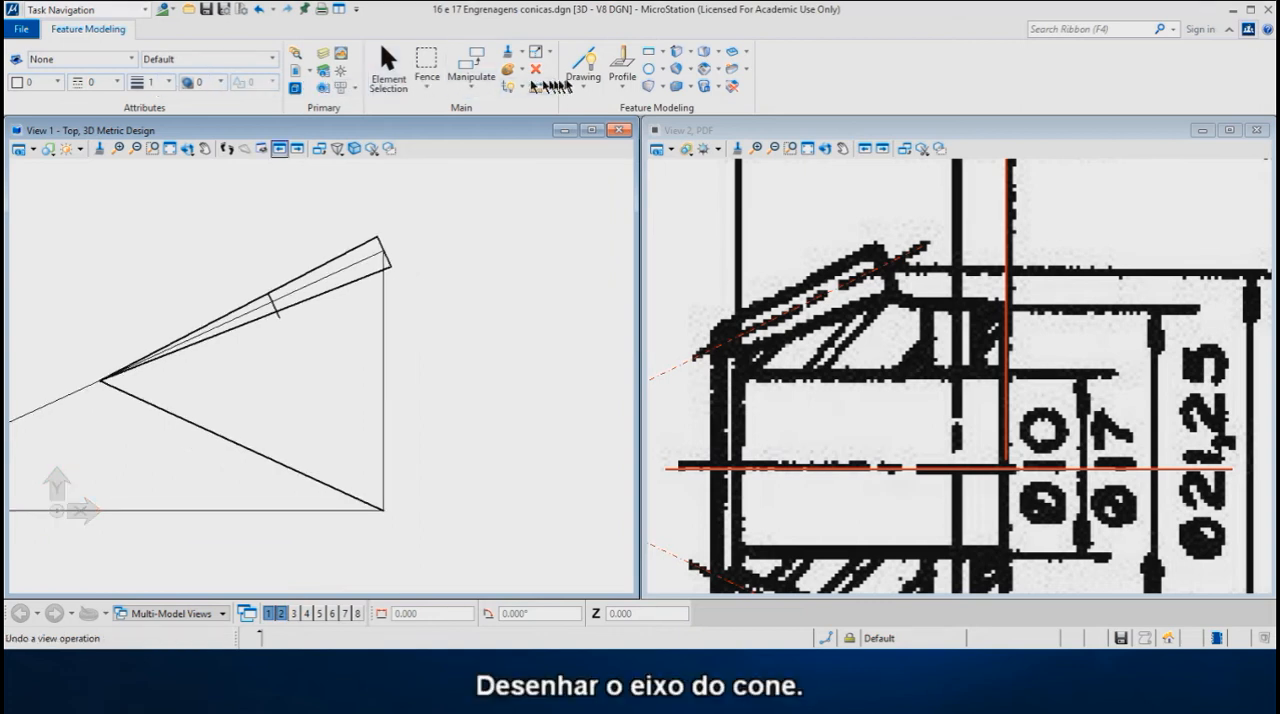
{"action": "left_click", "coordinate": [583, 63]}
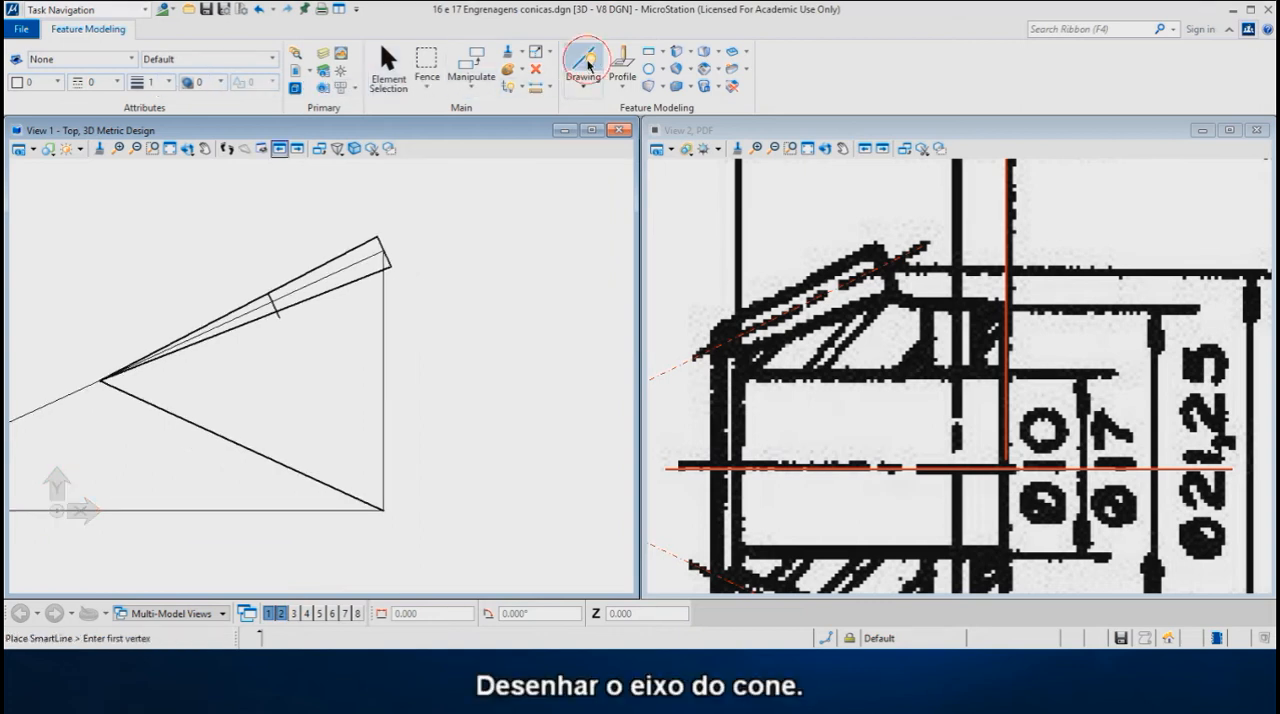
{"action": "left_click", "coordinate": [102, 380]}
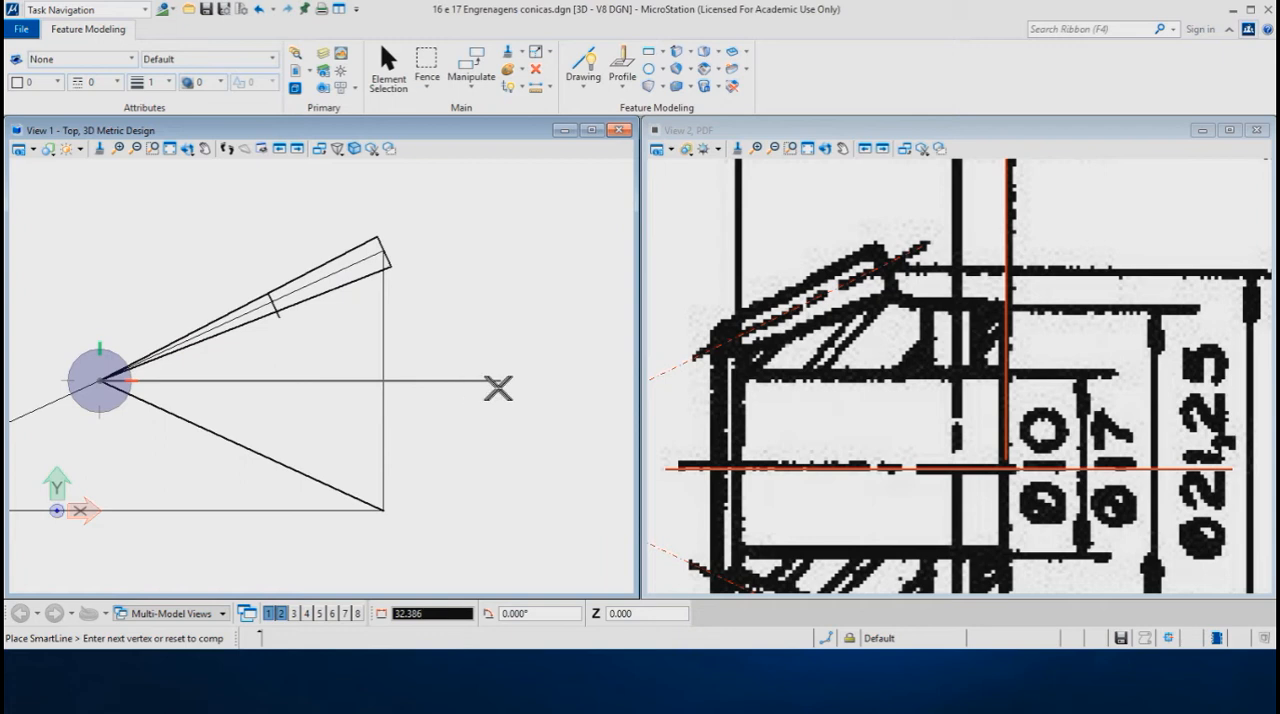
{"action": "left_click", "coordinate": [509, 386]}
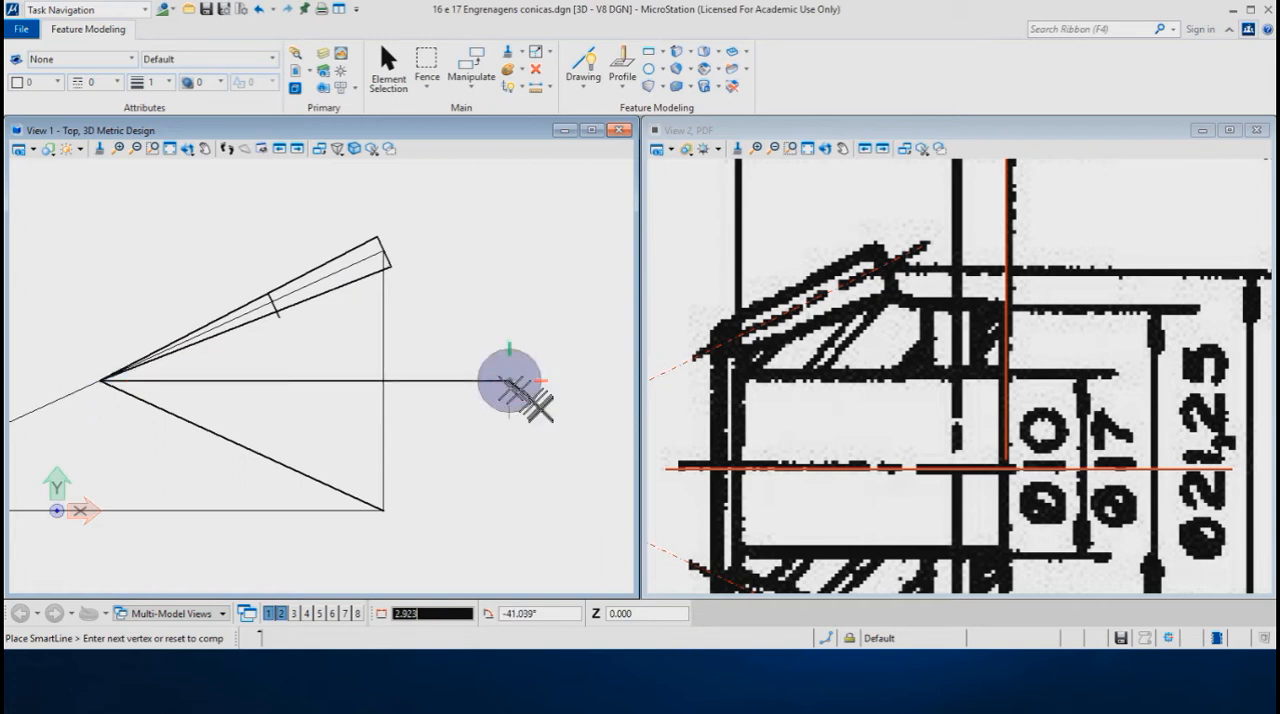
{"action": "right_click", "coordinate": [538, 418]}
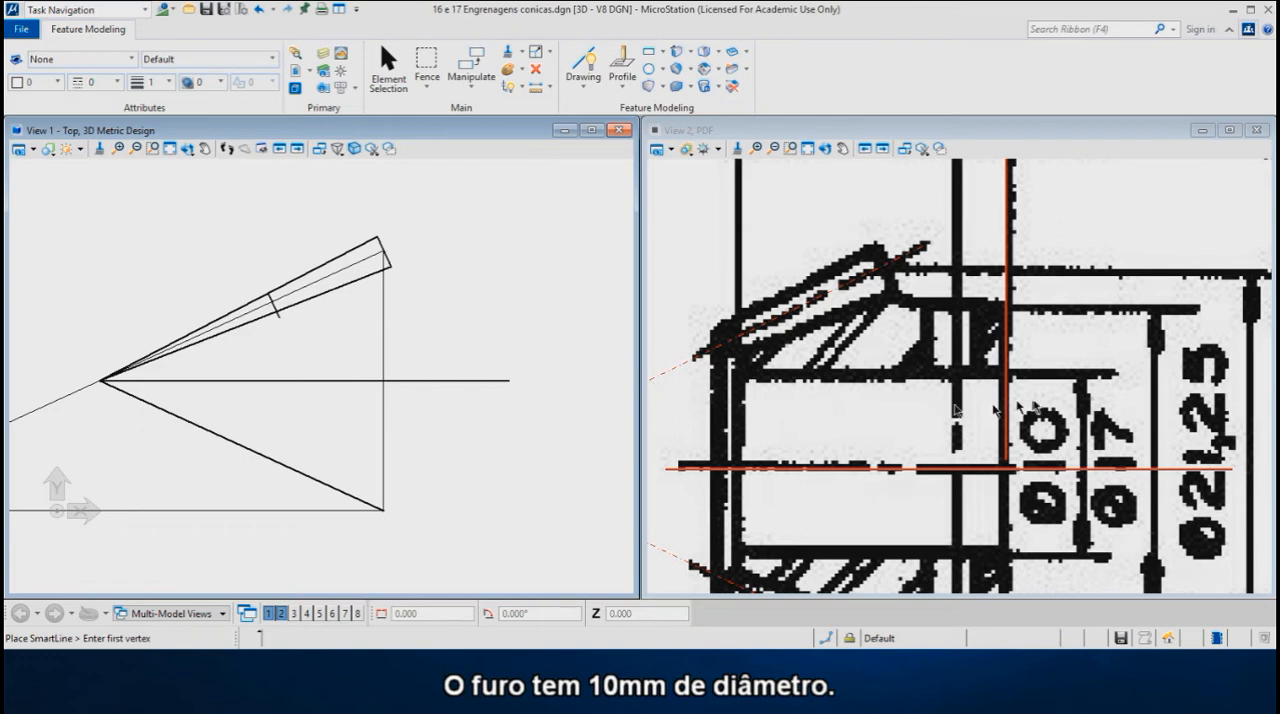
- Copy the axis line 5 mm upward to mark the radius of the 10 mm hole
{"action": "scroll", "coordinate": [1005, 466], "scroll_direction": "down", "scroll_amount": 1}
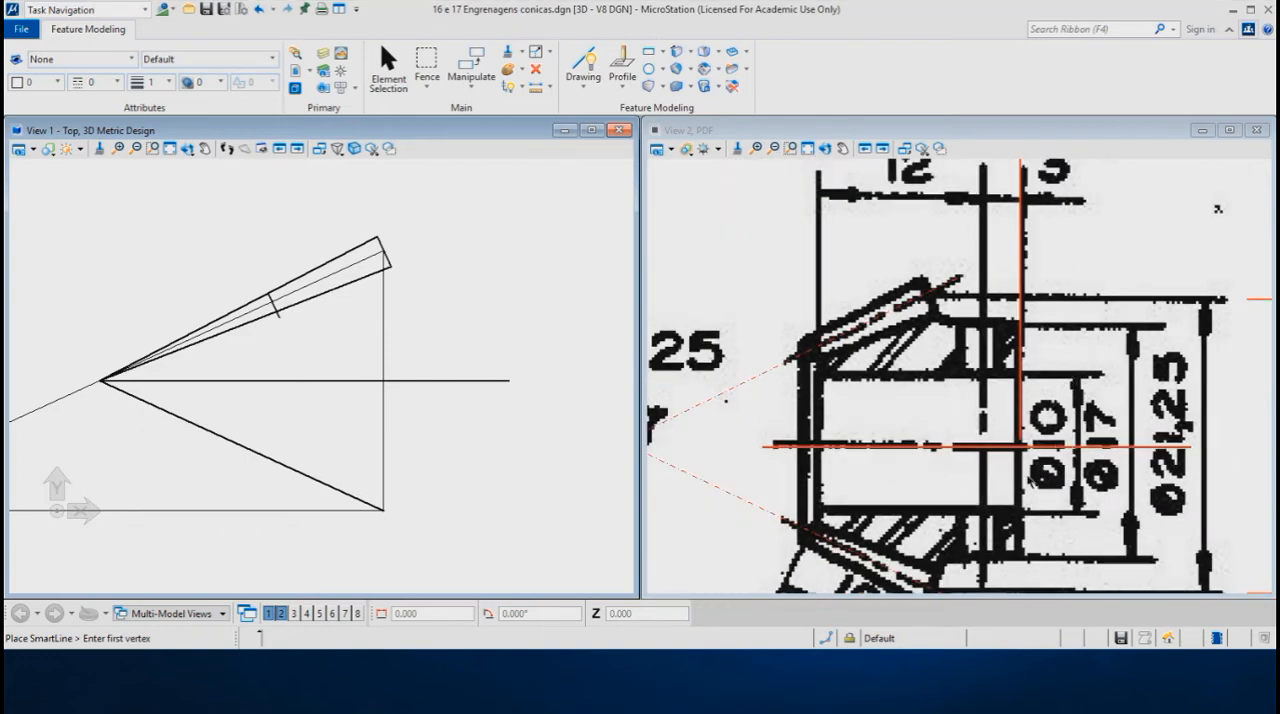
{"action": "right_click", "coordinate": [530, 318]}
{"action": "left_click", "coordinate": [569, 345]}
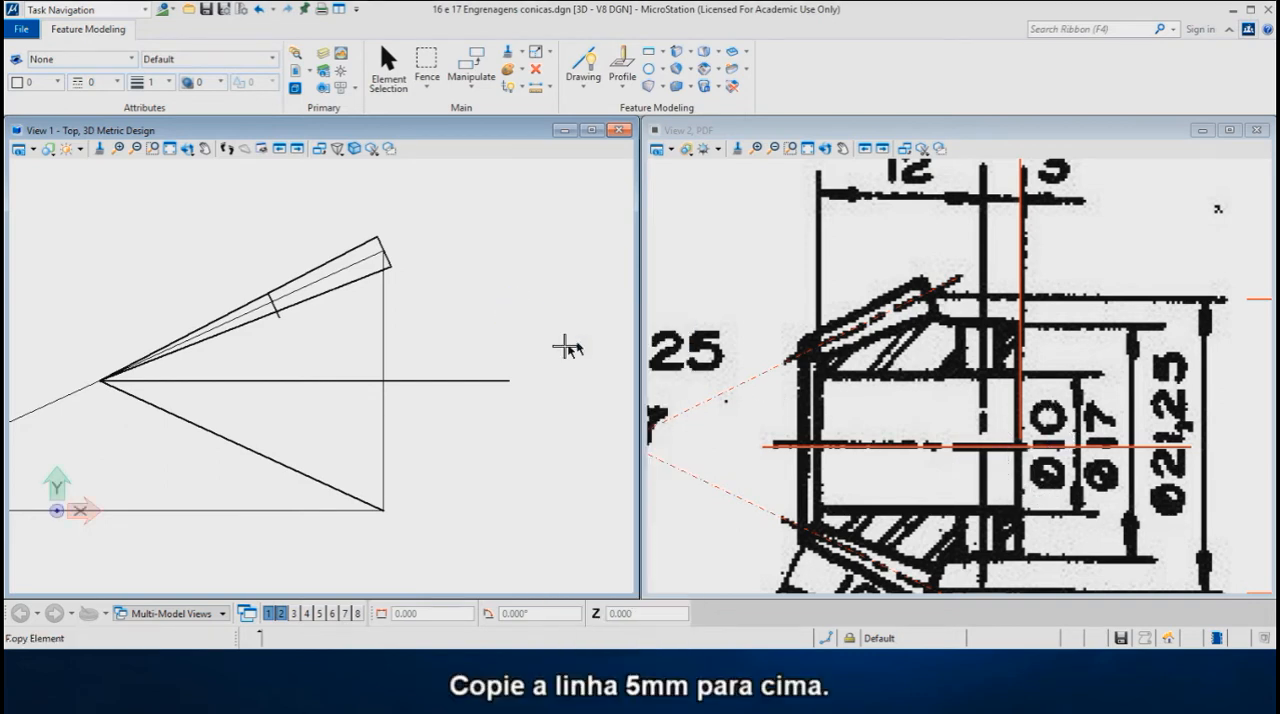
{"action": "left_click", "coordinate": [508, 380]}
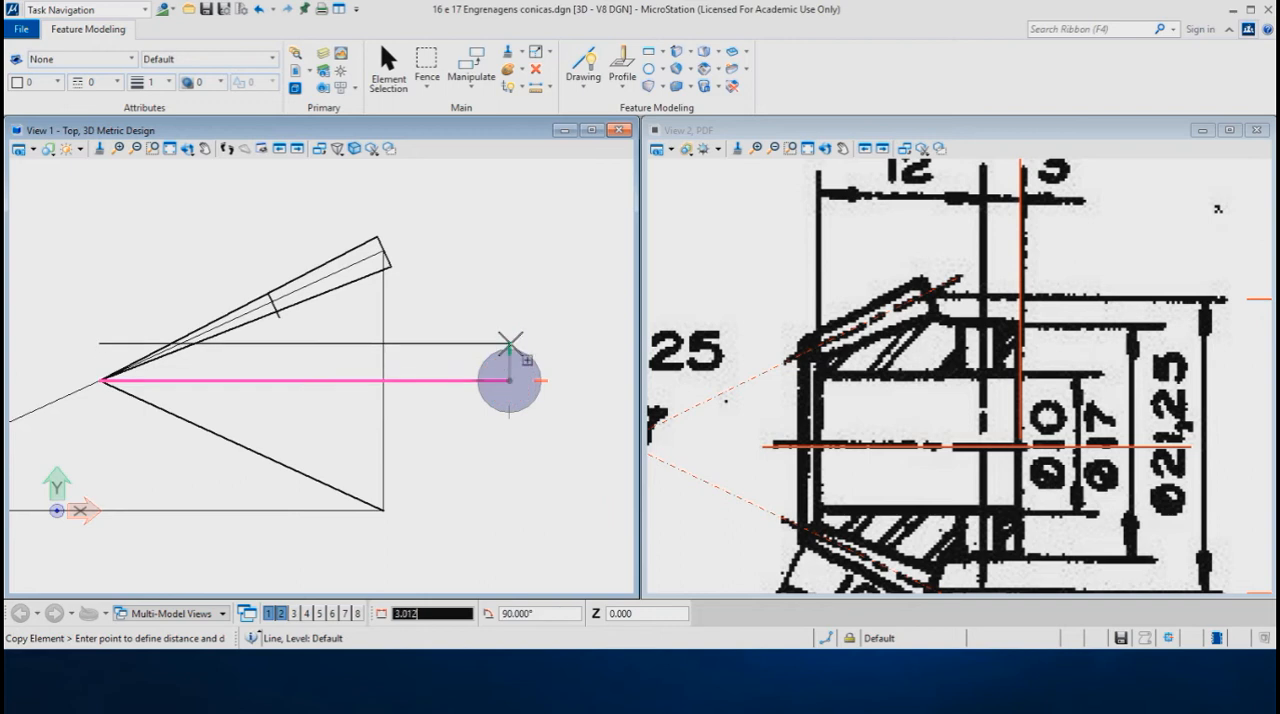
{"action": "type", "text": "5"}
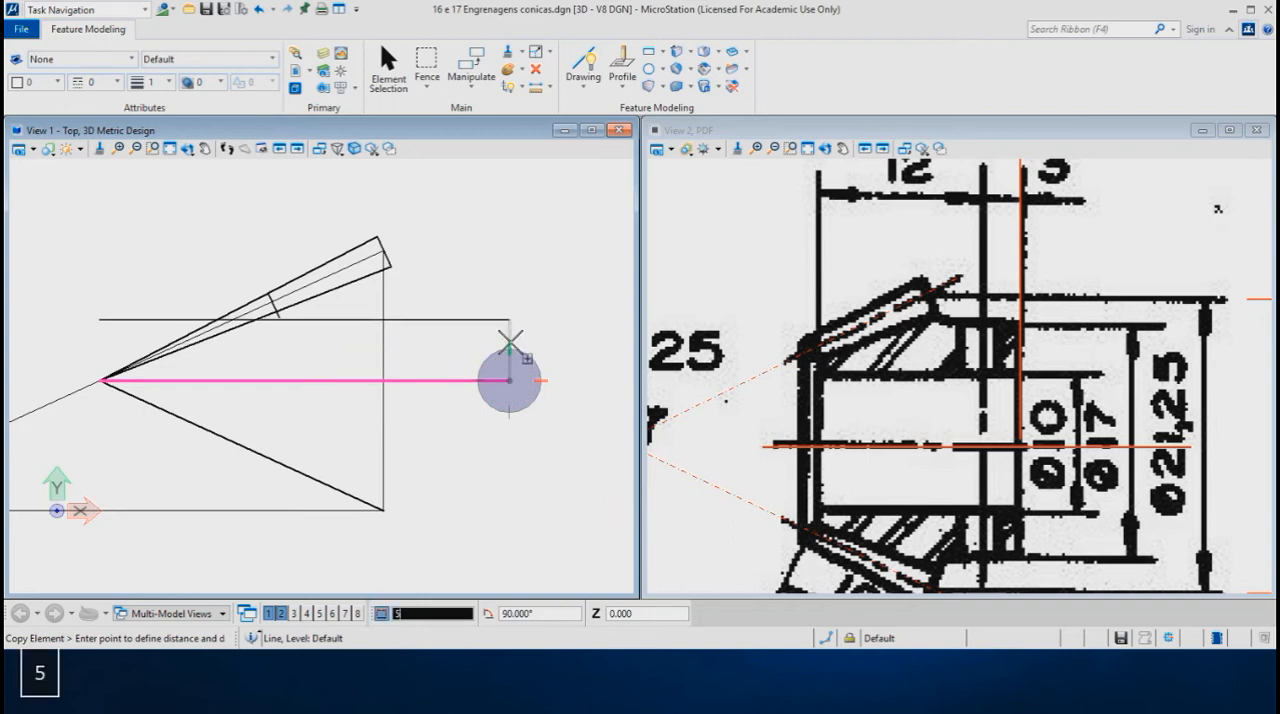
{"action": "left_click", "coordinate": [511, 343]}
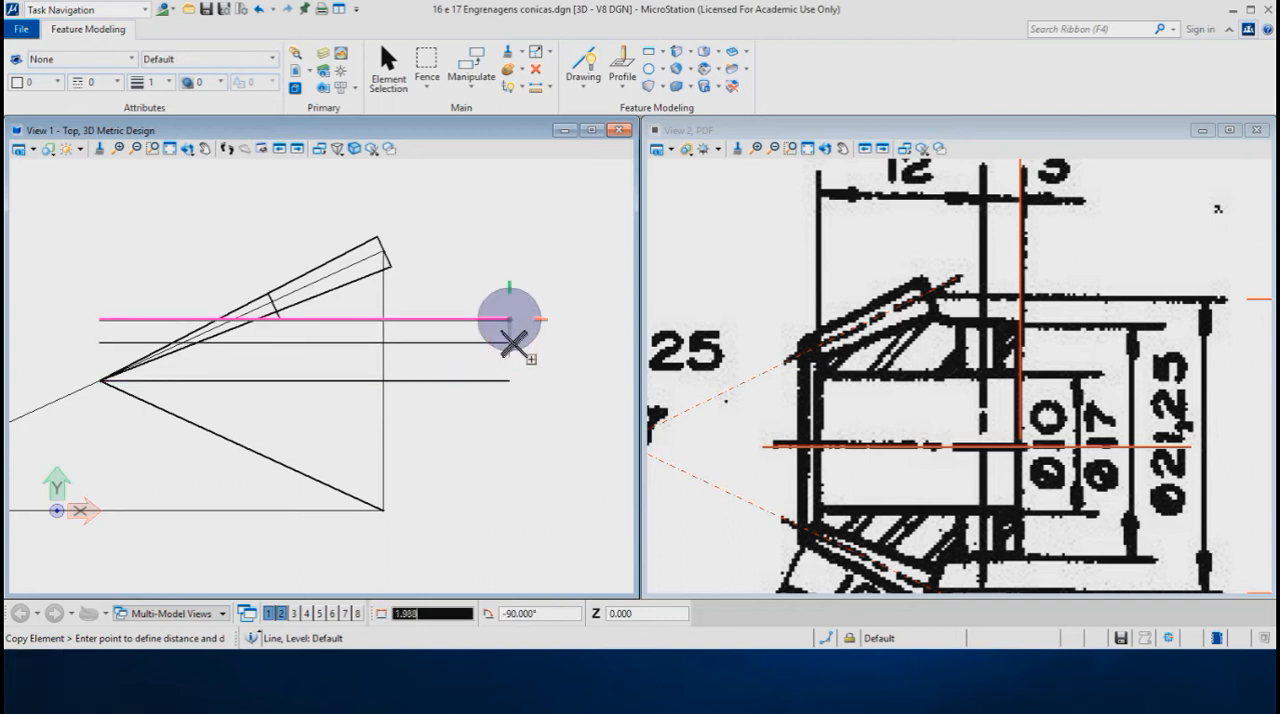
{"action": "right_click", "coordinate": [537, 354]}
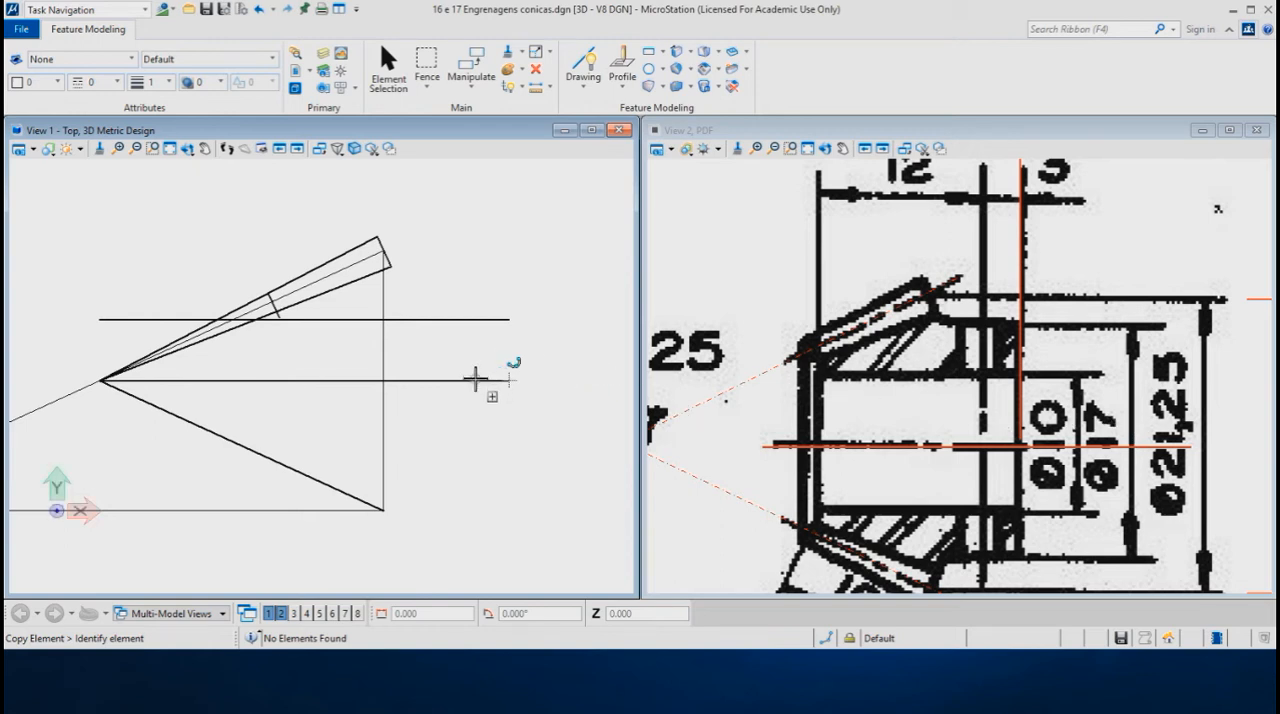
- Copy the axis line upward by 17/2 mm to mark the radius of the 17 mm hub
{"action": "left_click", "coordinate": [476, 379]}
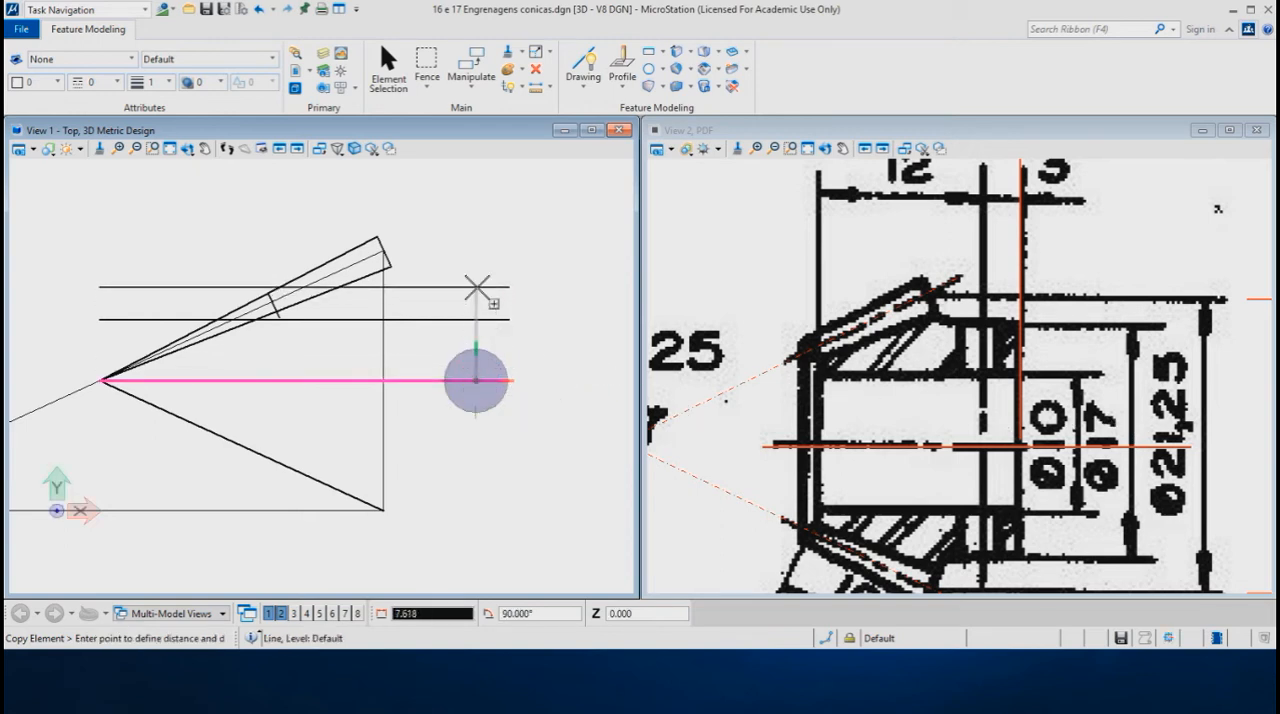
{"action": "type", "text": "87/2"}
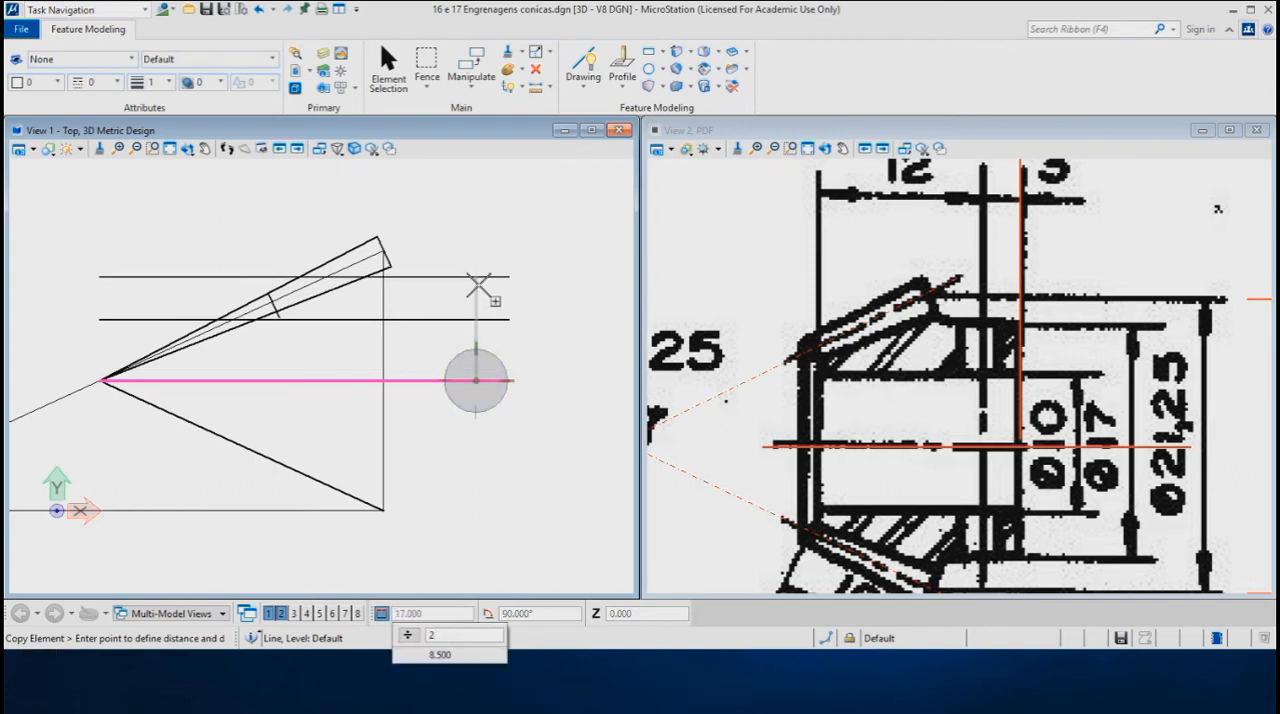
{"action": "key", "text": "Return"}
{"action": "left_click", "coordinate": [478, 287]}
{"action": "right_click", "coordinate": [503, 298]}
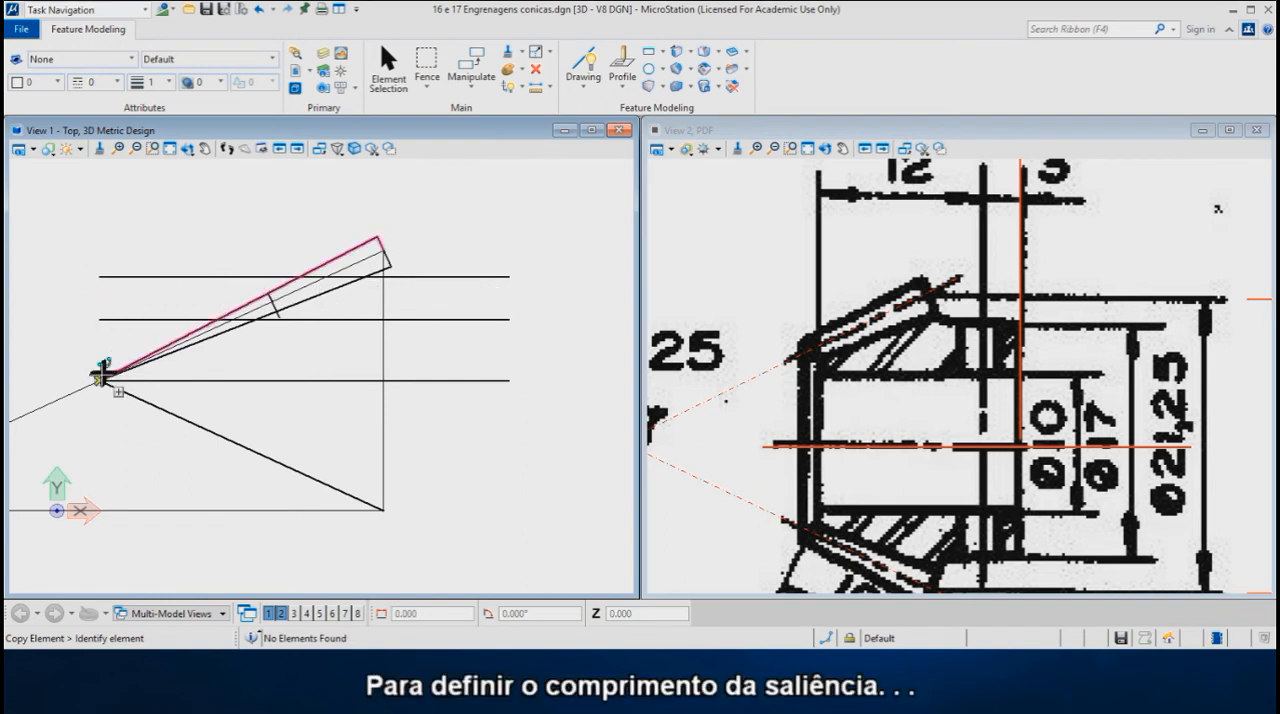
- Draw a vertical line about 15.6 mm long upward from the cone apex
{"action": "left_click", "coordinate": [583, 62]}
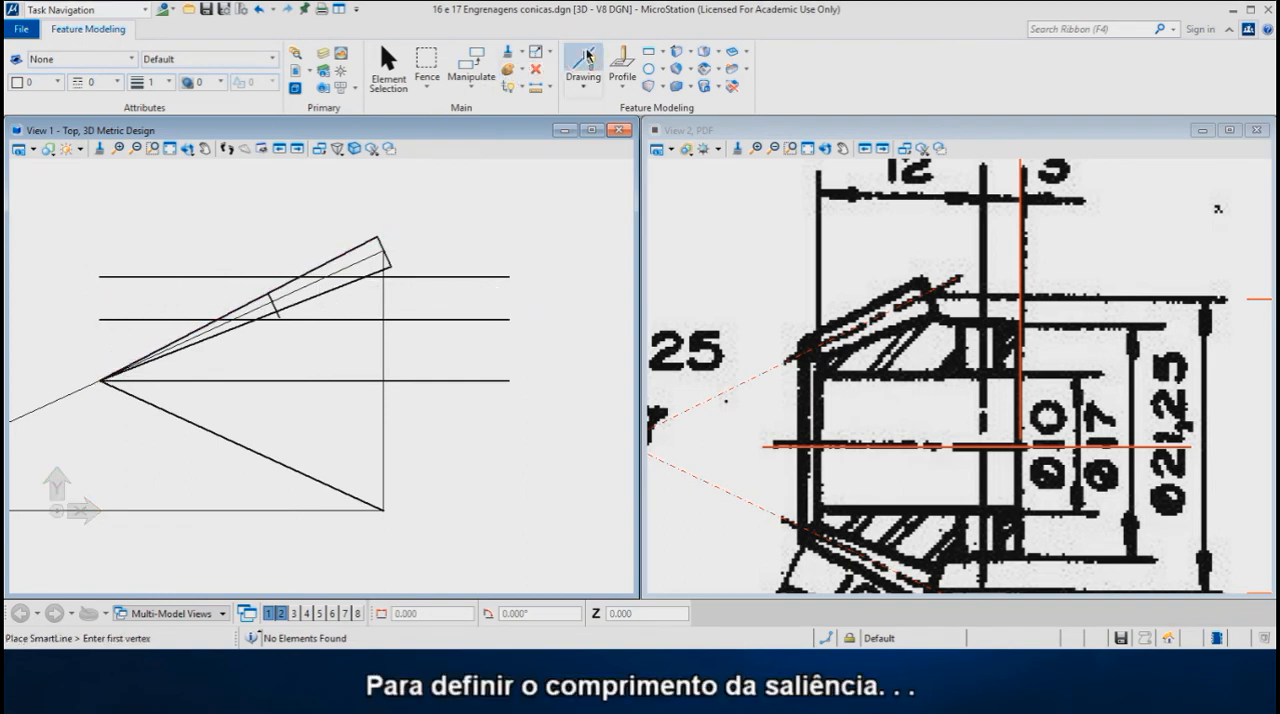
{"action": "left_click", "coordinate": [100, 380]}
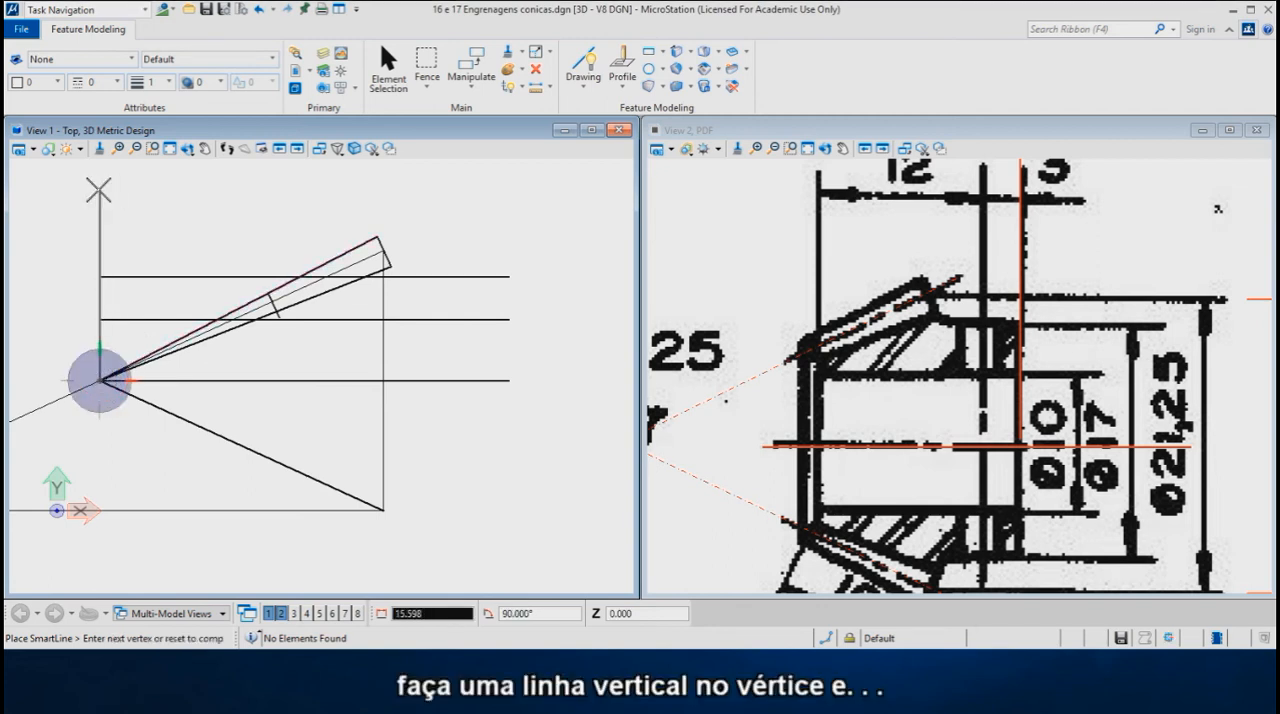
{"action": "left_click", "coordinate": [99, 190]}
{"action": "right_click", "coordinate": [180, 192]}
- Move the vertical line at the apex 30 mm horizontally to the right to set the hub's end face
{"action": "scroll", "coordinate": [1040, 320], "scroll_direction": "down", "scroll_amount": 2}
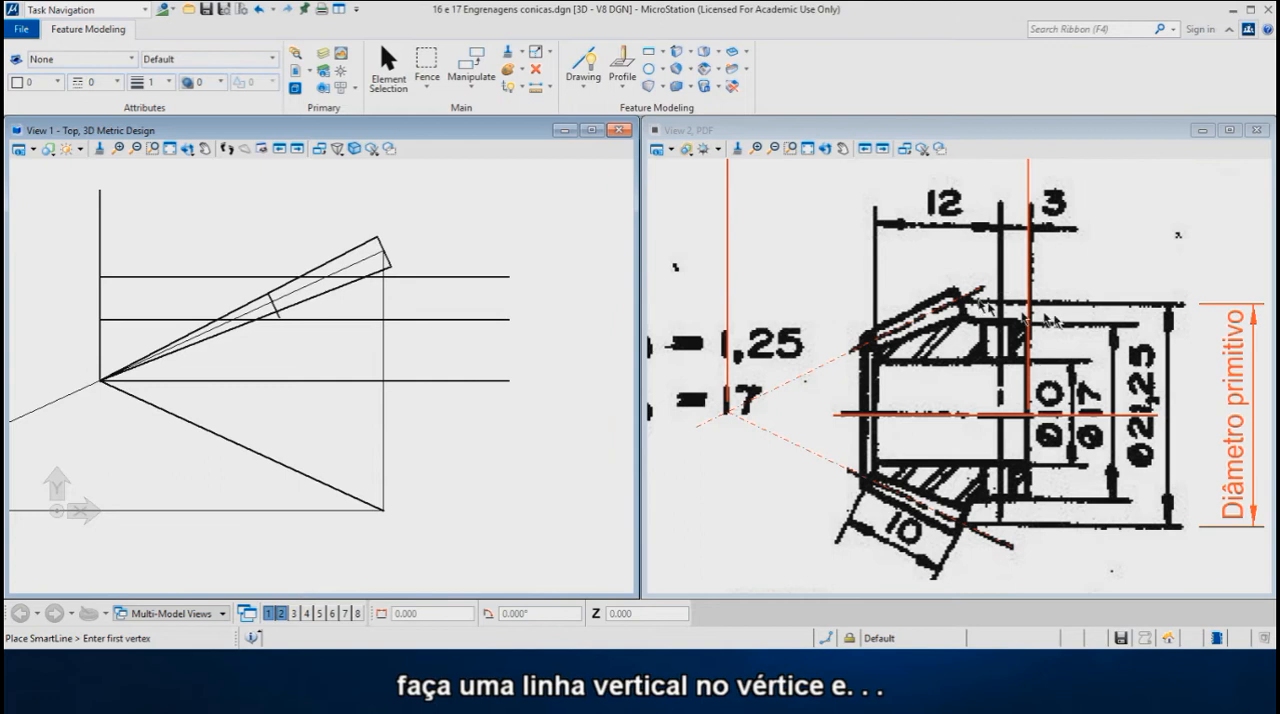
{"action": "middle_click_drag", "start_coordinate": [898, 257], "coordinate": [896, 366]}
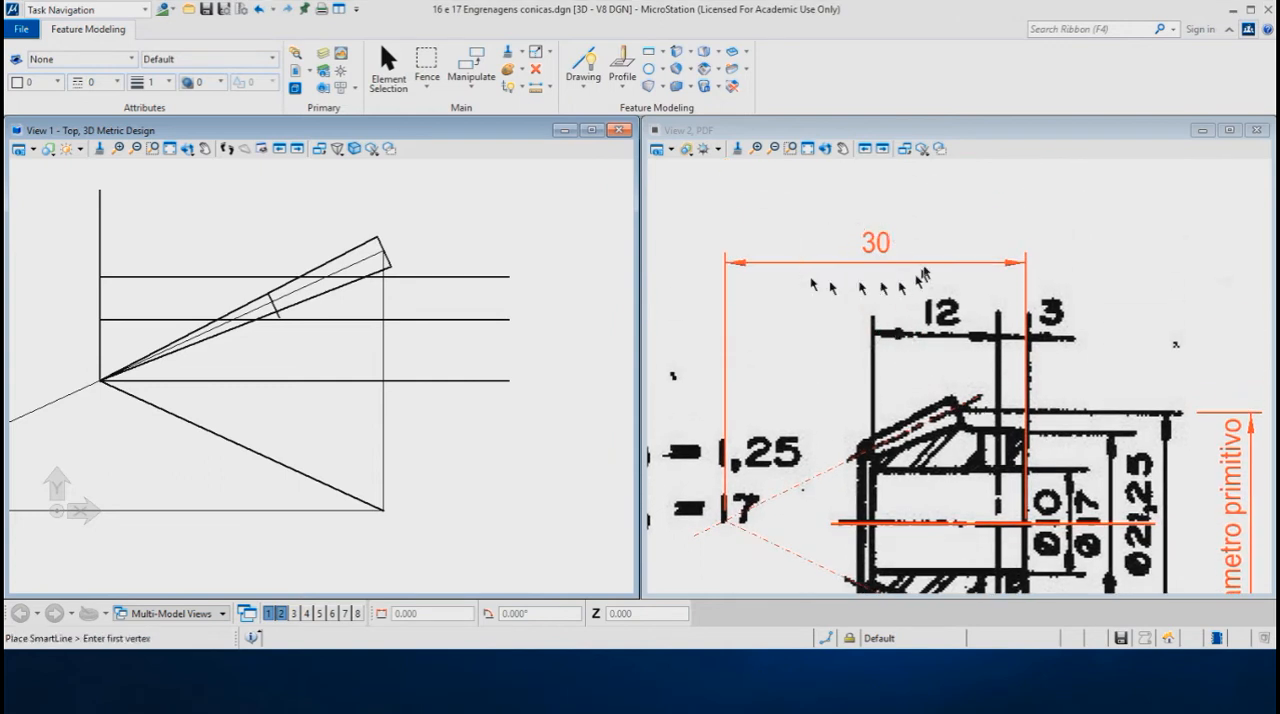
{"action": "right_click", "coordinate": [234, 236]}
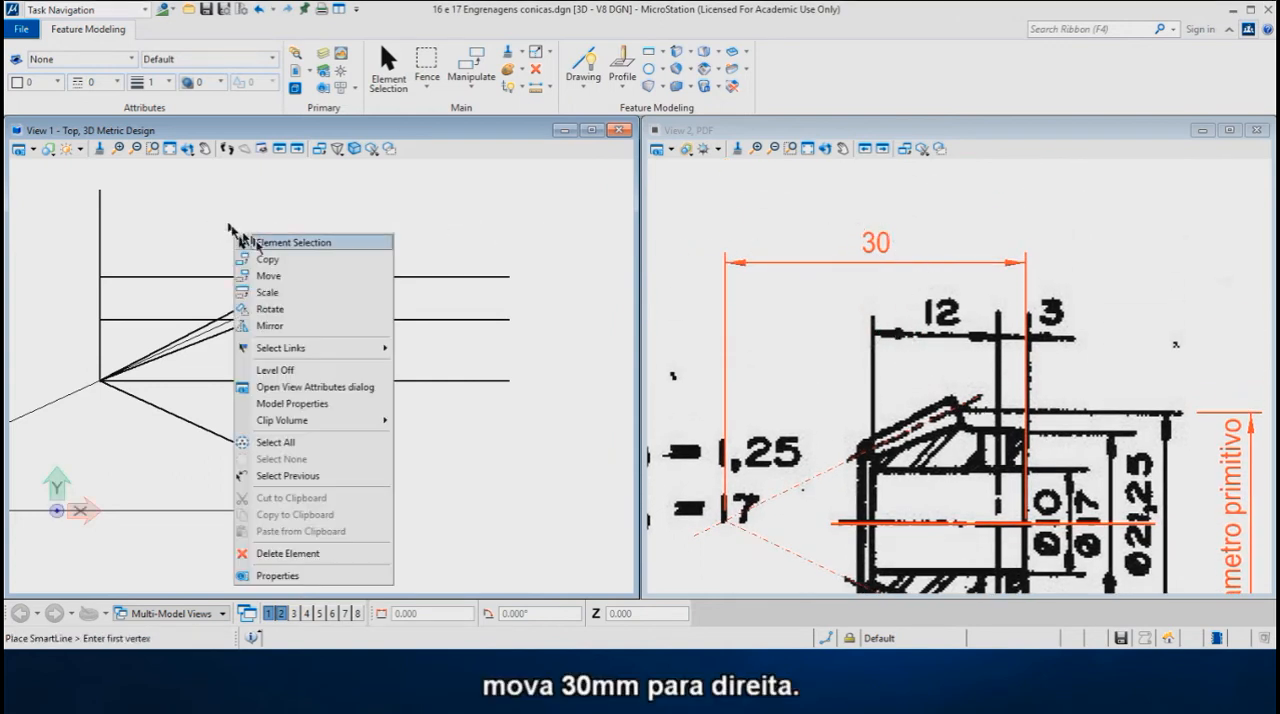
{"action": "left_click", "coordinate": [273, 276]}
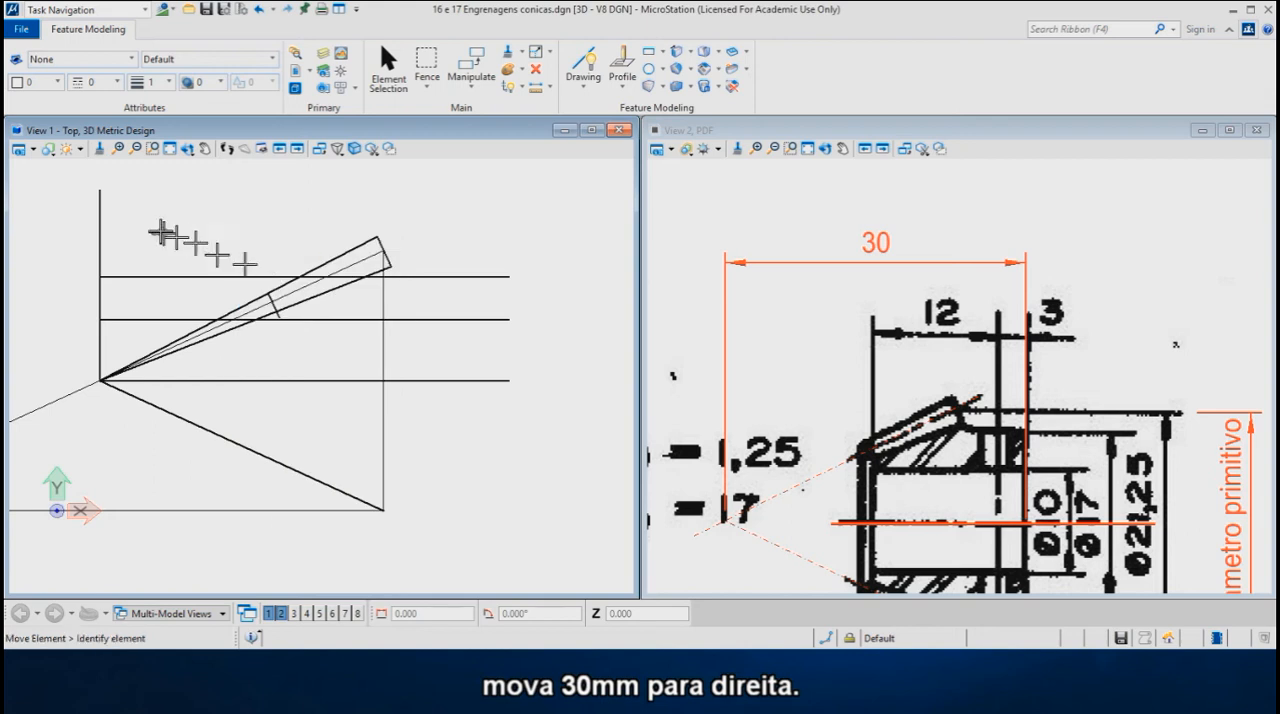
{"action": "left_click", "coordinate": [99, 228]}
{"action": "key", "text": "Return"}
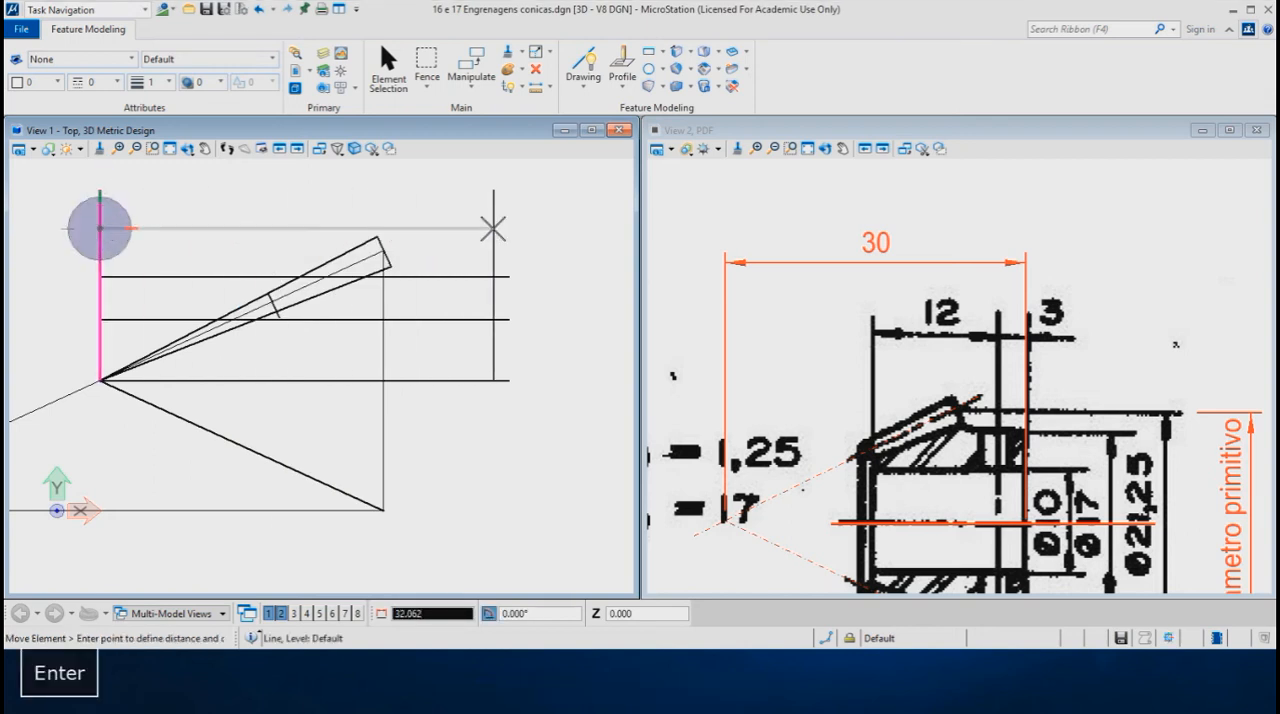
{"action": "type", "text": "30"}
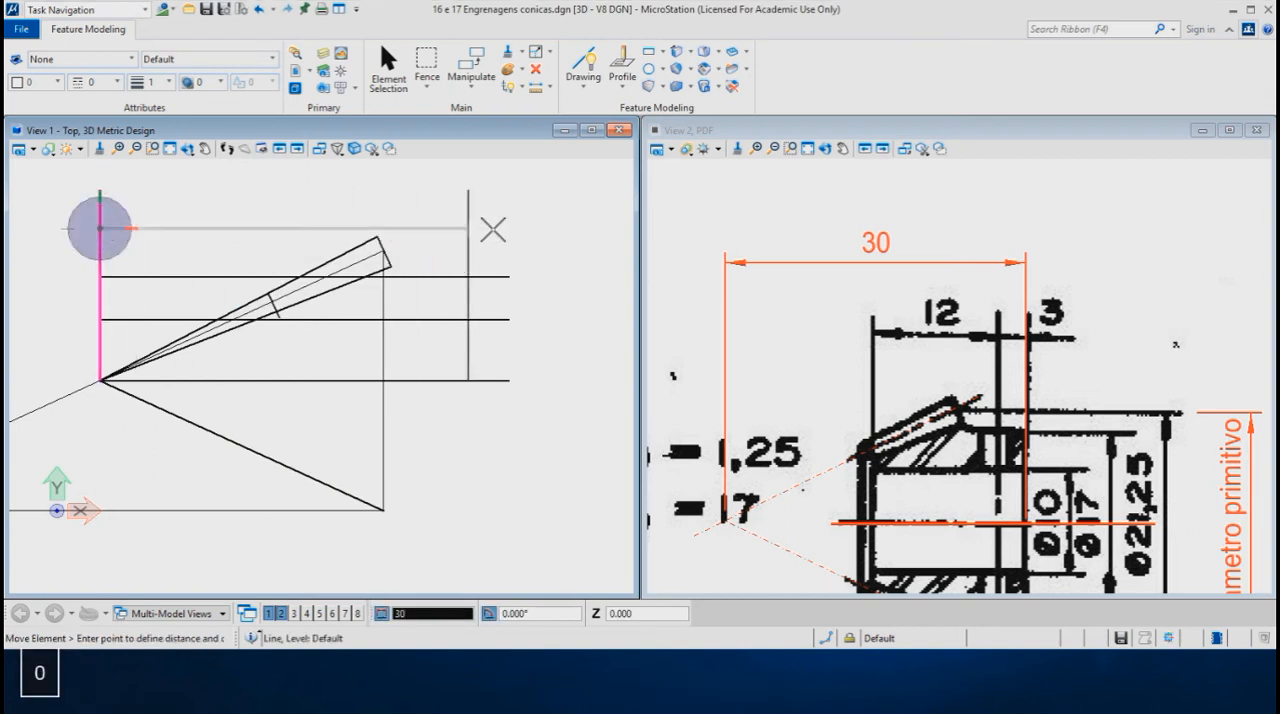
{"action": "left_click", "coordinate": [492, 229]}
- Draw a line from the tooth's lower outer corner, aligned with its end line, down to the hub radius line, using AccuDraw rotation and Nearest snap
{"action": "scroll", "coordinate": [430, 280], "scroll_direction": "up", "scroll_amount": 4}
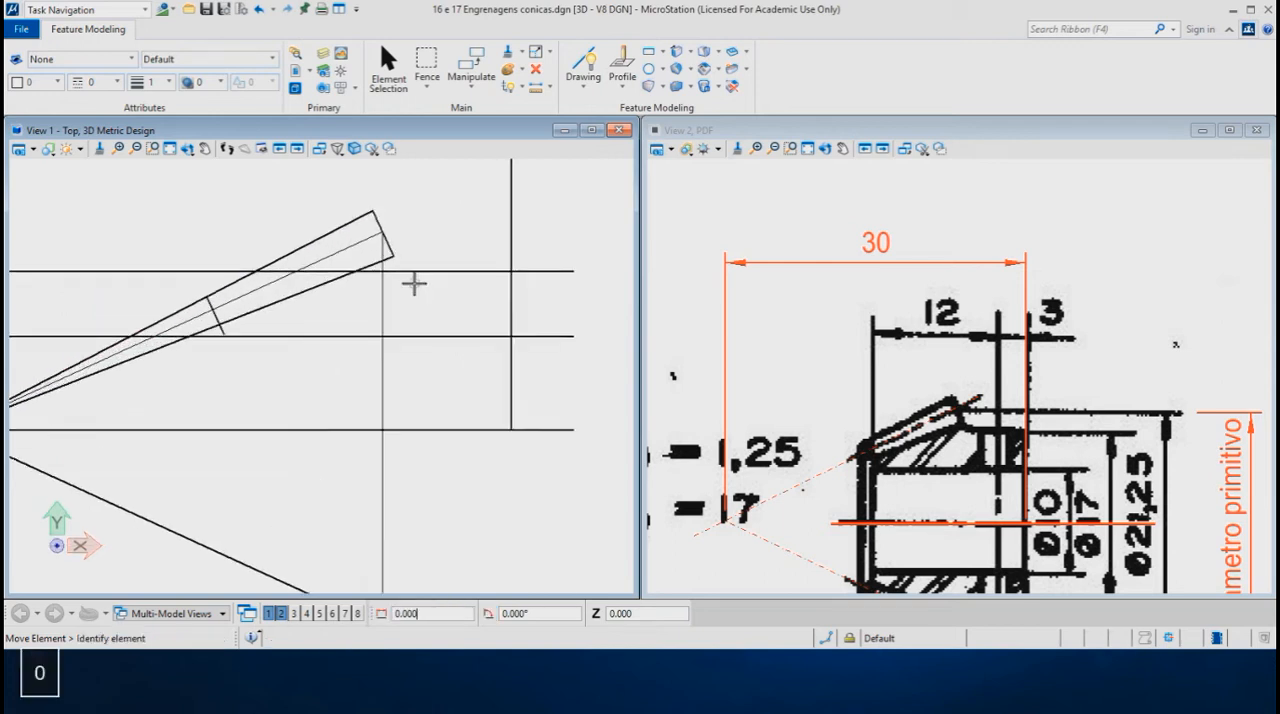
{"action": "scroll", "coordinate": [412, 281], "scroll_direction": "up", "scroll_amount": 1}
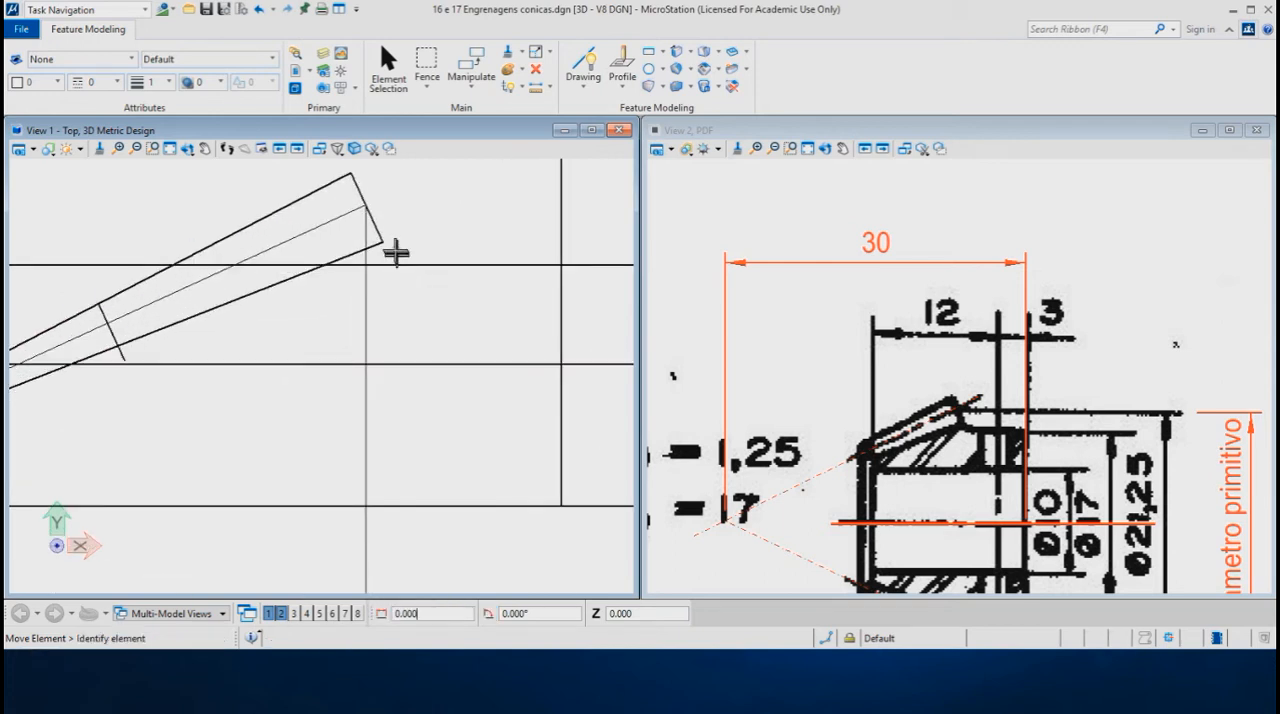
{"action": "left_click", "coordinate": [588, 63]}
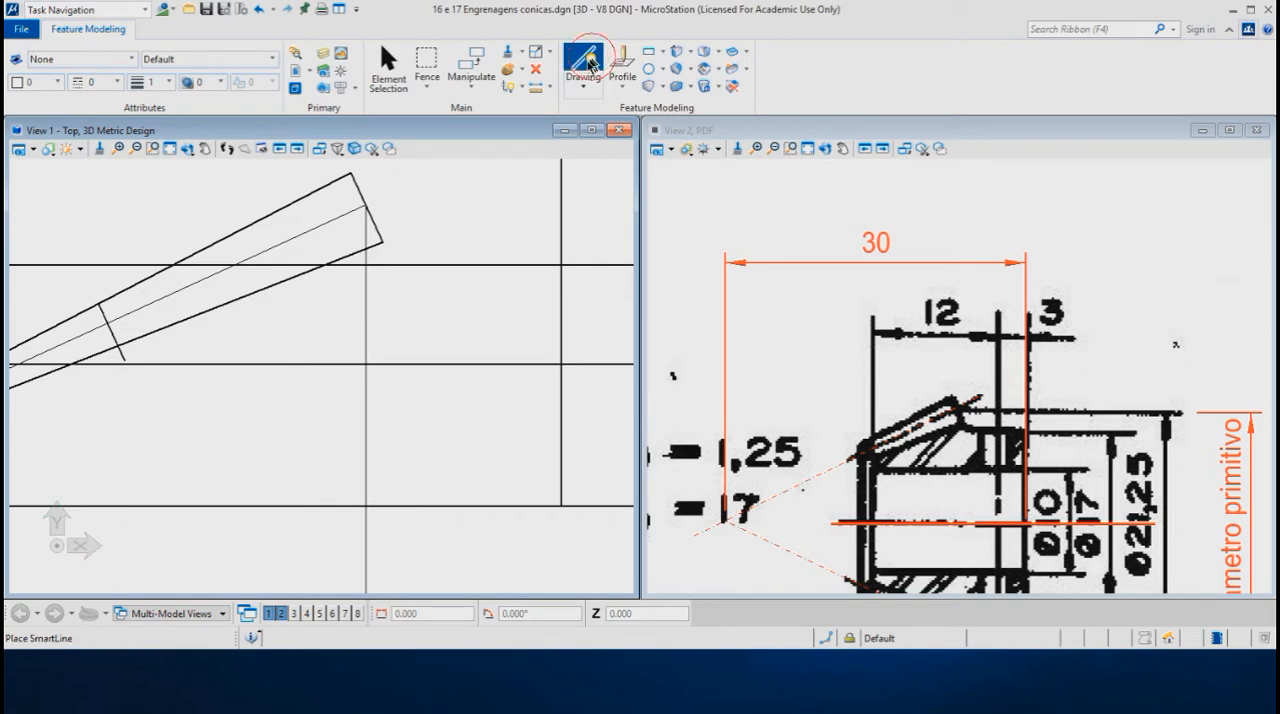
{"action": "left_click", "coordinate": [383, 240]}
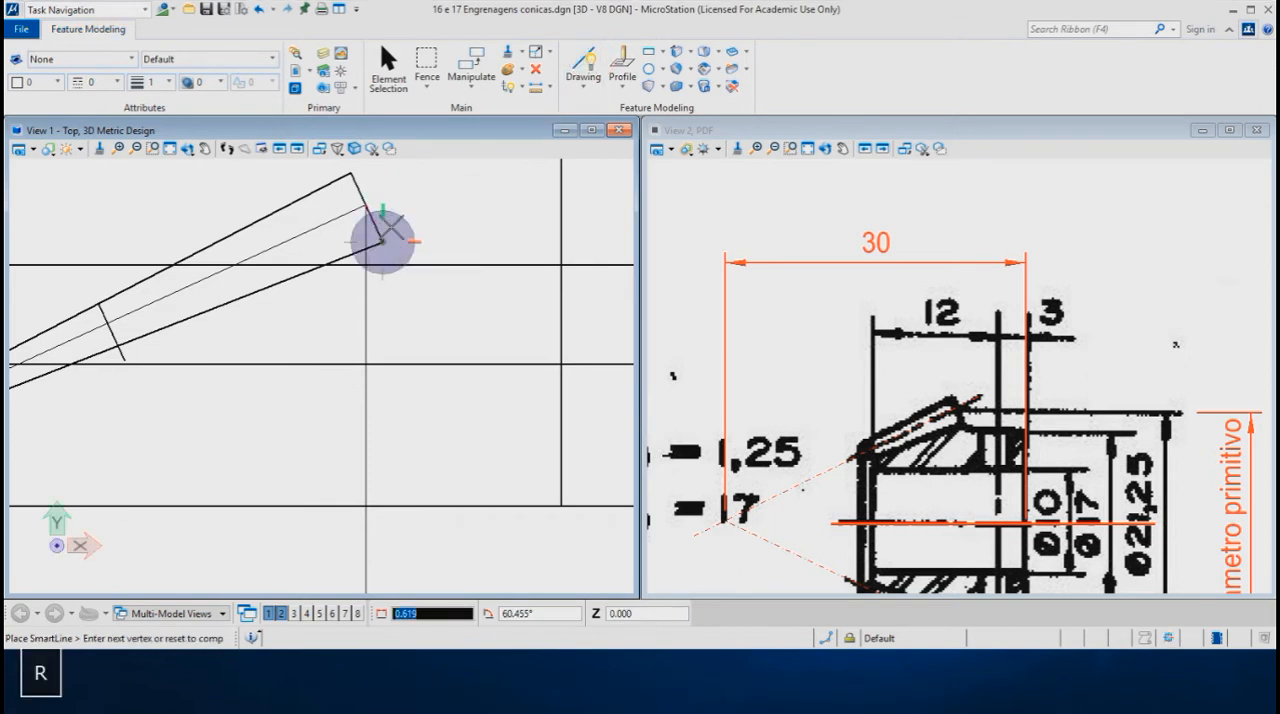
{"action": "key", "text": "e"}
{"action": "left_click", "coordinate": [373, 227]}
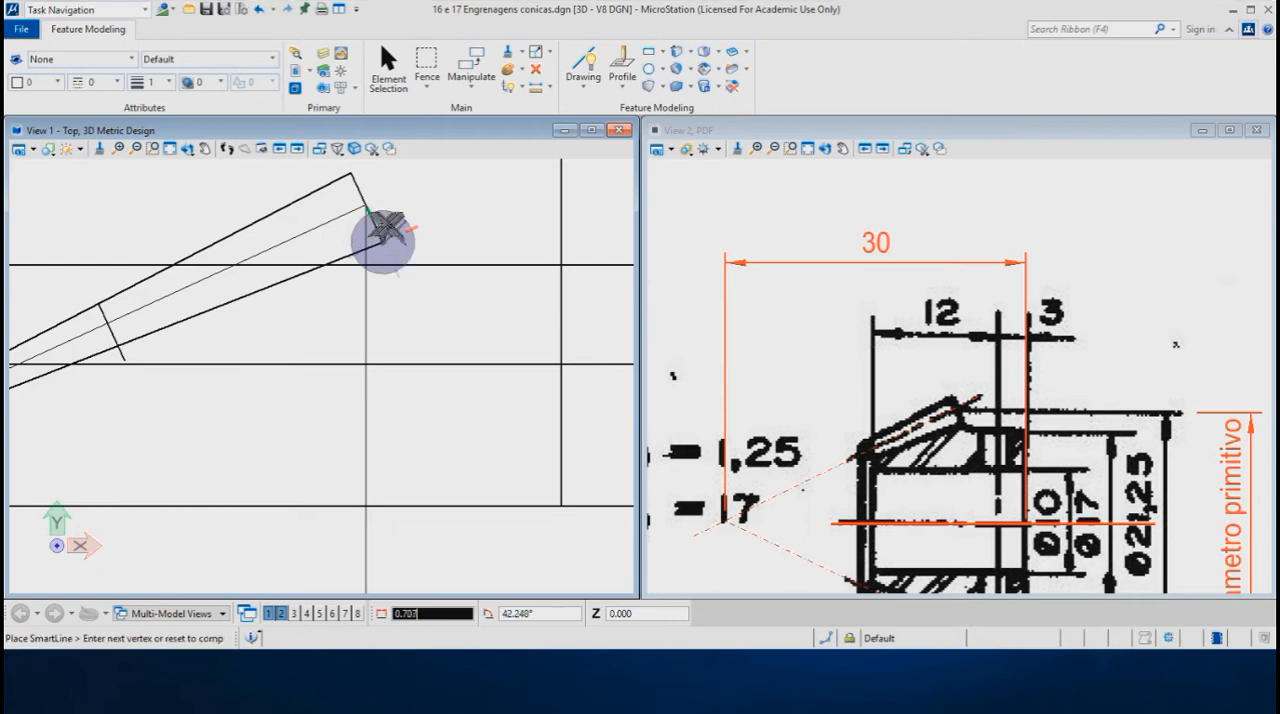
{"action": "key", "text": "Return"}
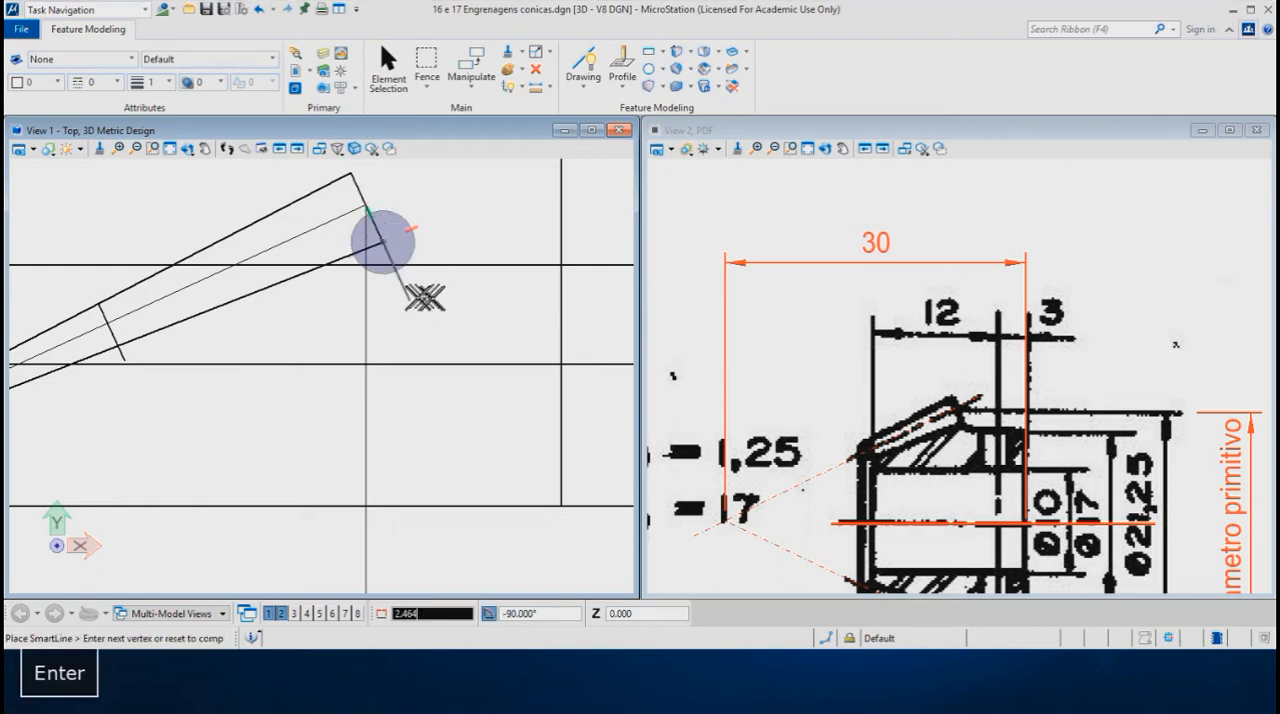
{"action": "key", "text": "n"}
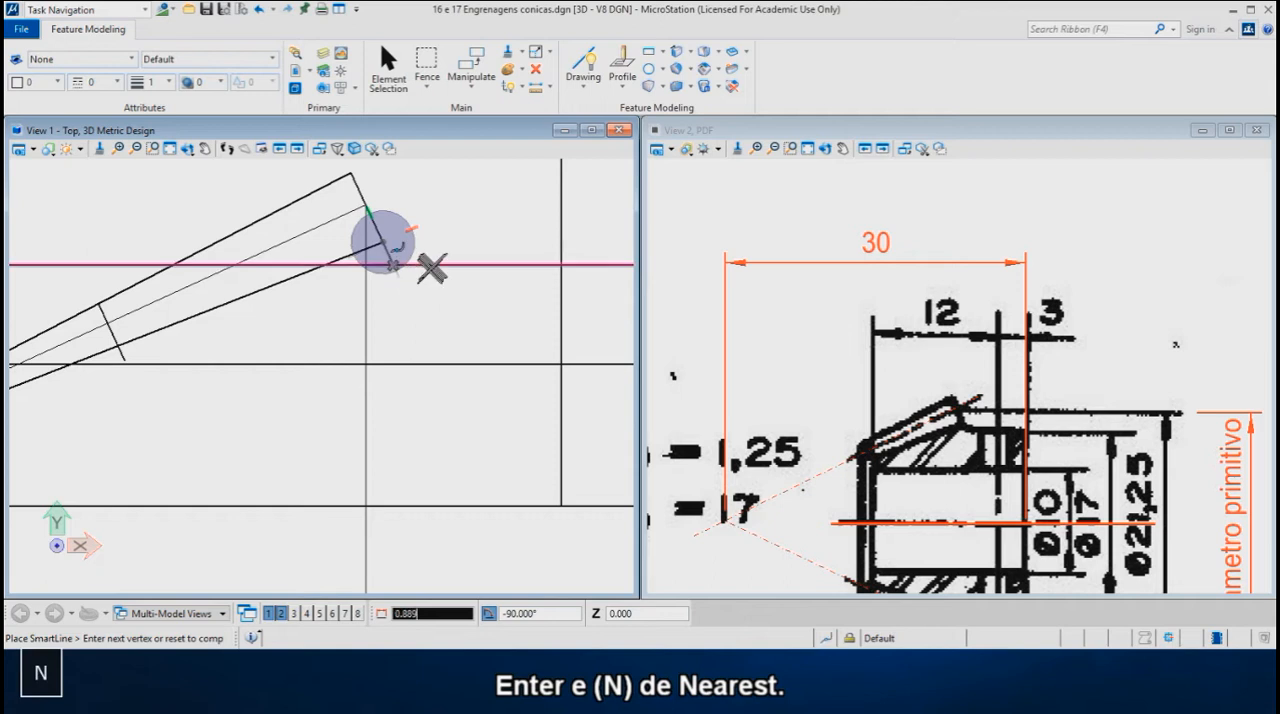
{"action": "left_click", "coordinate": [443, 266]}
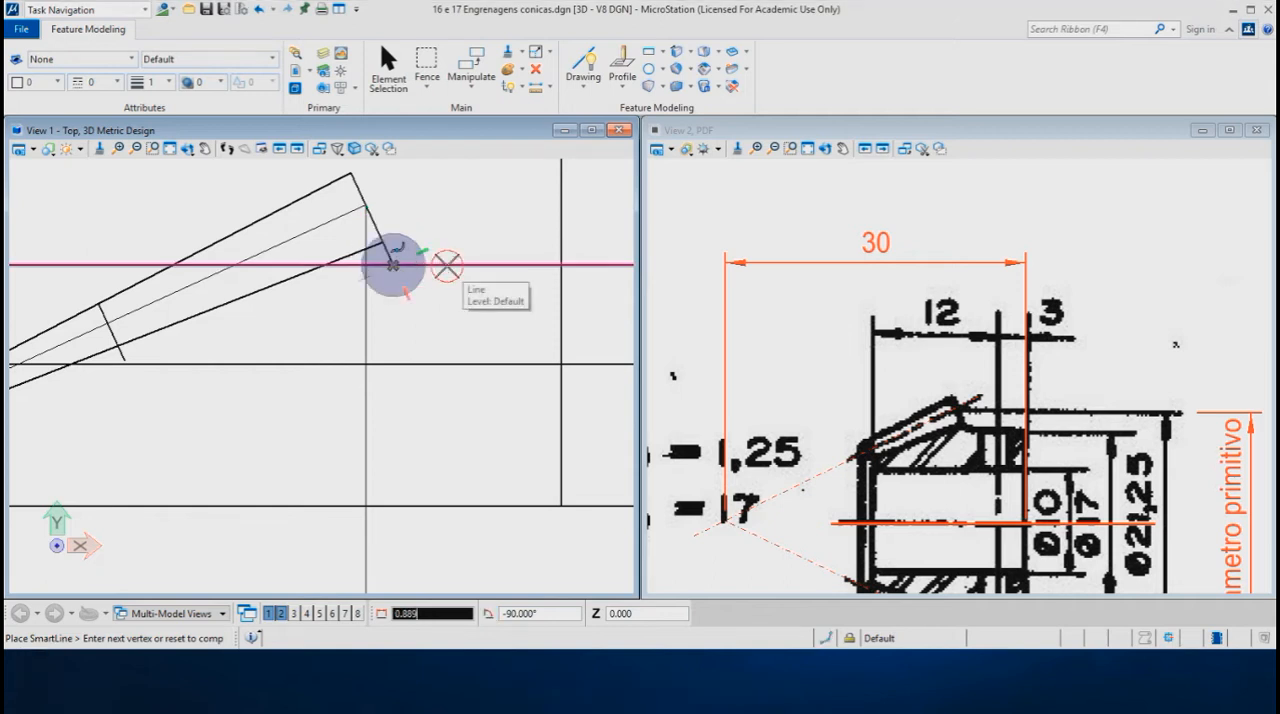
- Draw a vertical line about 0.13 mm long from the lower end of the tooth's inner end line to the hole radius line
{"action": "right_click", "coordinate": [462, 292]}
{"action": "scroll", "coordinate": [453, 221], "scroll_direction": "down", "scroll_amount": 2}
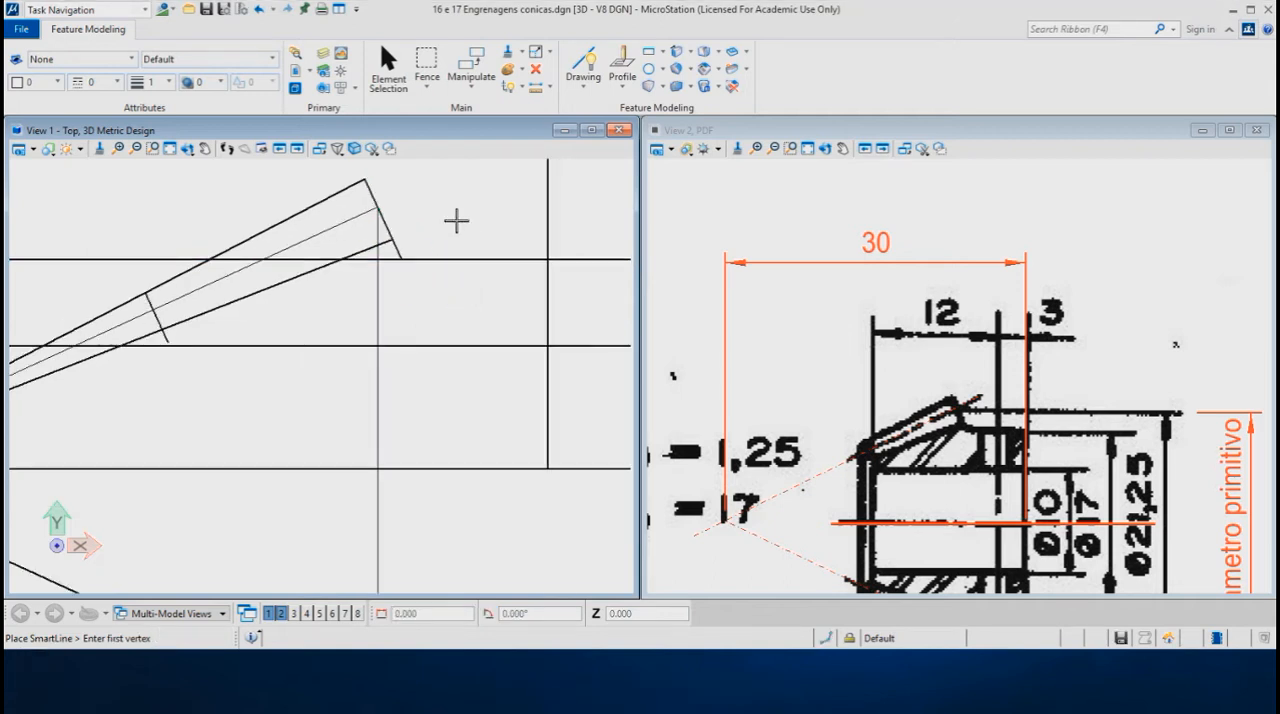
{"action": "scroll", "coordinate": [200, 350], "scroll_direction": "up", "scroll_amount": 2}
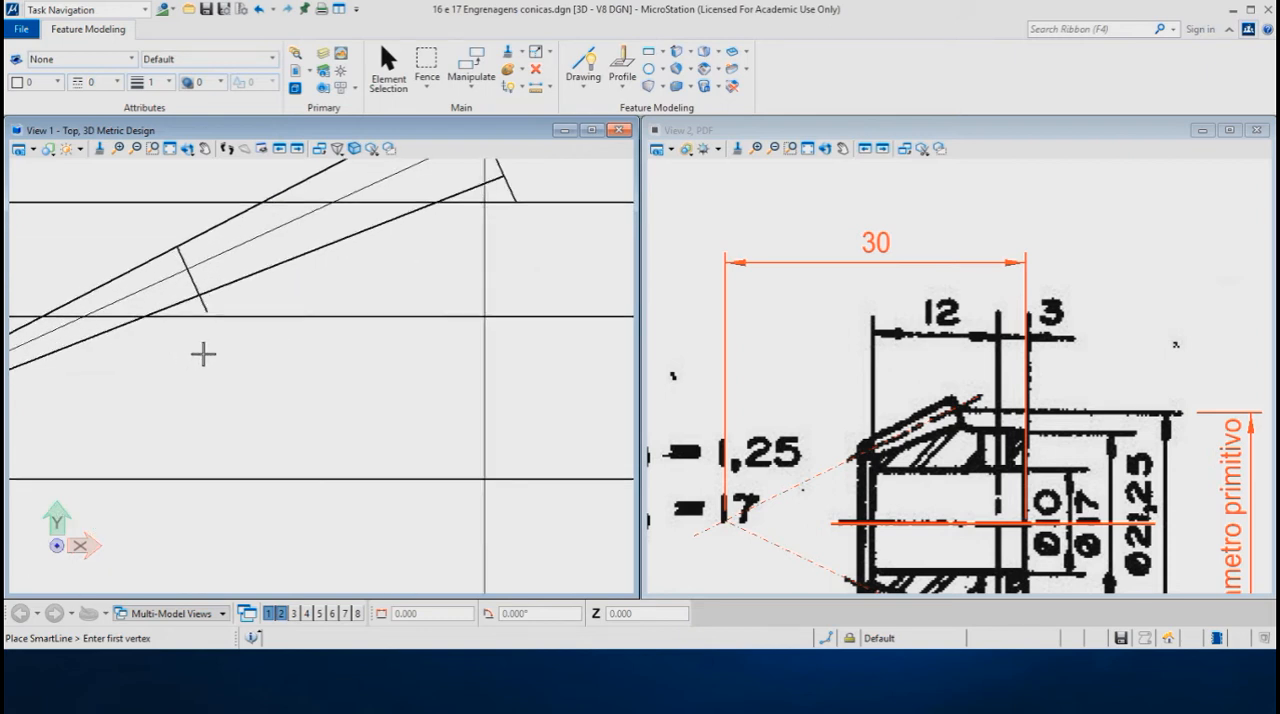
{"action": "scroll", "coordinate": [201, 350], "scroll_direction": "up", "scroll_amount": 1}
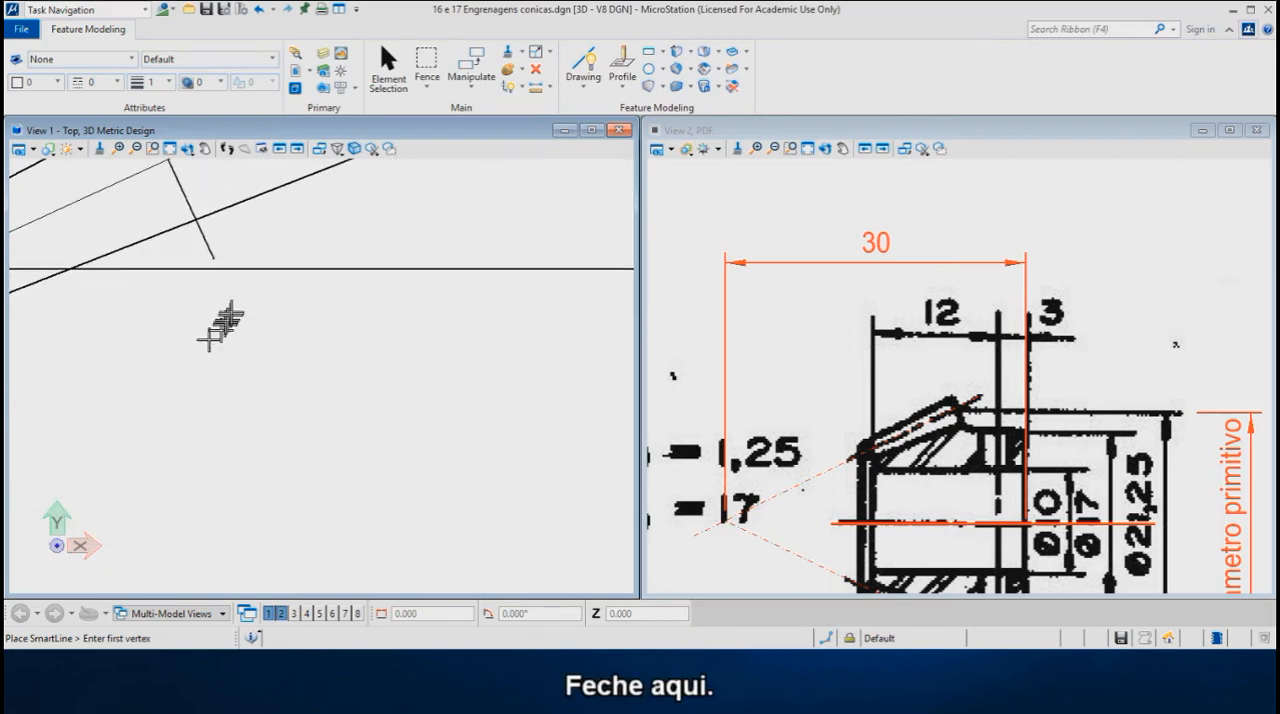
{"action": "left_click", "coordinate": [213, 256]}
{"action": "key", "text": "Return"}
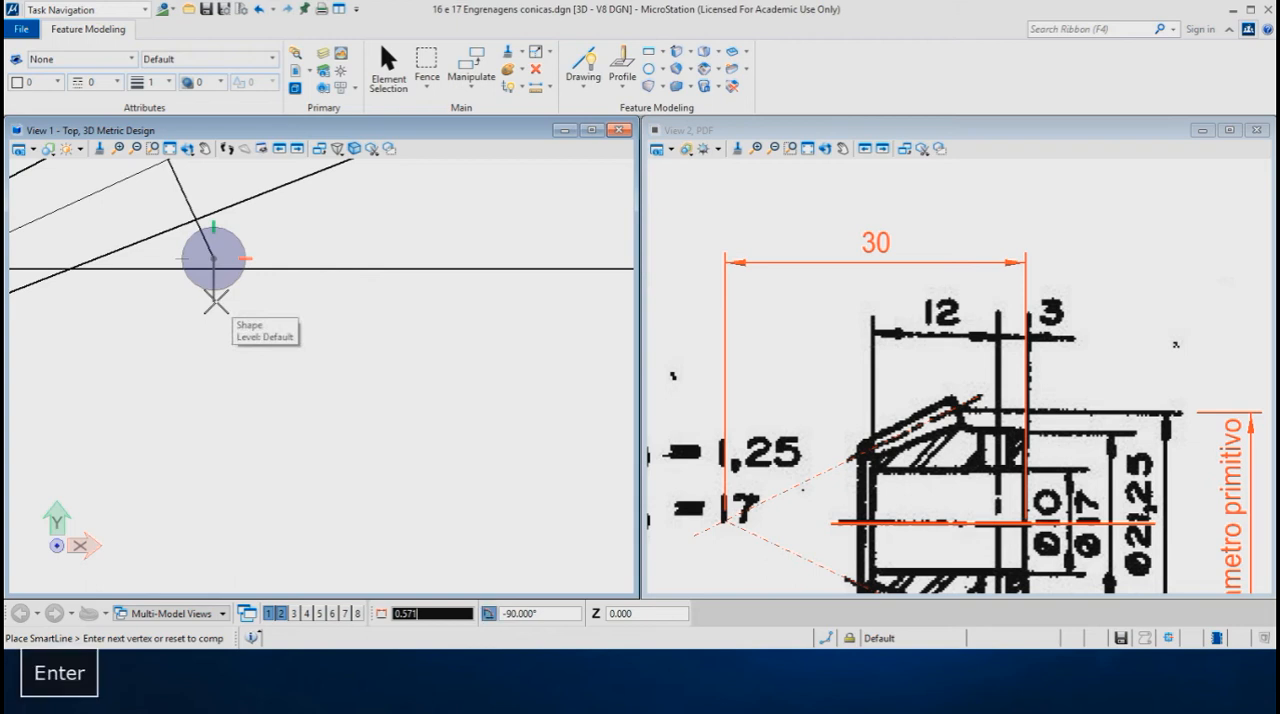
{"action": "left_click", "coordinate": [367, 268]}
{"action": "right_click", "coordinate": [280, 317]}
{"action": "scroll", "coordinate": [237, 323], "scroll_direction": "down", "scroll_amount": 4}
{"action": "scroll", "coordinate": [125, 320], "scroll_direction": "down", "scroll_amount": 2}
{"action": "scroll", "coordinate": [120, 321], "scroll_direction": "down", "scroll_amount": 1}
{"action": "scroll", "coordinate": [309, 300], "scroll_direction": "down", "scroll_amount": 1}
{"action": "scroll", "coordinate": [314, 249], "scroll_direction": "down", "scroll_amount": 2}
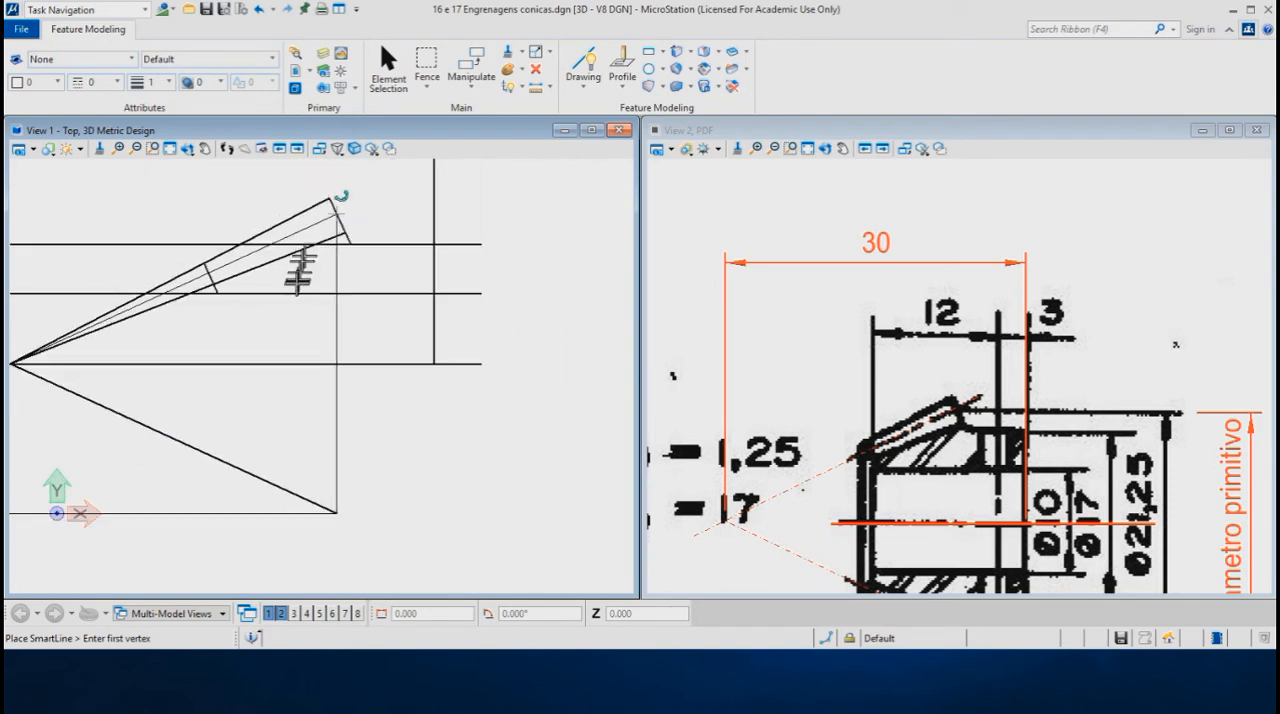
- Start a SmartLine in colour 3 at the tooth's outer tip, tracing its top edge and inner end line
{"action": "scroll", "coordinate": [228, 263], "scroll_direction": "up", "scroll_amount": 1}
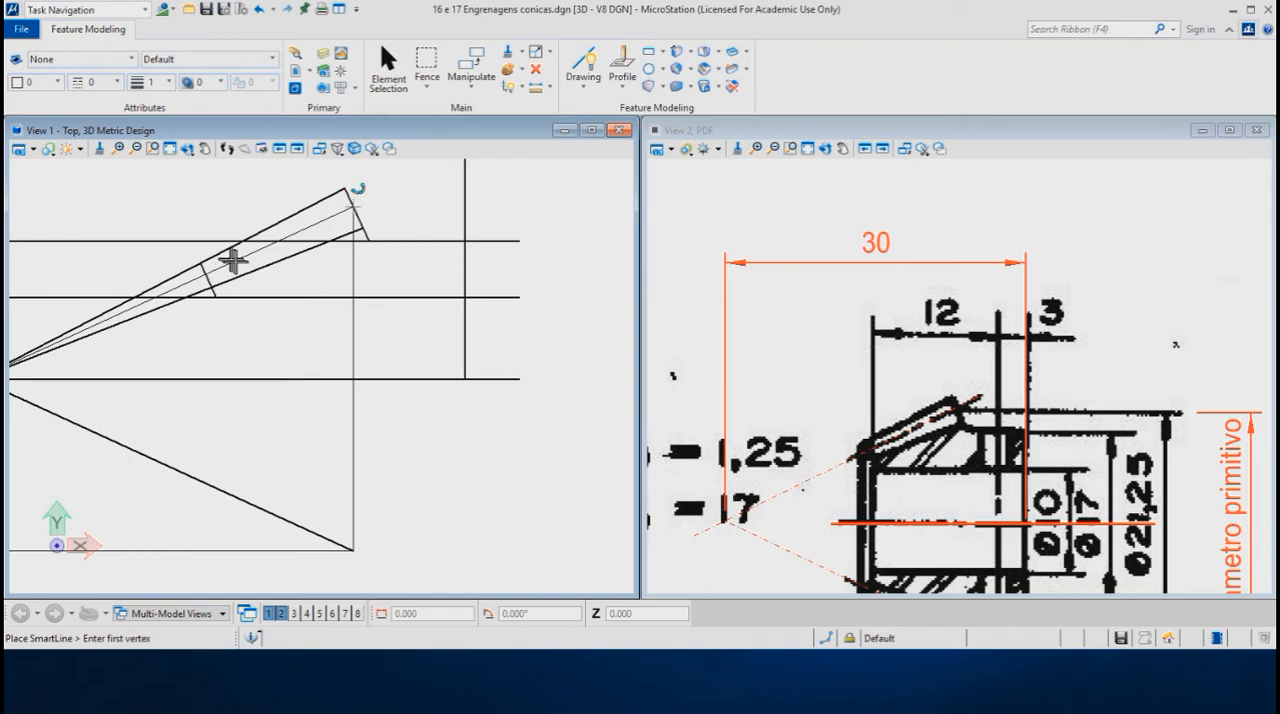
{"action": "scroll", "coordinate": [230, 260], "scroll_direction": "up", "scroll_amount": 2}
{"action": "middle_click_drag", "start_coordinate": [237, 258], "coordinate": [251, 296]}
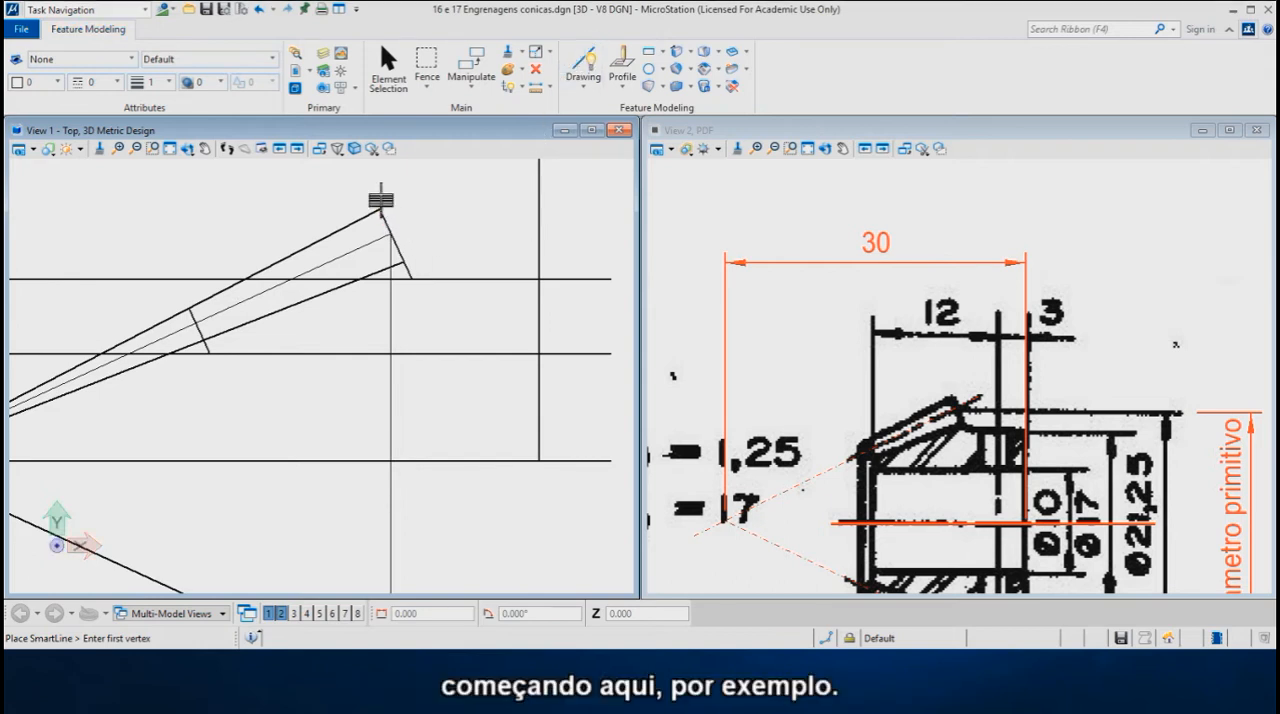
{"action": "left_click", "coordinate": [378, 207]}
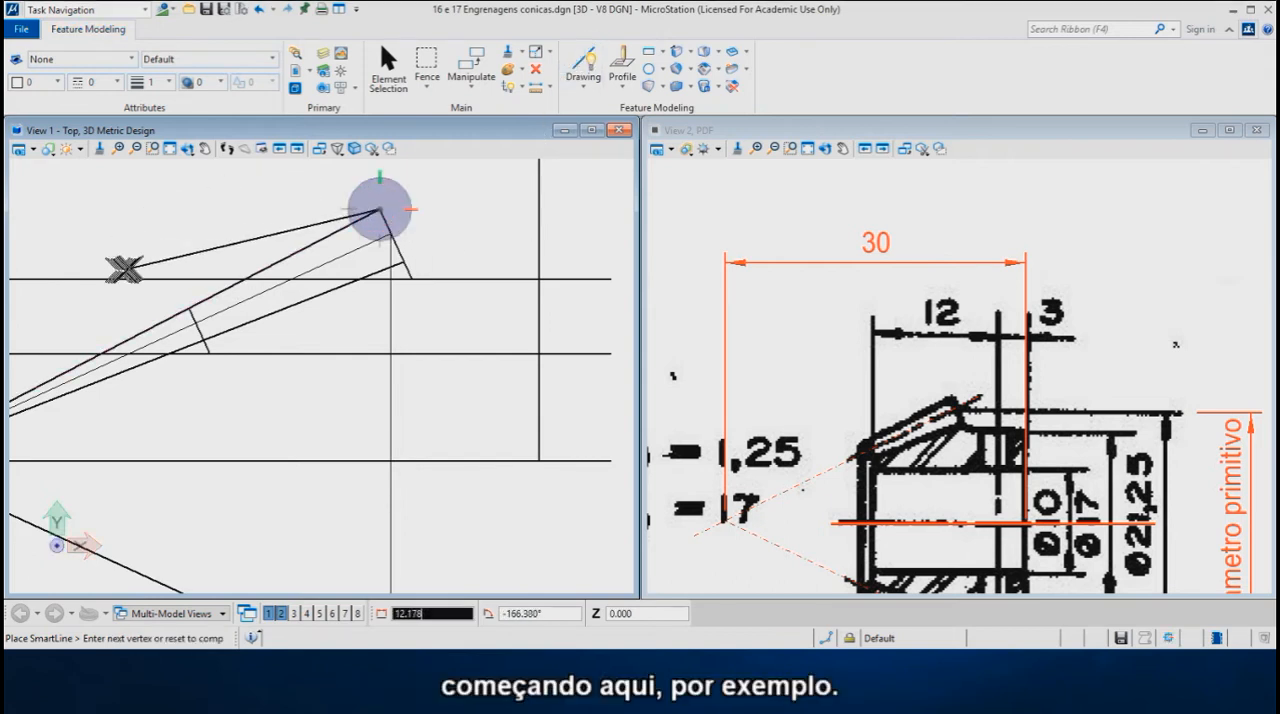
{"action": "left_click", "coordinate": [40, 82]}
{"action": "left_click", "coordinate": [78, 175]}
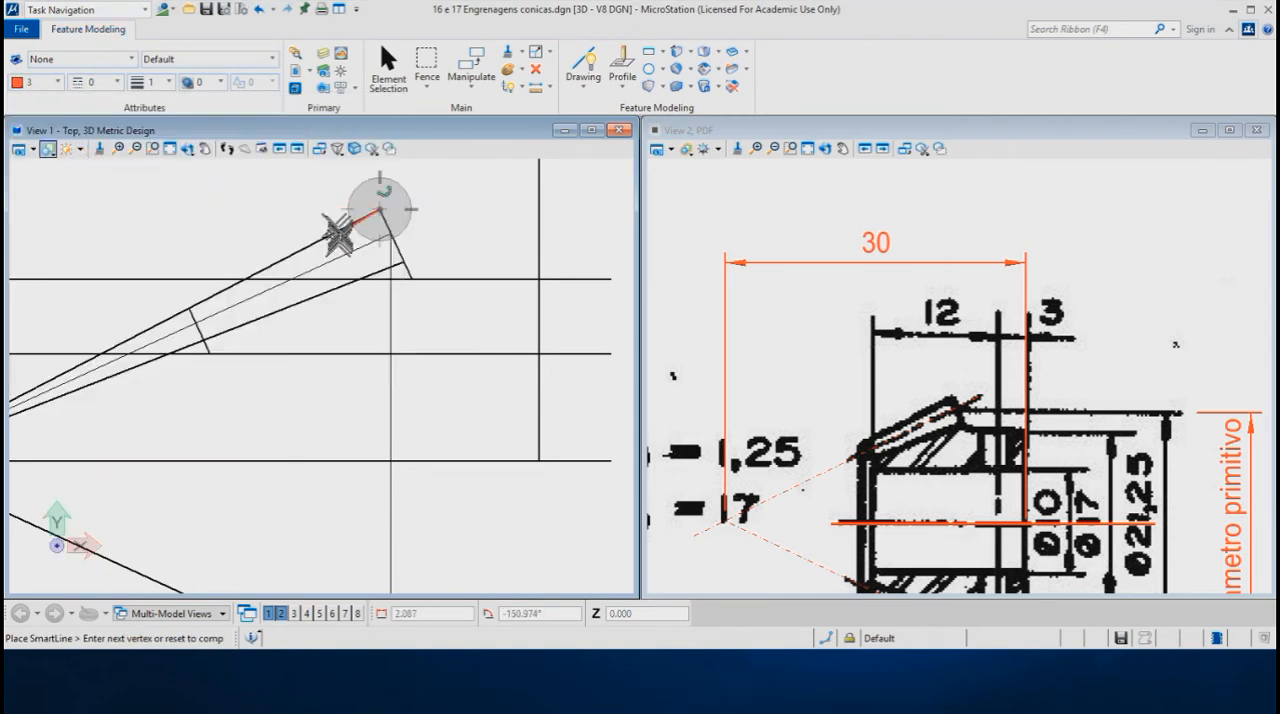
{"action": "left_click", "coordinate": [190, 310]}
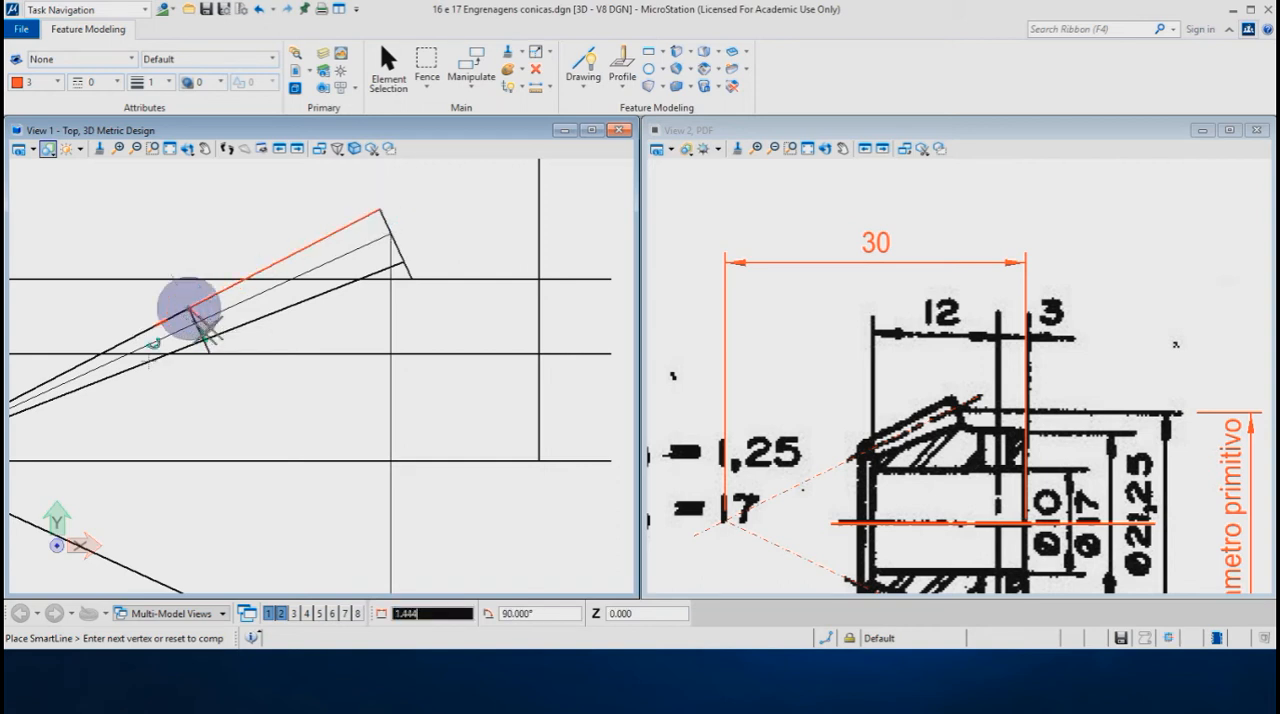
{"action": "scroll", "coordinate": [184, 352], "scroll_direction": "up", "scroll_amount": 1}
{"action": "scroll", "coordinate": [184, 352], "scroll_direction": "up", "scroll_amount": 4}
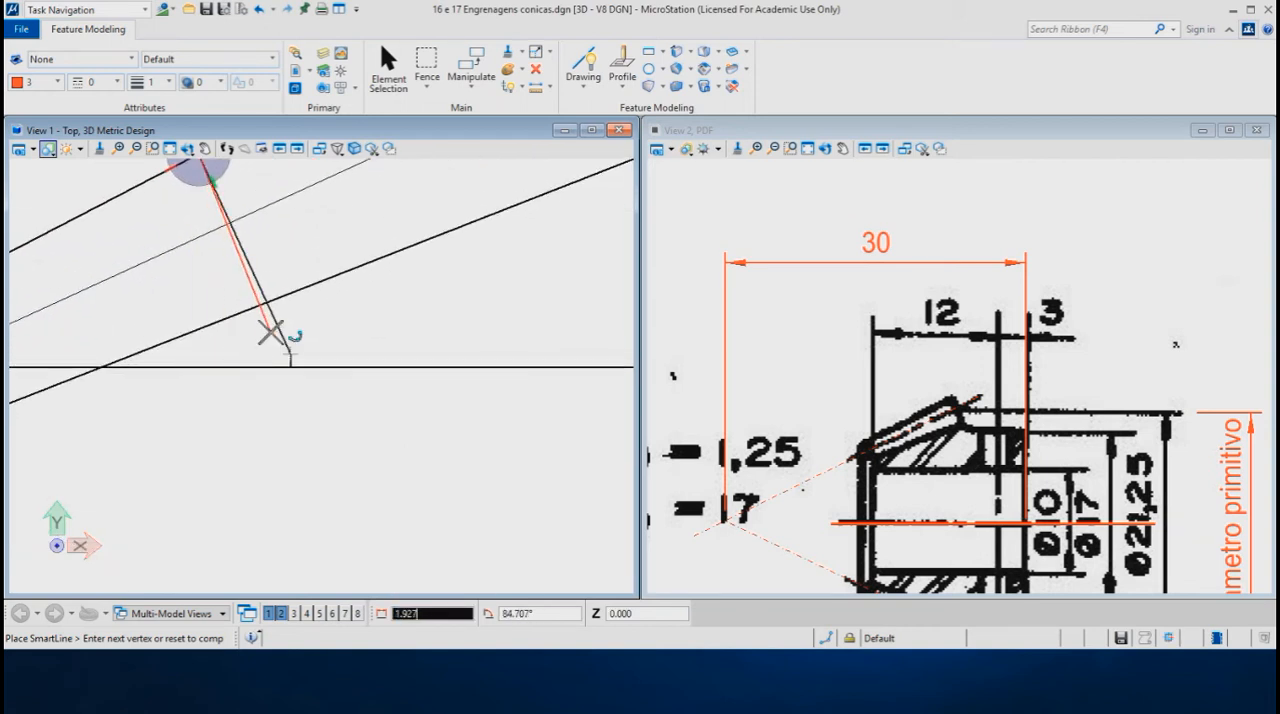
{"action": "left_click", "coordinate": [289, 352]}
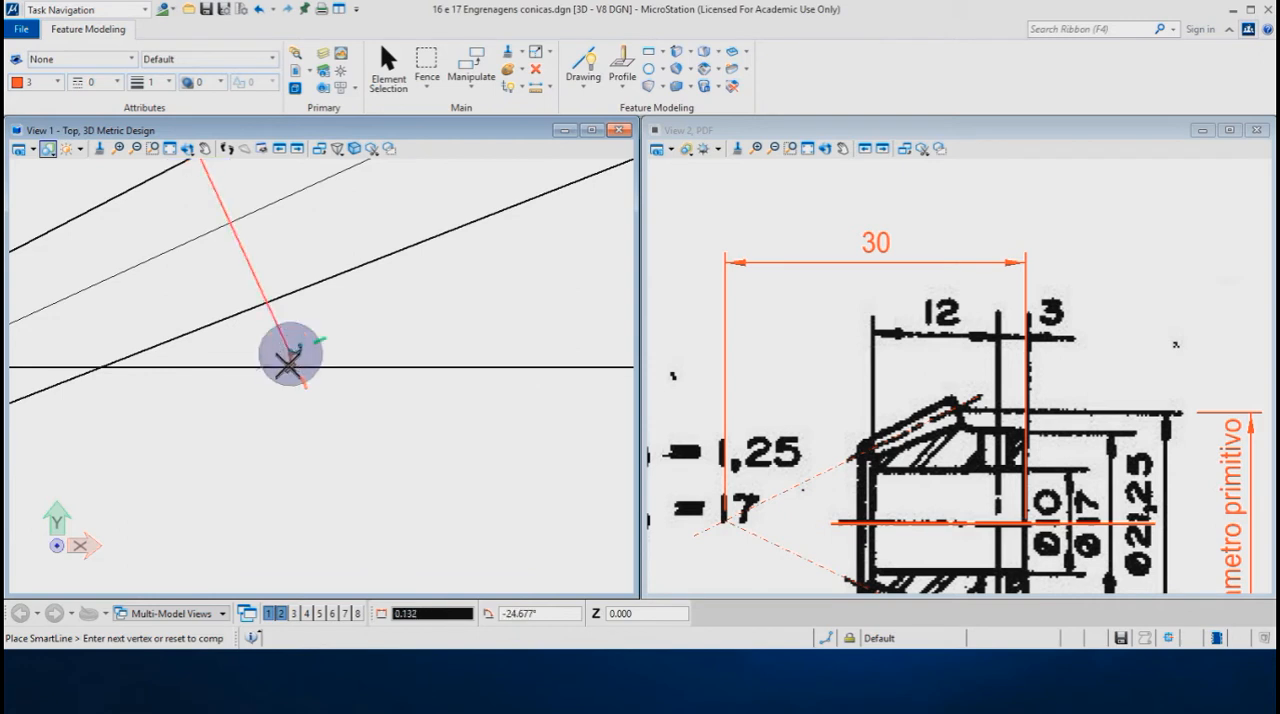
- Continue the profile along the hole radius, hub end face and hub radius lines, closing it up the tooth's outer end line at the starting tip
{"action": "scroll", "coordinate": [125, 349], "scroll_direction": "down", "scroll_amount": 2}
{"action": "scroll", "coordinate": [114, 348], "scroll_direction": "down", "scroll_amount": 2}
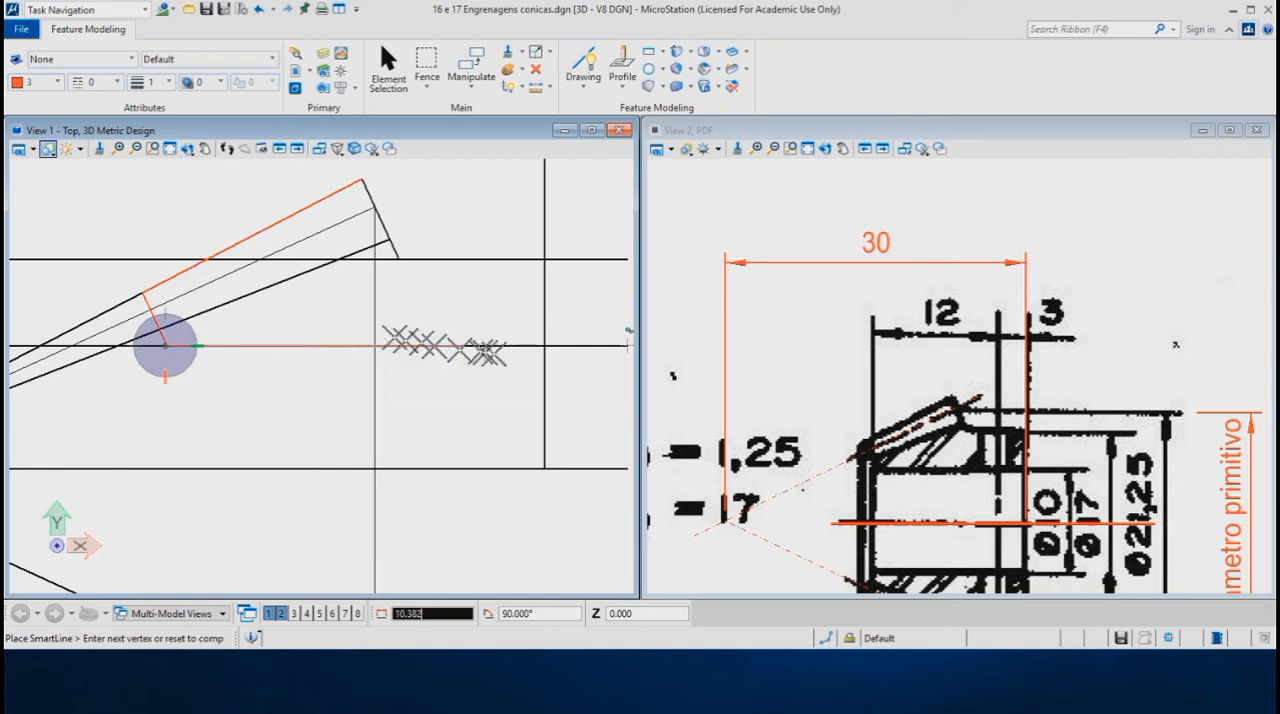
{"action": "key", "text": "Return"}
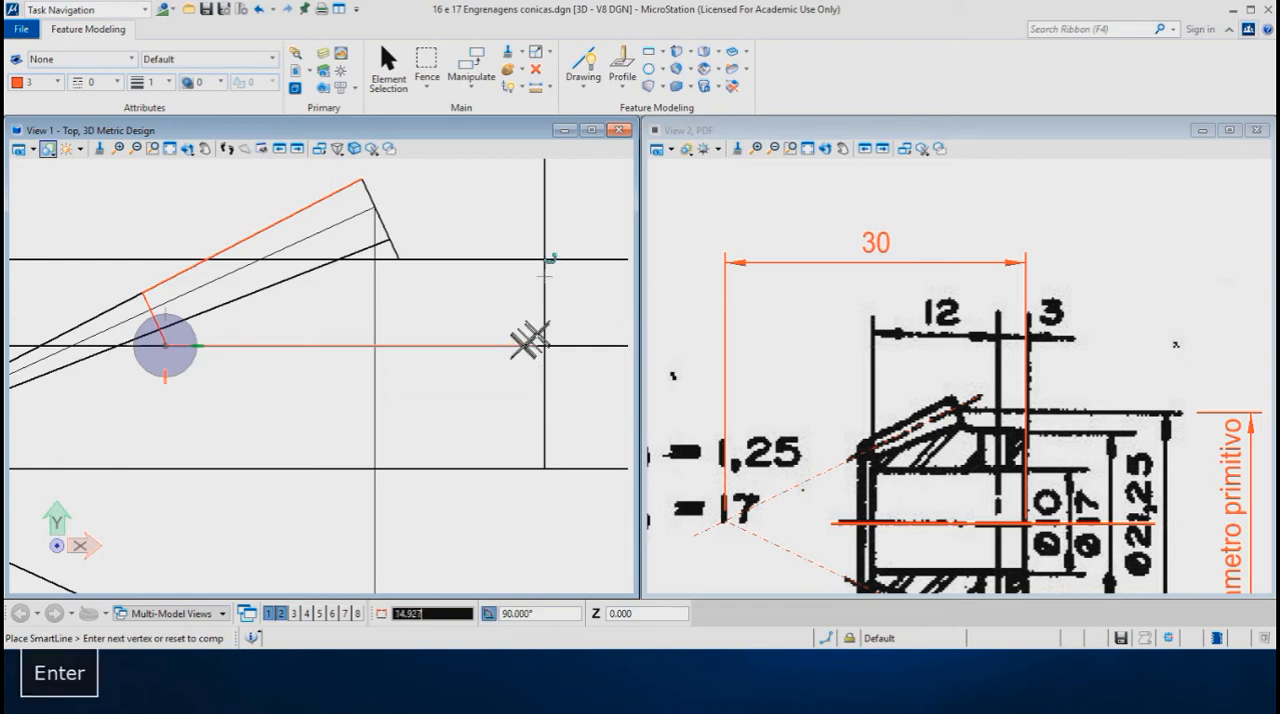
{"action": "left_click", "coordinate": [543, 280]}
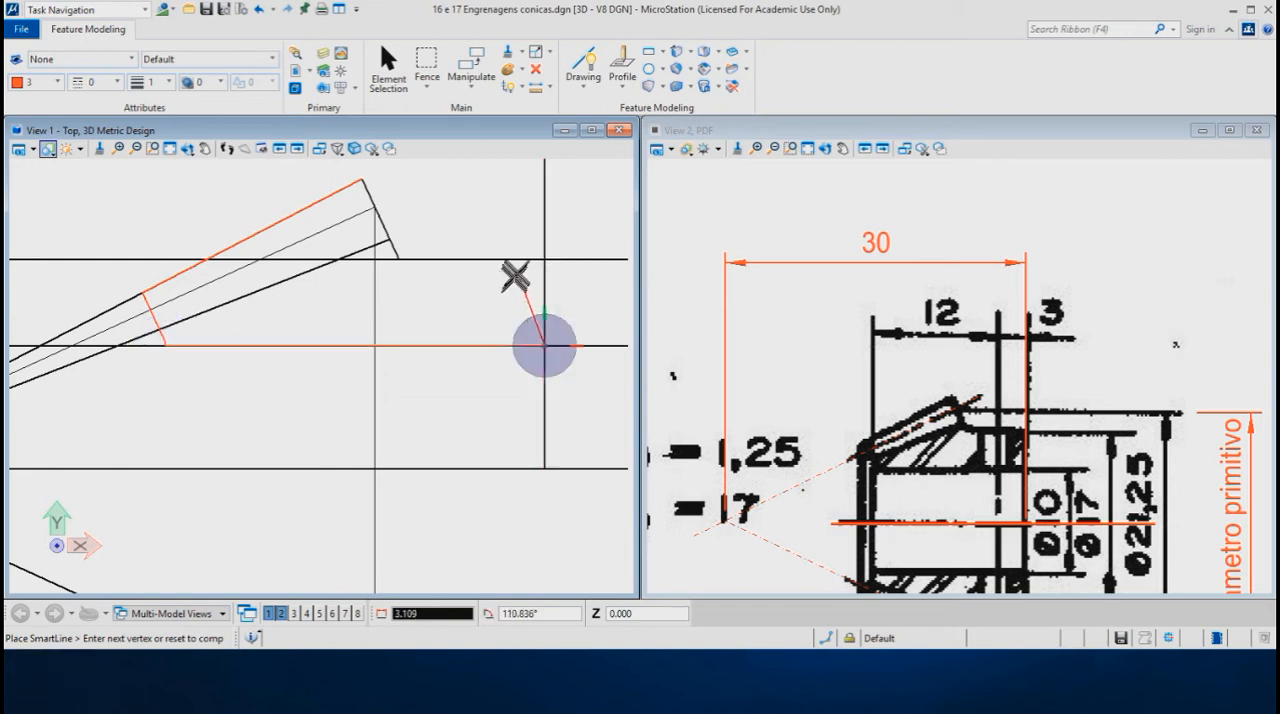
{"action": "key", "text": "Return"}
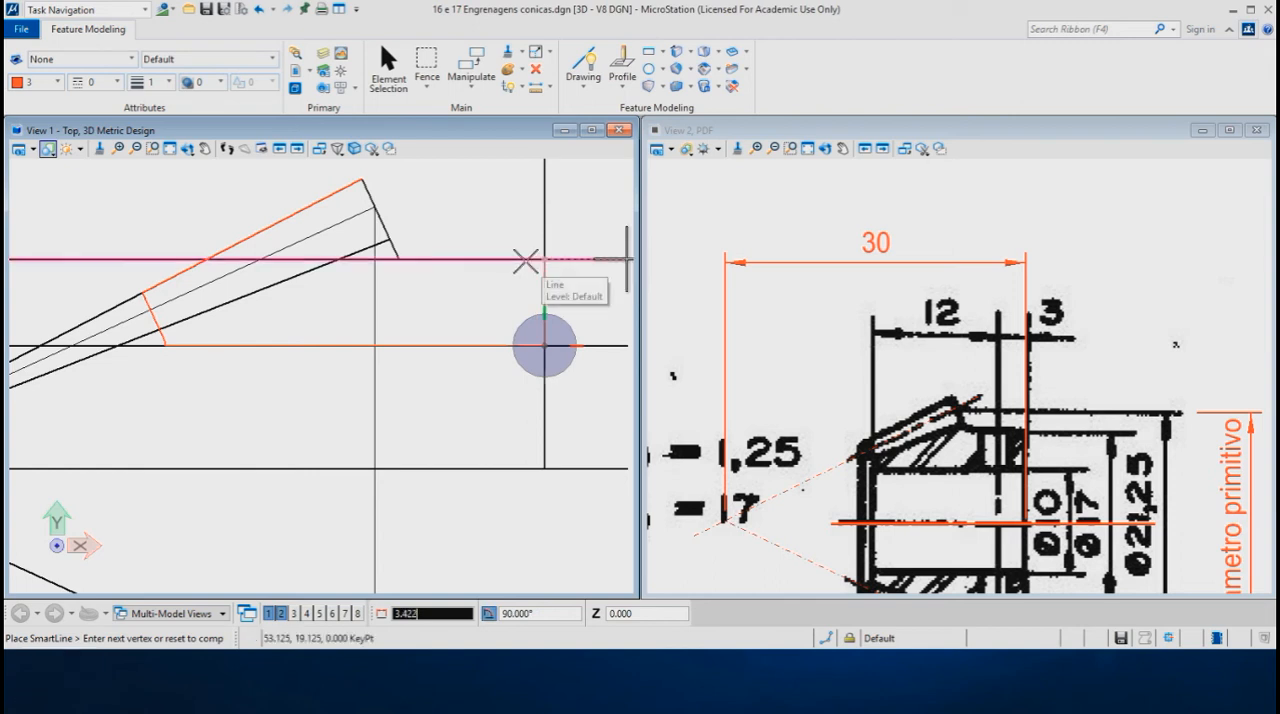
{"action": "left_click", "coordinate": [516, 261]}
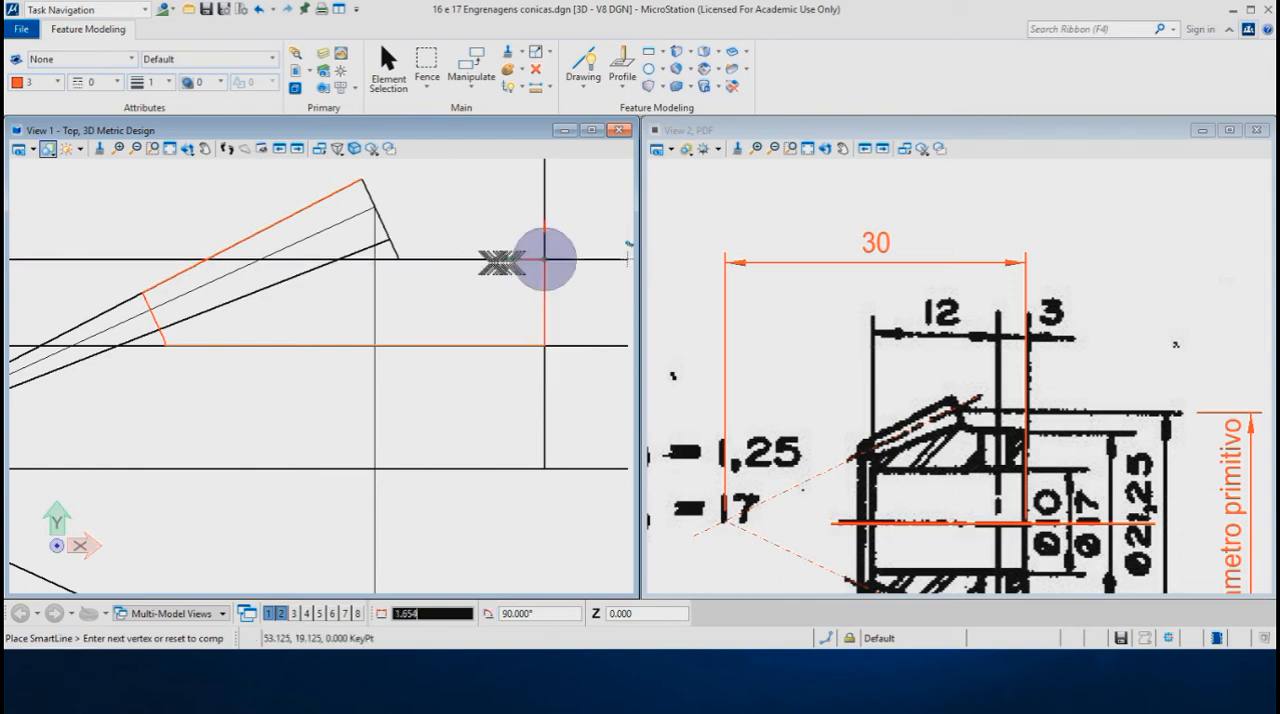
{"action": "left_click", "coordinate": [398, 256]}
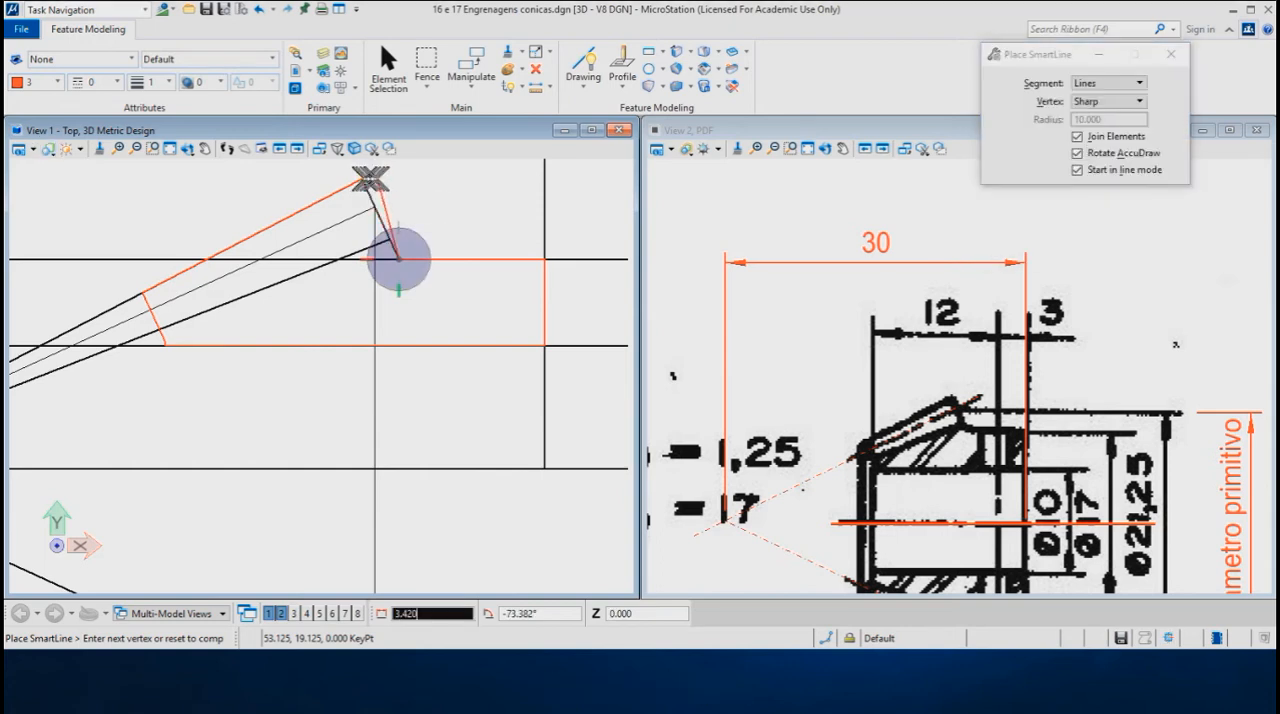
{"action": "left_click", "coordinate": [361, 178]}
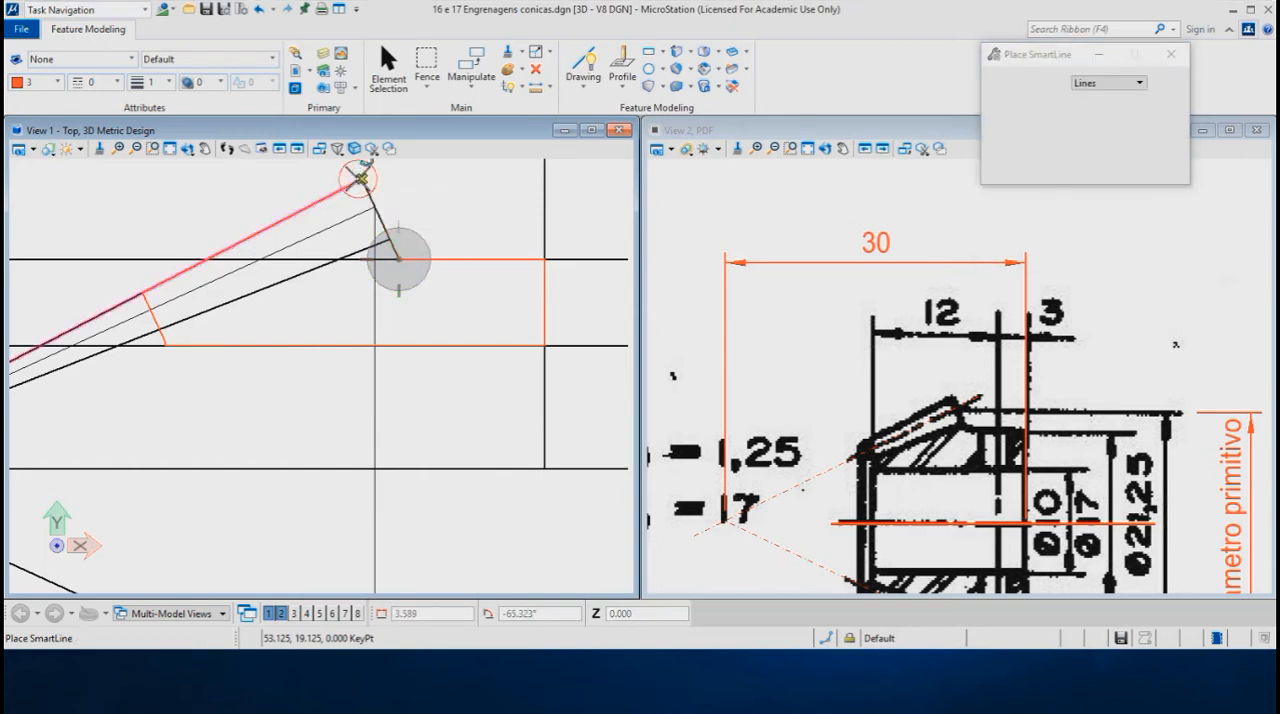
{"action": "scroll", "coordinate": [400, 210], "scroll_direction": "down", "scroll_amount": 3}
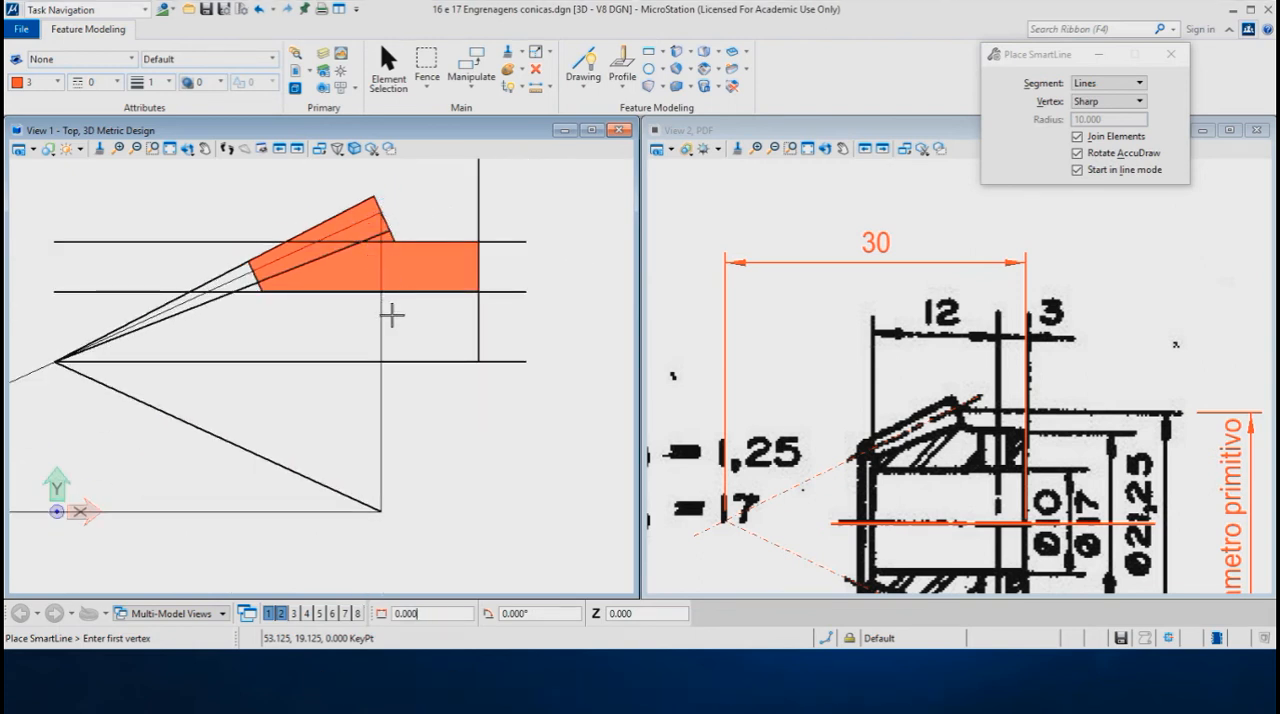
- Revolve the closed profile 360° with Revolve Feature, setting the axis By 2 Points from the cone apex along the gear's axis line
{"action": "key", "text": "Return"}
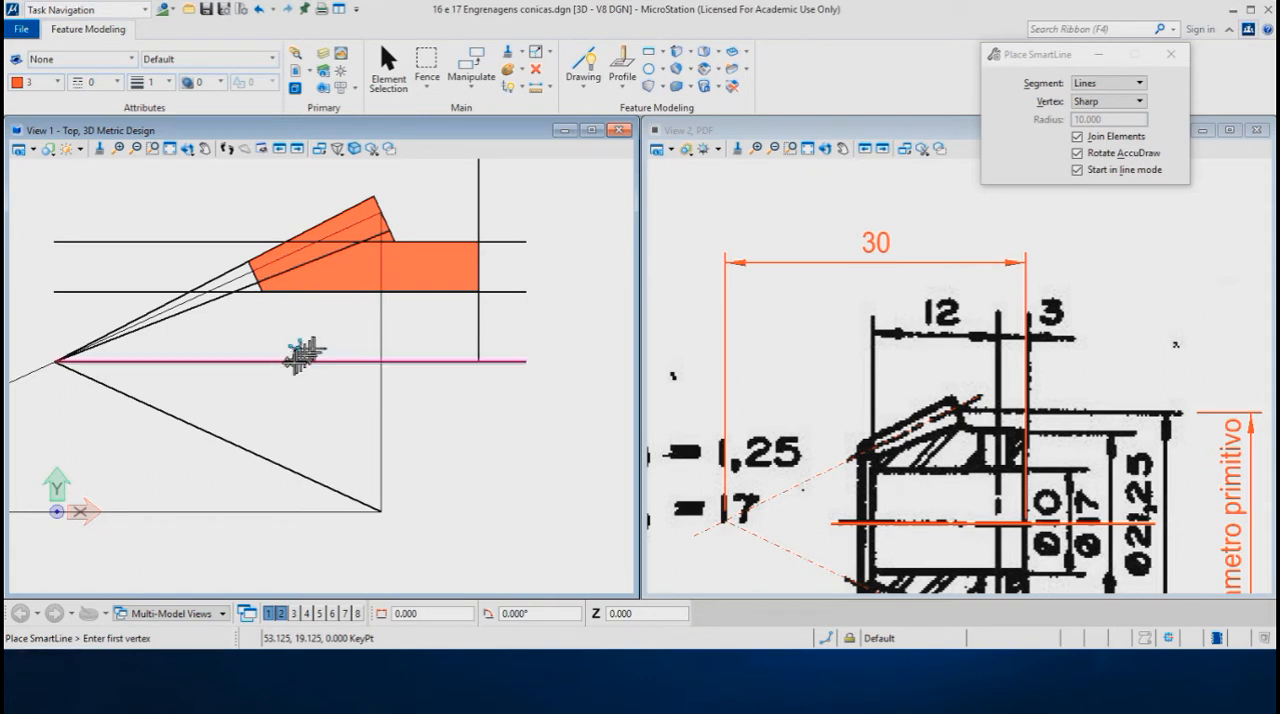
{"action": "middle_click_drag", "start_coordinate": [246, 366], "coordinate": [430, 243], "text": "shift"}
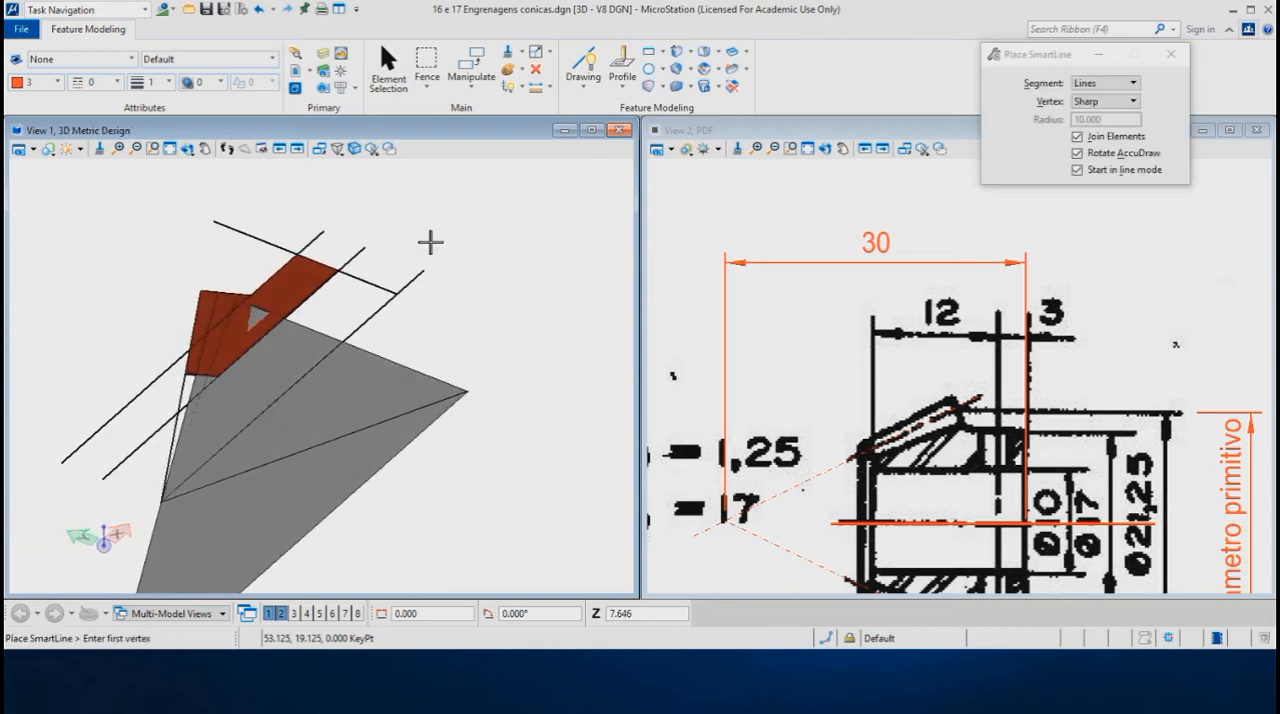
{"action": "scroll", "coordinate": [217, 347], "scroll_direction": "up", "scroll_amount": 2}
{"action": "scroll", "coordinate": [217, 347], "scroll_direction": "up", "scroll_amount": 1}
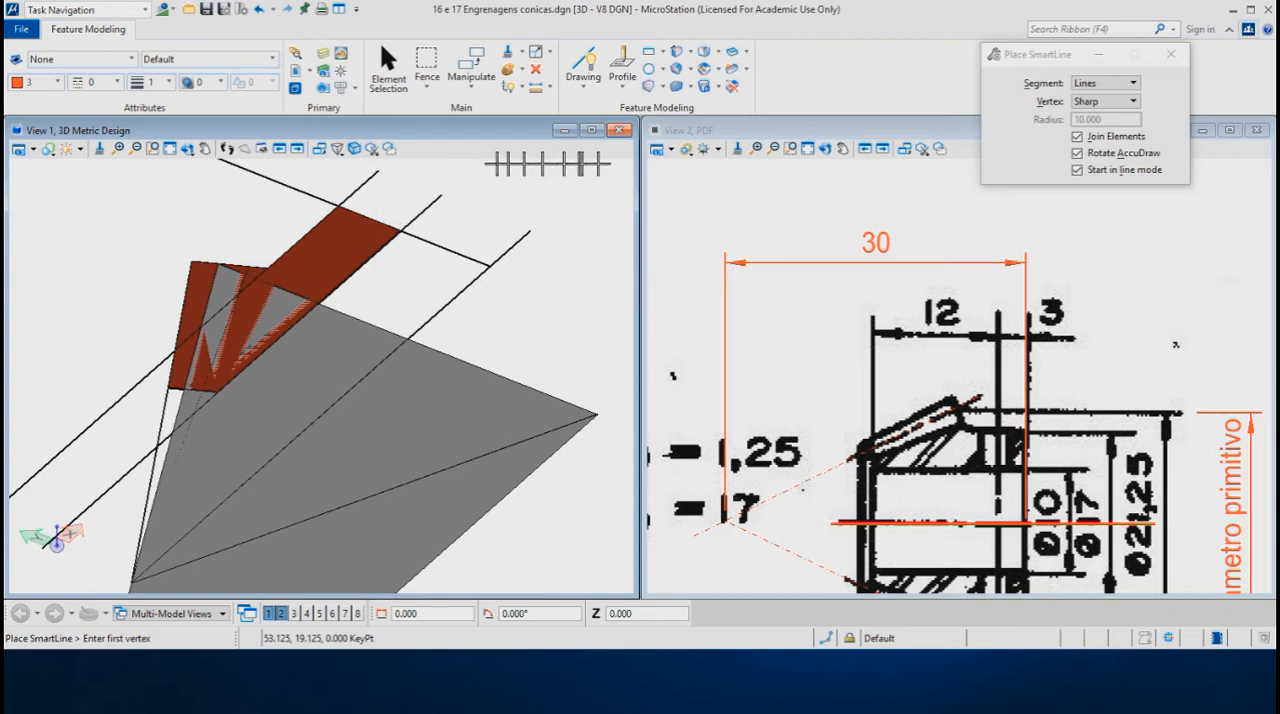
{"action": "left_click", "coordinate": [689, 55]}
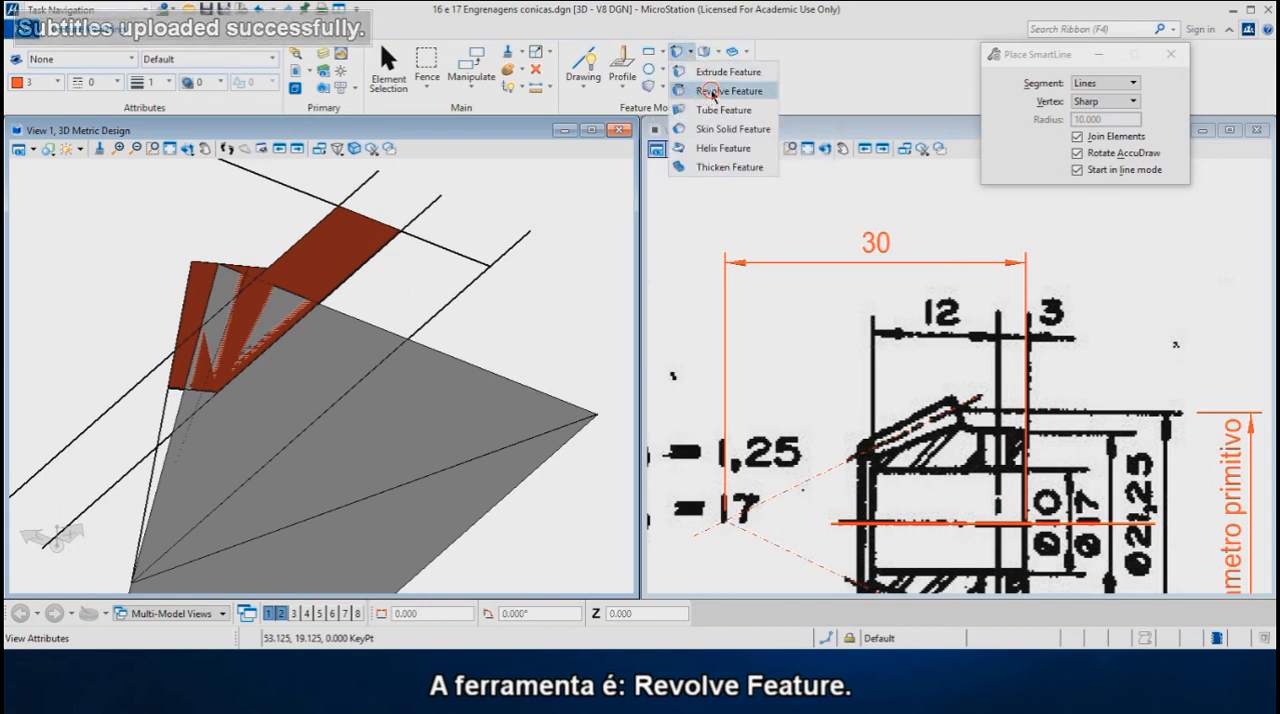
{"action": "left_click", "coordinate": [713, 92]}
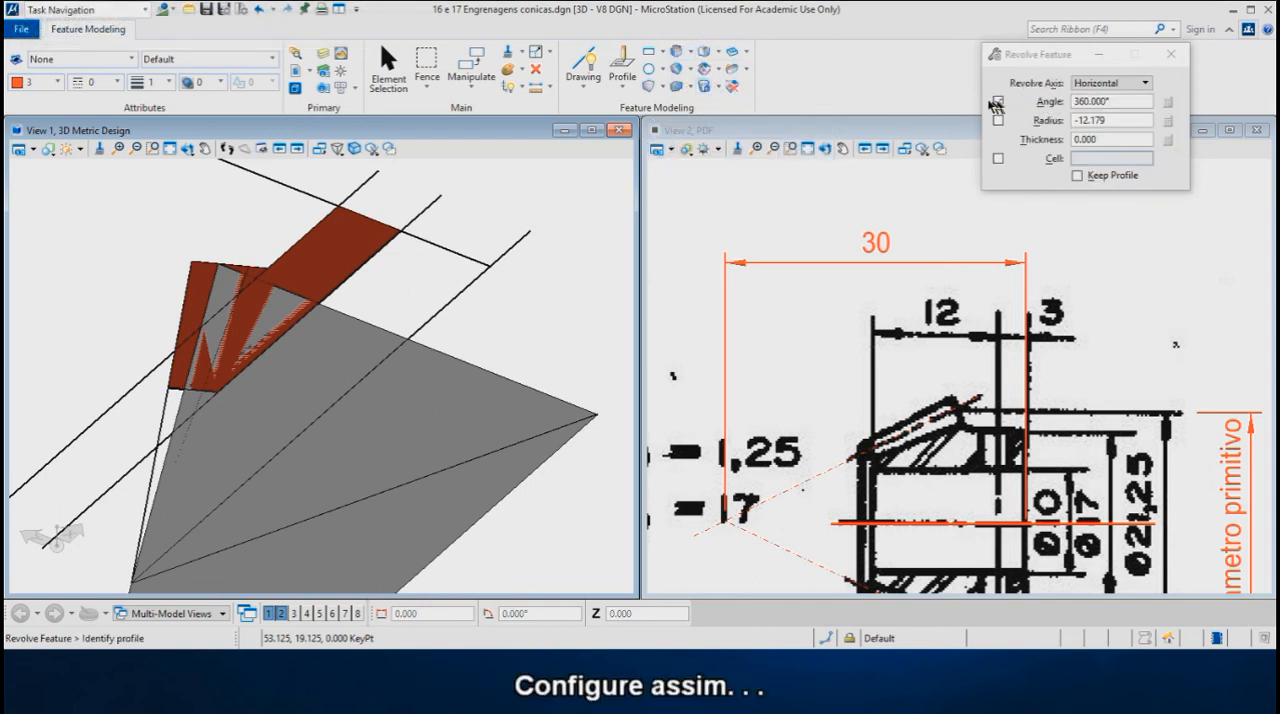
{"action": "left_click", "coordinate": [1104, 84]}
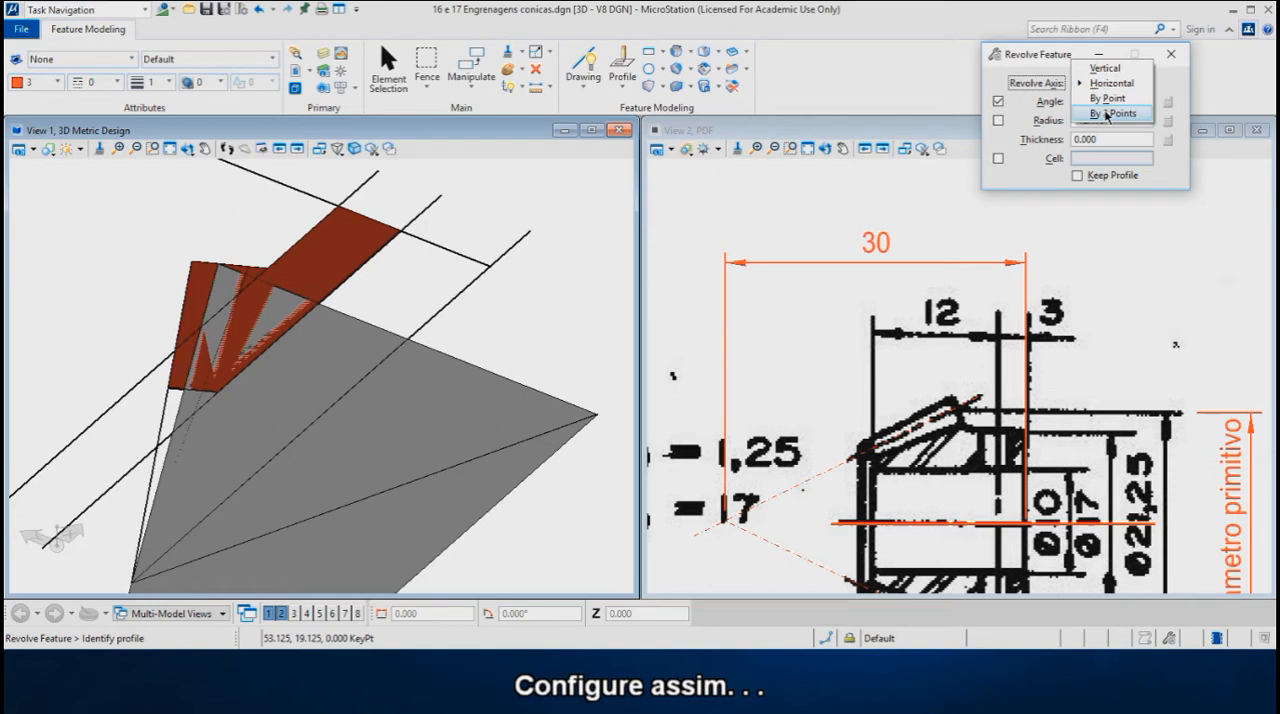
{"action": "left_click", "coordinate": [1107, 114]}
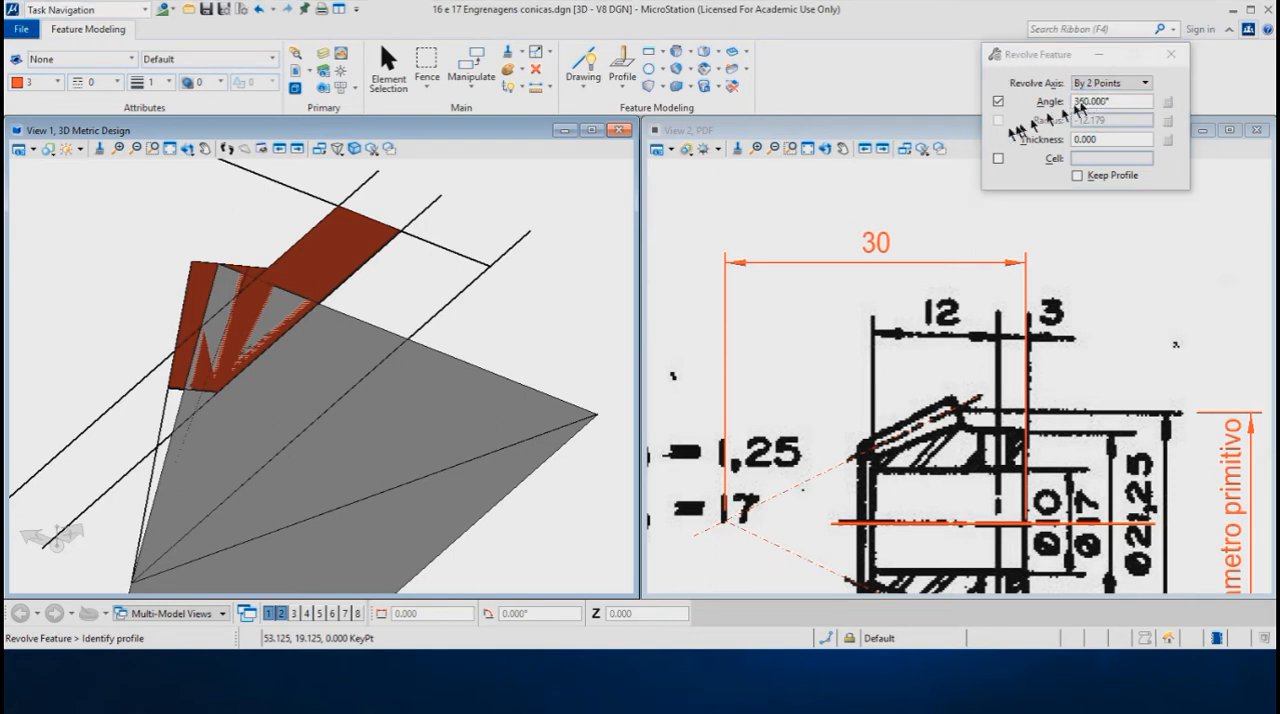
{"action": "scroll", "coordinate": [520, 213], "scroll_direction": "down", "scroll_amount": 1}
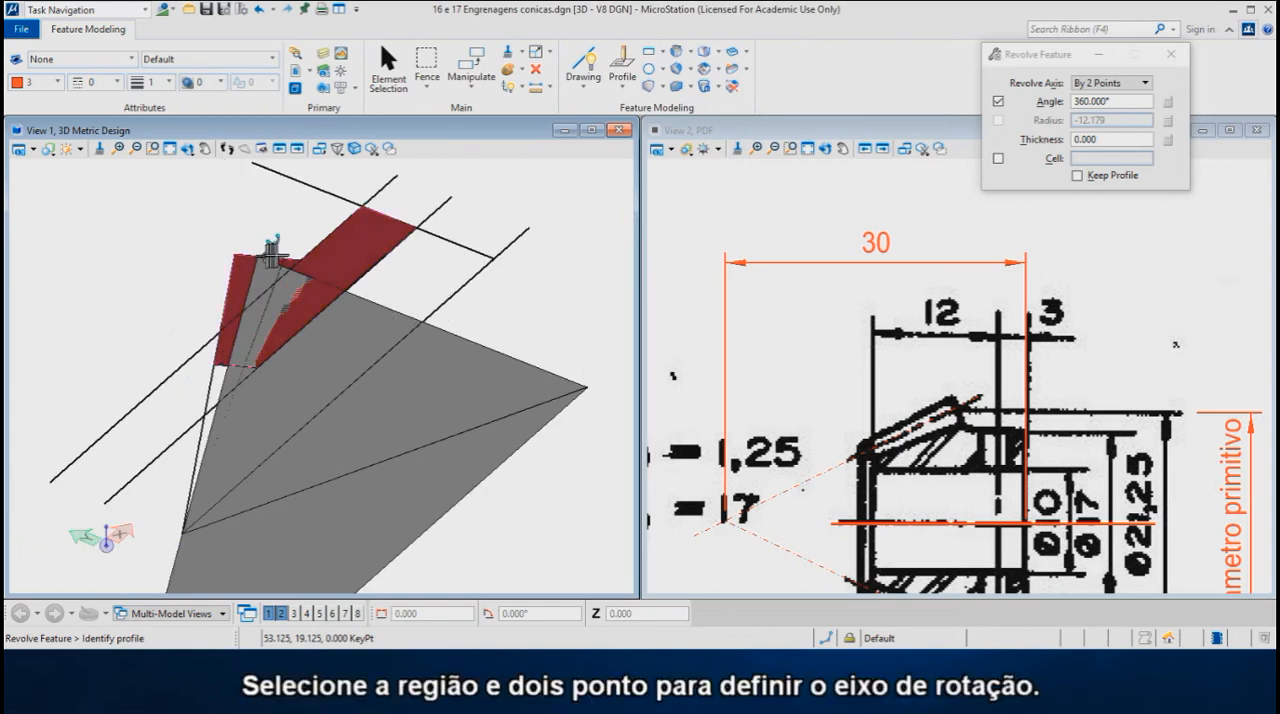
{"action": "left_click", "coordinate": [328, 236]}
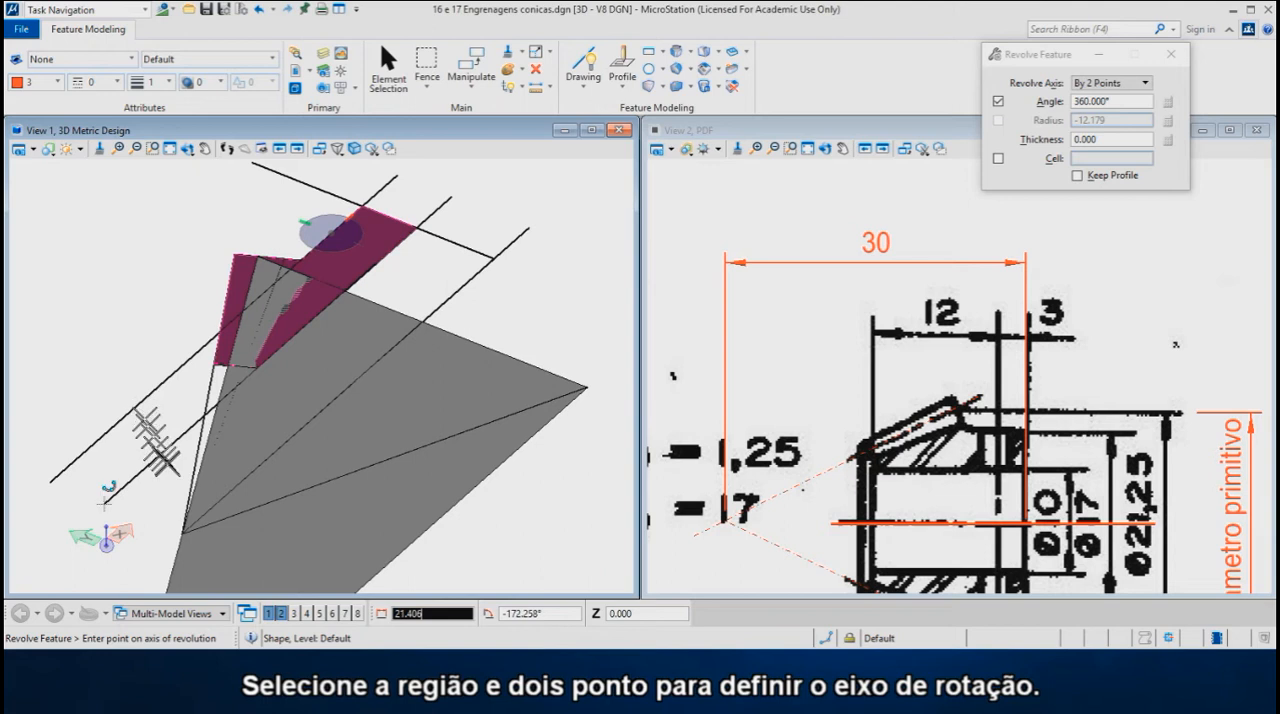
{"action": "left_click", "coordinate": [182, 533]}
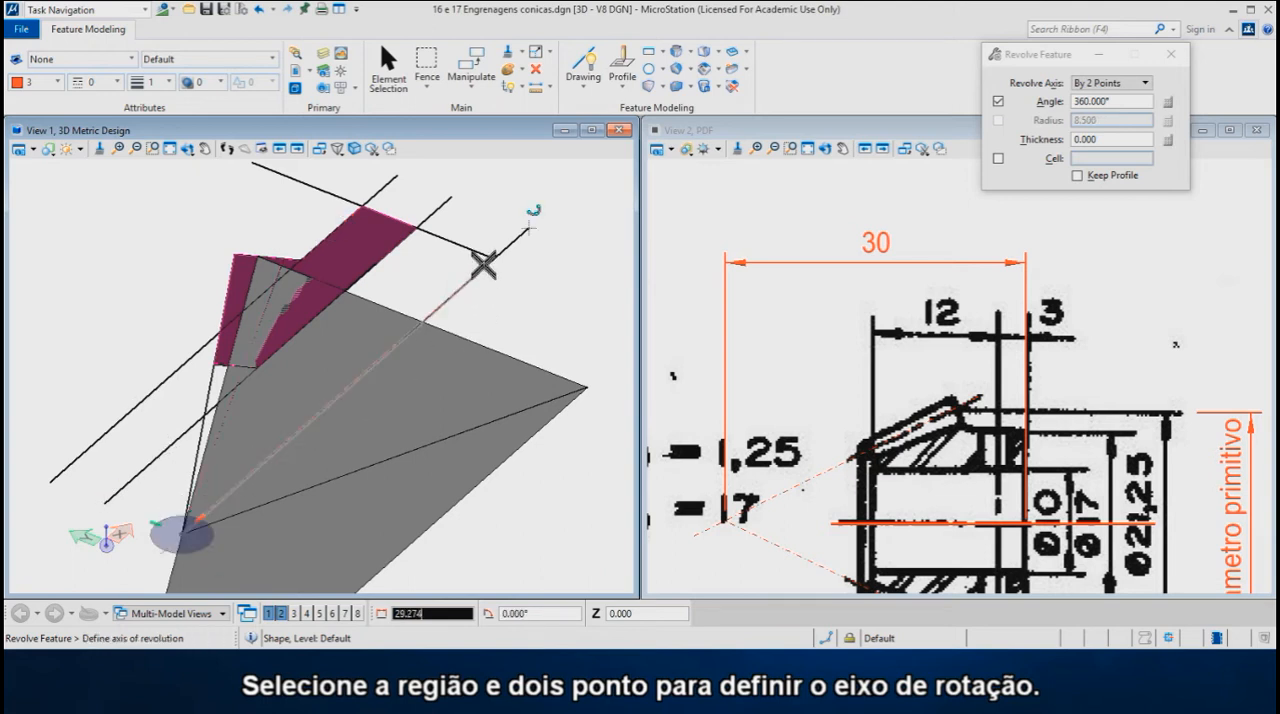
{"action": "left_click", "coordinate": [527, 228]}
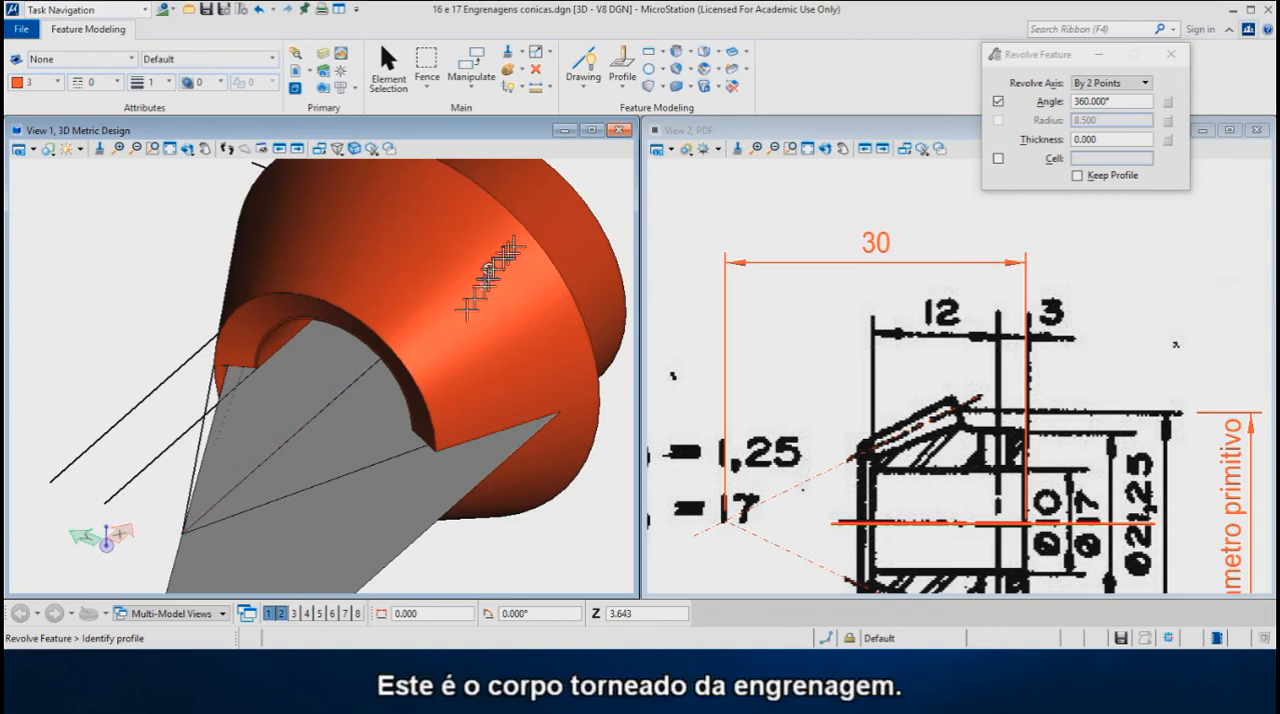
- Round the edge where the hub meets the gear's conical back face with a 2 mm constant Blend Feature
{"action": "middle_click_drag", "start_coordinate": [534, 372], "coordinate": [345, 370], "text": "shift"}
{"action": "scroll", "coordinate": [375, 369], "scroll_direction": "up", "scroll_amount": 4}
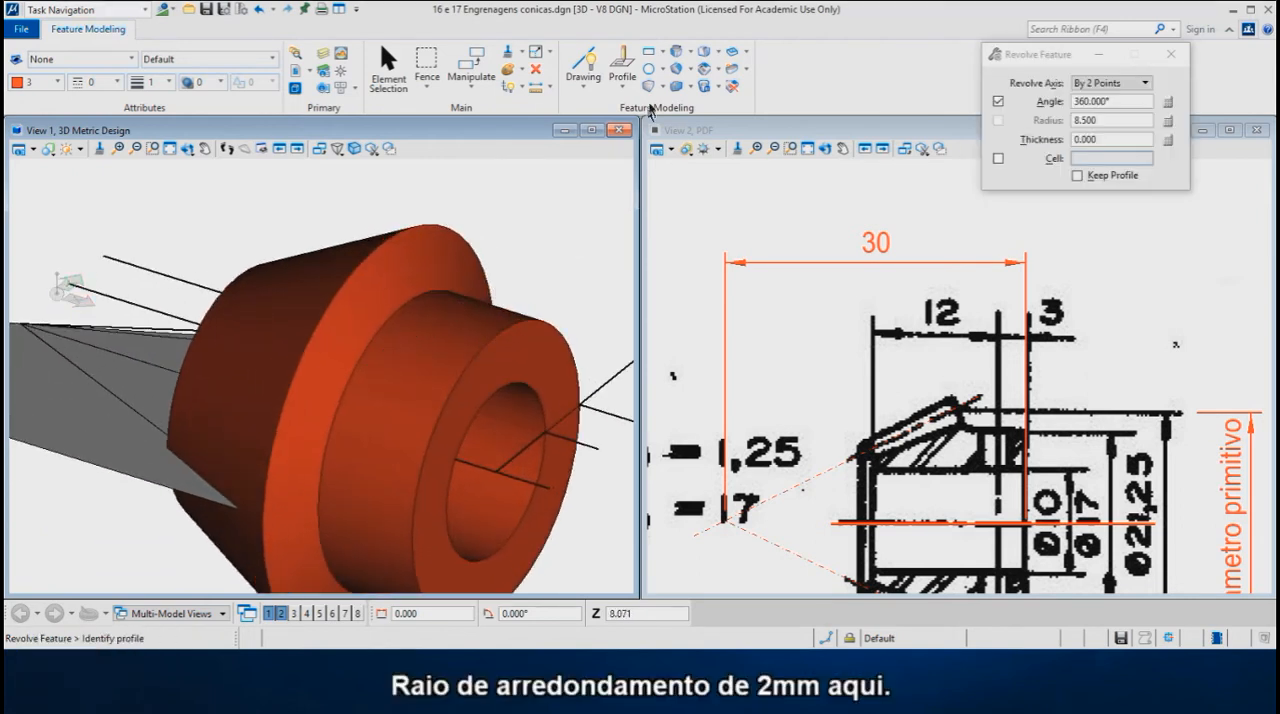
{"action": "left_click", "coordinate": [692, 72]}
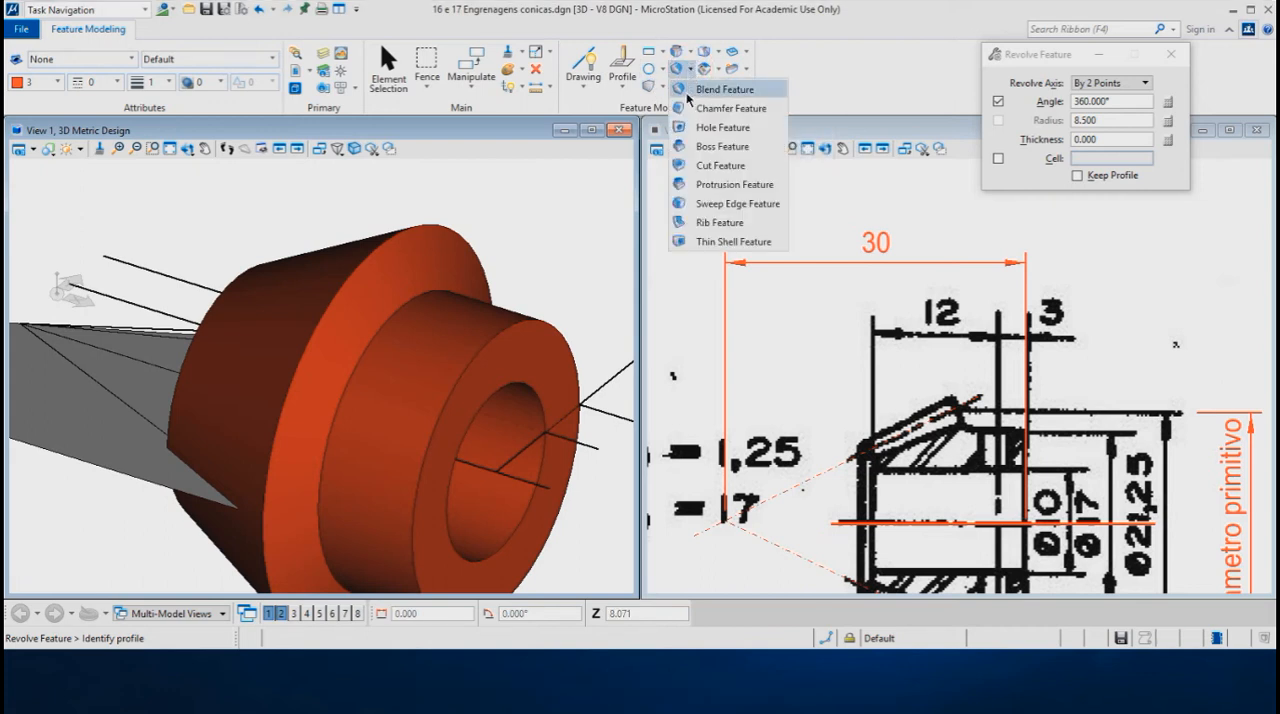
{"action": "left_click", "coordinate": [710, 88]}
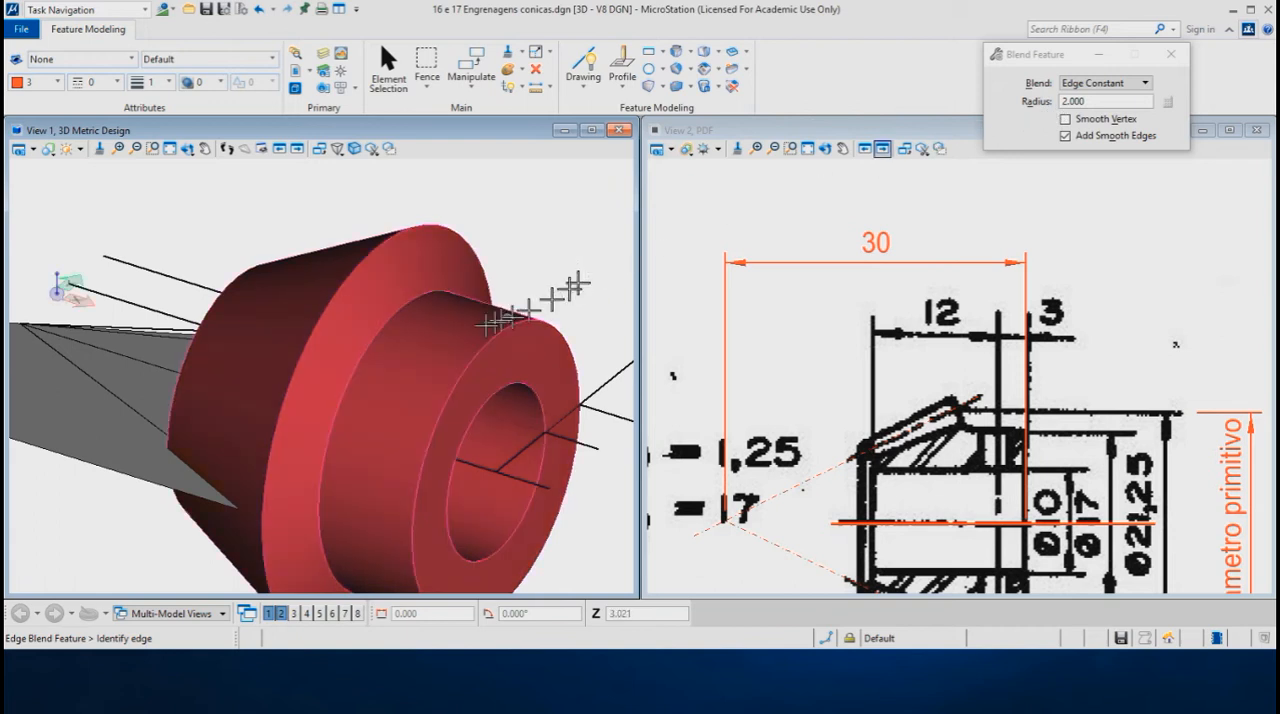
{"action": "left_click", "coordinate": [402, 312]}
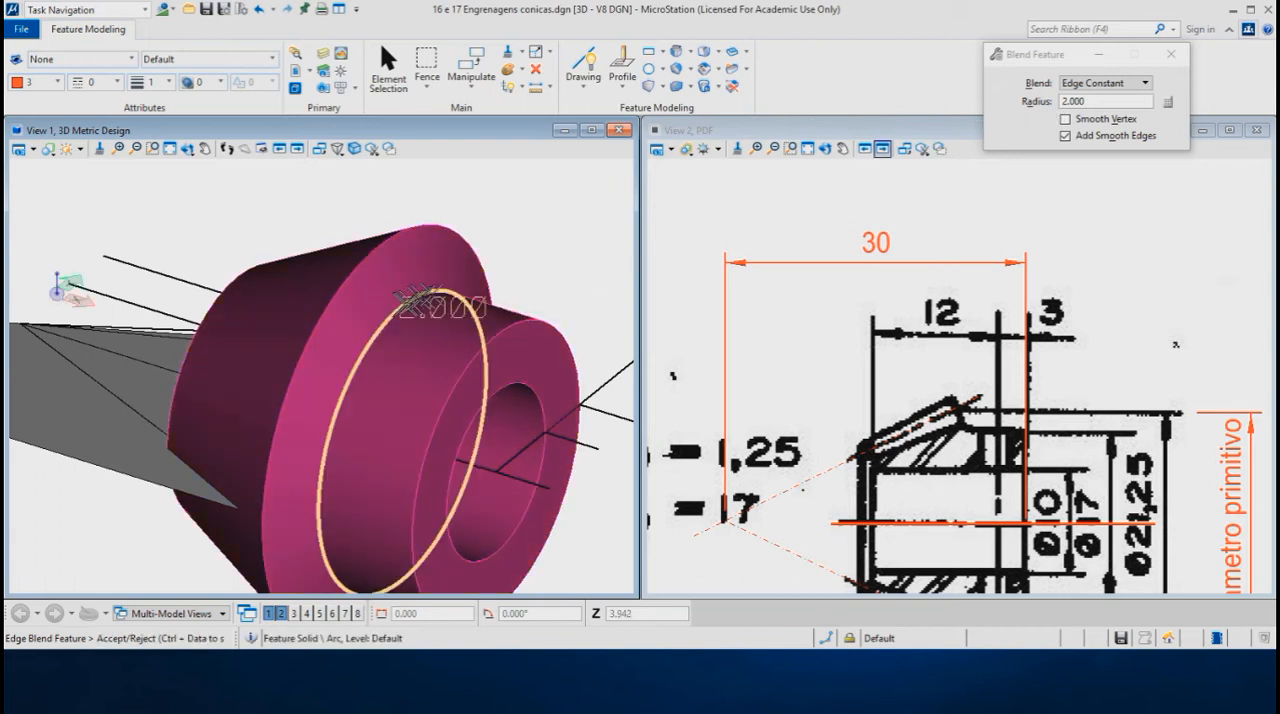
{"action": "left_click", "coordinate": [545, 253]}
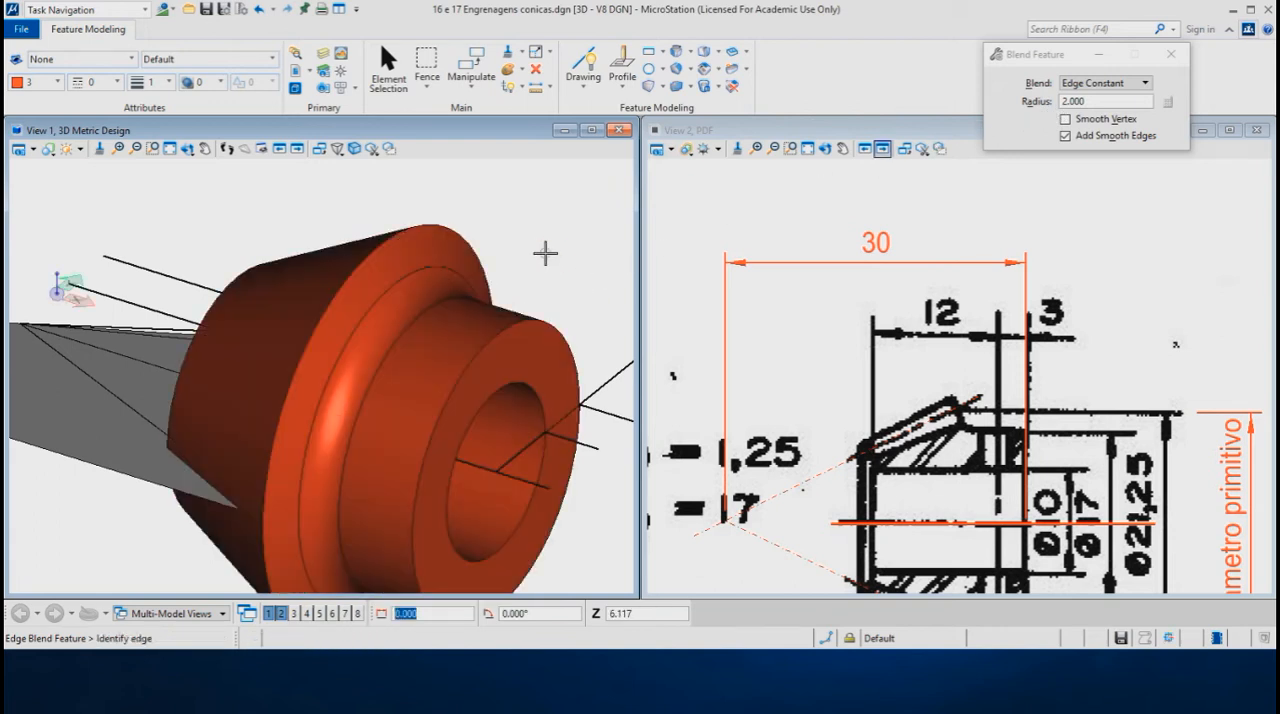
- Change the revolved gear solid's colour to 0
{"action": "key", "text": "Escape"}
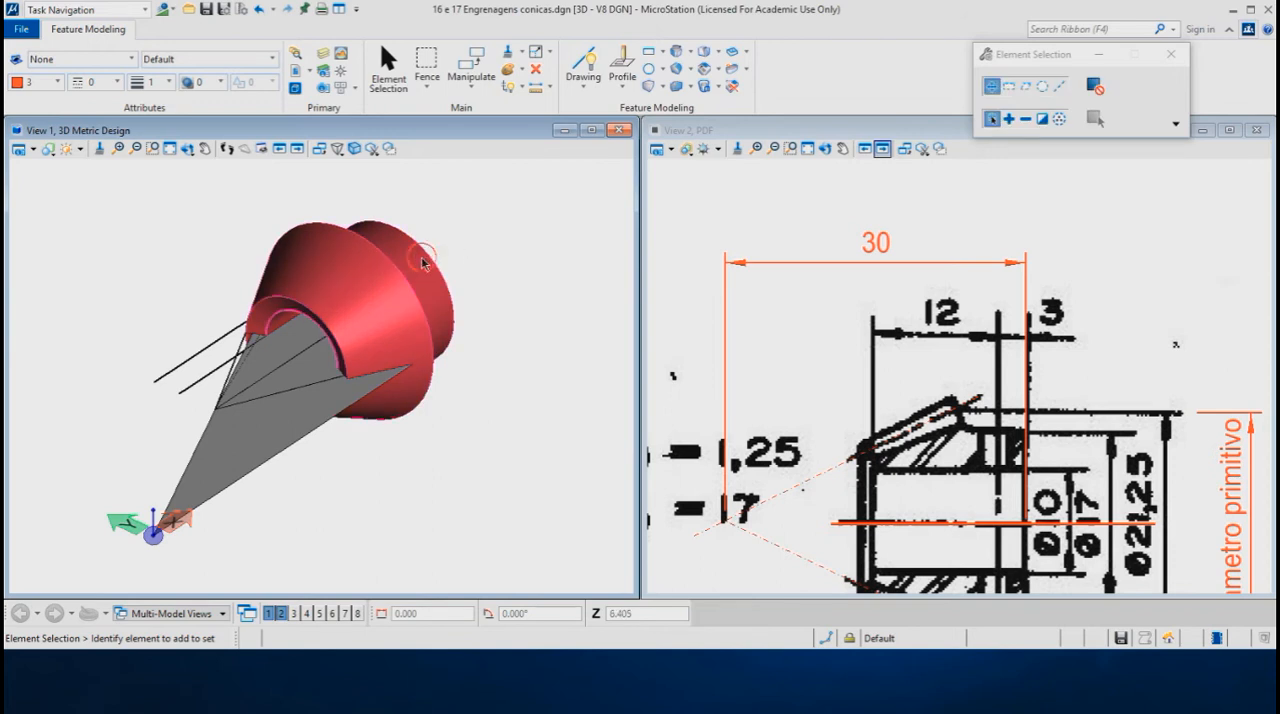
{"action": "left_click", "coordinate": [421, 256]}
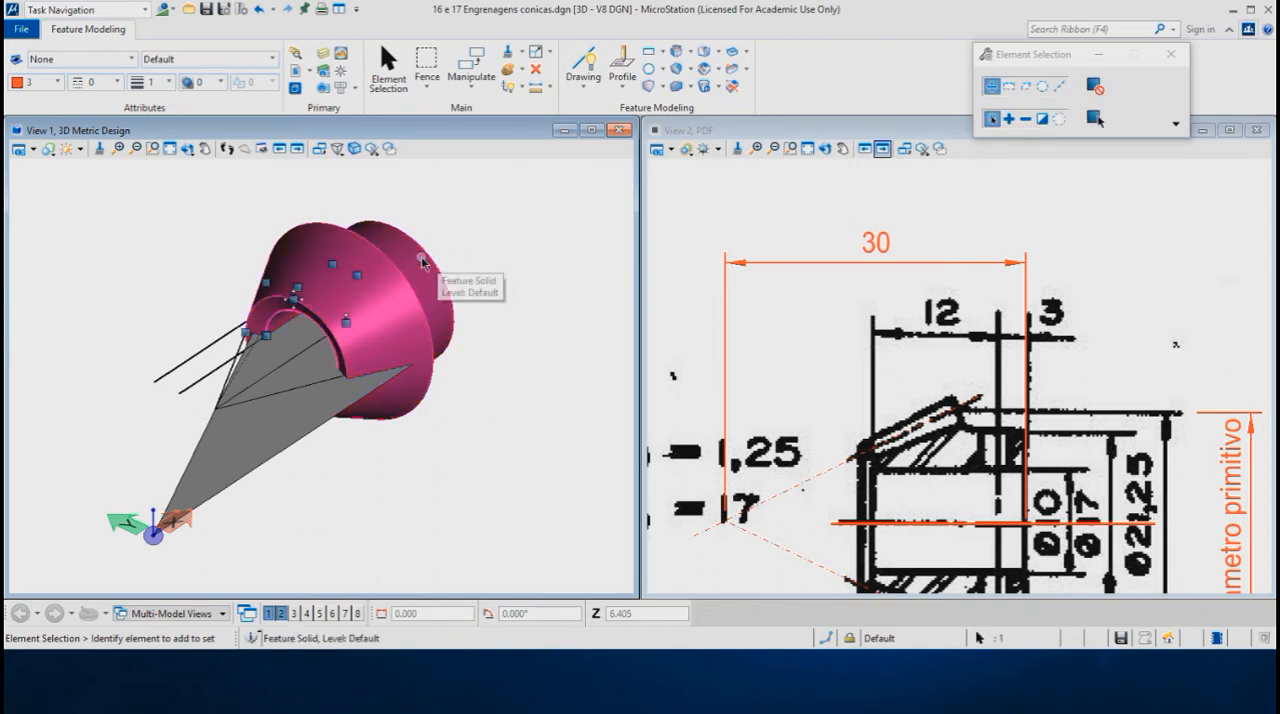
{"action": "left_click", "coordinate": [59, 82]}
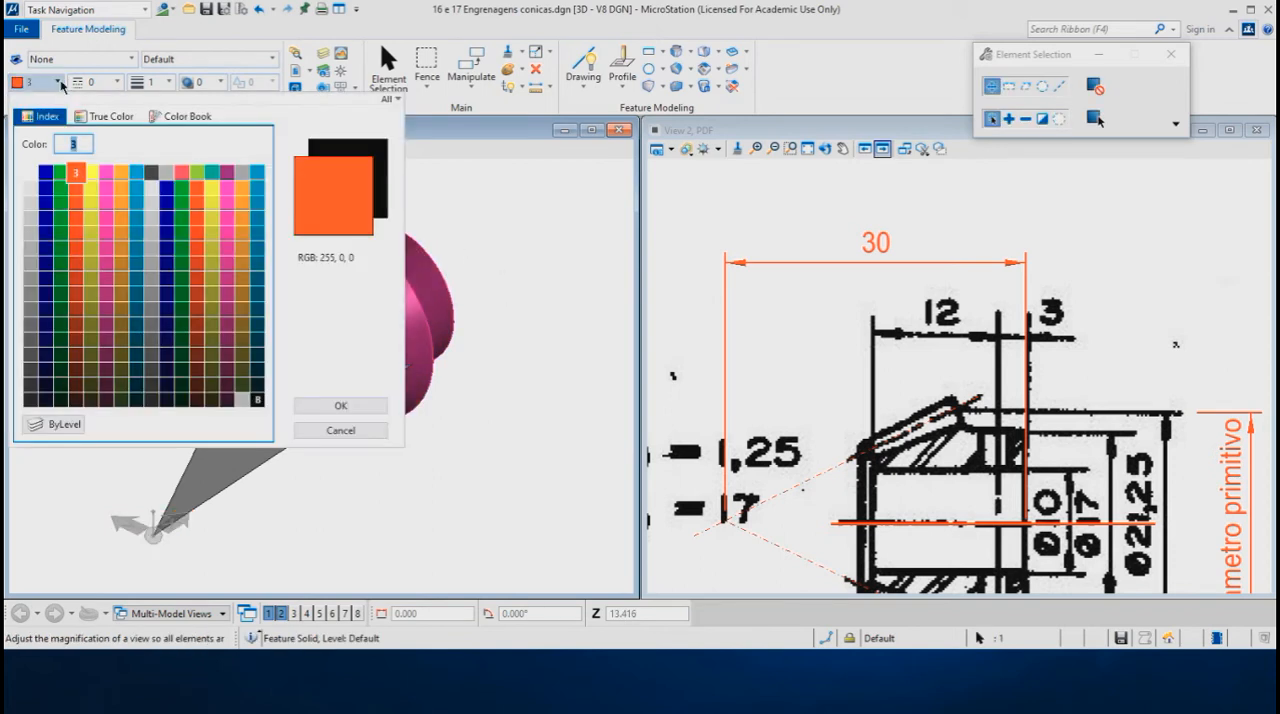
{"action": "left_click", "coordinate": [29, 176]}
{"action": "left_click", "coordinate": [117, 194]}
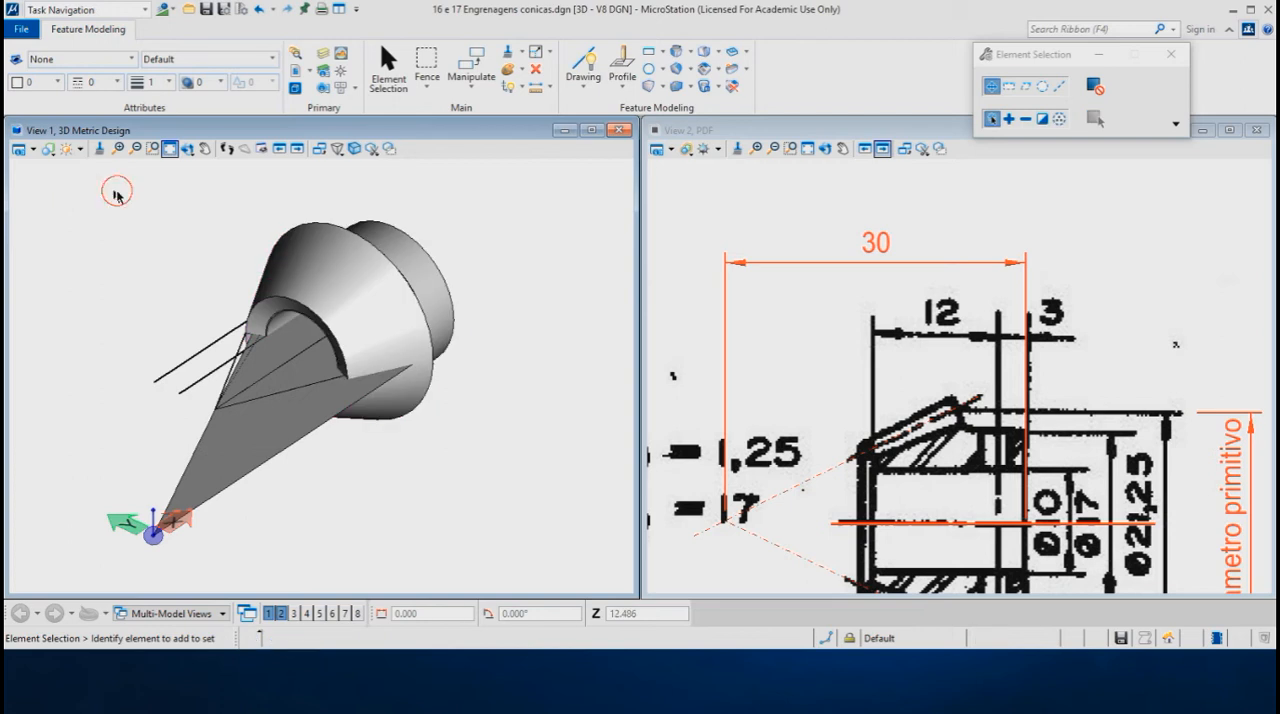
- Set View 1 to the Top orientation with the Wireframe display style
{"action": "left_click", "coordinate": [187, 149]}
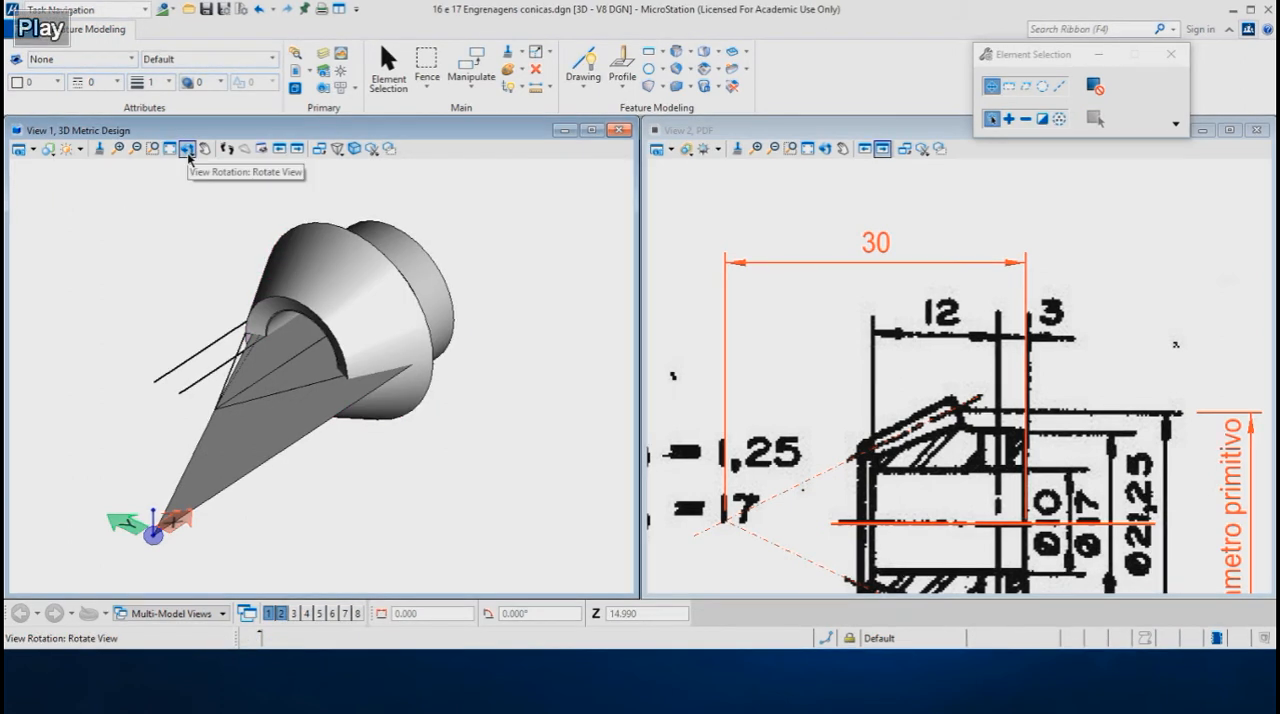
{"action": "left_click", "coordinate": [188, 150]}
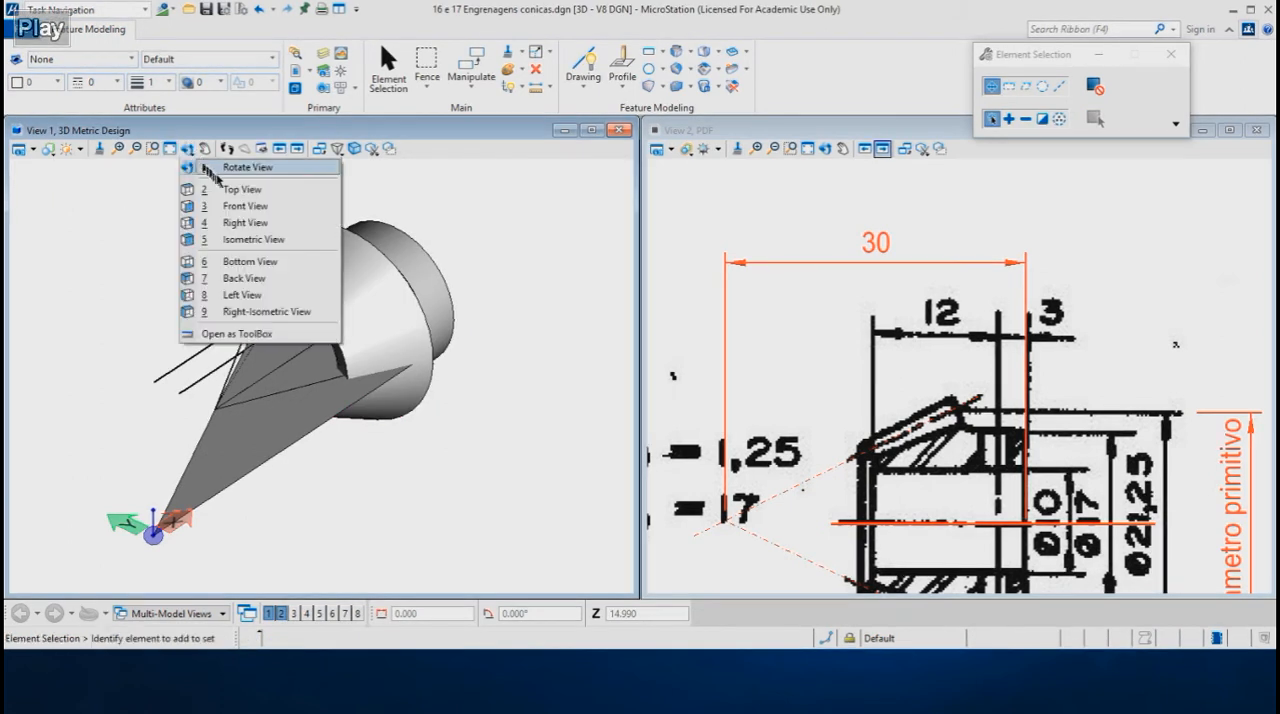
{"action": "left_click", "coordinate": [222, 190]}
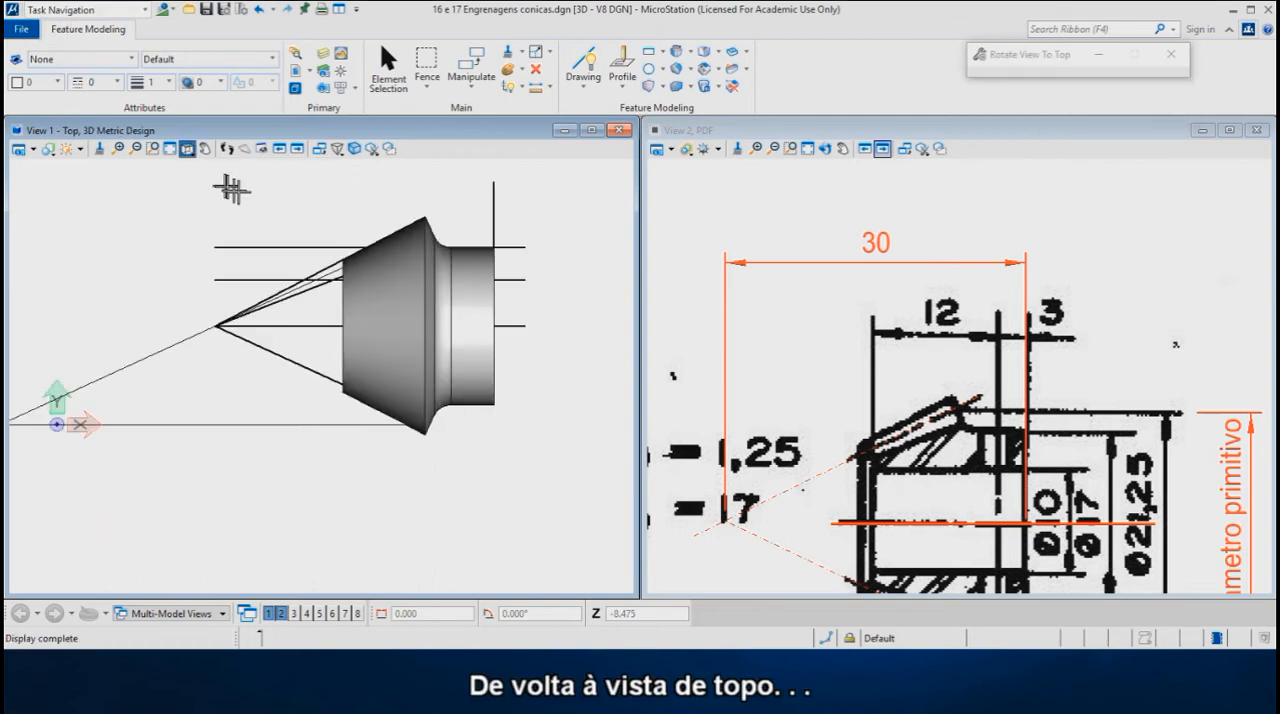
{"action": "scroll", "coordinate": [390, 206], "scroll_direction": "up", "scroll_amount": 1}
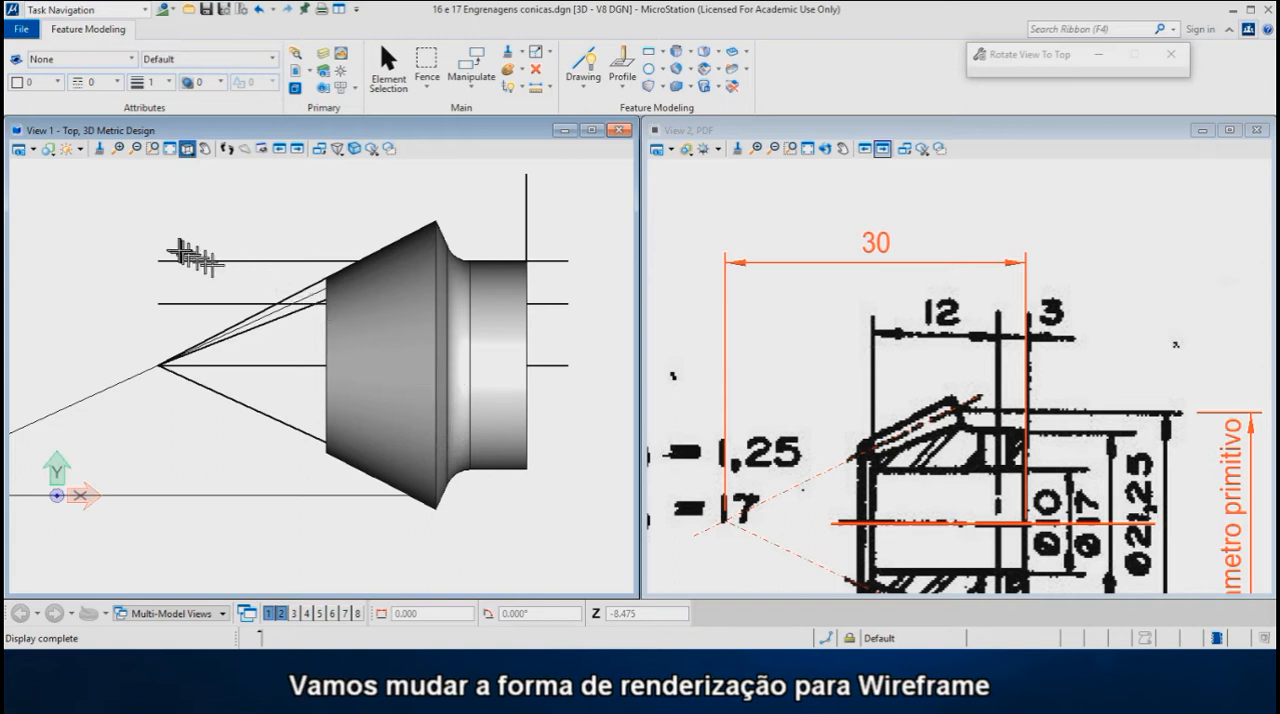
{"action": "left_click", "coordinate": [49, 151]}
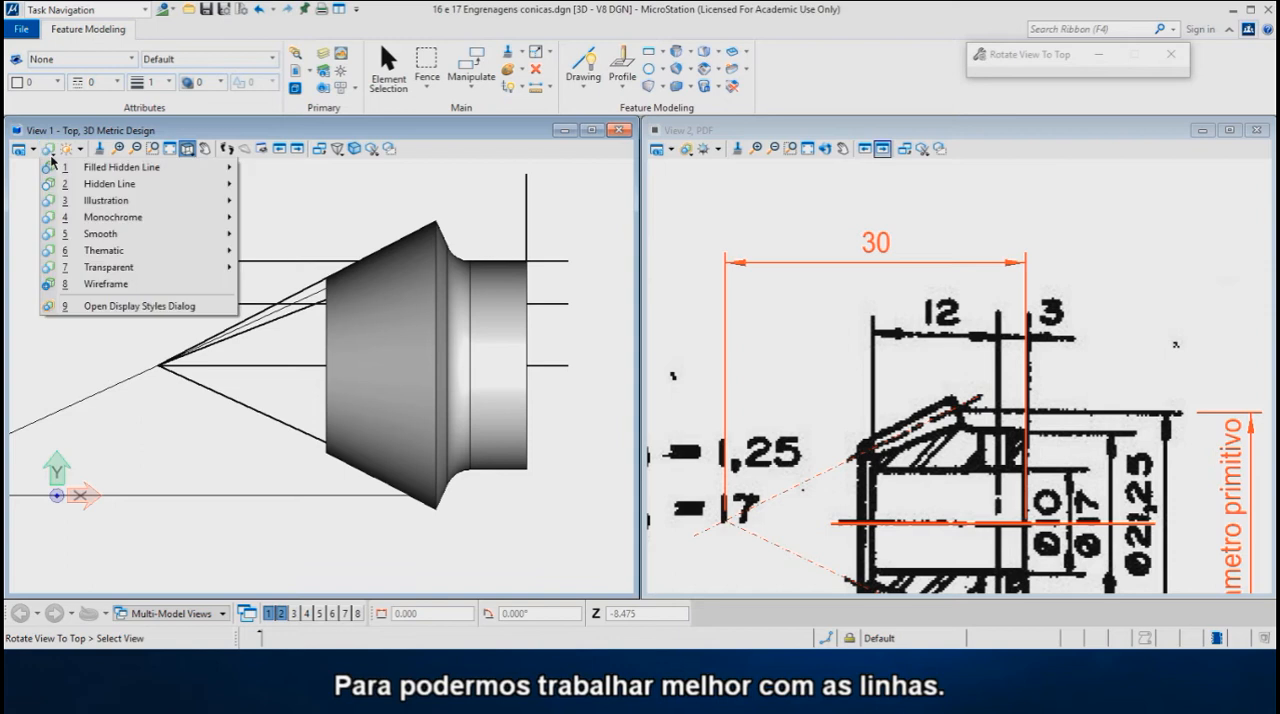
{"action": "left_click", "coordinate": [110, 287]}
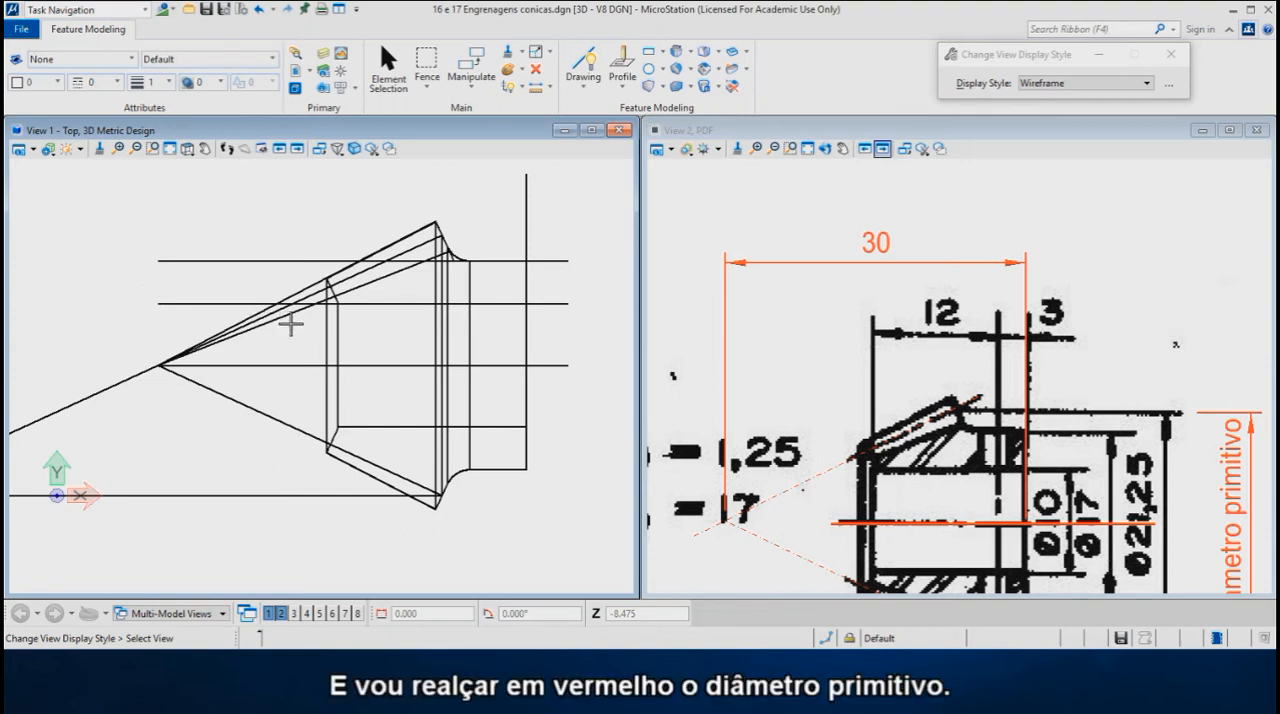
- Highlight the pitch diameter shape by changing its colour to 3
{"action": "right_click", "coordinate": [303, 229]}
{"action": "left_click", "coordinate": [323, 240]}
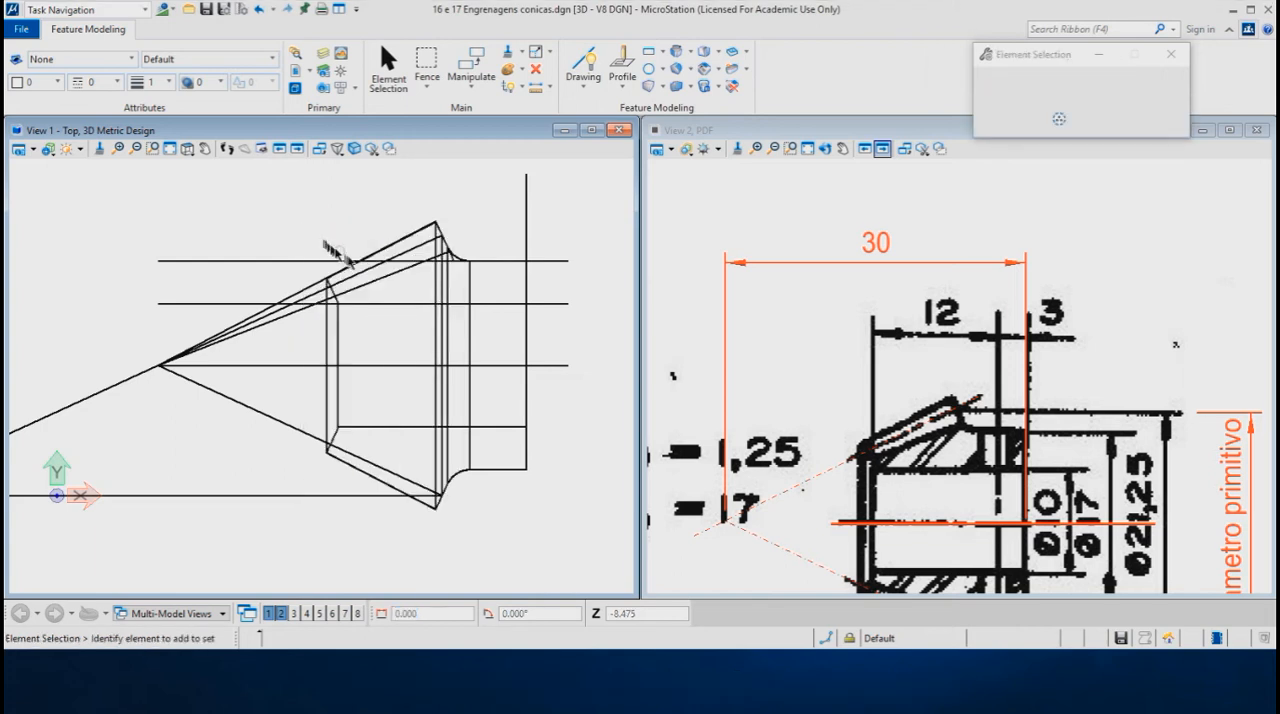
{"action": "left_click", "coordinate": [444, 292]}
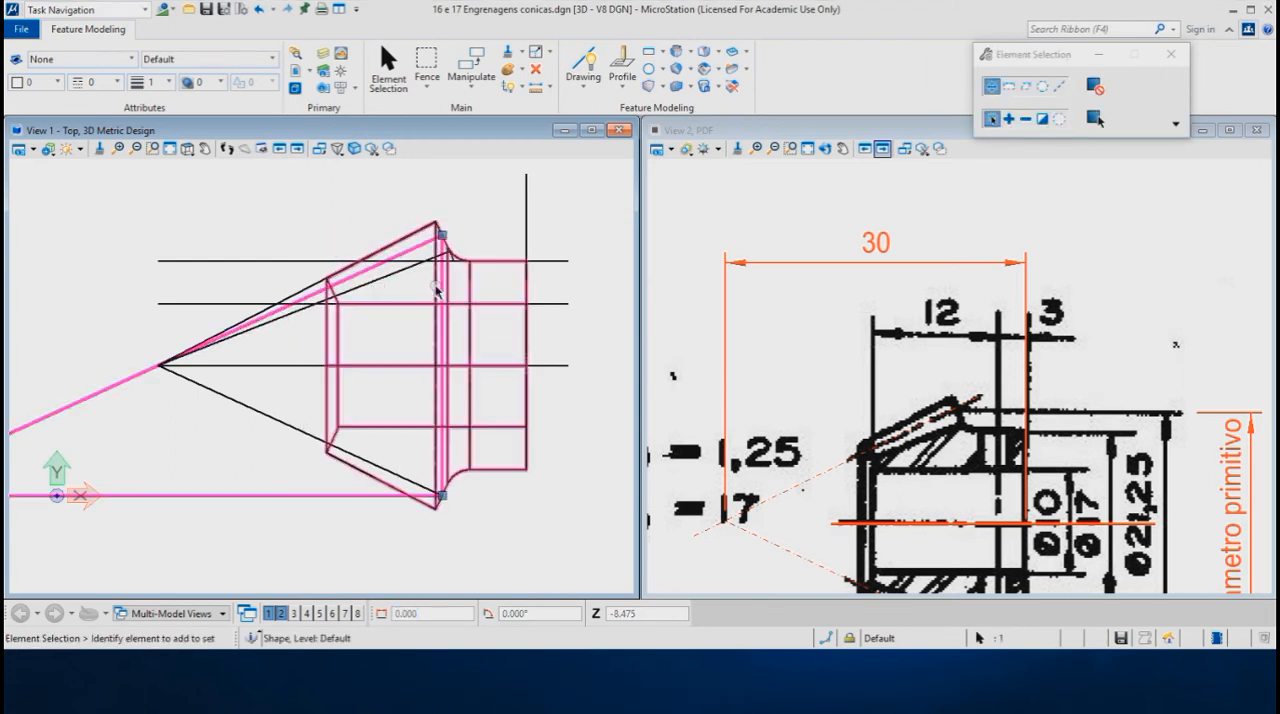
{"action": "left_click", "coordinate": [59, 82]}
{"action": "left_click", "coordinate": [72, 176]}
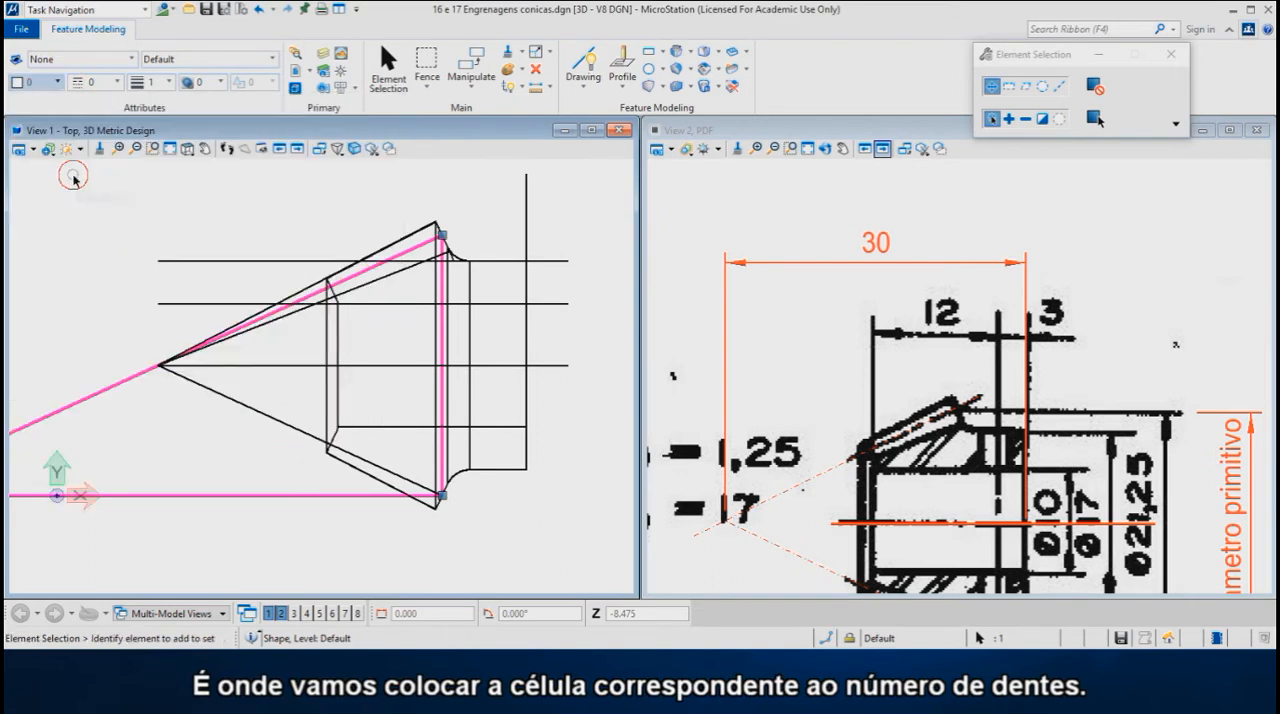
{"action": "left_click", "coordinate": [216, 212]}
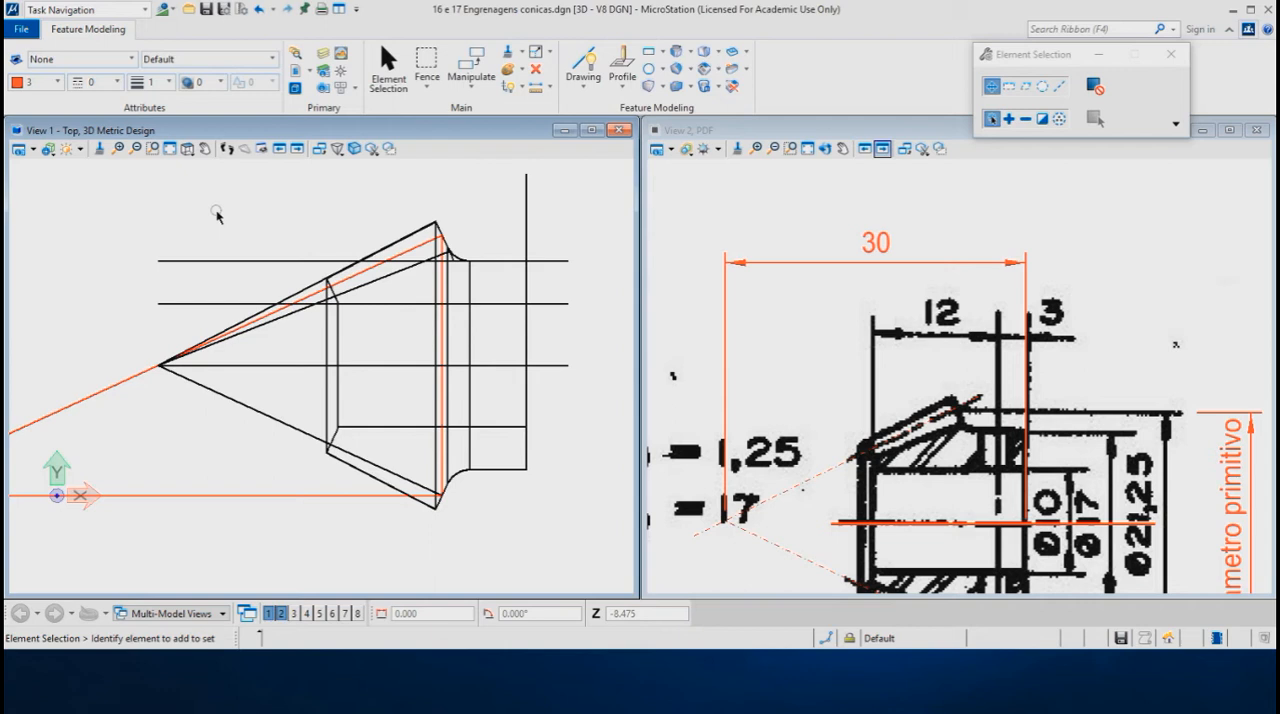
- Attach the gear tooth cell library Fresasmodulo1mm from the project's Standards Cell folder
{"action": "scroll", "coordinate": [443, 225], "scroll_direction": "up", "scroll_amount": 2}
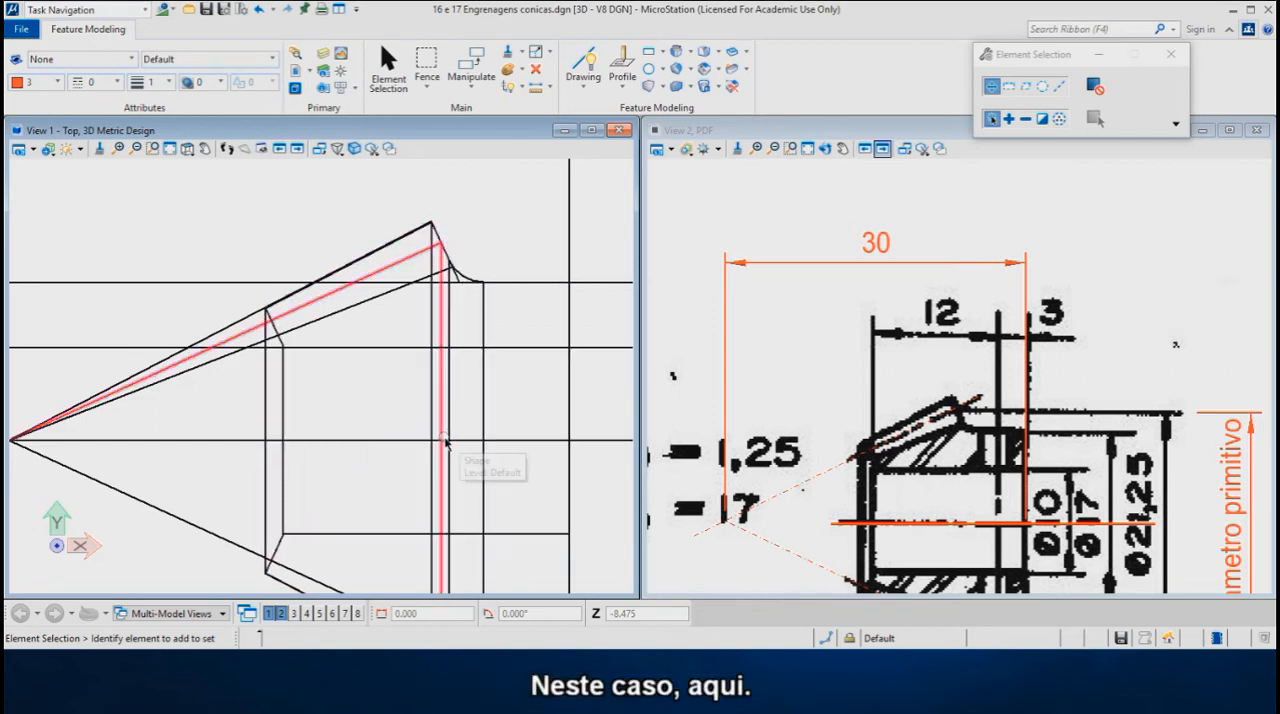
{"action": "left_click", "coordinate": [344, 74]}
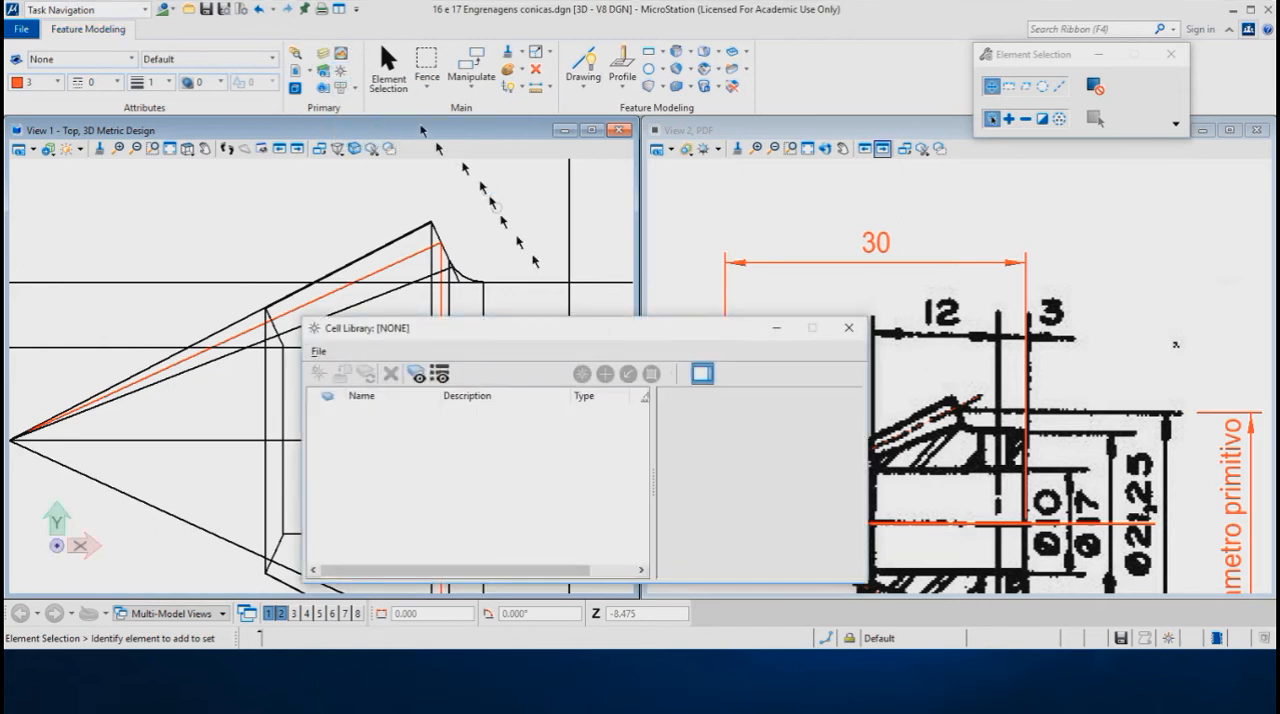
{"action": "left_click_drag", "start_coordinate": [535, 337], "coordinate": [851, 224]}
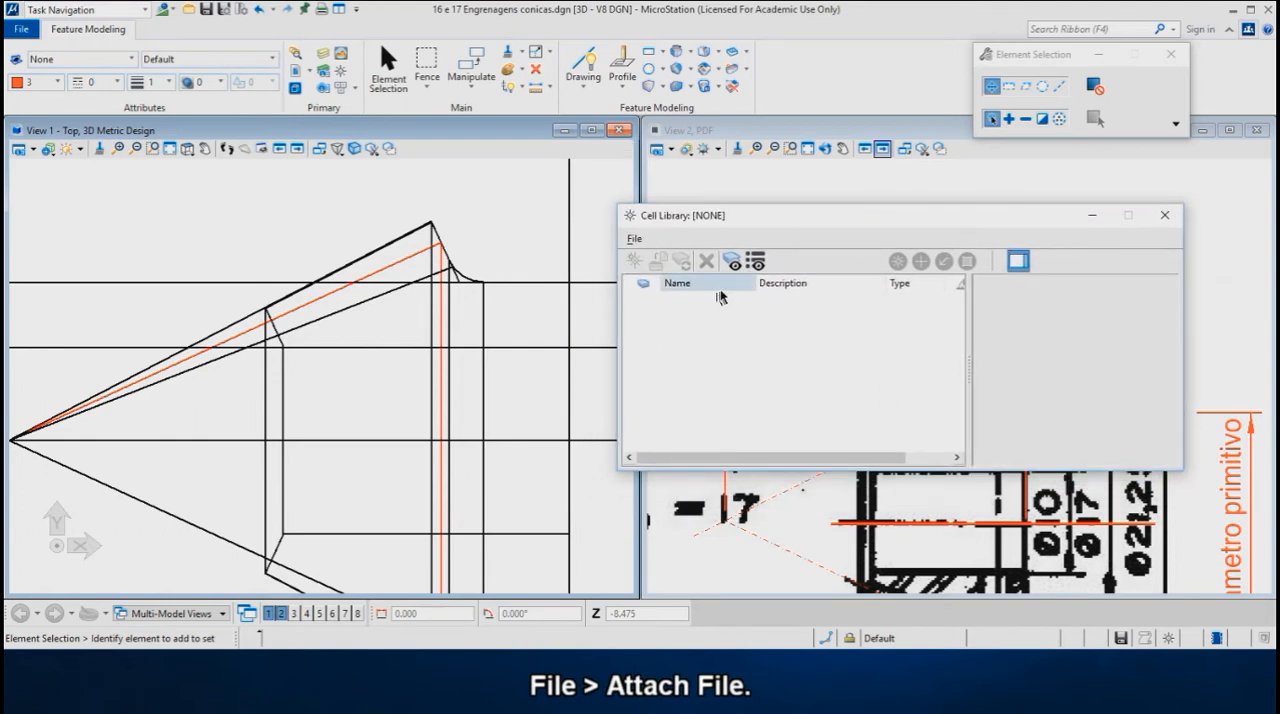
{"action": "left_click", "coordinate": [633, 240]}
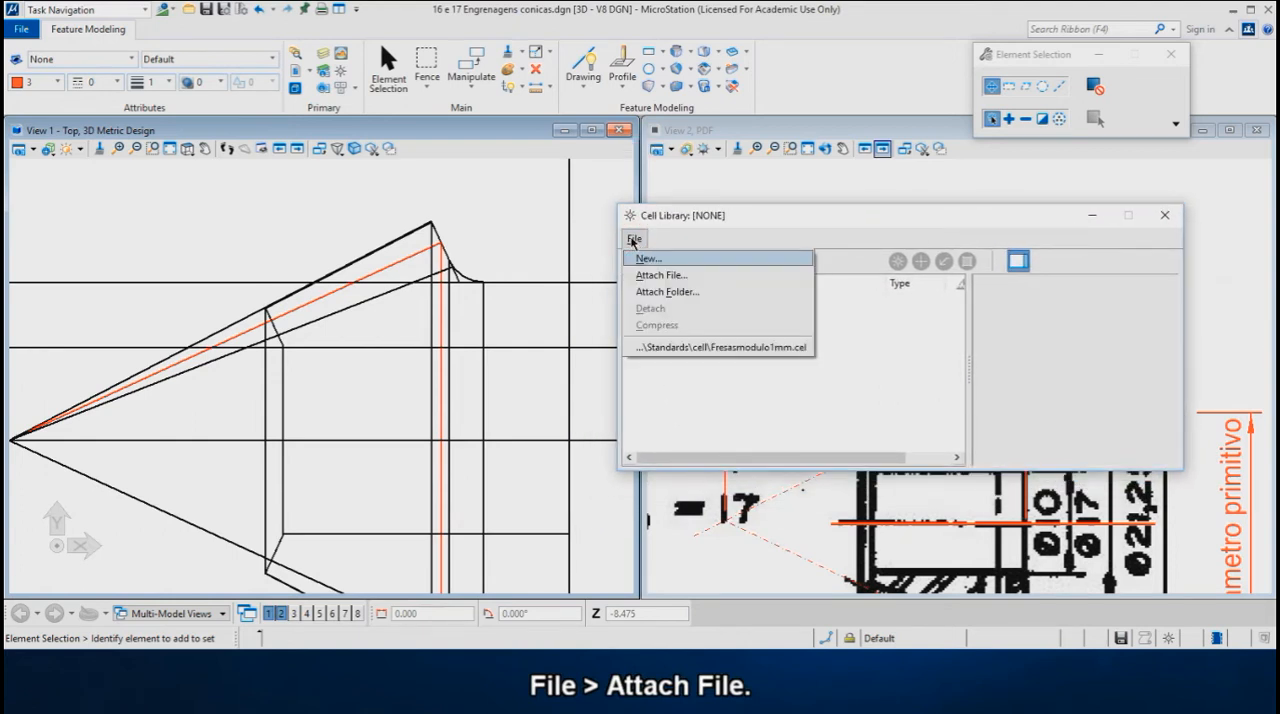
{"action": "left_click", "coordinate": [667, 279]}
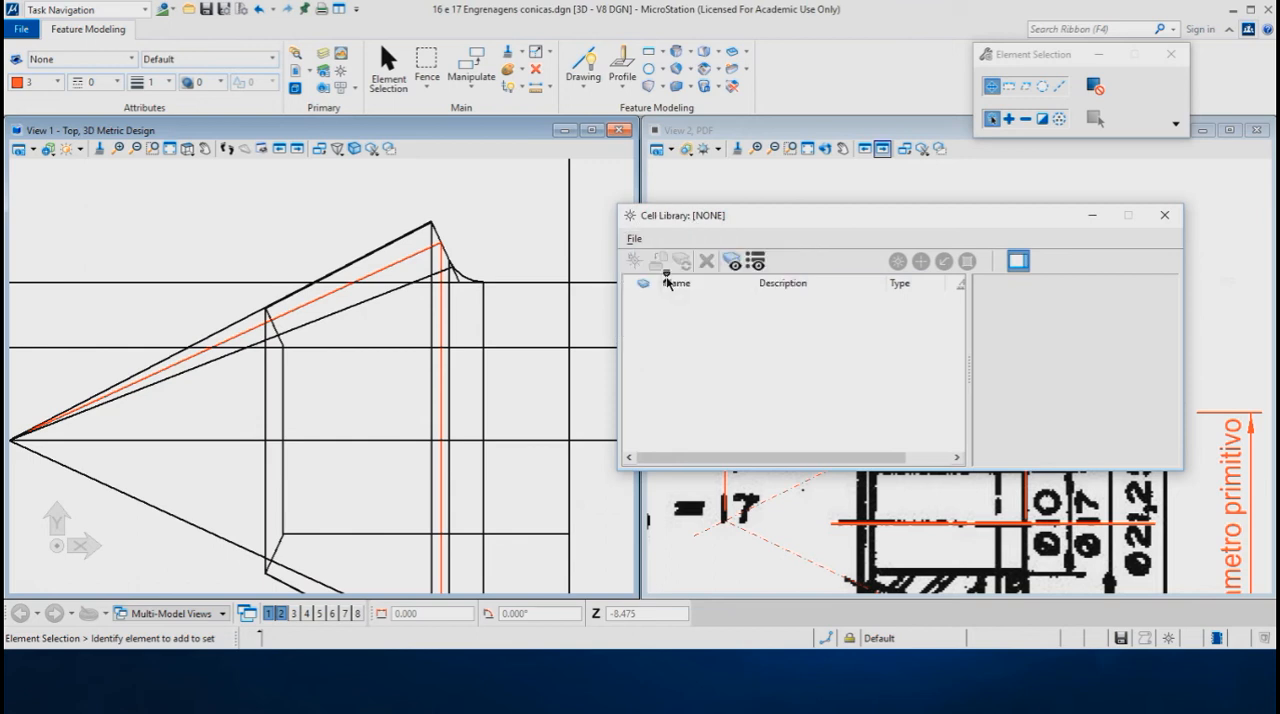
{"action": "left_click", "coordinate": [281, 113]}
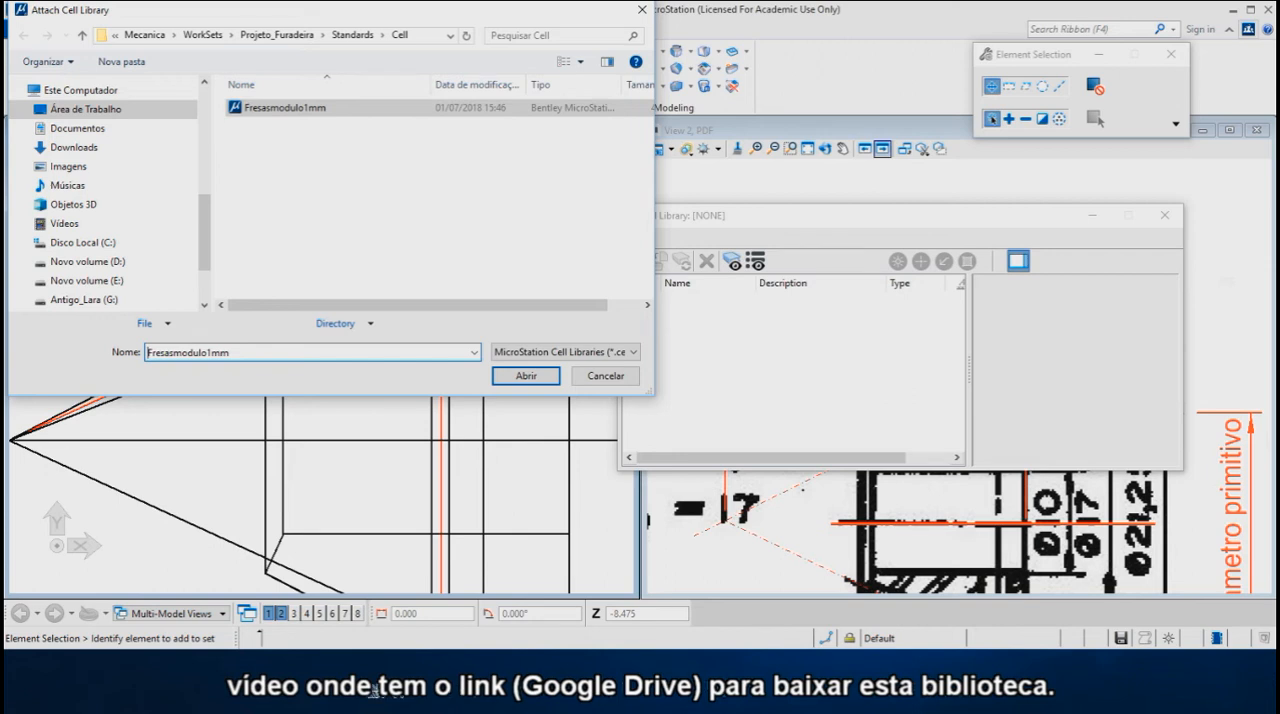
{"action": "left_click", "coordinate": [526, 376]}
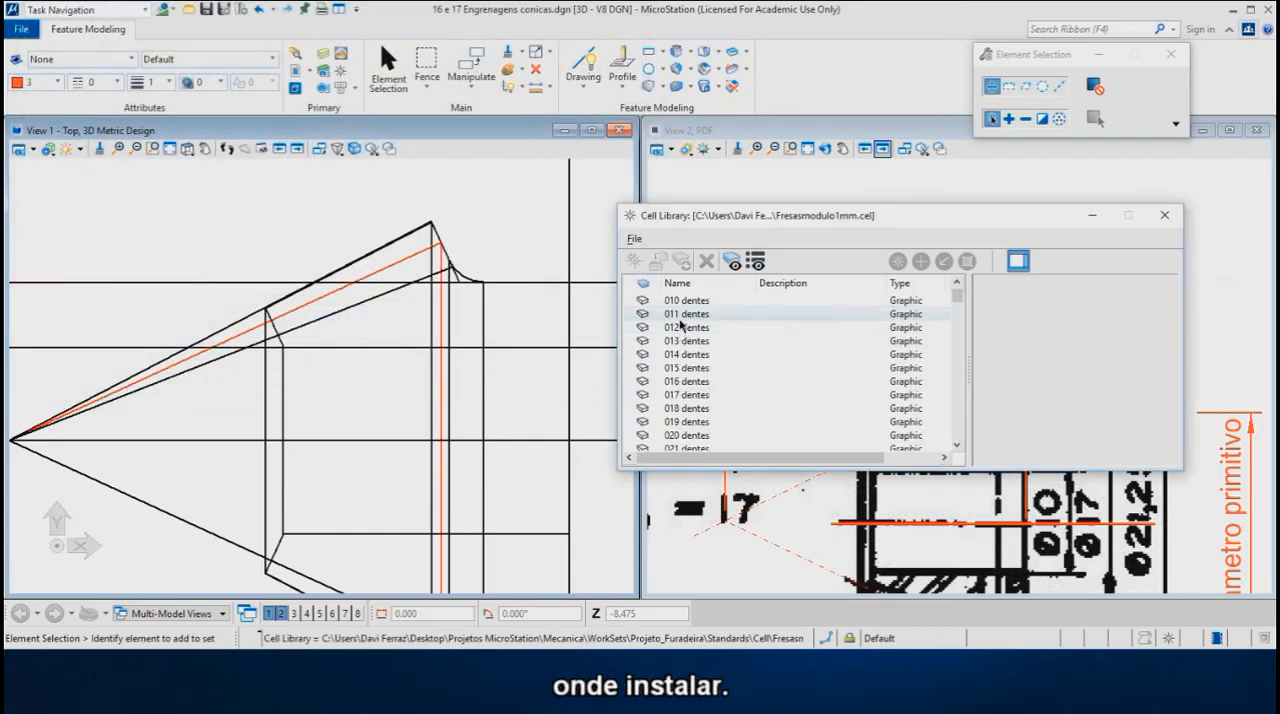
- Start placing the "017 dentes" cell with an active angle of 0° and X, Y and Z scales of 1.25
{"action": "left_click", "coordinate": [680, 395]}
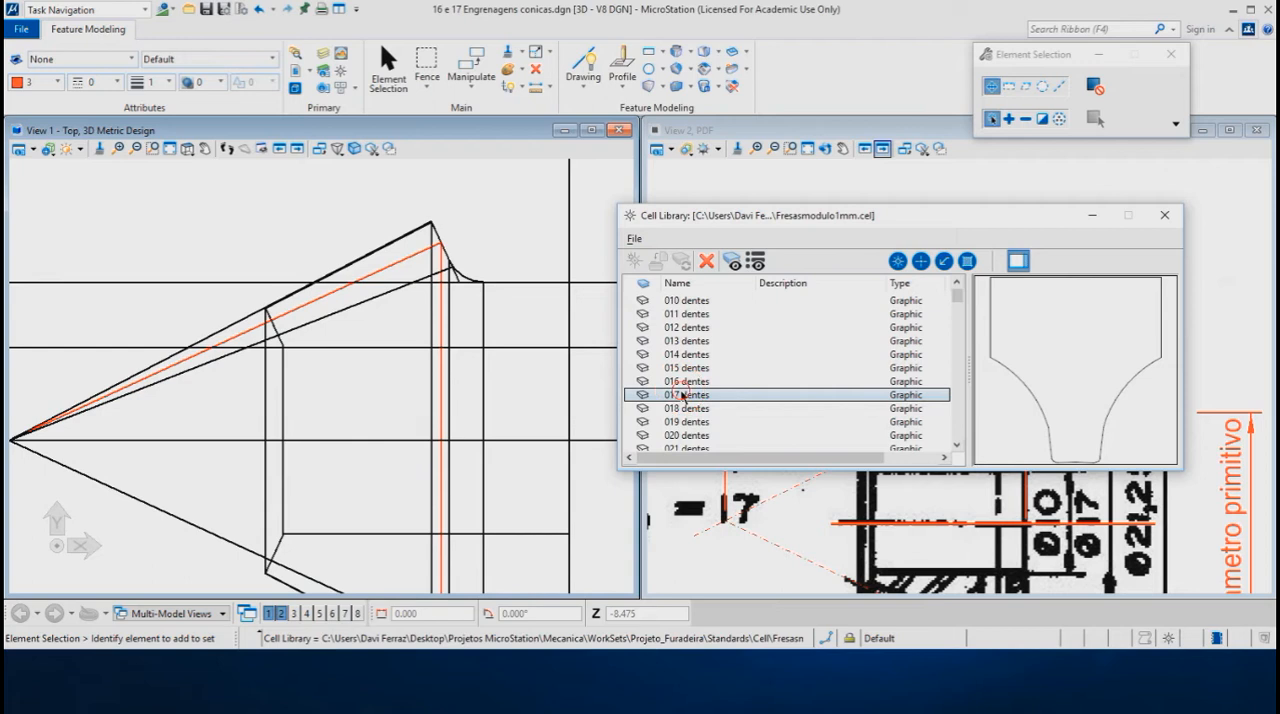
{"action": "double_click", "coordinate": [683, 395]}
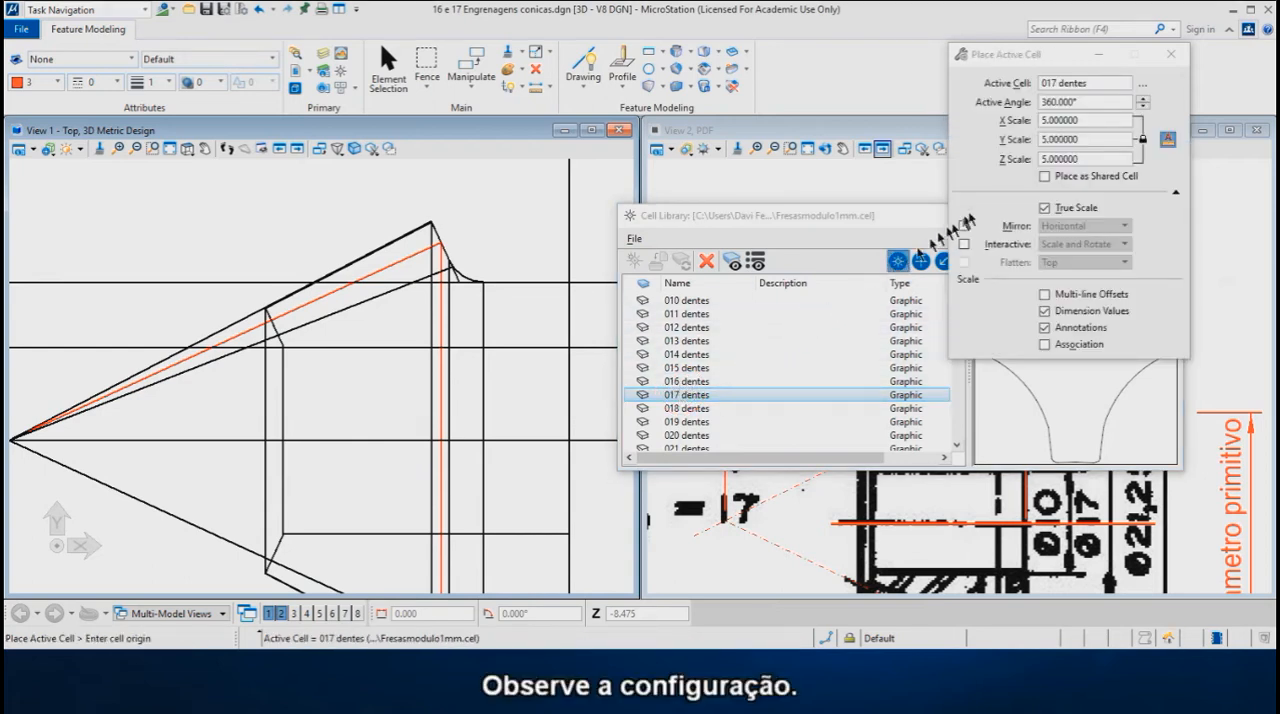
{"action": "left_click", "coordinate": [1084, 104]}
{"action": "type", "text": "0"}
{"action": "key", "text": "Return"}
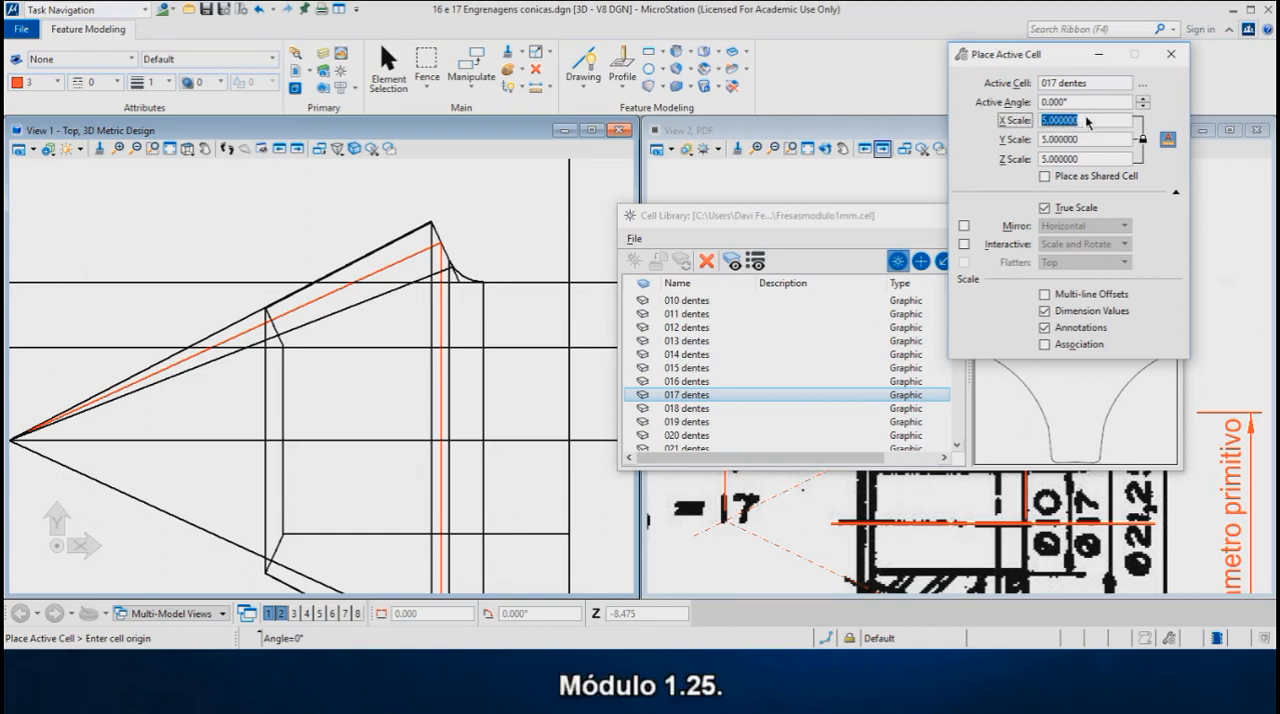
{"action": "type", "text": "1."}
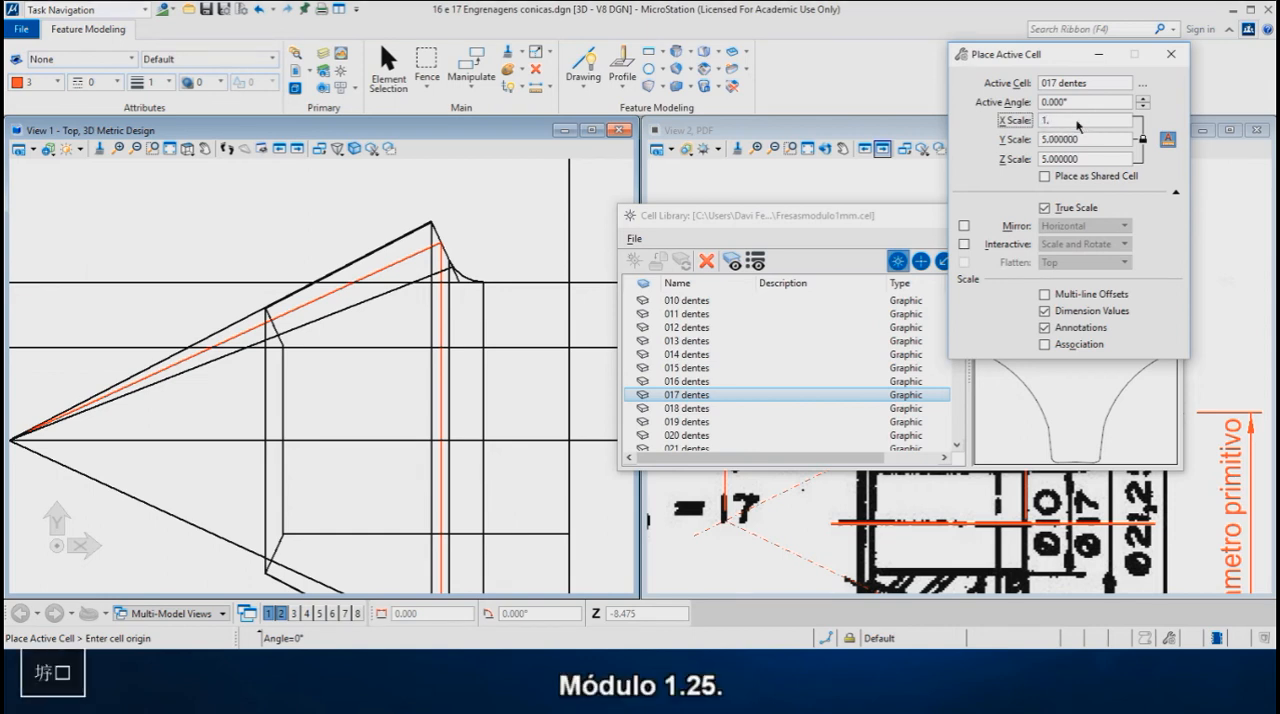
{"action": "type", "text": "25"}
{"action": "left_click", "coordinate": [1070, 140]}
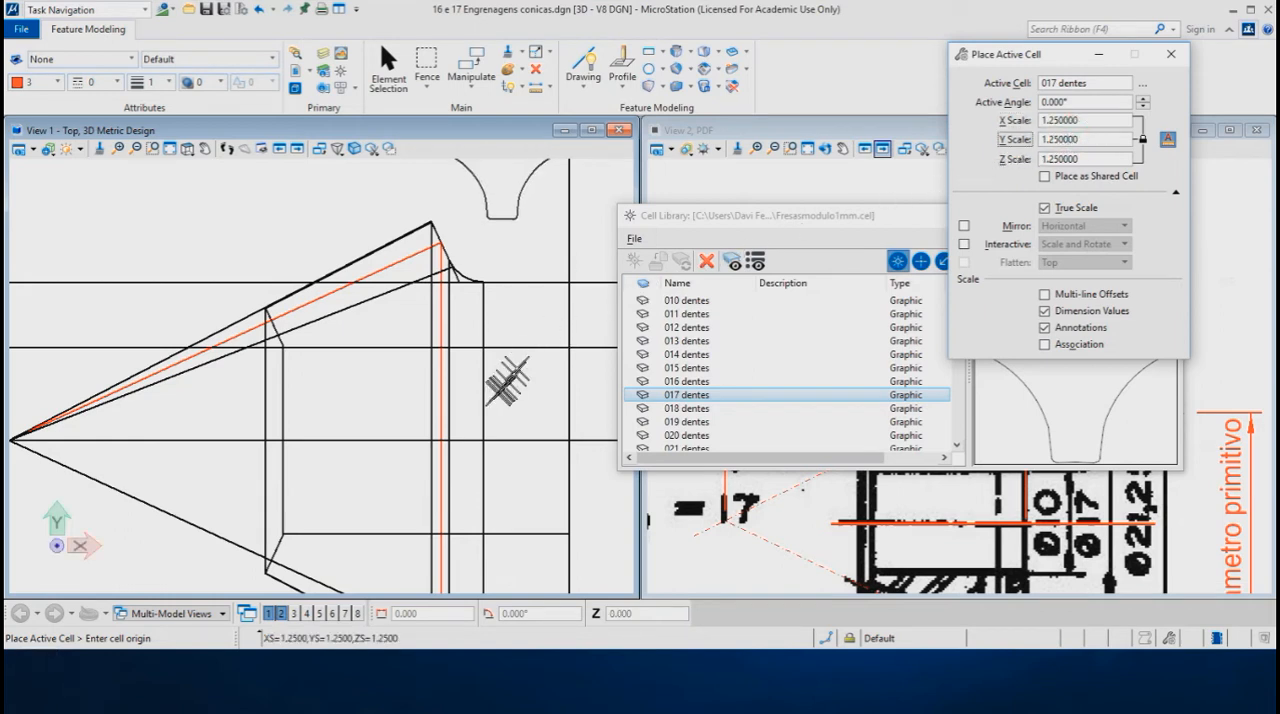
- Place the tooth profile cell at the centre of the pitch diameter on the gear axis and end the placement
{"action": "left_click", "coordinate": [441, 436]}
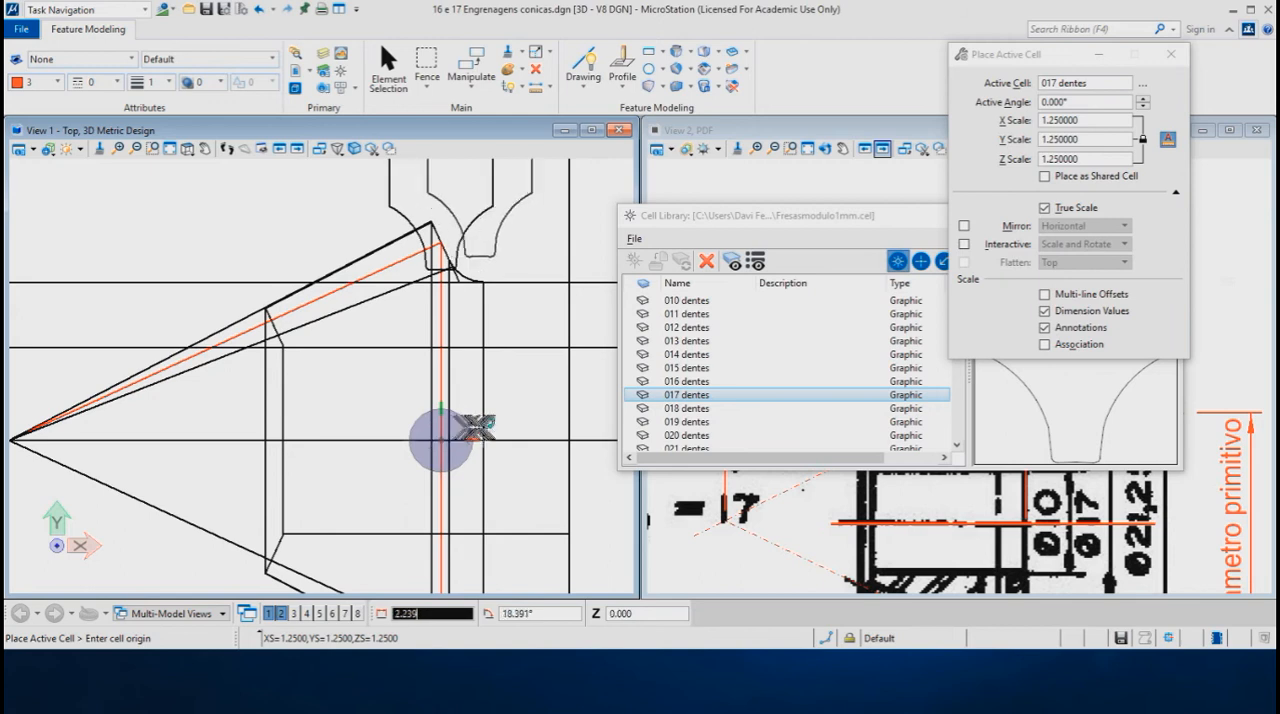
{"action": "key", "text": "Escape"}
{"action": "scroll", "coordinate": [423, 466], "scroll_direction": "down", "scroll_amount": 2}
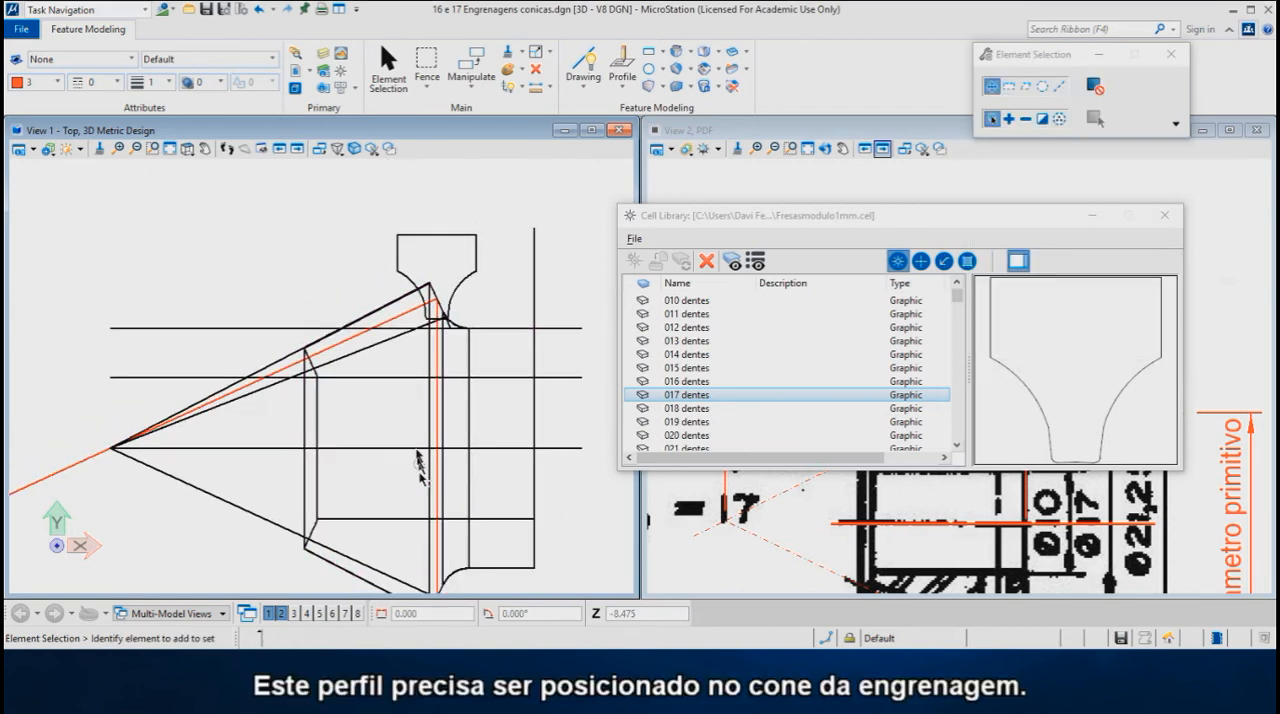
- Close the cell library and open View 3 for a rendered view of the gear beside the wireframe
{"action": "scroll", "coordinate": [466, 256], "scroll_direction": "up", "scroll_amount": 2}
{"action": "scroll", "coordinate": [492, 266], "scroll_direction": "up", "scroll_amount": 1}
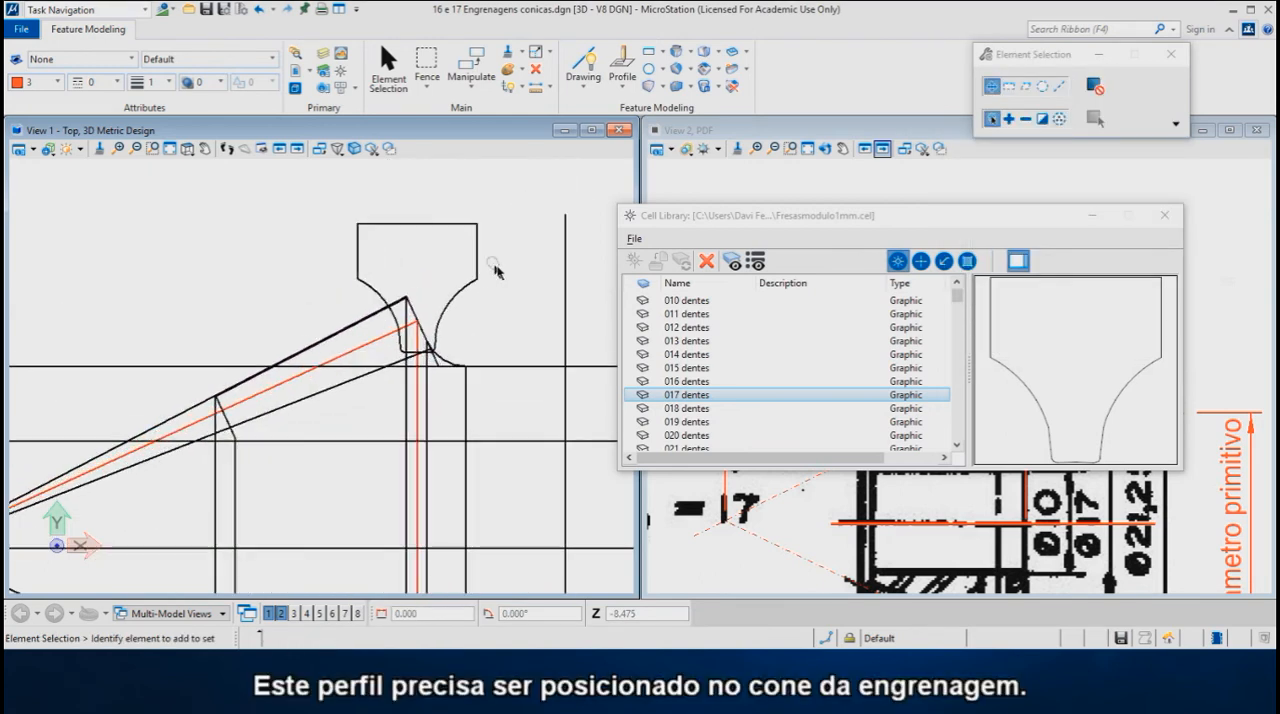
{"action": "scroll", "coordinate": [496, 267], "scroll_direction": "up", "scroll_amount": 1}
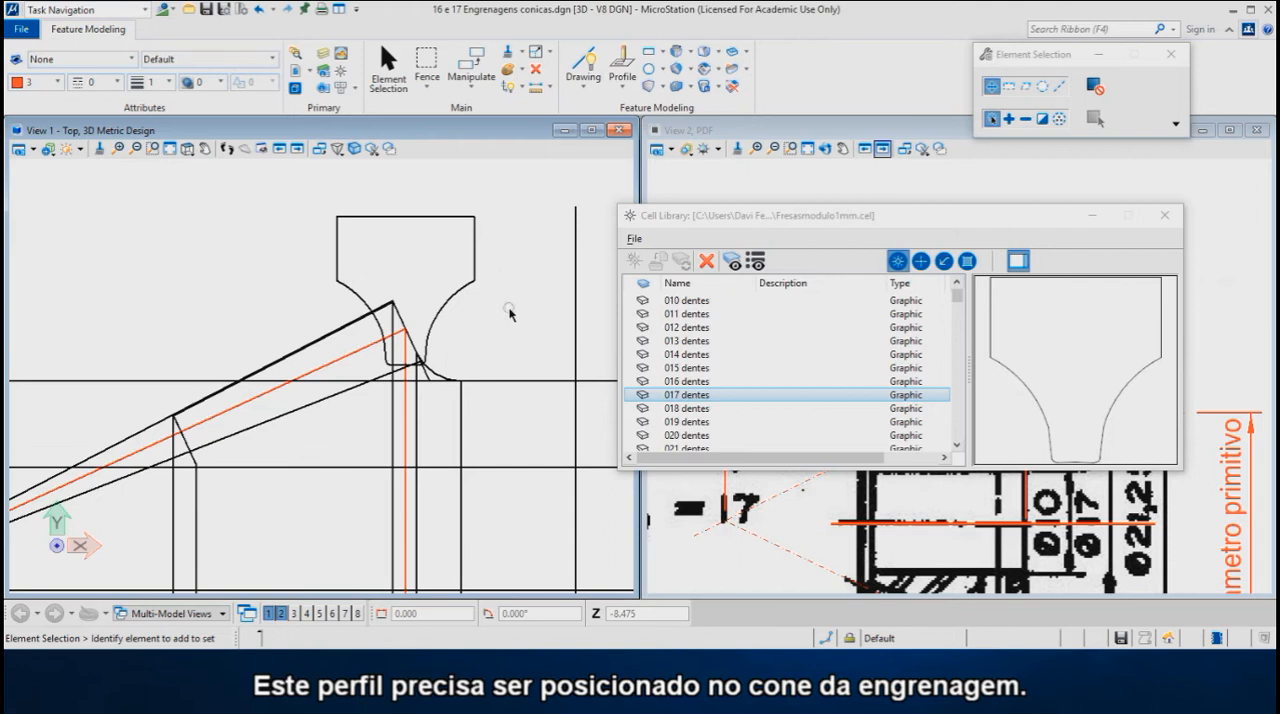
{"action": "left_click", "coordinate": [1163, 220]}
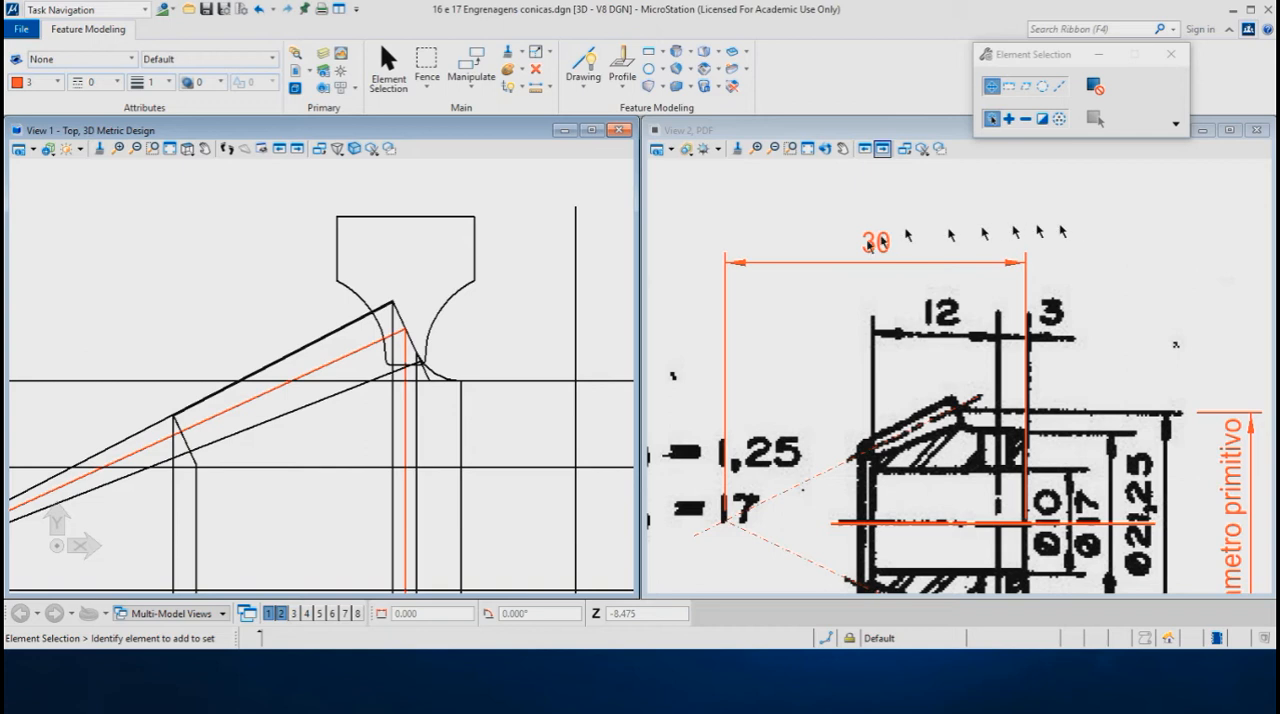
{"action": "left_click", "coordinate": [293, 614]}
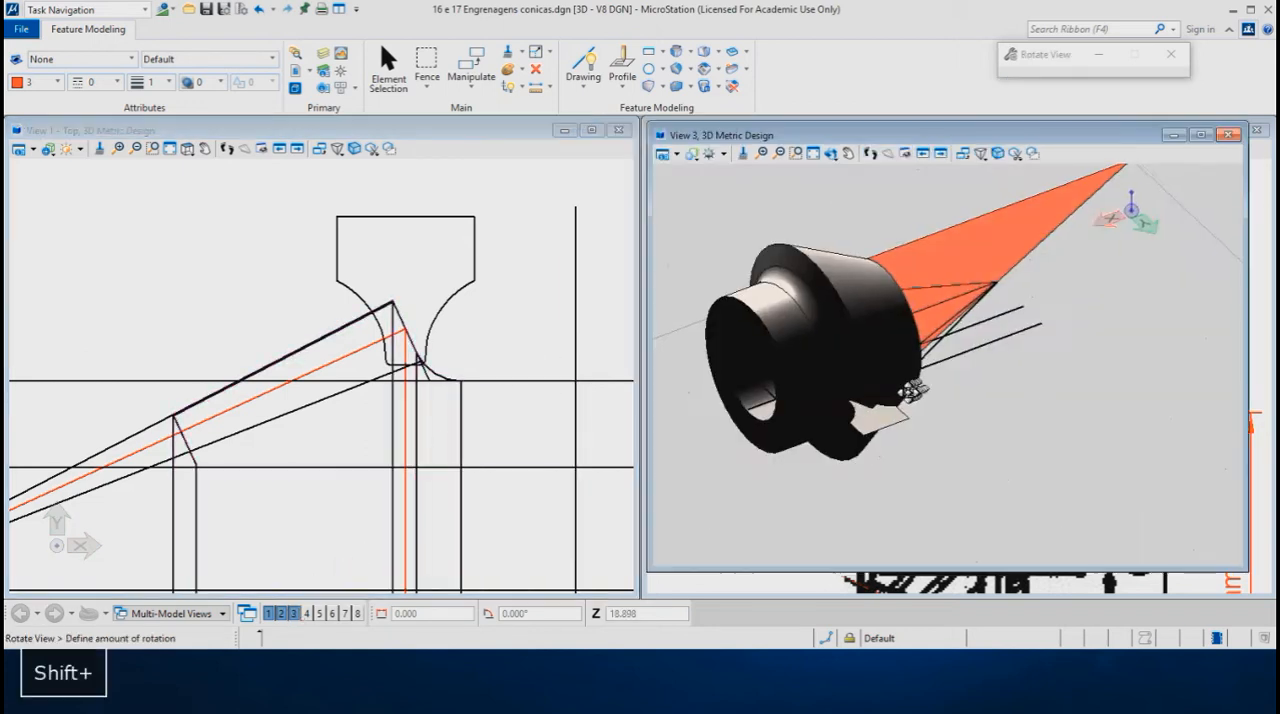
- Turn on Default Lighting in View 3 and orient the rendered gear so the tooth profile cell is clearly seen
{"action": "left_click", "coordinate": [725, 160]}
{"action": "left_click", "coordinate": [717, 180]}
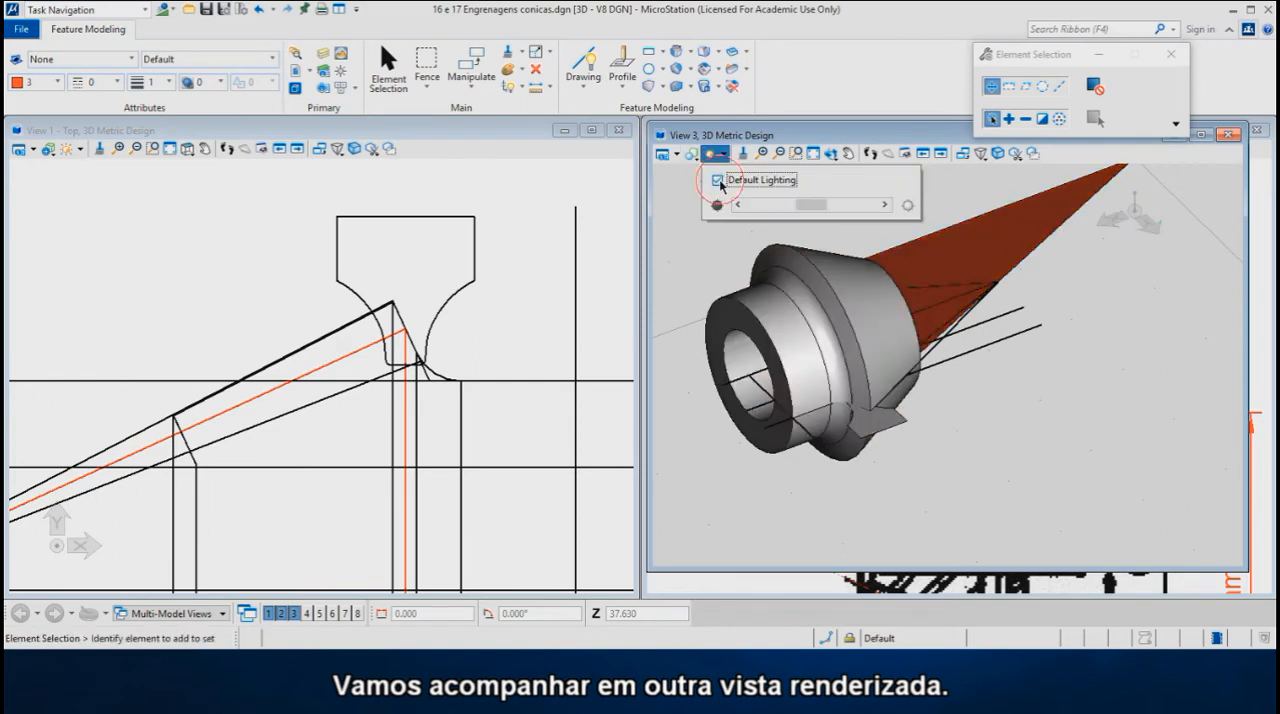
{"action": "scroll", "coordinate": [815, 362], "scroll_direction": "up", "scroll_amount": 3}
{"action": "middle_click_drag", "start_coordinate": [956, 415], "coordinate": [957, 446], "text": "shift"}
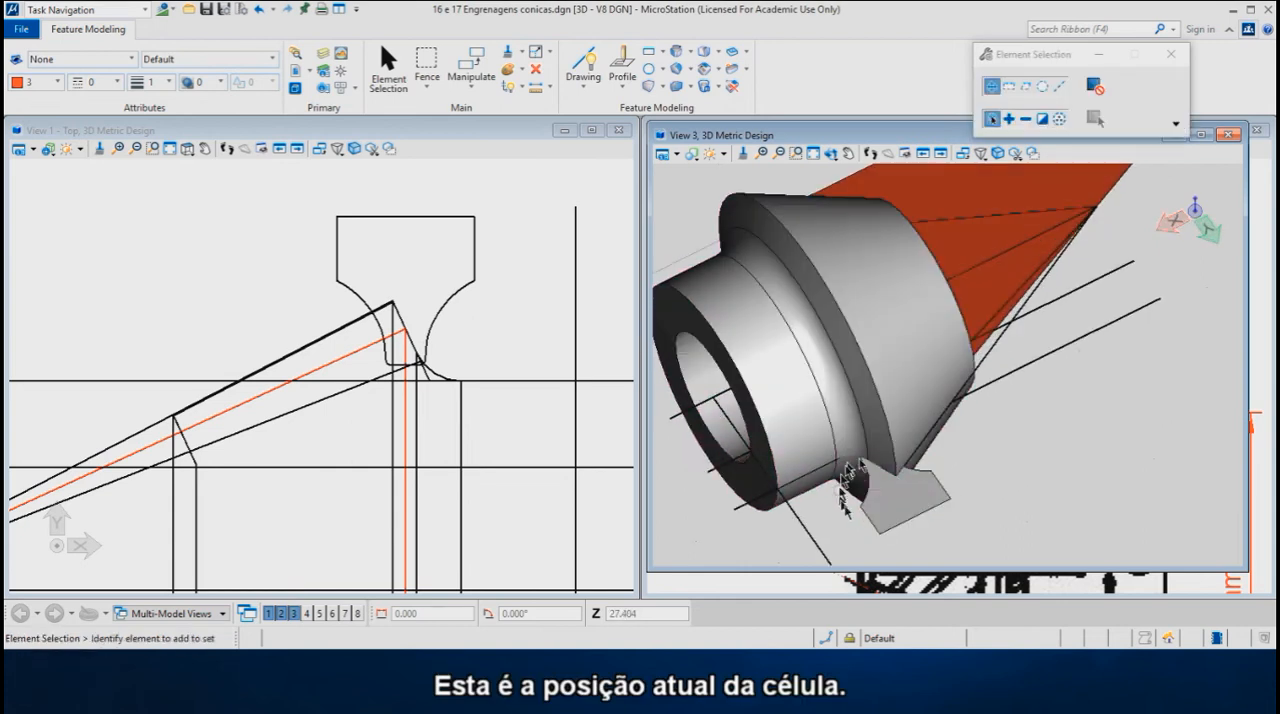
{"action": "middle_click_drag", "start_coordinate": [940, 567], "coordinate": [934, 506], "text": "shift"}
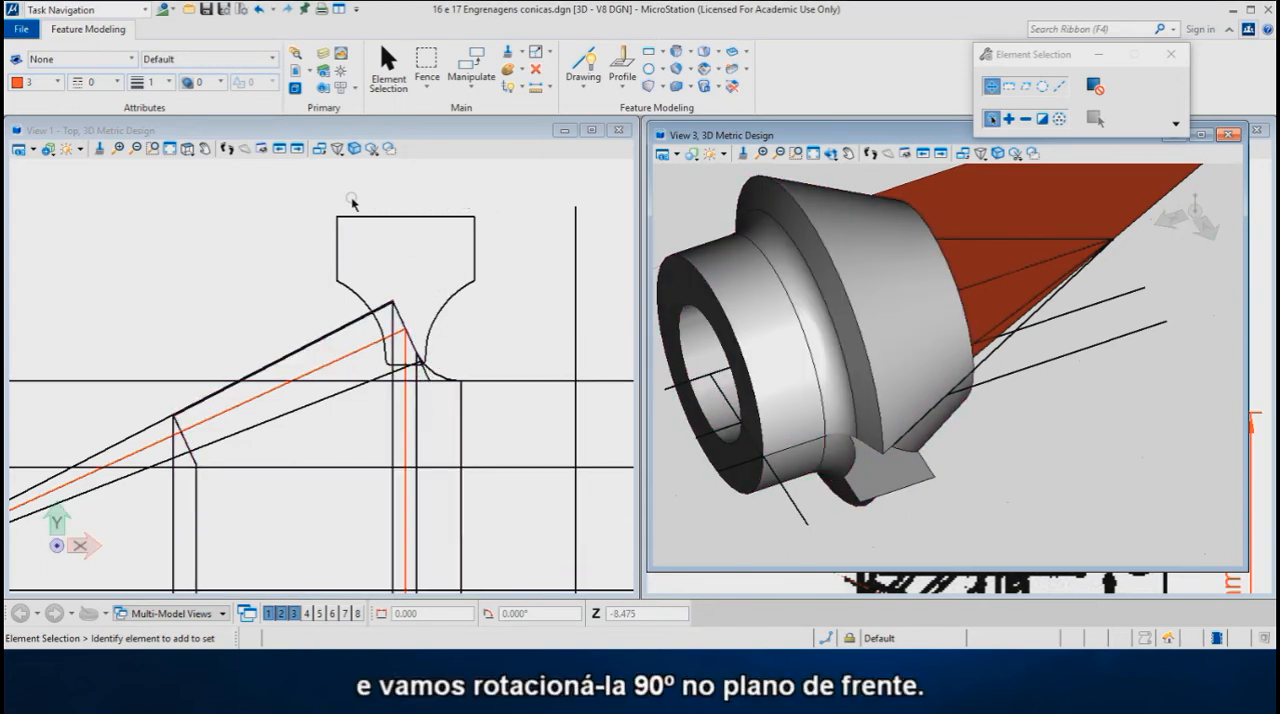
- Rotate the "017 dentes" tooth profile cell by an active angle of 90° about its element center in the front plane
{"action": "left_click", "coordinate": [309, 131]}
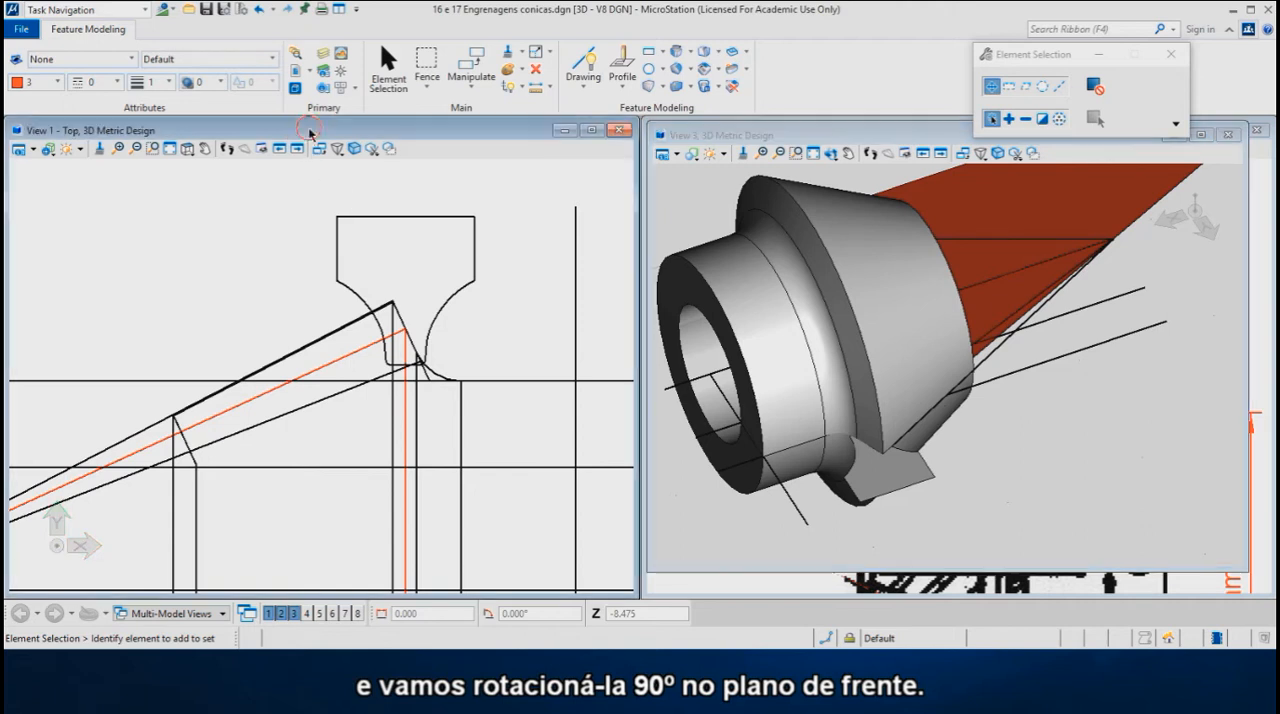
{"action": "right_click", "coordinate": [243, 212]}
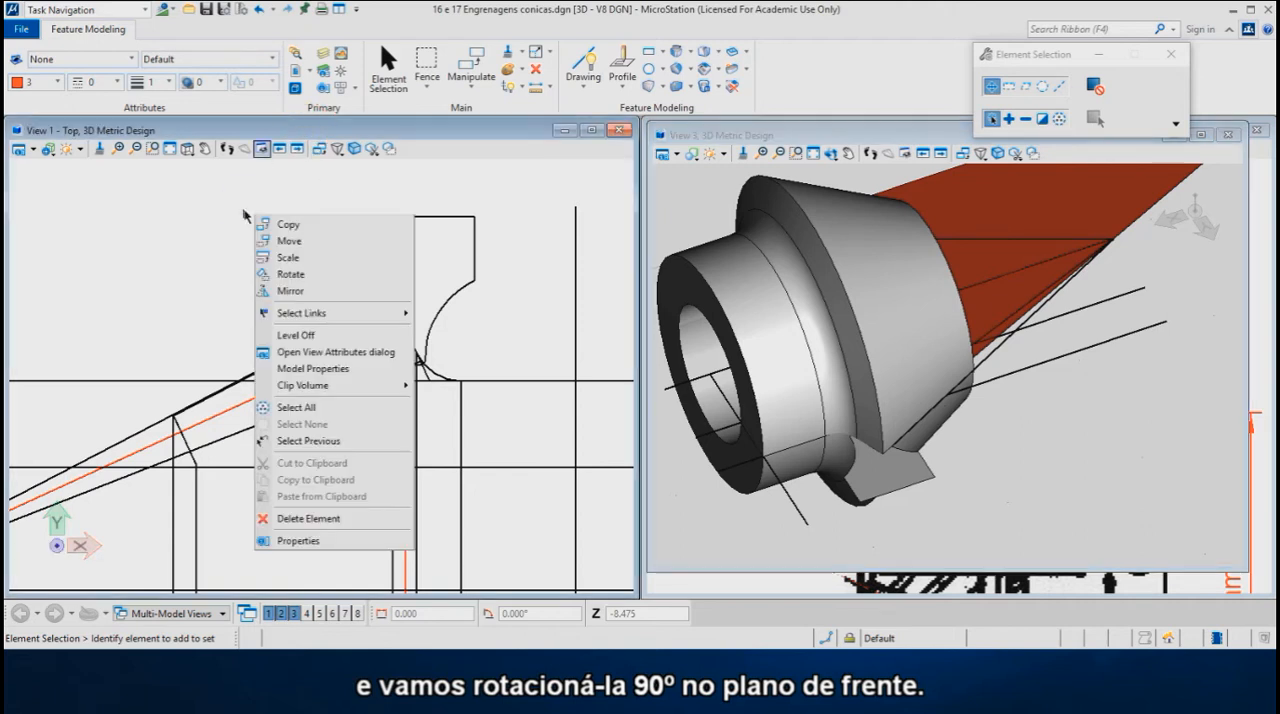
{"action": "left_click", "coordinate": [304, 284]}
{"action": "left_click", "coordinate": [301, 283]}
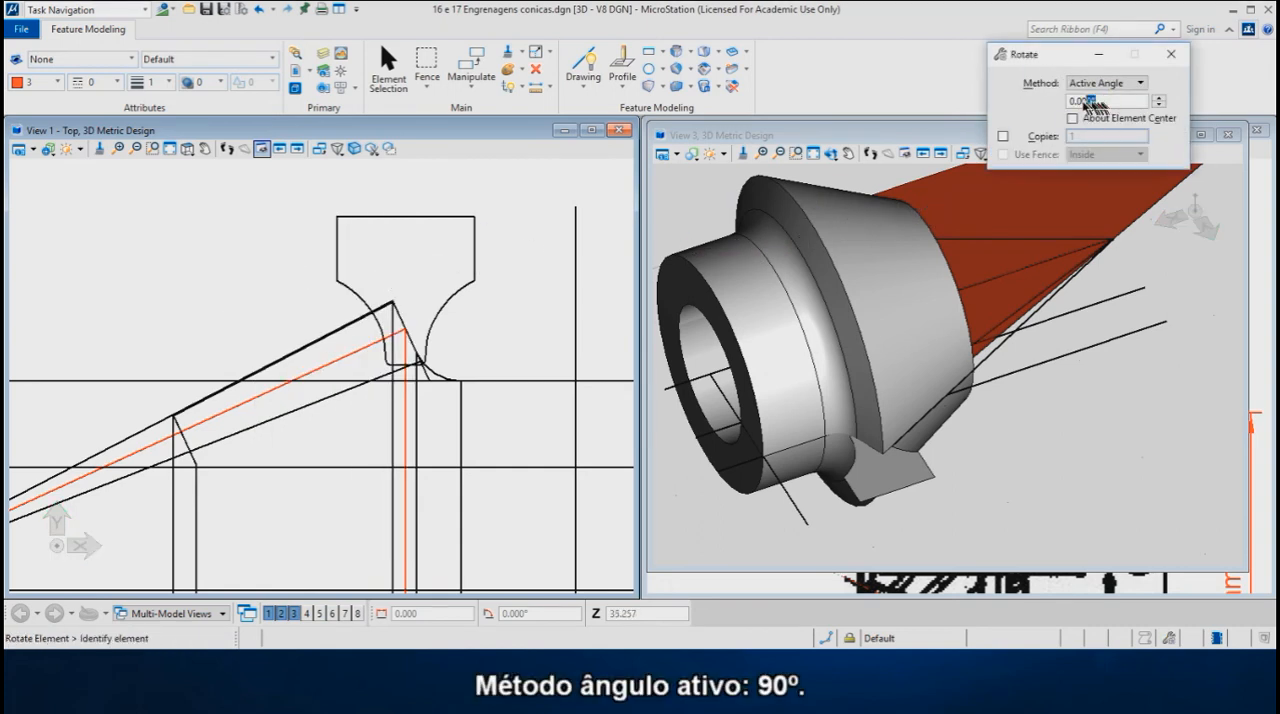
{"action": "left_click_drag", "start_coordinate": [1100, 102], "coordinate": [1064, 104]}
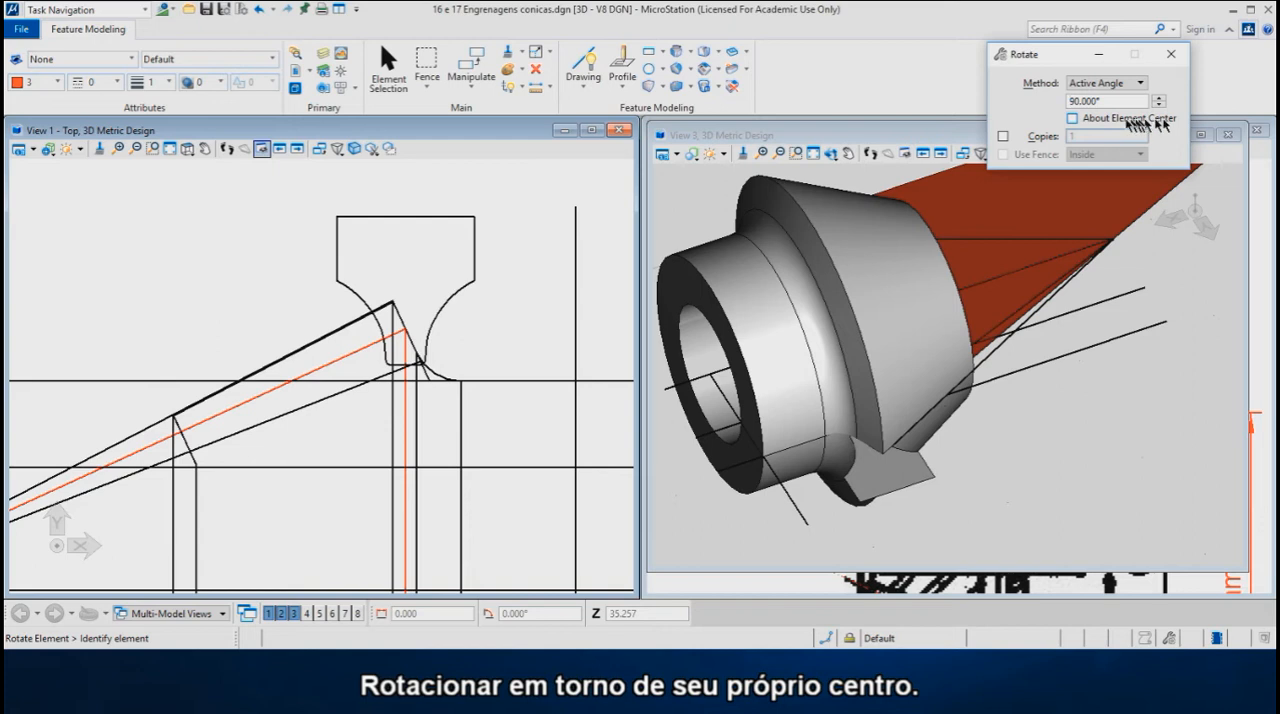
{"action": "left_click", "coordinate": [1072, 119]}
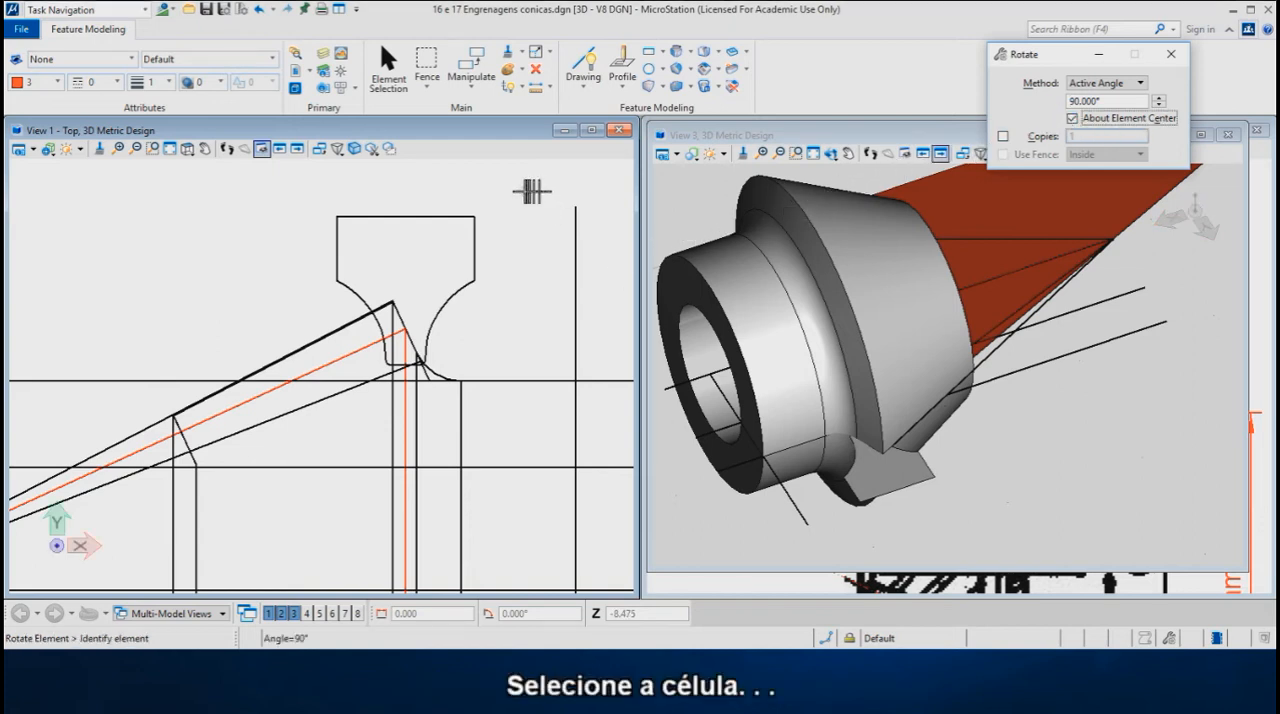
{"action": "left_click", "coordinate": [461, 216]}
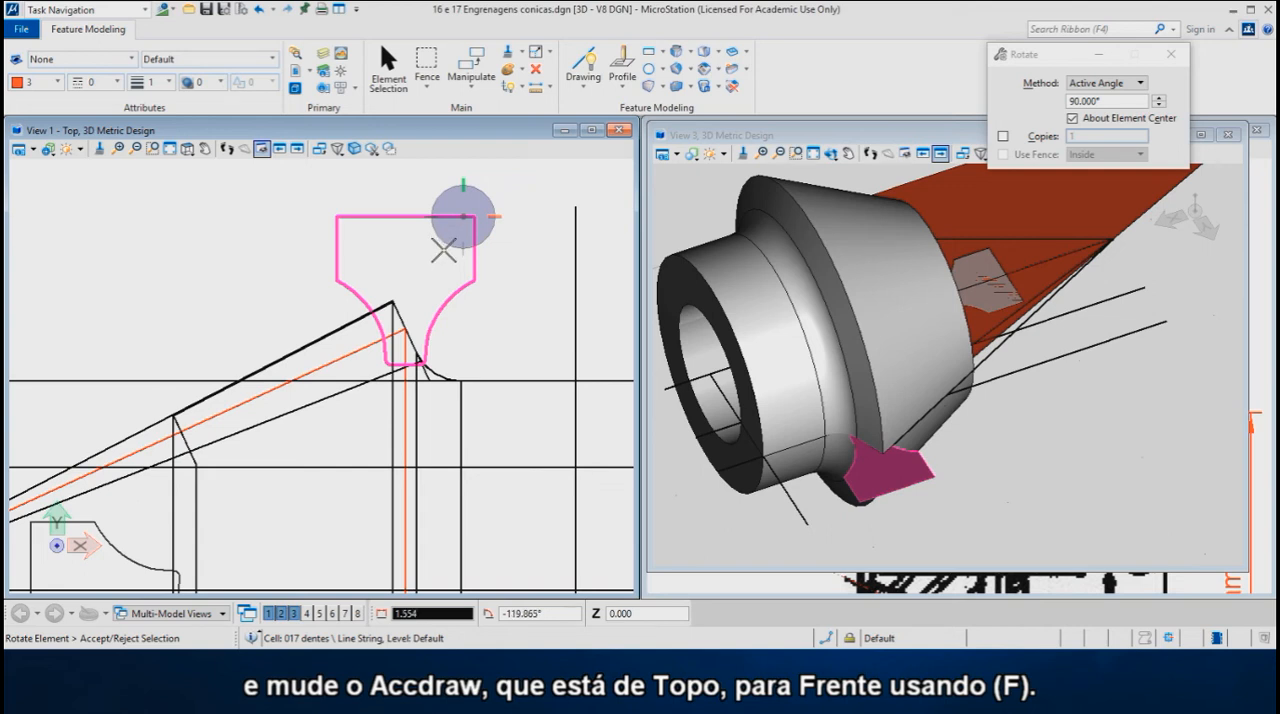
{"action": "key", "text": "f"}
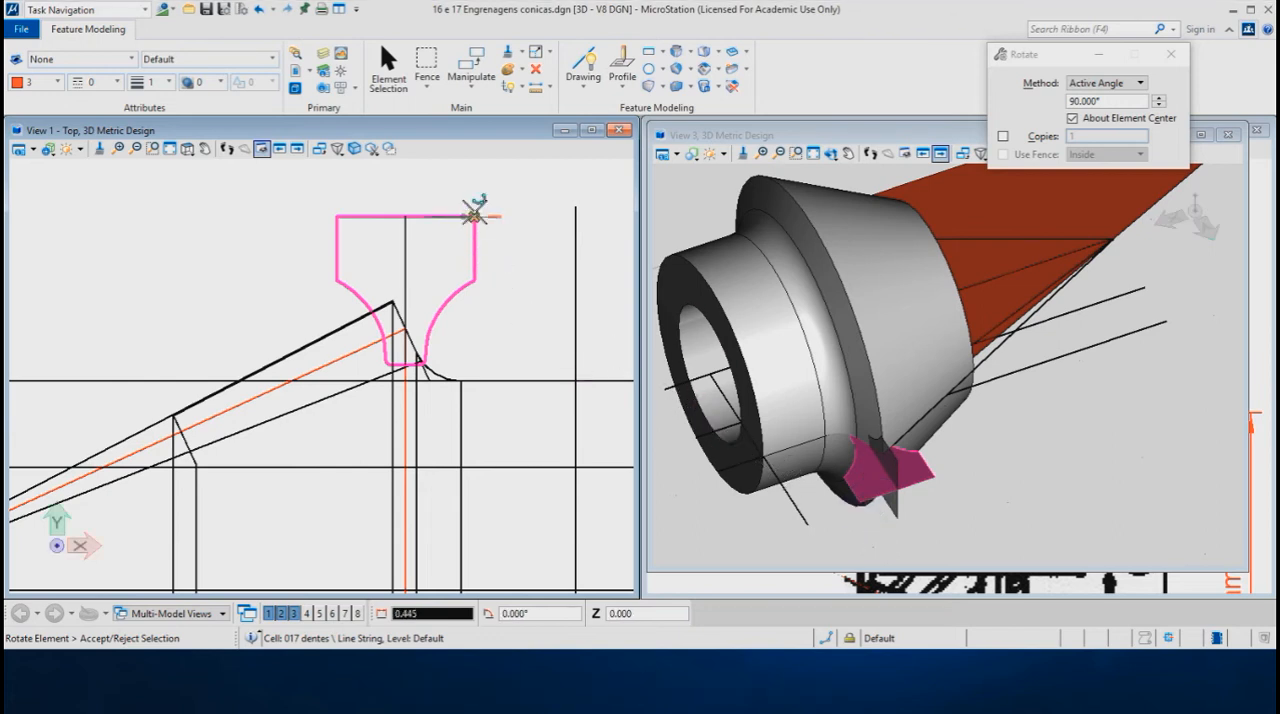
{"action": "left_click", "coordinate": [501, 262]}
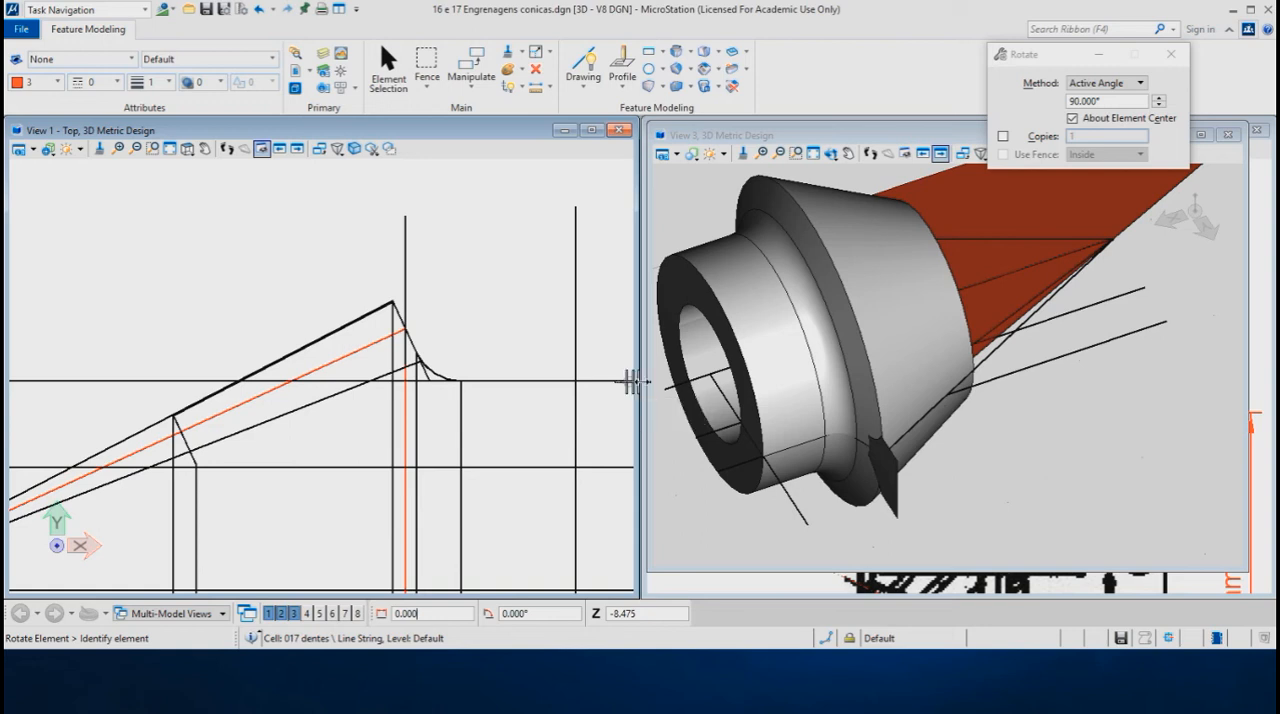
- Restart Rotate with the 3 points method and About Element Center turned off
{"action": "middle_click_drag", "start_coordinate": [800, 432], "coordinate": [974, 362], "text": "shift"}
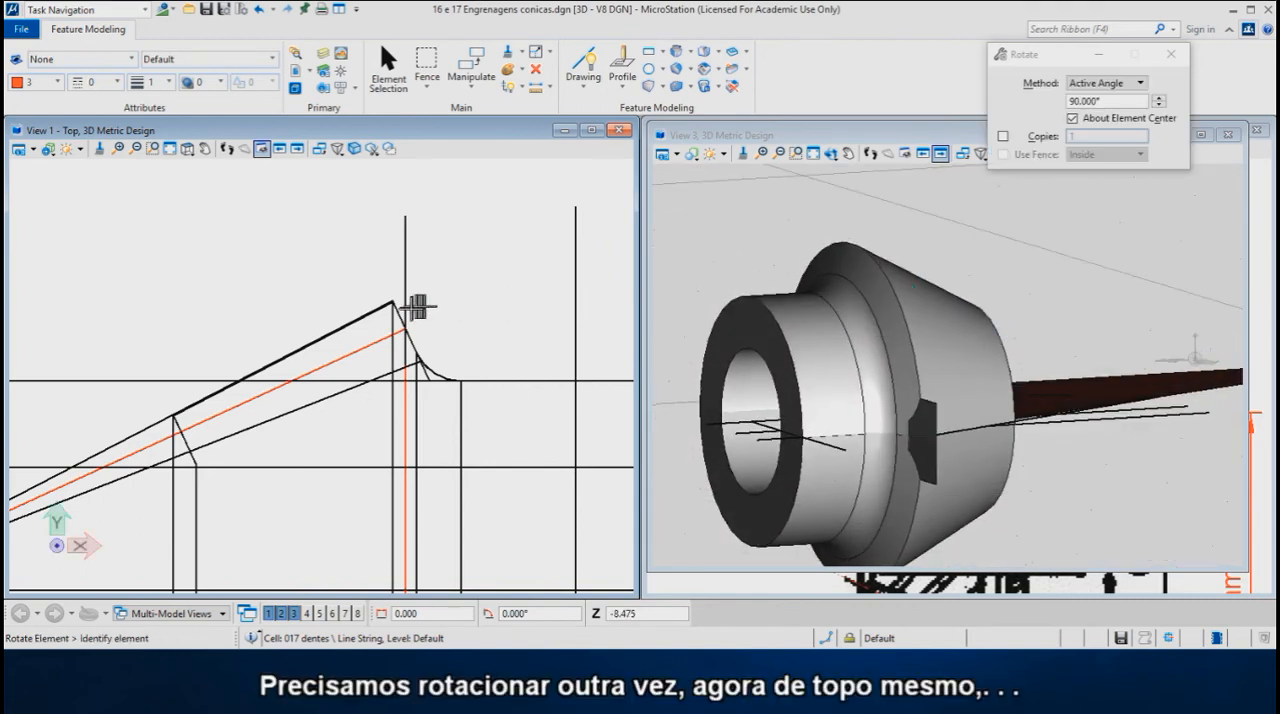
{"action": "scroll", "coordinate": [400, 300], "scroll_direction": "up", "scroll_amount": 4}
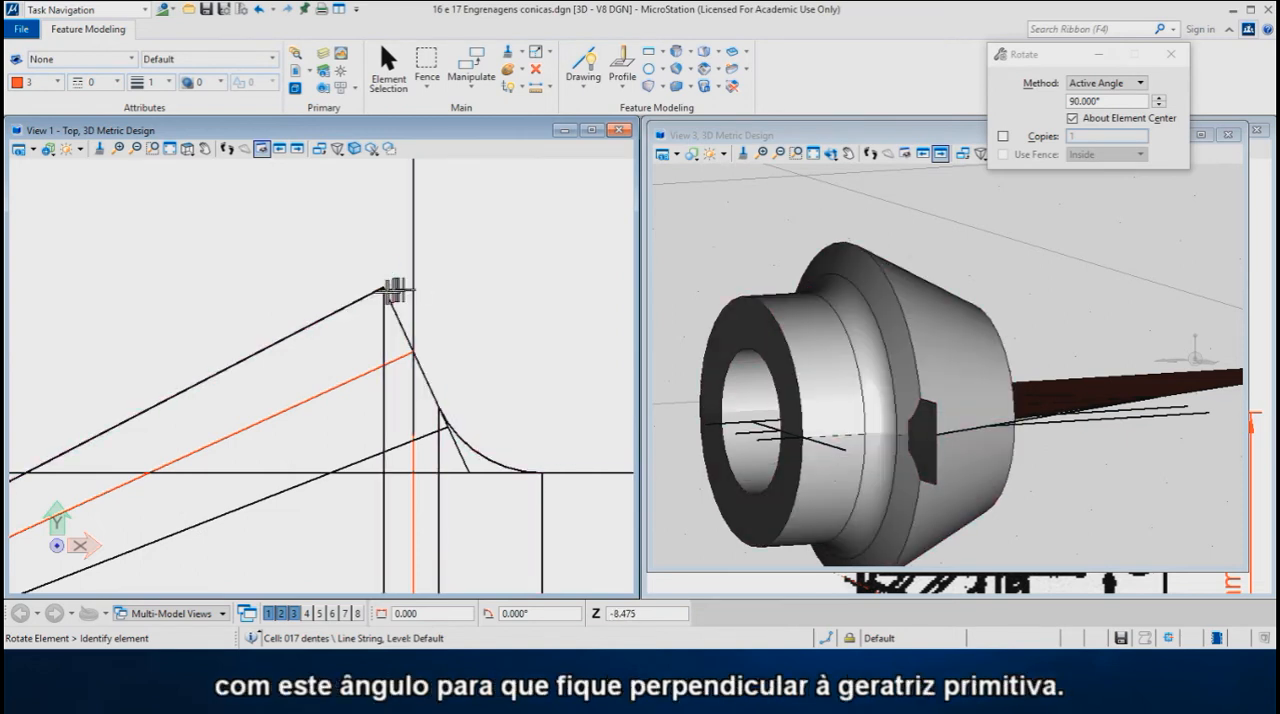
{"action": "scroll", "coordinate": [403, 394], "scroll_direction": "down", "scroll_amount": 2}
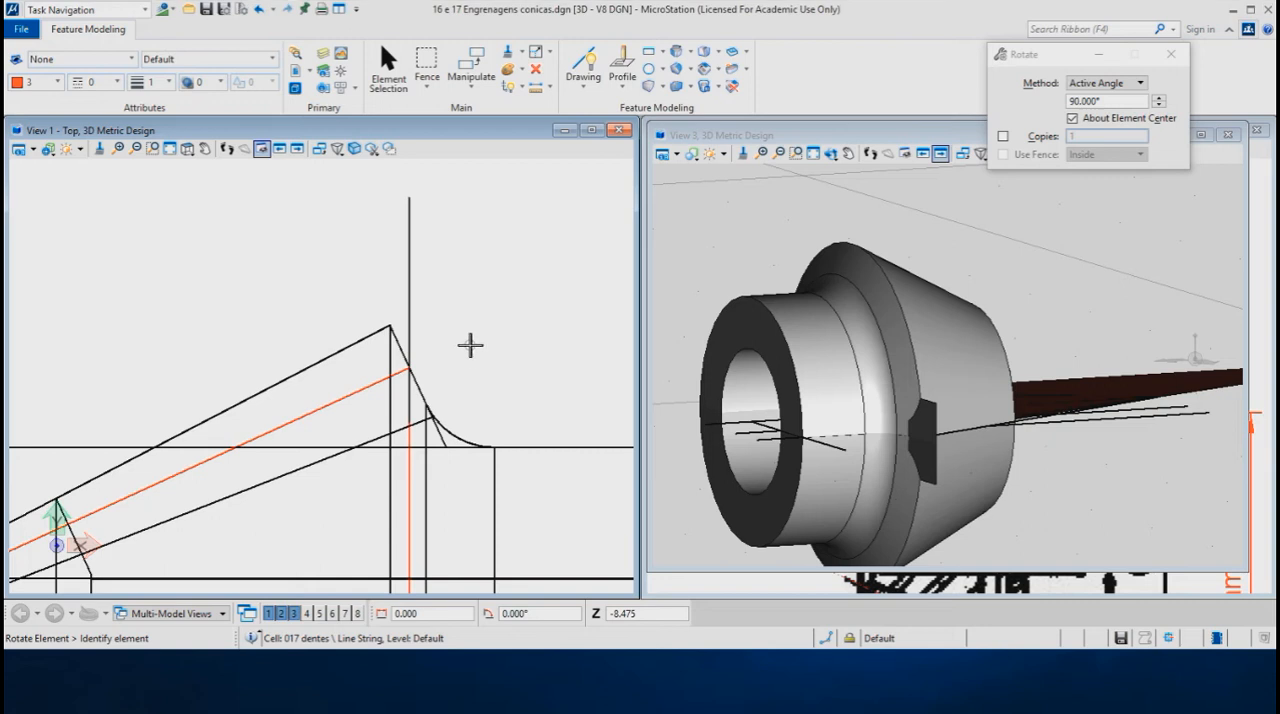
{"action": "right_click", "coordinate": [491, 219]}
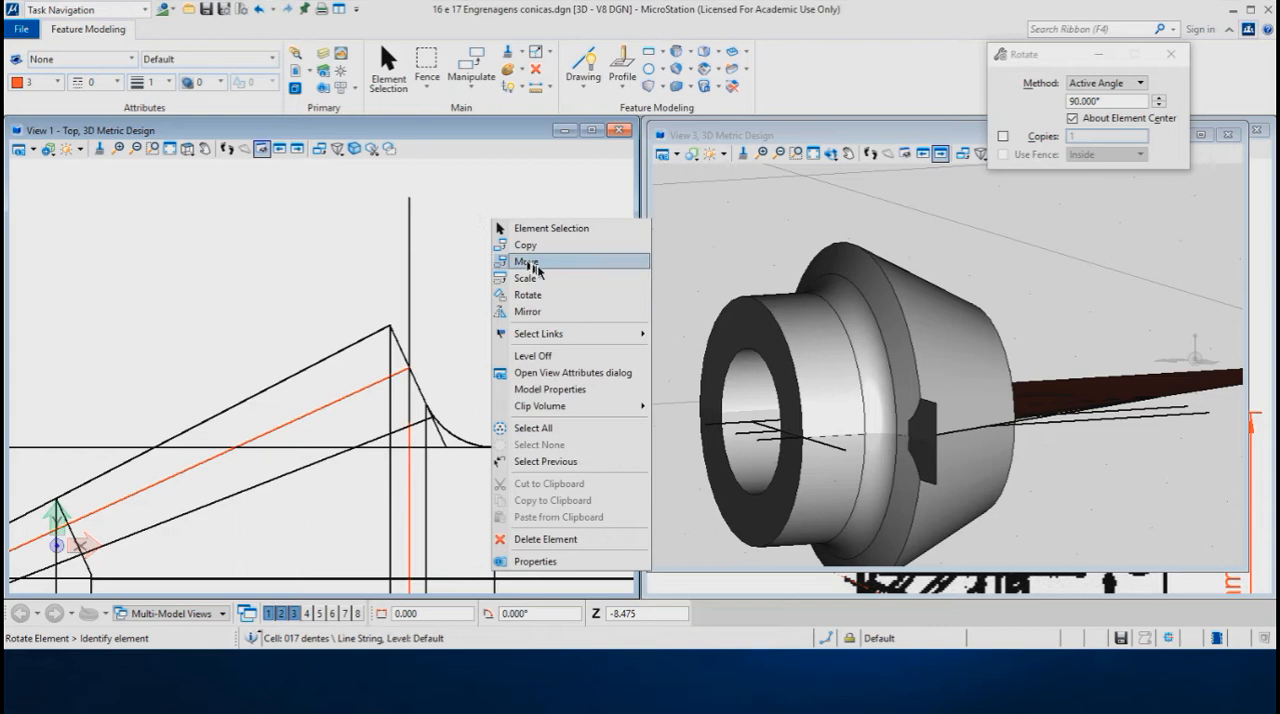
{"action": "left_click", "coordinate": [529, 296]}
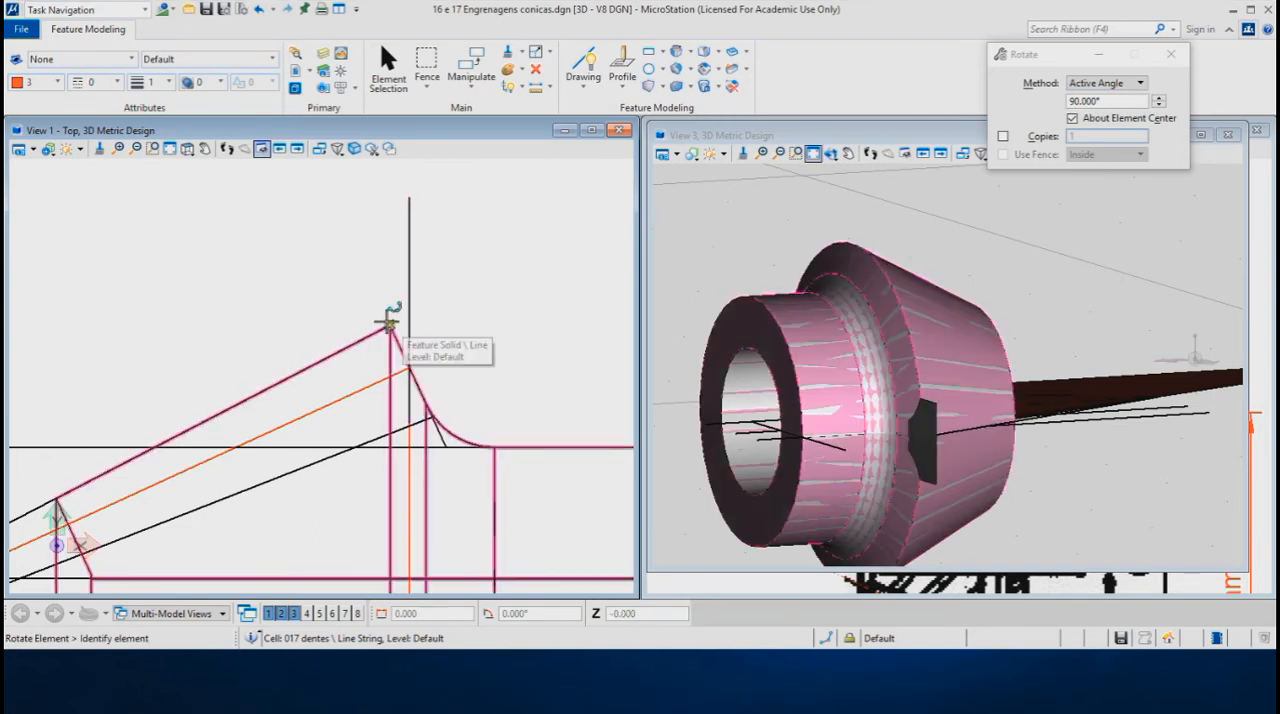
{"action": "left_click", "coordinate": [1113, 85]}
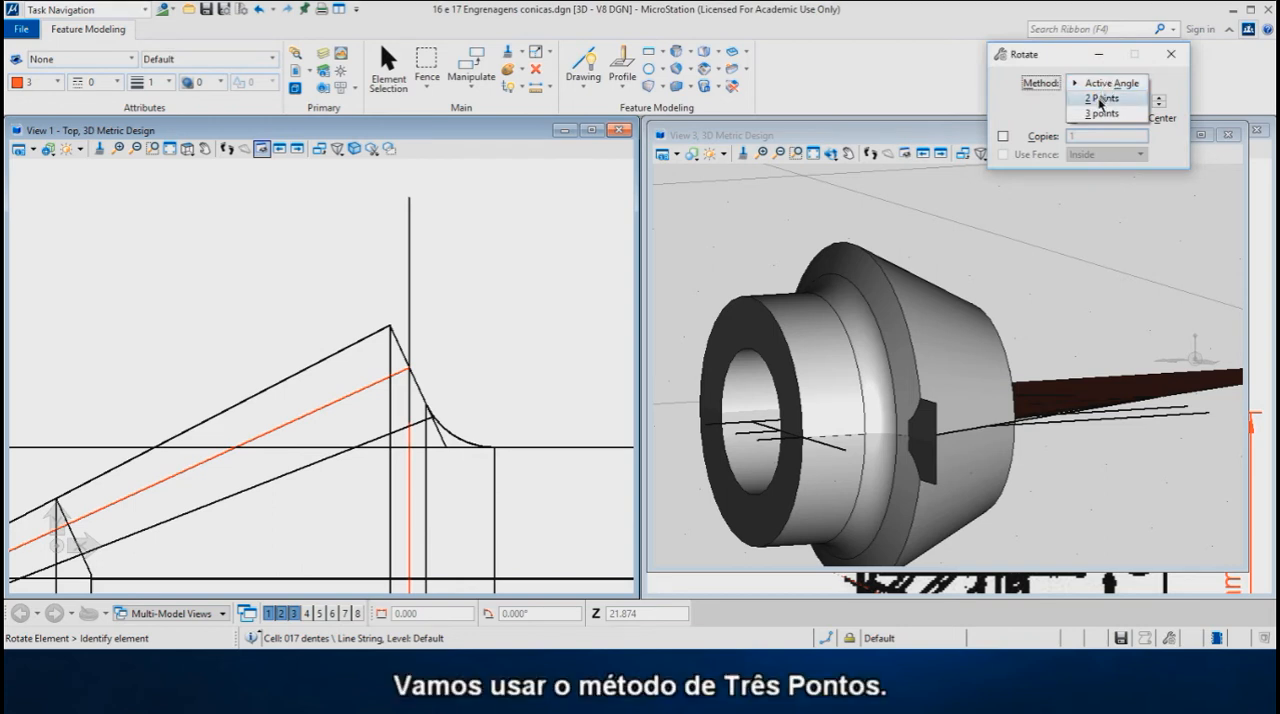
{"action": "left_click", "coordinate": [1103, 98]}
{"action": "left_click", "coordinate": [1103, 85]}
{"action": "left_click", "coordinate": [1103, 98]}
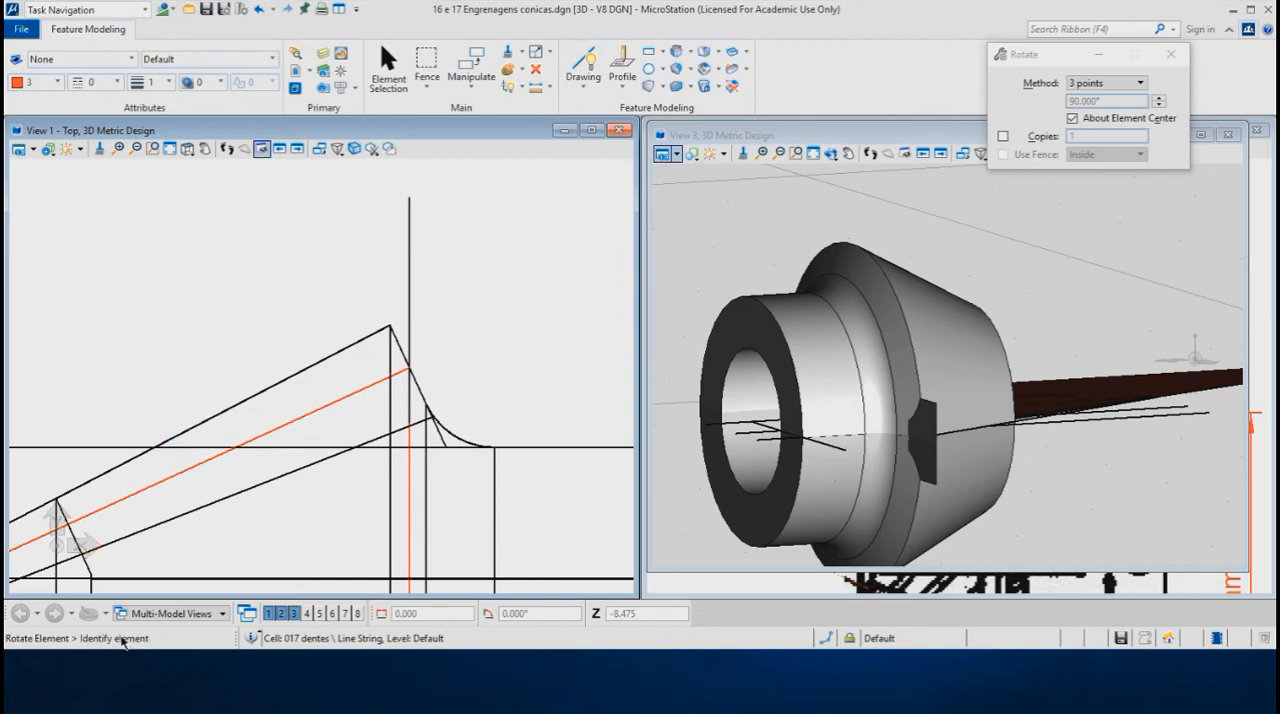
{"action": "left_click", "coordinate": [1073, 118]}
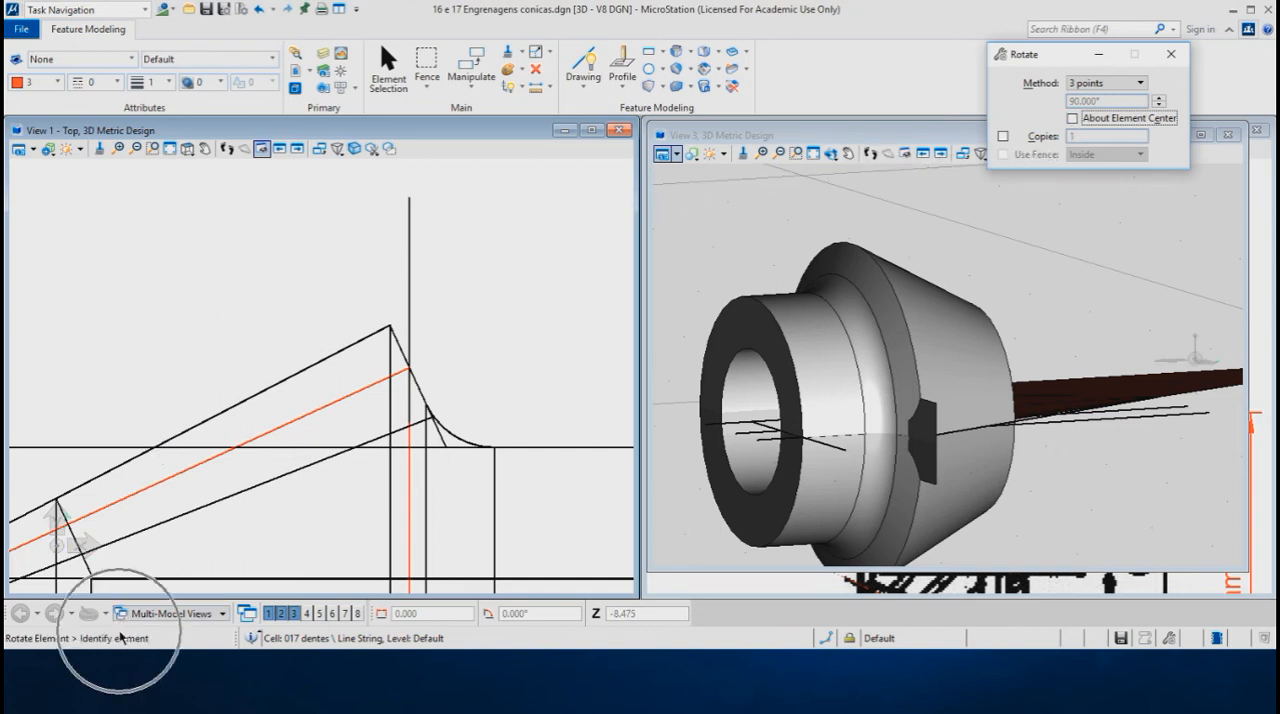
- Rotate the tooth profile cell about the outer end of the pitch generatrix, from vertical to the tip corner of the gear's back cone
{"action": "left_click", "coordinate": [408, 252]}
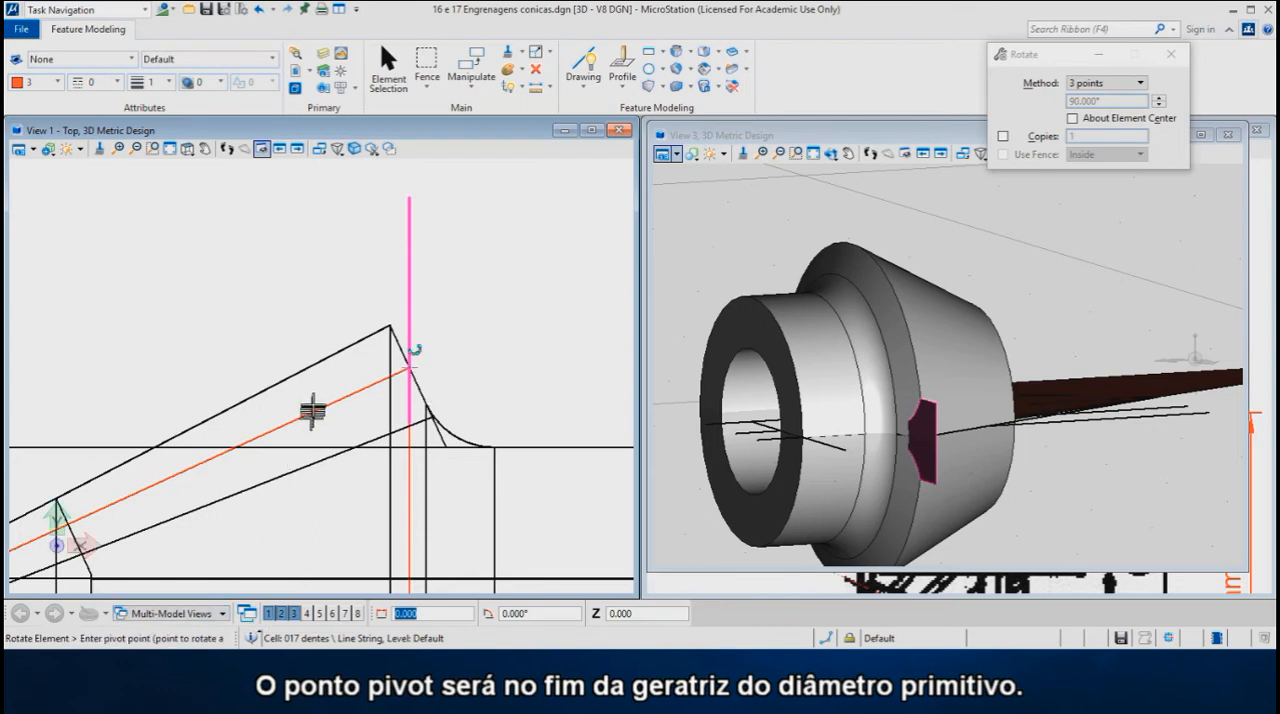
{"action": "left_click", "coordinate": [408, 368]}
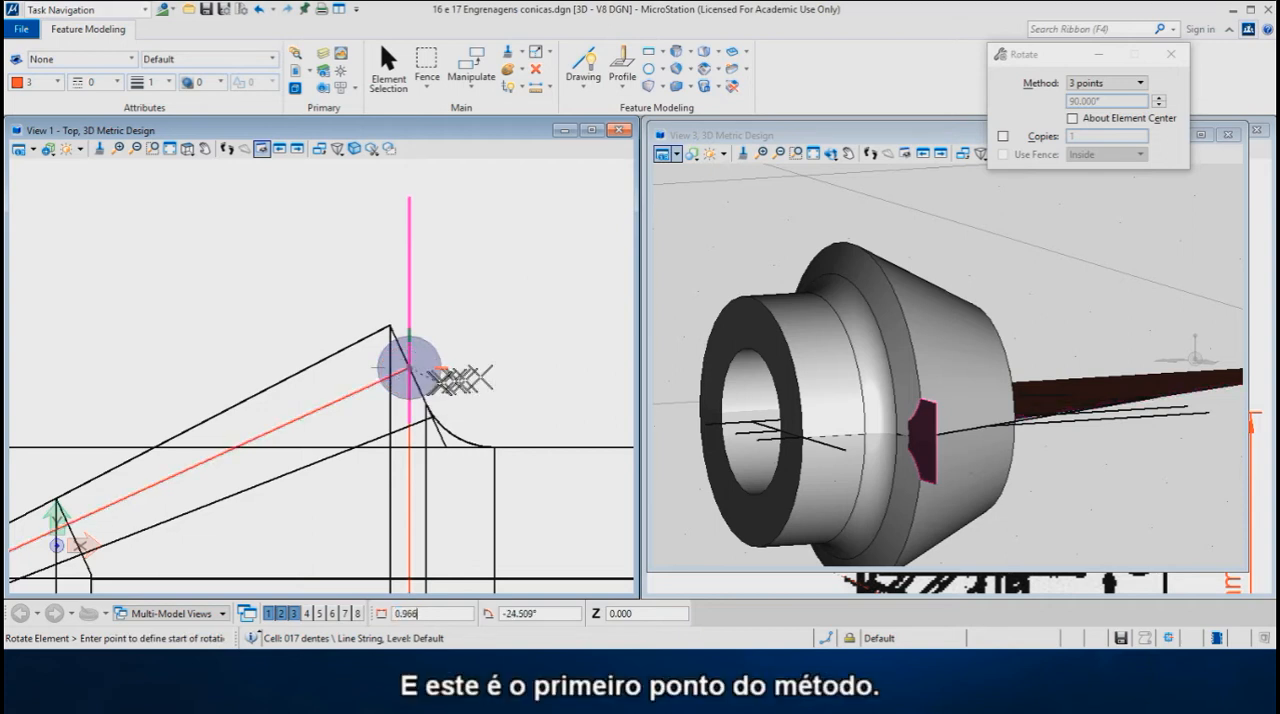
{"action": "scroll", "coordinate": [420, 428], "scroll_direction": "down", "scroll_amount": 1}
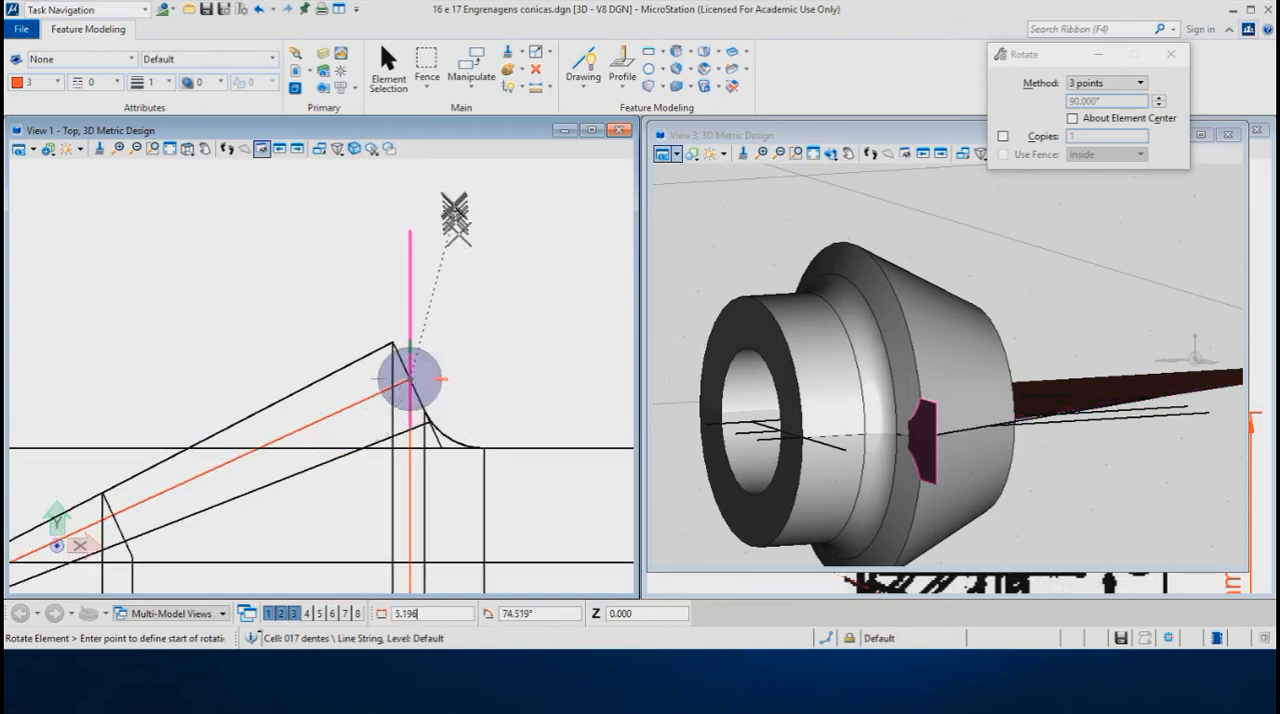
{"action": "left_click", "coordinate": [410, 176]}
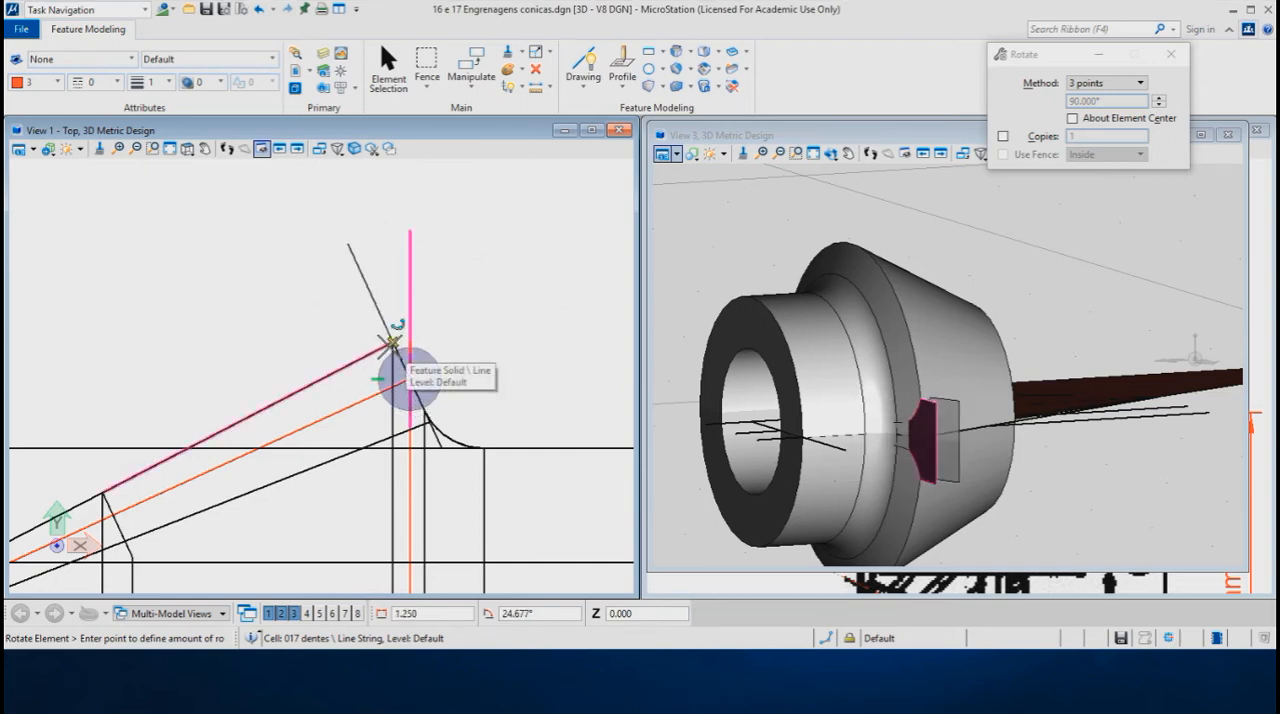
{"action": "left_click", "coordinate": [392, 343]}
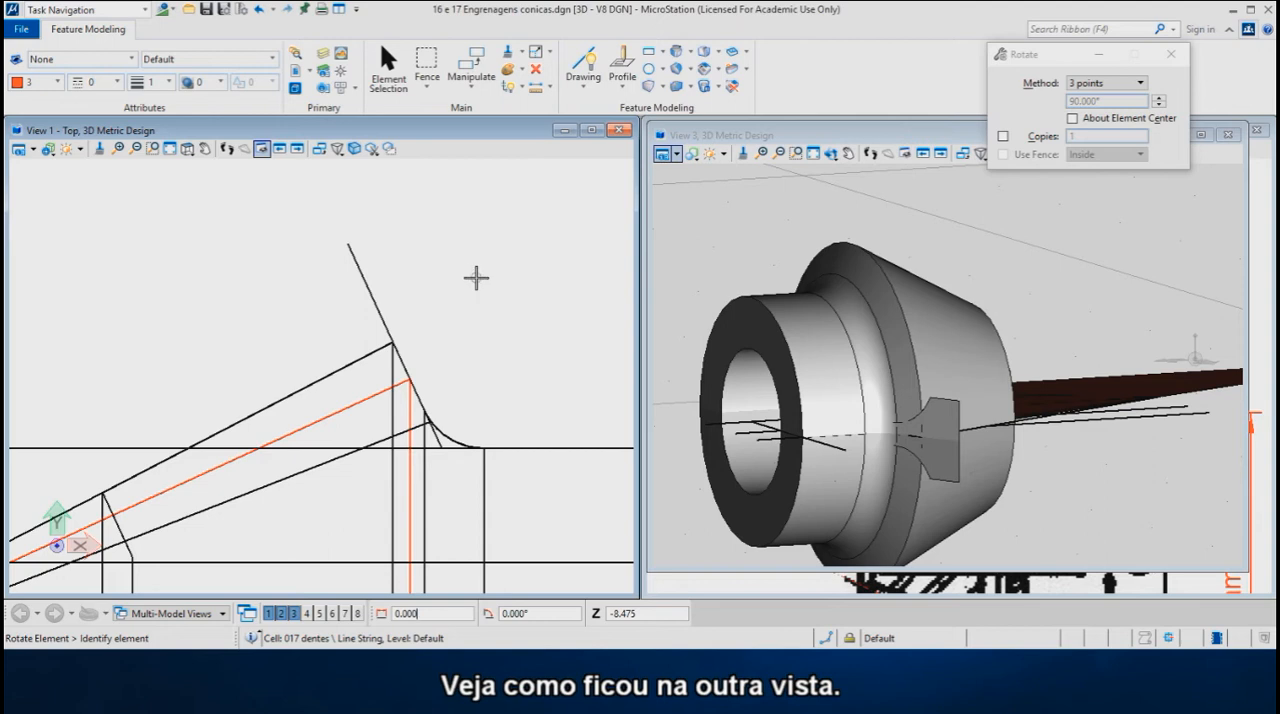
- Examine the rotated tooth profile's position on the gear in View 3, from the top and from several dynamically rotated angles
{"action": "scroll", "coordinate": [476, 278], "scroll_direction": "down", "scroll_amount": 2}
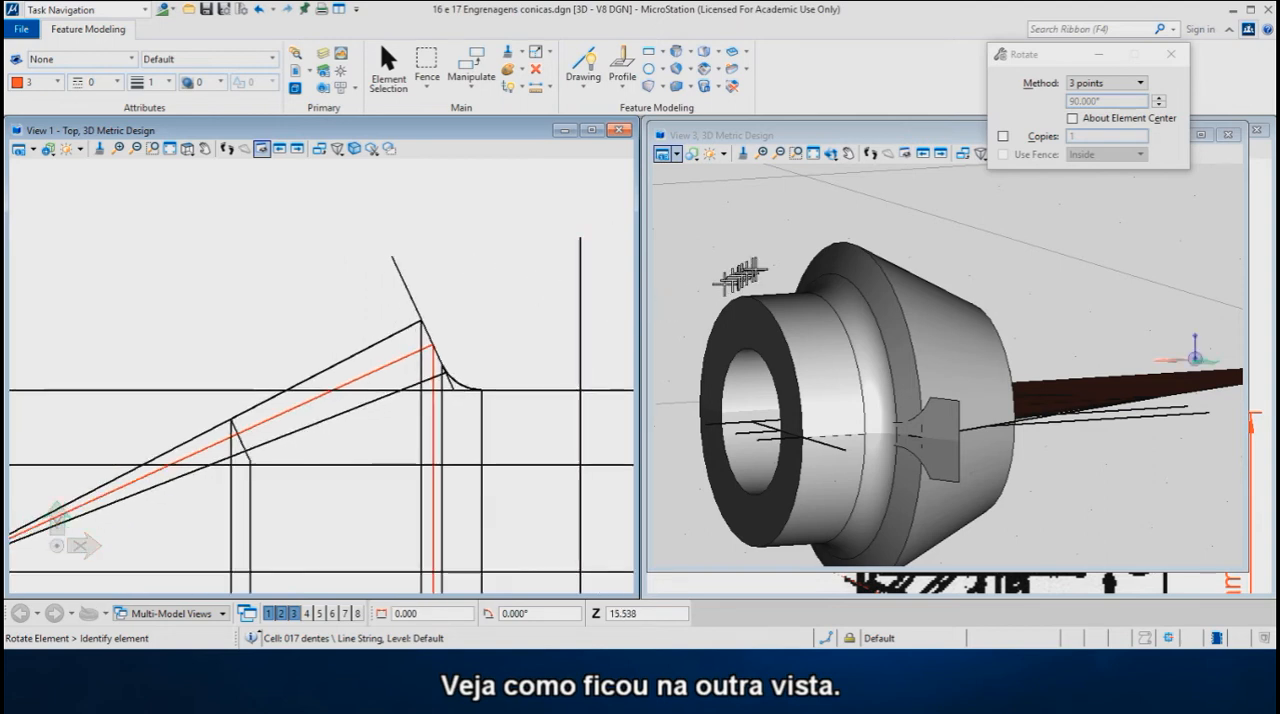
{"action": "left_click", "coordinate": [831, 154]}
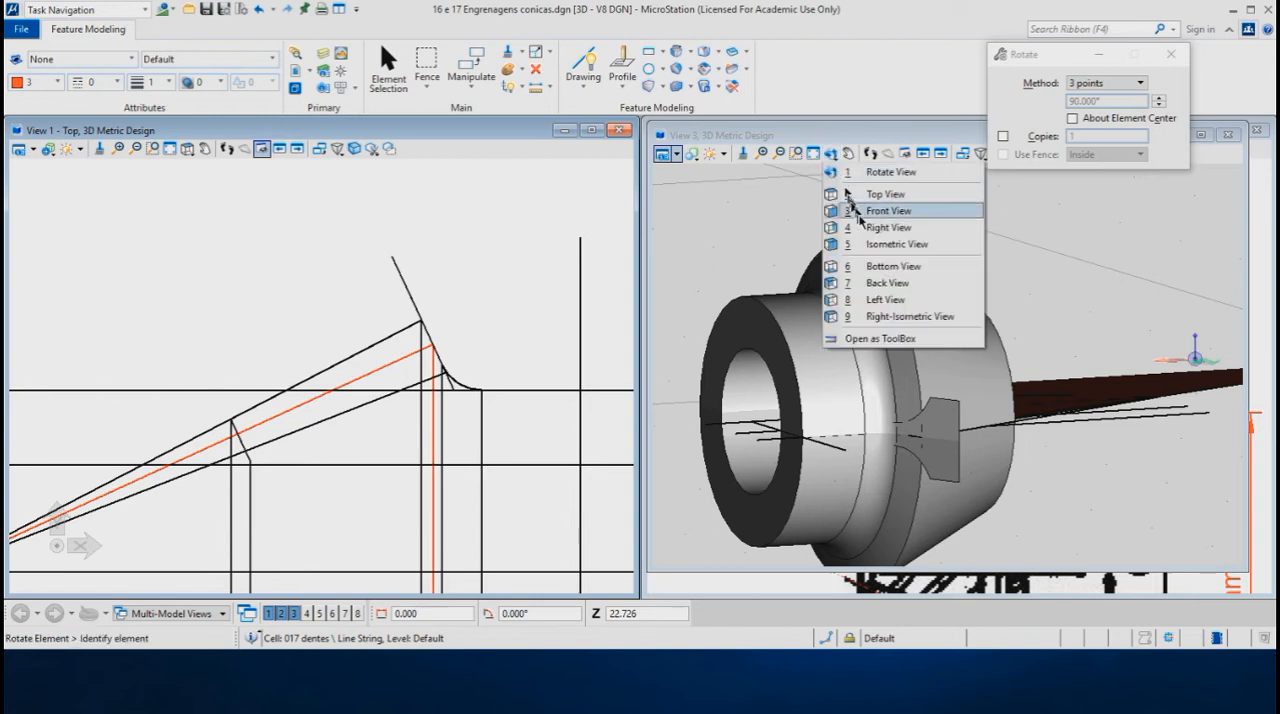
{"action": "left_click", "coordinate": [874, 195]}
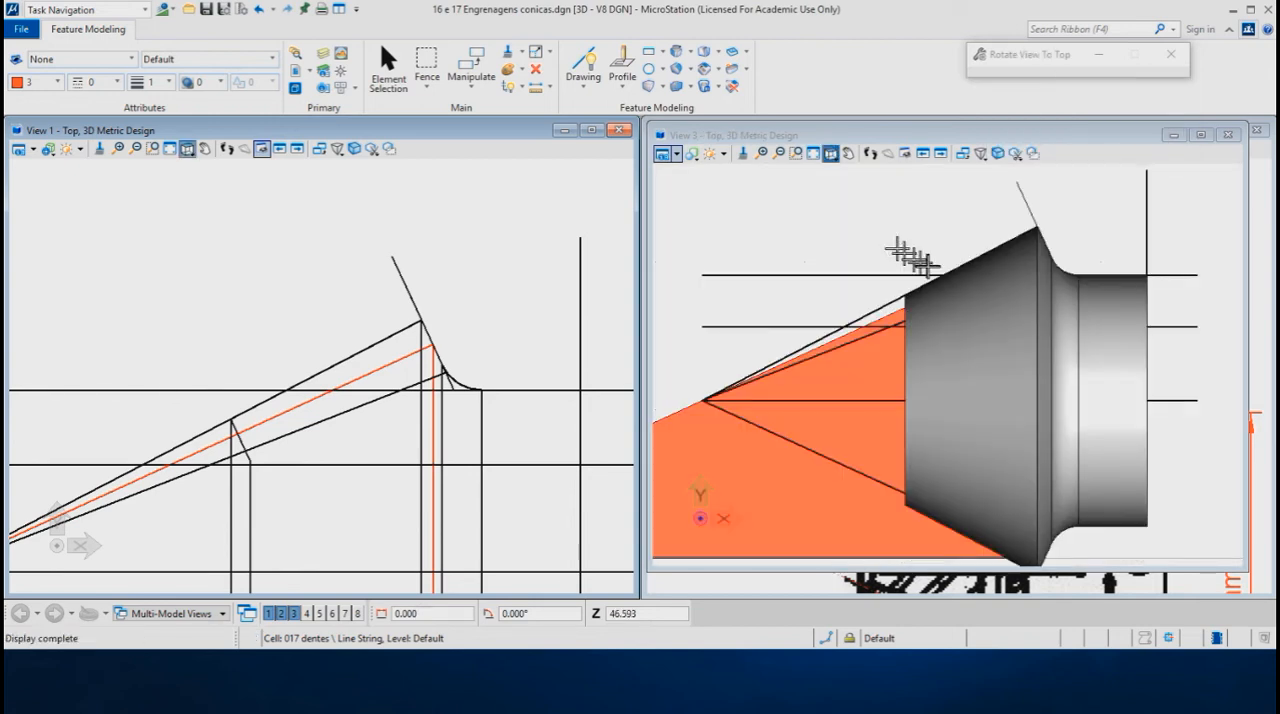
{"action": "scroll", "coordinate": [1014, 228], "scroll_direction": "up", "scroll_amount": 3}
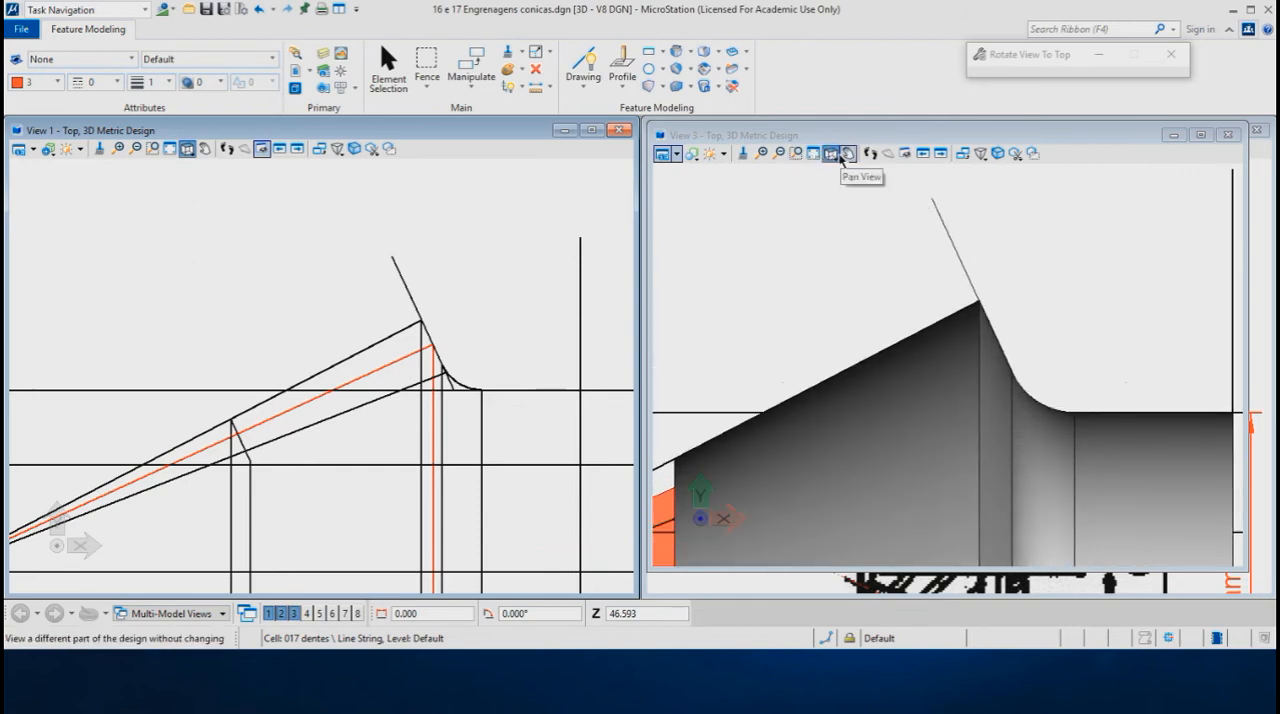
{"action": "left_click", "coordinate": [830, 154]}
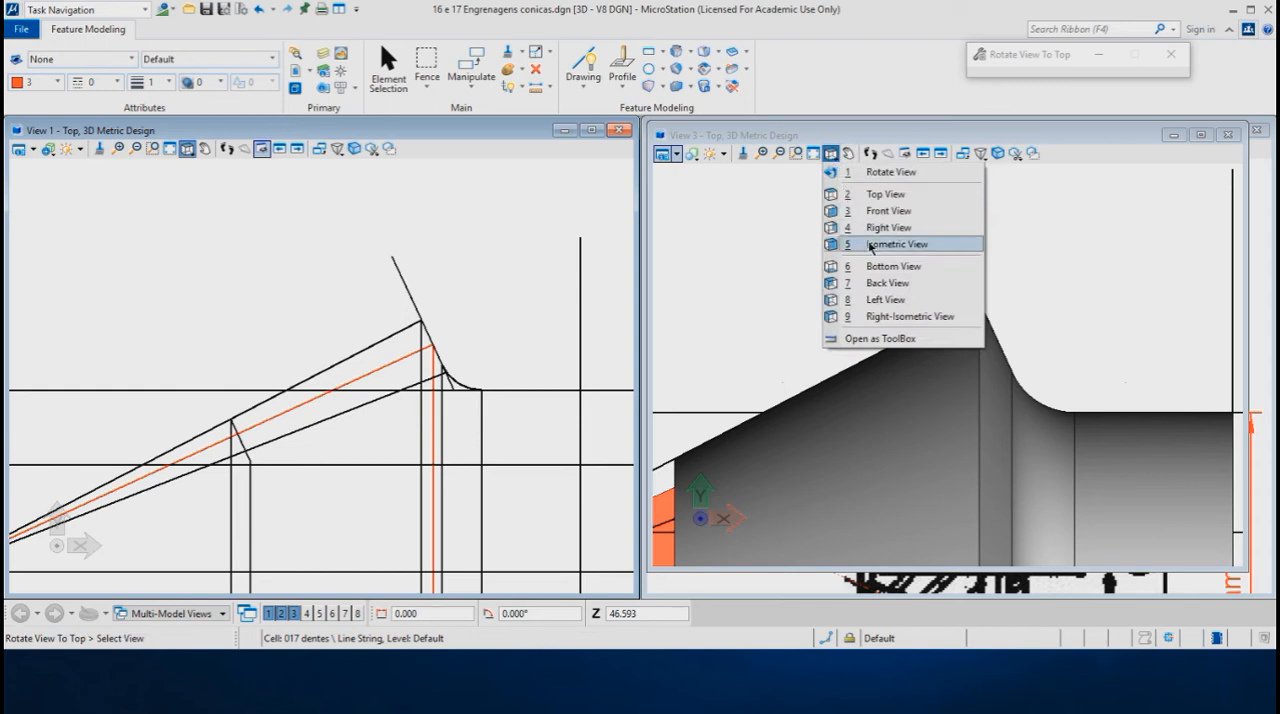
{"action": "left_click", "coordinate": [874, 172]}
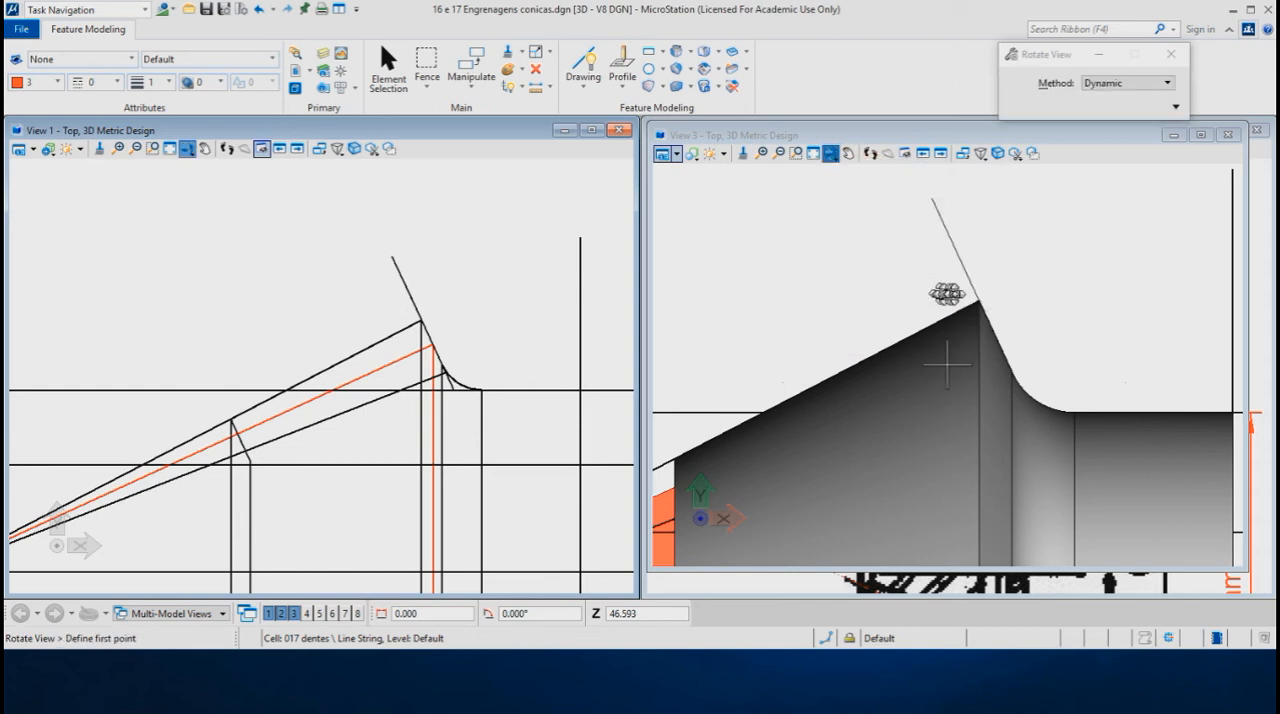
{"action": "left_click", "coordinate": [978, 299]}
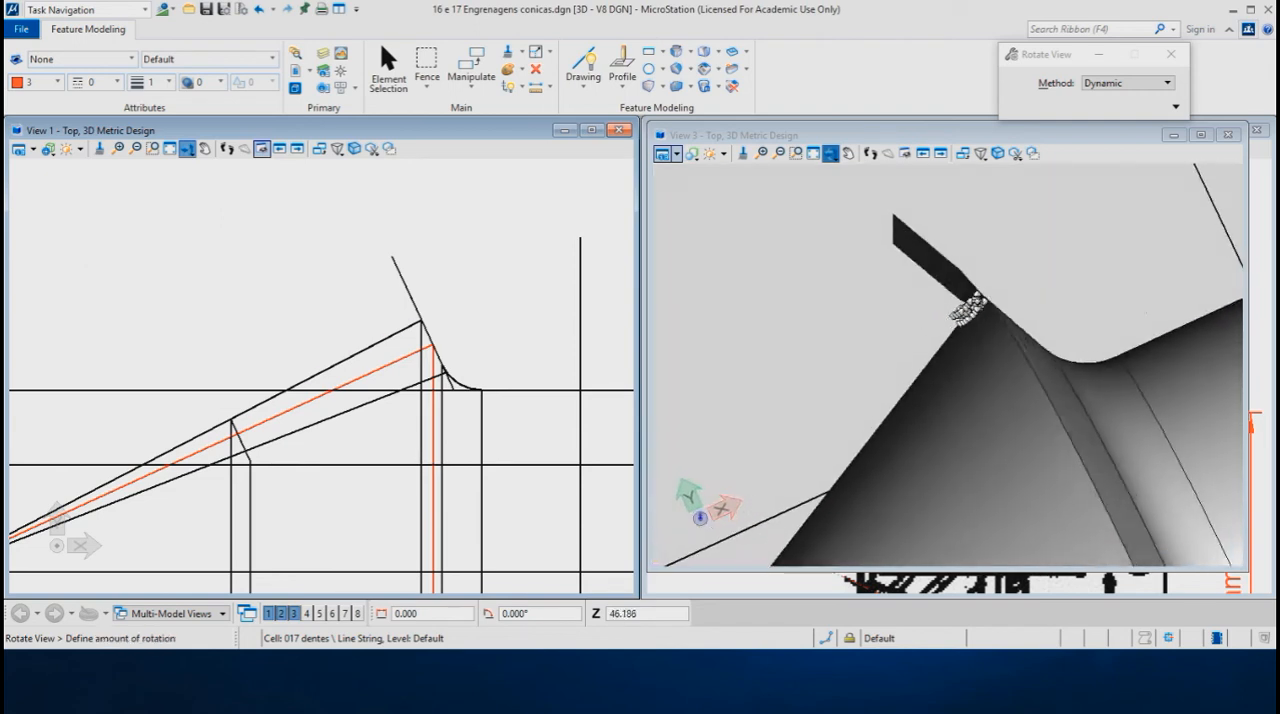
{"action": "left_click", "coordinate": [1097, 249]}
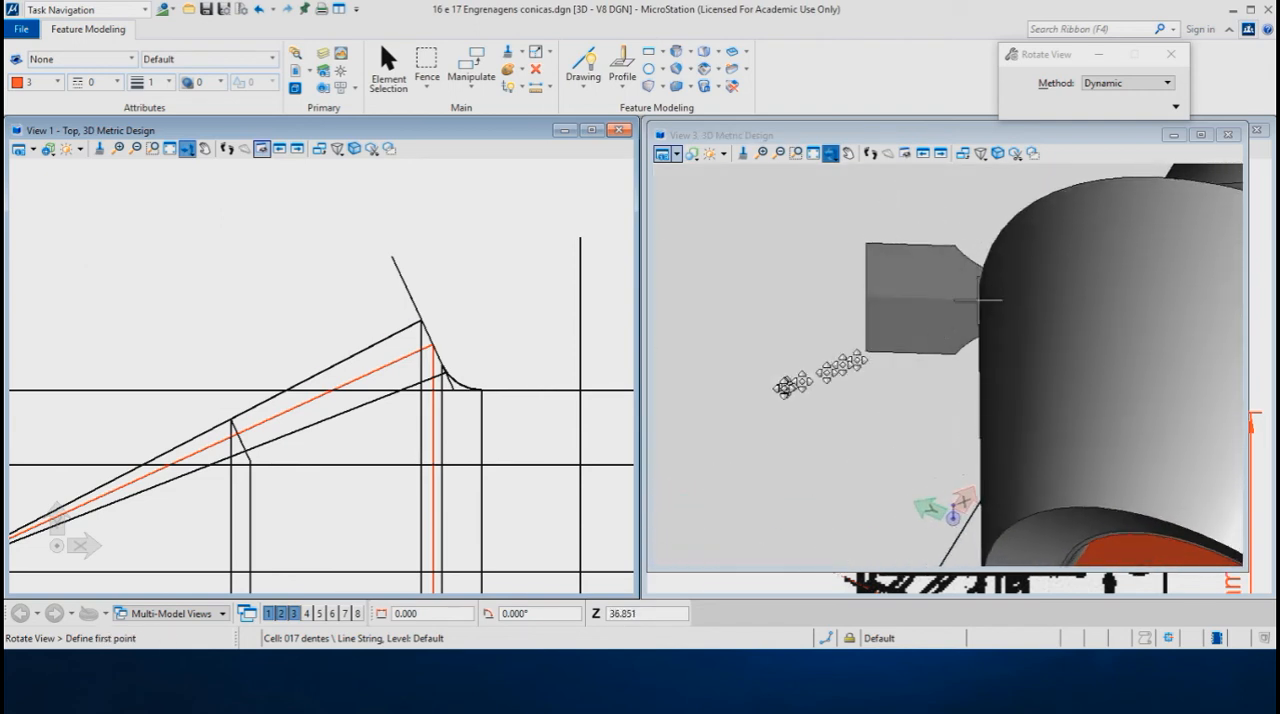
{"action": "left_click", "coordinate": [785, 376]}
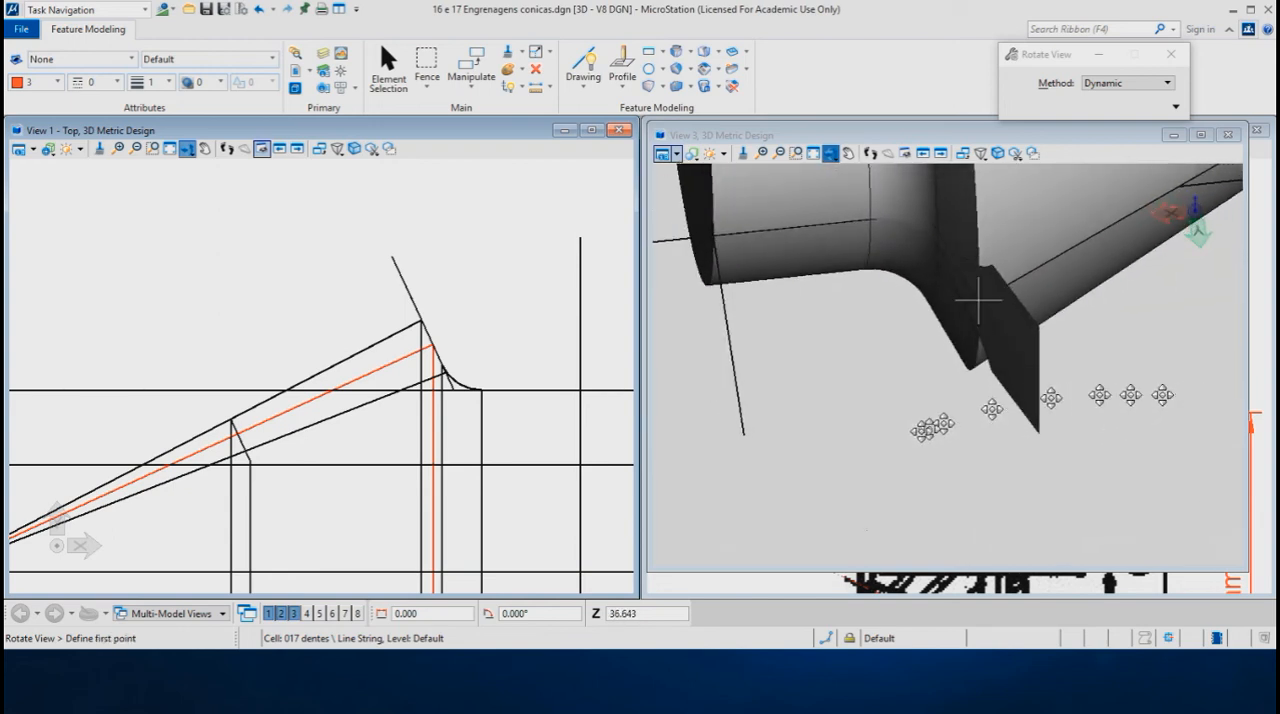
{"action": "left_click", "coordinate": [953, 386]}
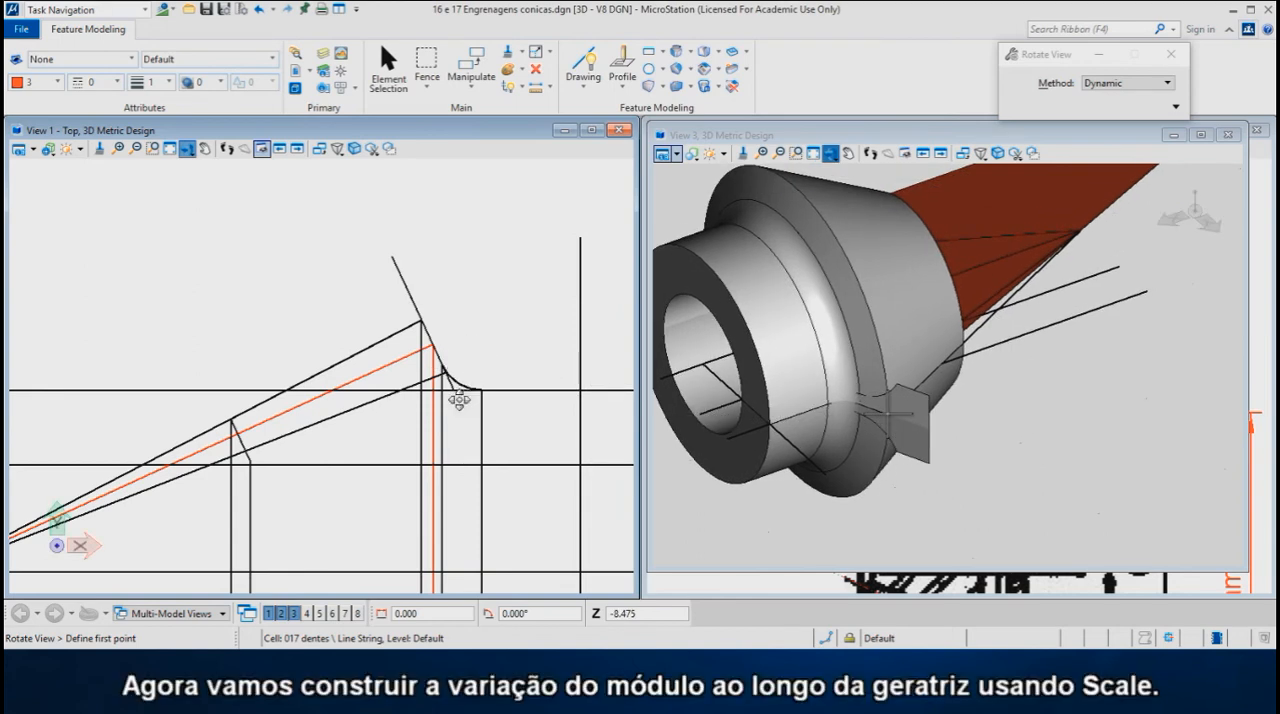
{"action": "scroll", "coordinate": [518, 347], "scroll_direction": "down", "scroll_amount": 1}
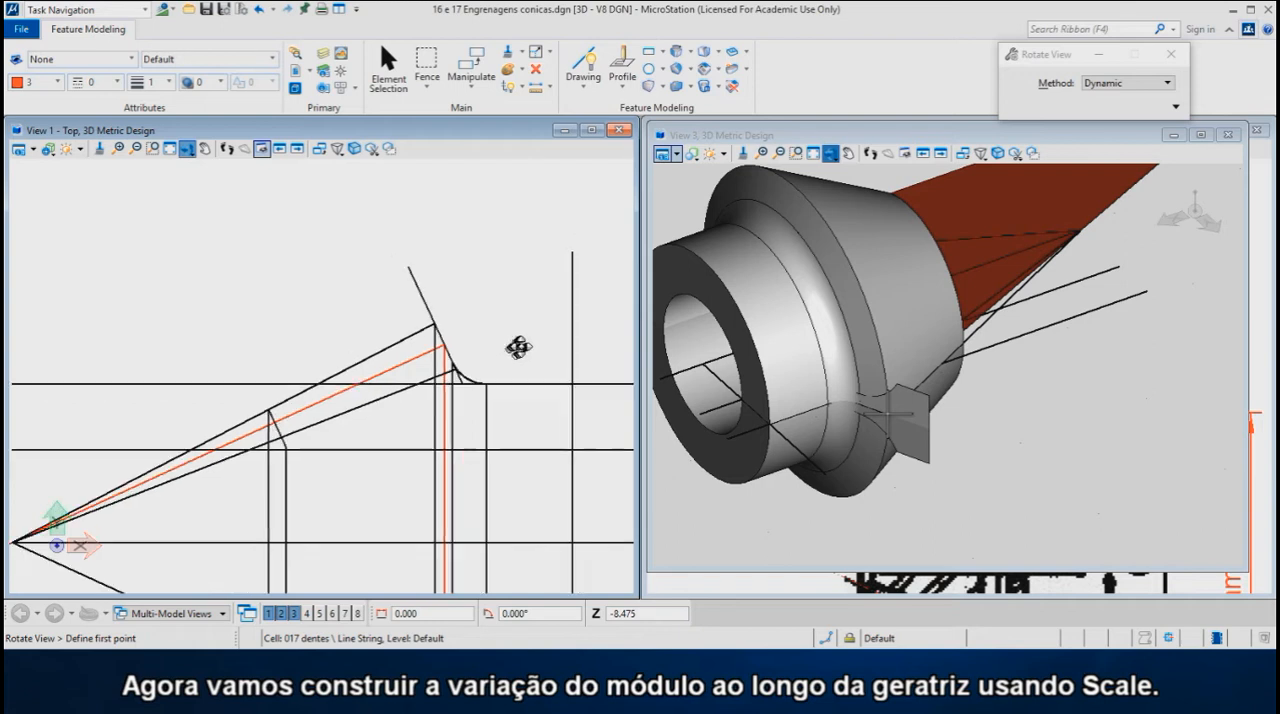
- Scale one proportional copy of the tooth profile cell by 3 points about the cone vertex, from the generatrix's outer end to just beyond the gear's small end
{"action": "scroll", "coordinate": [349, 423], "scroll_direction": "up", "scroll_amount": 2}
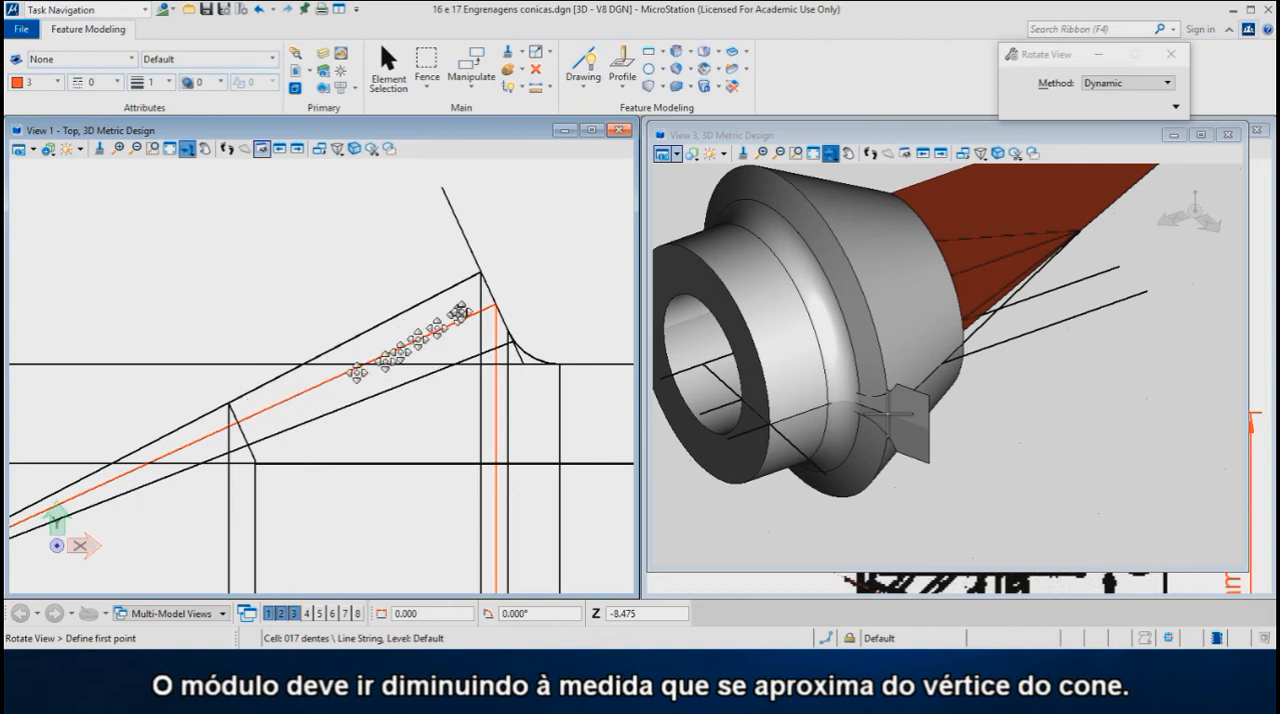
{"action": "scroll", "coordinate": [541, 278], "scroll_direction": "down", "scroll_amount": 2}
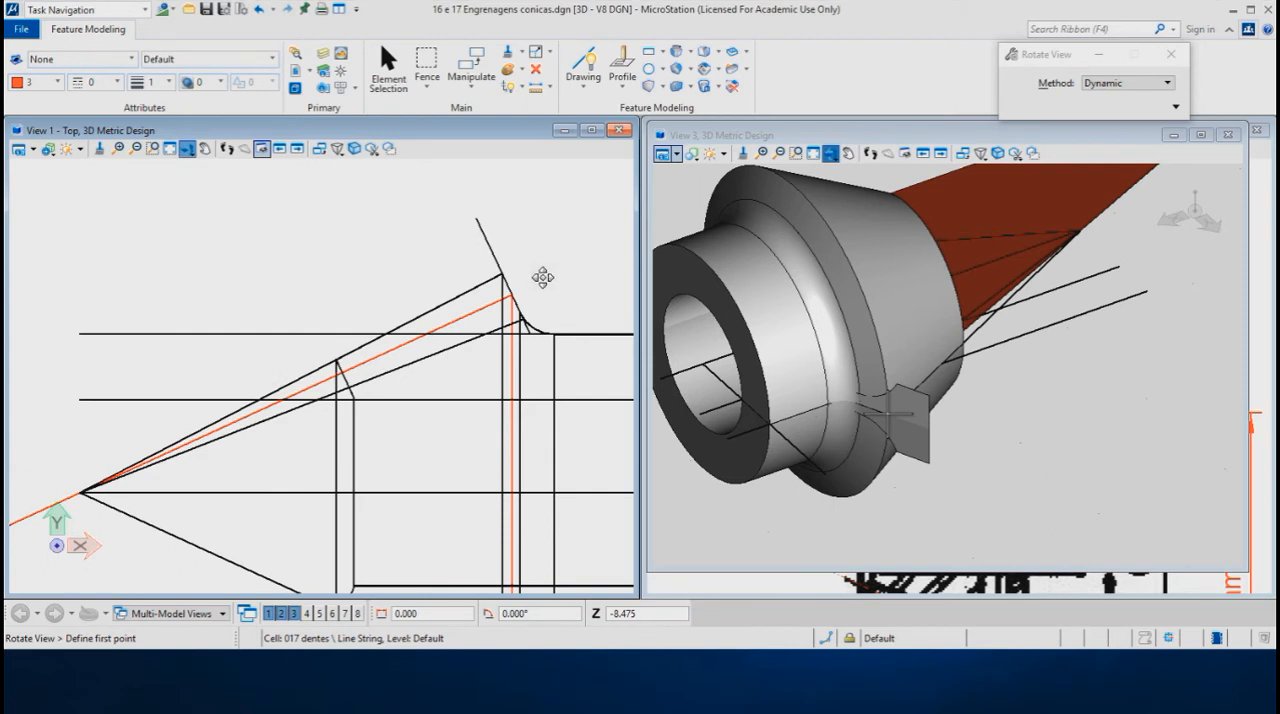
{"action": "right_click", "coordinate": [330, 212]}
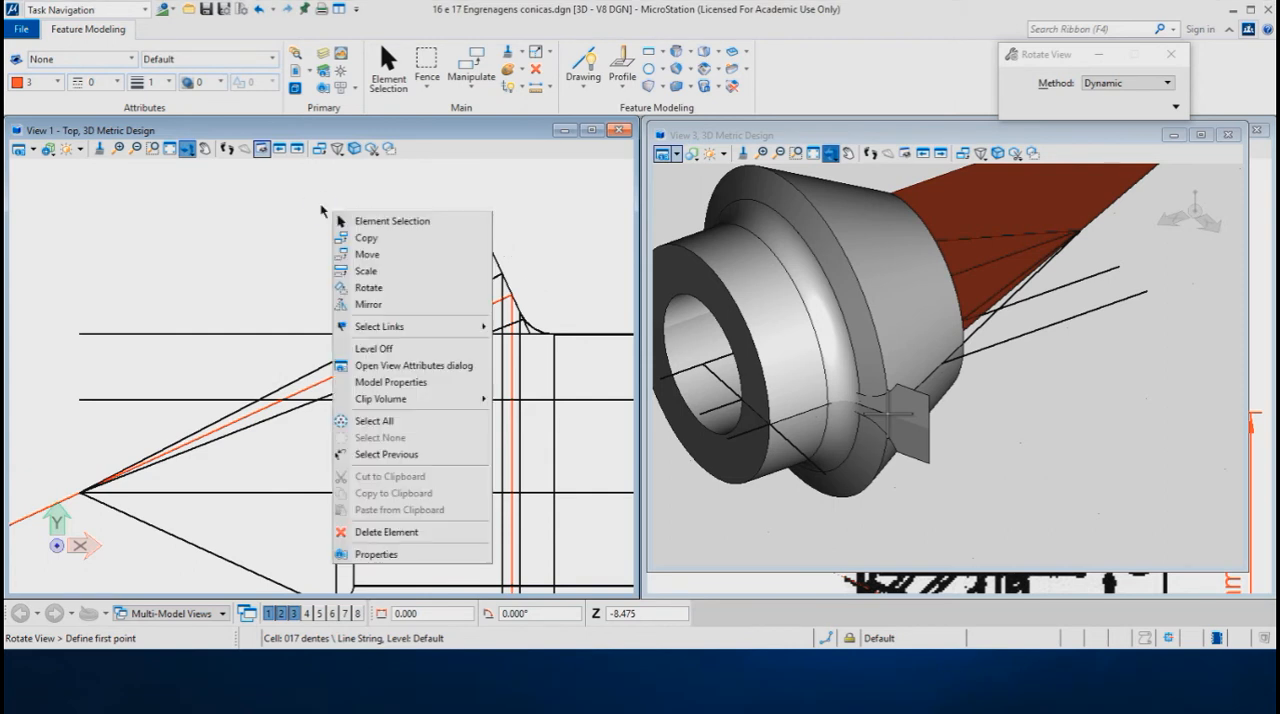
{"action": "left_click", "coordinate": [367, 271]}
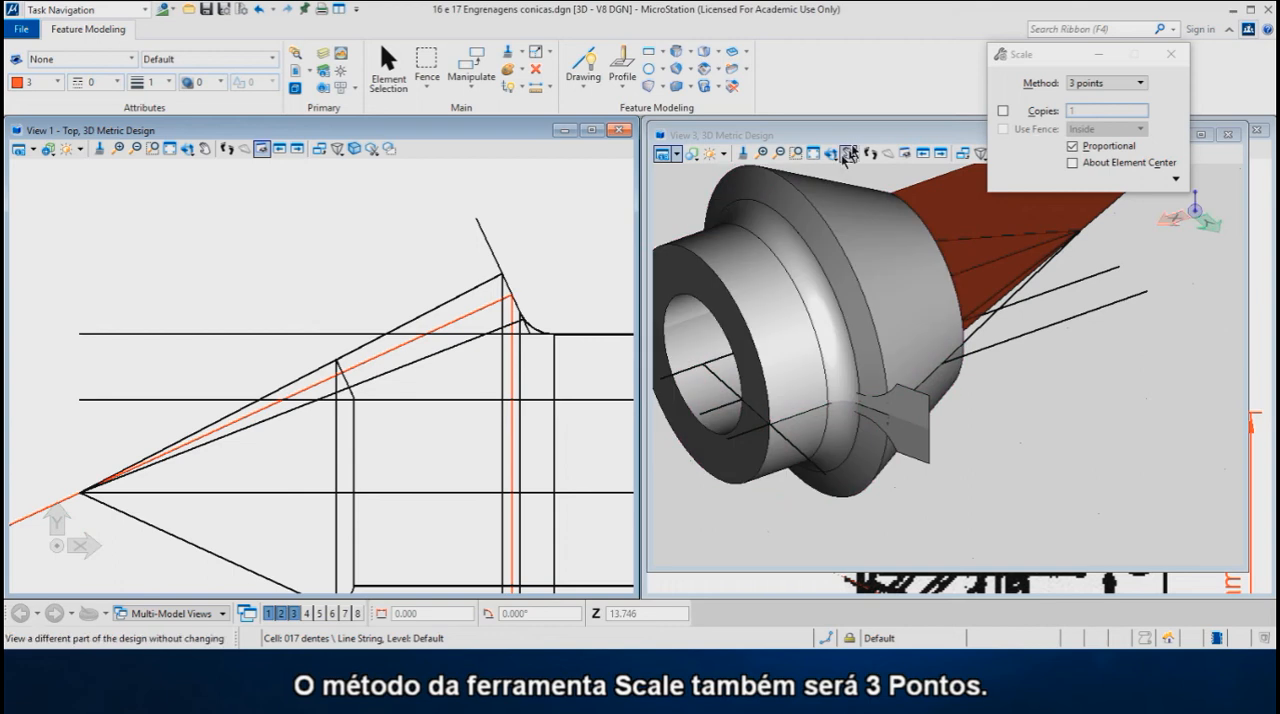
{"action": "left_click", "coordinate": [1038, 56]}
{"action": "left_click_drag", "start_coordinate": [1038, 58], "coordinate": [815, 54]}
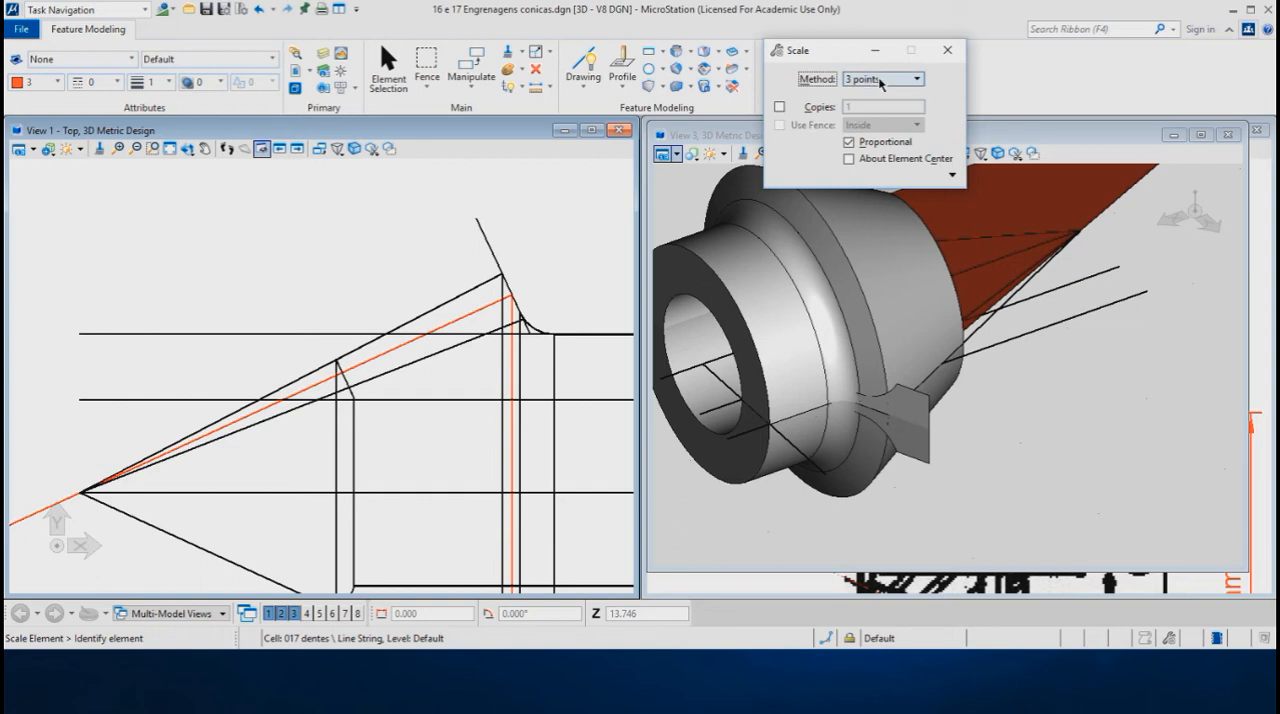
{"action": "key", "text": "ctrl+z"}
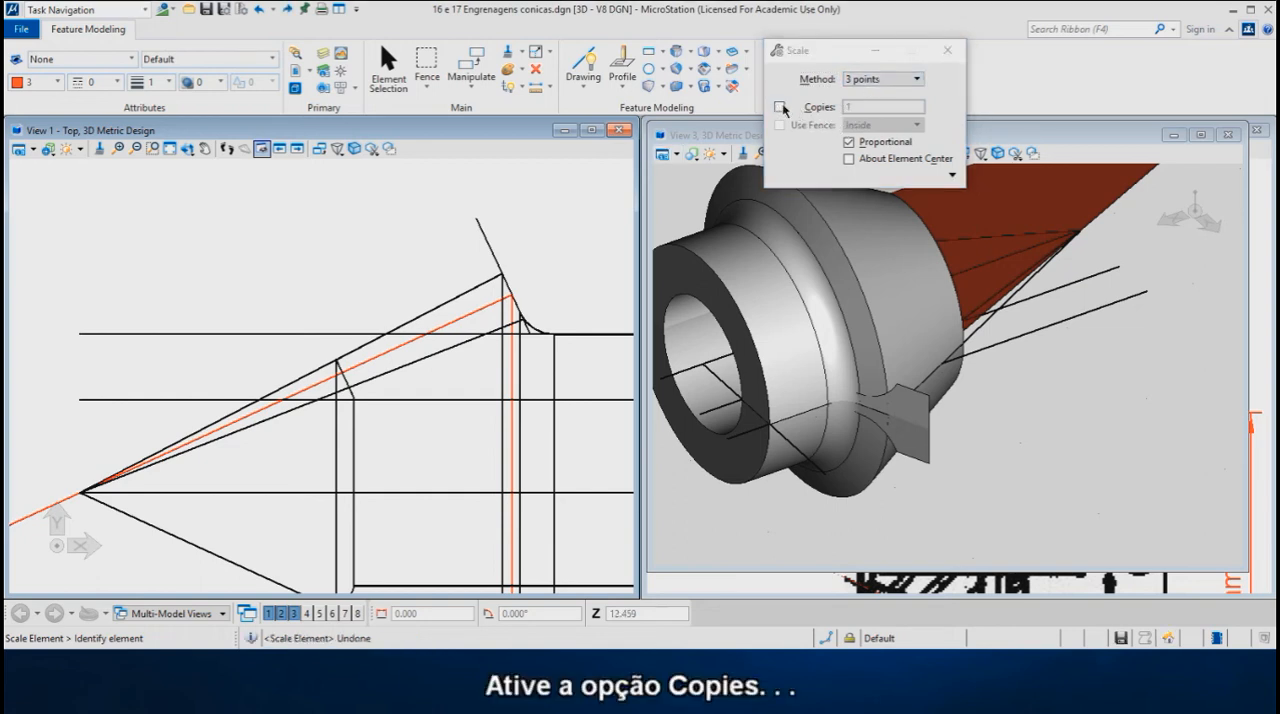
{"action": "left_click", "coordinate": [780, 107]}
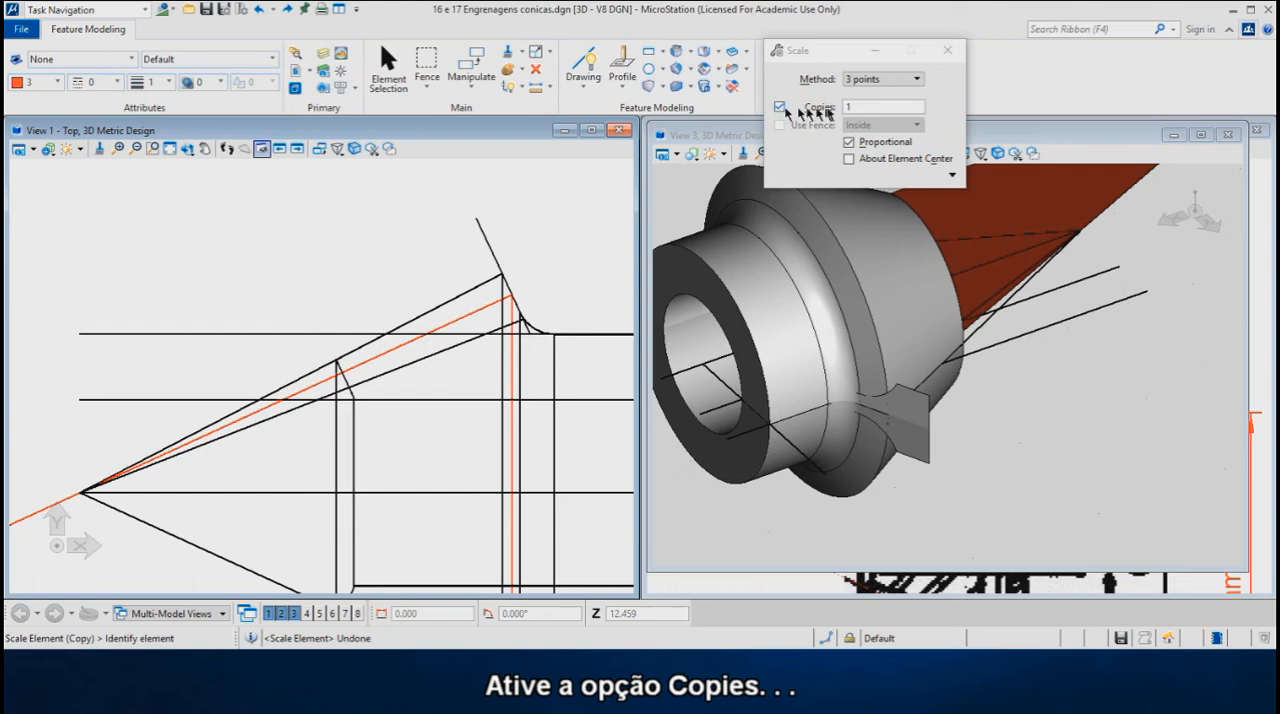
{"action": "left_click", "coordinate": [486, 250]}
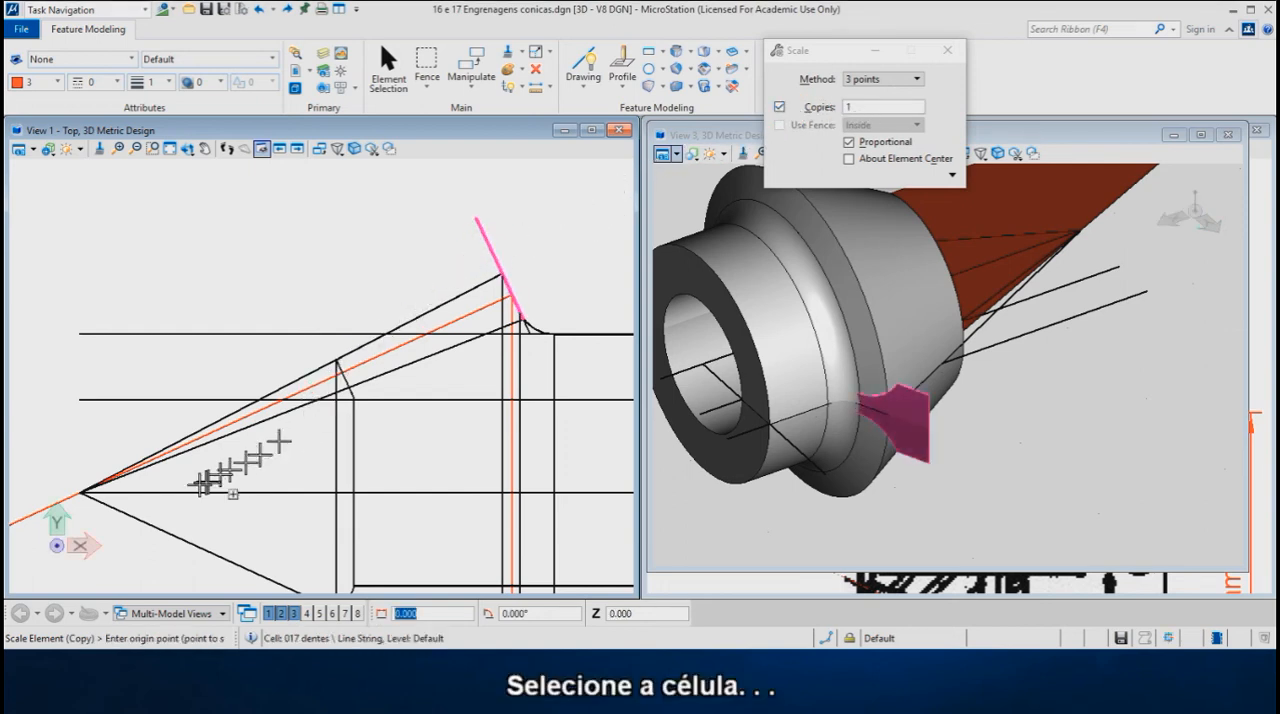
{"action": "left_click", "coordinate": [80, 492]}
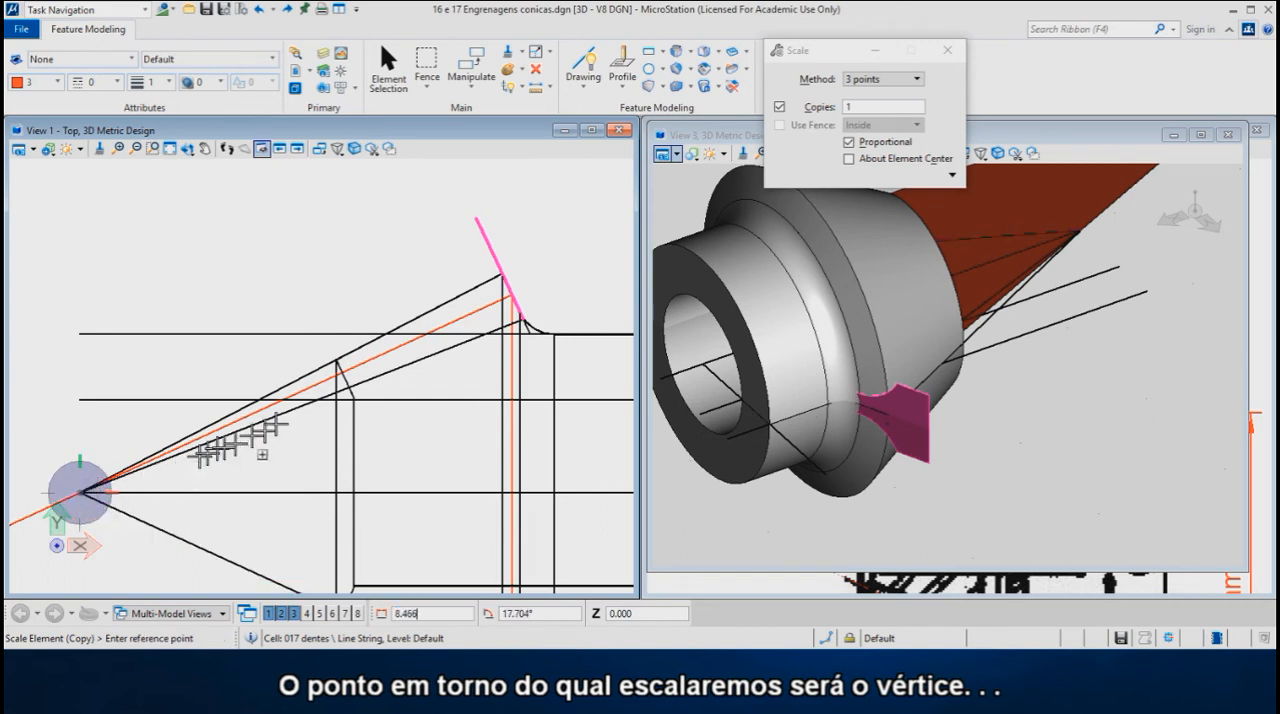
{"action": "left_click", "coordinate": [508, 295]}
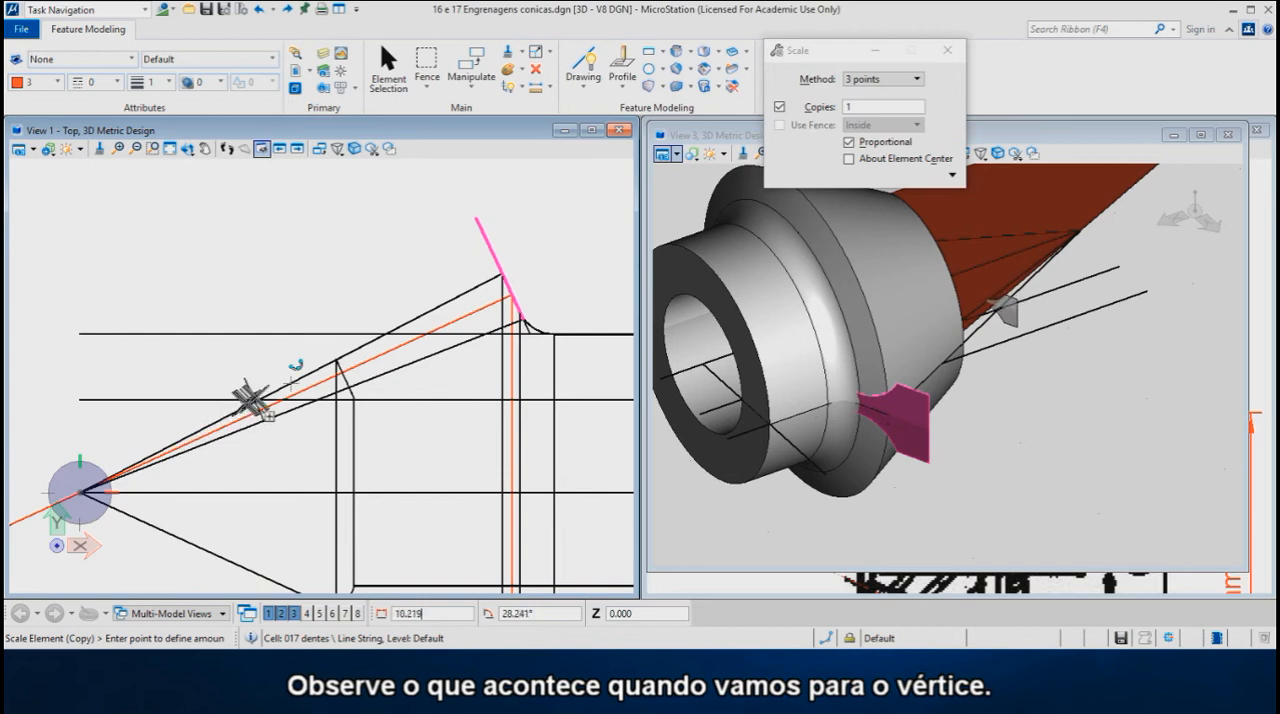
{"action": "left_click", "coordinate": [303, 366]}
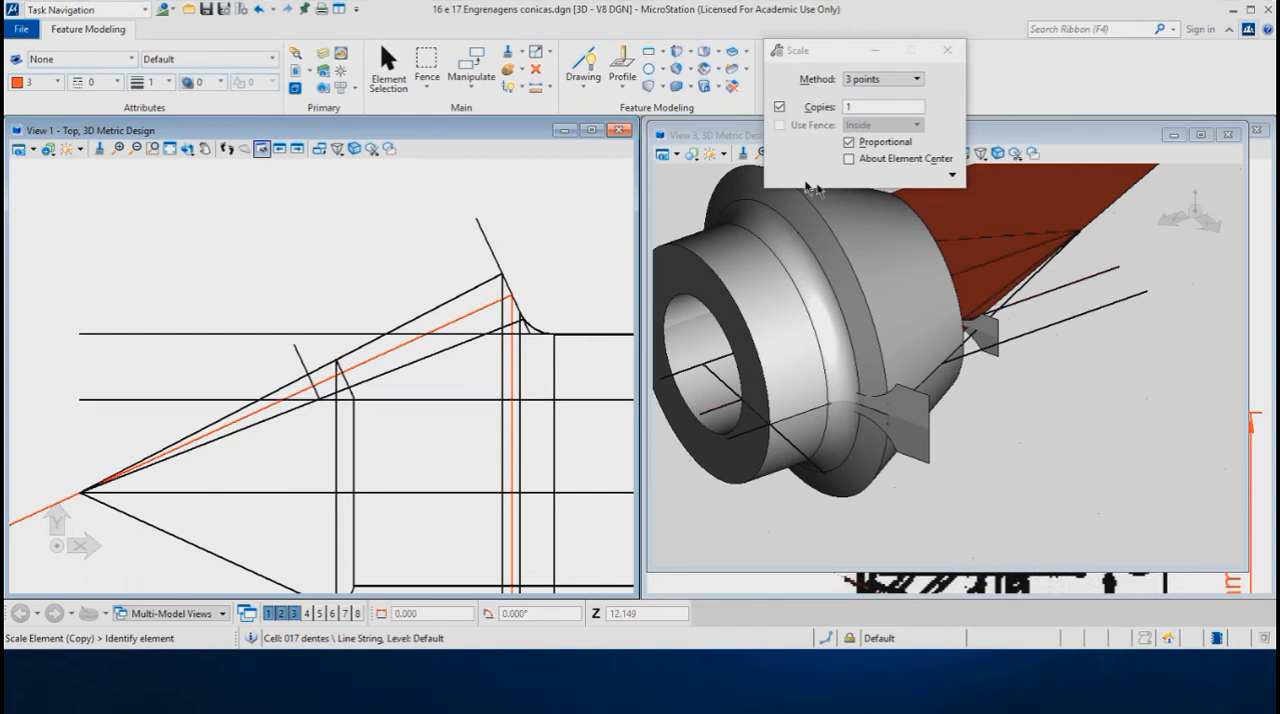
- Create a Skin Solid Feature between the large and the scaled tooth profiles, identifying both at their matching outer corners, with thickness 0.000
{"action": "left_click", "coordinate": [691, 55]}
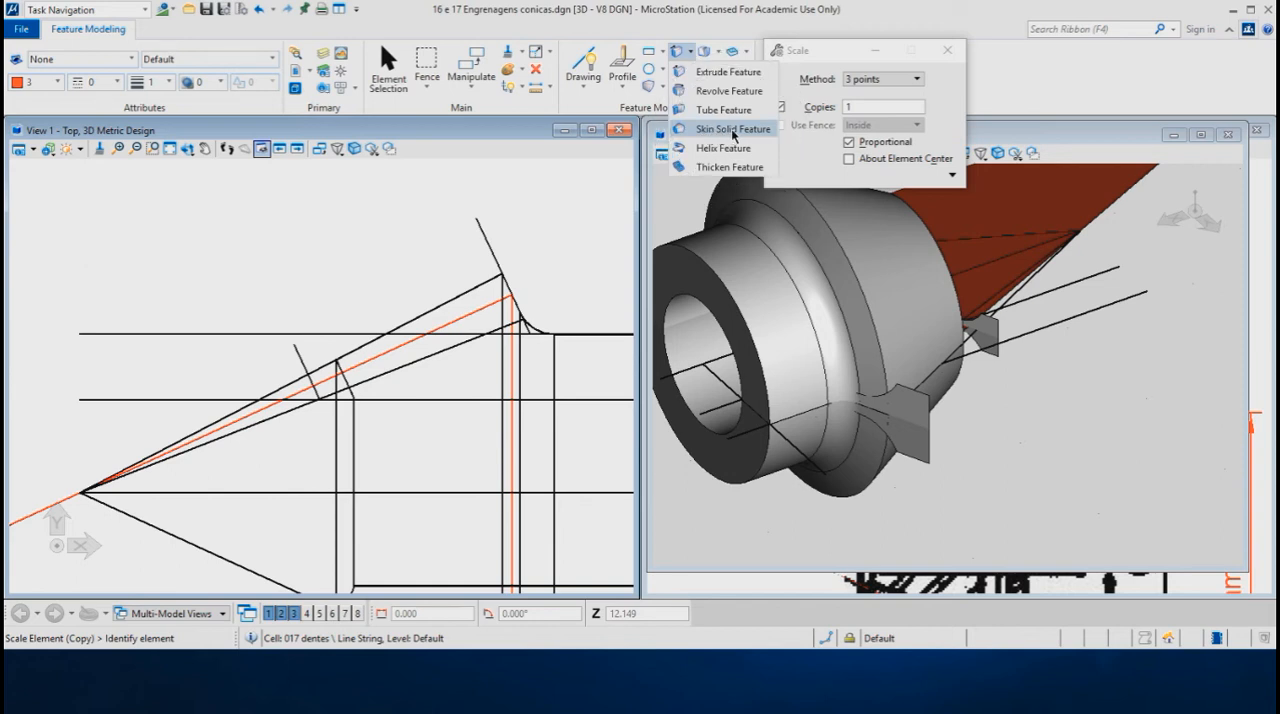
{"action": "left_click", "coordinate": [734, 130]}
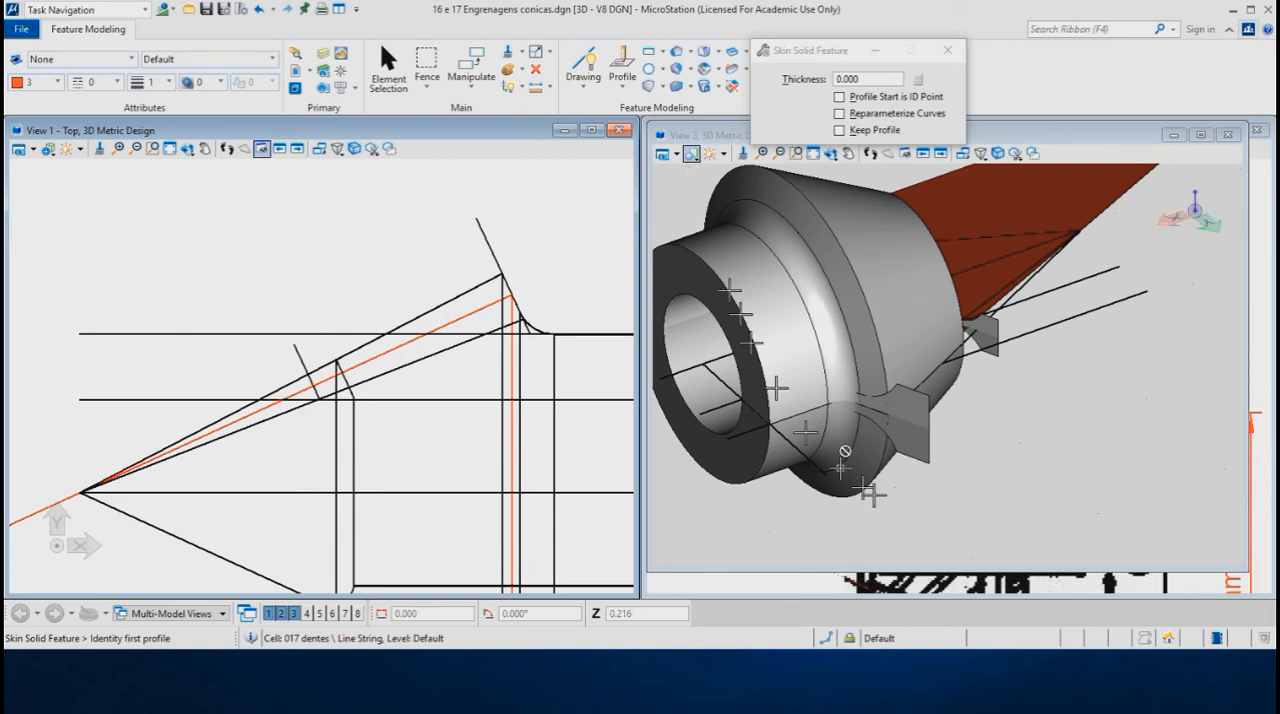
{"action": "left_click", "coordinate": [930, 462]}
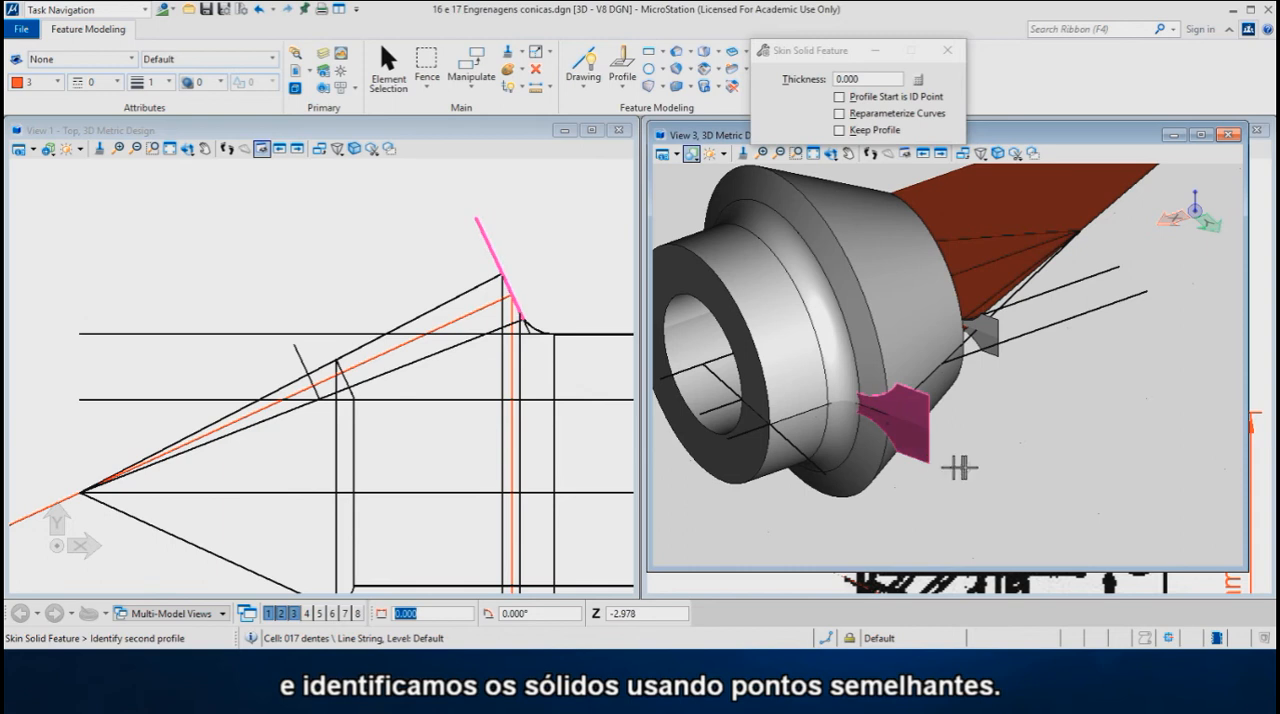
{"action": "left_click", "coordinate": [1000, 362]}
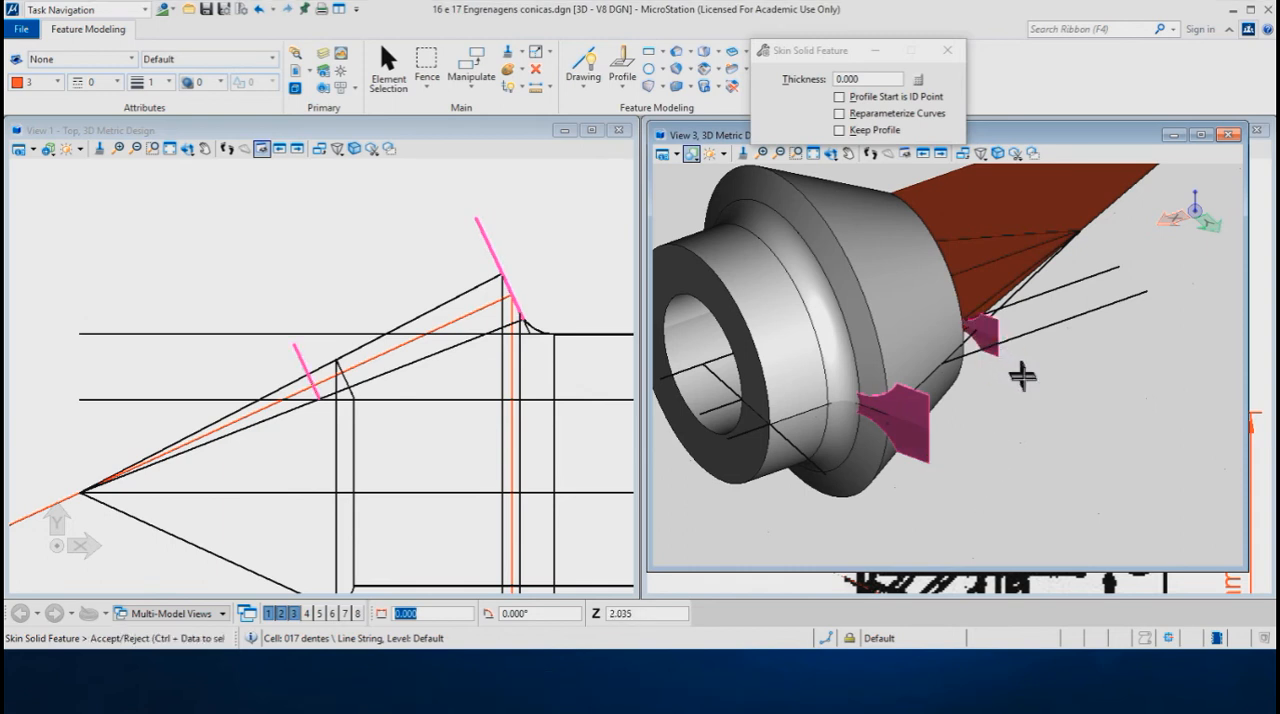
{"action": "left_click", "coordinate": [1005, 405]}
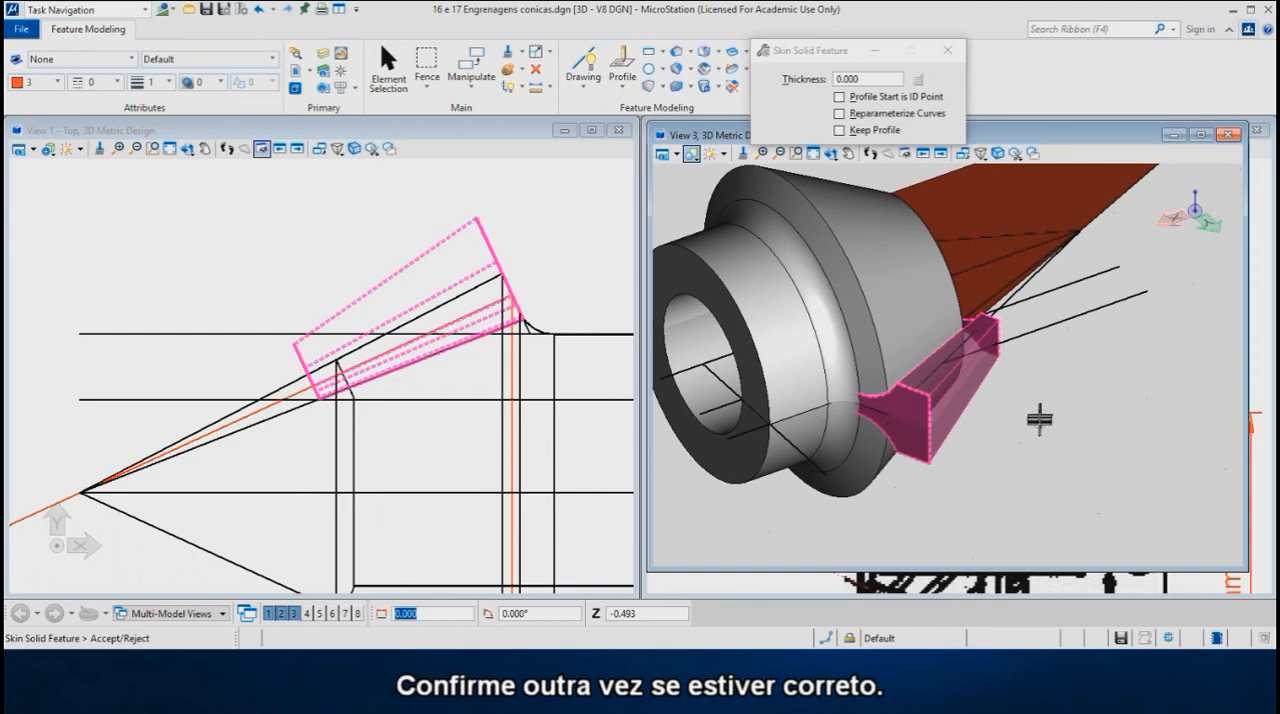
{"action": "left_click", "coordinate": [1038, 426]}
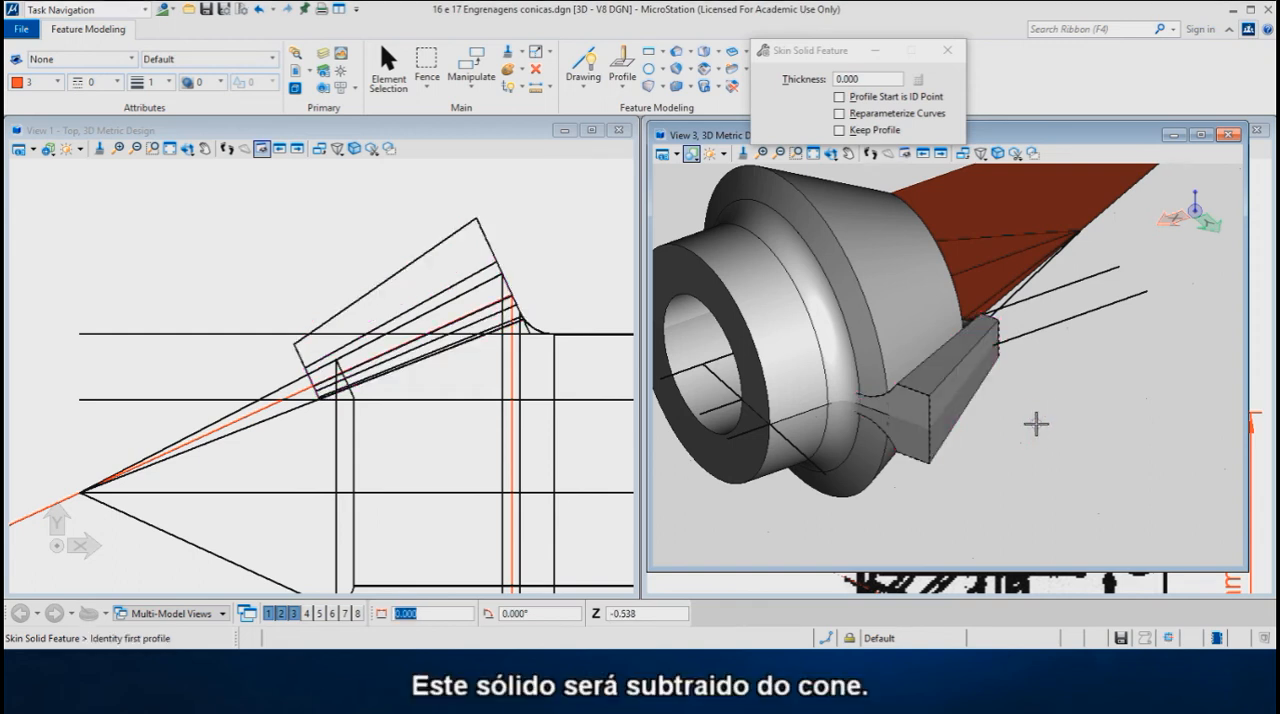
- Subtract the tapered tooth-space solid from the conical gear body with Difference Feature, keeping none of the originals
{"action": "scroll", "coordinate": [229, 200], "scroll_direction": "down", "scroll_amount": 2}
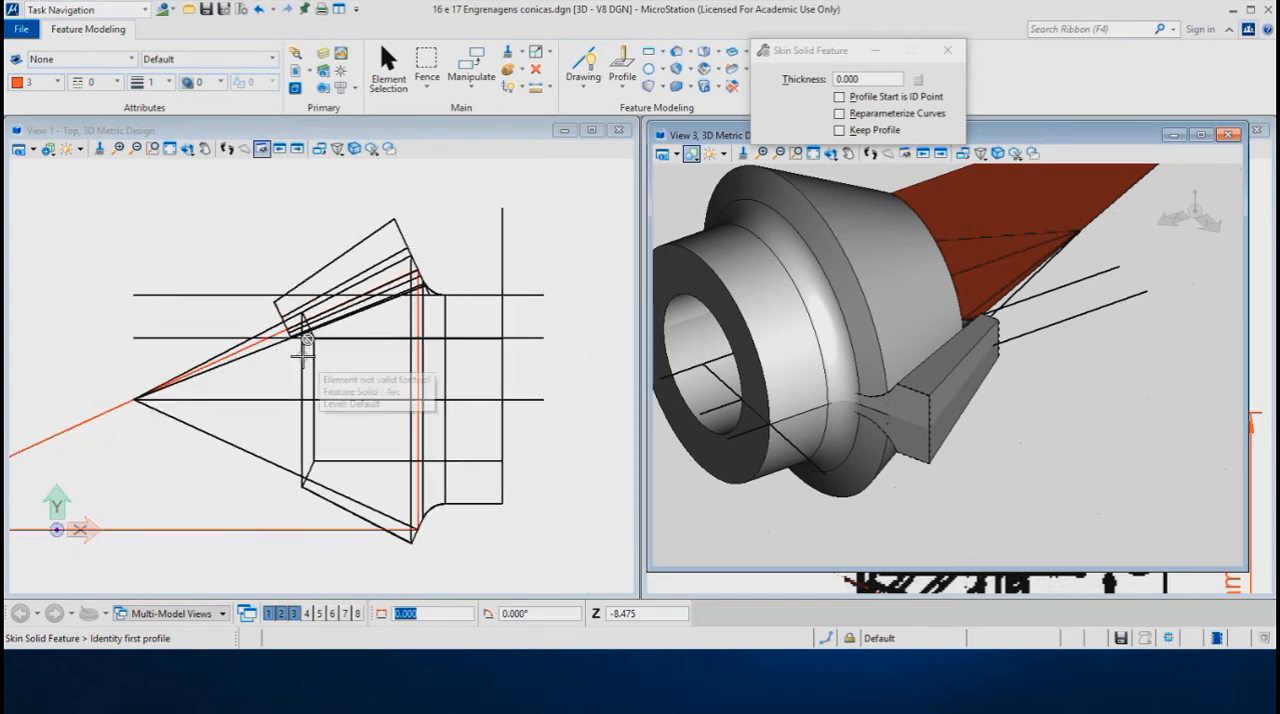
{"action": "scroll", "coordinate": [287, 343], "scroll_direction": "up", "scroll_amount": 1}
{"action": "scroll", "coordinate": [287, 343], "scroll_direction": "up", "scroll_amount": 1}
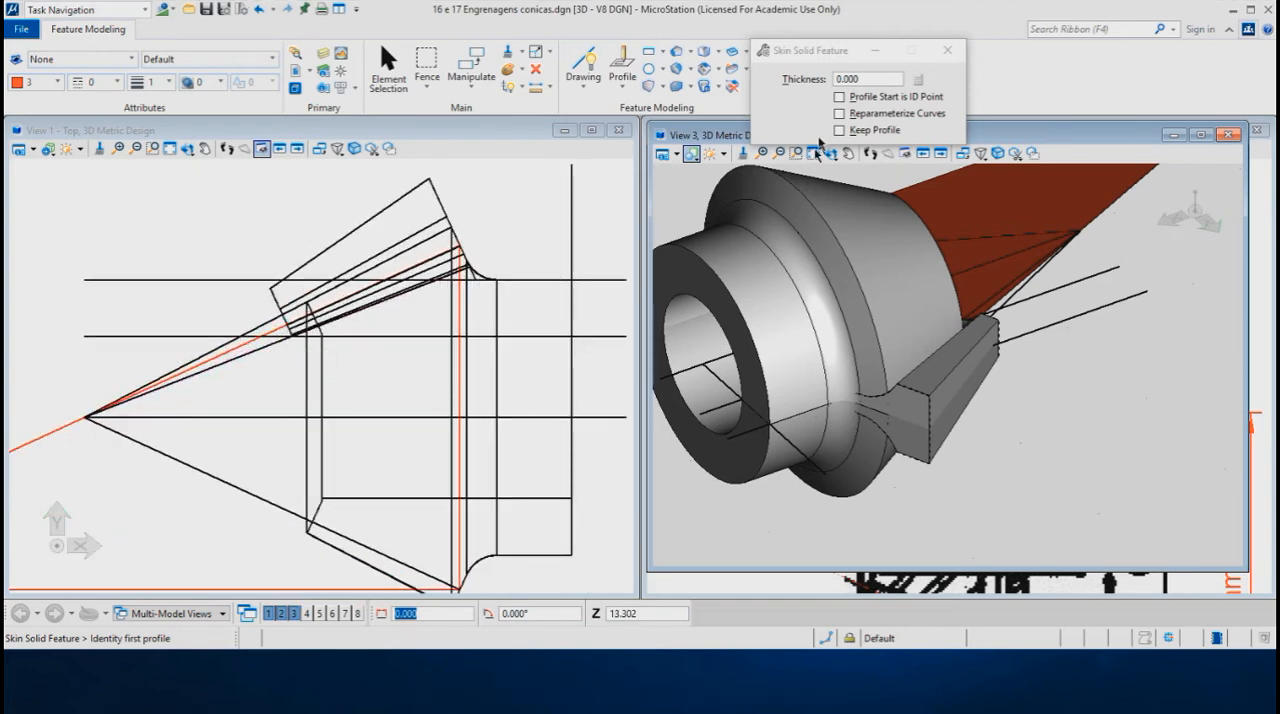
{"action": "left_click_drag", "start_coordinate": [824, 57], "coordinate": [925, 48]}
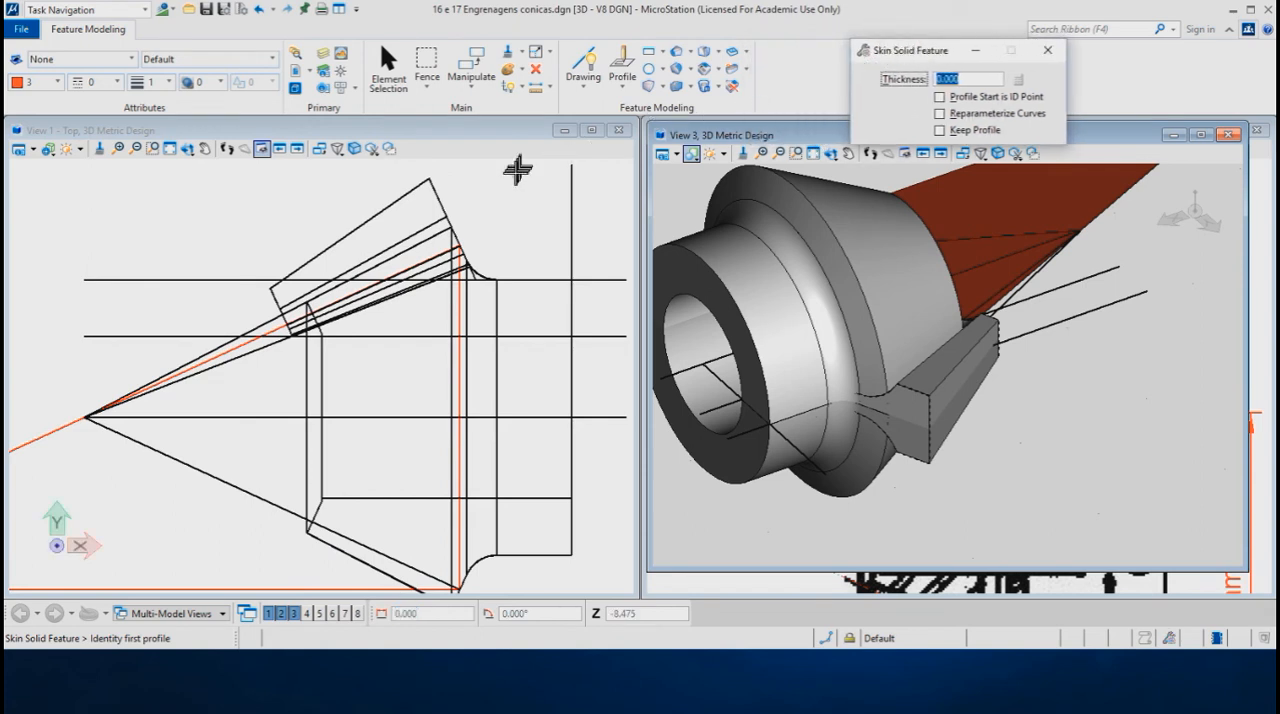
{"action": "left_click", "coordinate": [691, 91]}
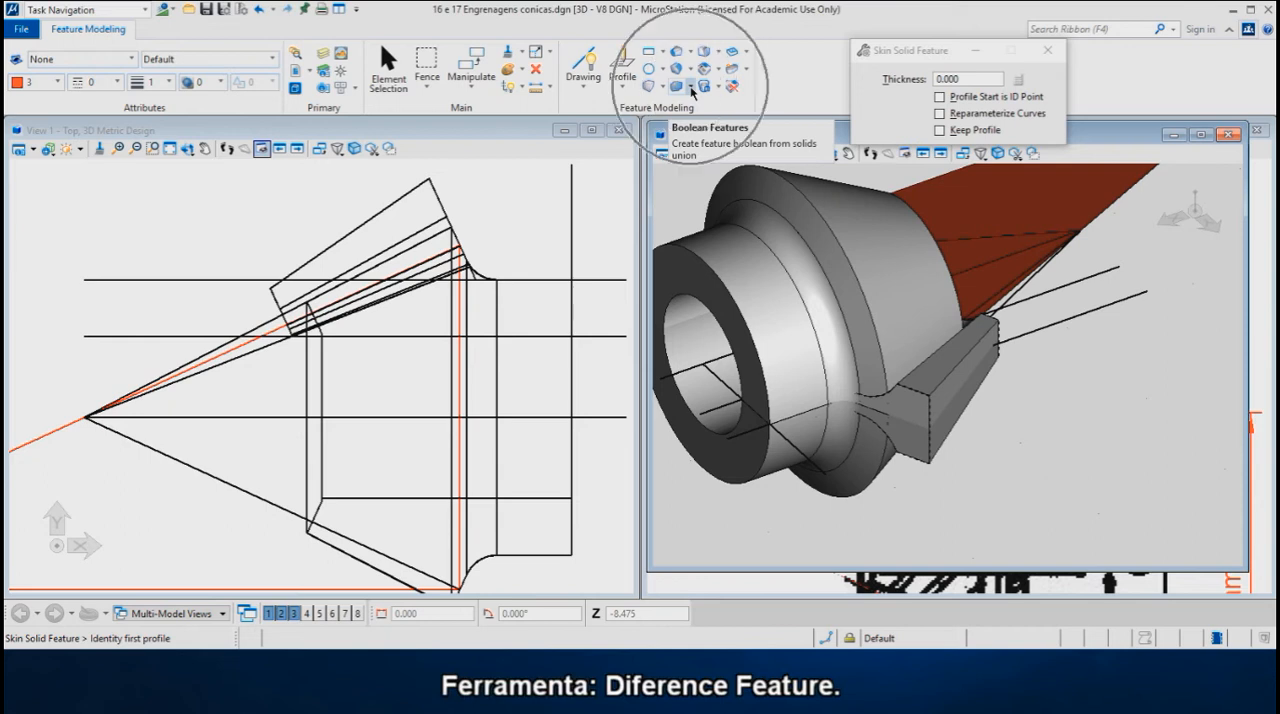
{"action": "left_click", "coordinate": [691, 89]}
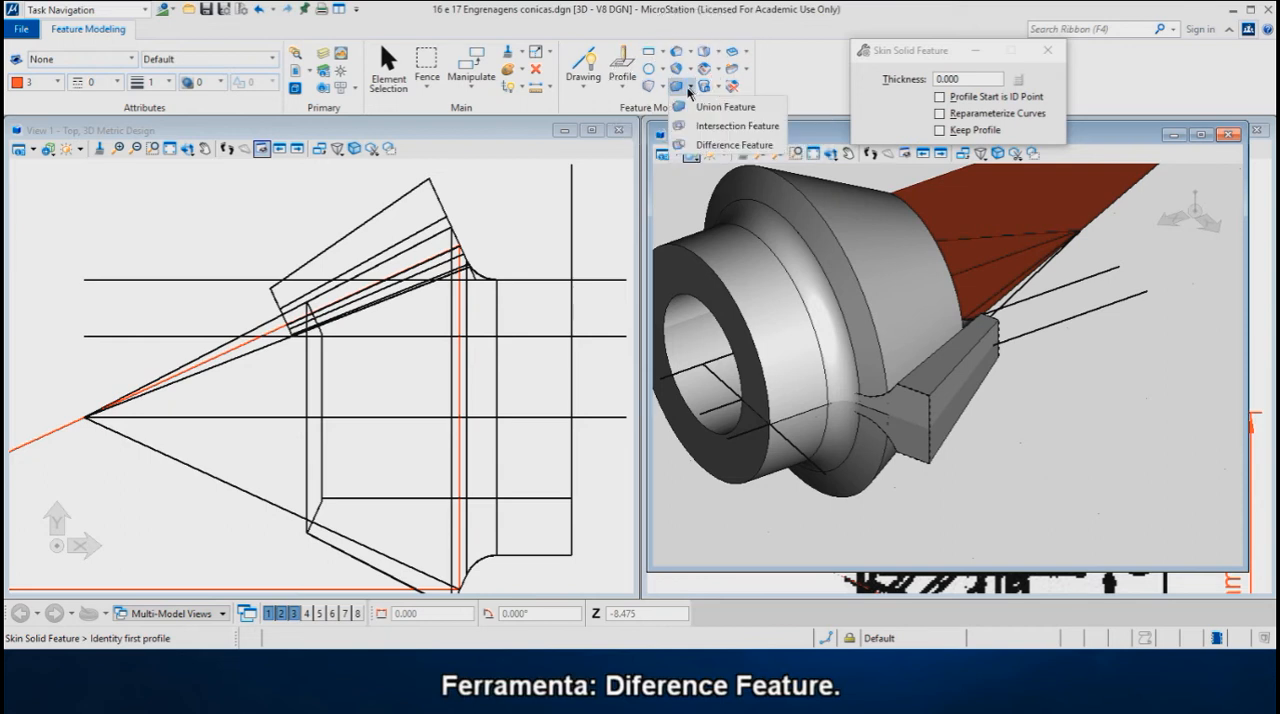
{"action": "left_click", "coordinate": [733, 146]}
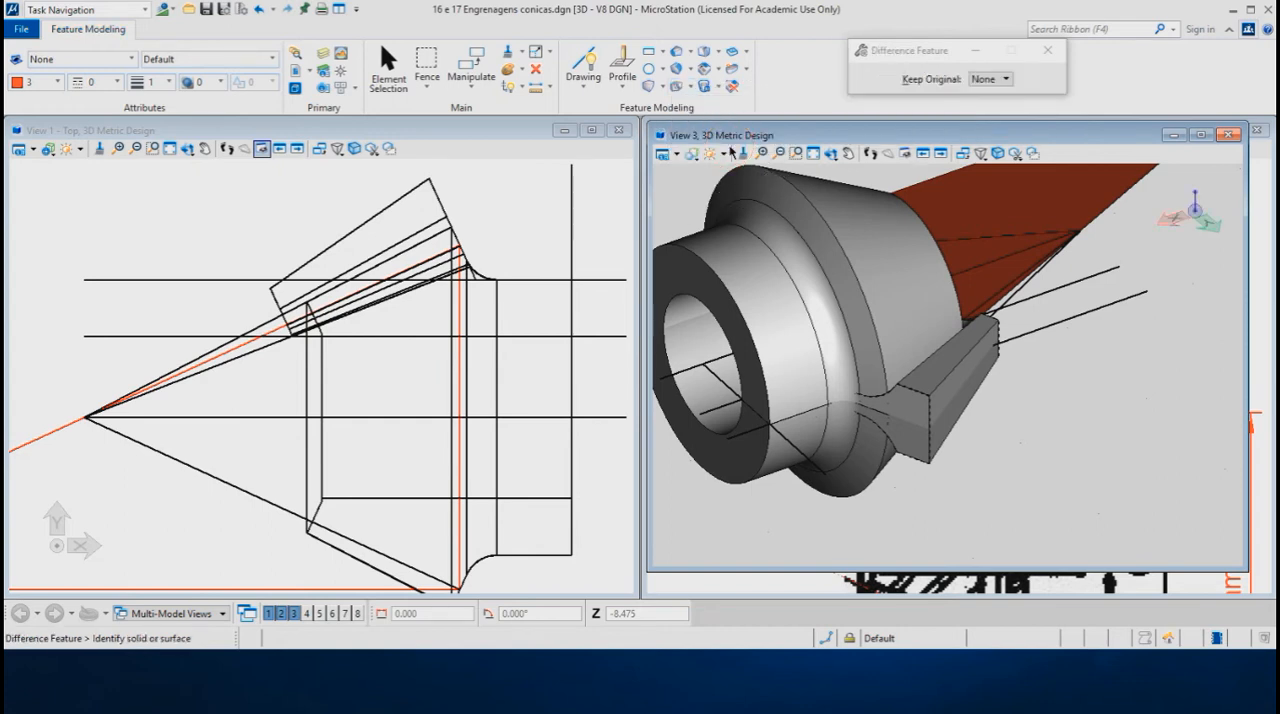
{"action": "left_click", "coordinate": [306, 402]}
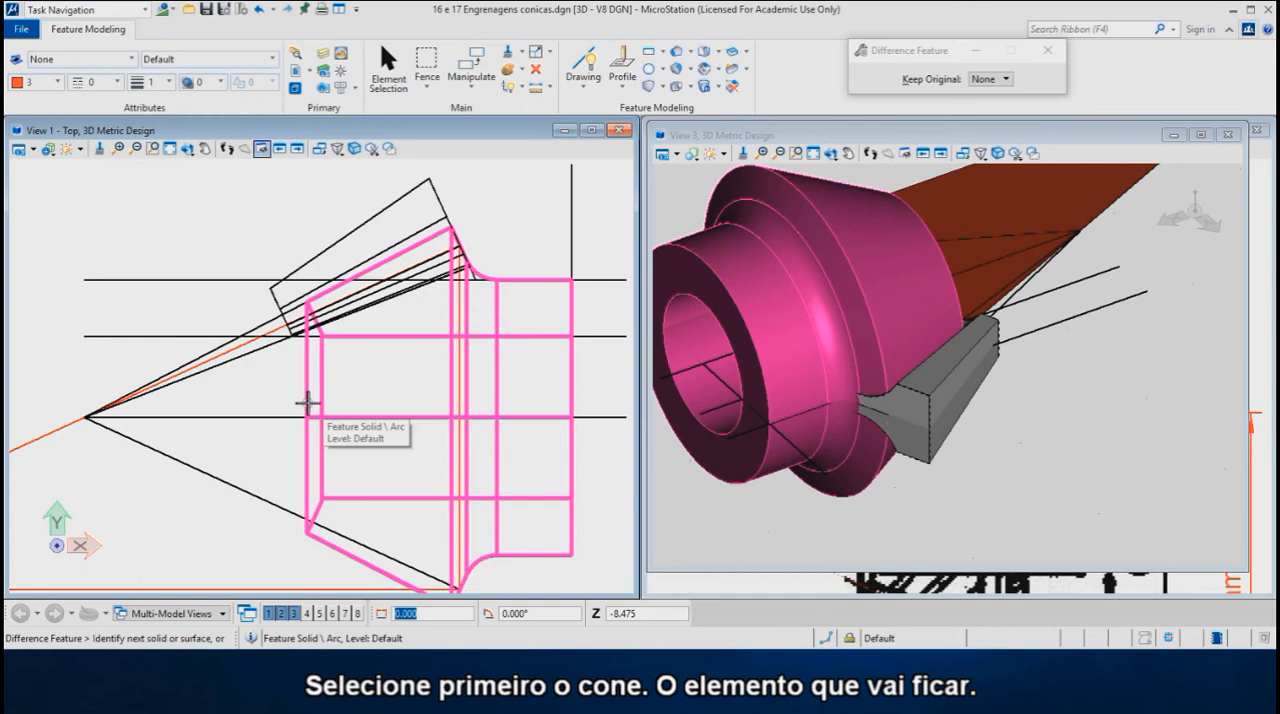
{"action": "left_click", "coordinate": [304, 262]}
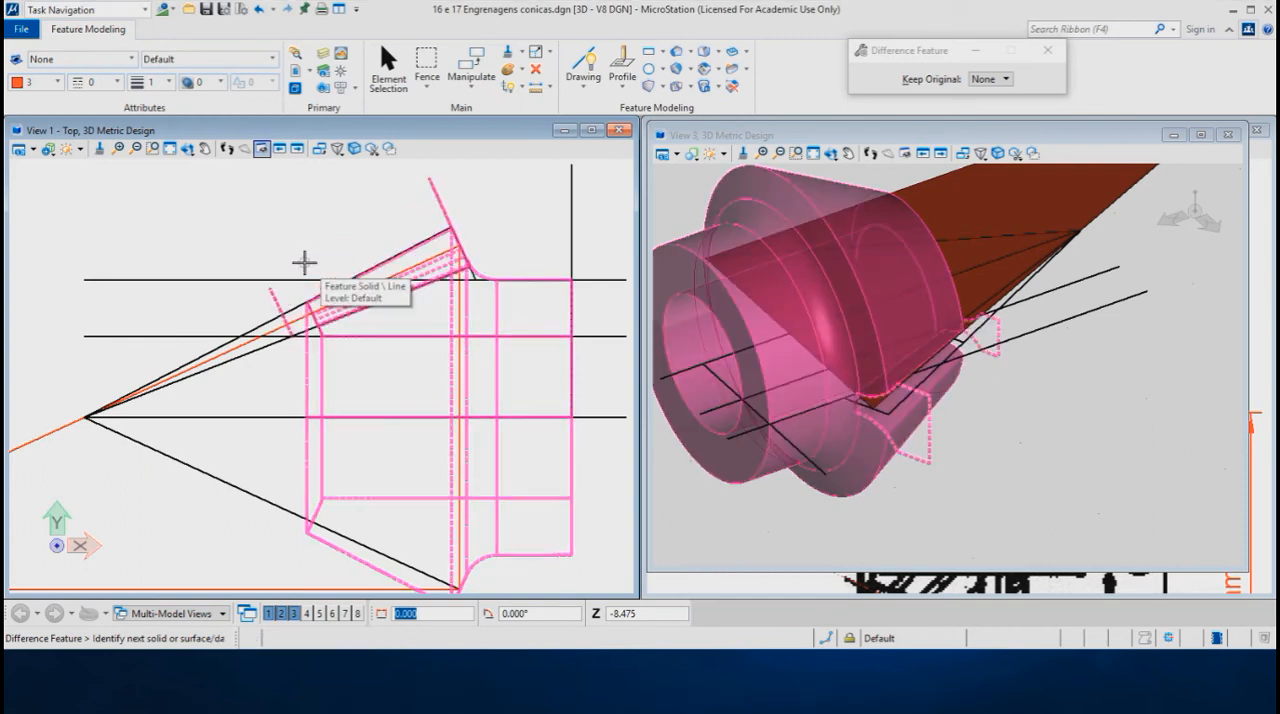
{"action": "left_click", "coordinate": [293, 216]}
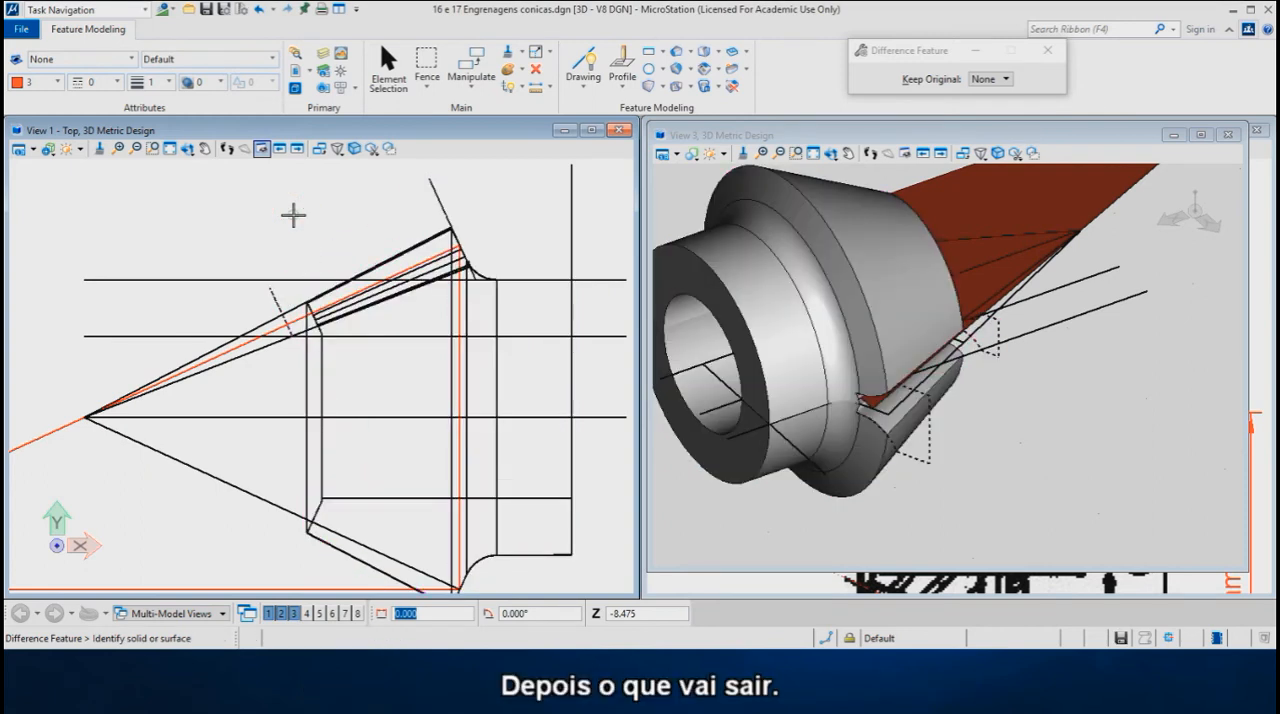
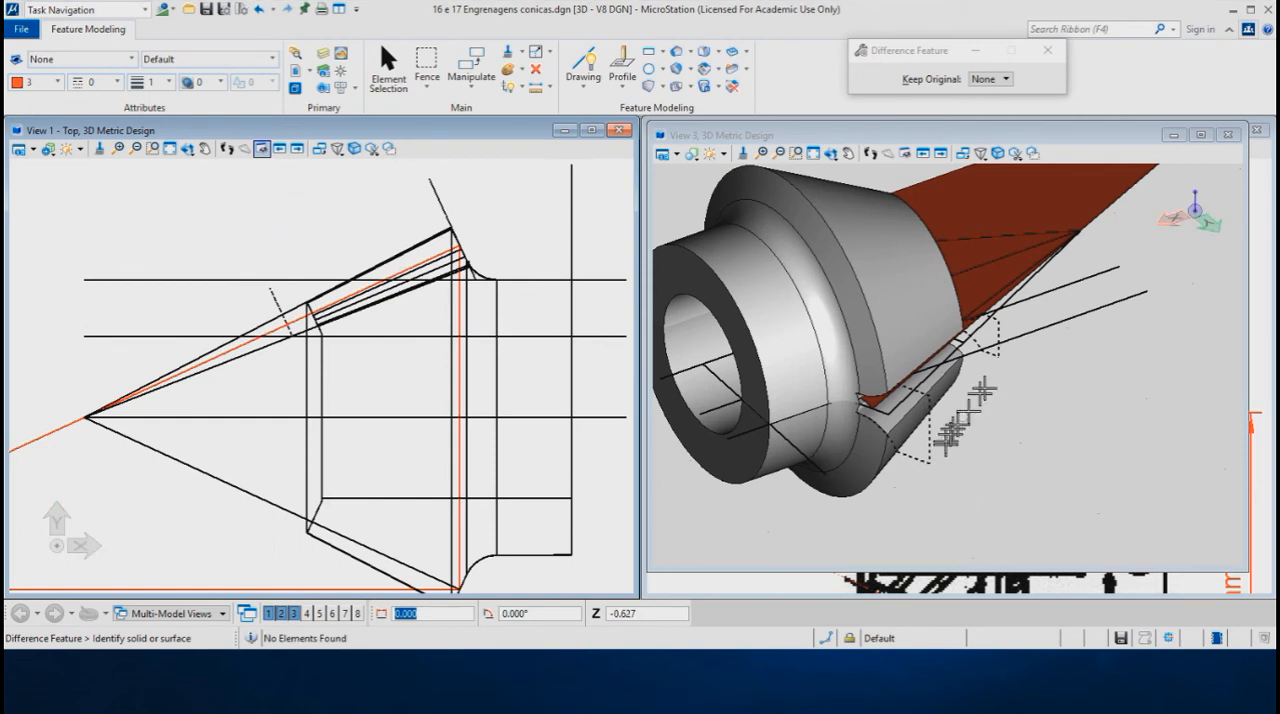
- Turn off the display of Constructions in View 1 and View 3
{"action": "left_click", "coordinate": [33, 151]}
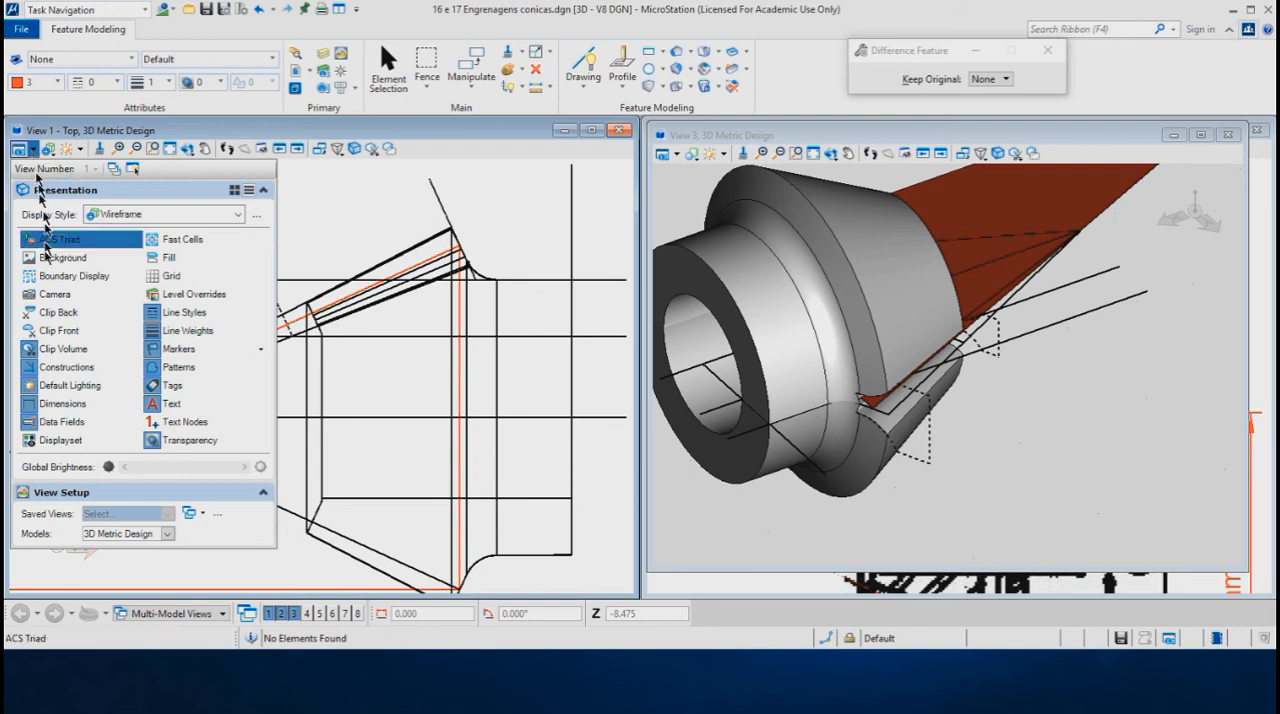
{"action": "left_click", "coordinate": [52, 367]}
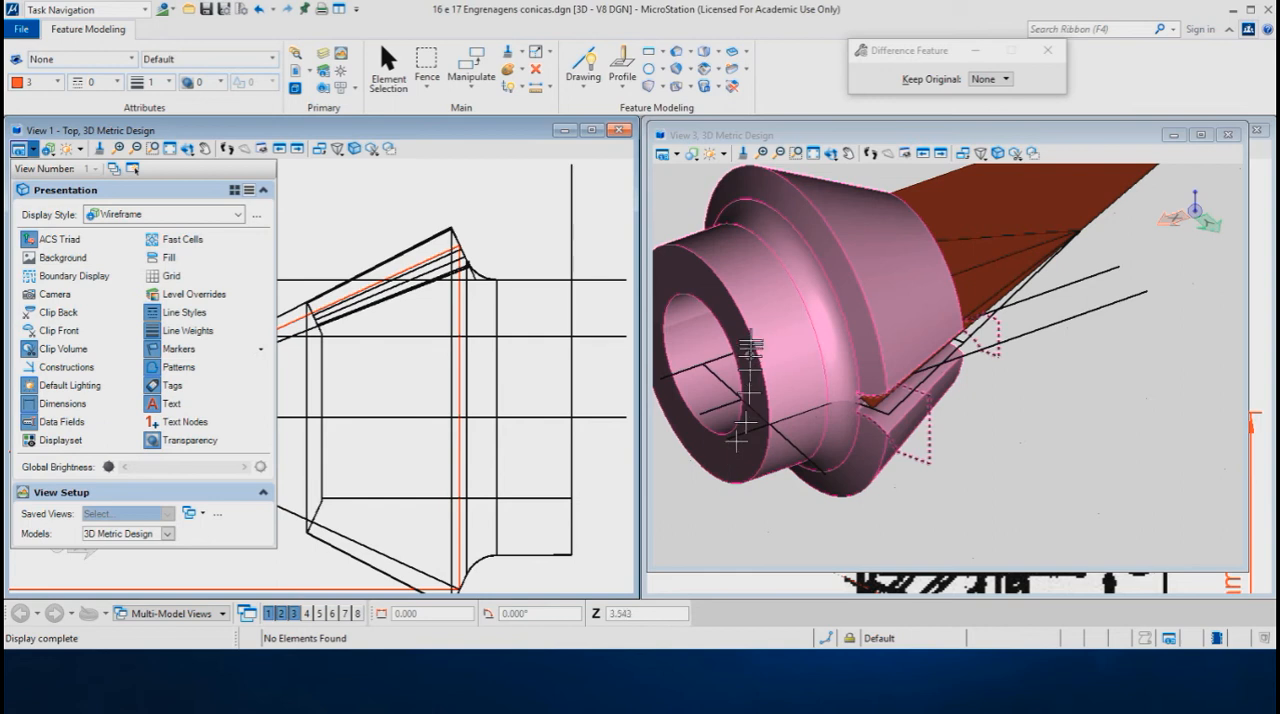
{"action": "left_click", "coordinate": [679, 157]}
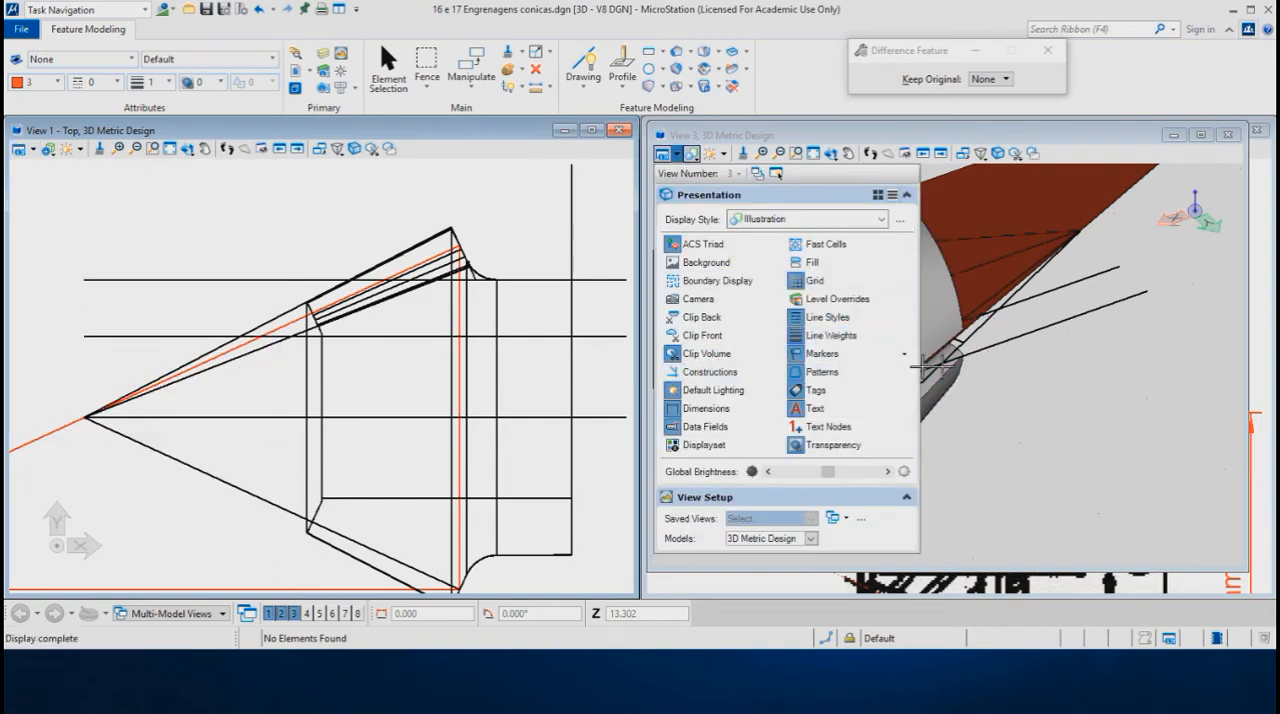
{"action": "middle_click_drag", "start_coordinate": [984, 416], "coordinate": [268, 132], "text": "shift"}
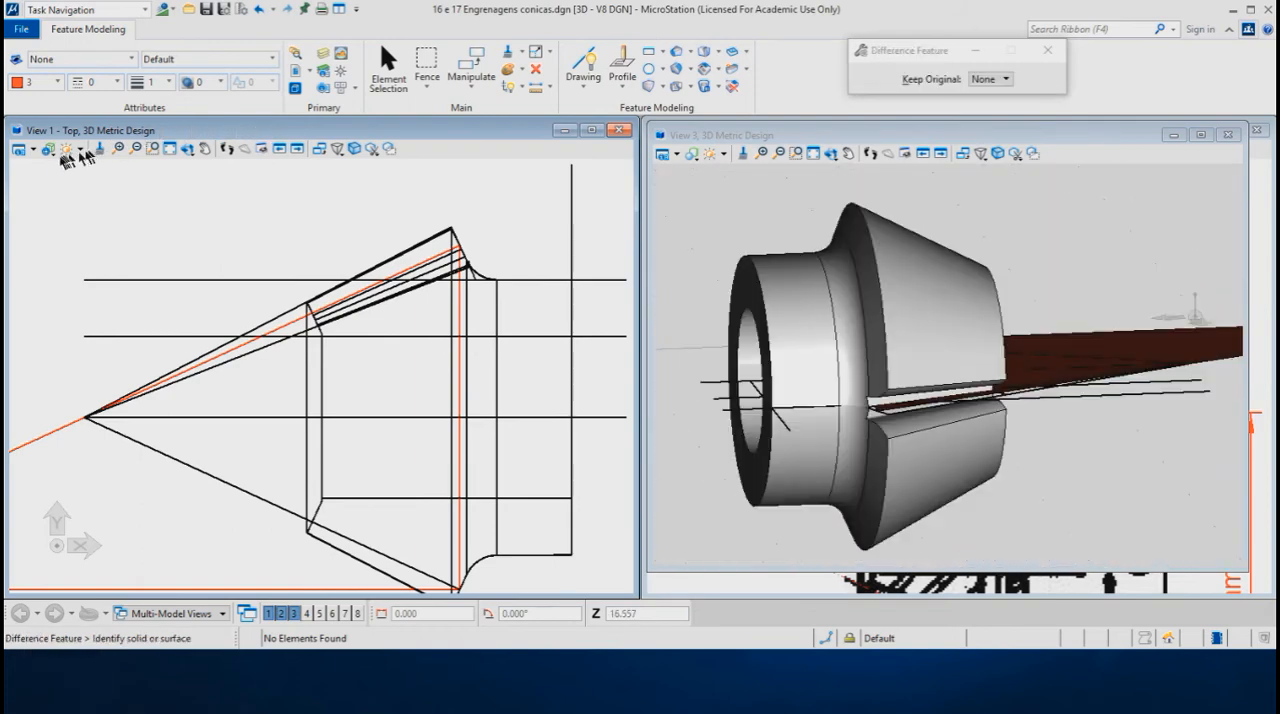
- Switch View 1 to the Left view and set up a polar Array Feature with 17 items and a delta angle of 360/17
{"action": "left_click", "coordinate": [189, 150]}
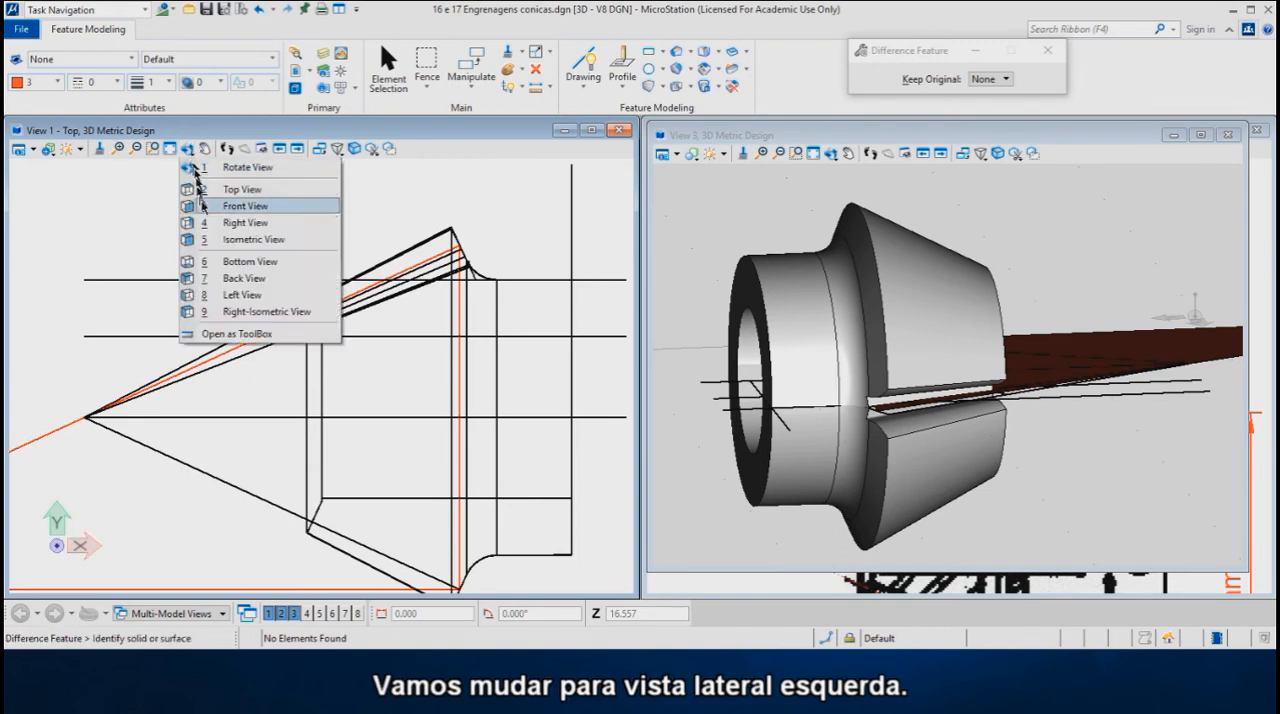
{"action": "left_click", "coordinate": [246, 296]}
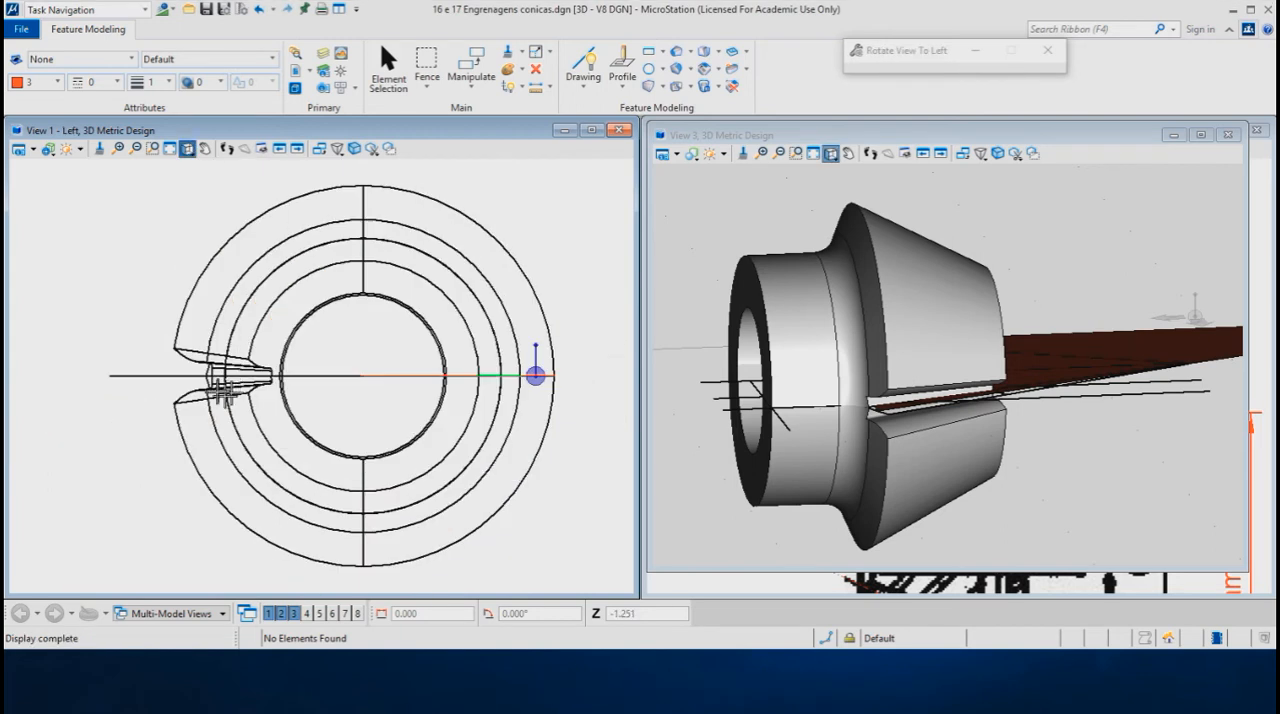
{"action": "scroll", "coordinate": [162, 400], "scroll_direction": "up", "scroll_amount": 1}
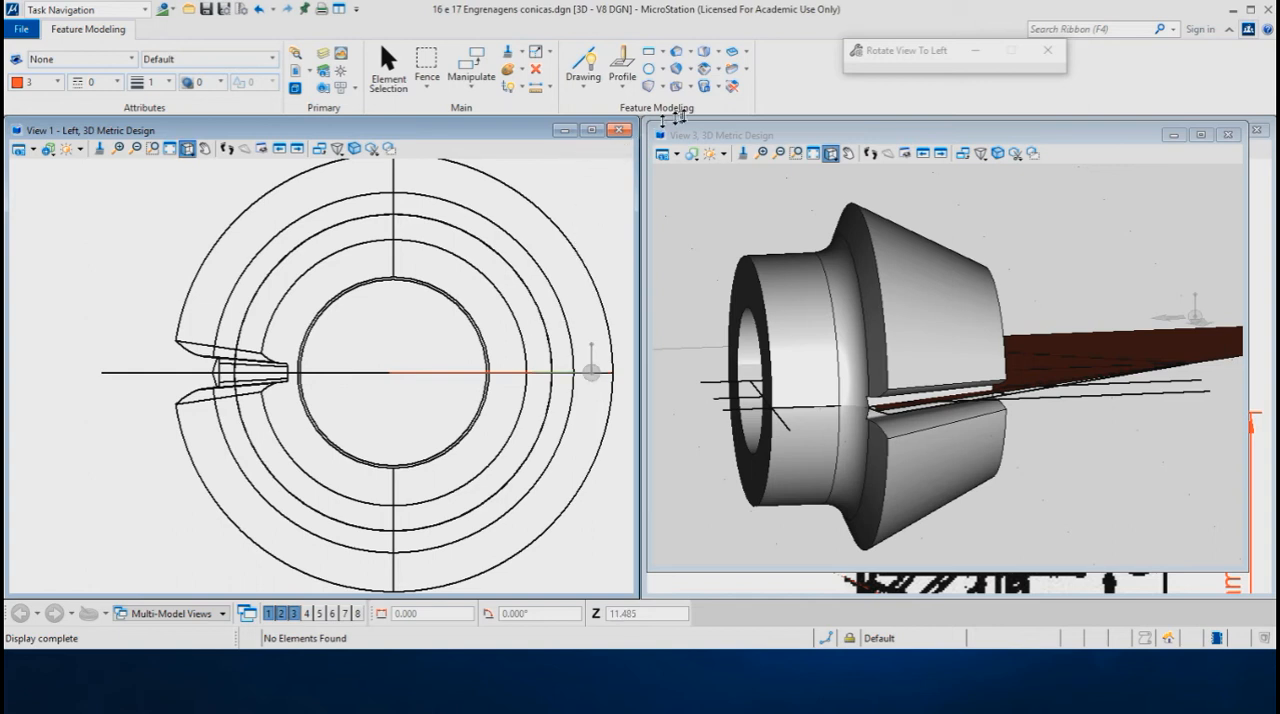
{"action": "left_click", "coordinate": [718, 72]}
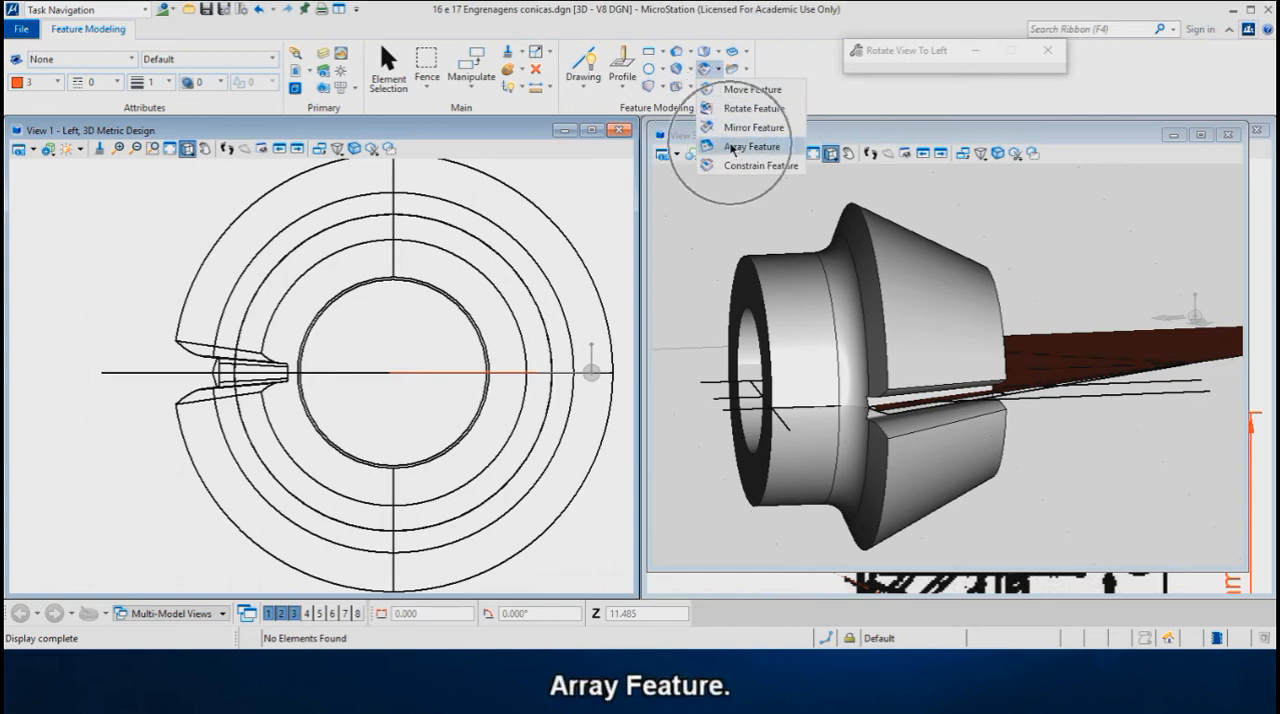
{"action": "left_click", "coordinate": [732, 147]}
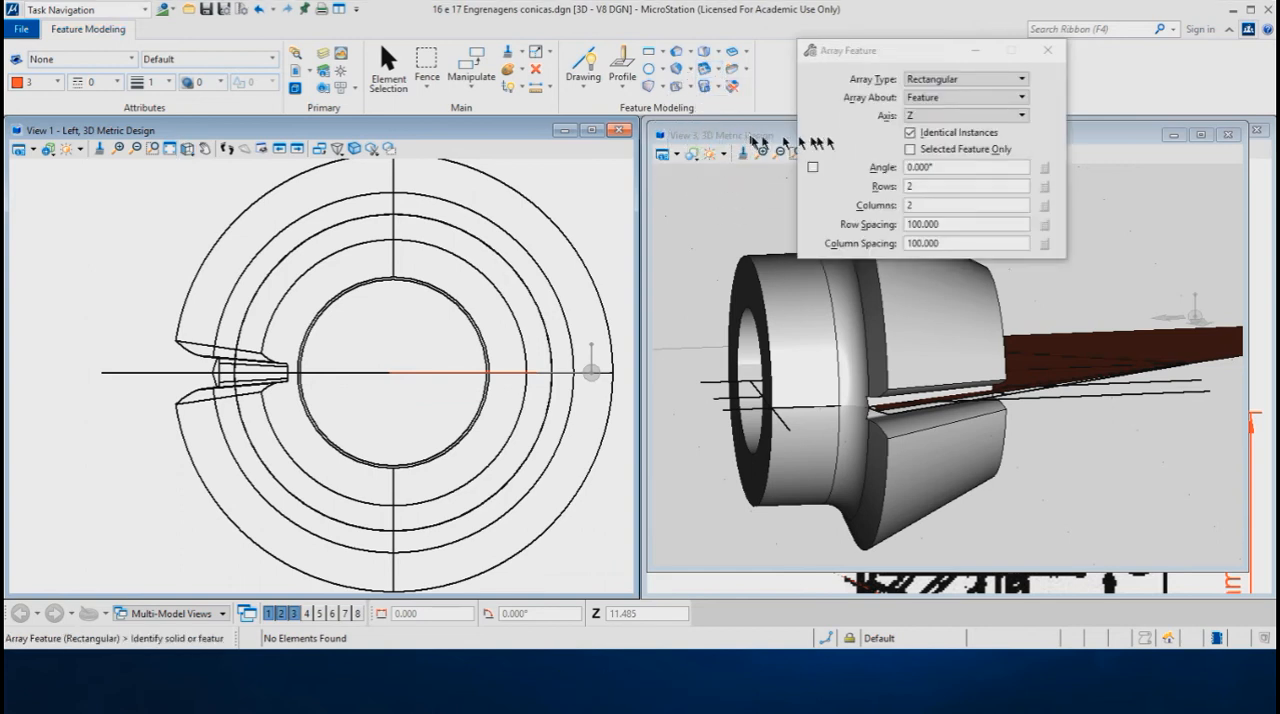
{"action": "left_click", "coordinate": [975, 80]}
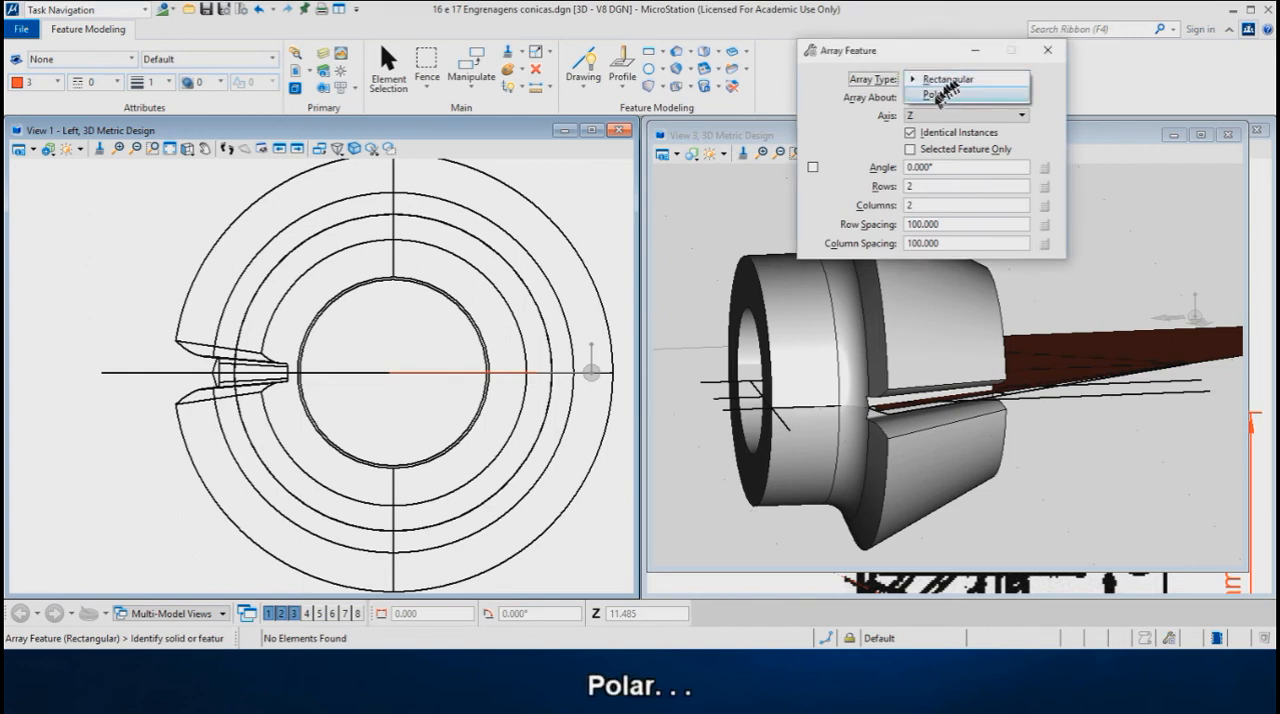
{"action": "left_click", "coordinate": [935, 95]}
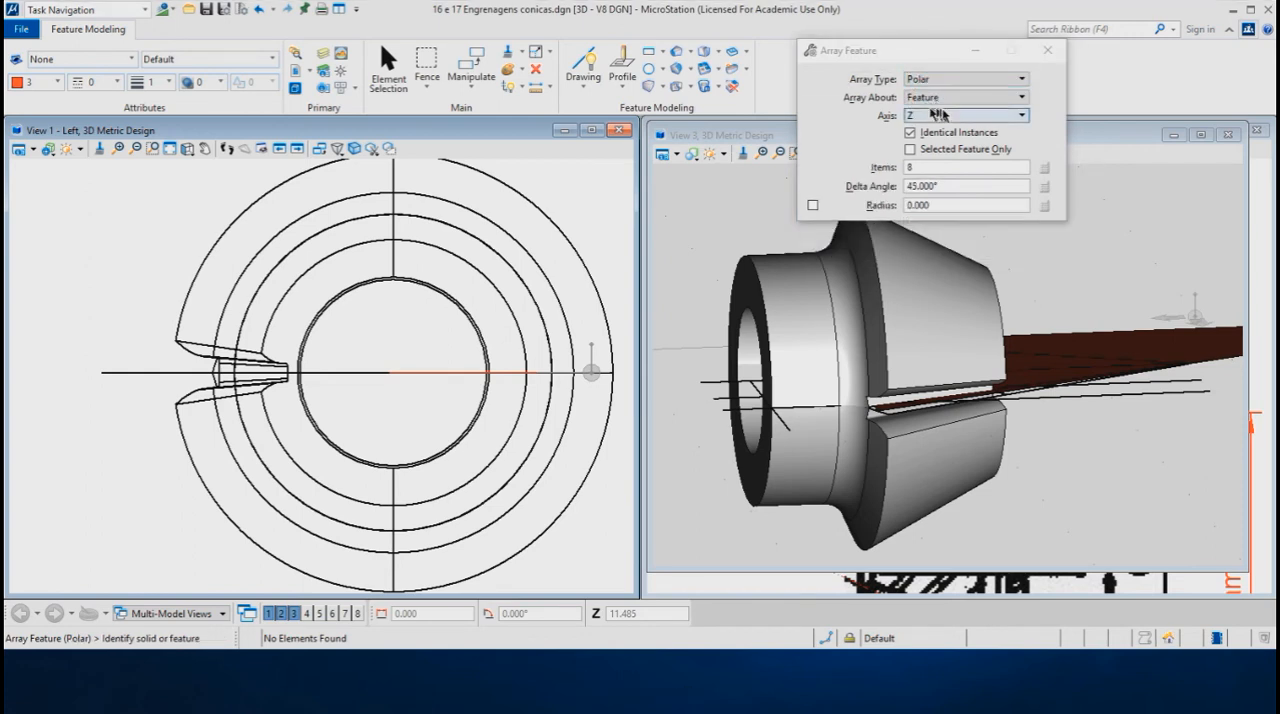
{"action": "left_click", "coordinate": [918, 170]}
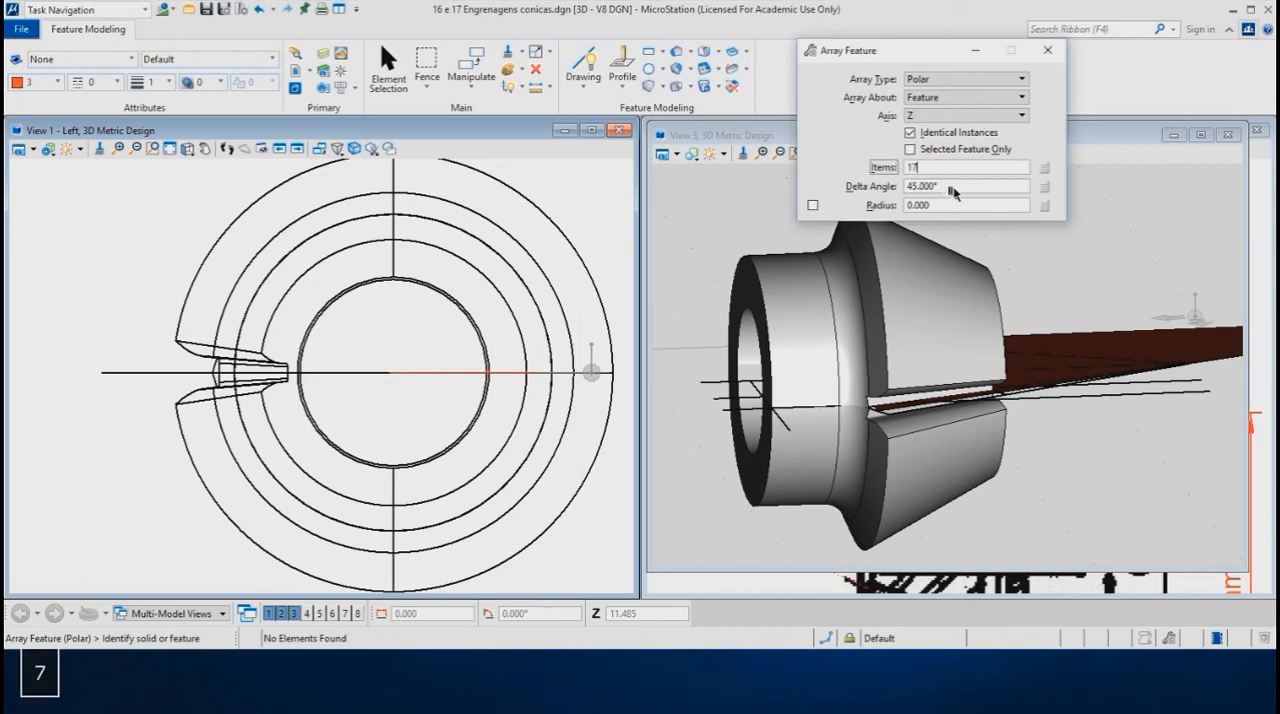
{"action": "left_click_drag", "start_coordinate": [953, 188], "coordinate": [922, 188]}
{"action": "type", "text": "360/"}
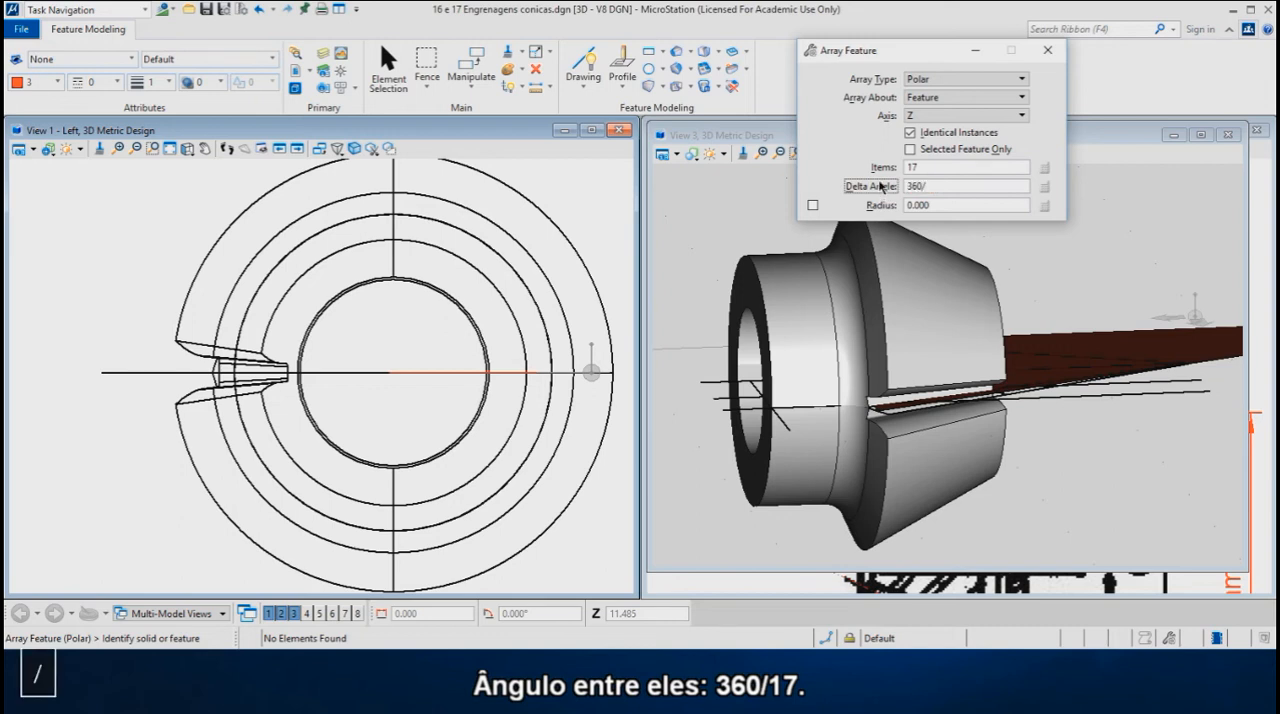
{"action": "key", "text": "Return"}
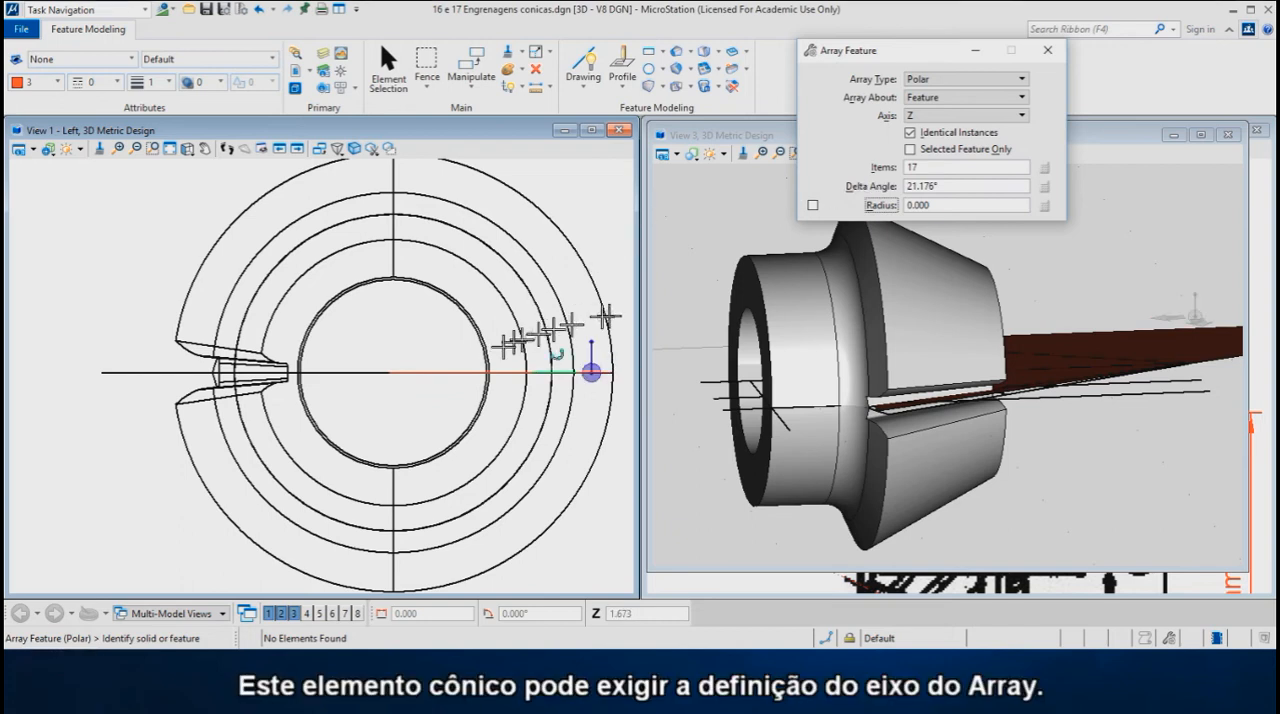
- Array the tooth-space cut around the gear's bore centre, trying the Y axis before using the X axis
{"action": "left_click", "coordinate": [286, 378]}
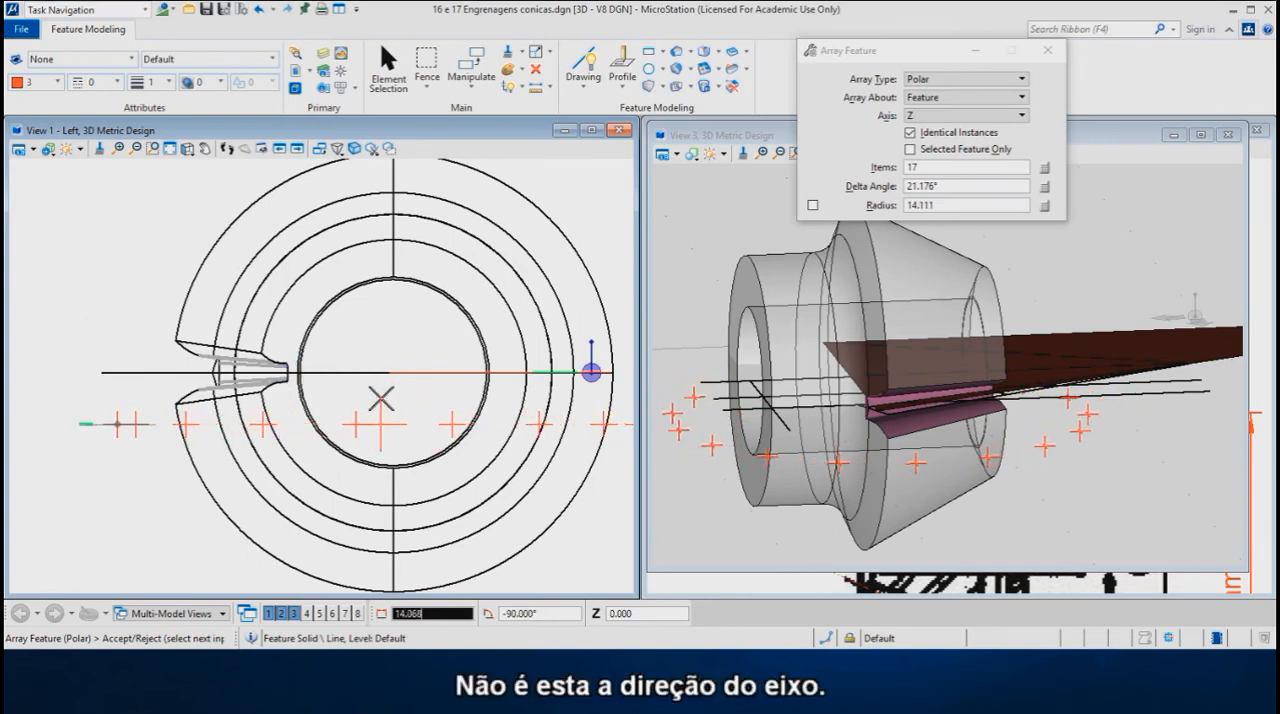
{"action": "left_click", "coordinate": [942, 115]}
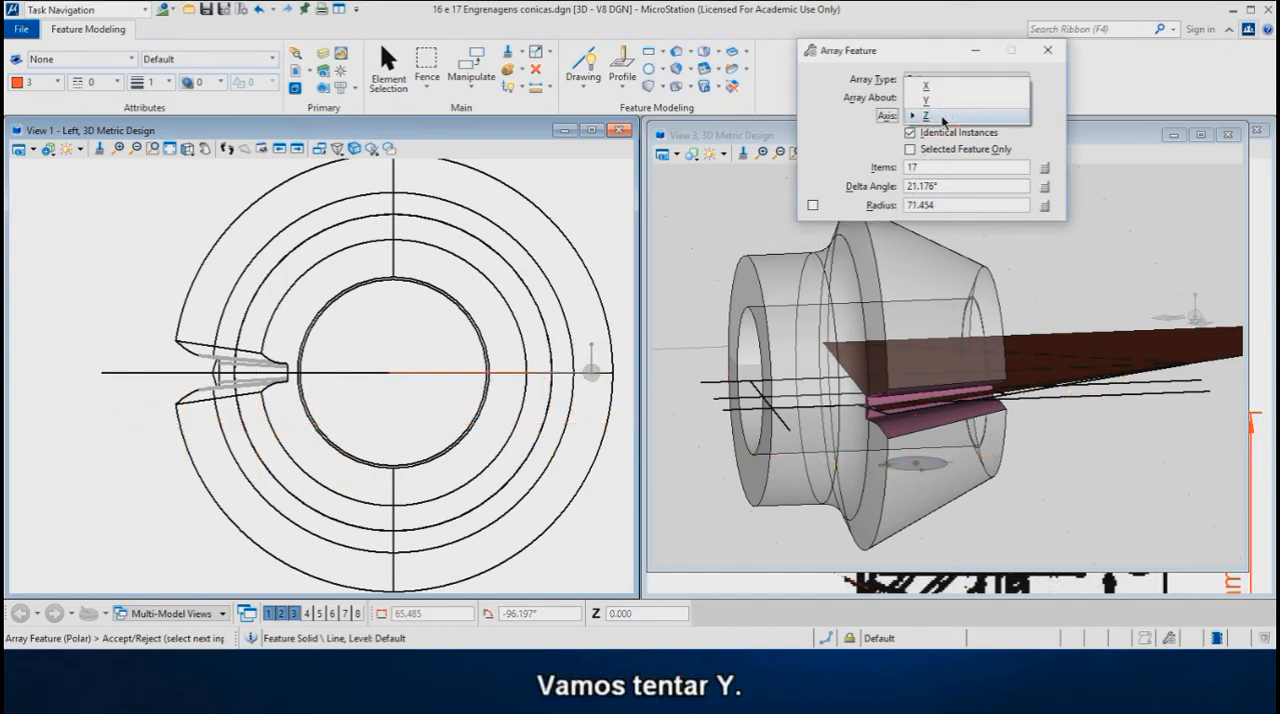
{"action": "left_click", "coordinate": [934, 99]}
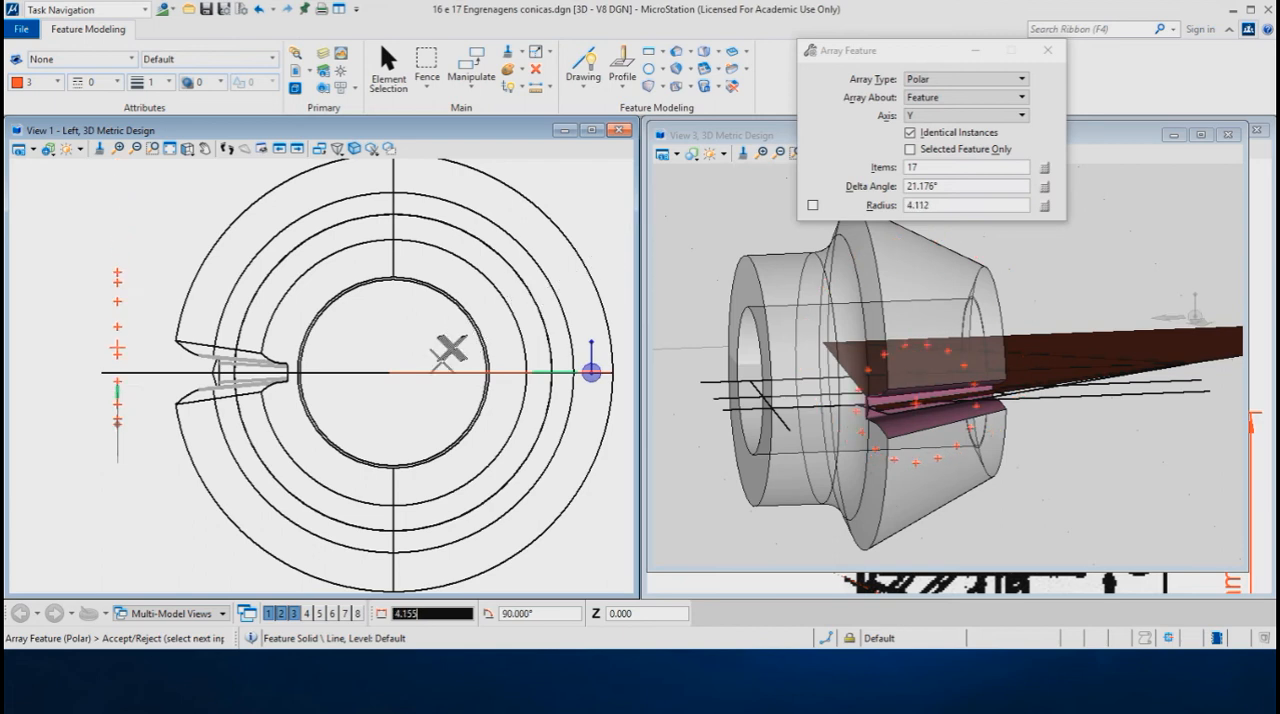
{"action": "left_click", "coordinate": [945, 115]}
{"action": "left_click", "coordinate": [938, 103]}
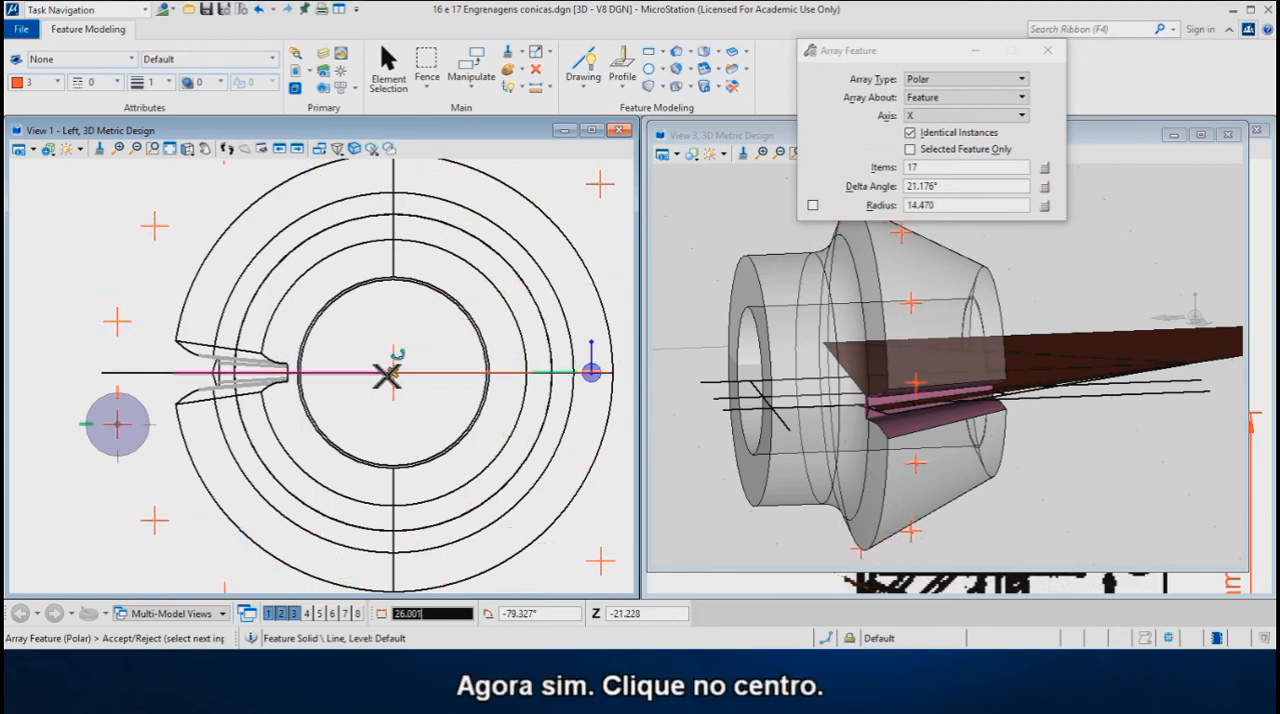
{"action": "left_click", "coordinate": [391, 374]}
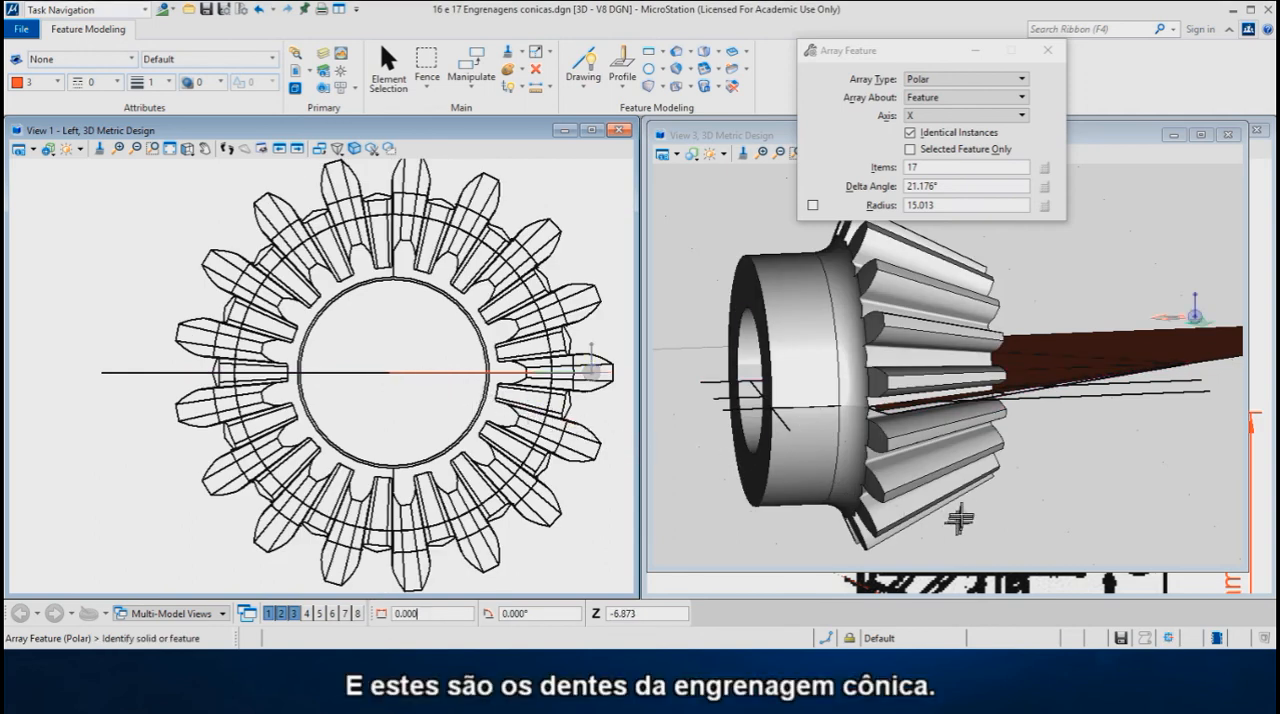
- Examine the finished bevel gear teeth from several dynamically rotated angles in View 3
{"action": "left_click_drag", "start_coordinate": [887, 60], "coordinate": [1080, 50]}
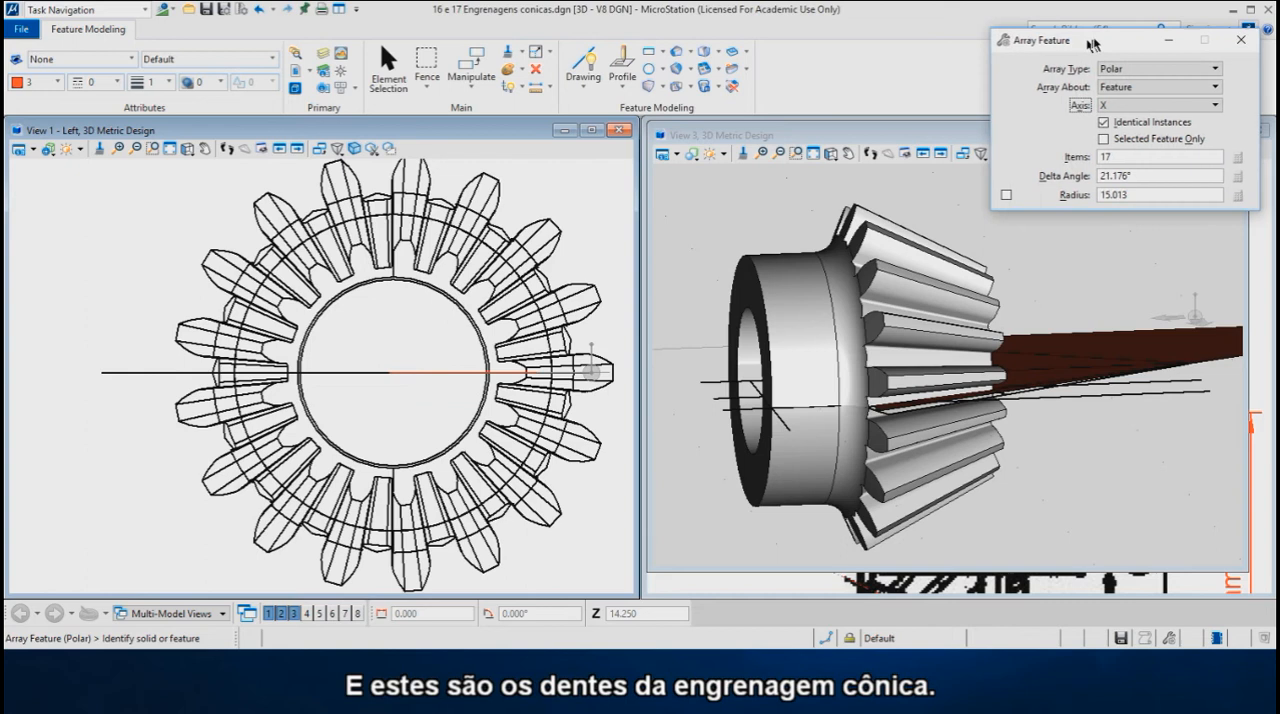
{"action": "left_click", "coordinate": [832, 154]}
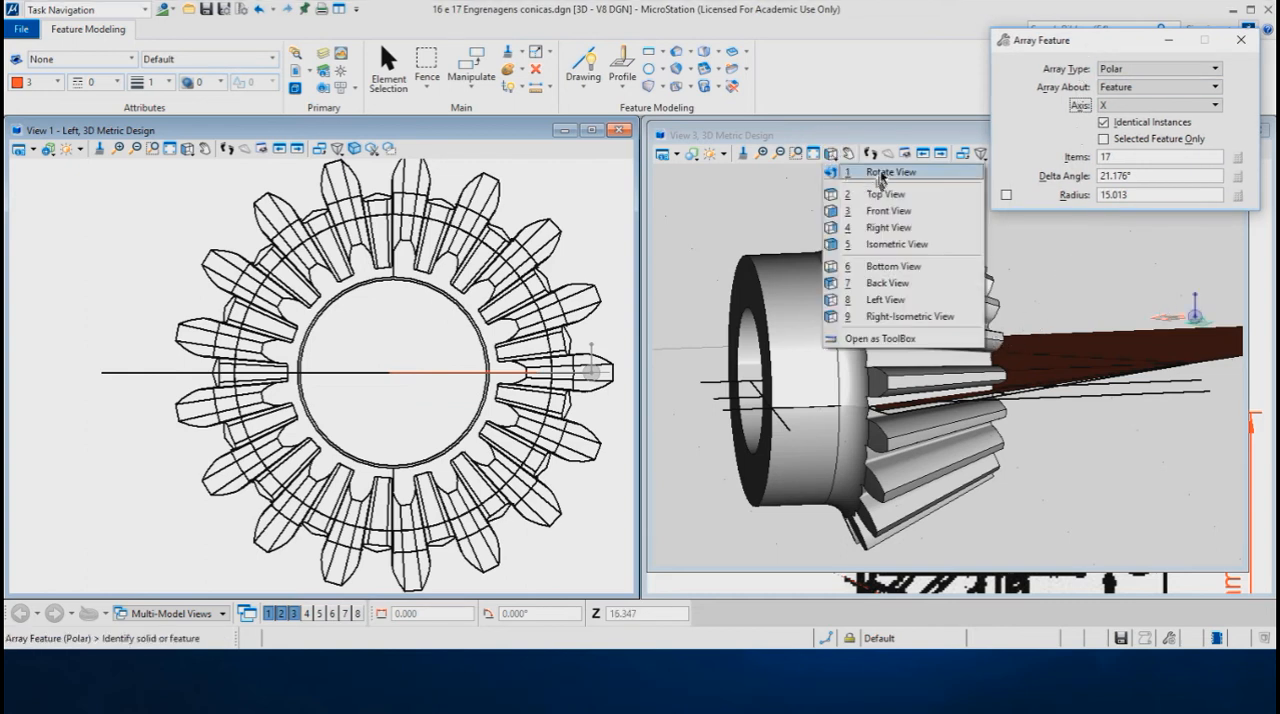
{"action": "left_click", "coordinate": [880, 173]}
{"action": "left_click", "coordinate": [1050, 475]}
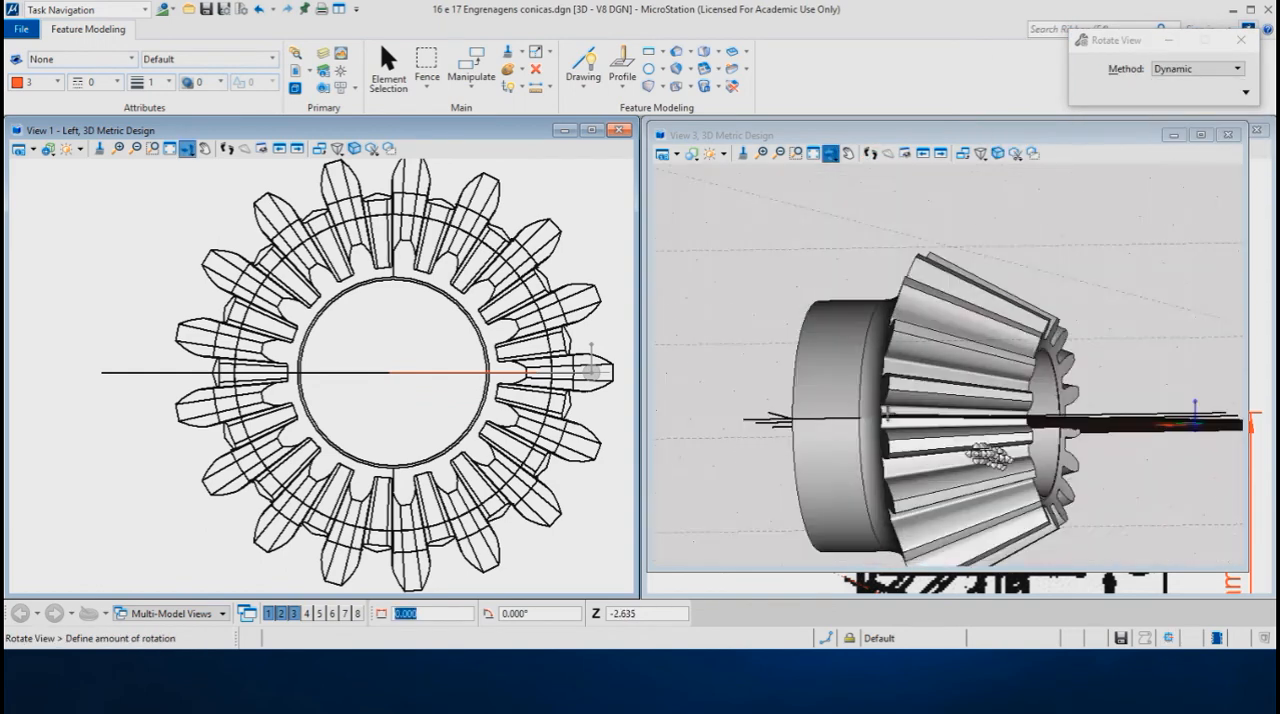
{"action": "left_click", "coordinate": [820, 500]}
{"action": "middle_click_drag", "start_coordinate": [1048, 395], "coordinate": [994, 326]}
{"action": "left_click", "coordinate": [1006, 322]}
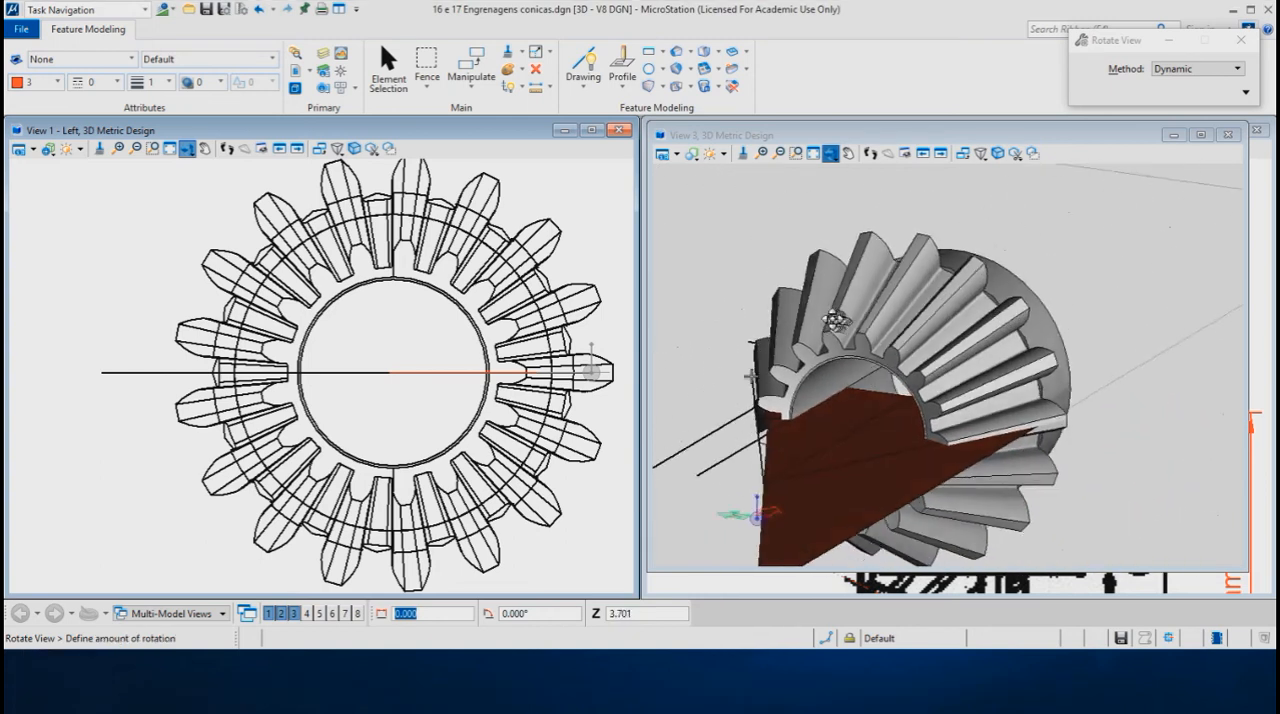
{"action": "left_click", "coordinate": [886, 397]}
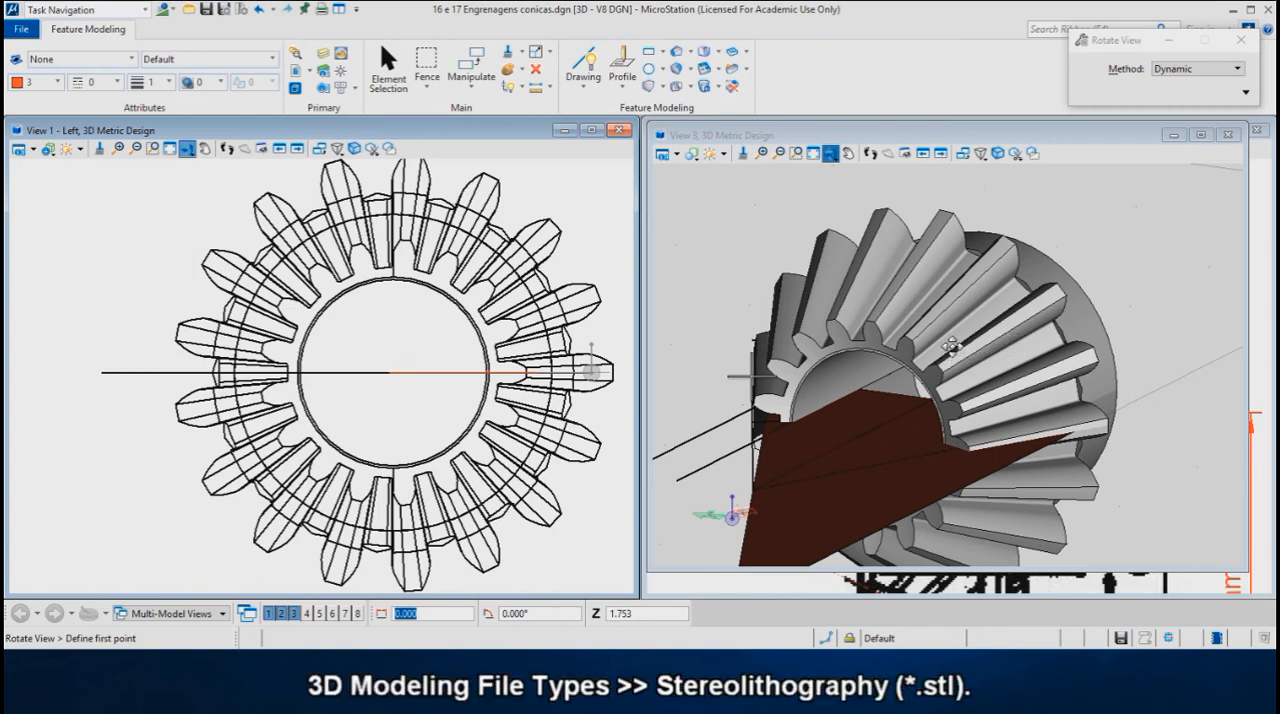
{"action": "scroll", "coordinate": [968, 318], "scroll_direction": "down", "scroll_amount": 2}
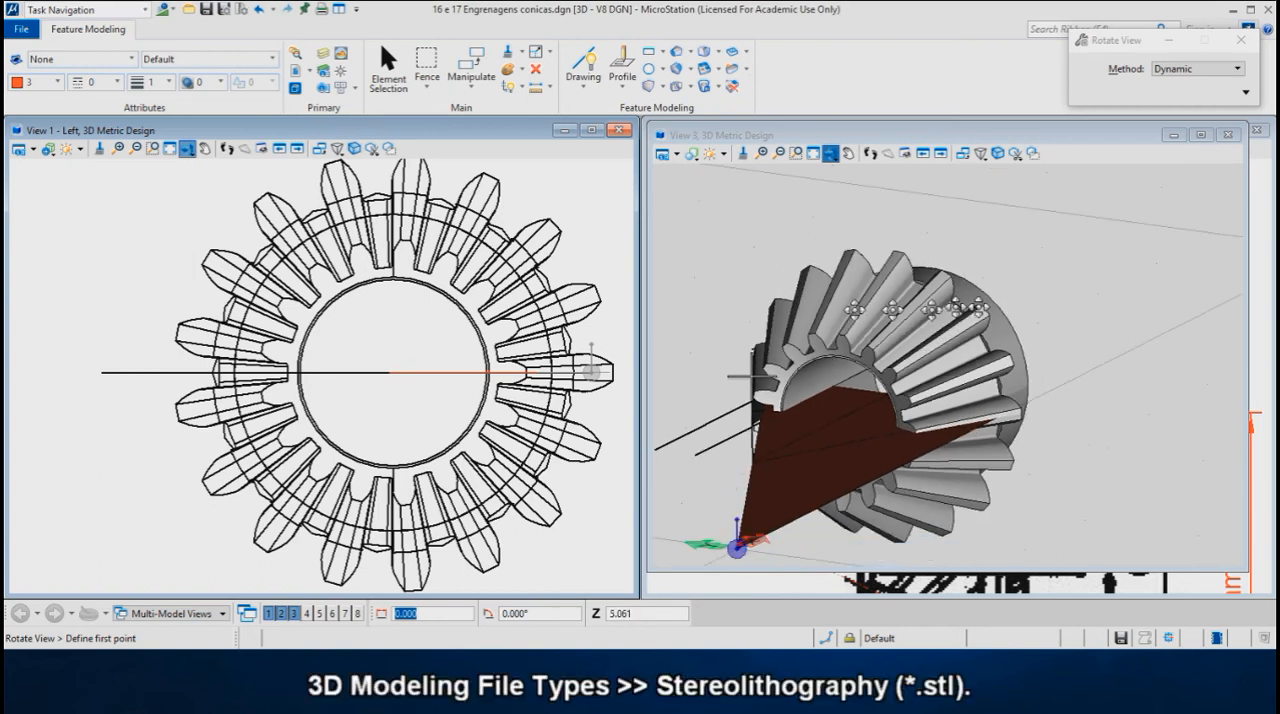
- Return View 1 to the Top view, close View 3, and show the drawing of part 17 in View 2
{"action": "left_click", "coordinate": [187, 149]}
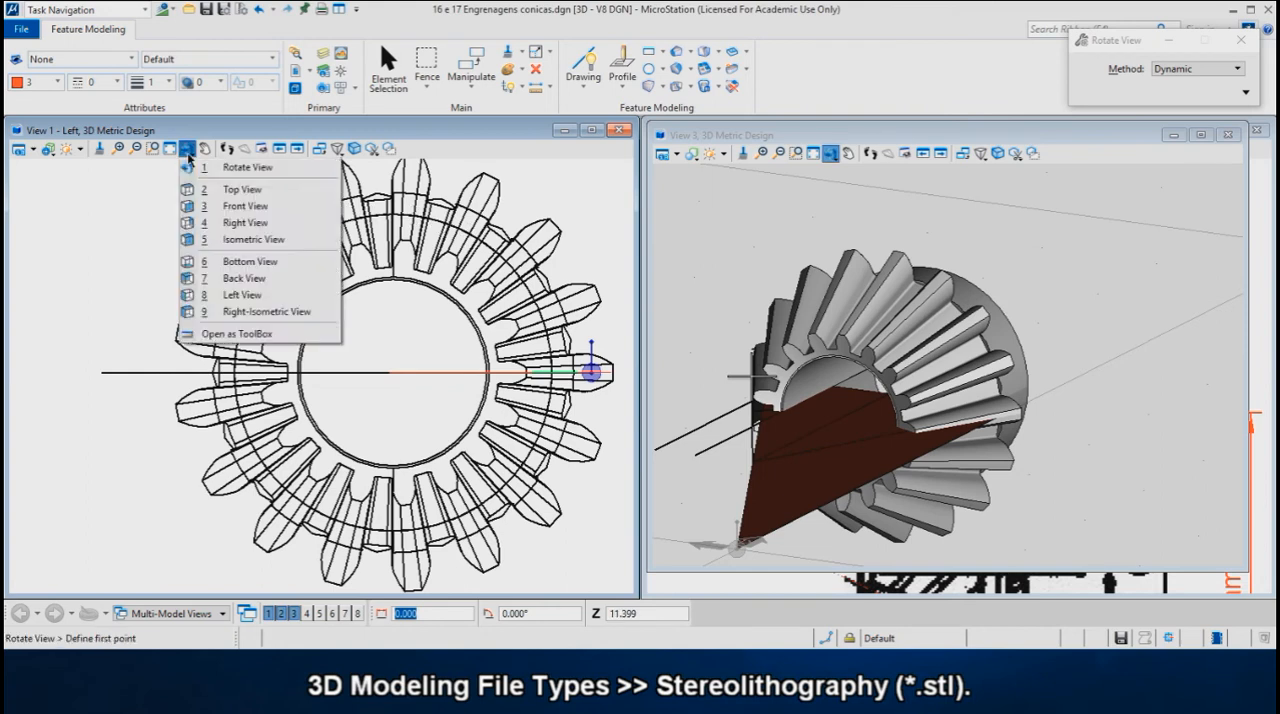
{"action": "left_click", "coordinate": [240, 189]}
{"action": "scroll", "coordinate": [234, 294], "scroll_direction": "down", "scroll_amount": 4}
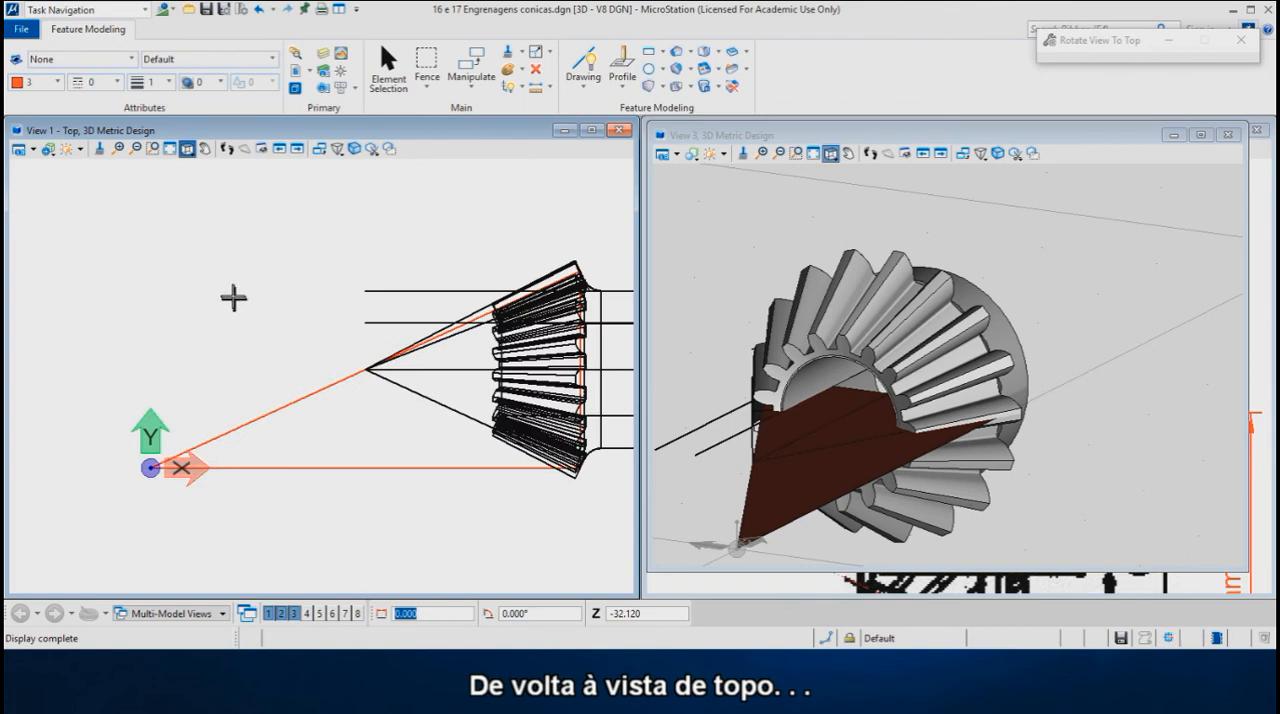
{"action": "scroll", "coordinate": [440, 360], "scroll_direction": "up", "scroll_amount": 2}
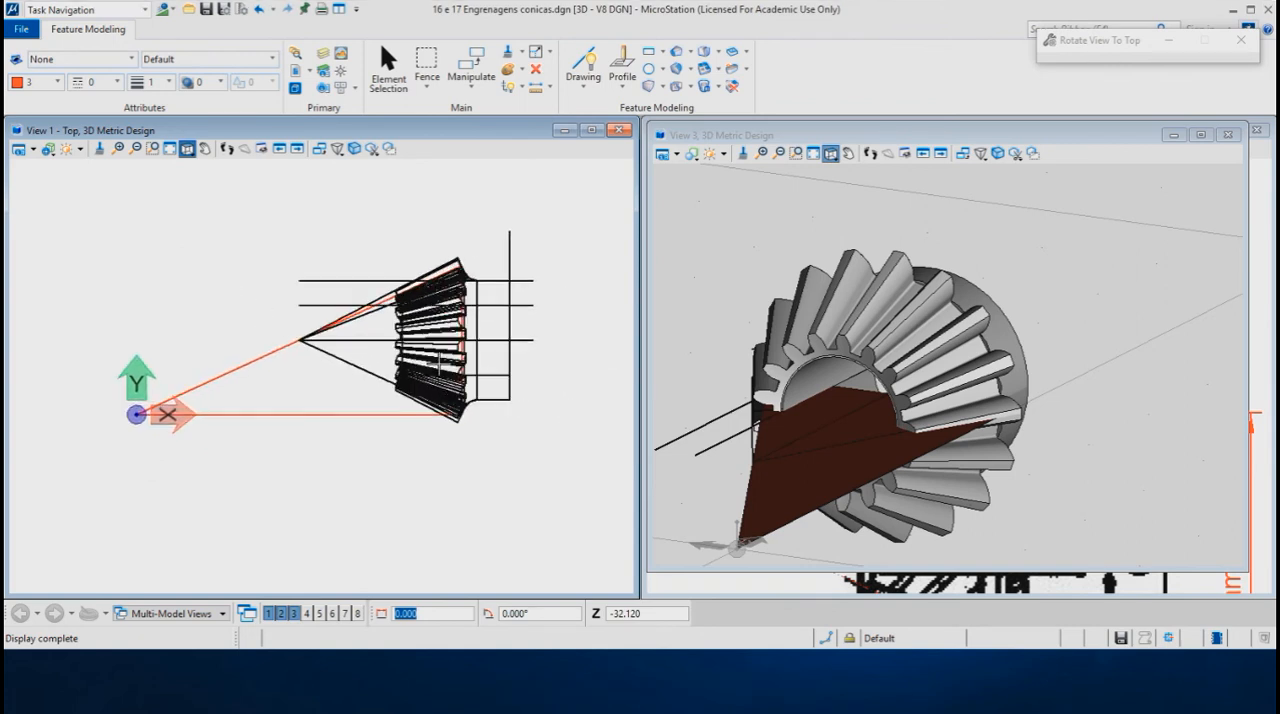
{"action": "left_click", "coordinate": [1228, 135]}
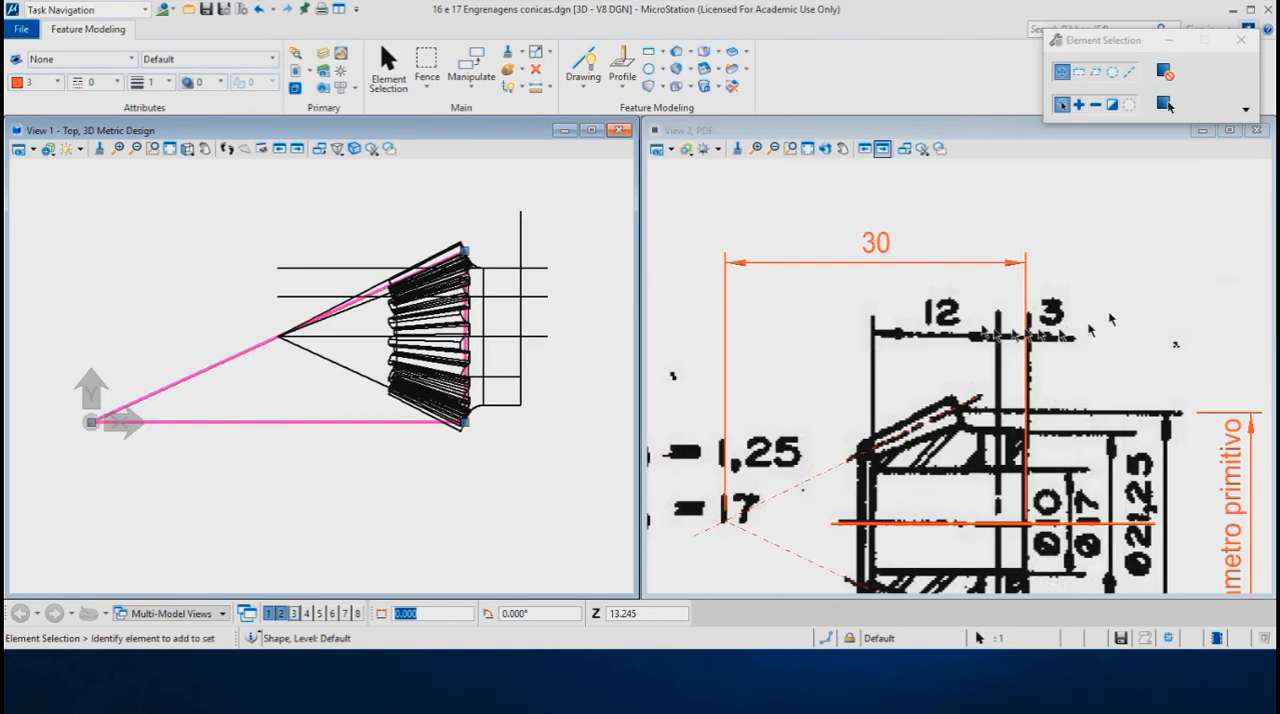
{"action": "scroll", "coordinate": [896, 190], "scroll_direction": "down", "scroll_amount": 4}
{"action": "scroll", "coordinate": [910, 556], "scroll_direction": "up", "scroll_amount": 2}
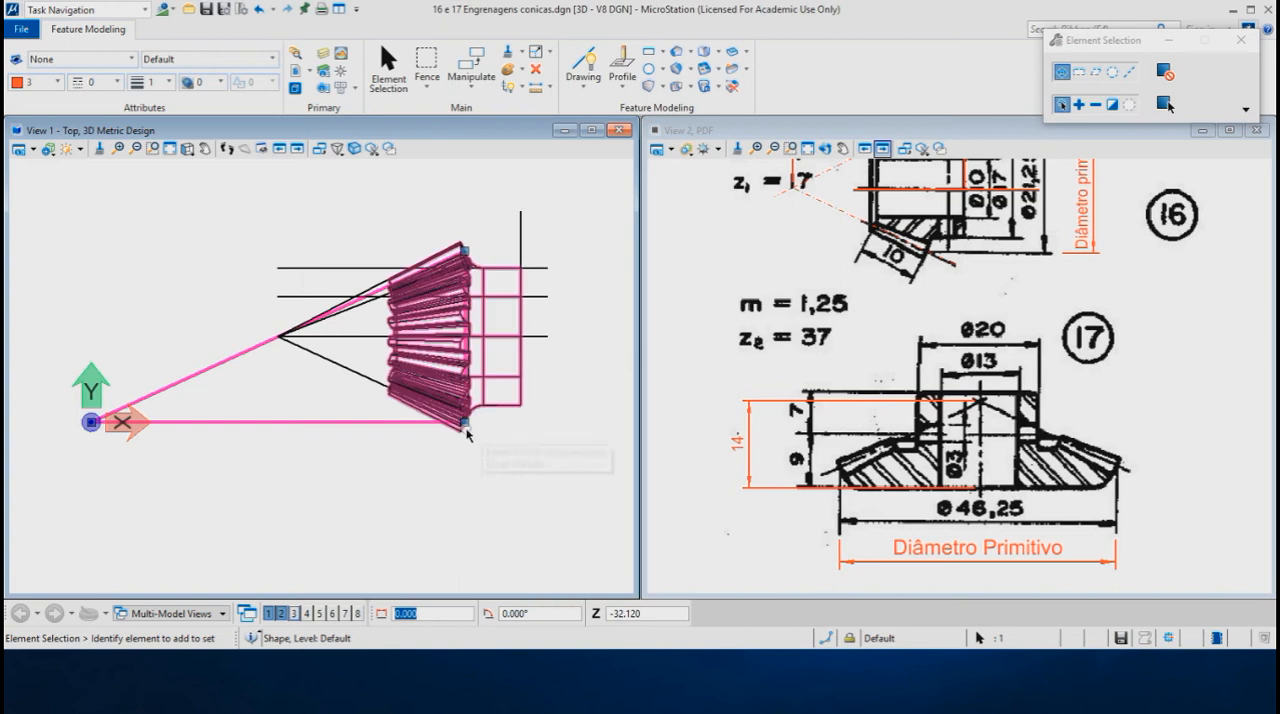
- Move the finished 17-tooth gear 30 mm along positive X, away from the construction geometry
{"action": "right_click", "coordinate": [500, 220]}
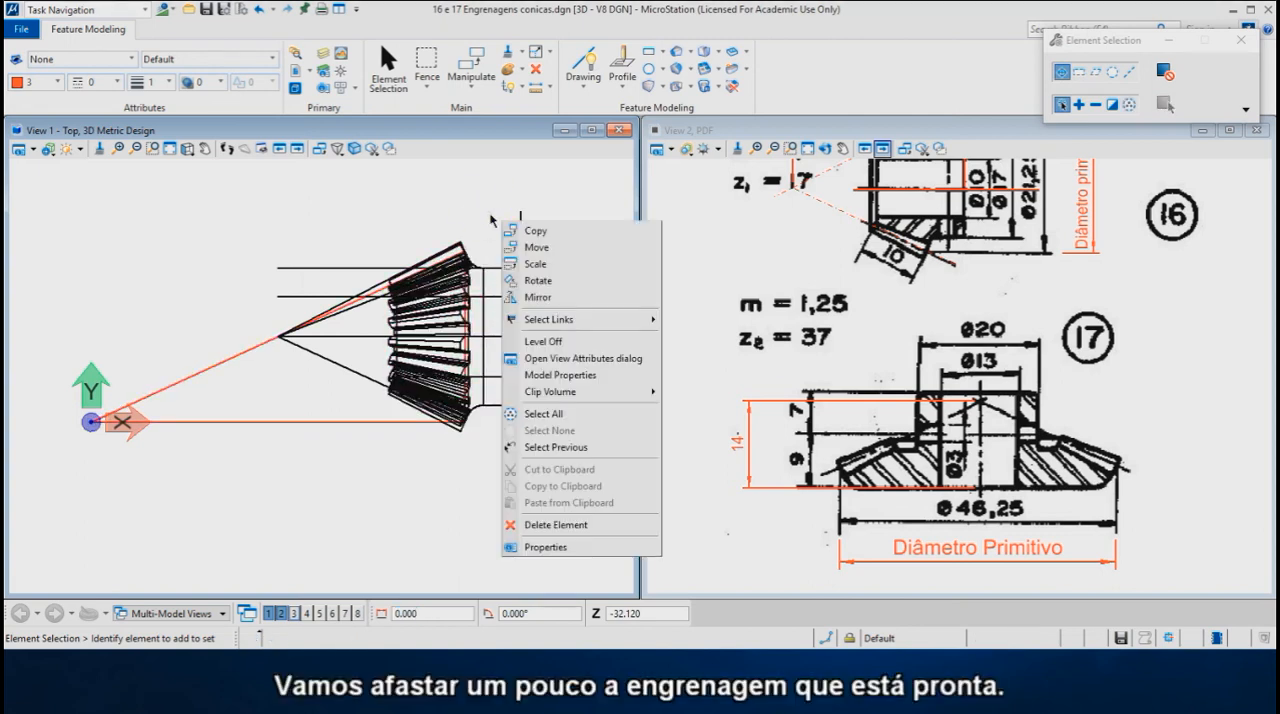
{"action": "left_click", "coordinate": [533, 247]}
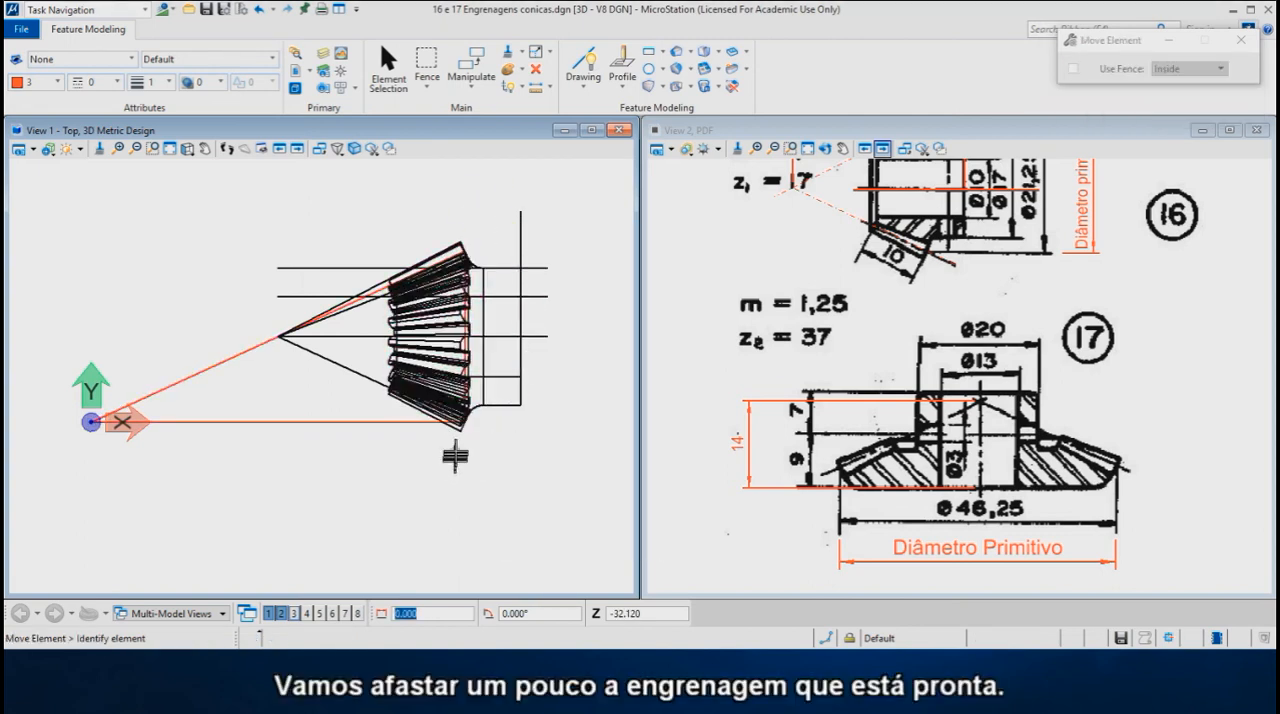
{"action": "left_click", "coordinate": [460, 432]}
{"action": "scroll", "coordinate": [448, 428], "scroll_direction": "down", "scroll_amount": 2}
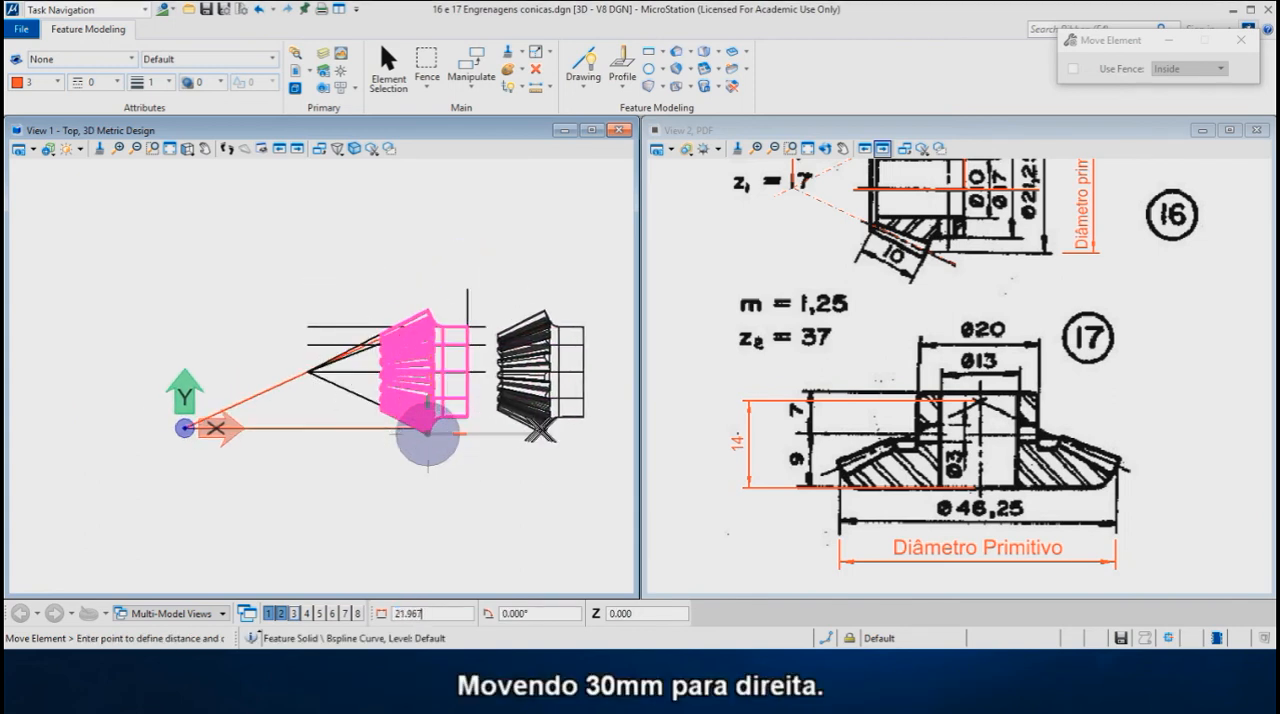
{"action": "type", "text": "30"}
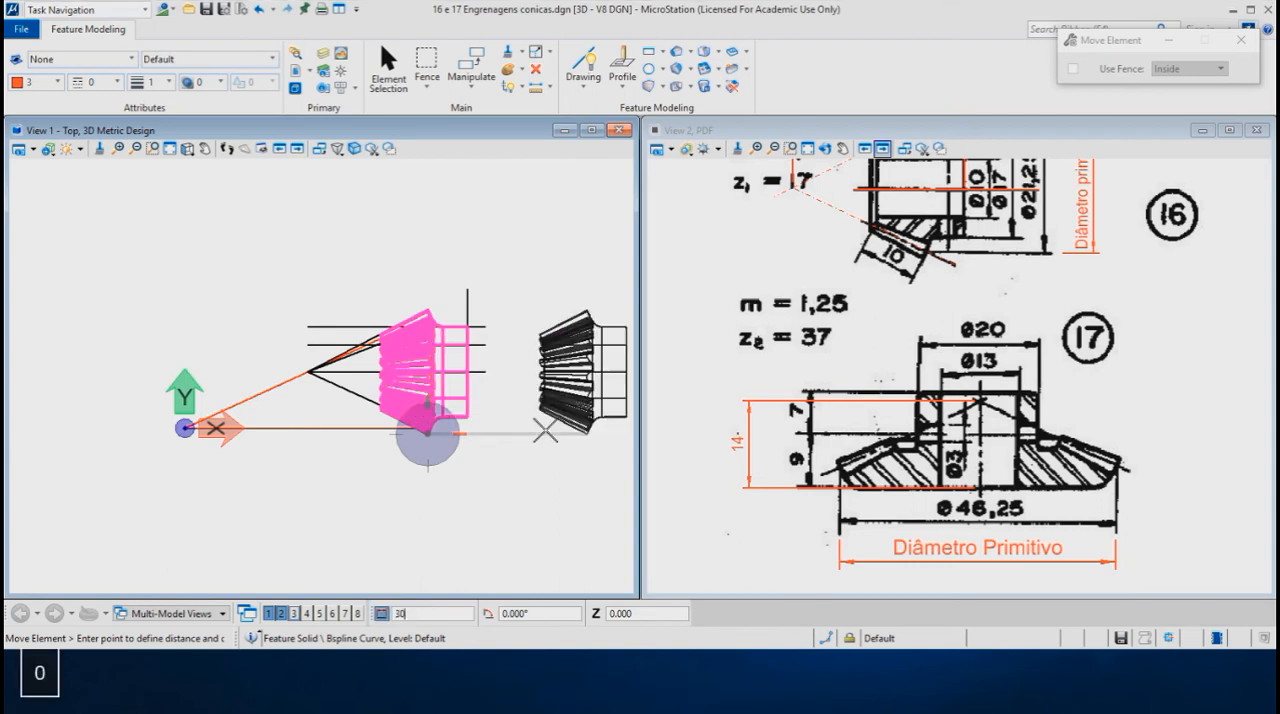
{"action": "left_click", "coordinate": [552, 440]}
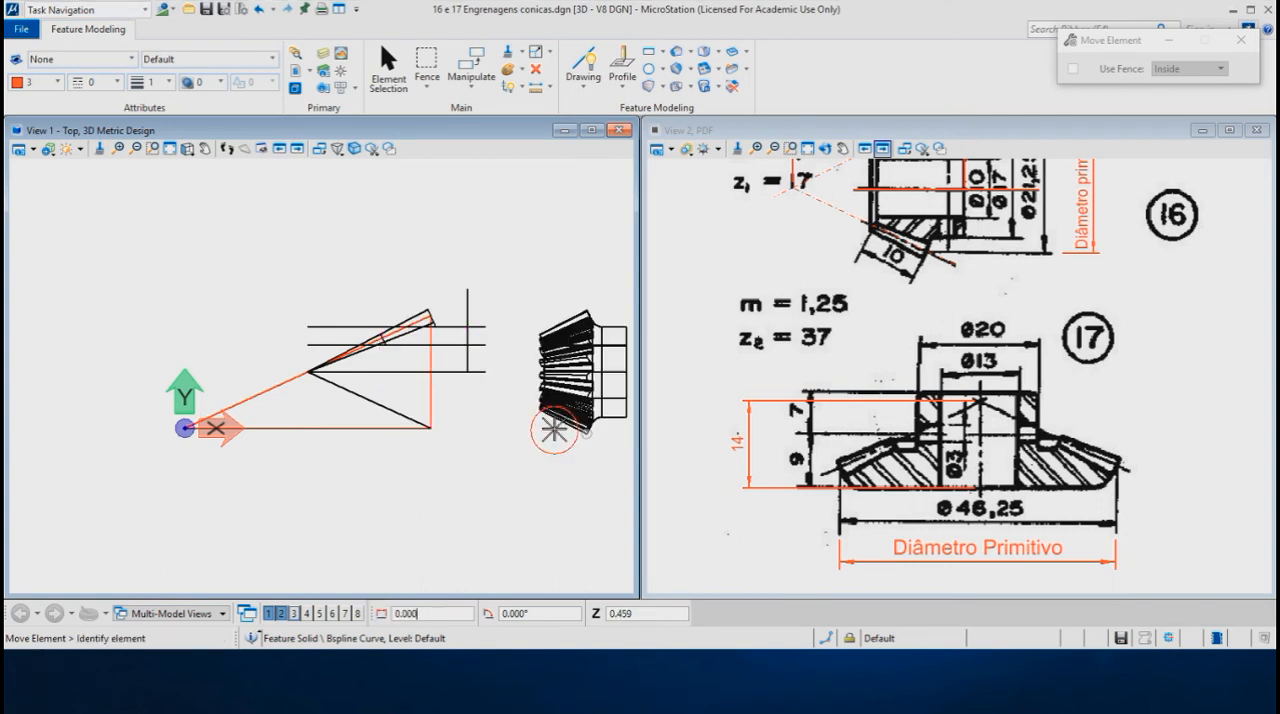
- Draw a 1.25 mm addendum line from the lower pitch corner, perpendicular to the 37-tooth gear's sloping pitch line and above it
{"action": "scroll", "coordinate": [268, 413], "scroll_direction": "up", "scroll_amount": 2}
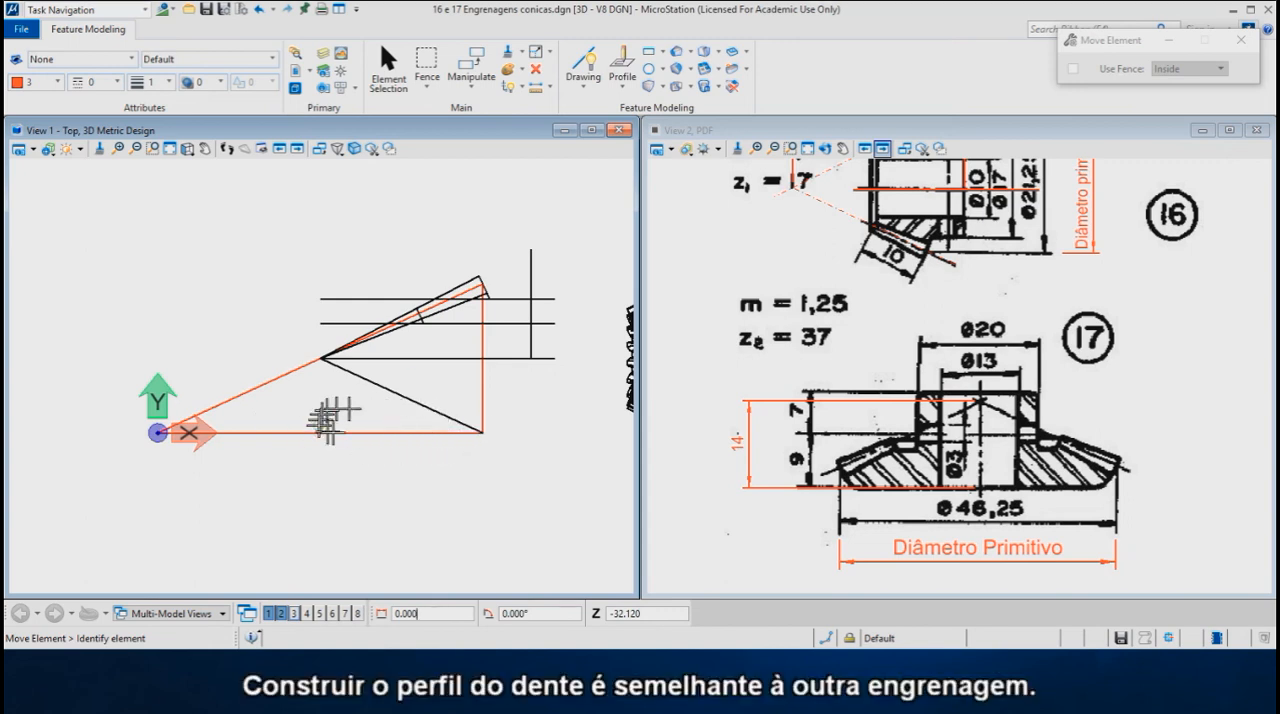
{"action": "scroll", "coordinate": [478, 437], "scroll_direction": "up", "scroll_amount": 3}
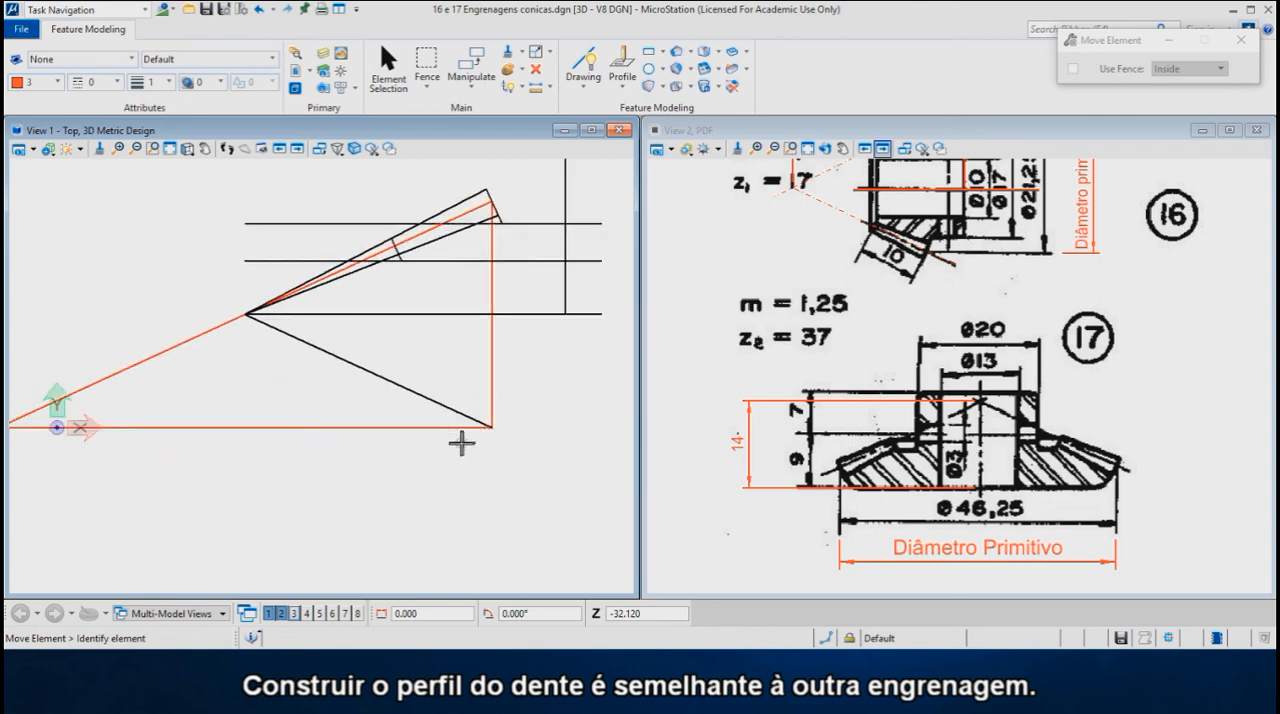
{"action": "left_click", "coordinate": [585, 62]}
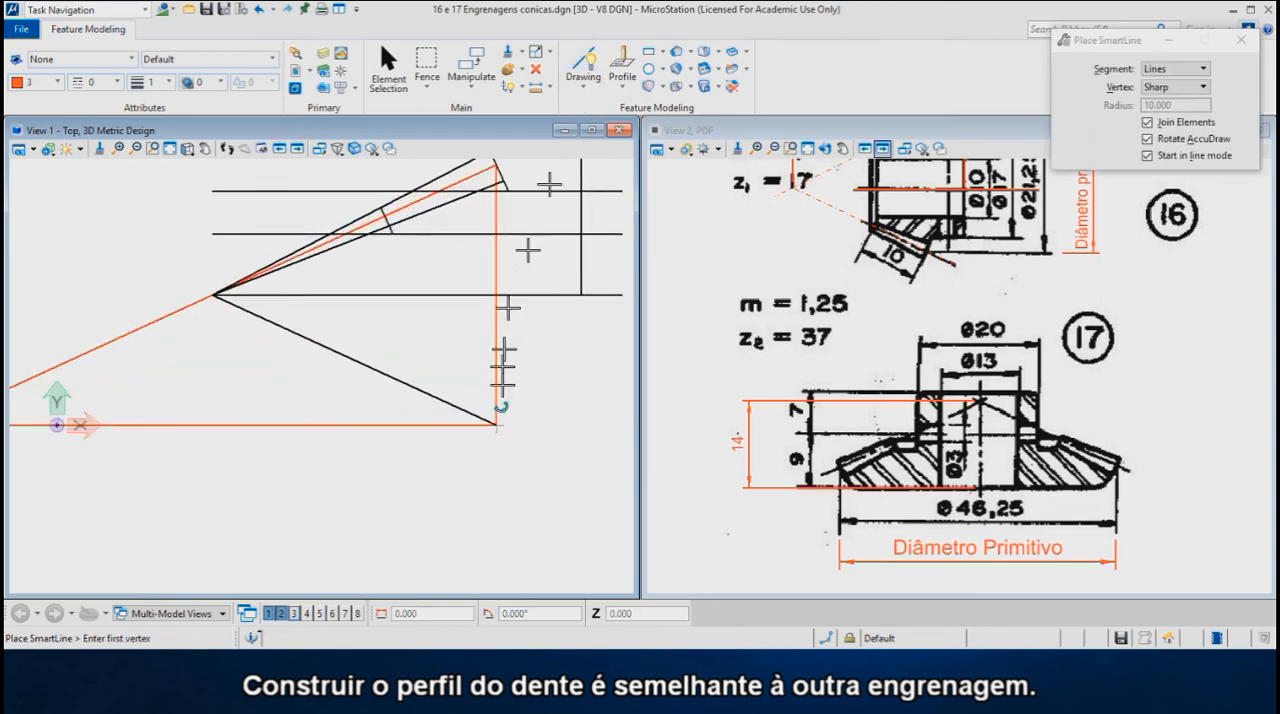
{"action": "left_click", "coordinate": [496, 426]}
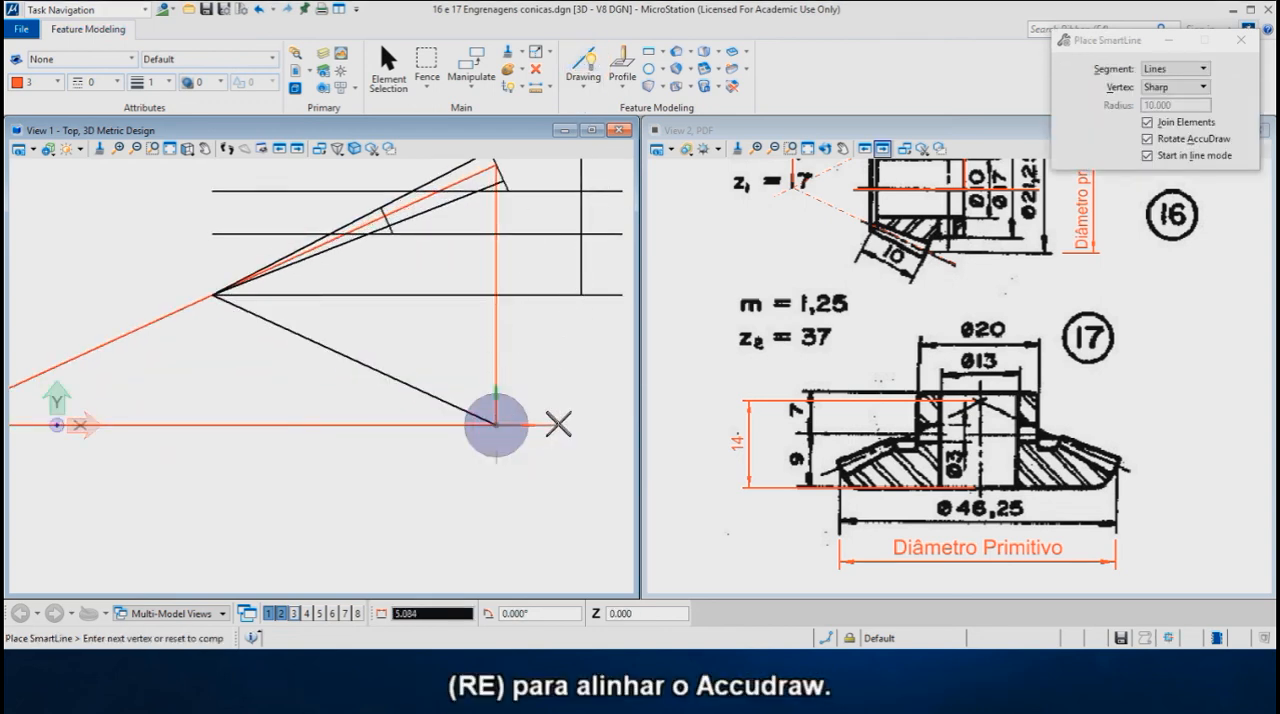
{"action": "key", "text": "r"}
{"action": "key", "text": "e"}
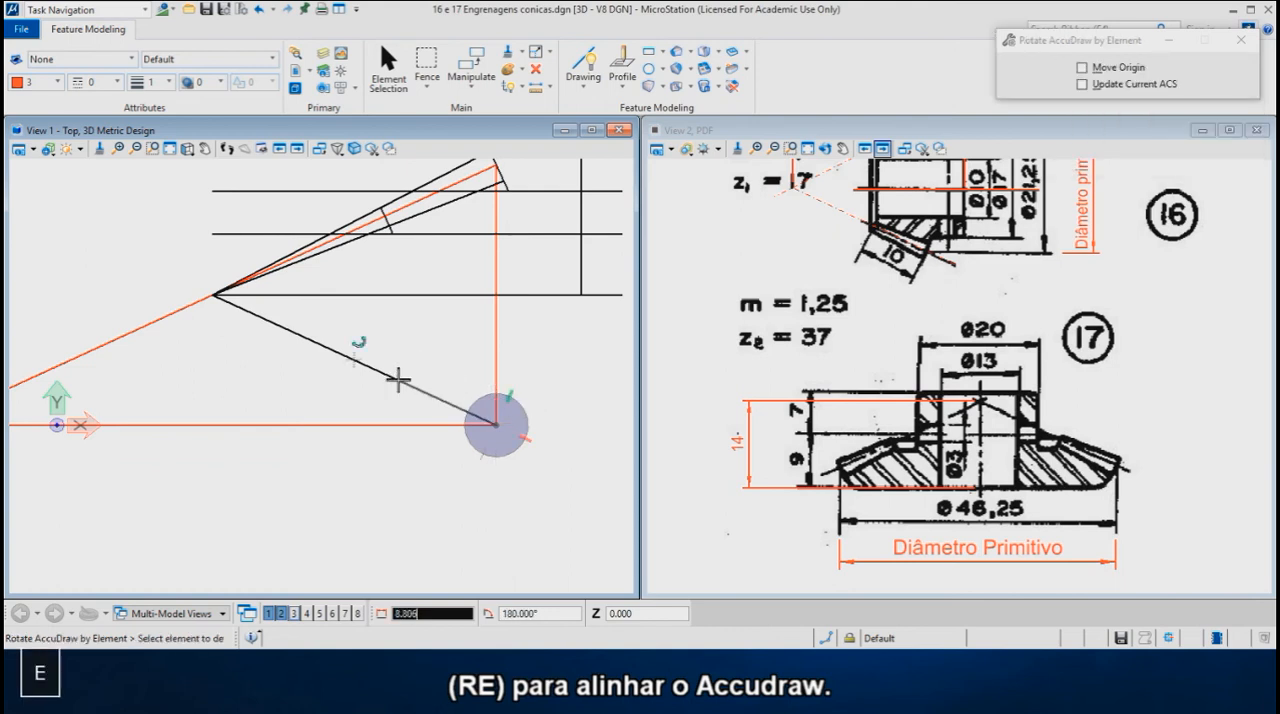
{"action": "left_click", "coordinate": [403, 380]}
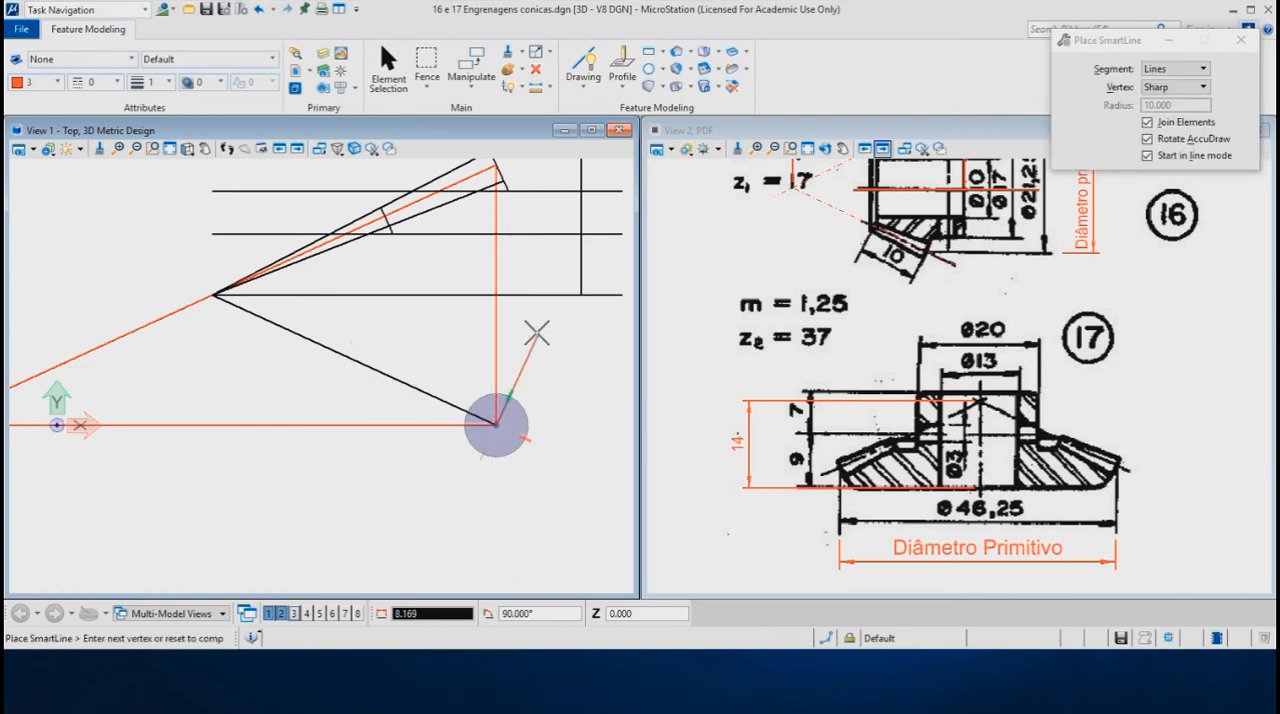
{"action": "type", "text": "1.25"}
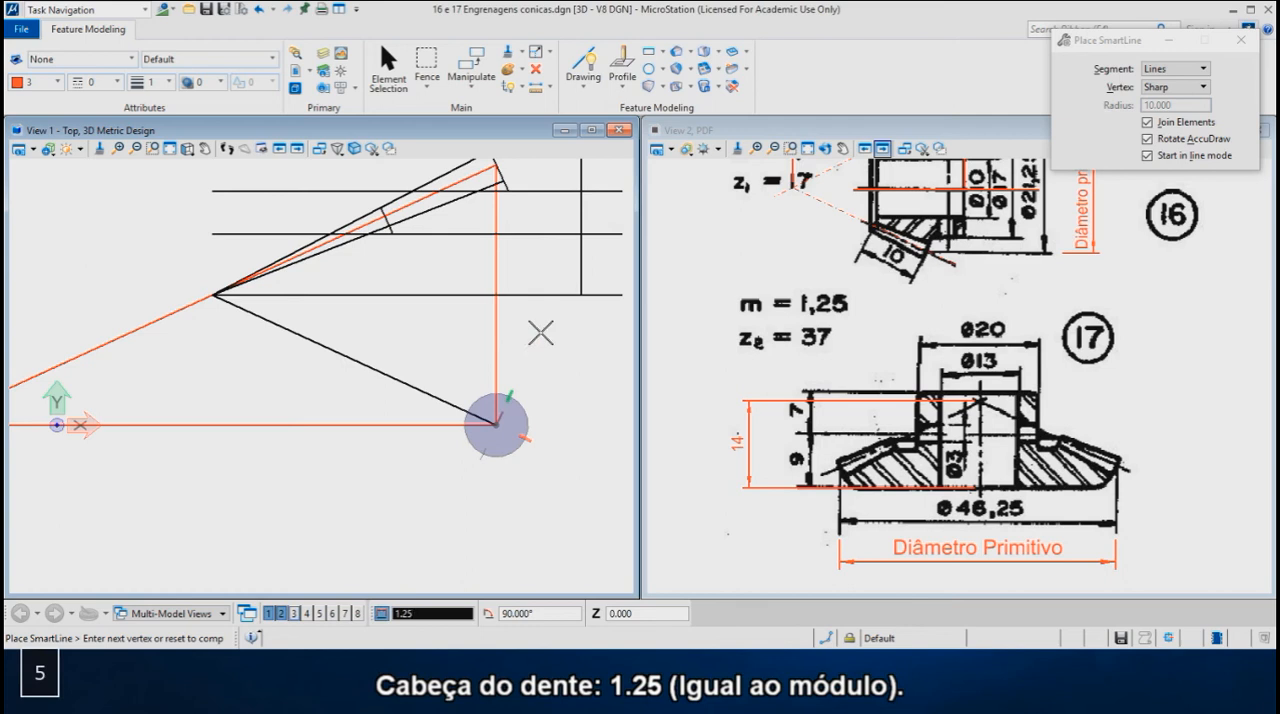
{"action": "left_click", "coordinate": [540, 333]}
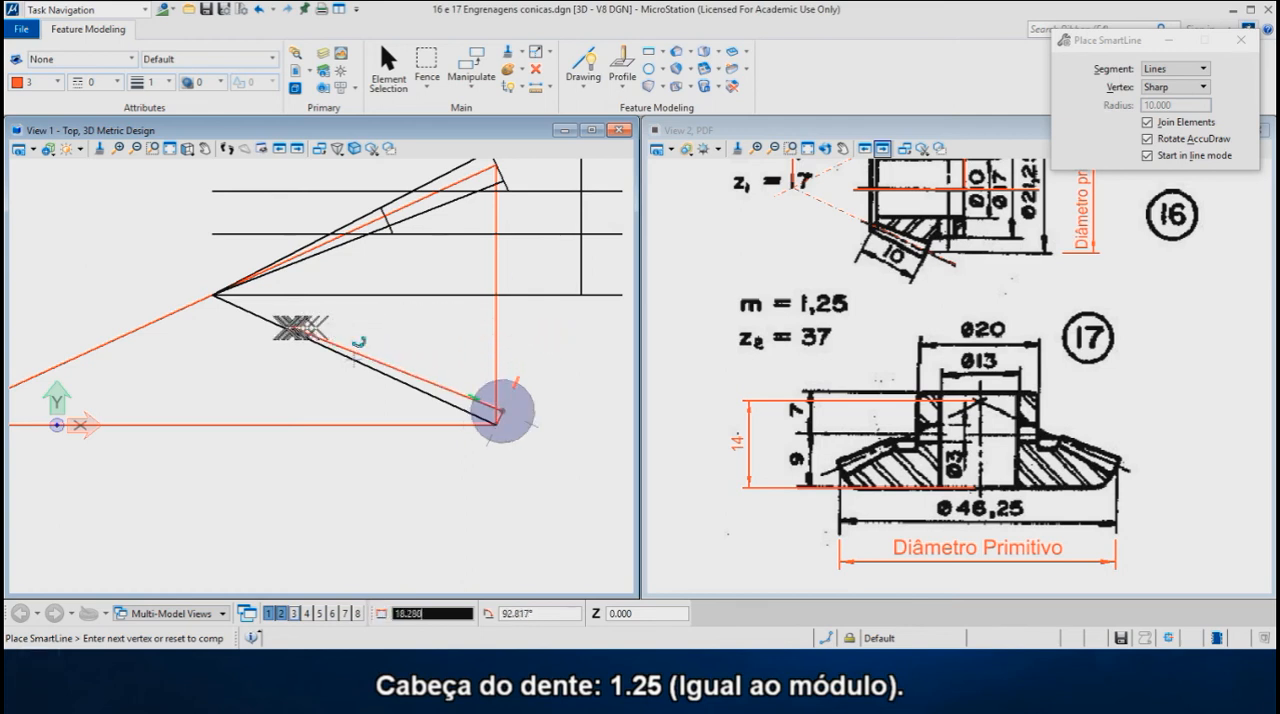
- Set the active colour to 0 and continue the addendum line to the pitch cone apex, finishing the line there
{"action": "left_click", "coordinate": [57, 82]}
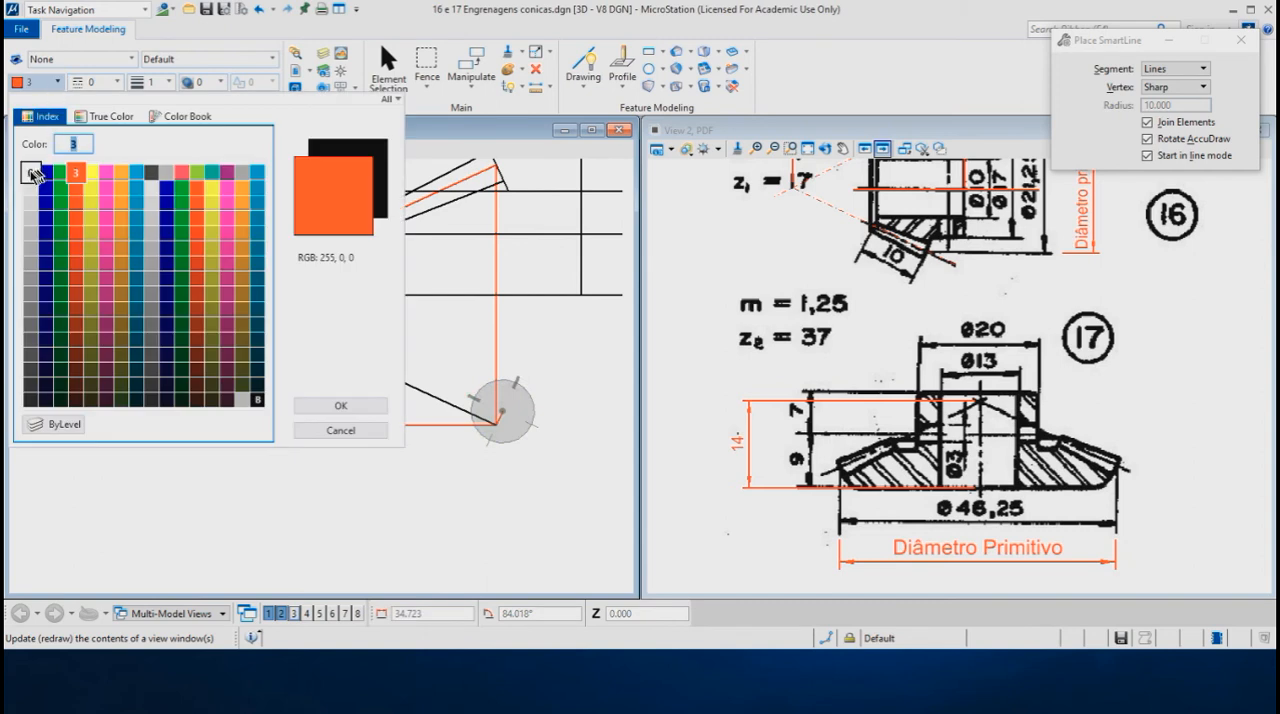
{"action": "left_click", "coordinate": [31, 174]}
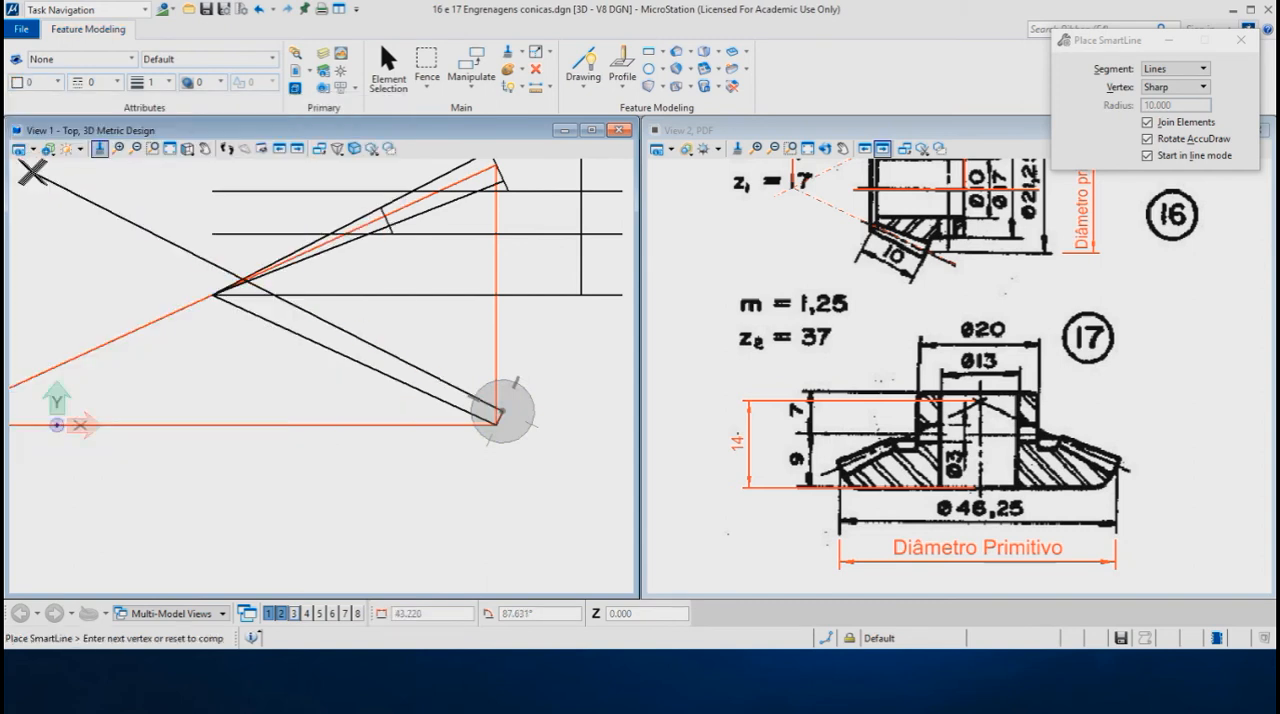
{"action": "left_click", "coordinate": [213, 292]}
{"action": "right_click", "coordinate": [215, 294]}
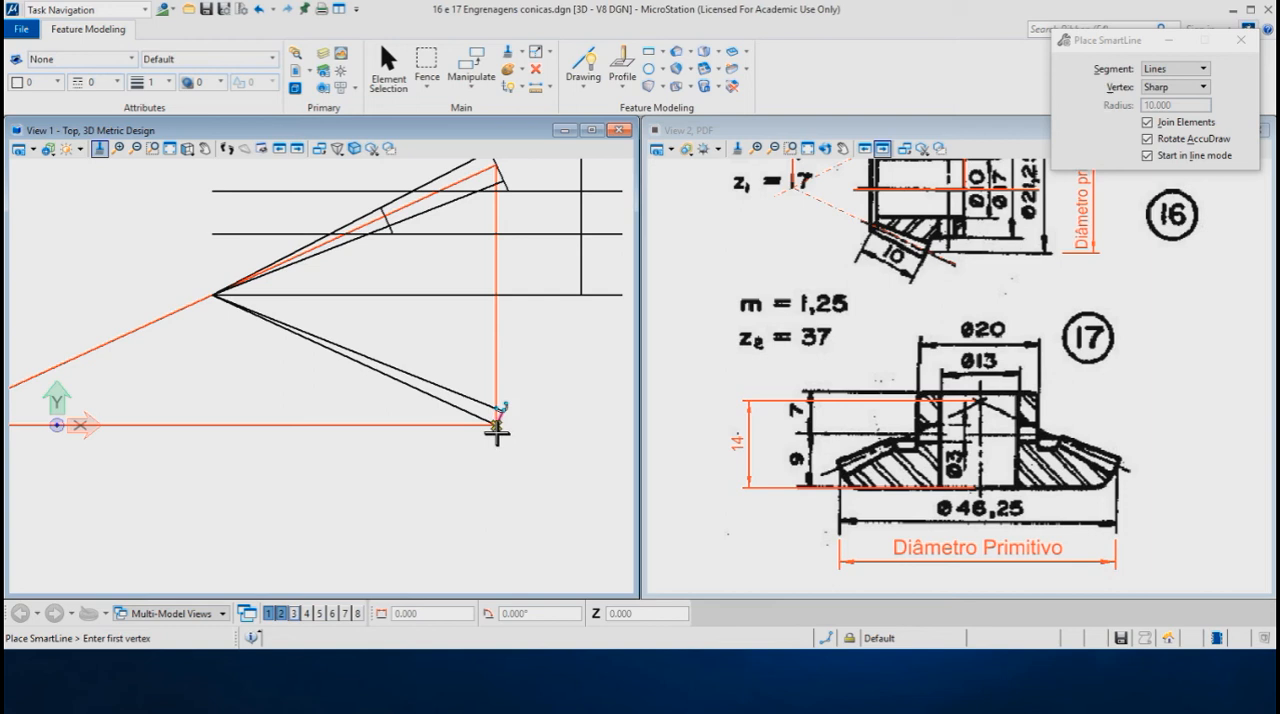
- Draw the dedendum line from the lower pitch corner, perpendicular to and below the sloping pitch line, with length 1.16*1.25
{"action": "left_click", "coordinate": [497, 425]}
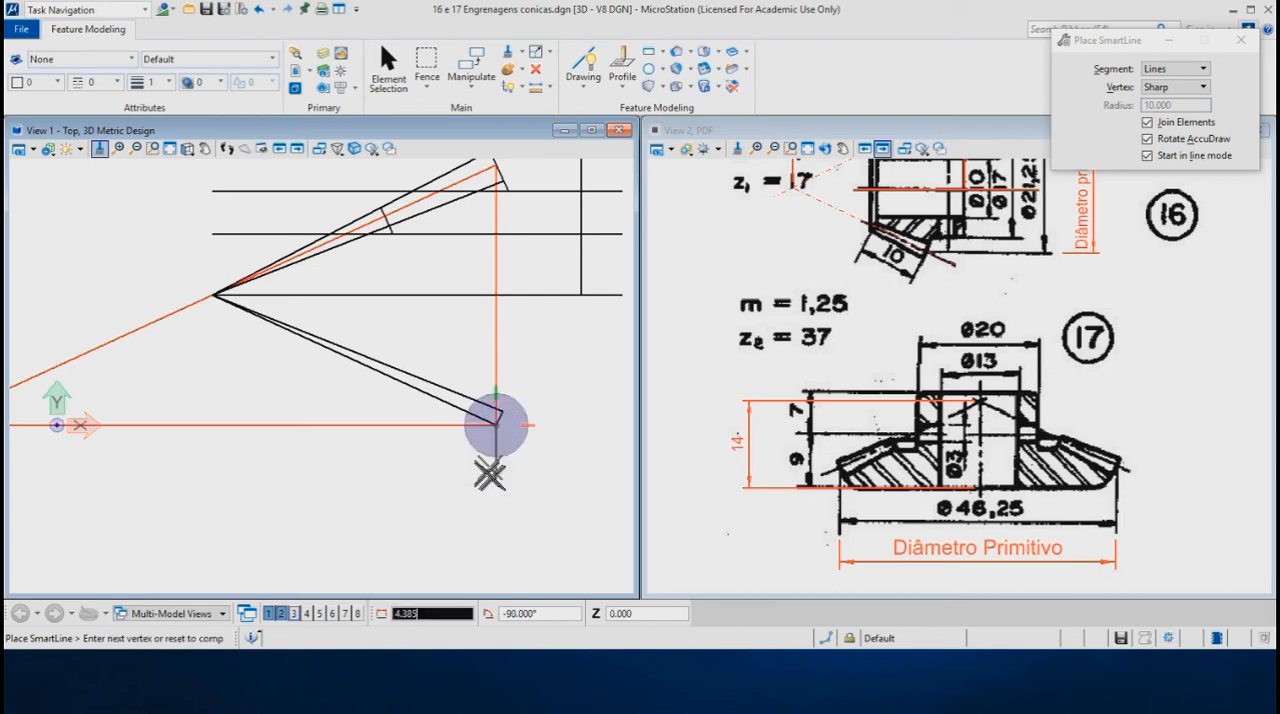
{"action": "key", "text": "e"}
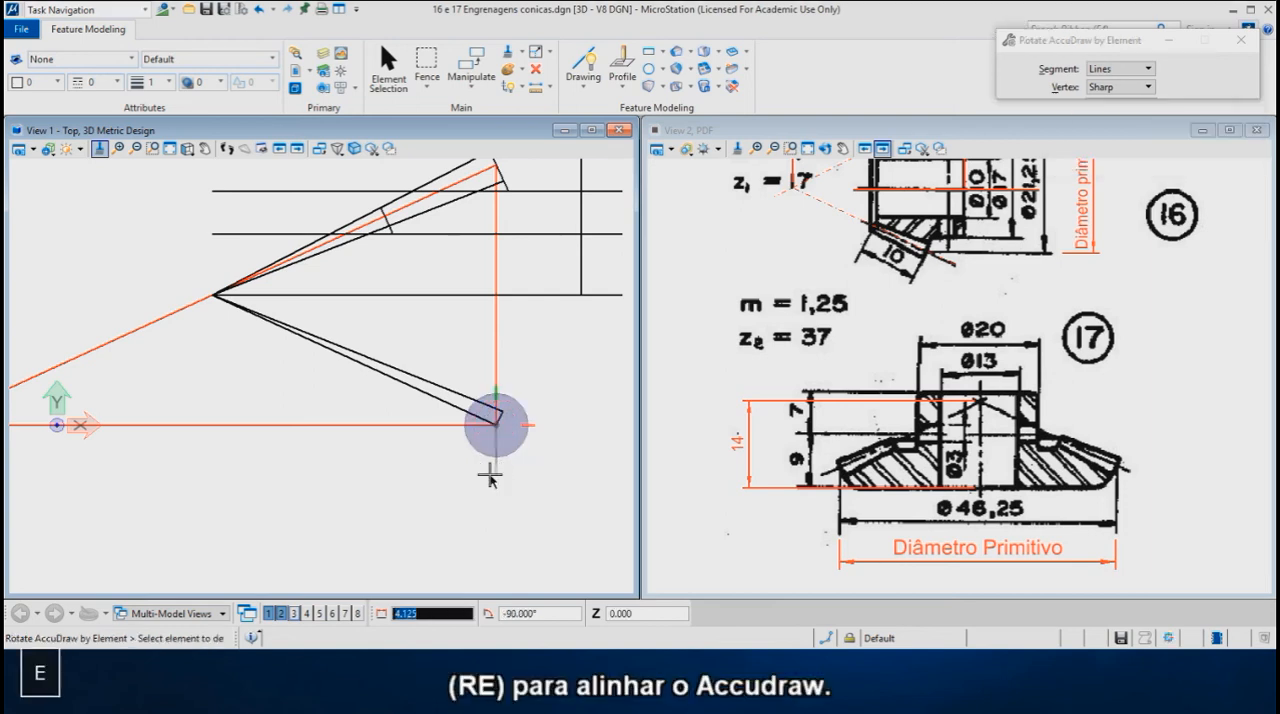
{"action": "left_click", "coordinate": [400, 383]}
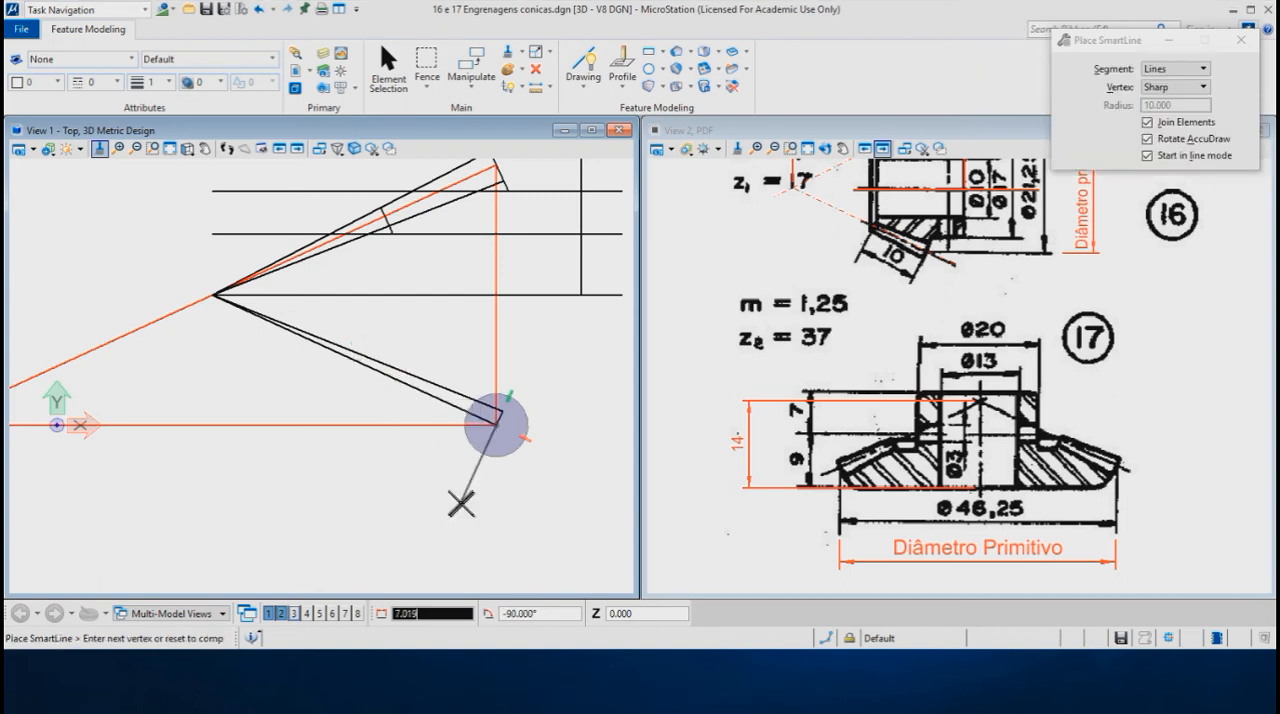
{"action": "key", "text": "Return"}
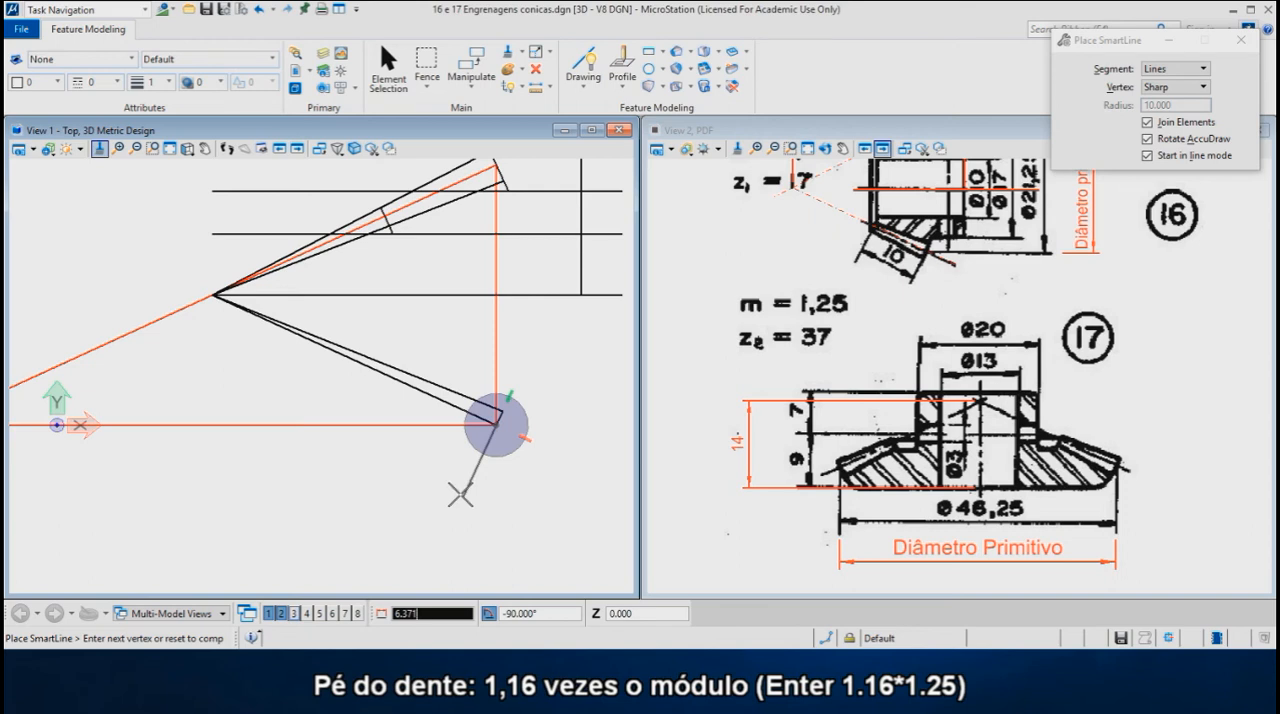
{"action": "type", "text": "1"}
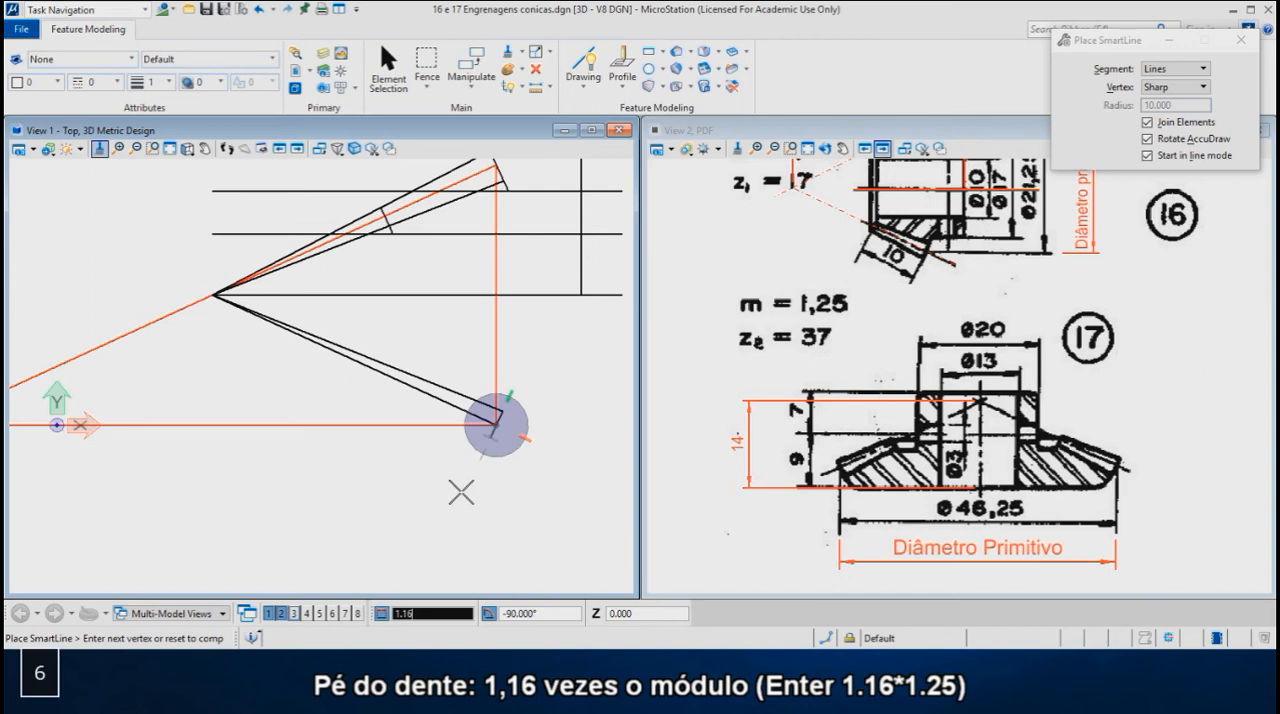
{"action": "type", "text": ".16*"}
{"action": "type", "text": "1."}
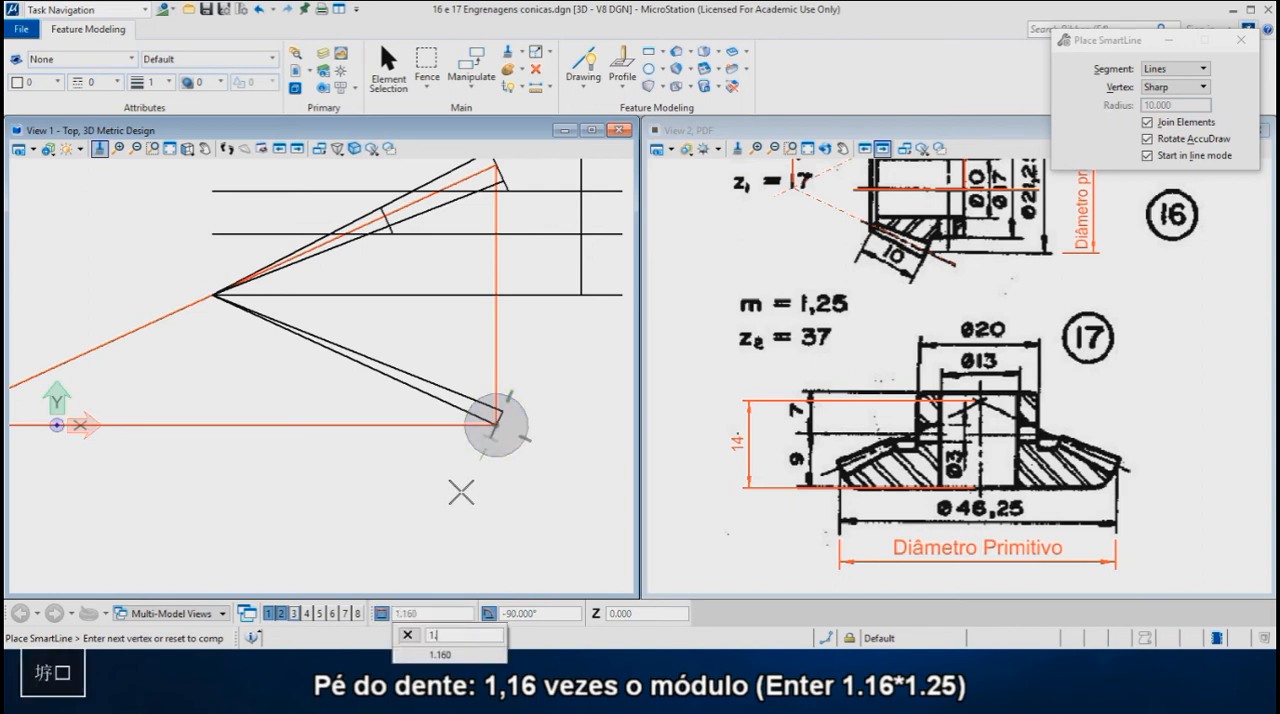
{"action": "type", "text": "25"}
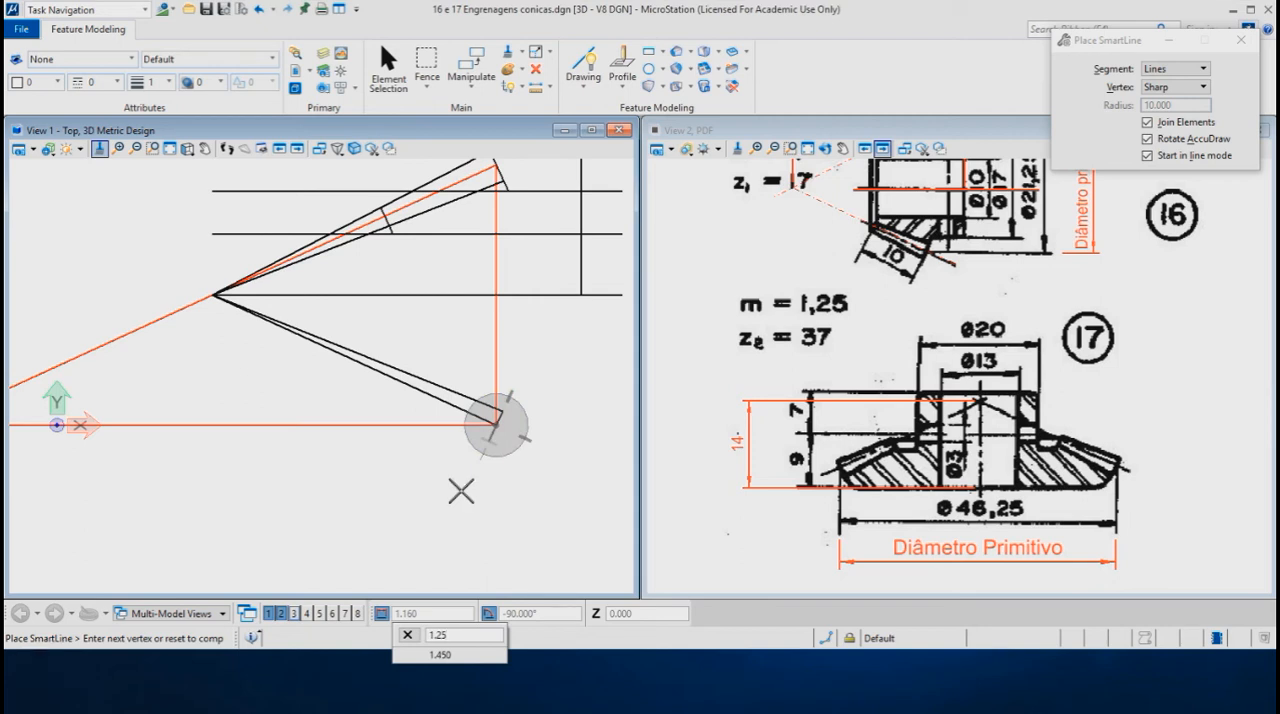
{"action": "key", "text": "Return"}
{"action": "left_click", "coordinate": [460, 488]}
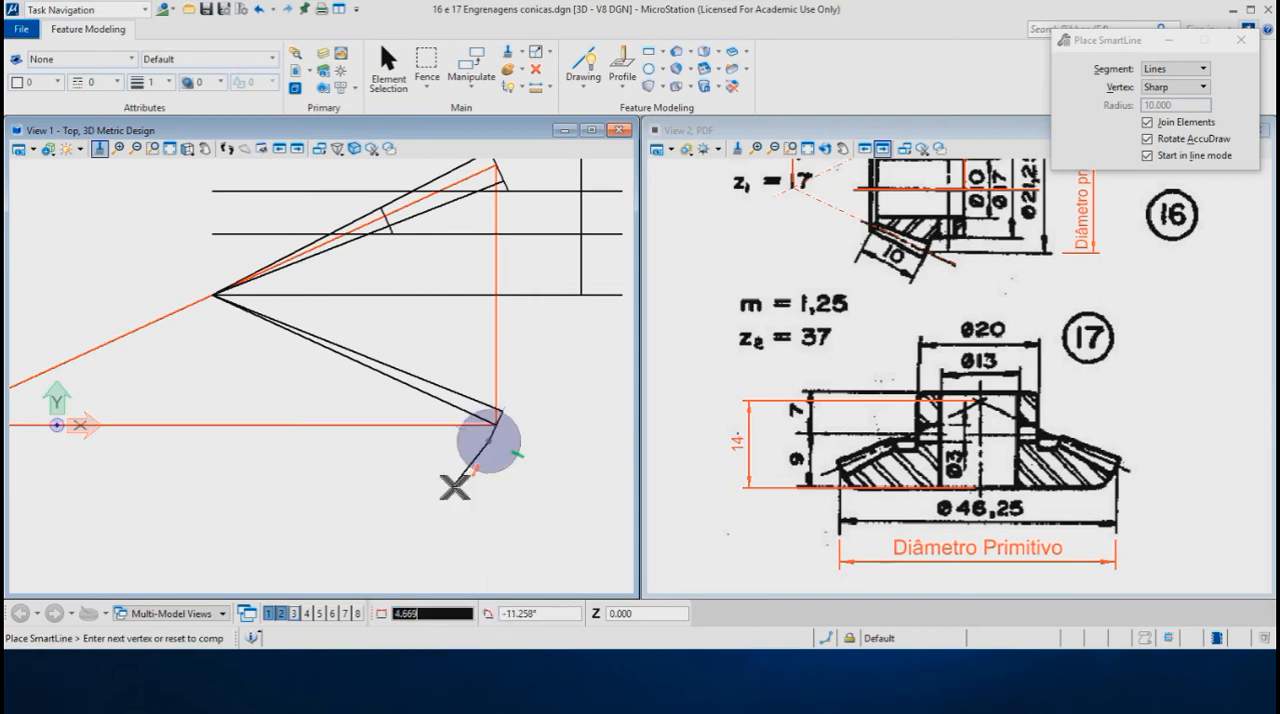
{"action": "scroll", "coordinate": [293, 373], "scroll_direction": "up", "scroll_amount": 1}
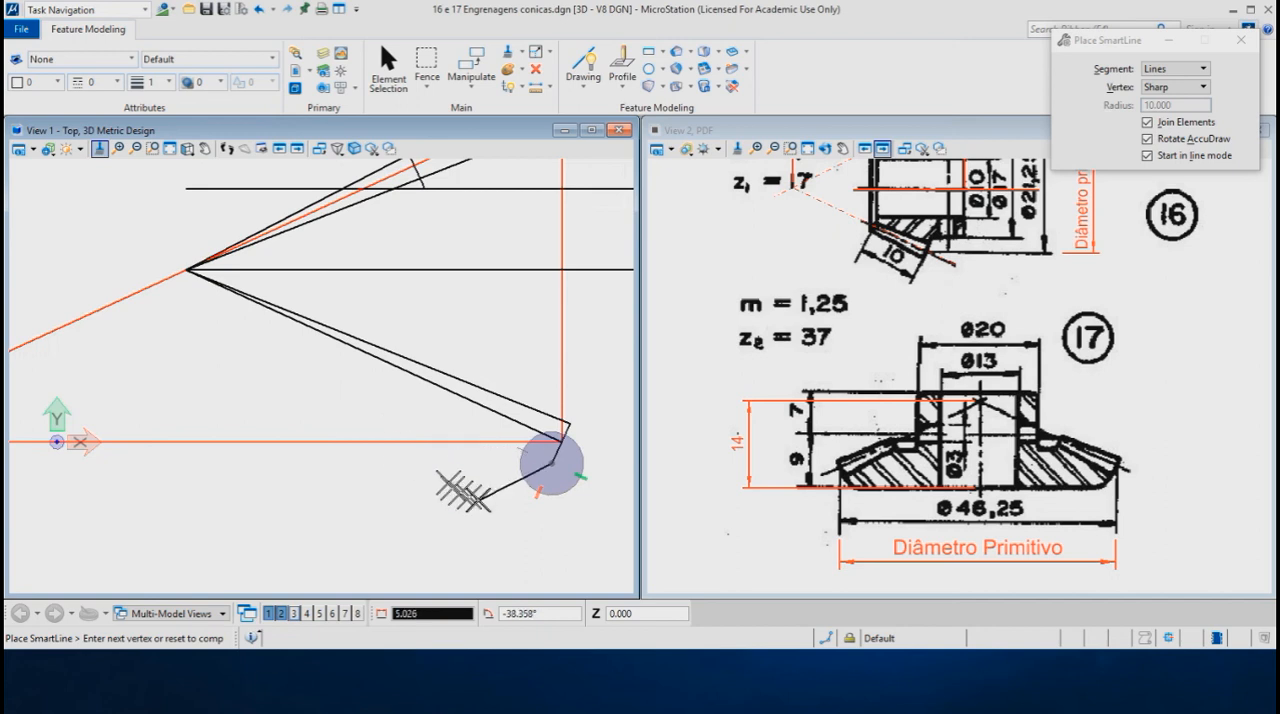
{"action": "right_click", "coordinate": [482, 494]}
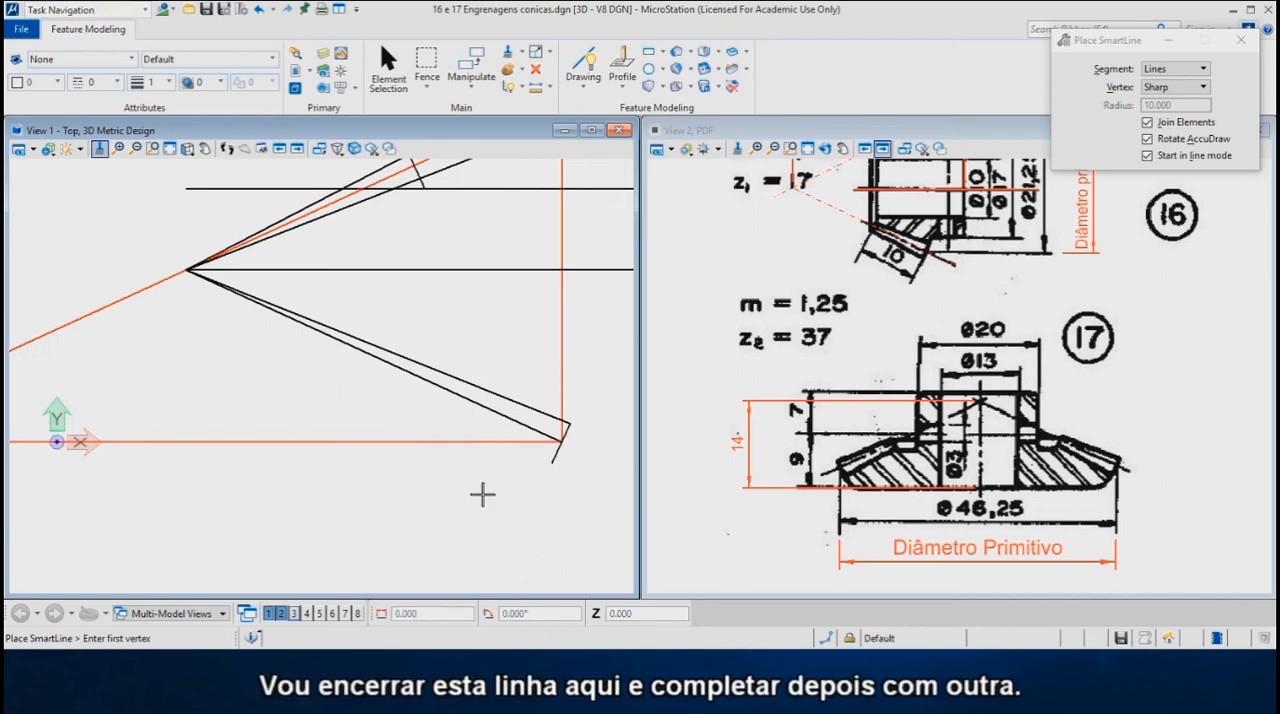
- Draw the tooth root line from the outer end of the dedendum line to the pitch cone apex
{"action": "left_click", "coordinate": [549, 465]}
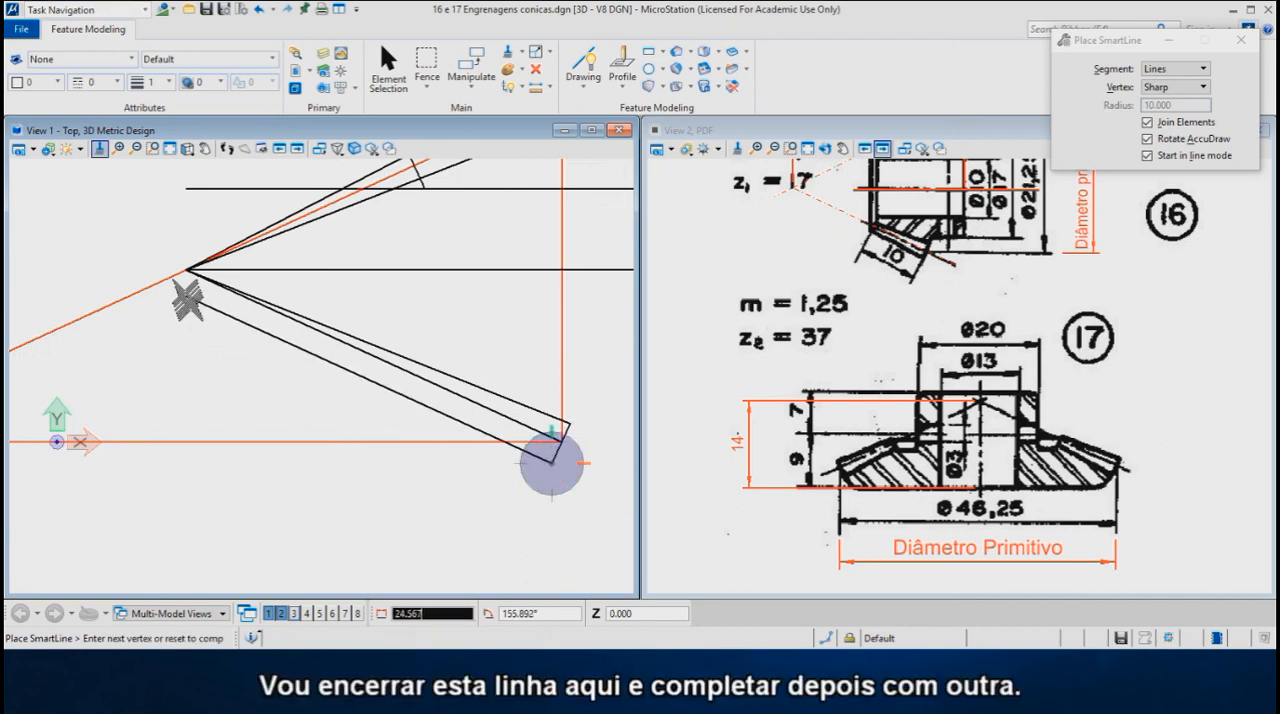
{"action": "left_click", "coordinate": [187, 271]}
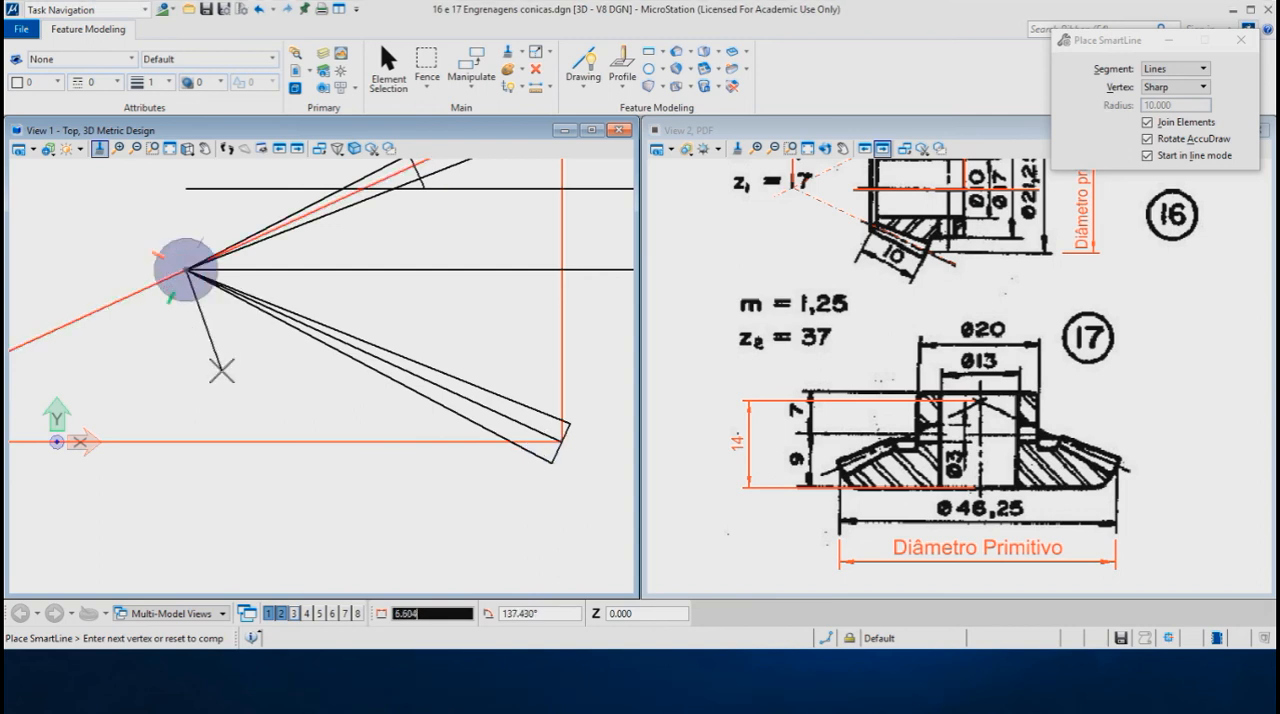
{"action": "right_click", "coordinate": [245, 375]}
{"action": "key", "text": "Escape"}
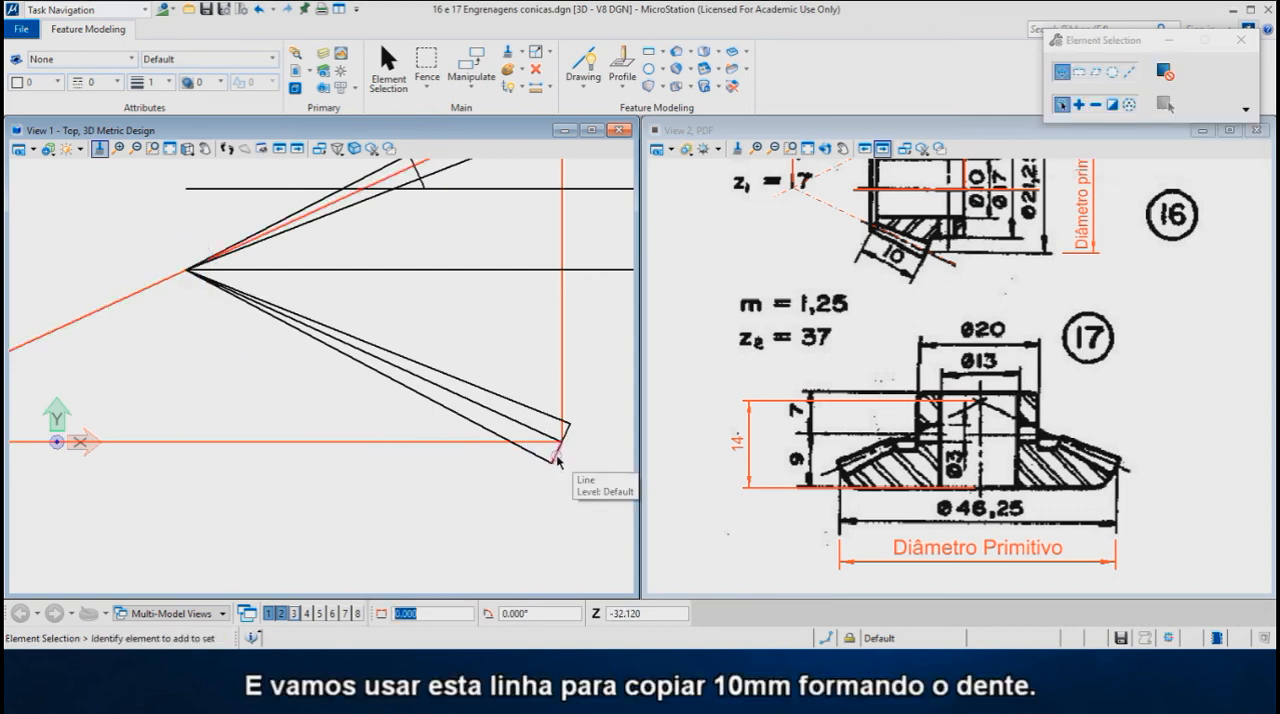
- Move the short dedendum line 10 mm along the sloping pitch line towards the cone apex
{"action": "left_click", "coordinate": [557, 454]}
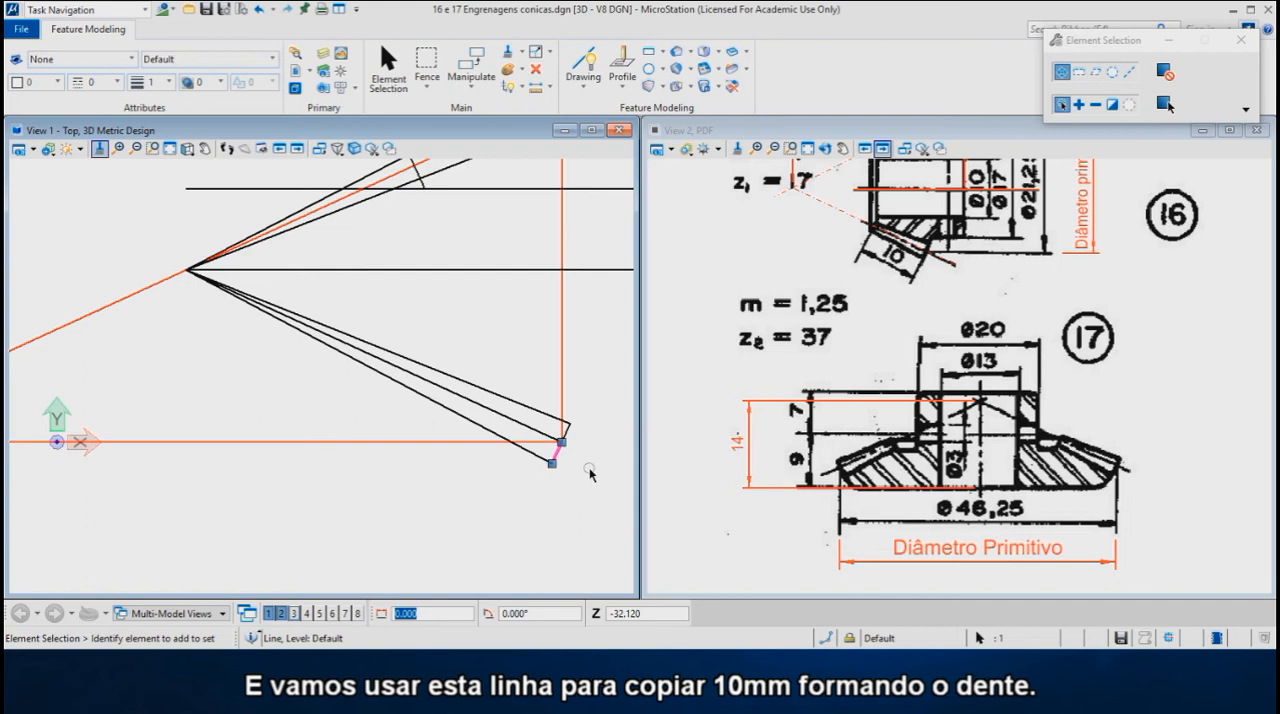
{"action": "right_click", "coordinate": [590, 460]}
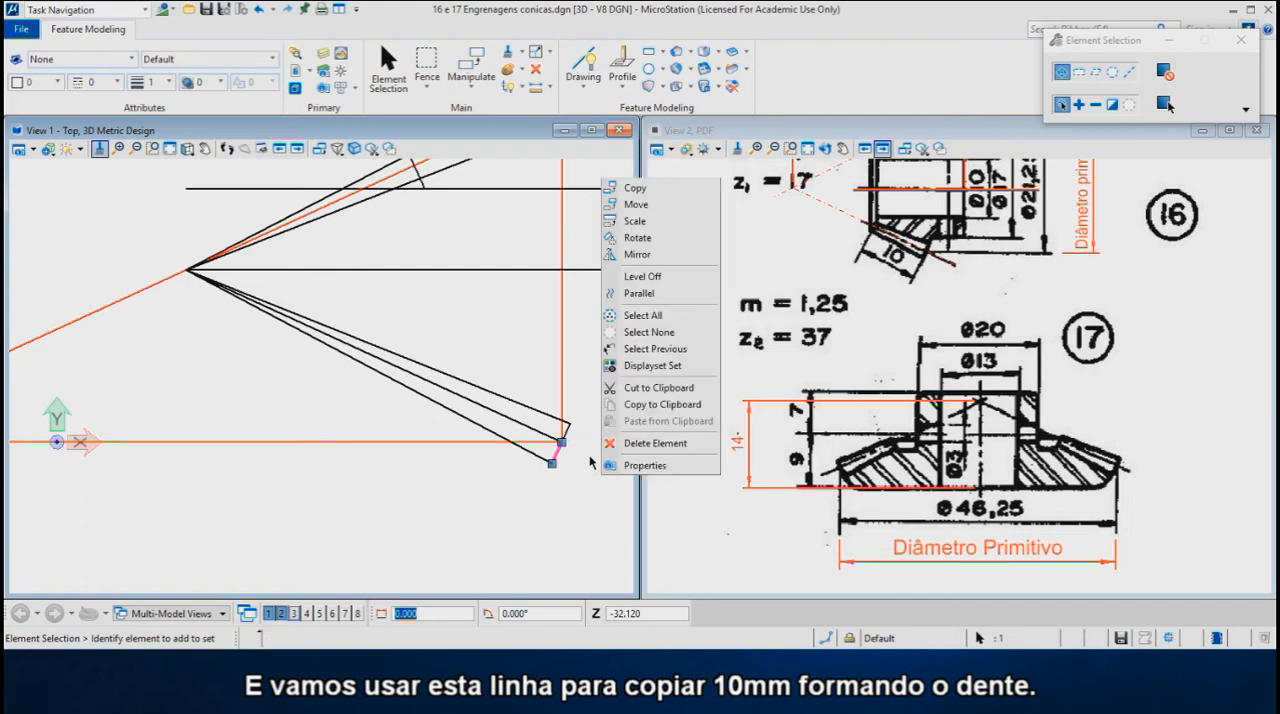
{"action": "left_click", "coordinate": [628, 206]}
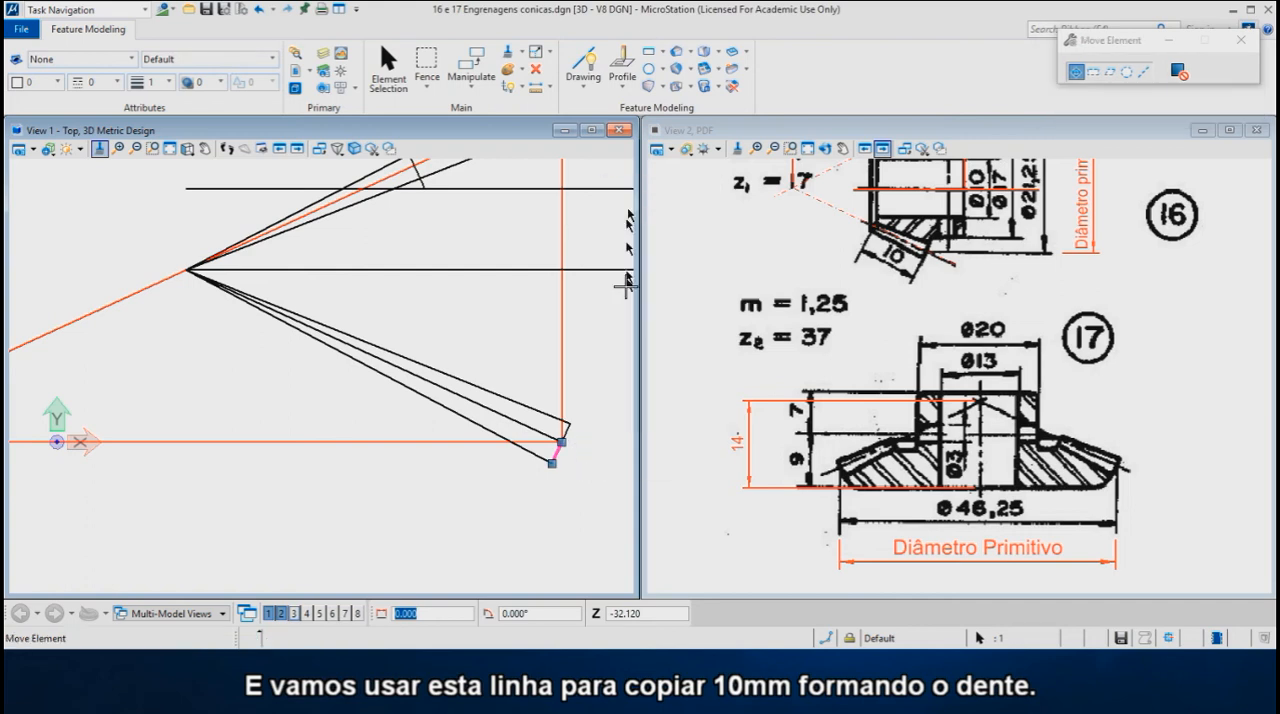
{"action": "left_click", "coordinate": [559, 442]}
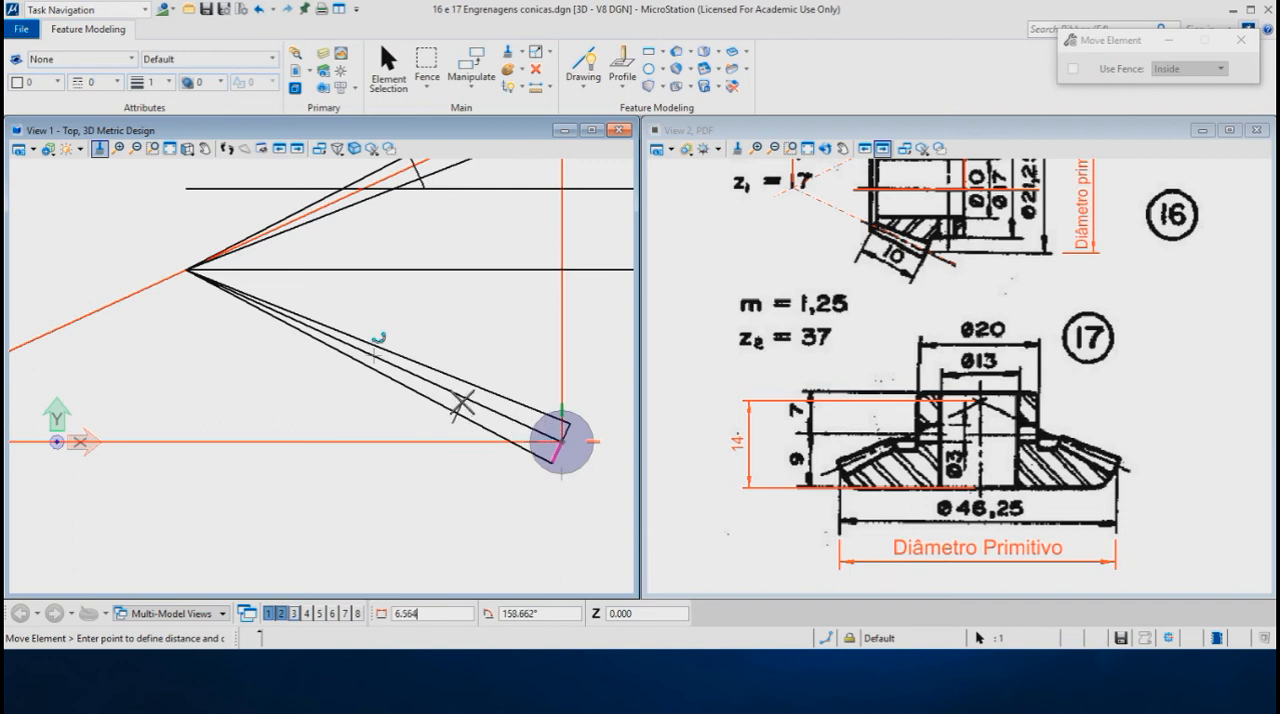
{"action": "key", "text": "r"}
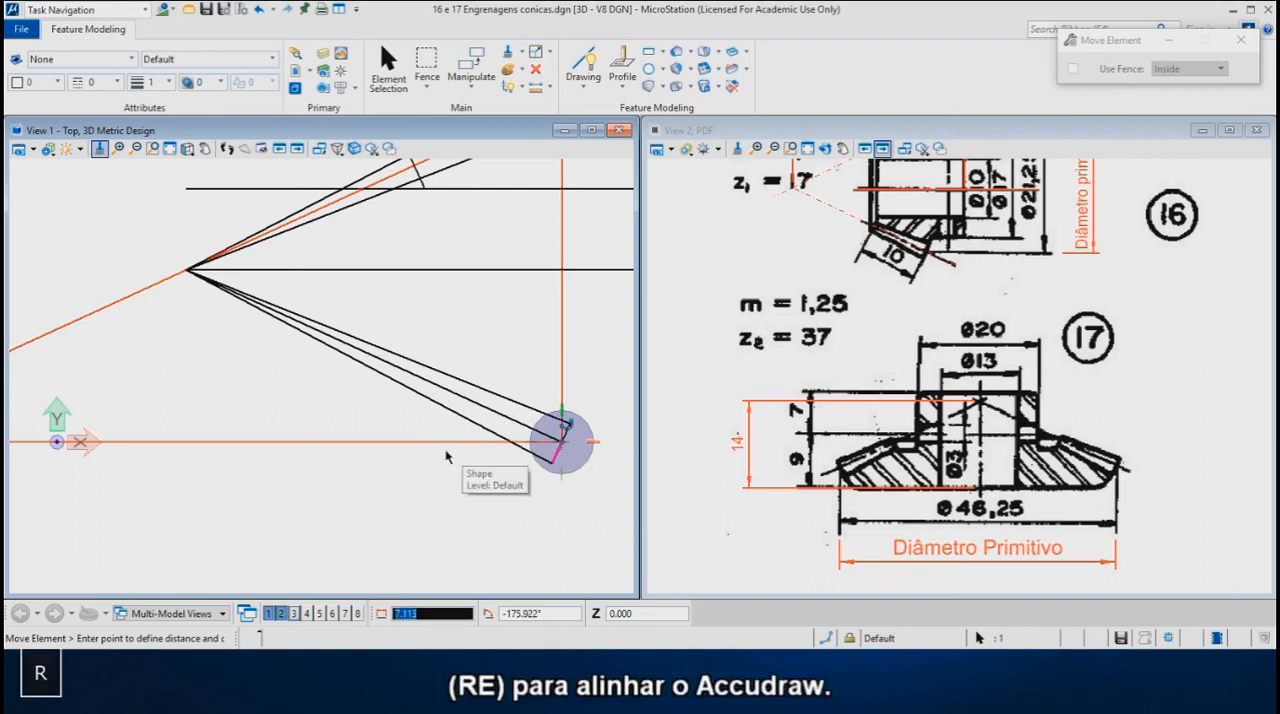
{"action": "key", "text": "e"}
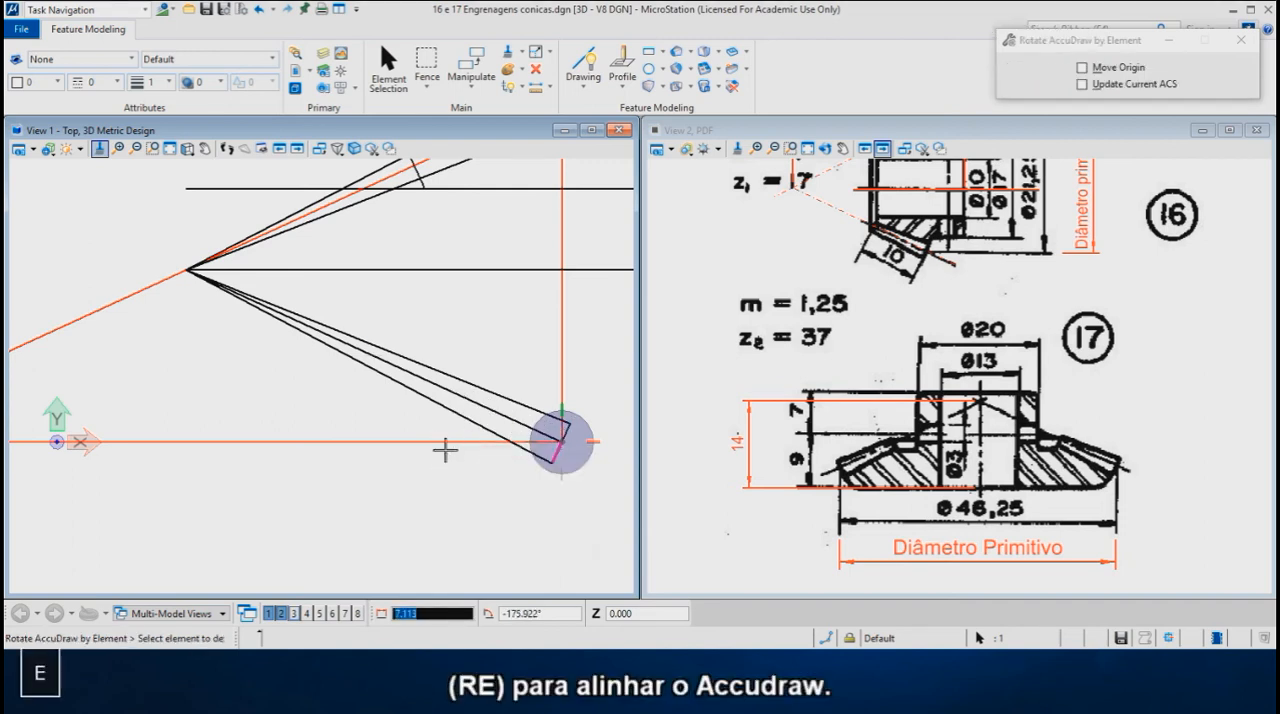
{"action": "left_click", "coordinate": [450, 392]}
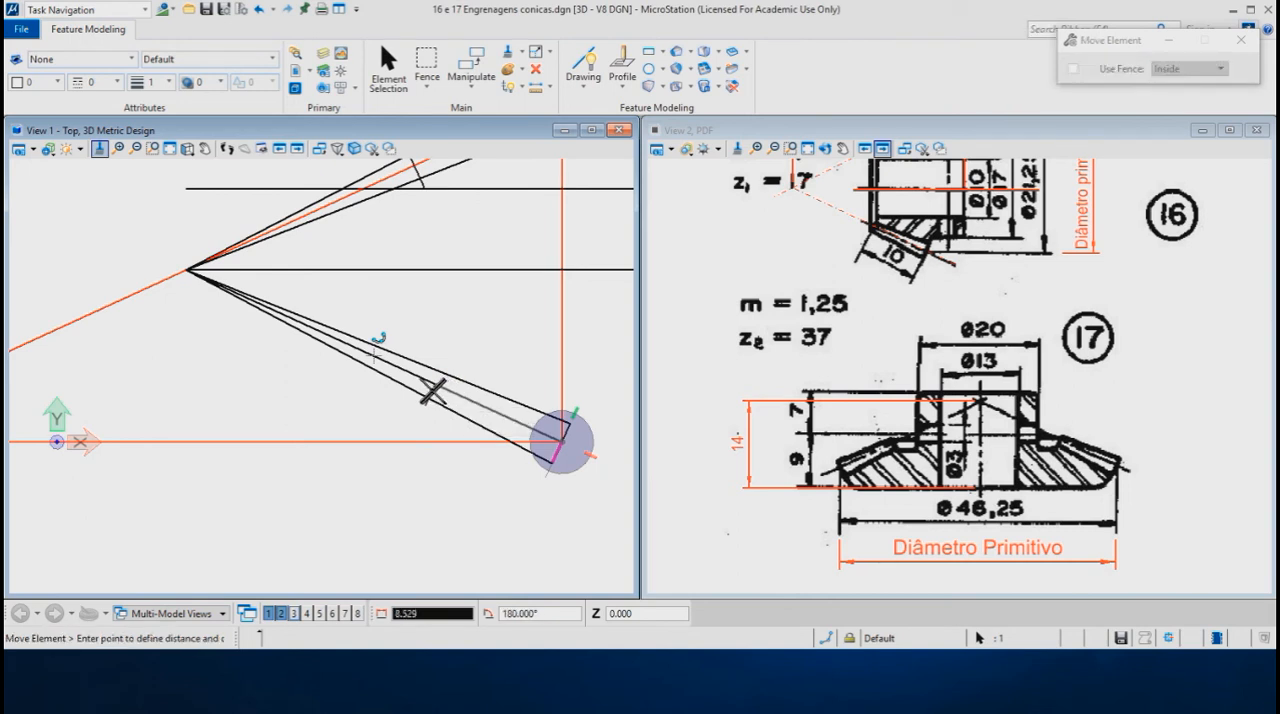
{"action": "key", "text": "Return"}
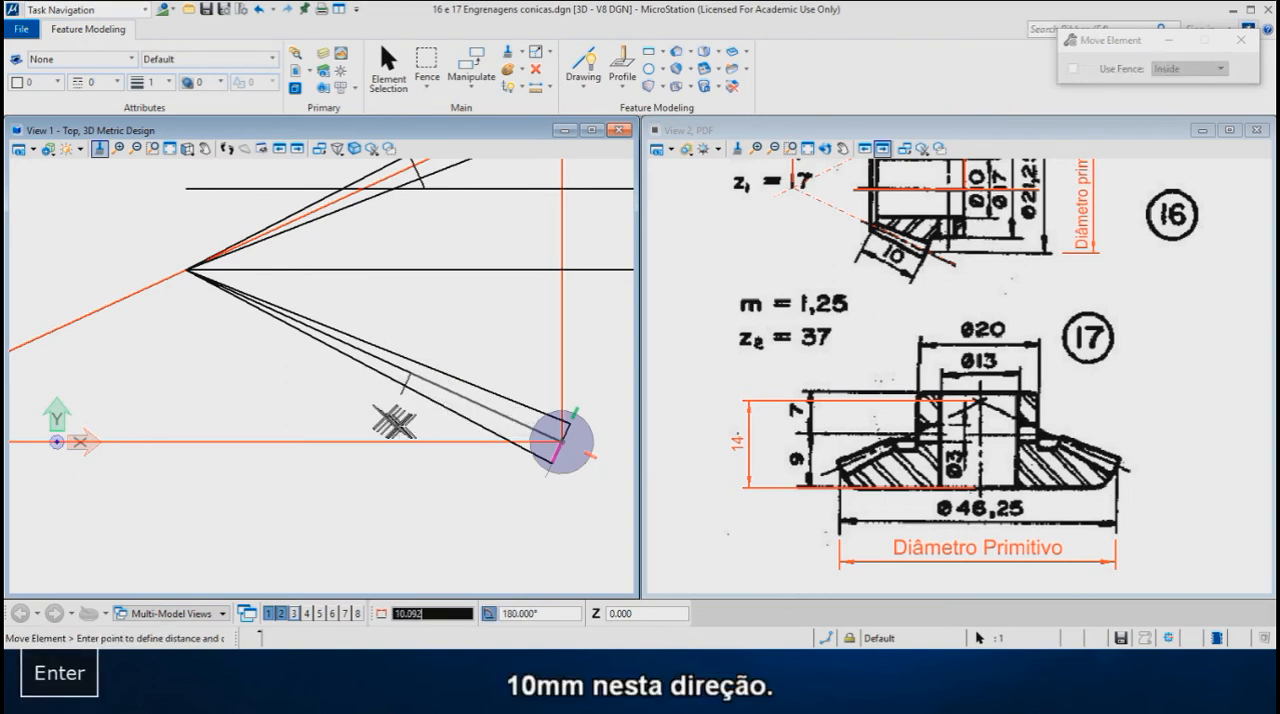
{"action": "type", "text": "10"}
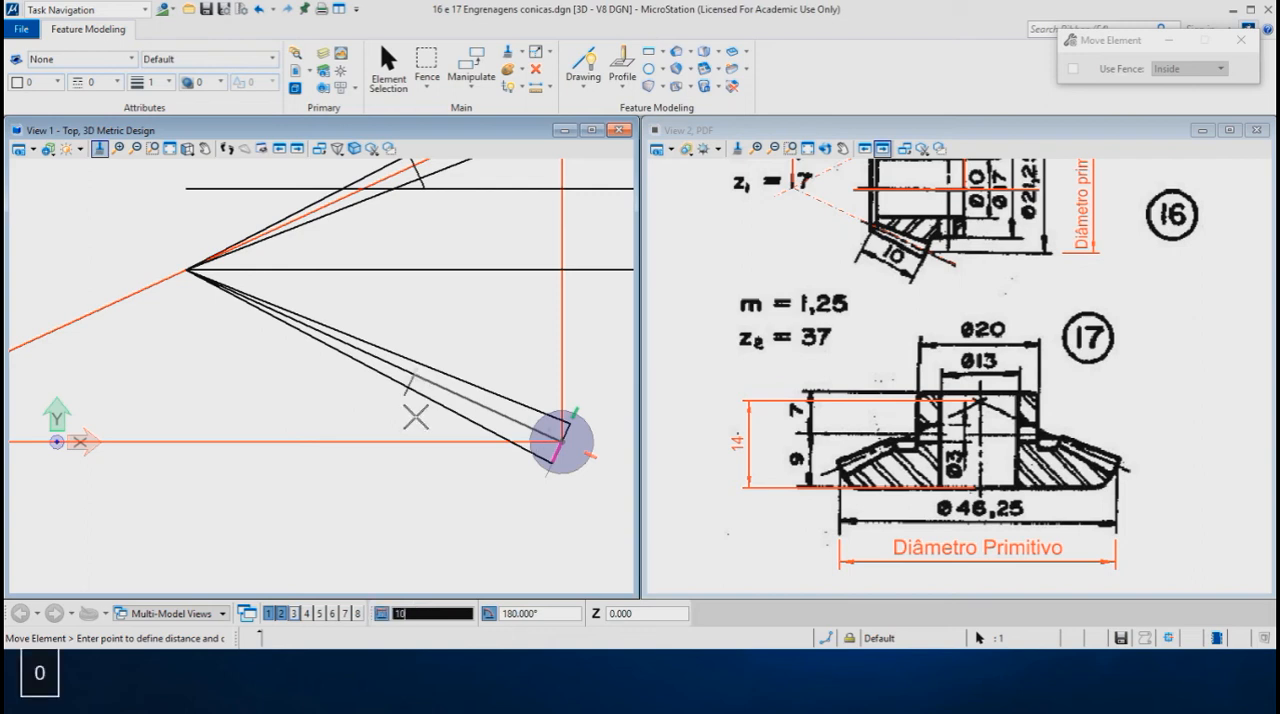
{"action": "left_click", "coordinate": [412, 415]}
{"action": "right_click", "coordinate": [418, 429]}
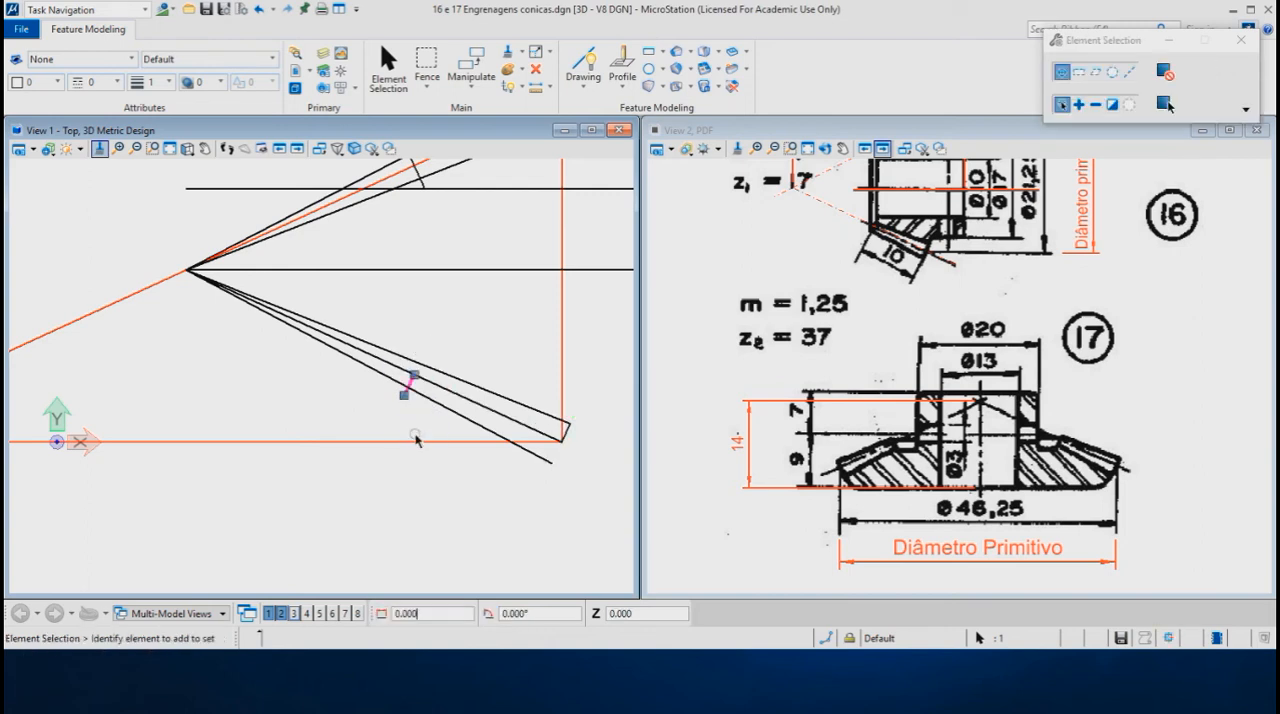
- Stretch the upper end of the moved short dedendum line to the addendum line, using the Nearest snap
{"action": "scroll", "coordinate": [424, 339], "scroll_direction": "up", "scroll_amount": 1}
{"action": "scroll", "coordinate": [424, 343], "scroll_direction": "up", "scroll_amount": 1}
{"action": "left_click", "coordinate": [410, 435]}
{"action": "left_click", "coordinate": [400, 427]}
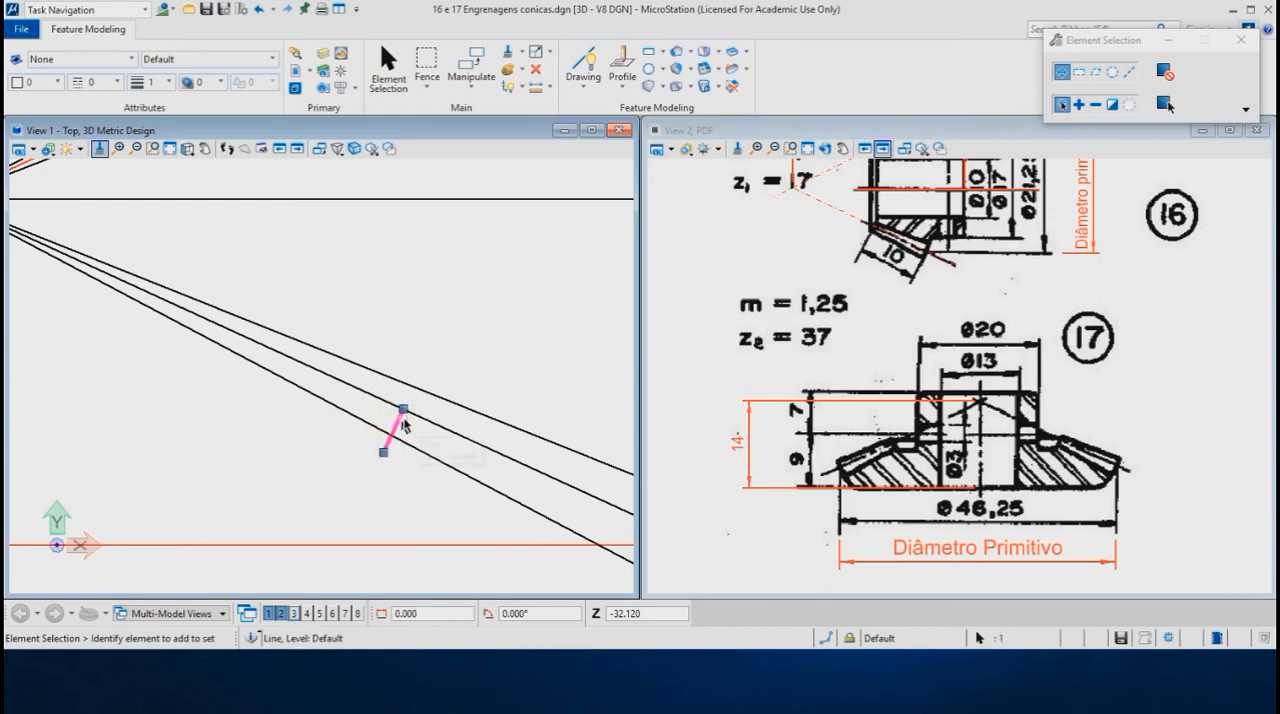
{"action": "left_click", "coordinate": [403, 410]}
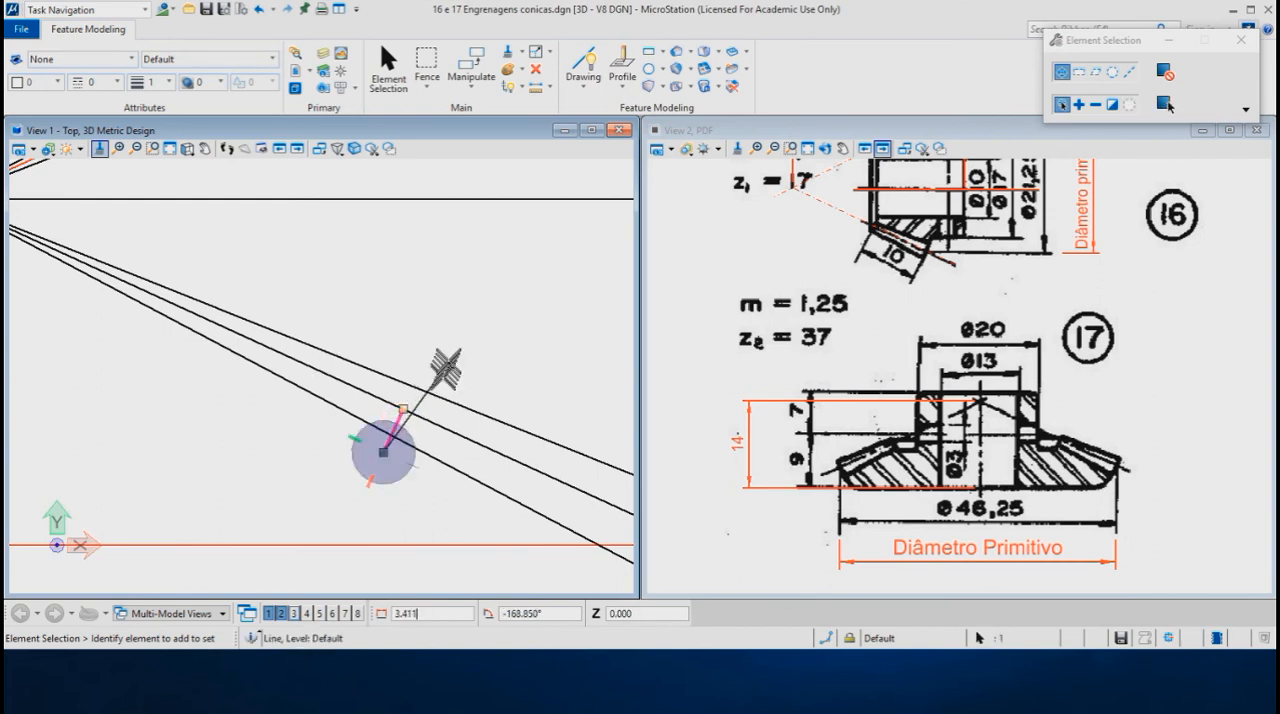
{"action": "key", "text": "Return"}
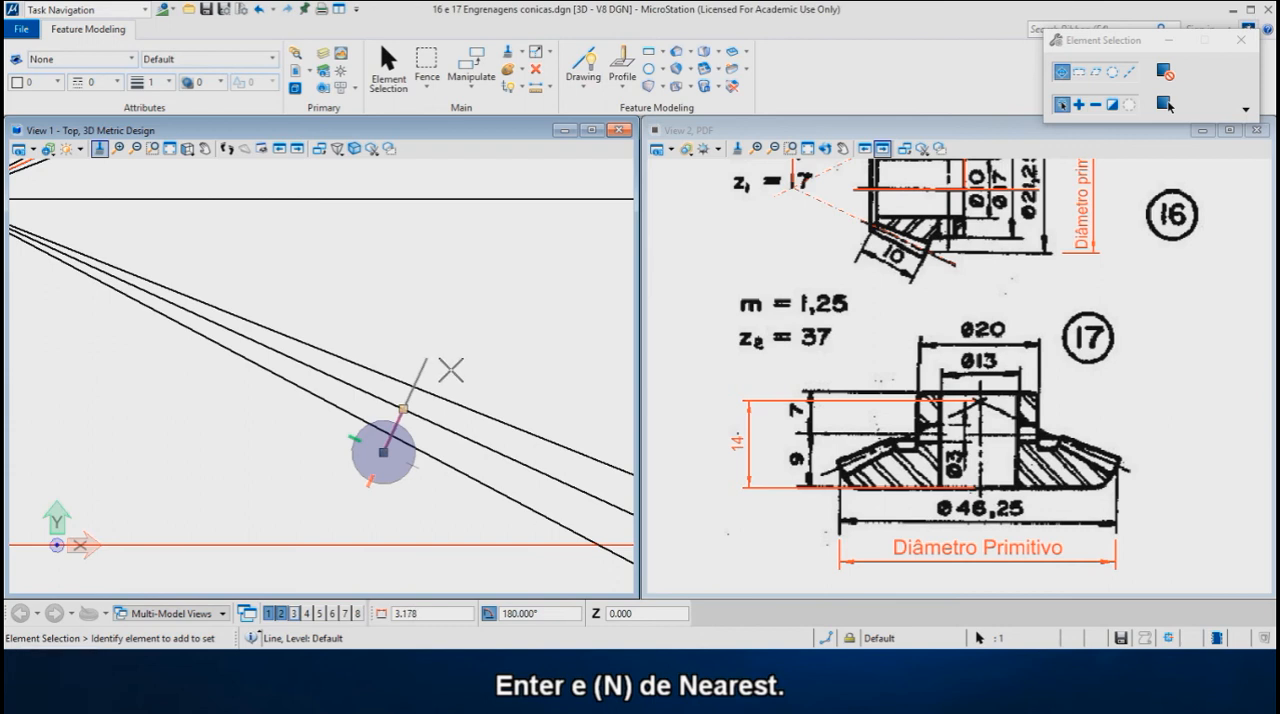
{"action": "left_click", "coordinate": [829, 636]}
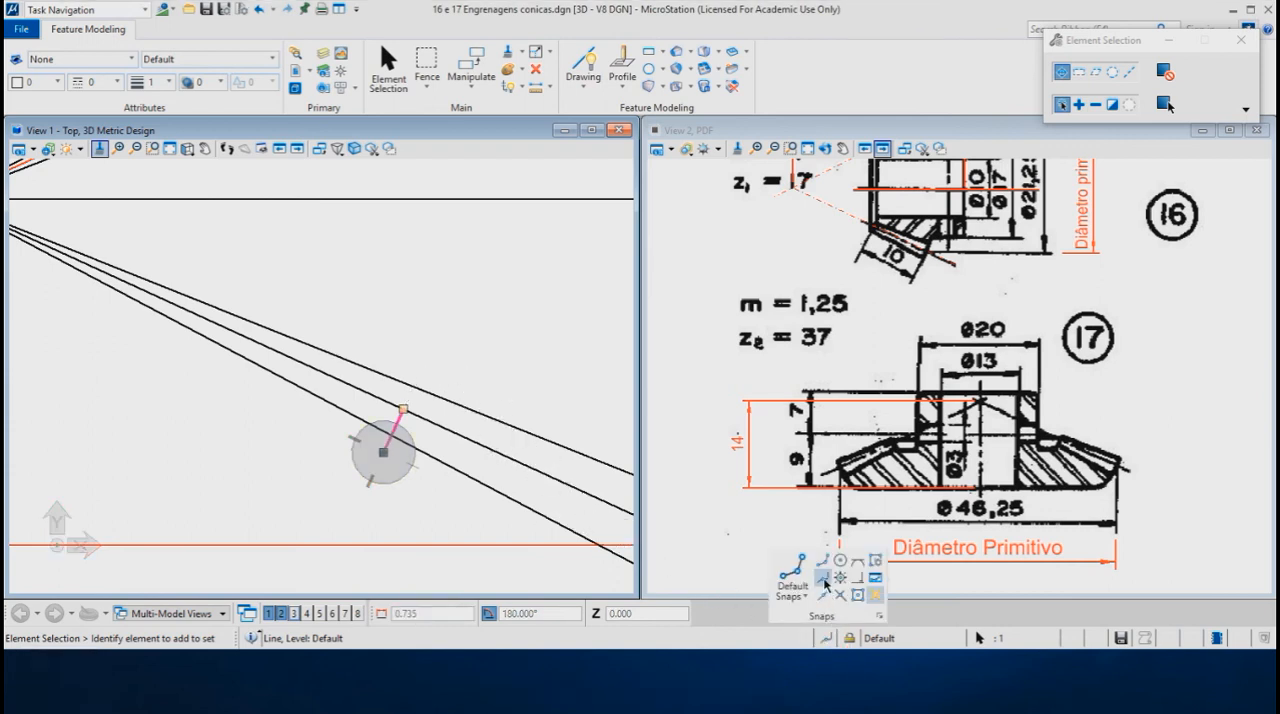
{"action": "left_click", "coordinate": [823, 579]}
{"action": "left_click", "coordinate": [474, 399]}
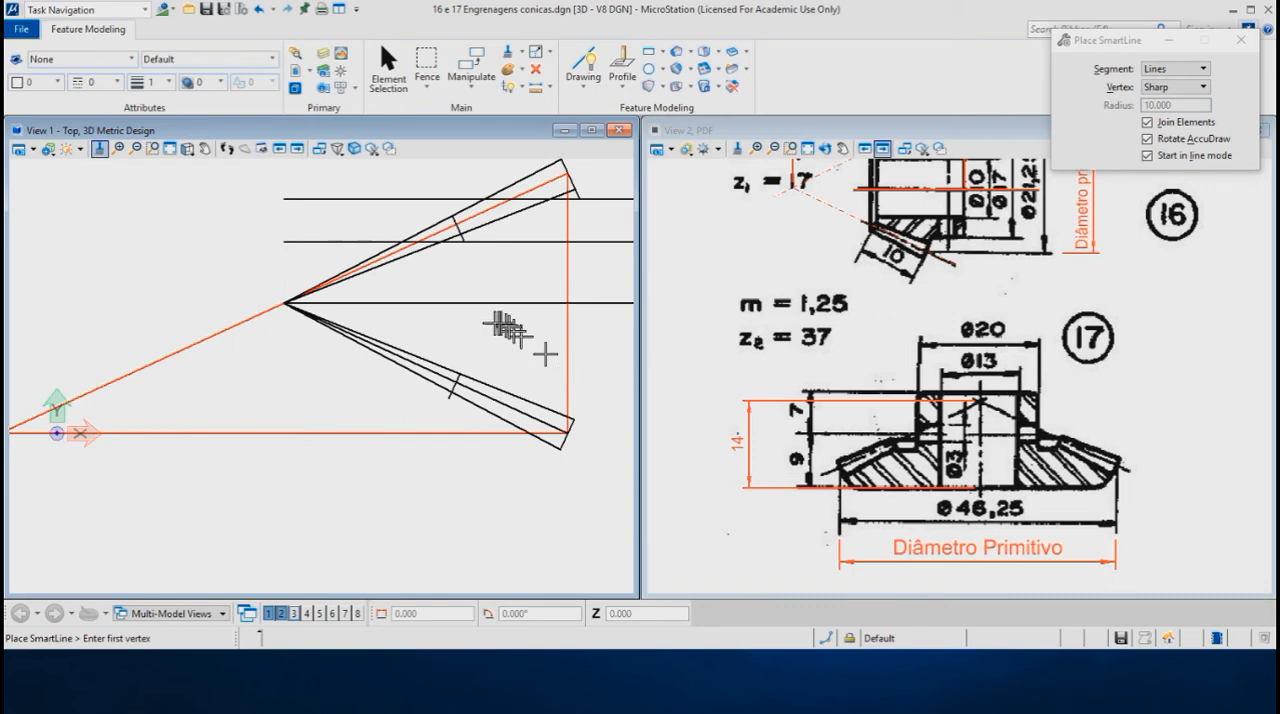
- Copy the horizontal axis through the cone apex 14 mm downwards as the gear's base line
{"action": "scroll", "coordinate": [430, 318], "scroll_direction": "down", "scroll_amount": 1}
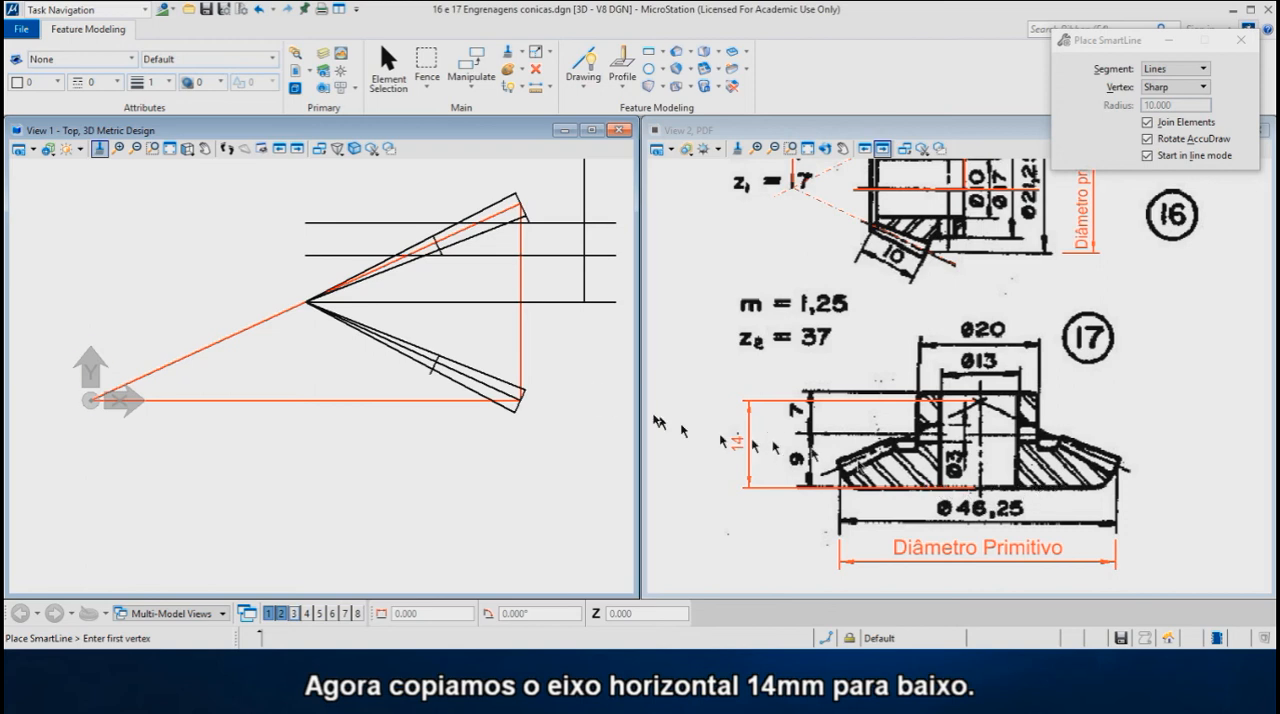
{"action": "right_click", "coordinate": [588, 371]}
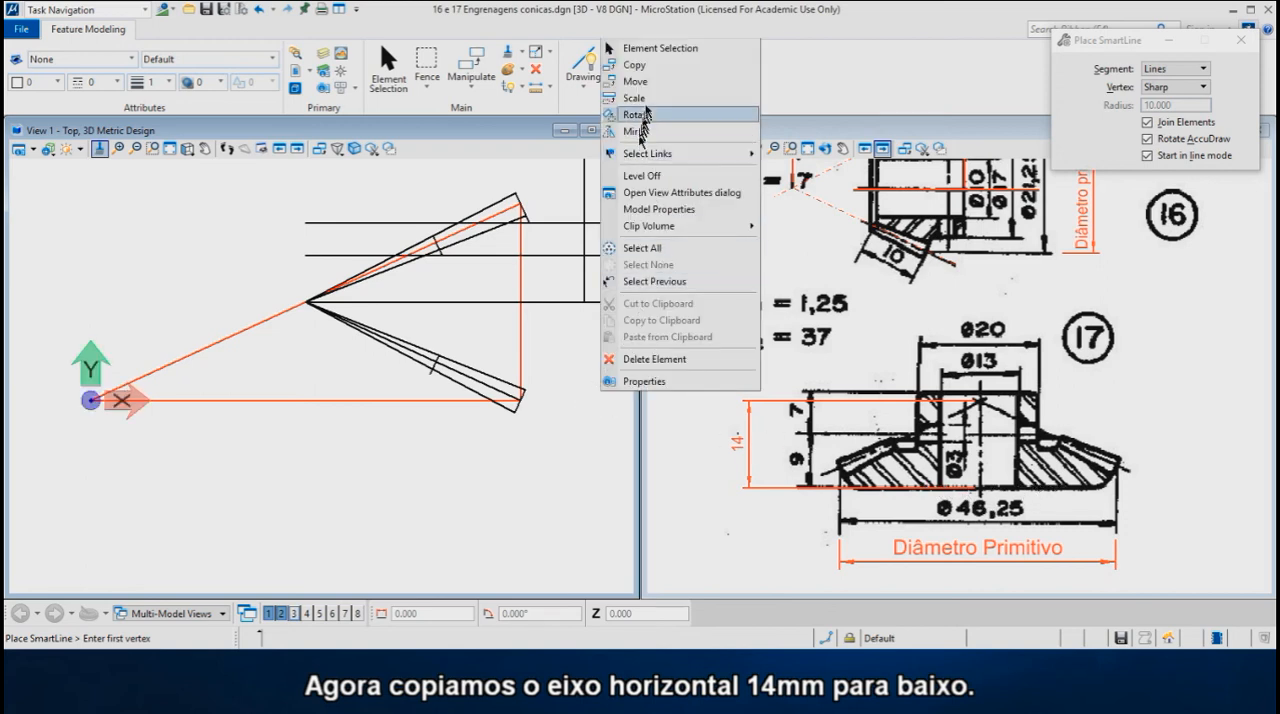
{"action": "left_click", "coordinate": [636, 65]}
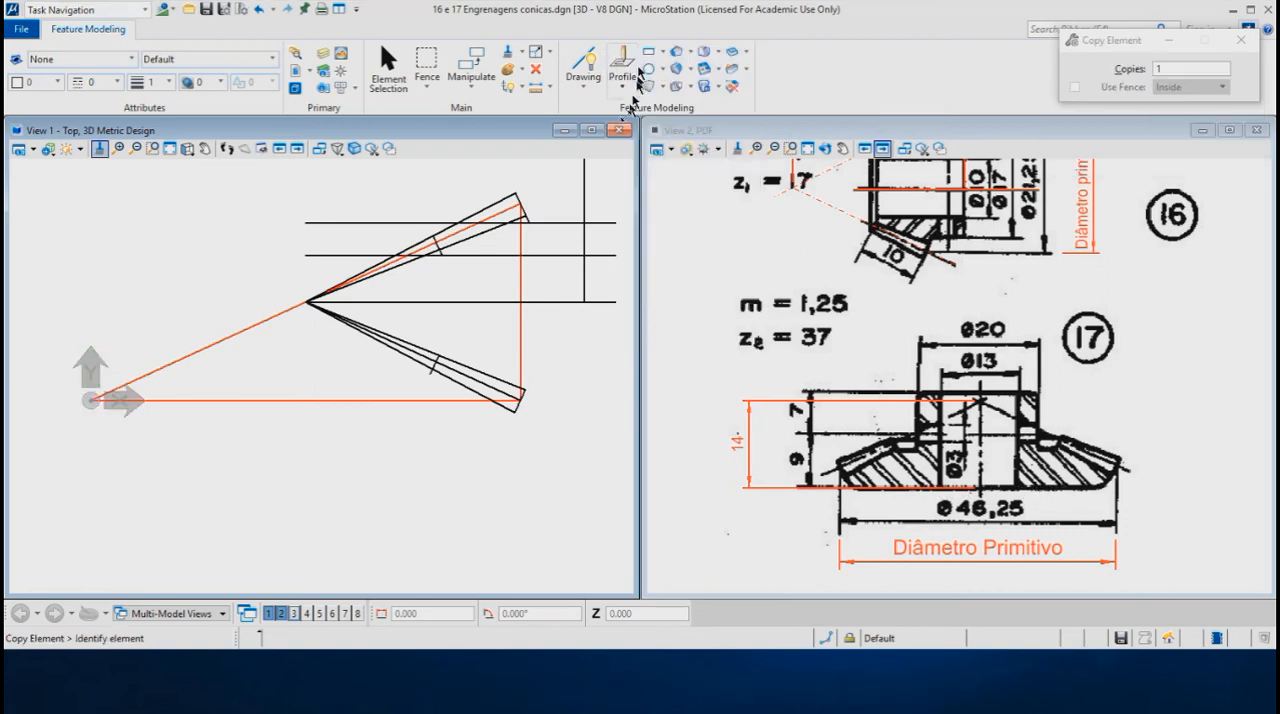
{"action": "left_click", "coordinate": [549, 302]}
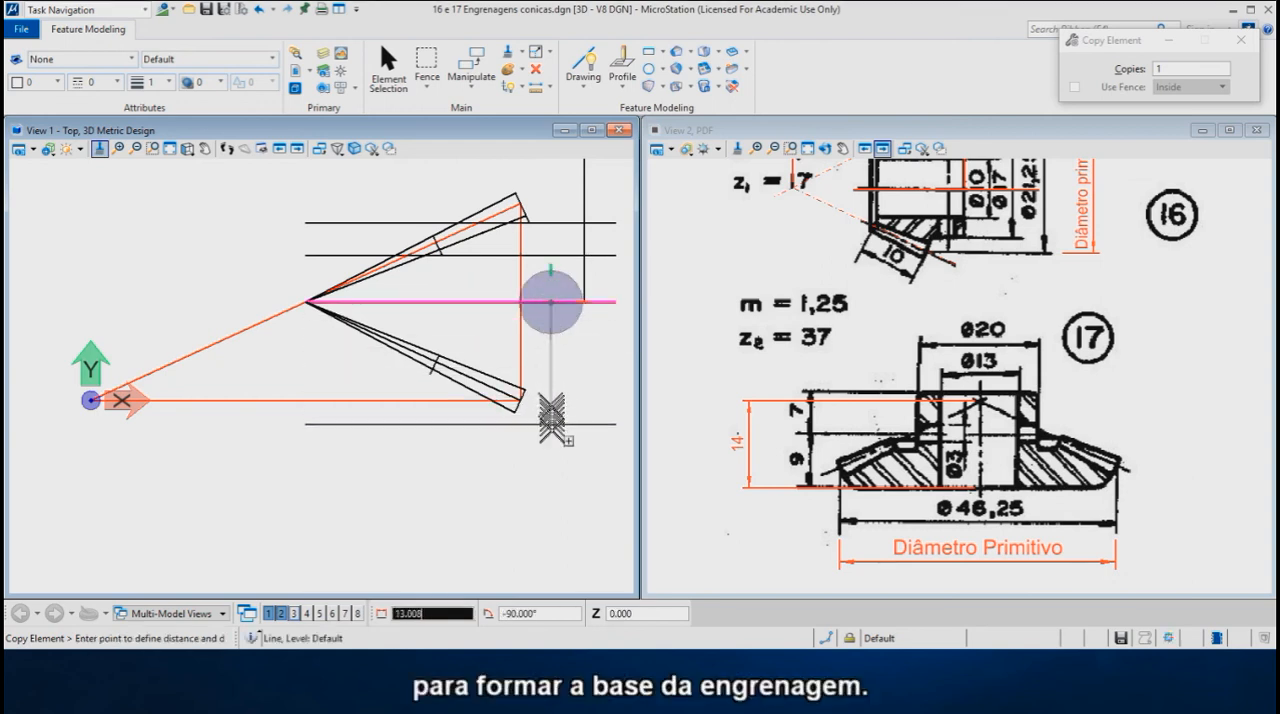
{"action": "key", "text": "Return"}
{"action": "type", "text": "14"}
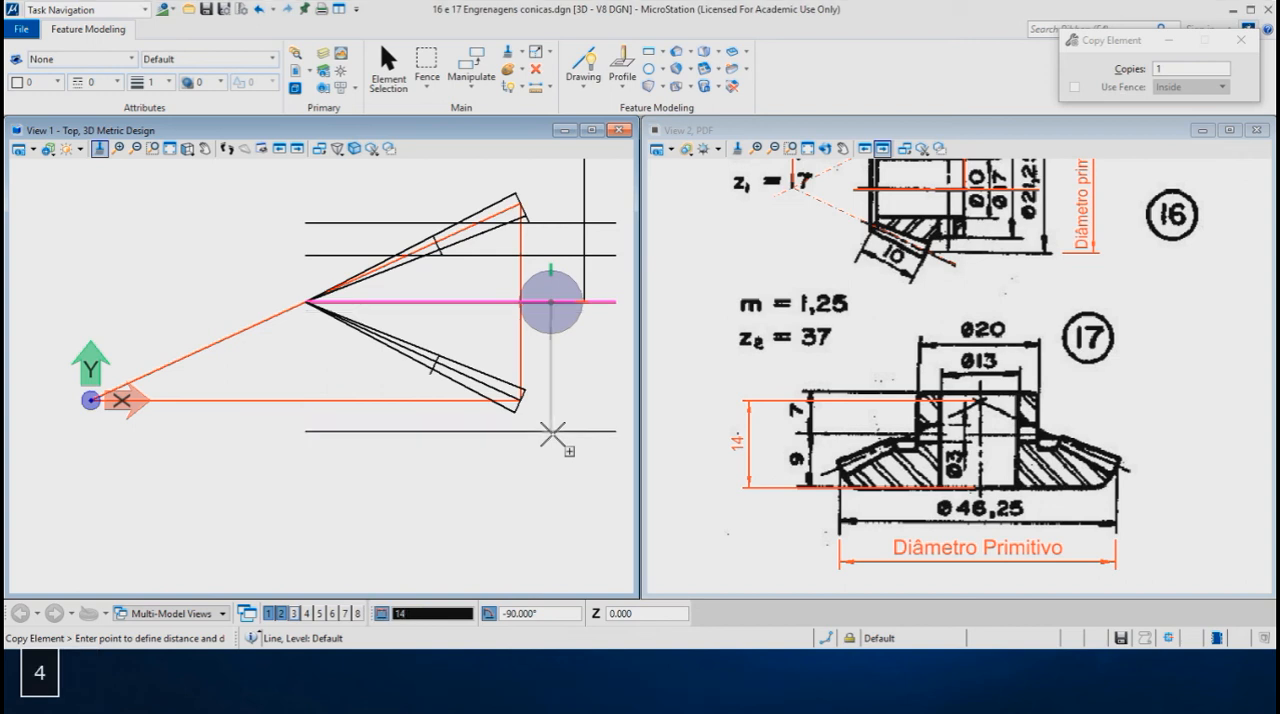
{"action": "left_click", "coordinate": [549, 432]}
{"action": "right_click", "coordinate": [545, 455]}
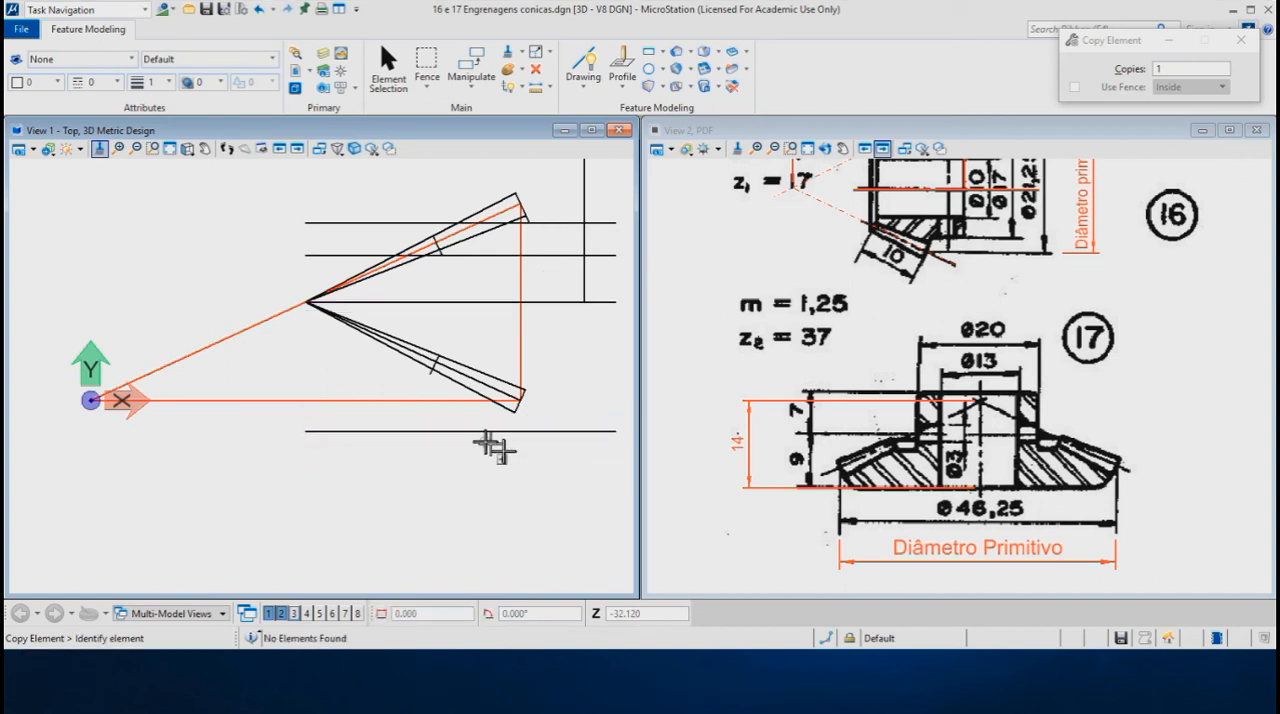
- Trim the base line and the outer dedendum line to their intersection to form the gear's lower outer corner
{"action": "scroll", "coordinate": [484, 448], "scroll_direction": "up", "scroll_amount": 1}
{"action": "scroll", "coordinate": [558, 418], "scroll_direction": "up", "scroll_amount": 2}
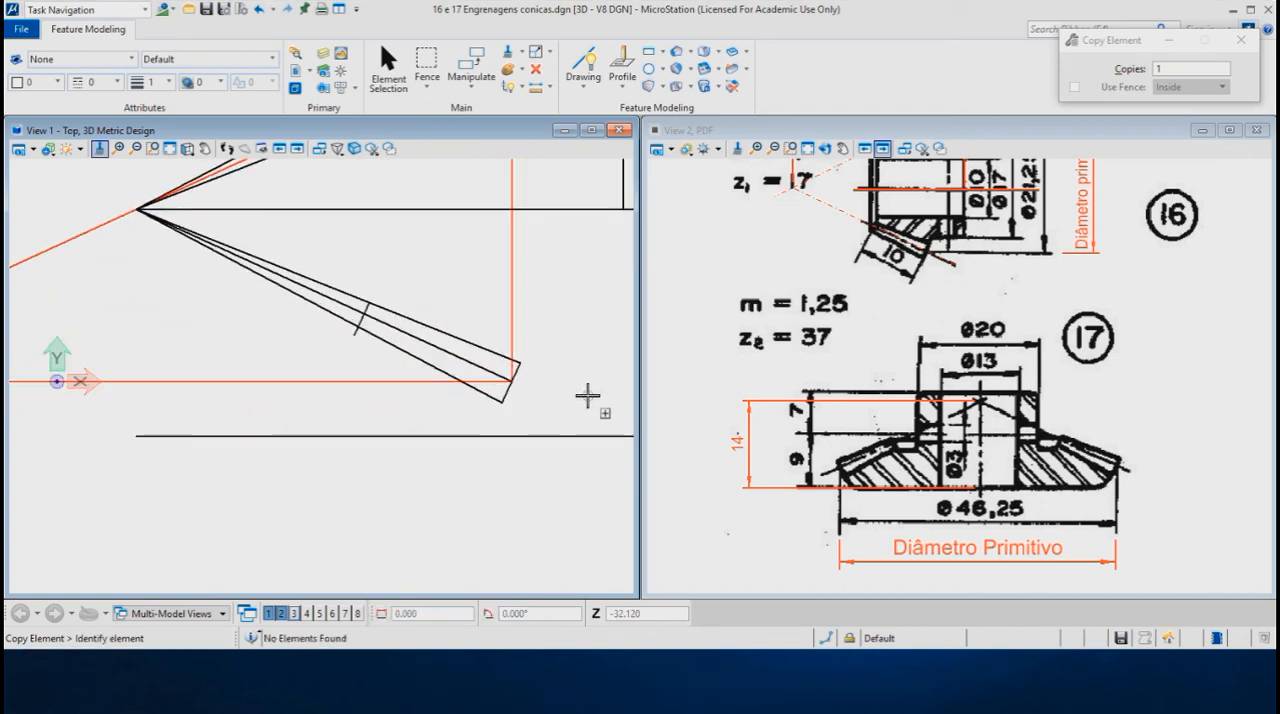
{"action": "left_click", "coordinate": [548, 52]}
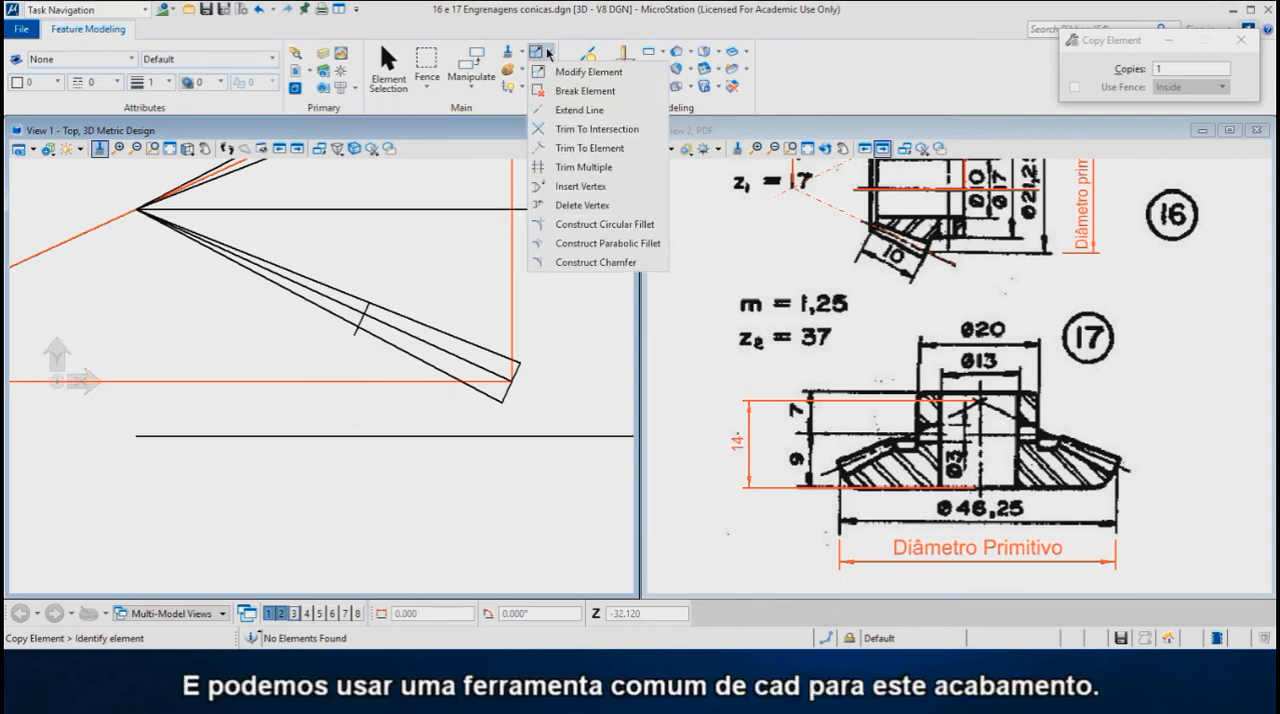
{"action": "left_click", "coordinate": [558, 129]}
{"action": "left_click", "coordinate": [378, 434]}
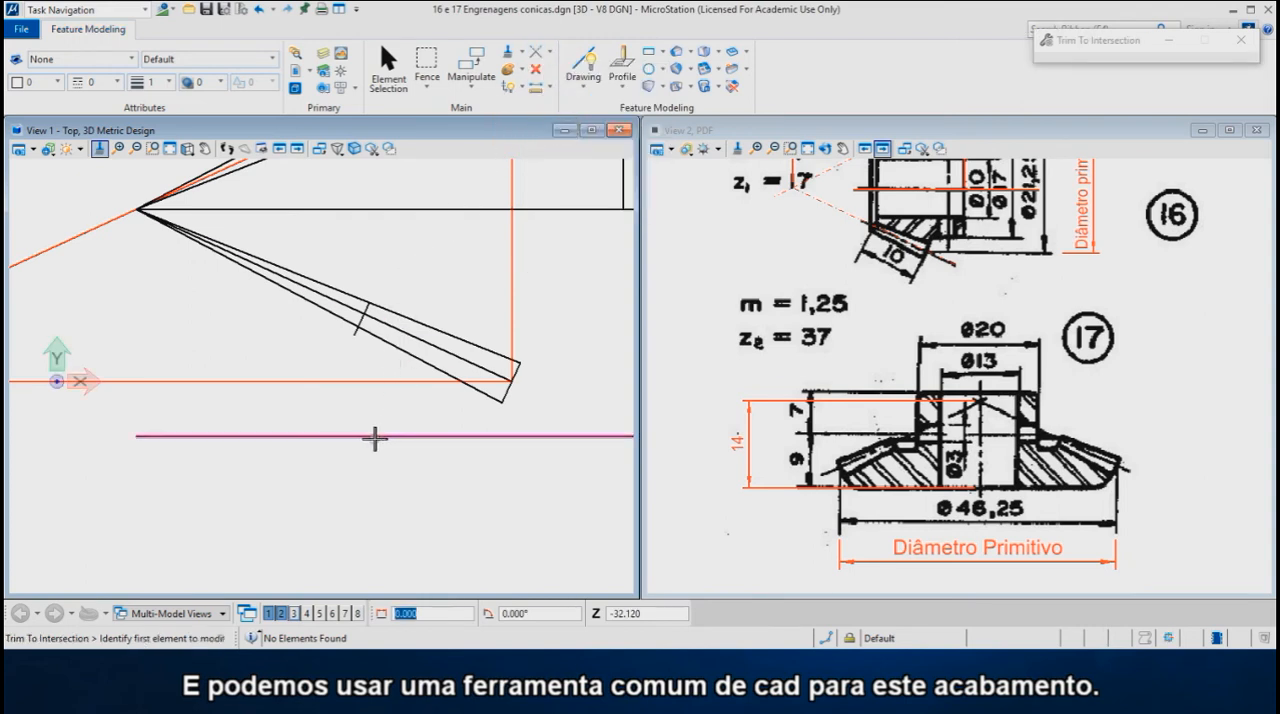
{"action": "left_click", "coordinate": [509, 395]}
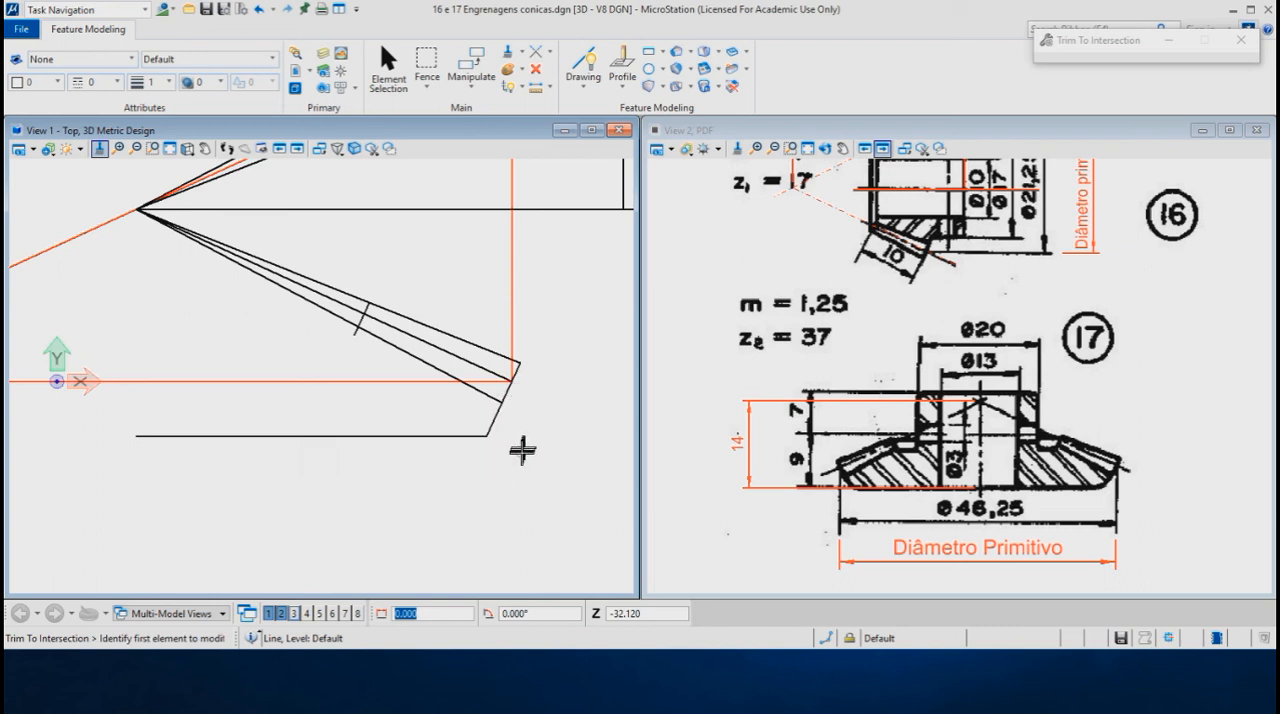
- Draw the gear's vertical axis from the cone apex straight down, about 21 mm long
{"action": "left_click", "coordinate": [578, 68]}
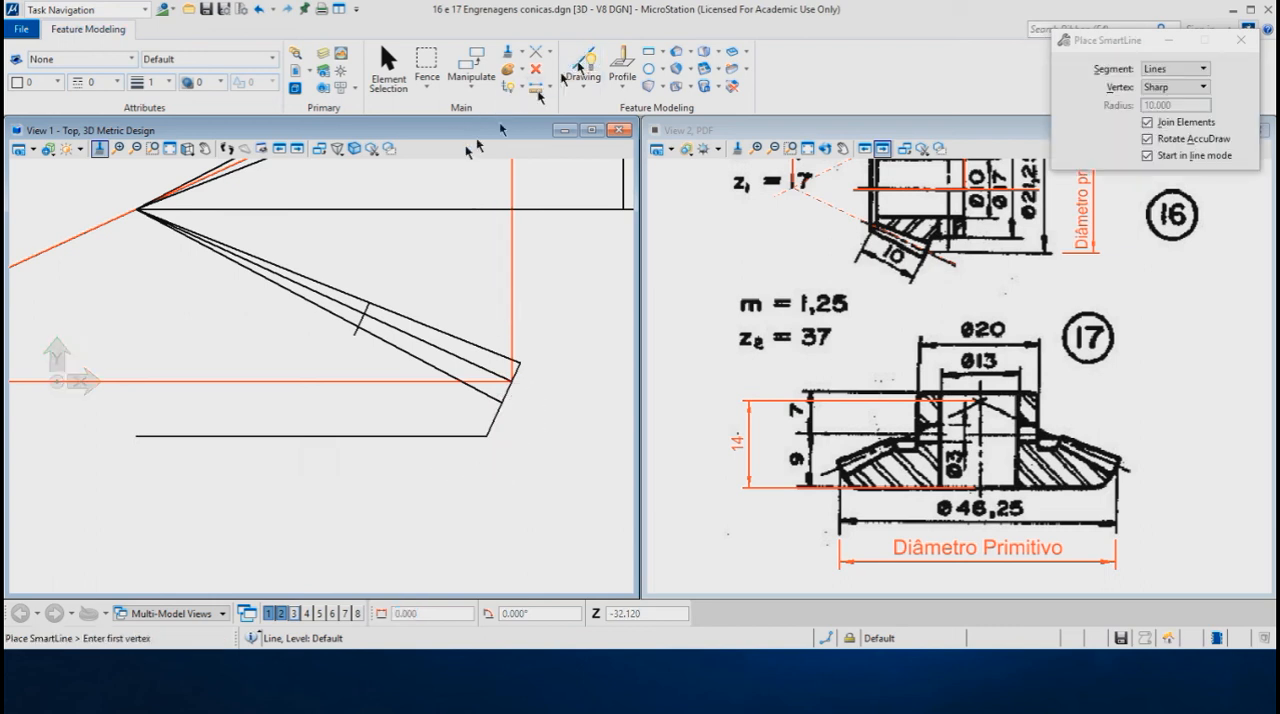
{"action": "left_click", "coordinate": [140, 210]}
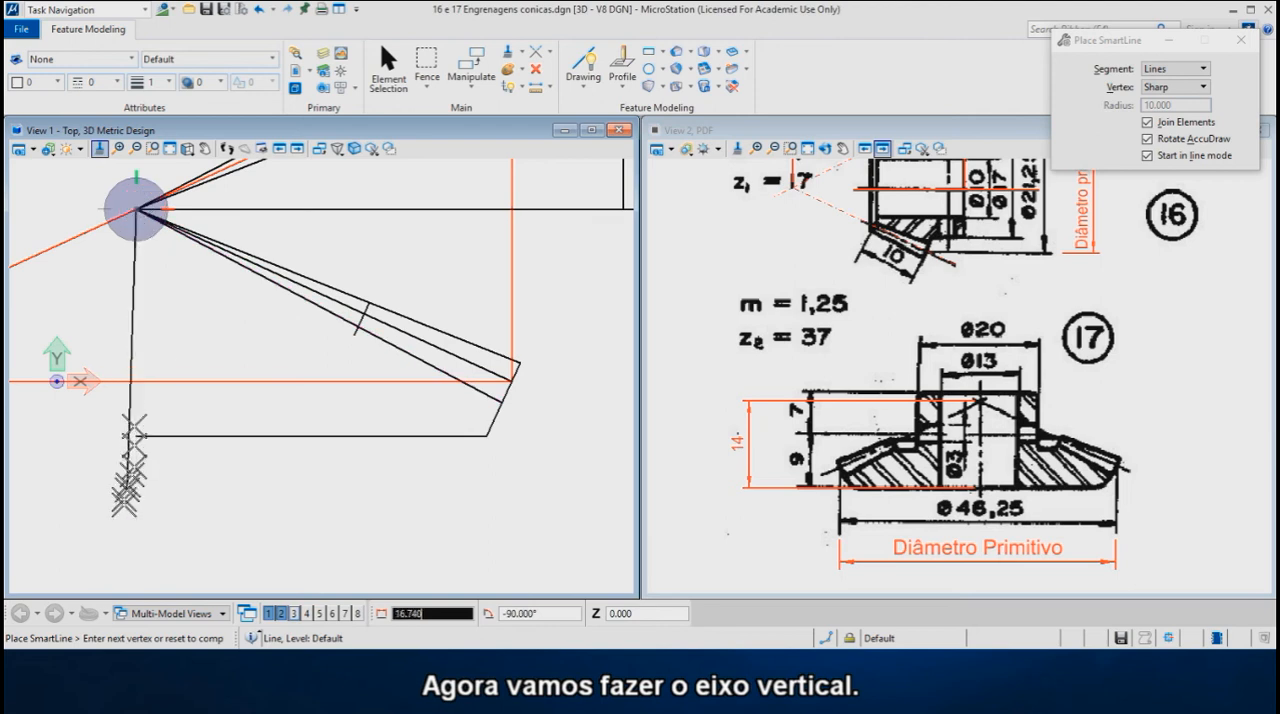
{"action": "left_click", "coordinate": [134, 557]}
{"action": "right_click", "coordinate": [165, 557]}
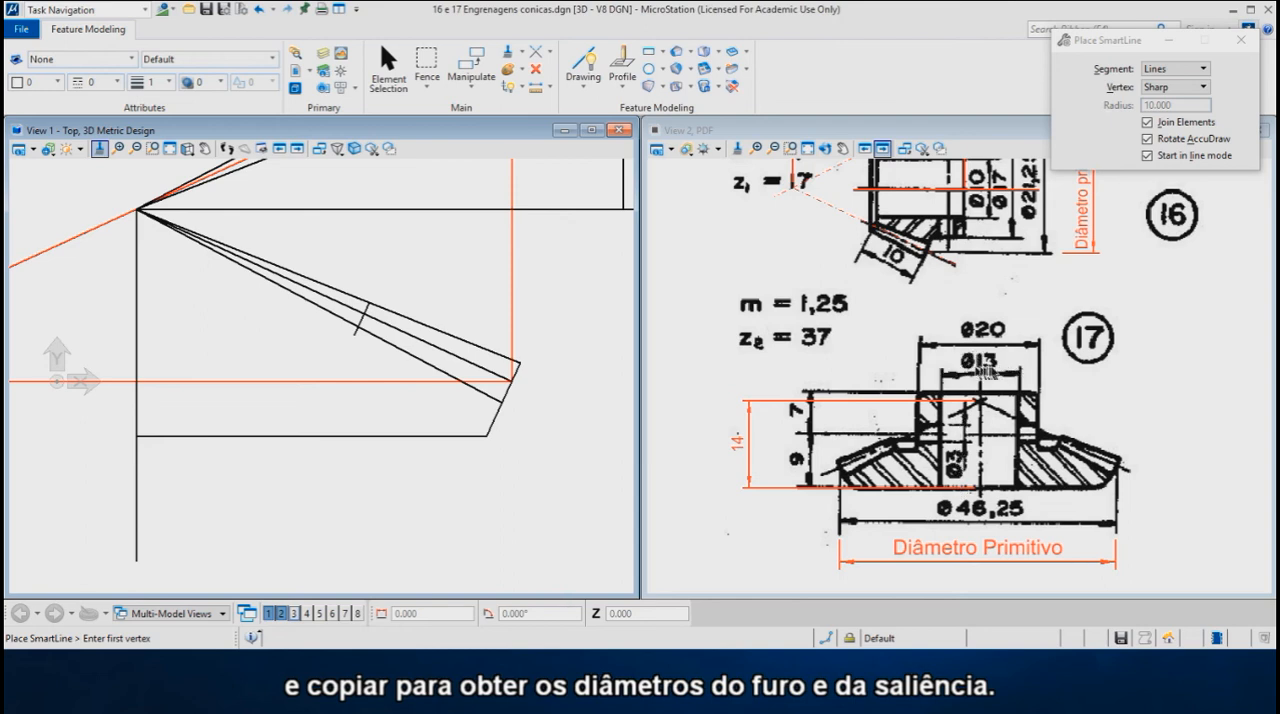
- Copy the vertical axis 13/2 mm towards the teeth to mark the bore radius
{"action": "right_click", "coordinate": [443, 272]}
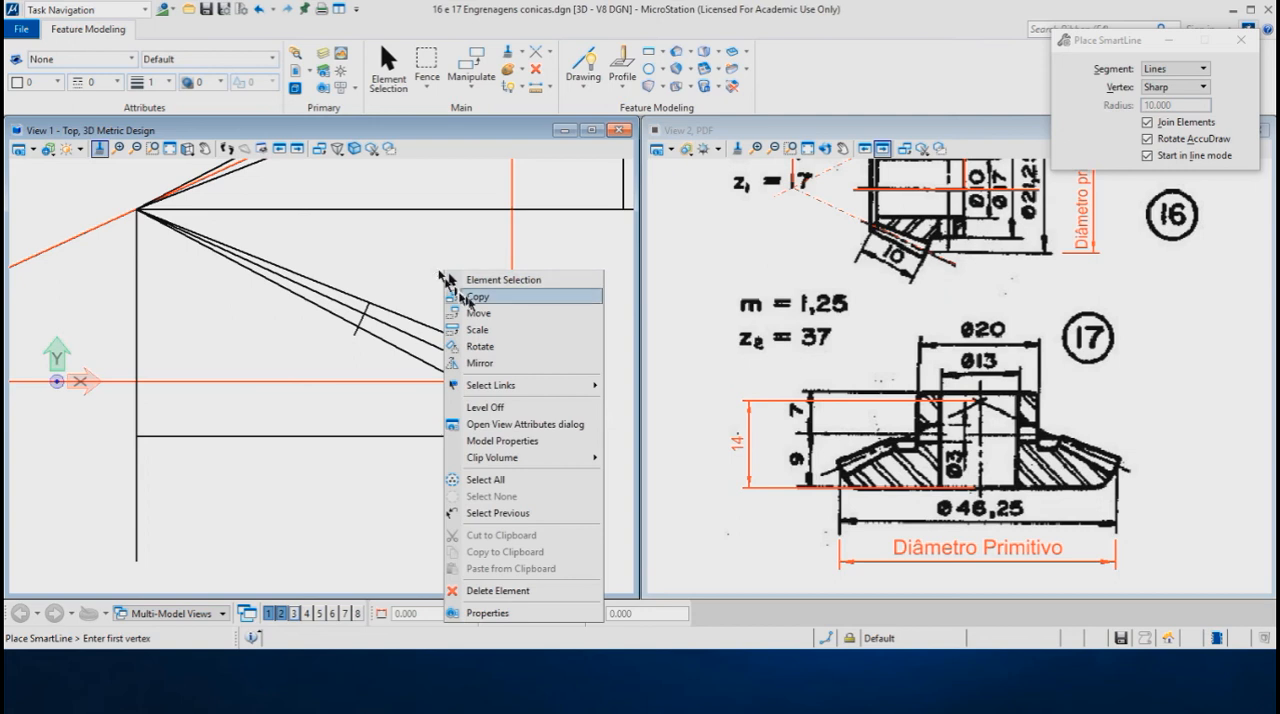
{"action": "left_click", "coordinate": [476, 297]}
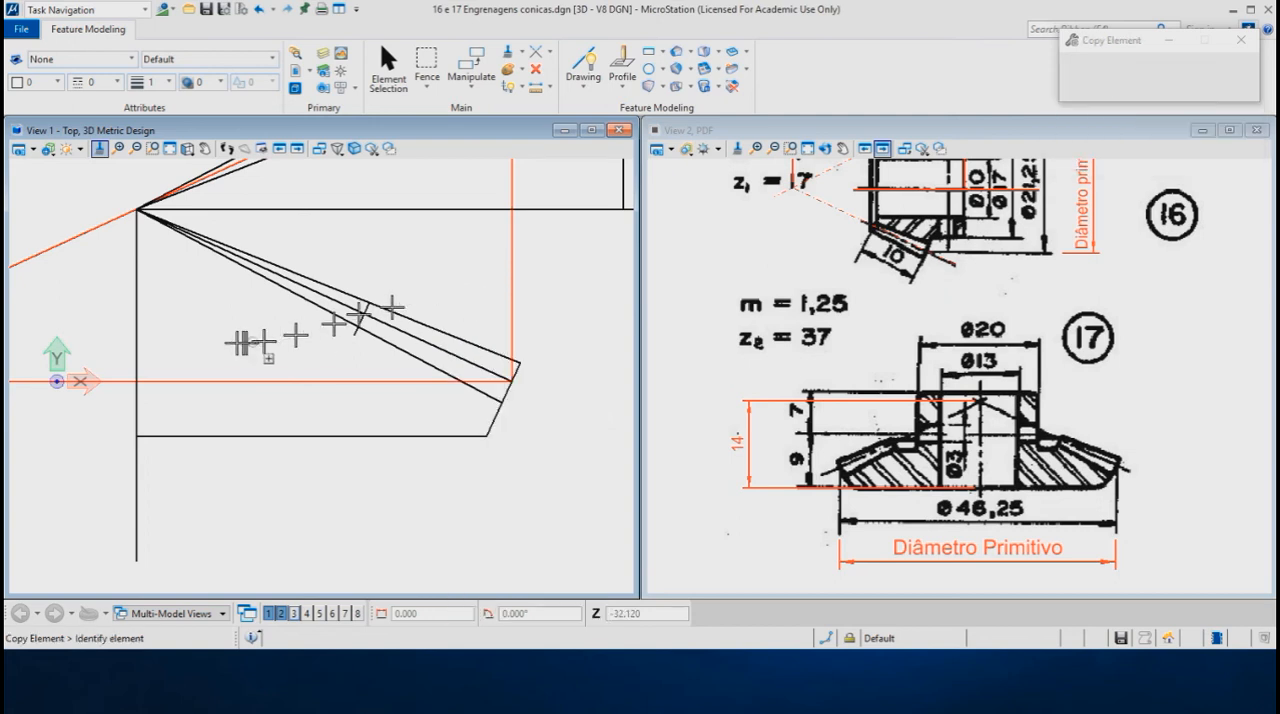
{"action": "left_click", "coordinate": [136, 327]}
{"action": "key", "text": "Return"}
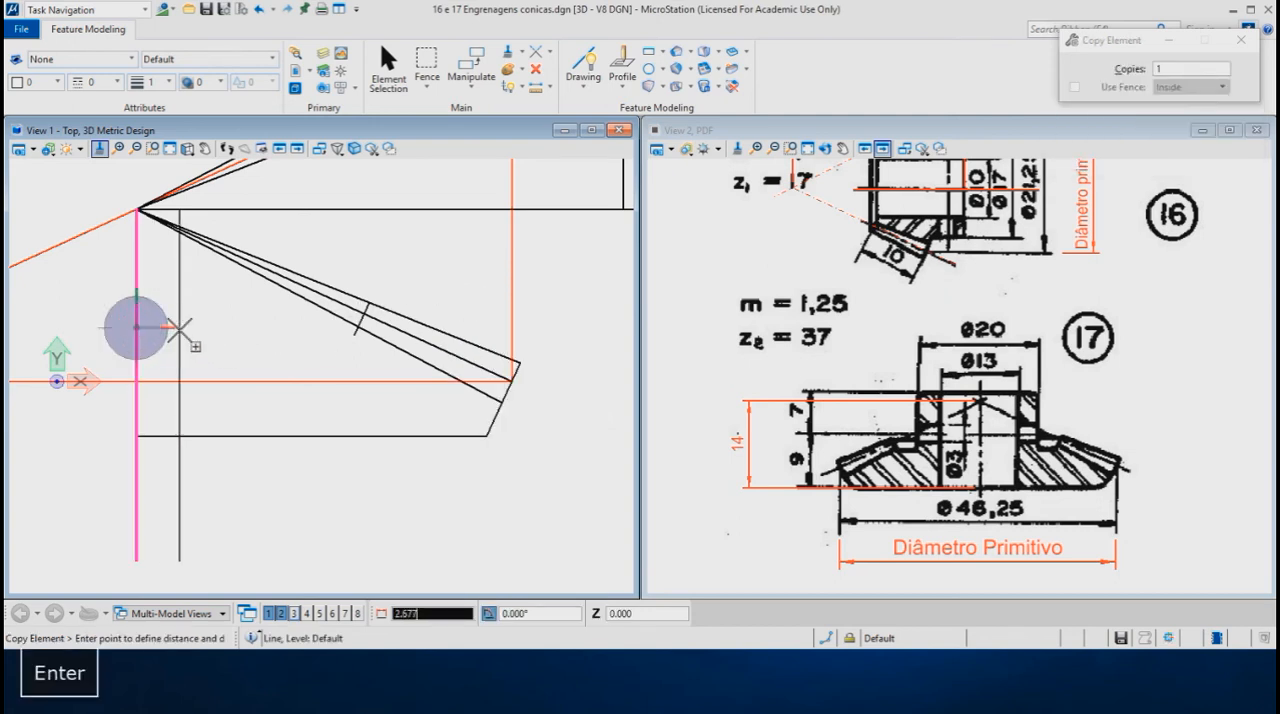
{"action": "type", "text": "13/"}
{"action": "type", "text": "2"}
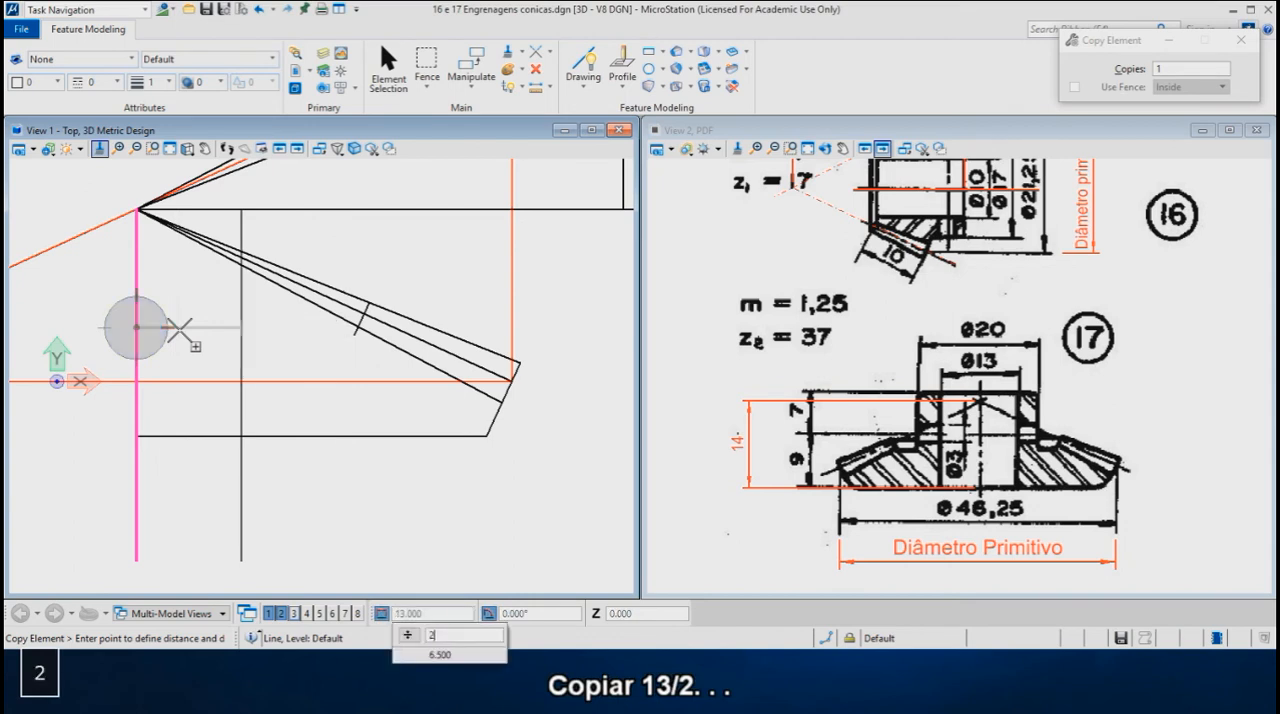
{"action": "key", "text": "Return"}
{"action": "left_click", "coordinate": [180, 330]}
{"action": "right_click", "coordinate": [180, 330]}
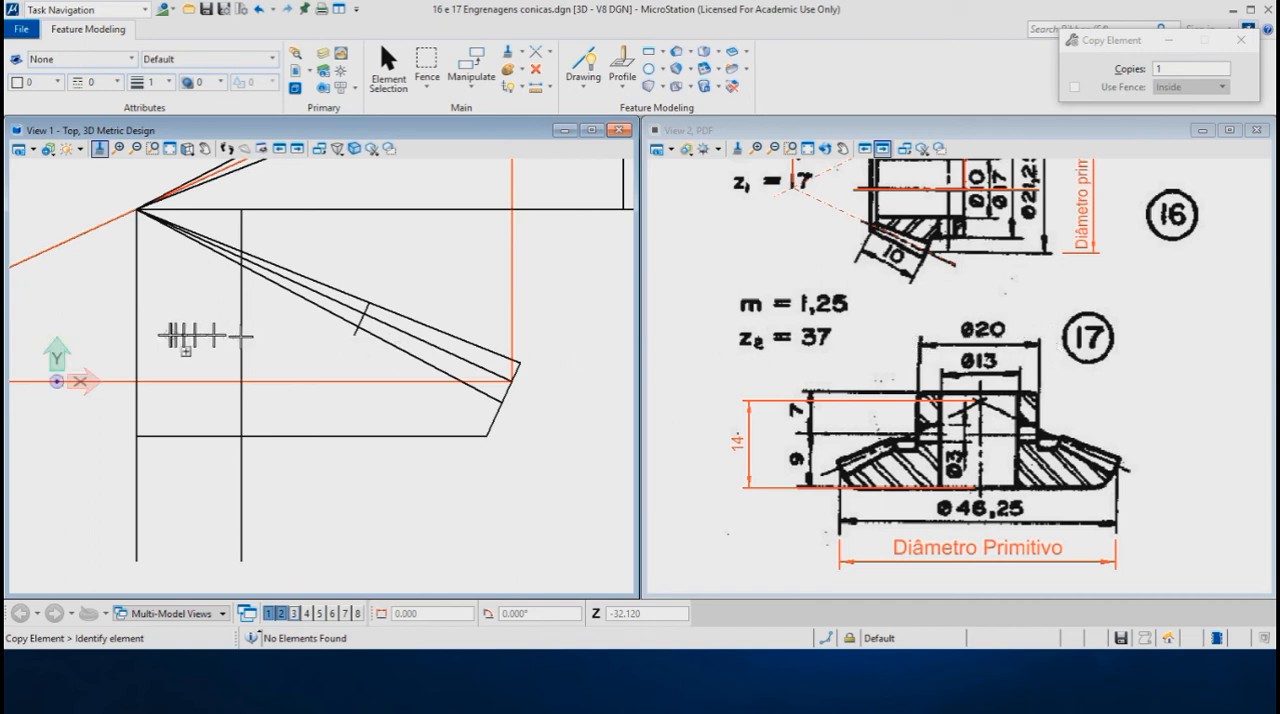
- Copy the vertical axis 20/2 mm towards the teeth to mark the hub radius
{"action": "left_click", "coordinate": [135, 335]}
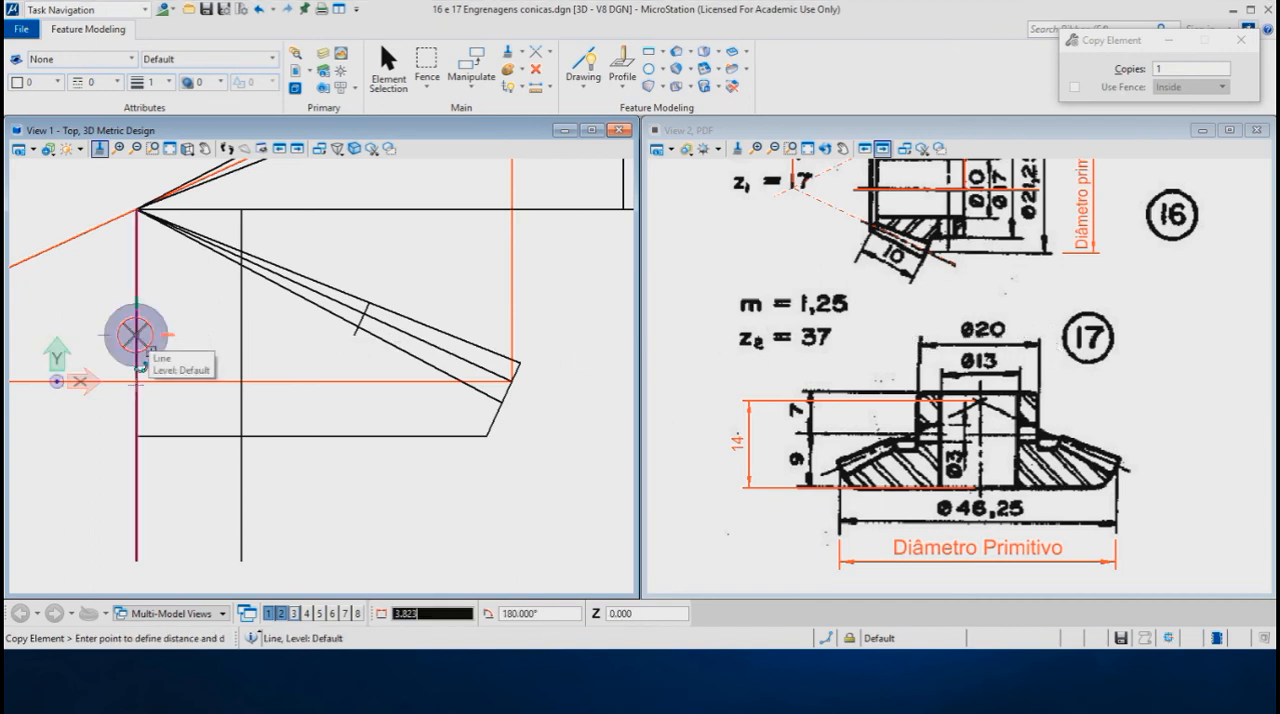
{"action": "type", "text": "20/0"}
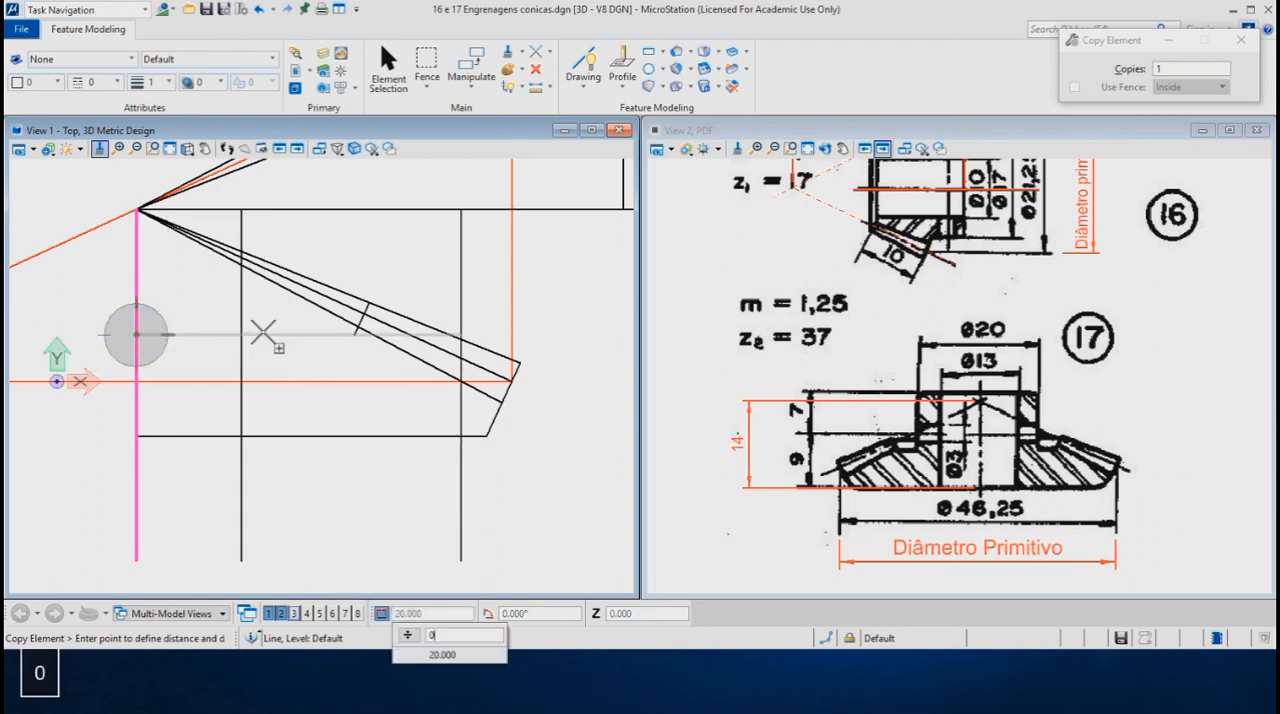
{"action": "key", "text": "BackSpace"}
{"action": "type", "text": "2"}
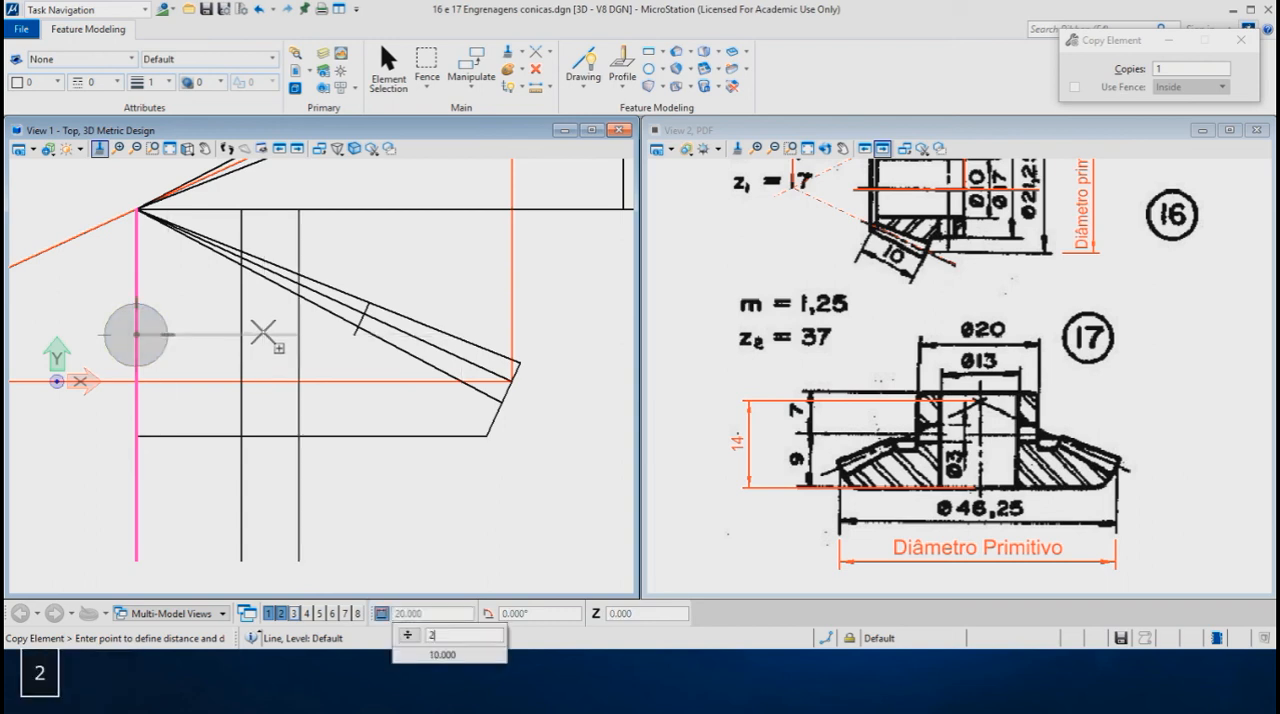
{"action": "left_click", "coordinate": [263, 332]}
{"action": "right_click", "coordinate": [278, 338]}
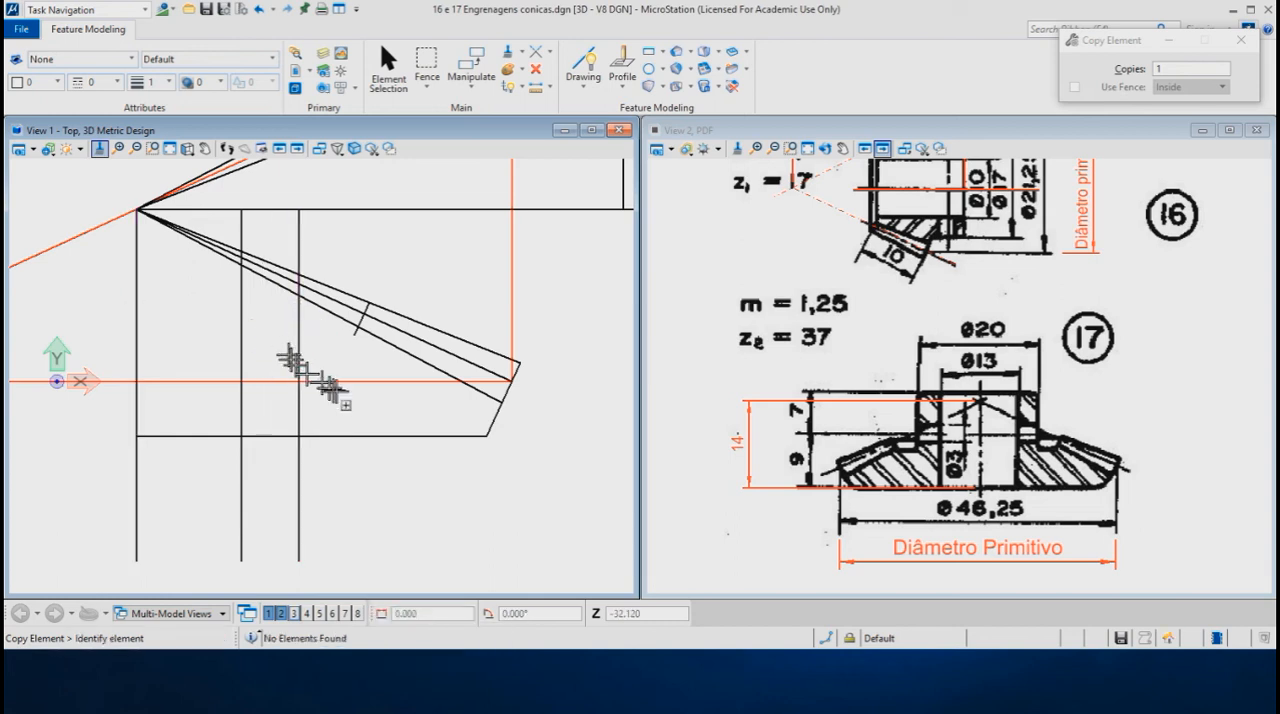
- Draw a horizontal line from the lower end of the short inner tooth line to the vertical hub line
{"action": "left_click", "coordinate": [591, 60]}
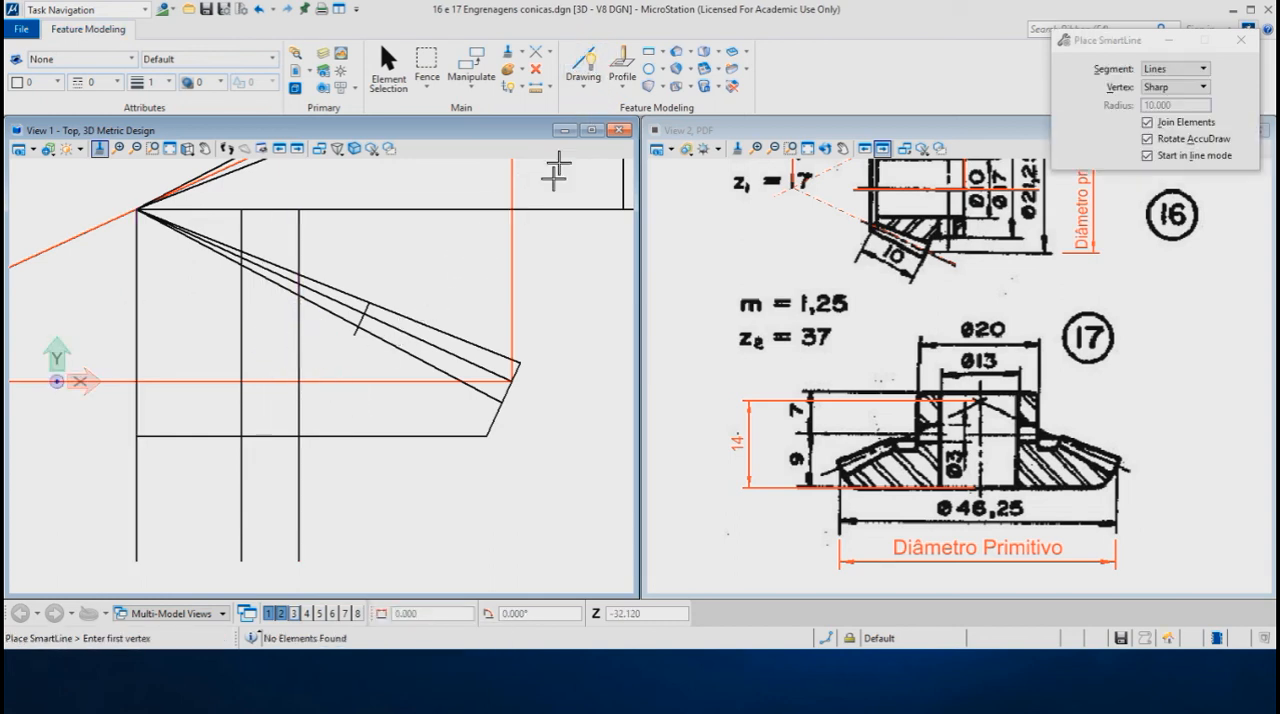
{"action": "left_click", "coordinate": [355, 337]}
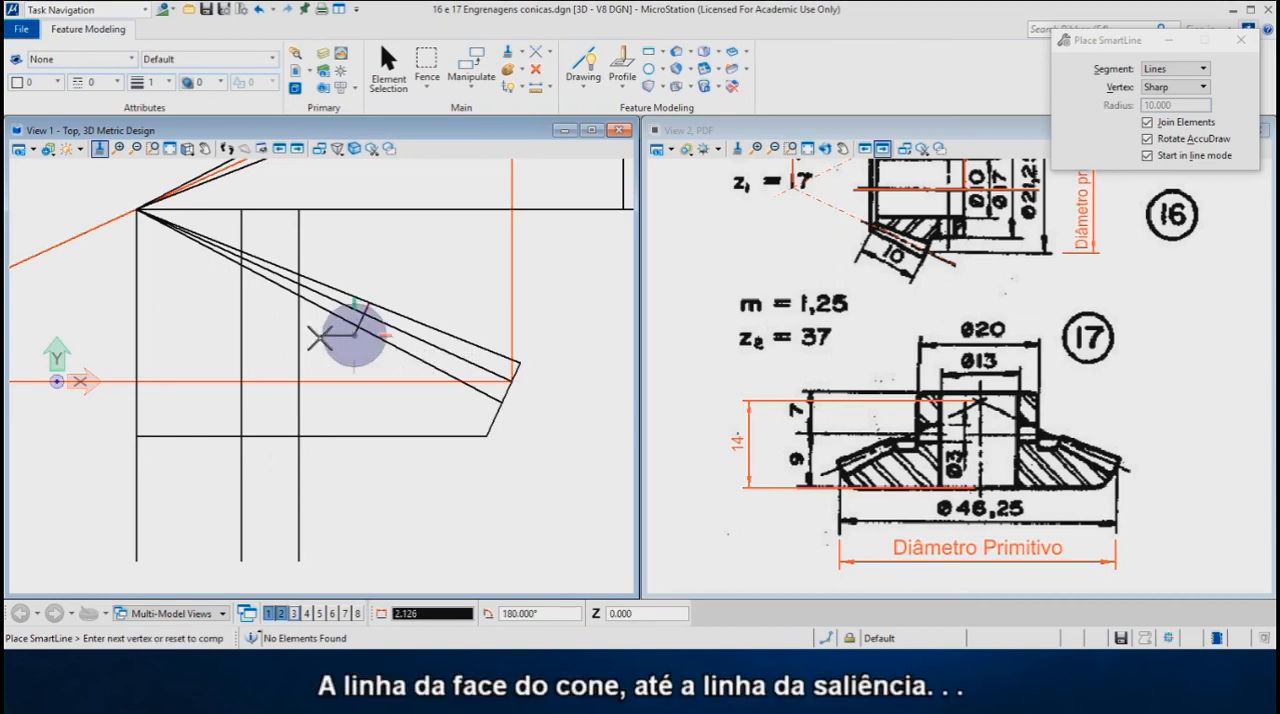
{"action": "key", "text": "Return"}
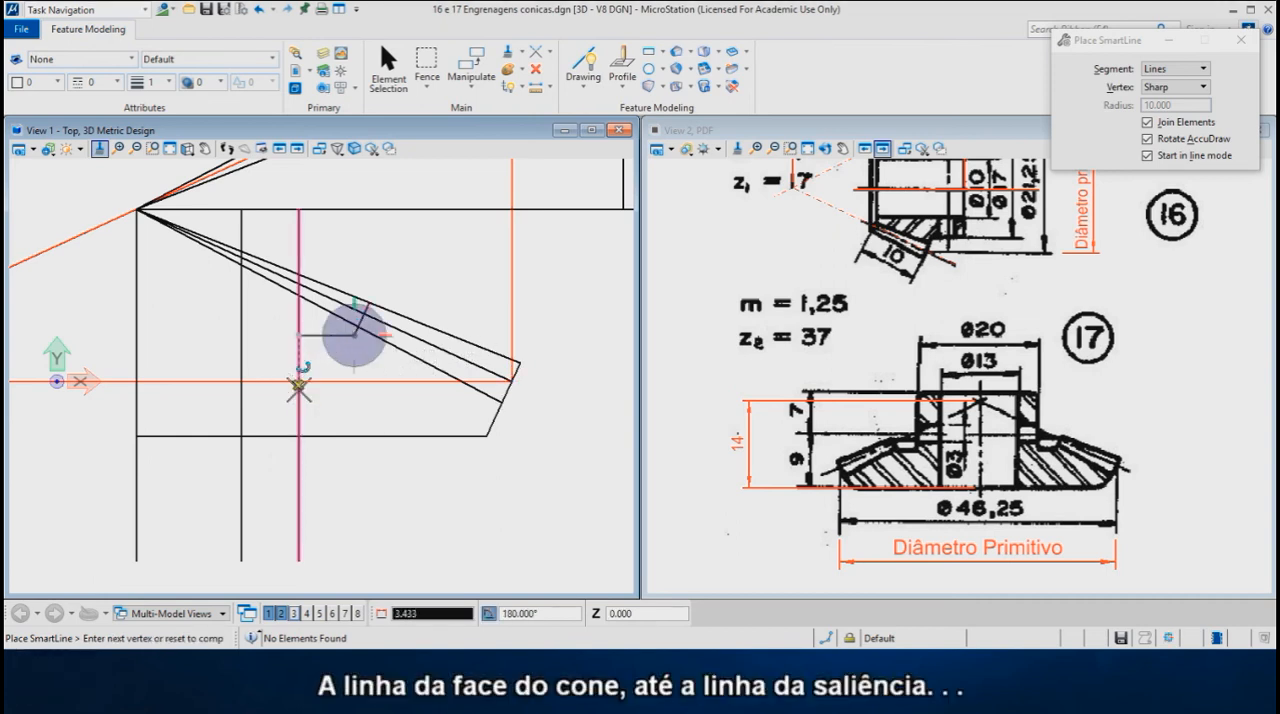
{"action": "left_click", "coordinate": [298, 385]}
{"action": "right_click", "coordinate": [290, 410]}
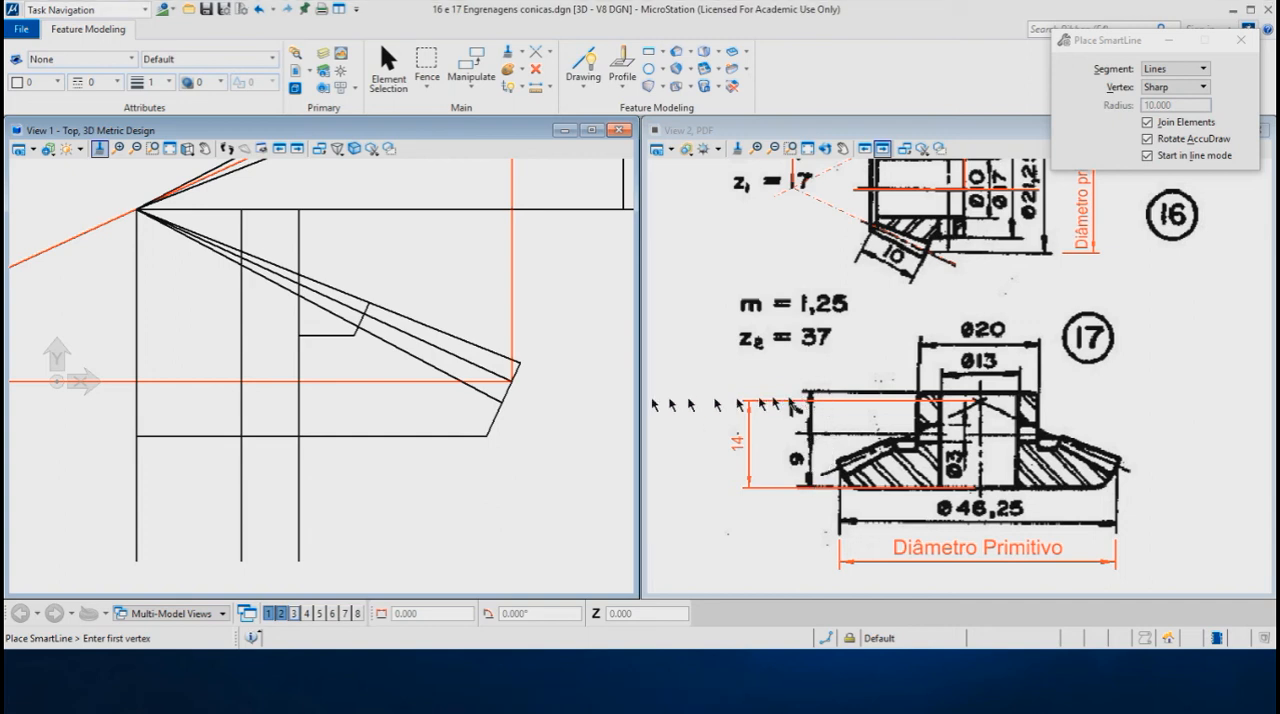
- Copy the gear's base line upwards, above the horizontal axis, as the hub's top face
{"action": "right_click", "coordinate": [210, 398]}
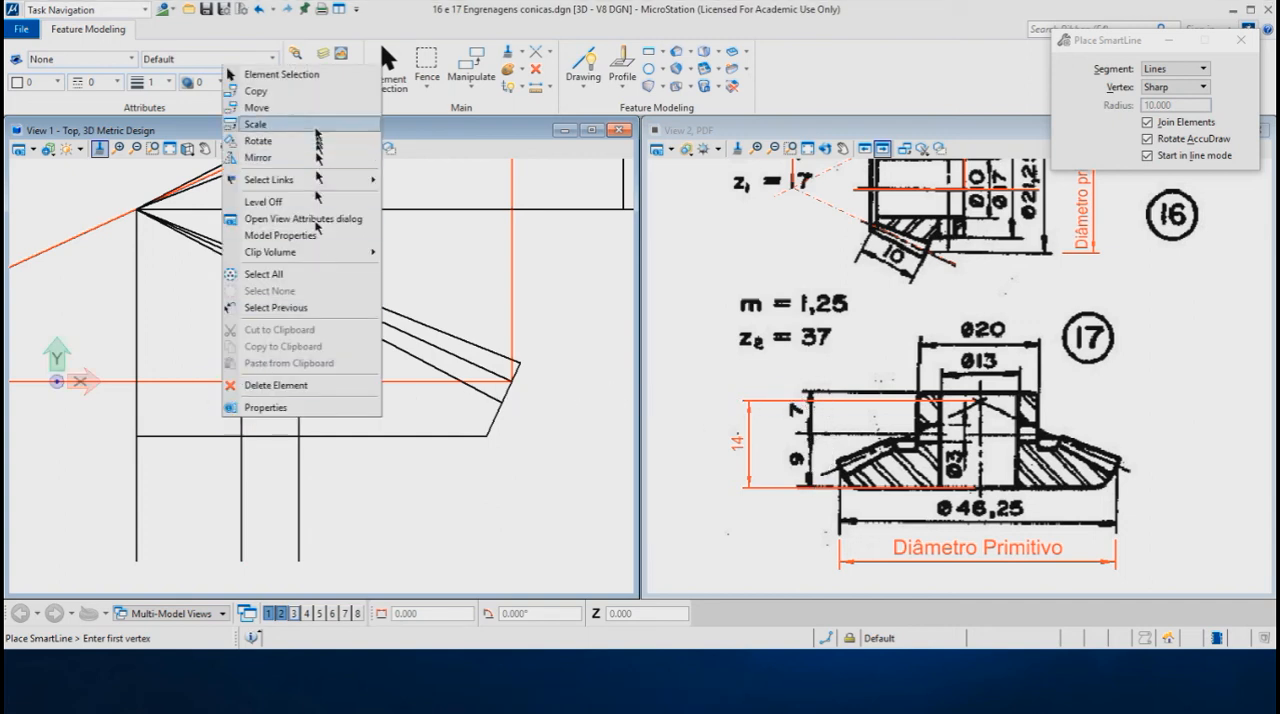
{"action": "left_click", "coordinate": [252, 91]}
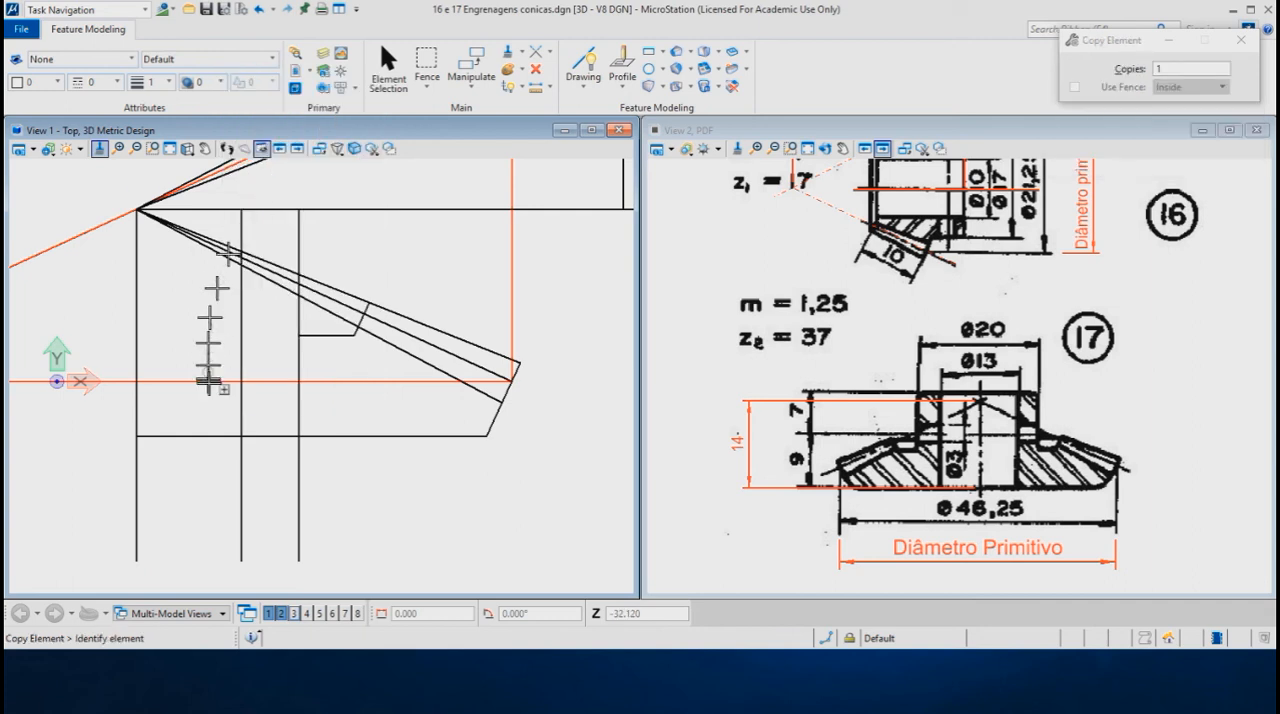
{"action": "left_click", "coordinate": [196, 436]}
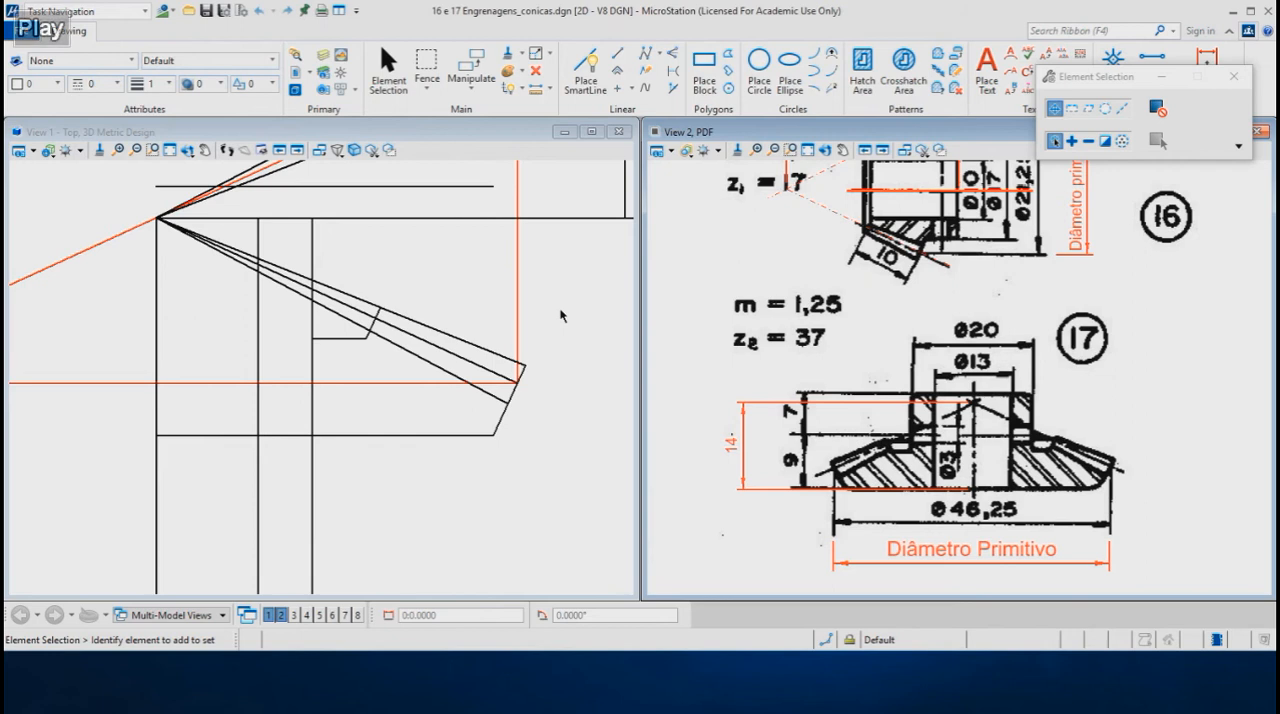
- Trim the vertical bore line and the hub's top face line to their intersection
{"action": "left_click", "coordinate": [550, 55]}
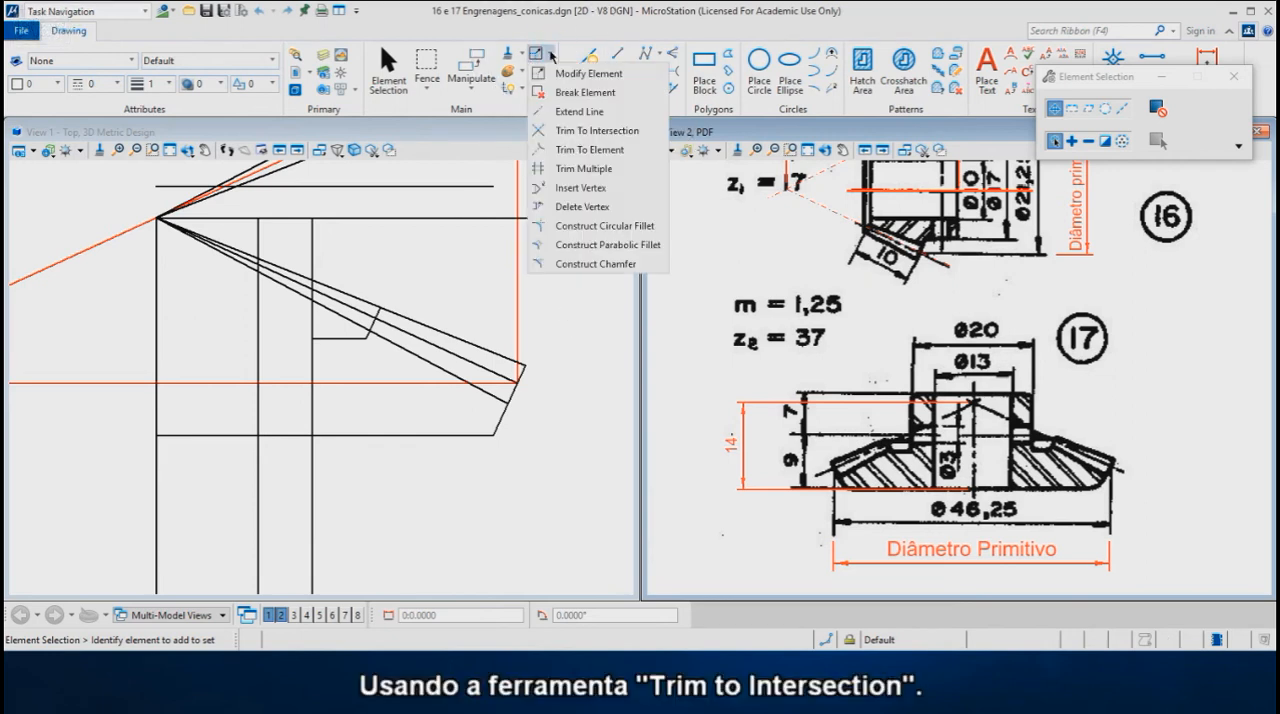
{"action": "left_click", "coordinate": [555, 134]}
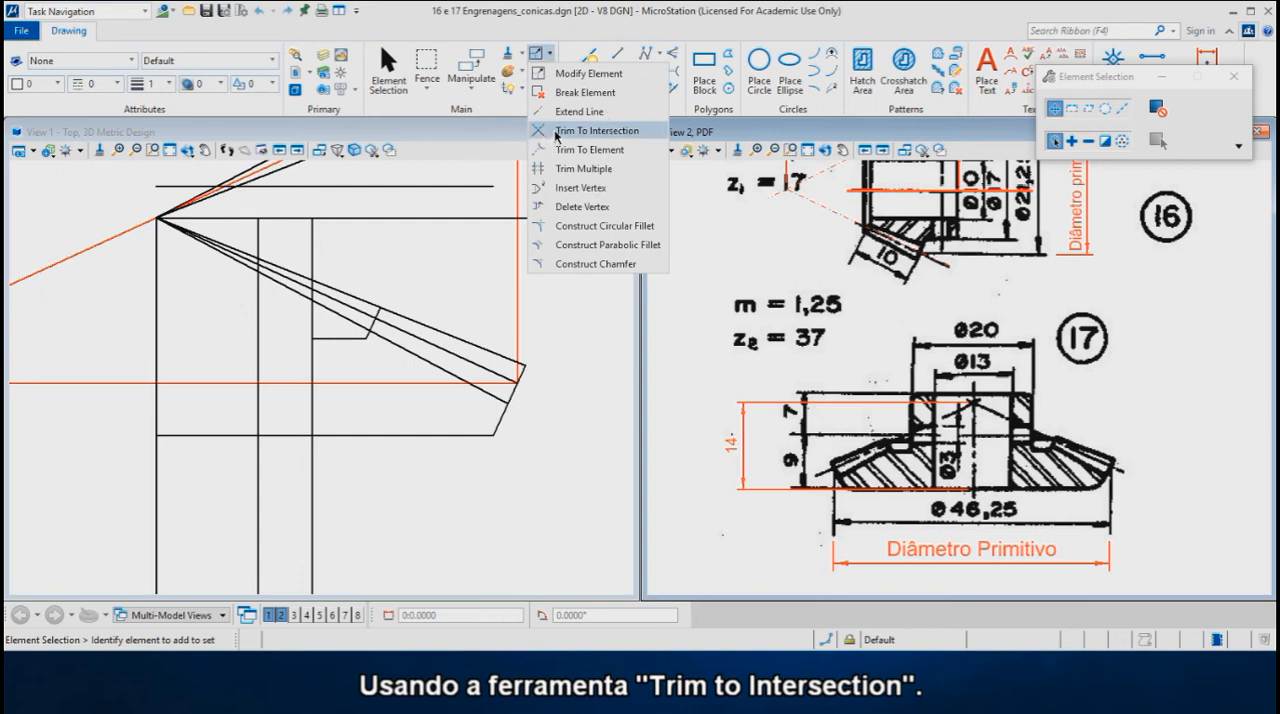
{"action": "left_click", "coordinate": [556, 132]}
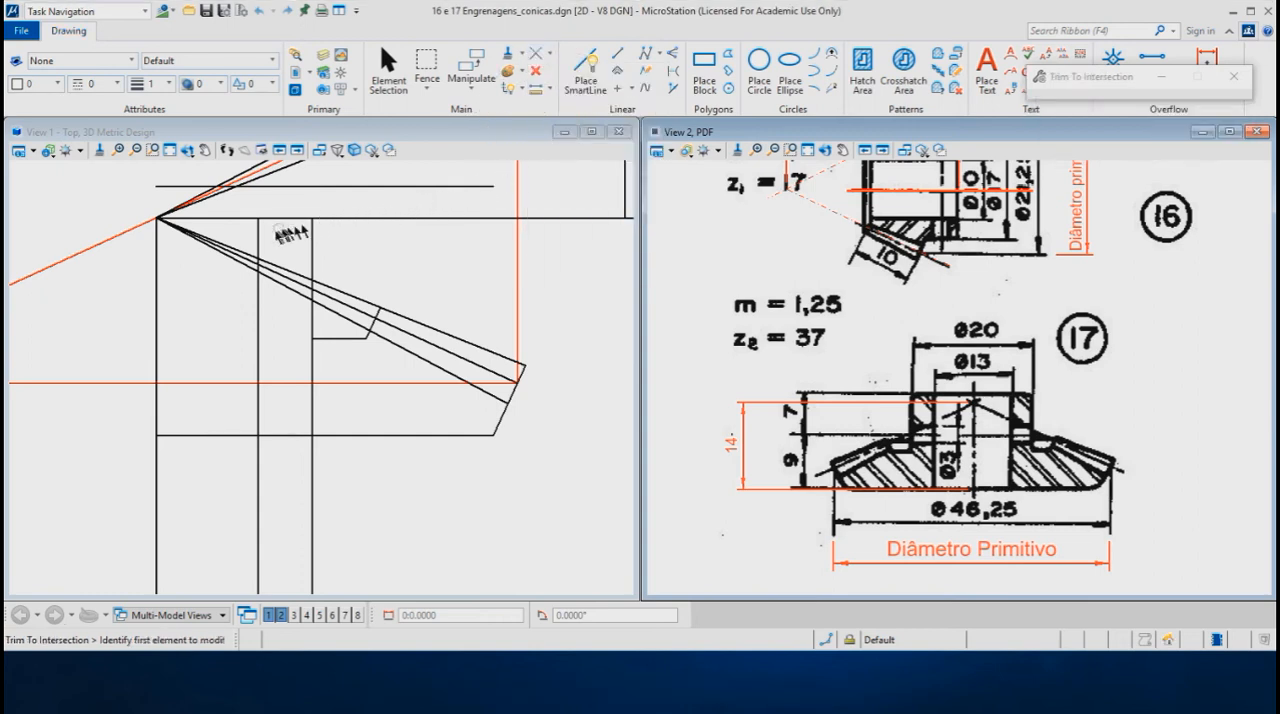
{"action": "left_click", "coordinate": [258, 237]}
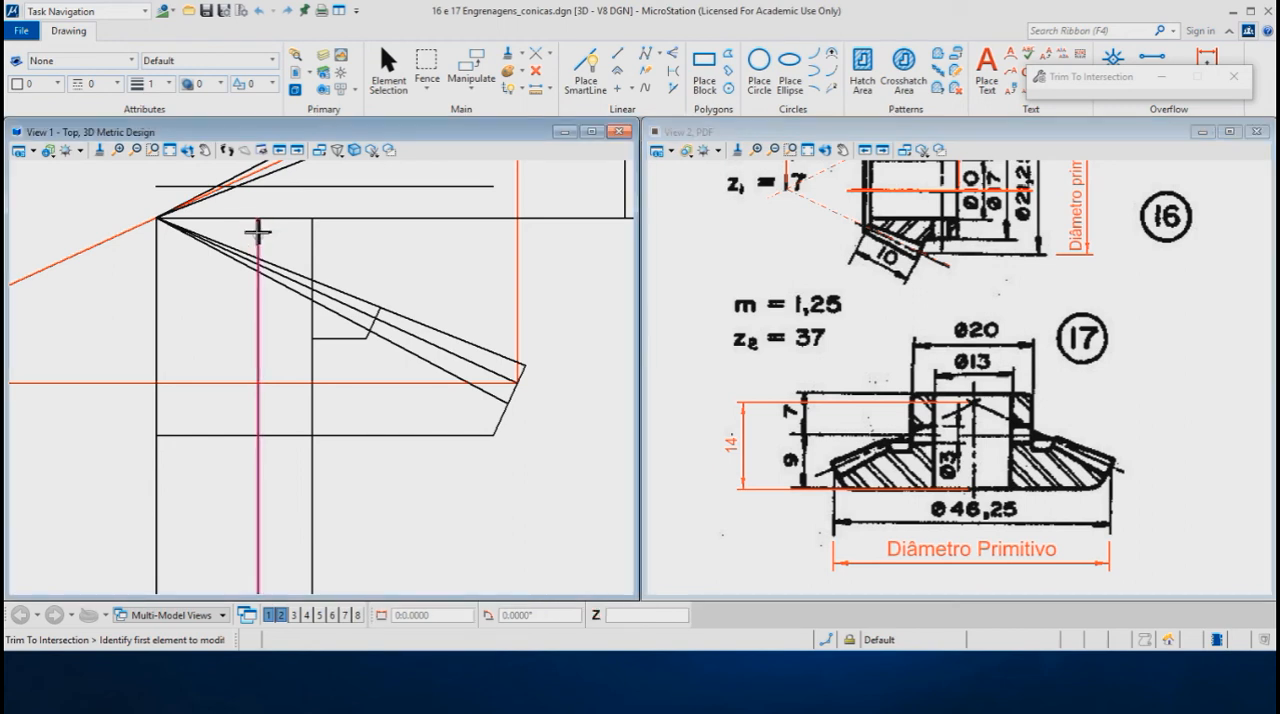
{"action": "left_click", "coordinate": [297, 188]}
{"action": "left_click", "coordinate": [286, 191]}
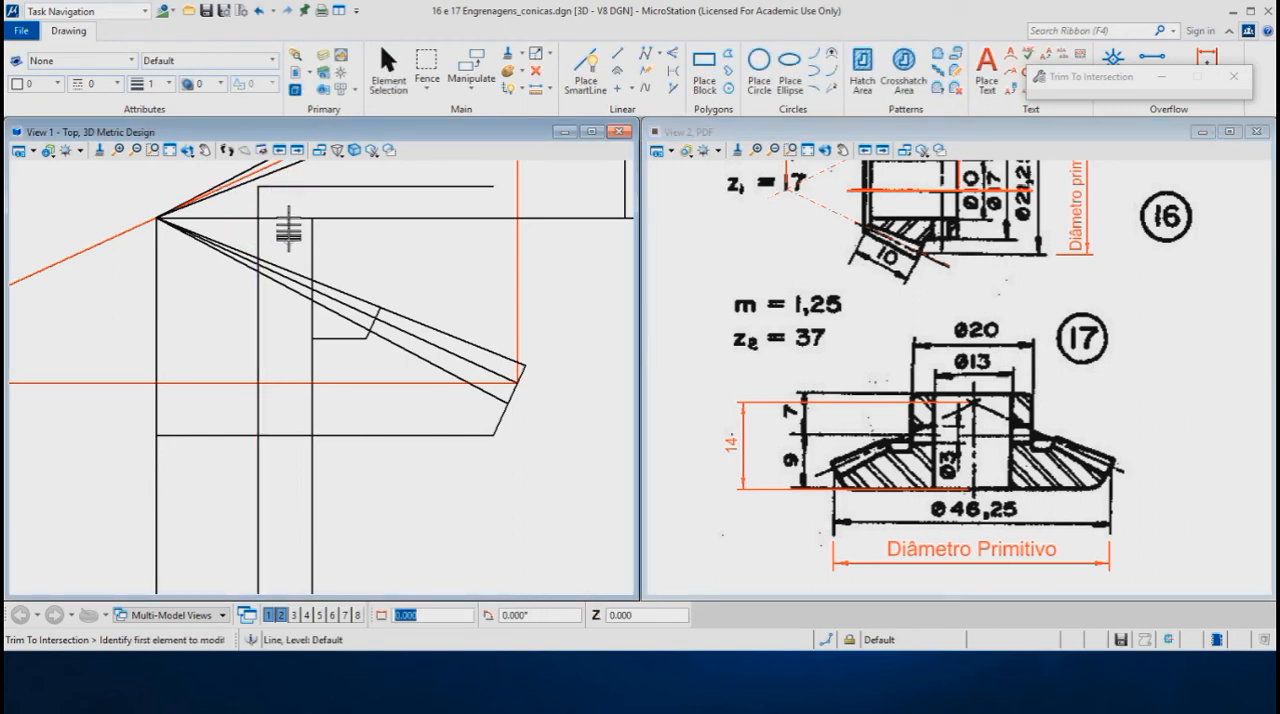
- Trim the remaining profile corners to their intersections: hub line with top and recess lines, bore line with base line
{"action": "left_click", "coordinate": [295, 186]}
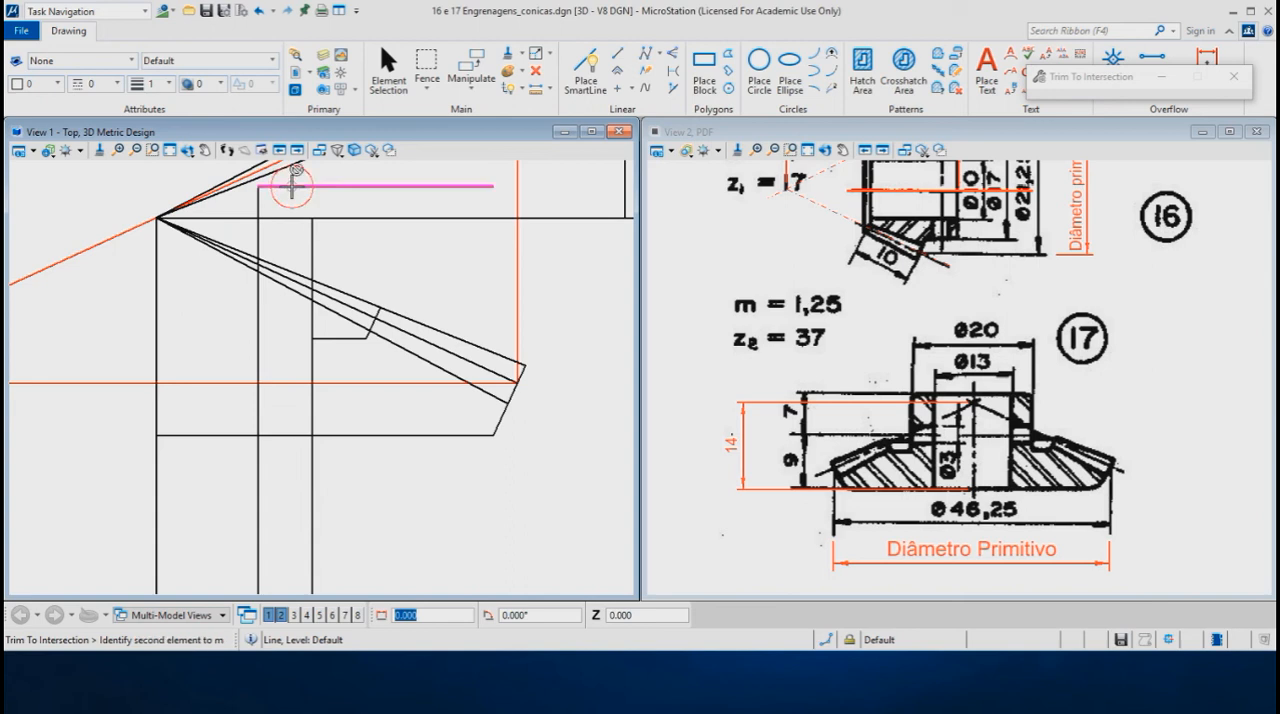
{"action": "left_click", "coordinate": [312, 246]}
{"action": "left_click", "coordinate": [308, 295]}
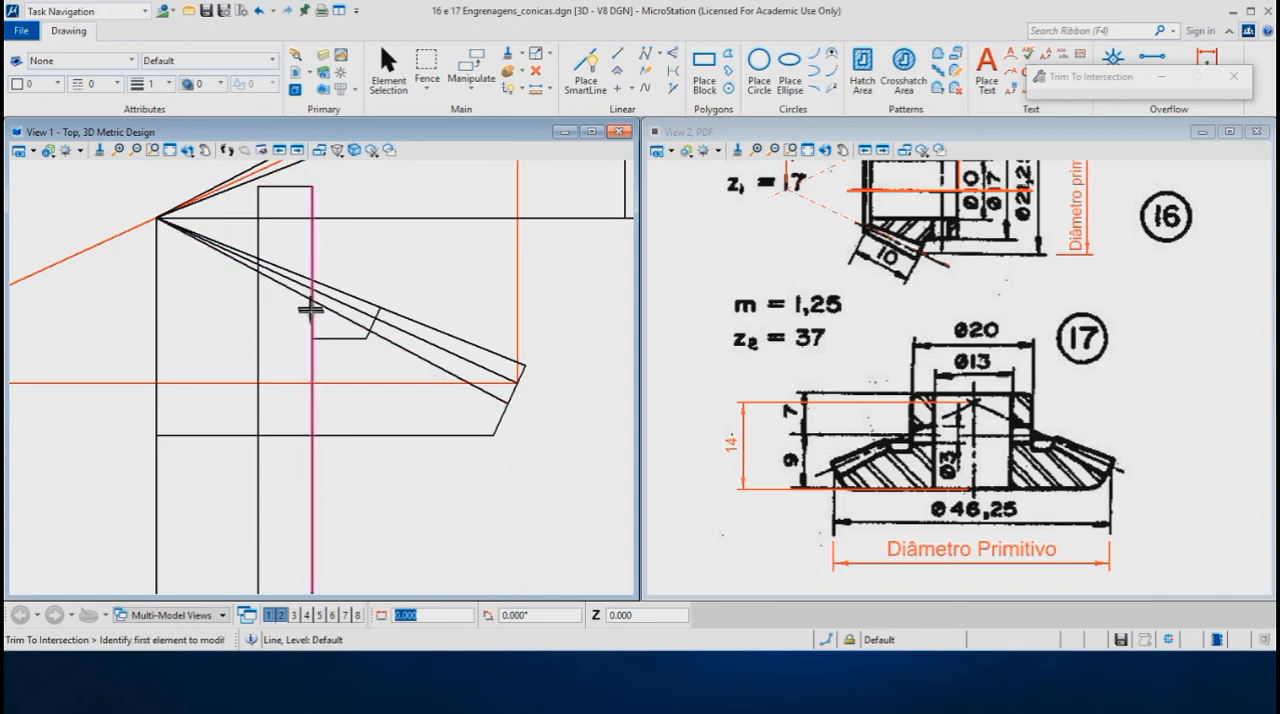
{"action": "left_click", "coordinate": [322, 335]}
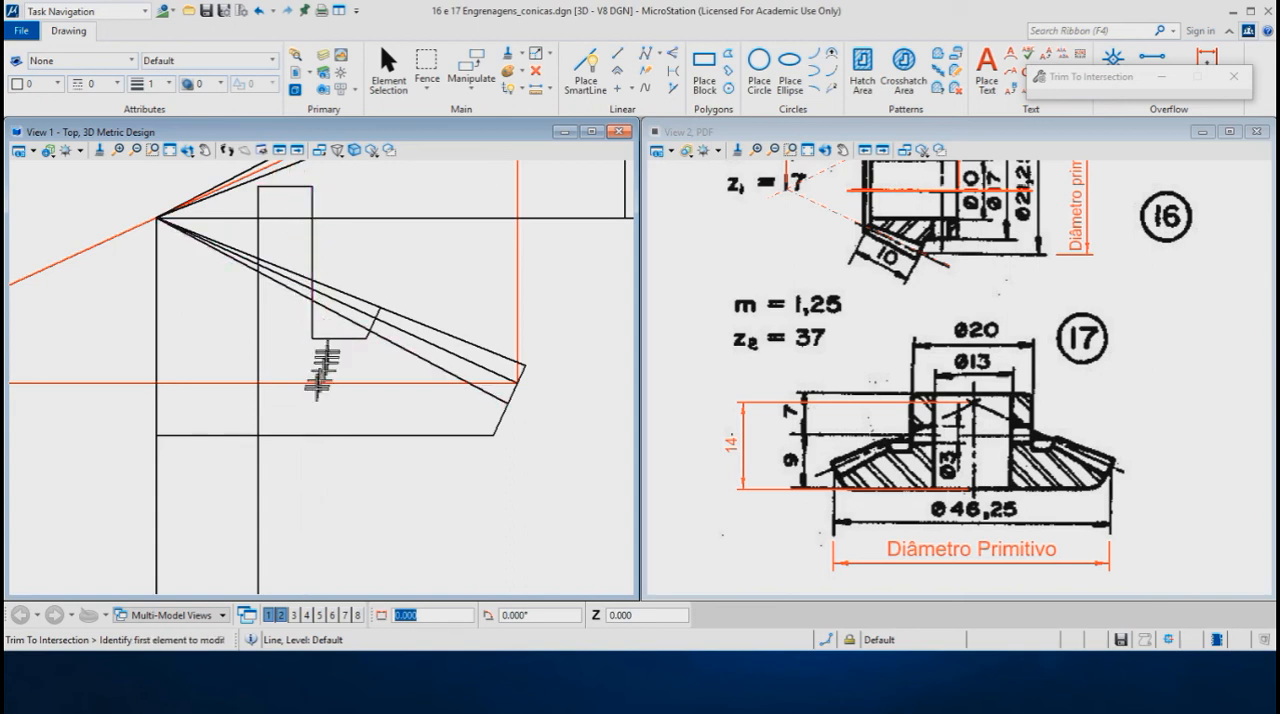
{"action": "left_click", "coordinate": [257, 410]}
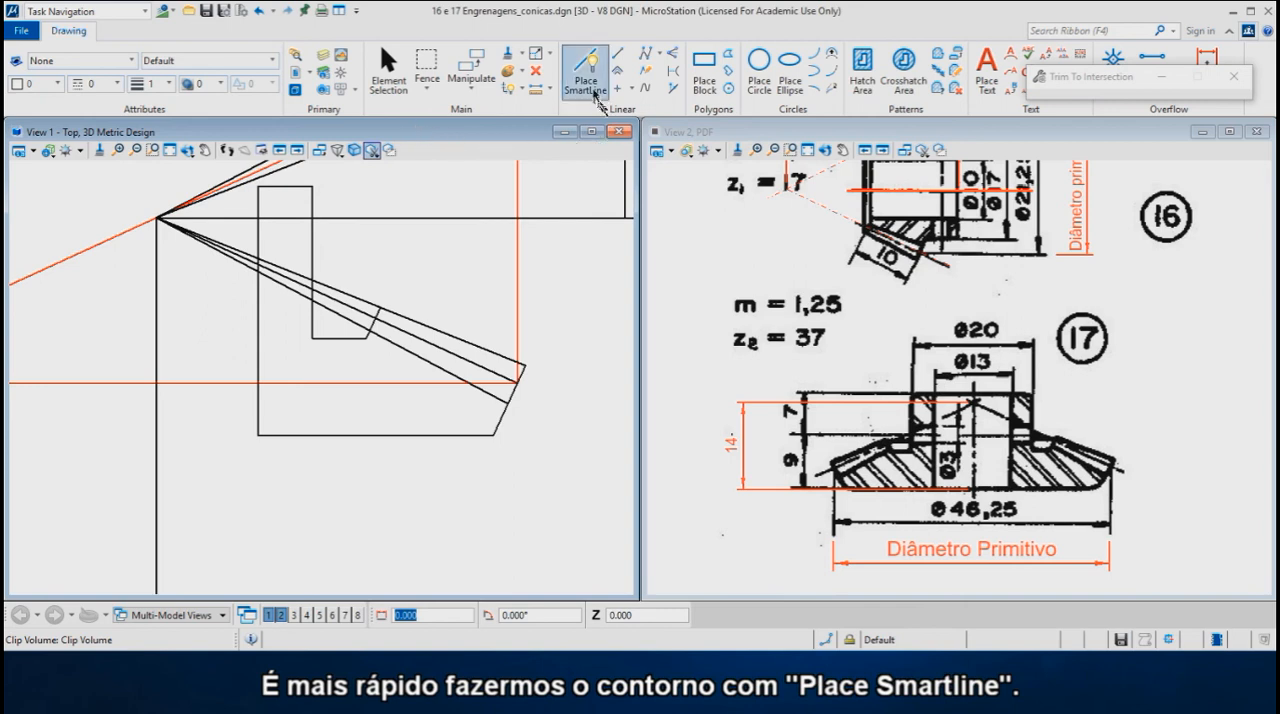
- Trace the gear's half-section as a closed SmartLine in colour 2 (green), through the tooth, recess, hub, bore and base corners
{"action": "left_click", "coordinate": [586, 70]}
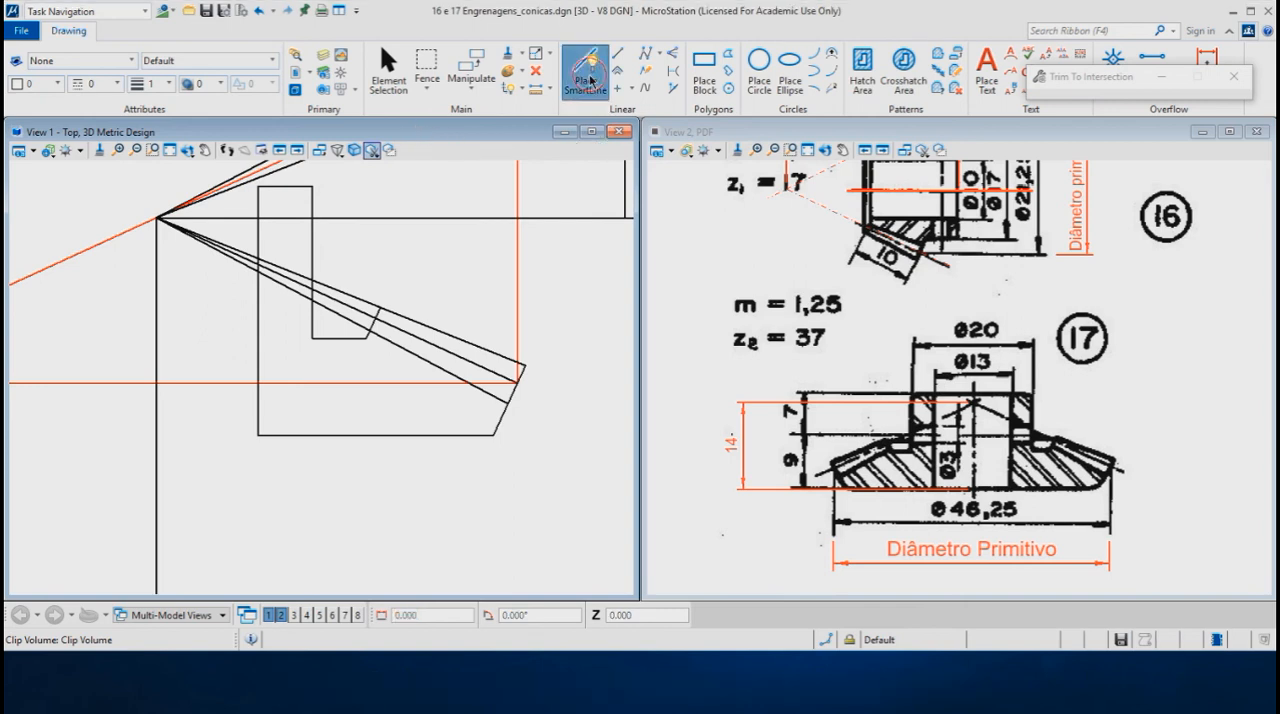
{"action": "left_click", "coordinate": [59, 85]}
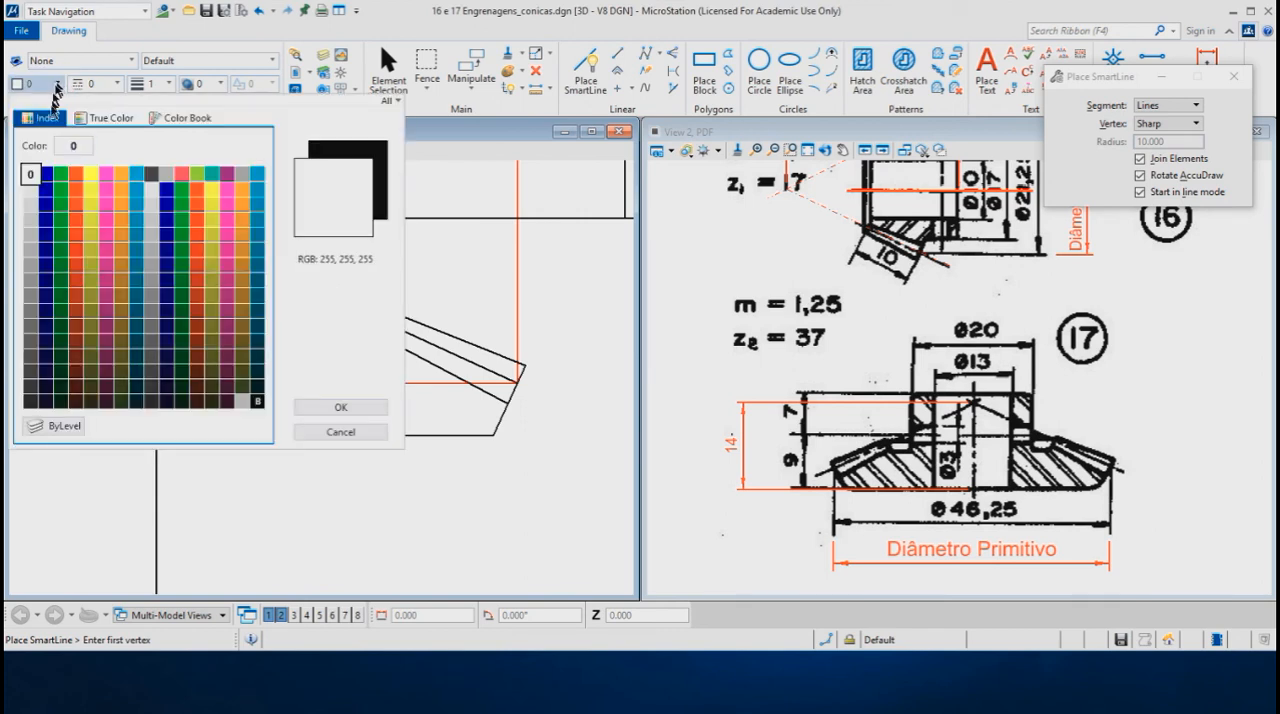
{"action": "left_click", "coordinate": [61, 175]}
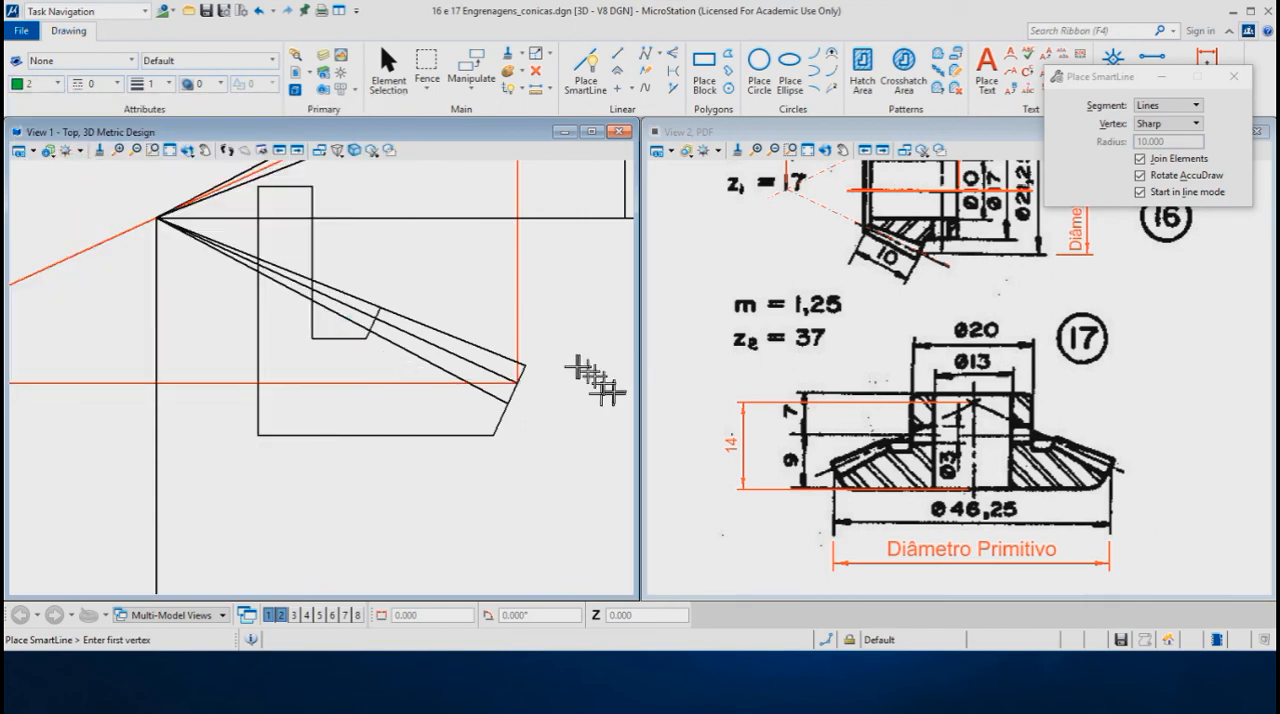
{"action": "left_click", "coordinate": [527, 362]}
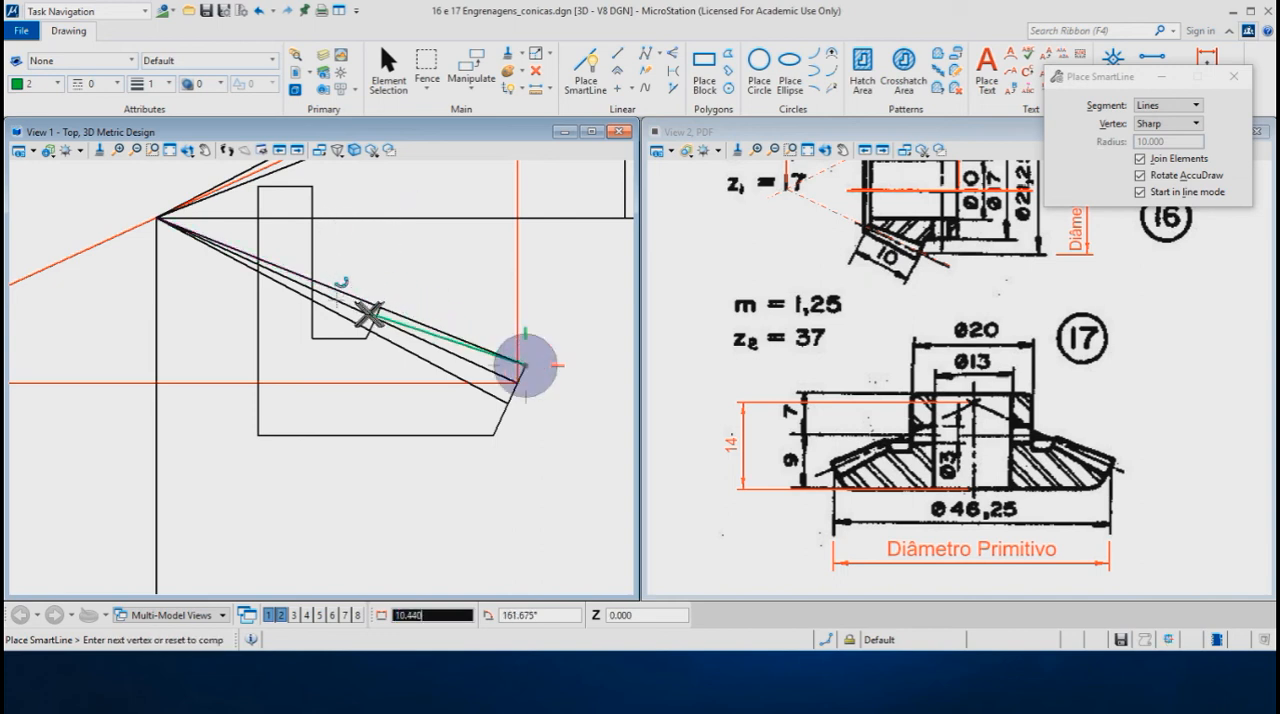
{"action": "left_click", "coordinate": [376, 310]}
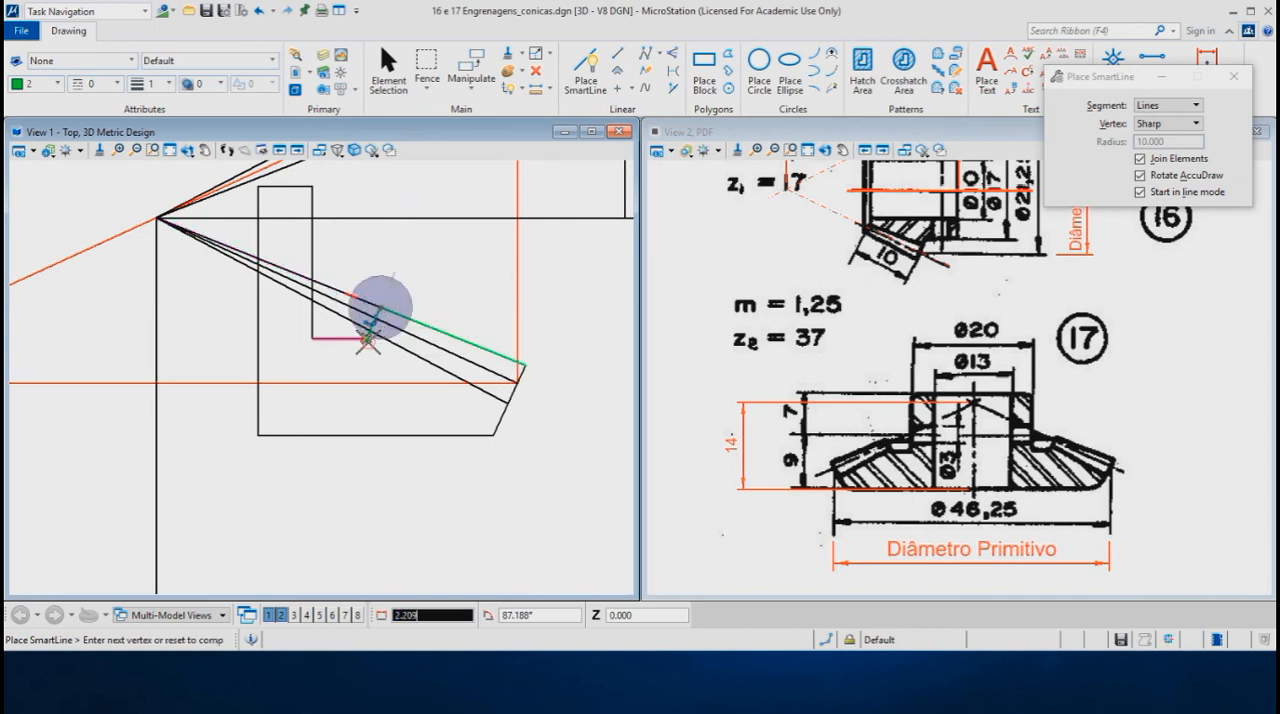
{"action": "left_click", "coordinate": [367, 337]}
{"action": "left_click", "coordinate": [313, 337]}
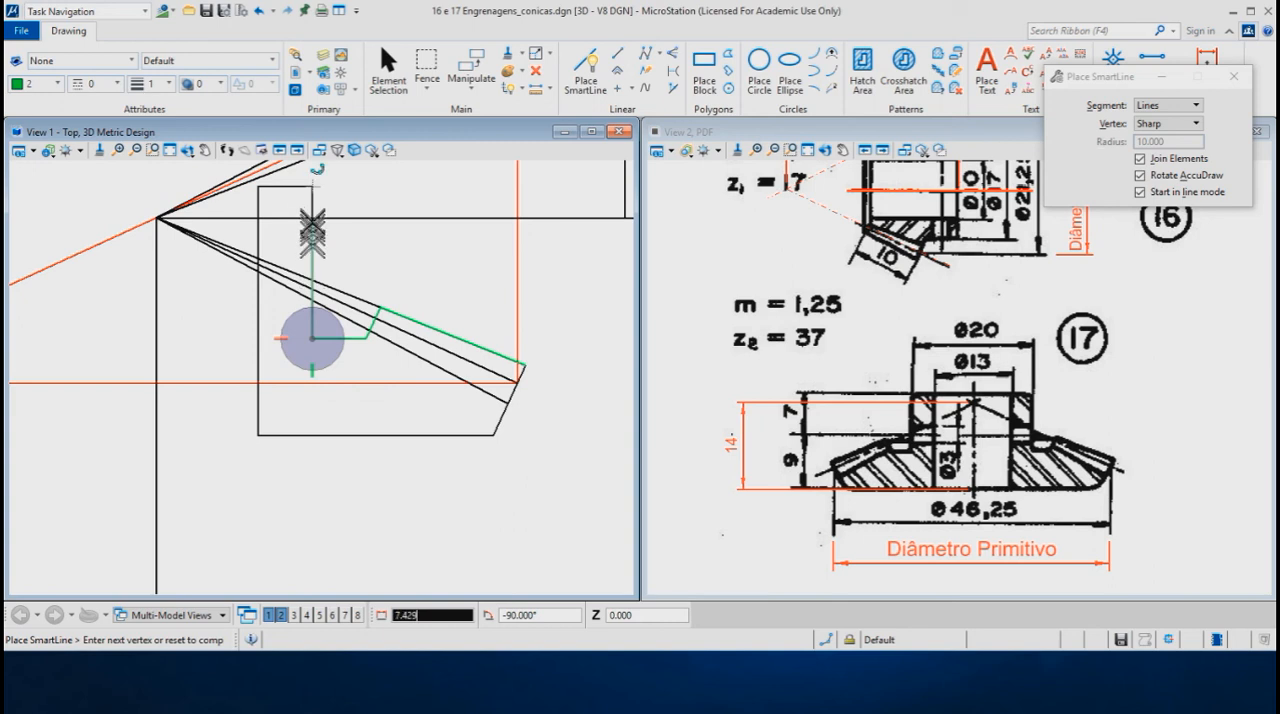
{"action": "left_click", "coordinate": [312, 188]}
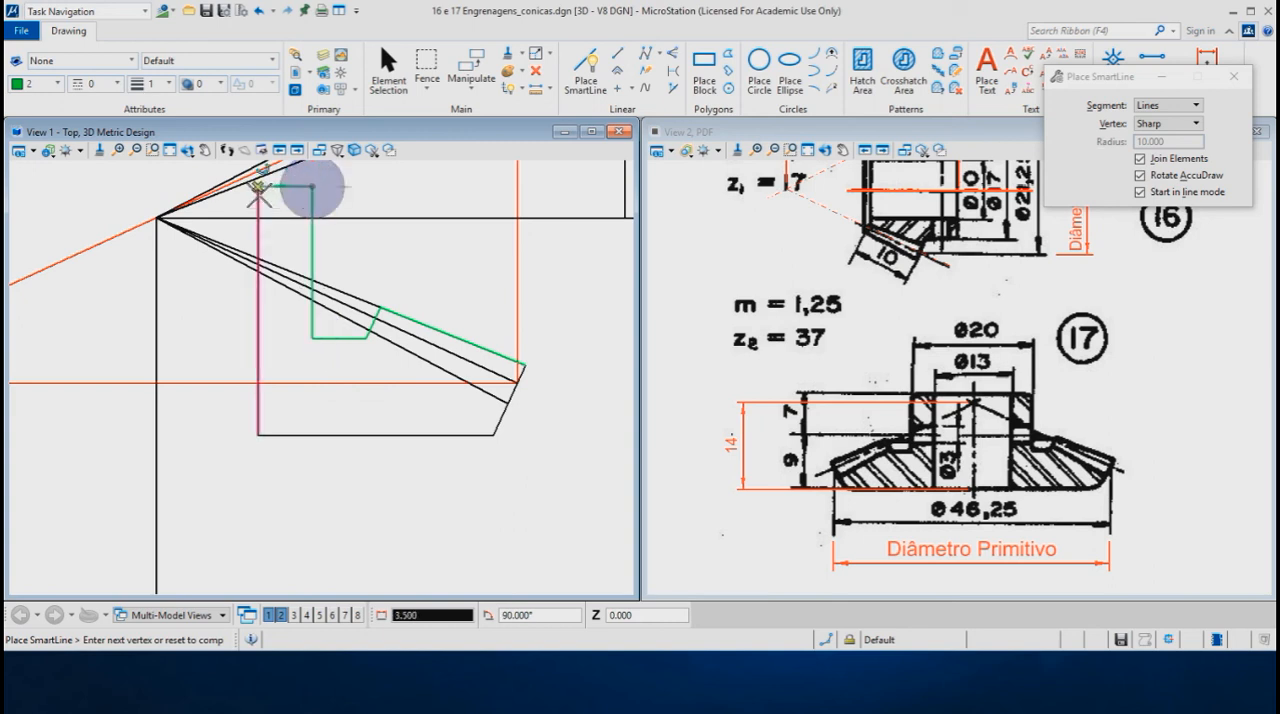
{"action": "left_click", "coordinate": [258, 187]}
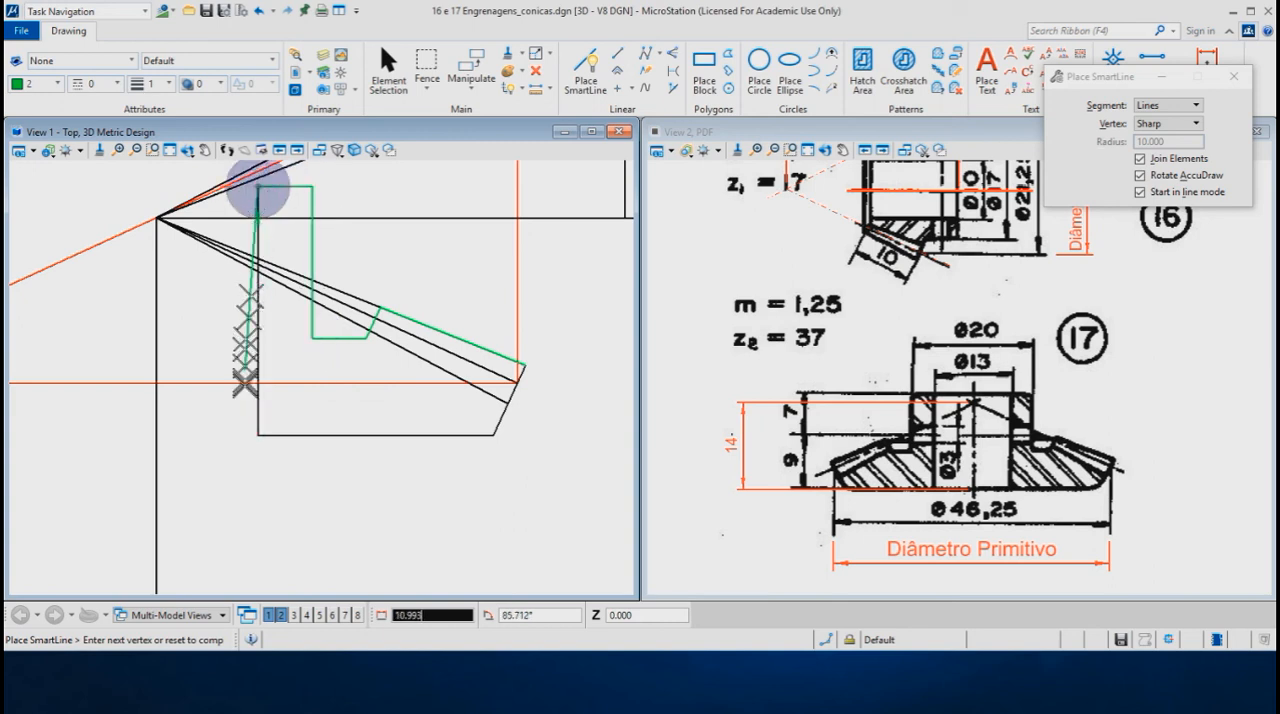
{"action": "left_click", "coordinate": [258, 435]}
{"action": "left_click", "coordinate": [491, 435]}
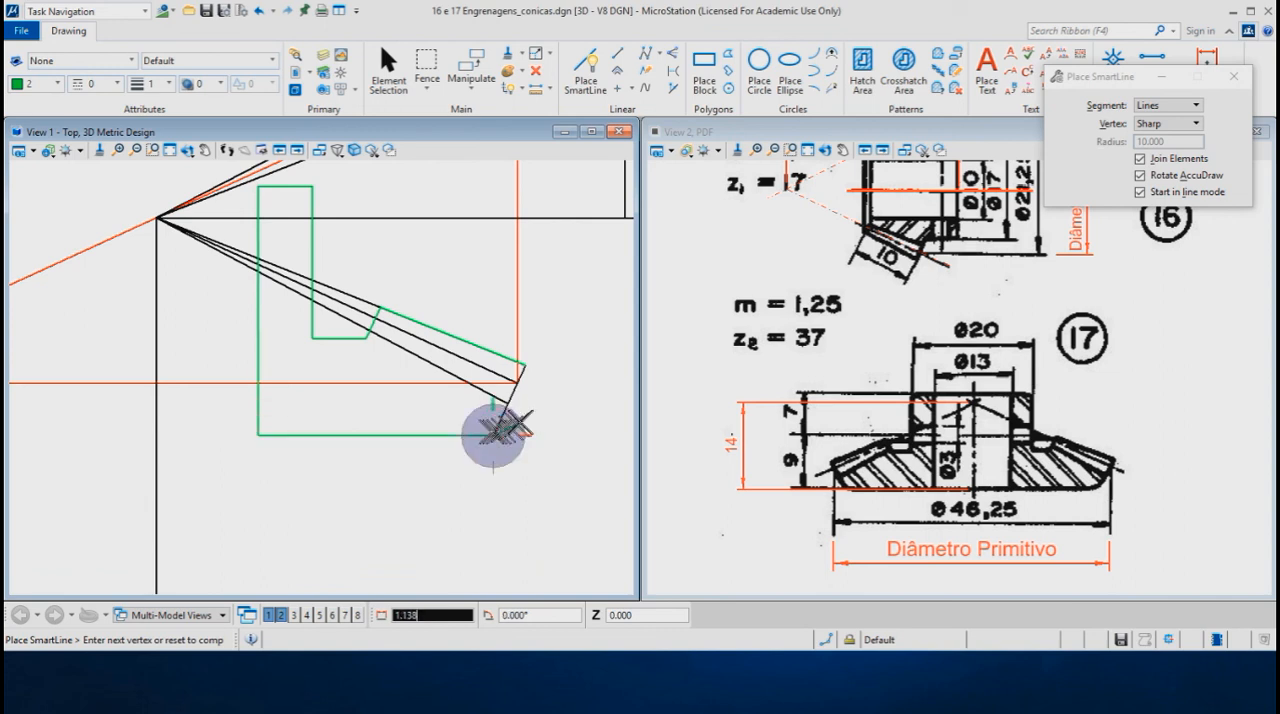
{"action": "left_click", "coordinate": [526, 363]}
{"action": "right_click", "coordinate": [539, 364]}
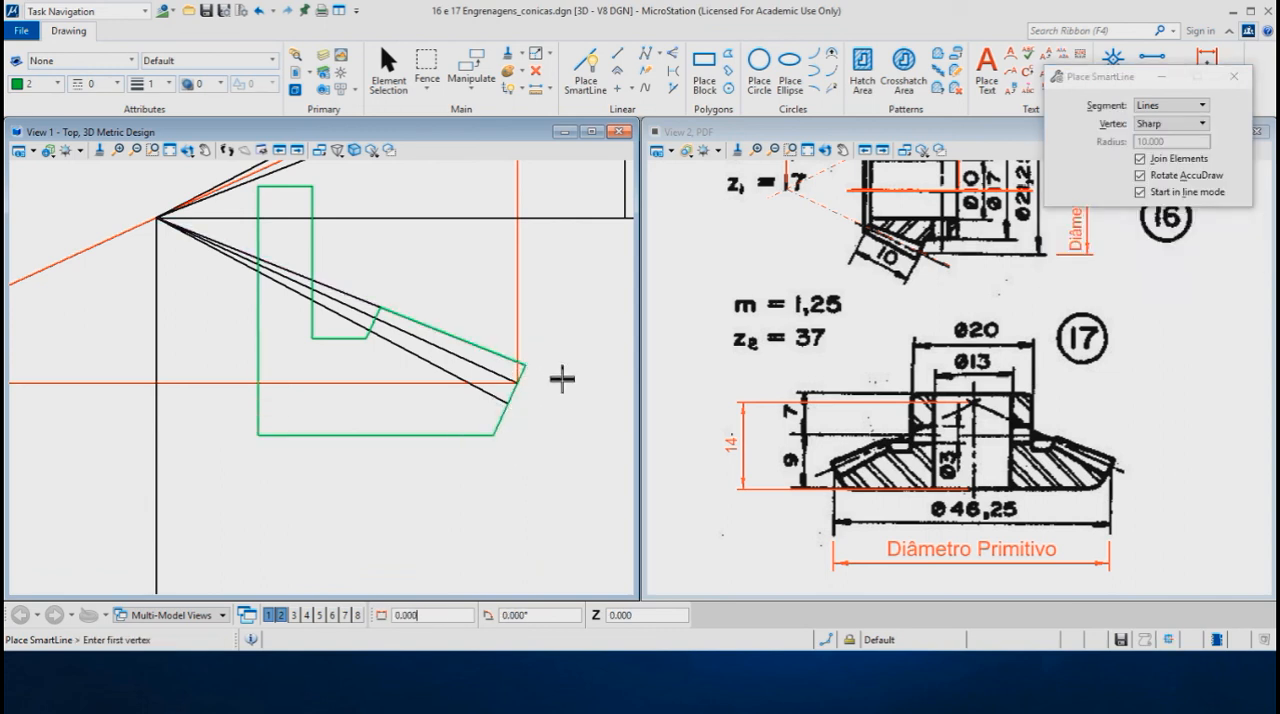
- Rotate the model view into 3D and set its display style to Illustration
{"action": "mouse_move", "coordinate": [205, 437]}
{"action": "middle_mouse_down", "text": "shift"}
{"action": "mouse_move", "coordinate": [330, 390]}
{"action": "mouse_move", "coordinate": [423, 329]}
{"action": "mouse_move", "coordinate": [429, 309]}
{"action": "mouse_move", "coordinate": [408, 330]}
{"action": "mouse_move", "coordinate": [414, 266]}
{"action": "mouse_move", "coordinate": [150, 180]}
{"action": "middle_mouse_up", "text": "shift"}
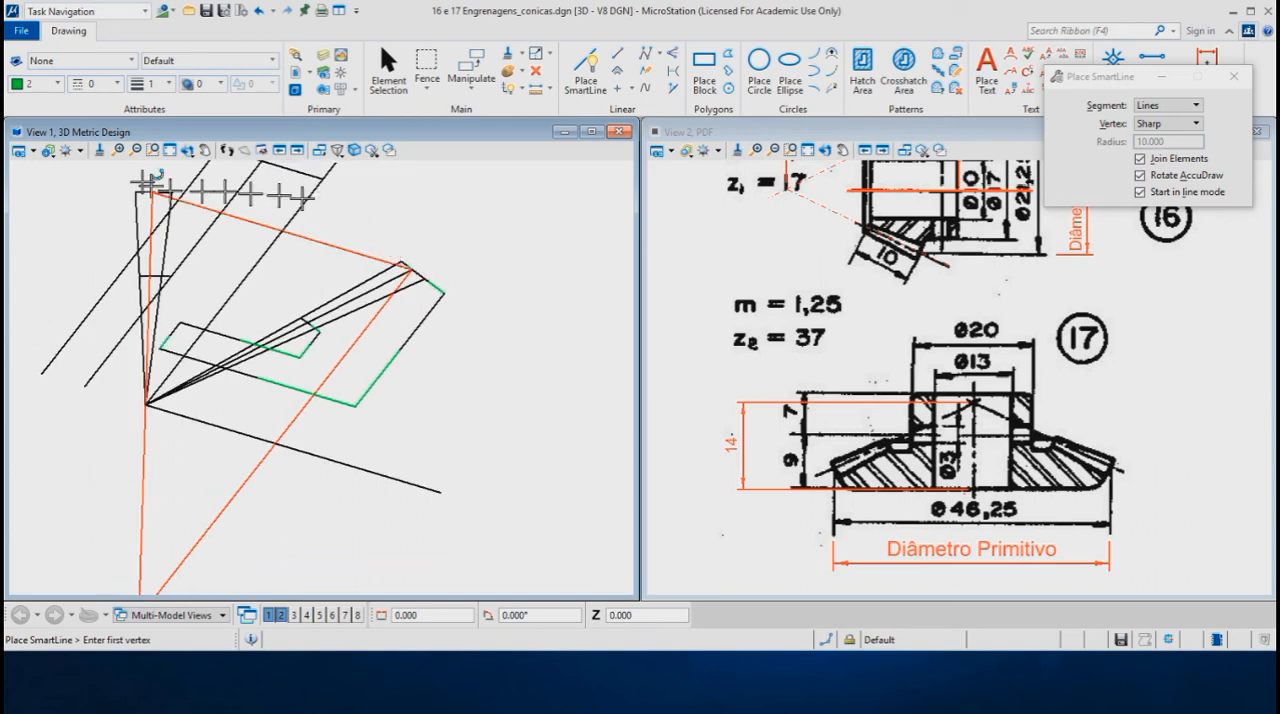
{"action": "left_click", "coordinate": [48, 151]}
{"action": "left_click", "coordinate": [52, 200]}
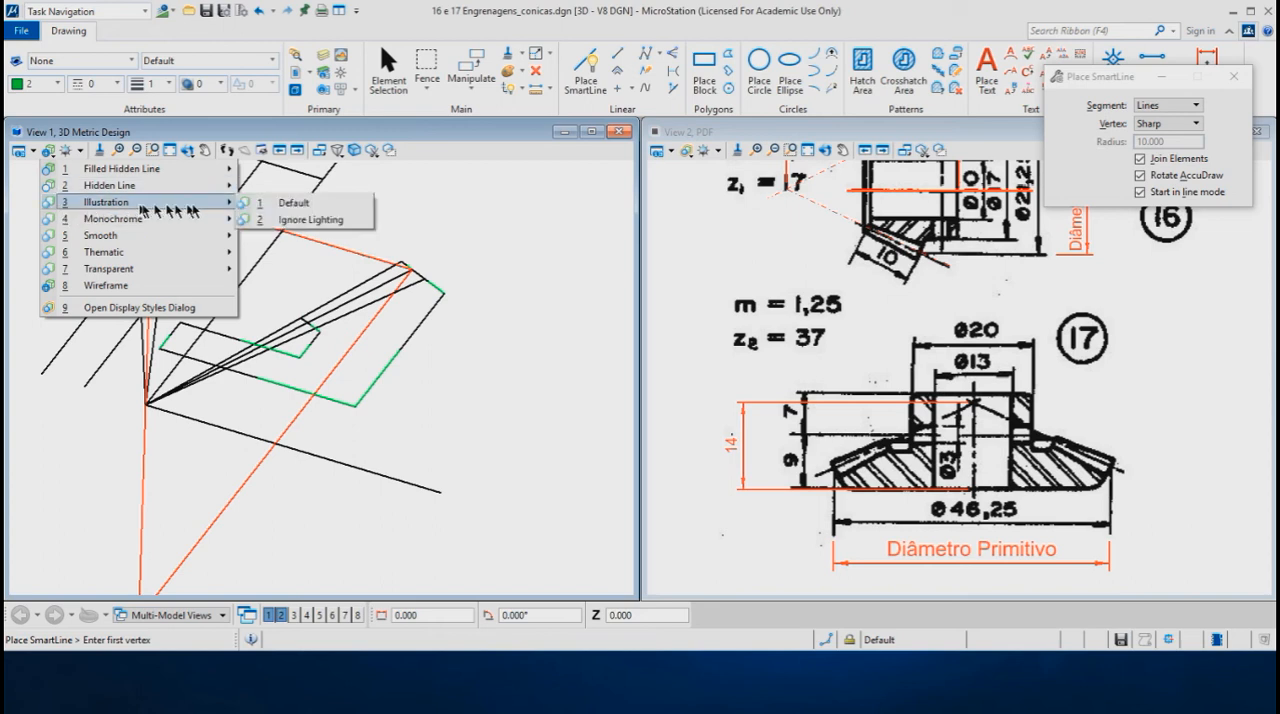
{"action": "left_click", "coordinate": [276, 203]}
{"action": "left_click", "coordinate": [285, 206]}
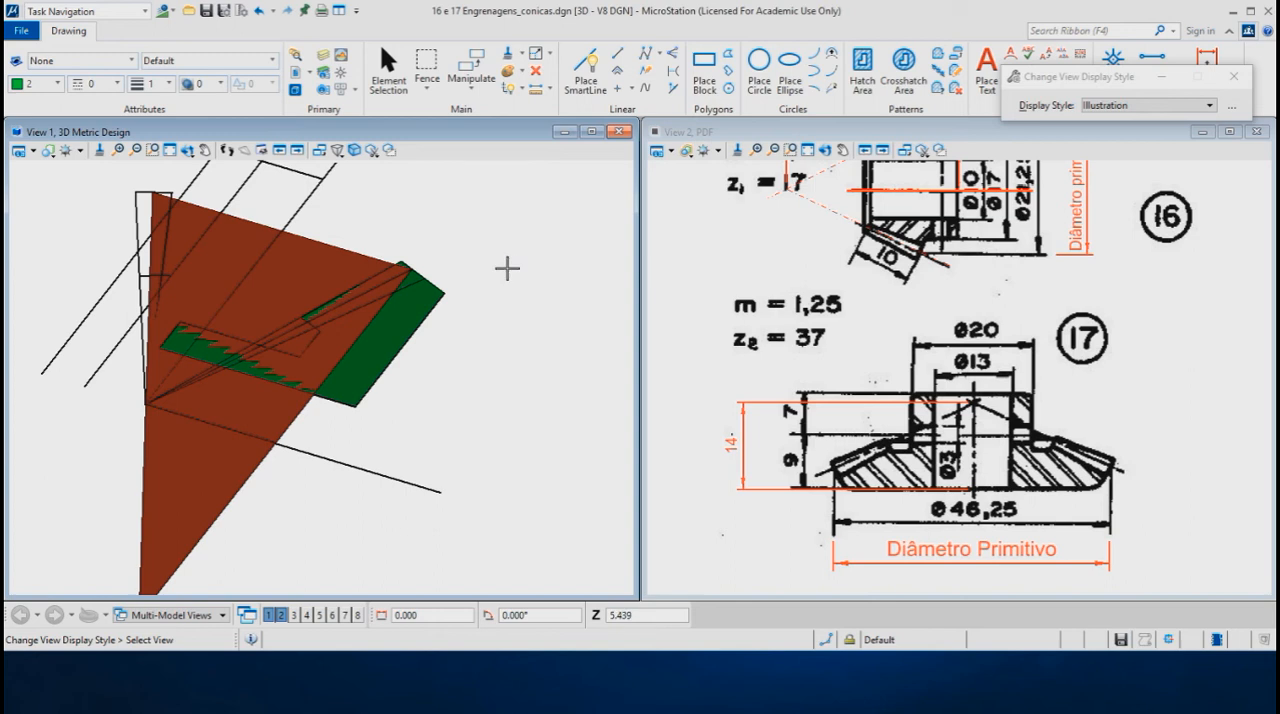
- Delete the orange construction shape that overlaps the green gear profile
{"action": "right_click", "coordinate": [507, 269]}
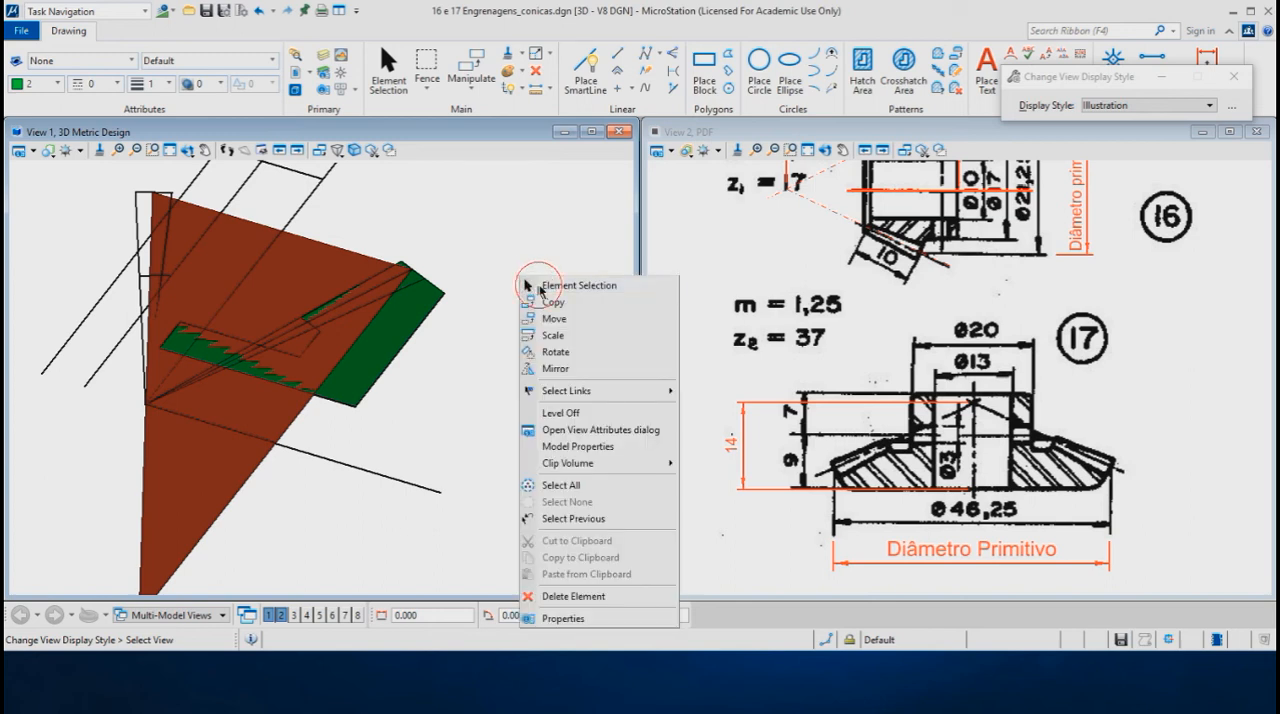
{"action": "left_click", "coordinate": [530, 285]}
{"action": "left_click", "coordinate": [238, 490]}
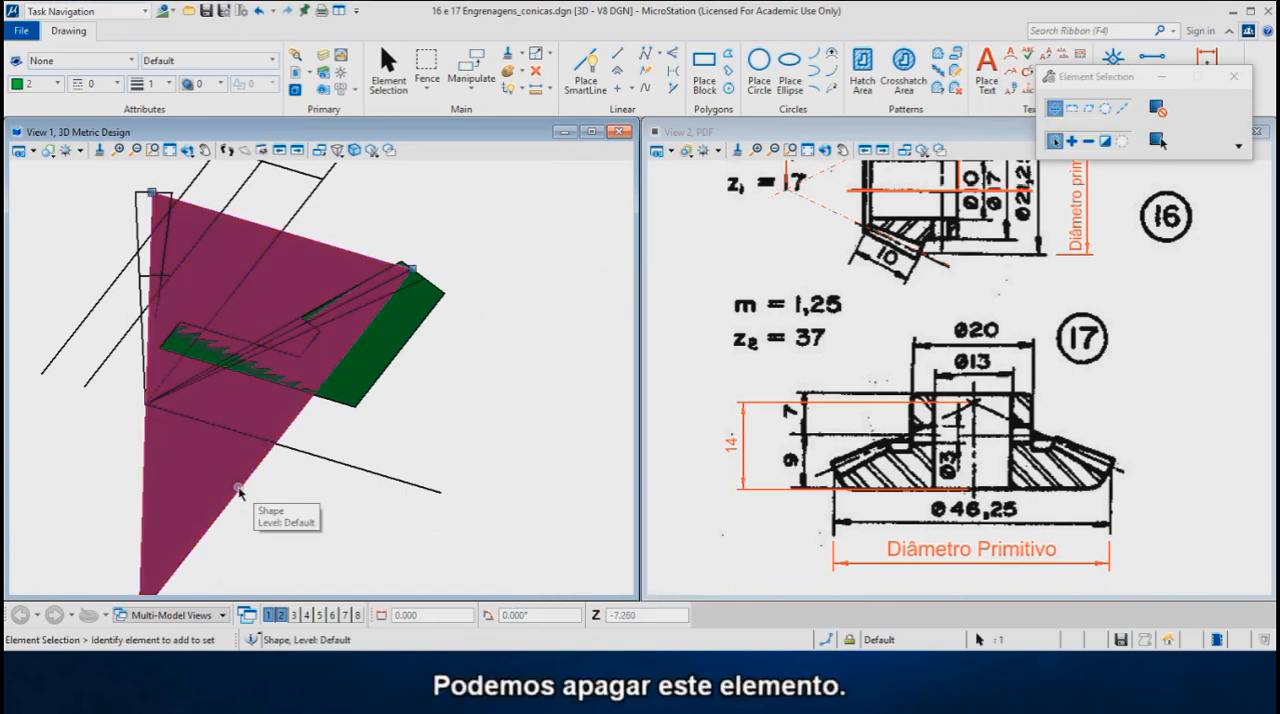
{"action": "key", "text": "Delete"}
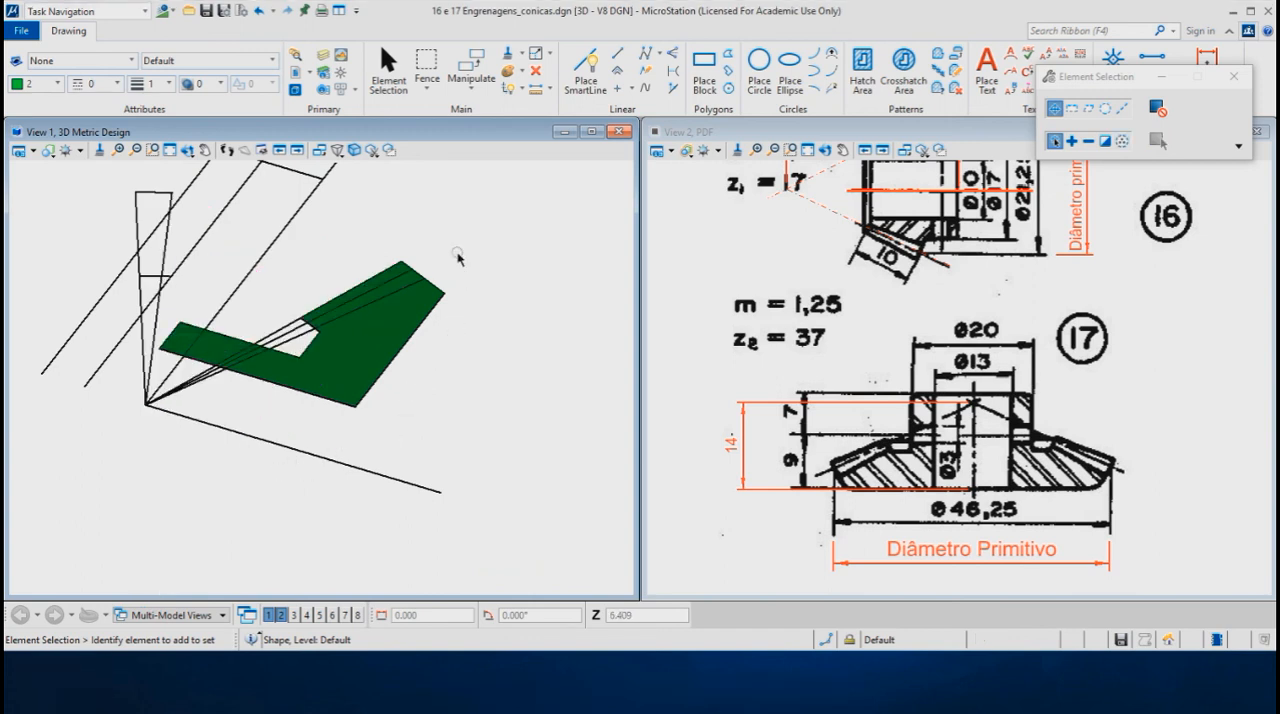
- Revolve the green profile 360° about the gear's axis line as a solid feature, defining the axis by two points
{"action": "left_click", "coordinate": [163, 11]}
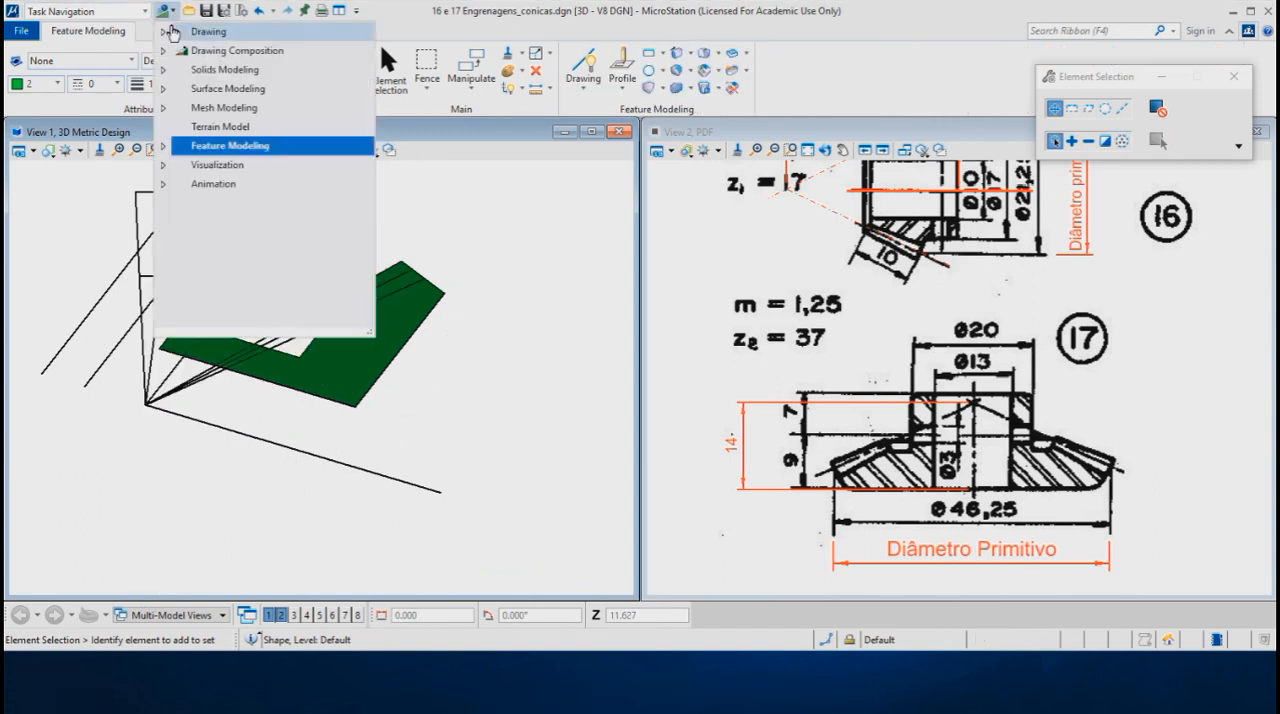
{"action": "left_click", "coordinate": [229, 146]}
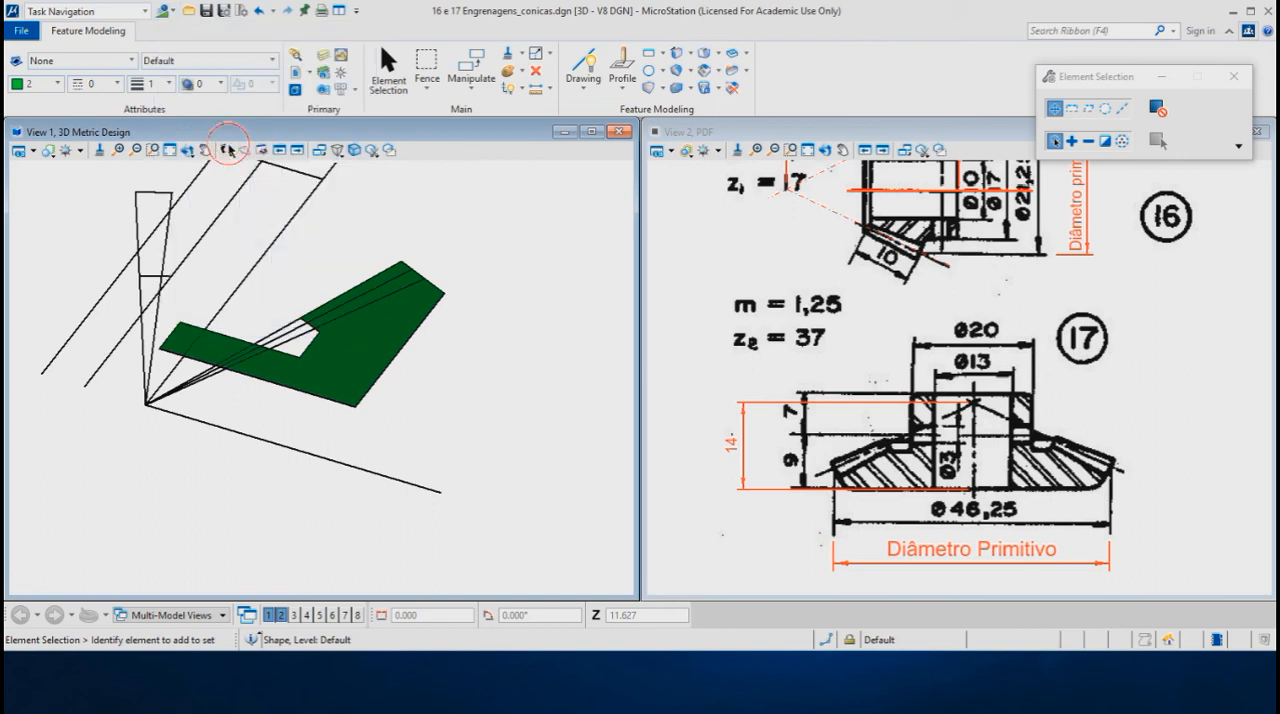
{"action": "left_click", "coordinate": [688, 58]}
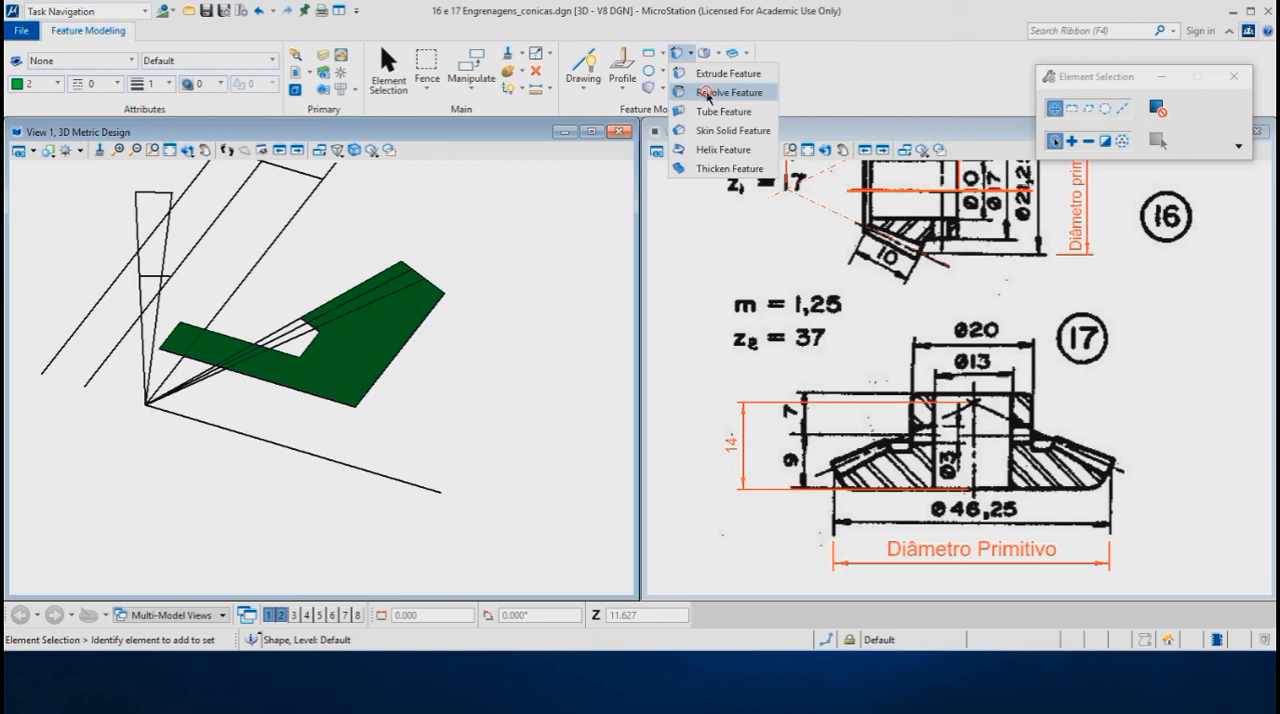
{"action": "left_click", "coordinate": [709, 94]}
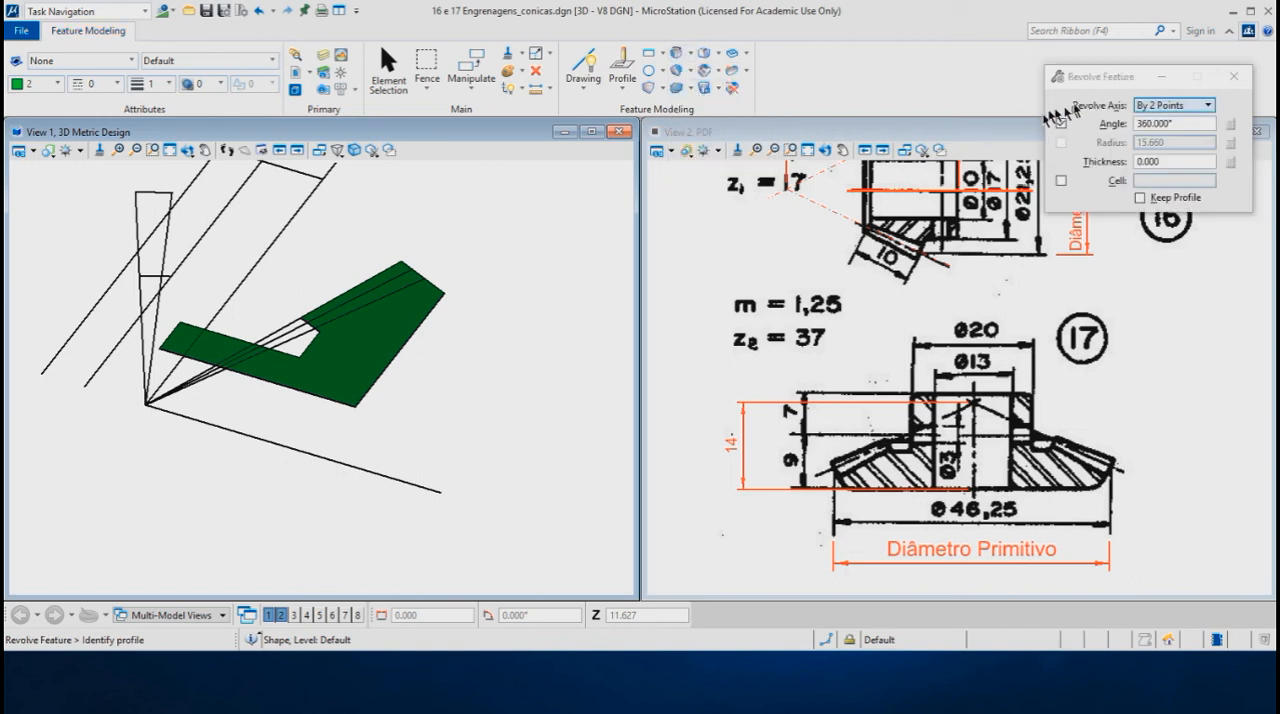
{"action": "left_click_drag", "start_coordinate": [1140, 78], "coordinate": [888, 76]}
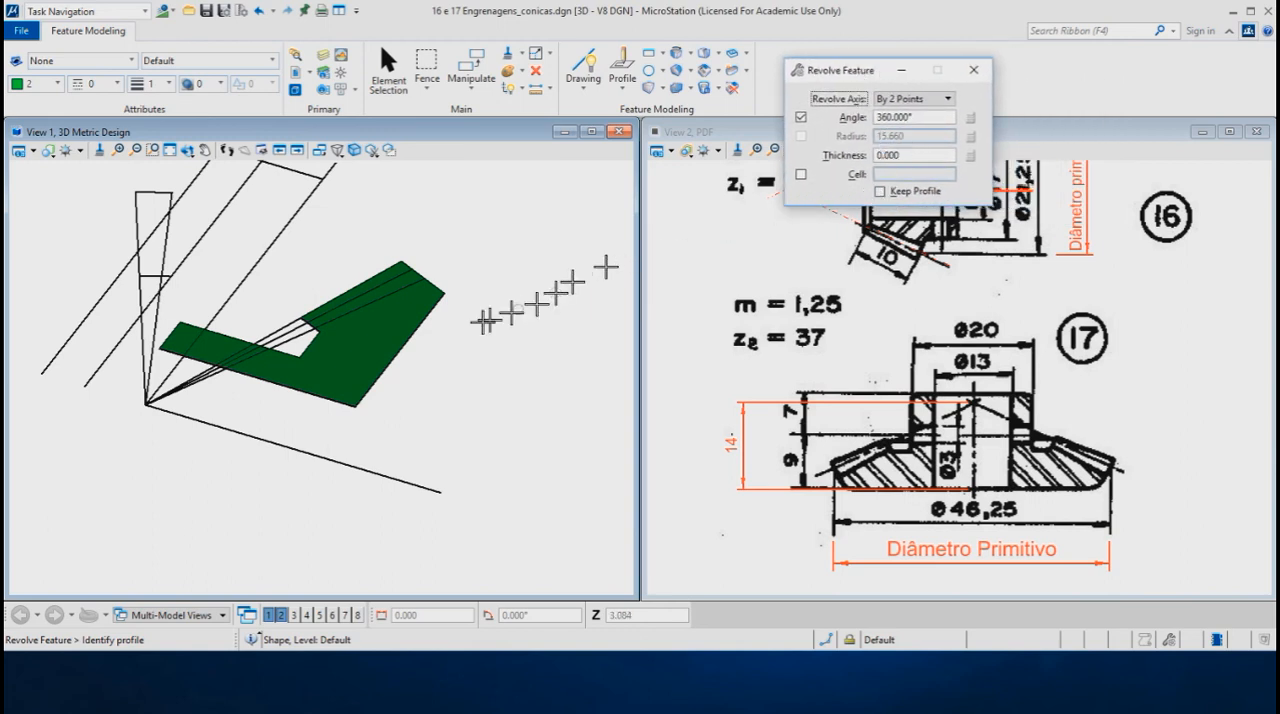
{"action": "left_click", "coordinate": [401, 348]}
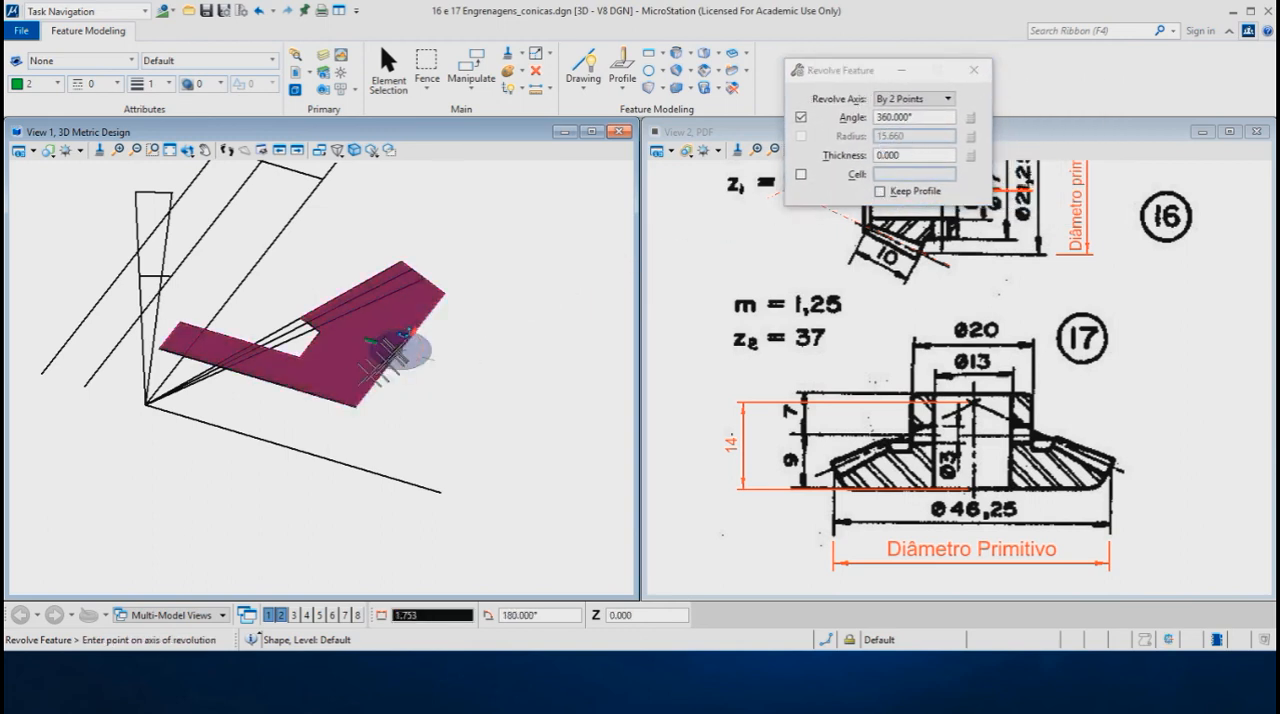
{"action": "left_click", "coordinate": [146, 403]}
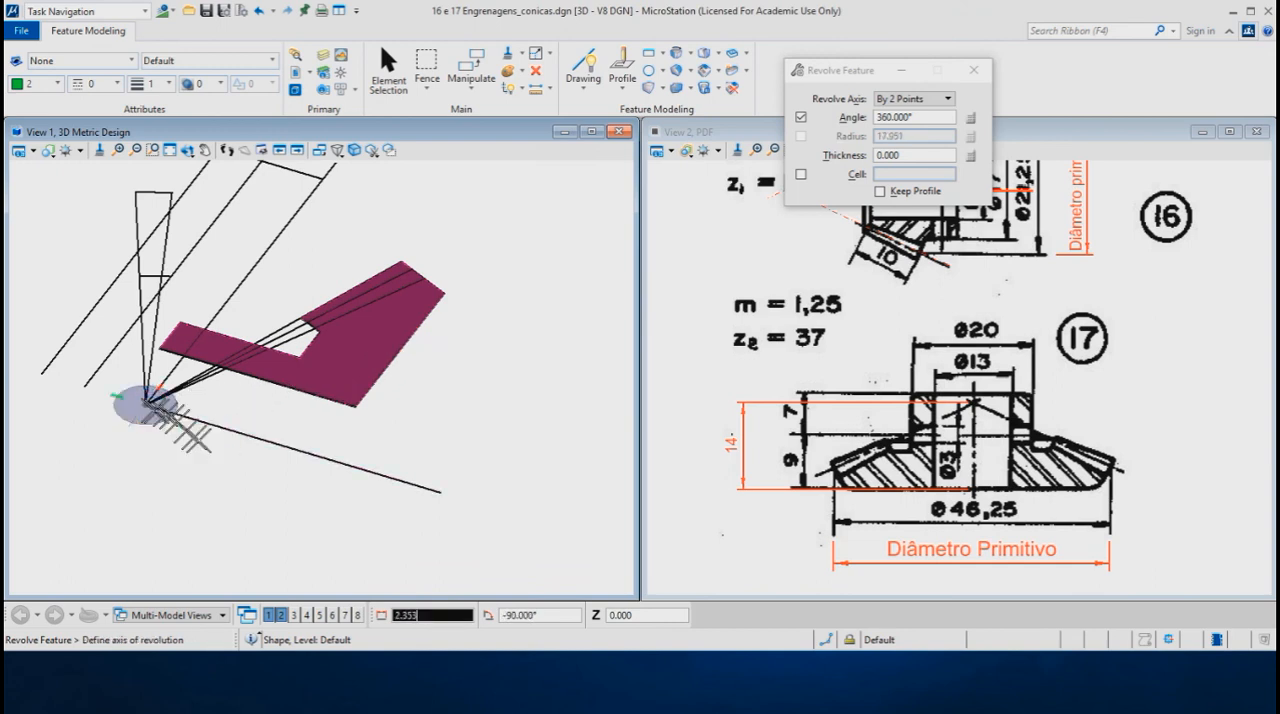
{"action": "left_click", "coordinate": [437, 494]}
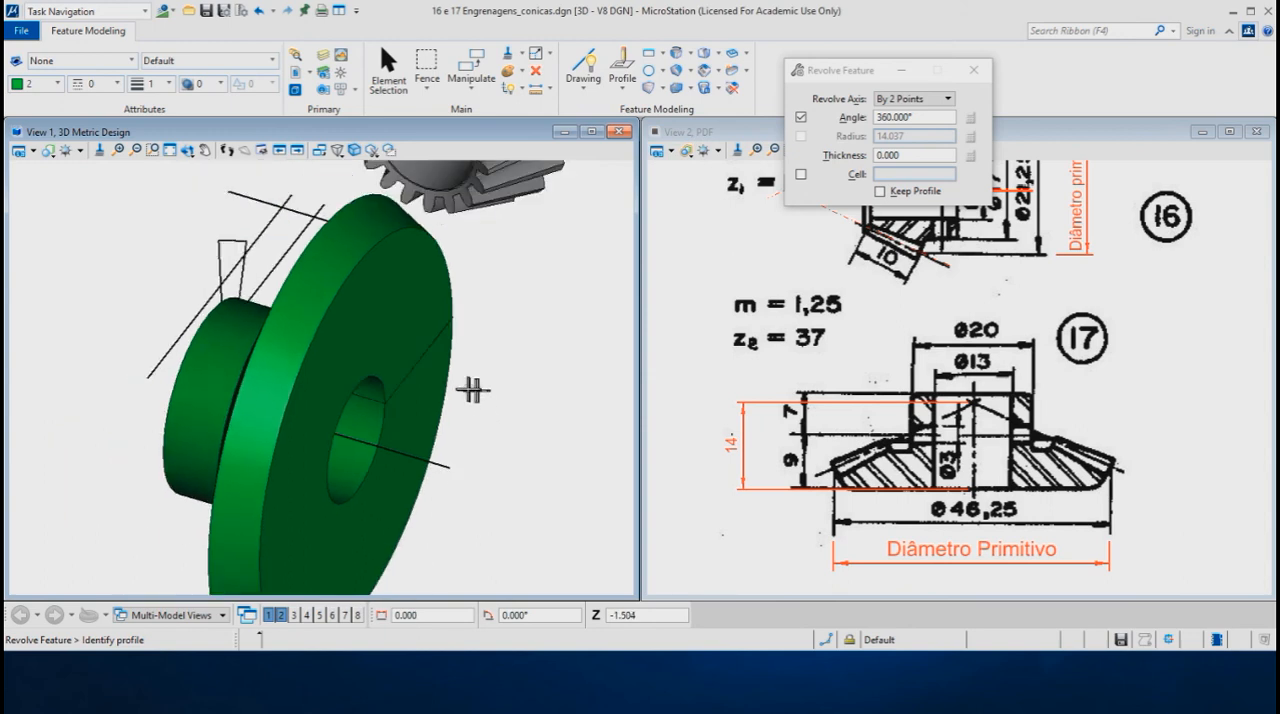
- Return the model view to the top orientation and set its display style to Wireframe
{"action": "scroll", "coordinate": [473, 390], "scroll_direction": "down", "scroll_amount": 1}
{"action": "scroll", "coordinate": [257, 421], "scroll_direction": "down", "scroll_amount": 1}
{"action": "middle_click_drag", "start_coordinate": [355, 421], "coordinate": [250, 517], "text": "shift"}
{"action": "middle_click_drag", "start_coordinate": [389, 363], "coordinate": [309, 357], "text": "shift"}
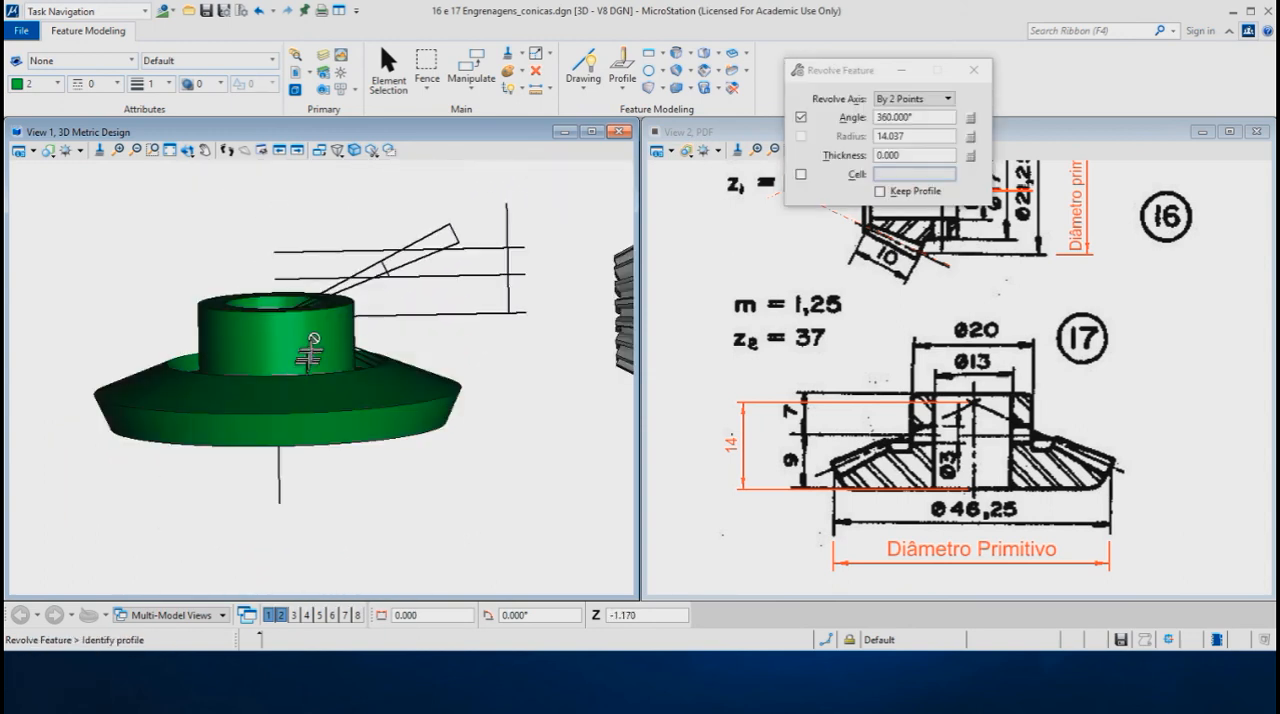
{"action": "right_click", "coordinate": [300, 230], "text": "shift"}
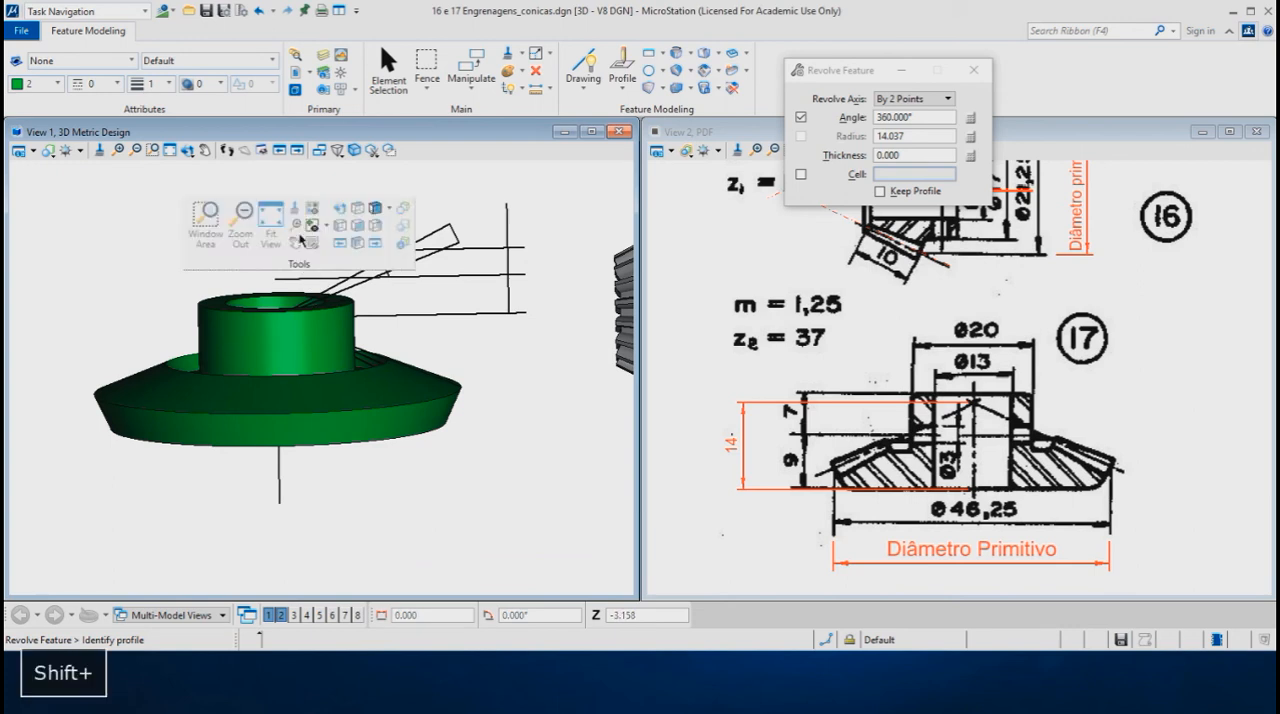
{"action": "left_click", "coordinate": [355, 210]}
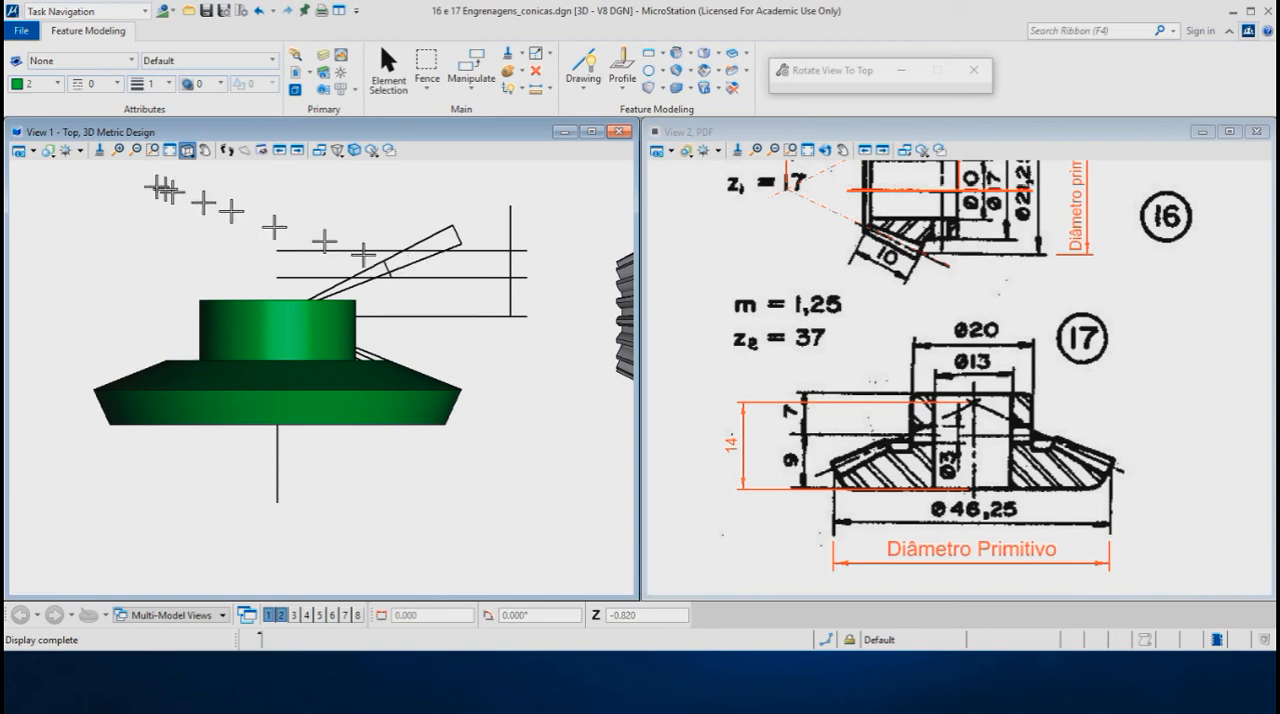
{"action": "left_click", "coordinate": [50, 153]}
{"action": "mouse_move", "coordinate": [52, 203]}
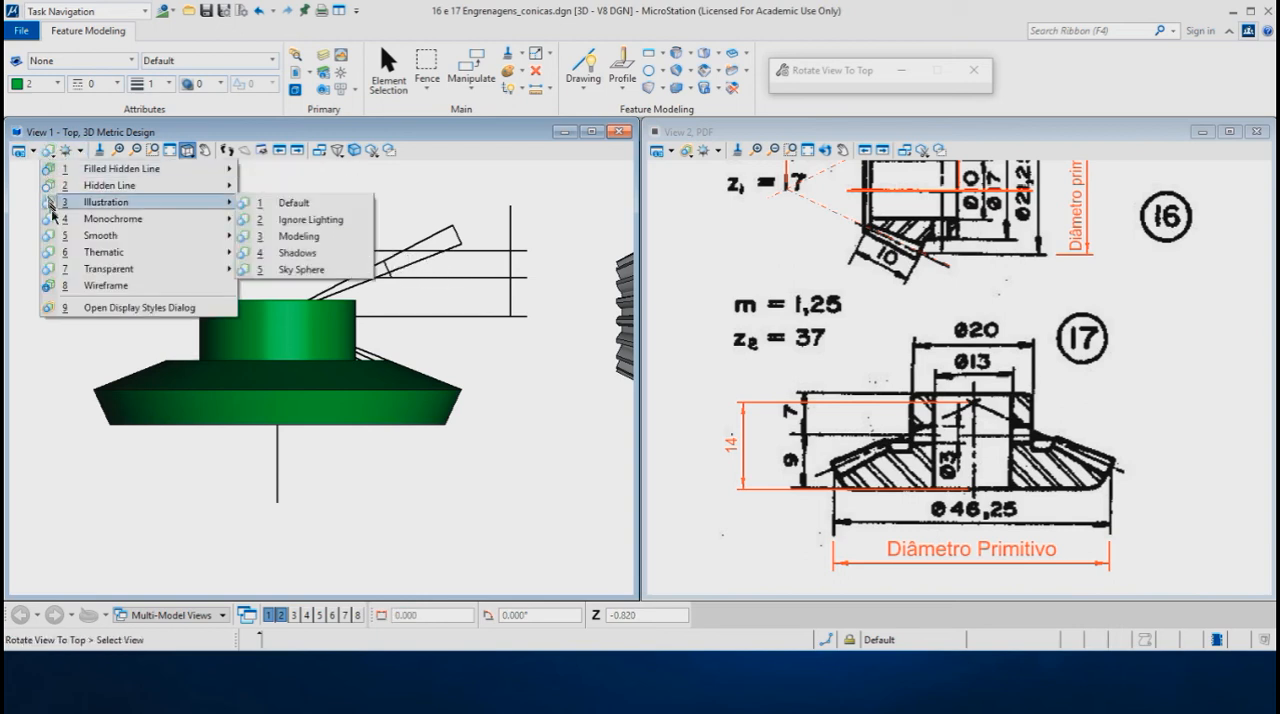
{"action": "left_click", "coordinate": [106, 288]}
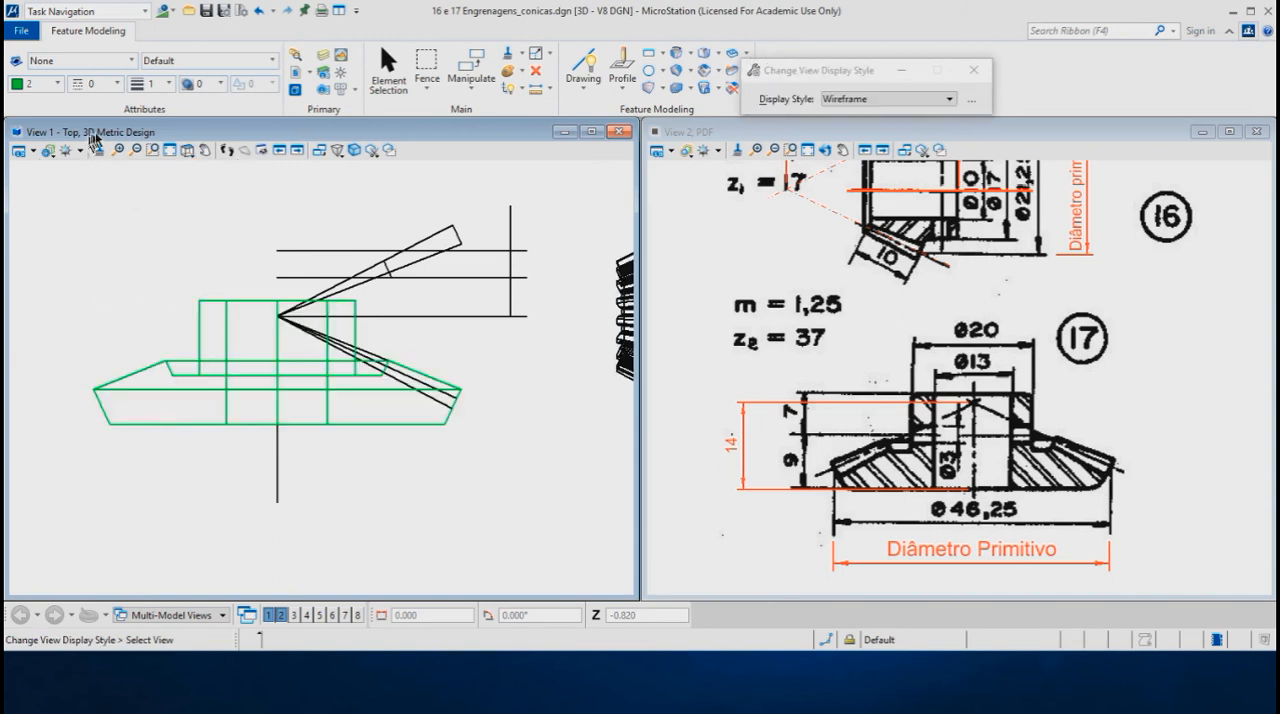
- Change the revolved gear body's colour to 0
{"action": "left_click", "coordinate": [388, 70]}
{"action": "left_click", "coordinate": [198, 312]}
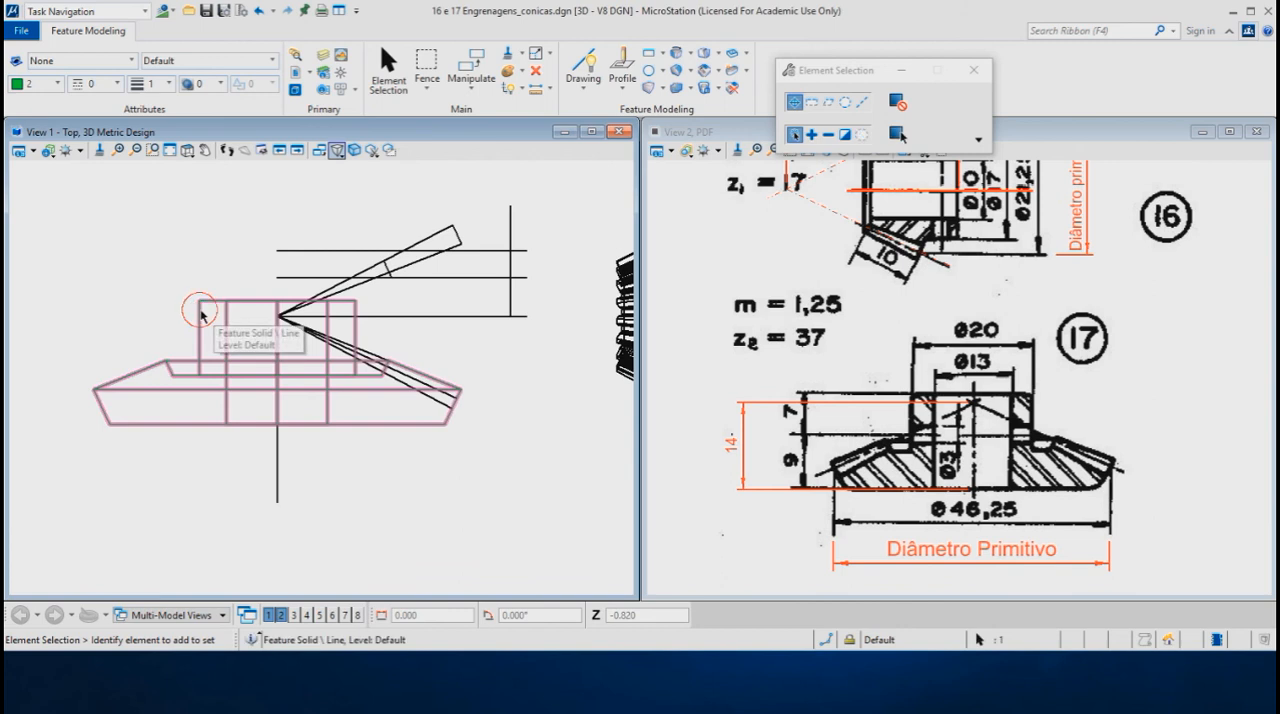
{"action": "left_click", "coordinate": [198, 312]}
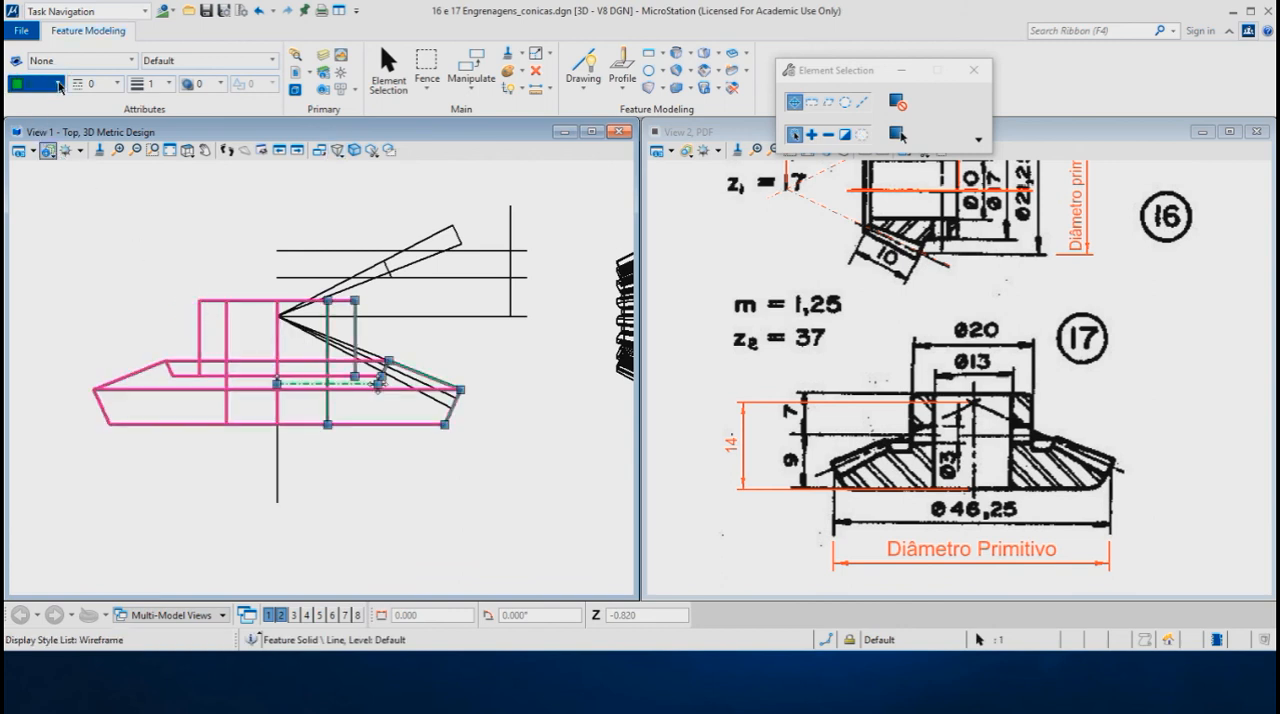
{"action": "left_click", "coordinate": [58, 86]}
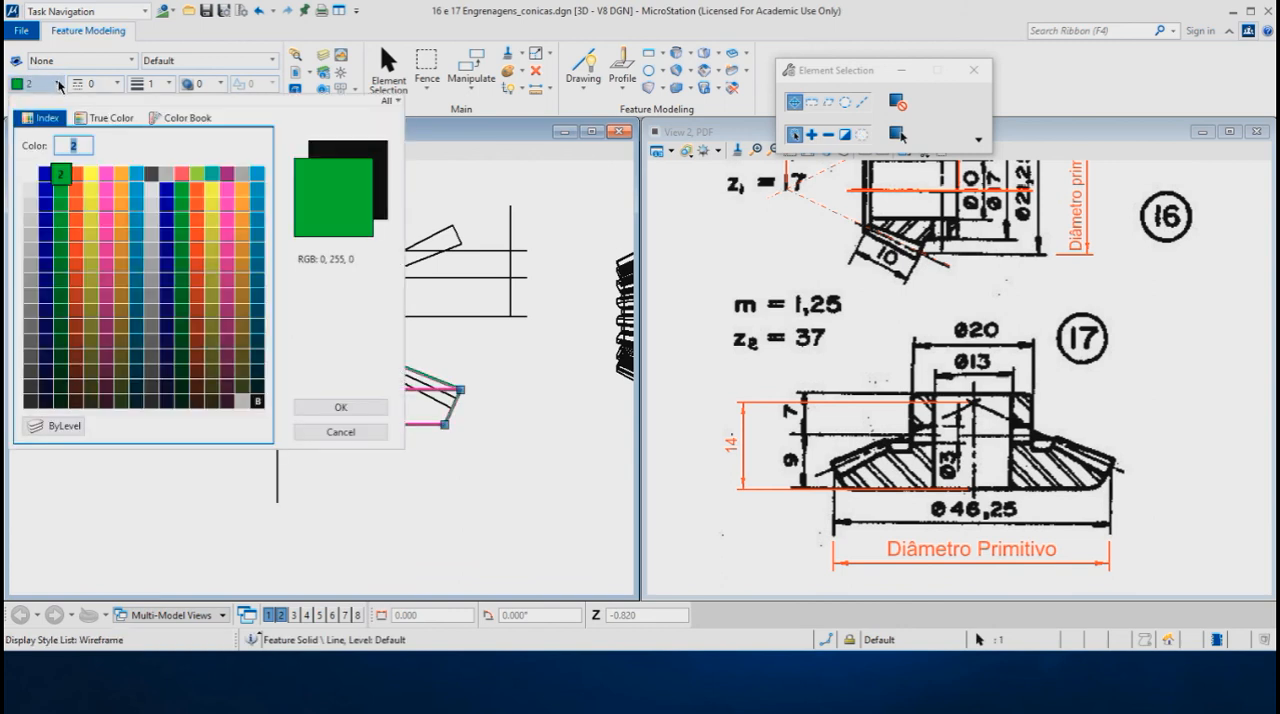
{"action": "left_click", "coordinate": [32, 176]}
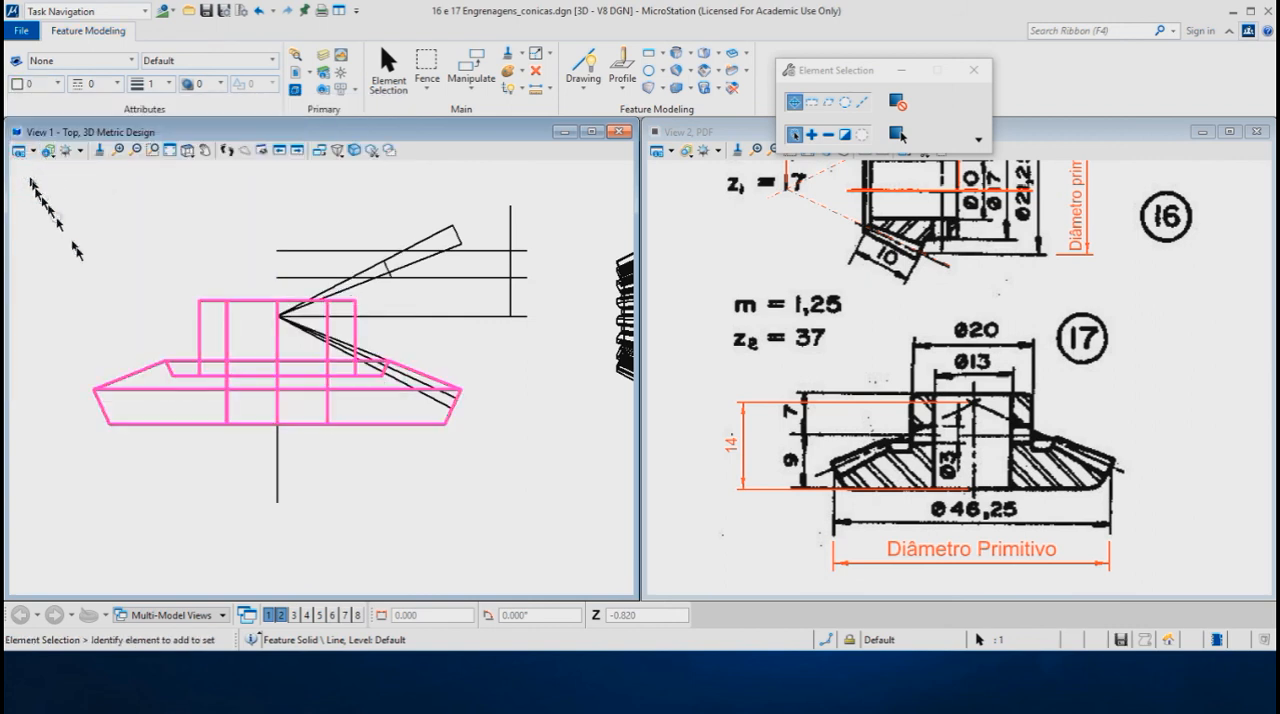
{"action": "left_click", "coordinate": [201, 466]}
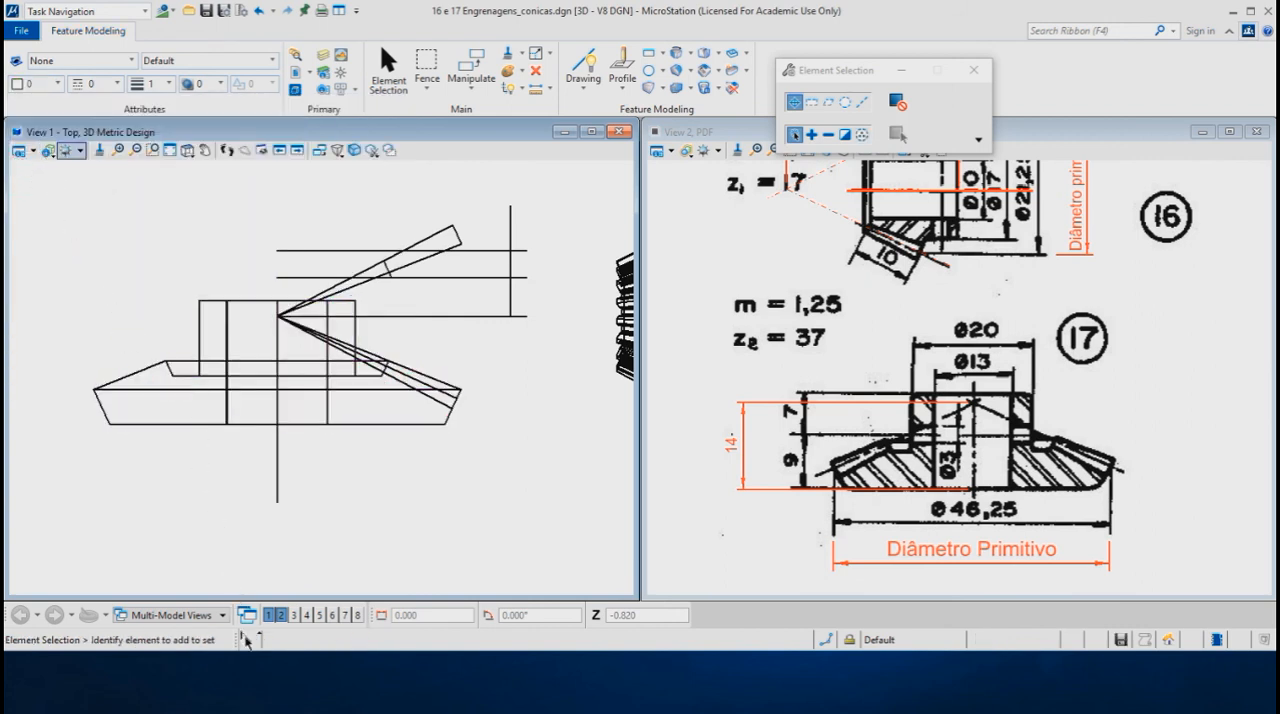
- Open View 3 and choose the 037 dentes tooth profile from the Fresasmodulo1mm cell library as the active cell for placement
{"action": "left_click", "coordinate": [295, 615]}
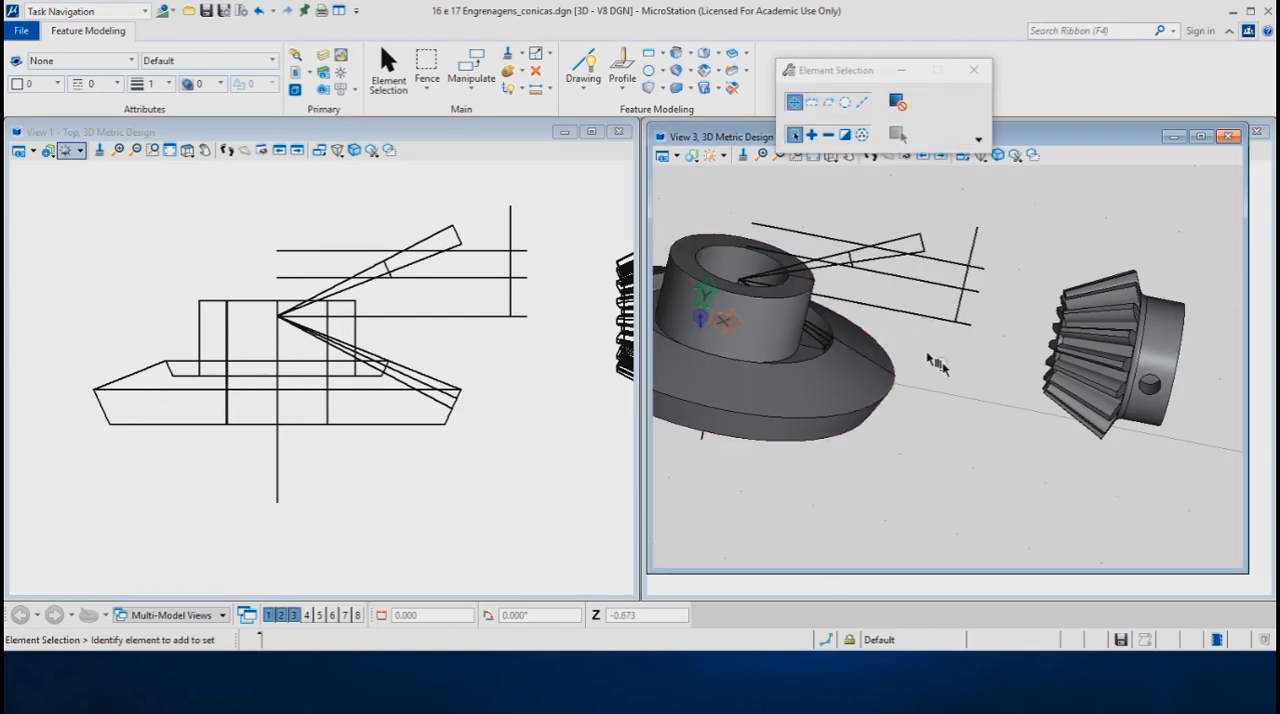
{"action": "left_click", "coordinate": [703, 299]}
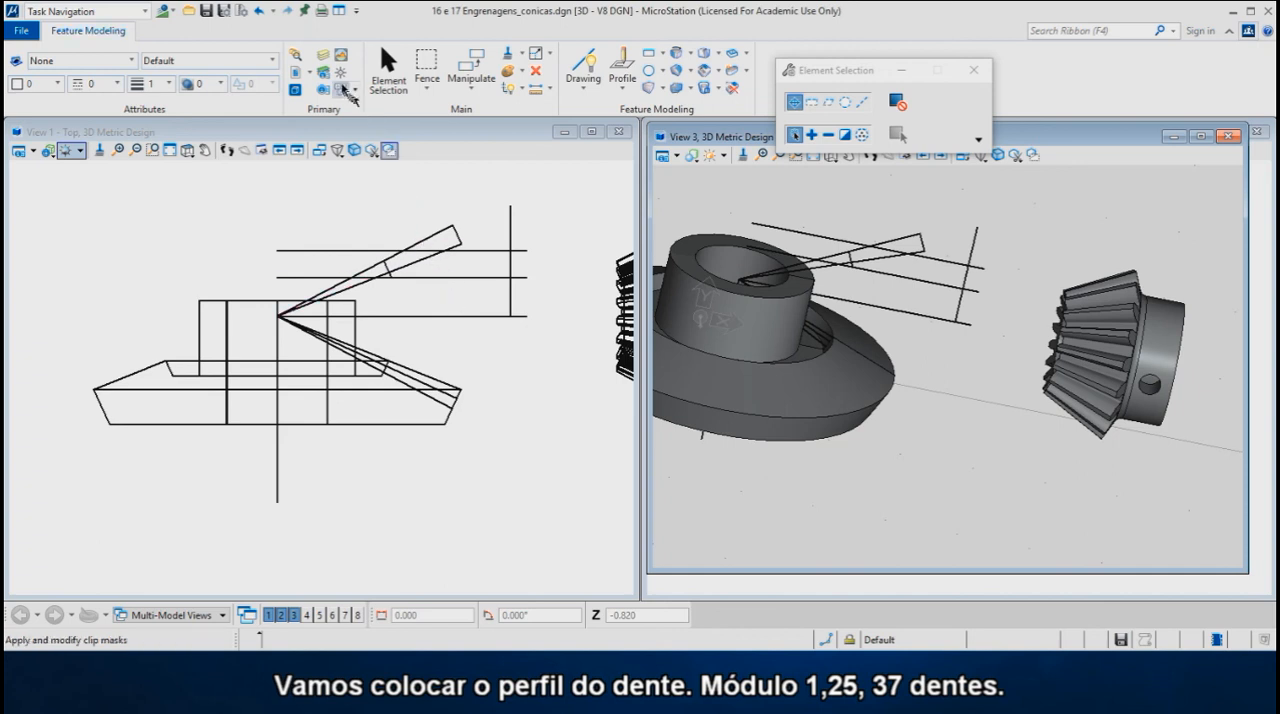
{"action": "left_click", "coordinate": [341, 74]}
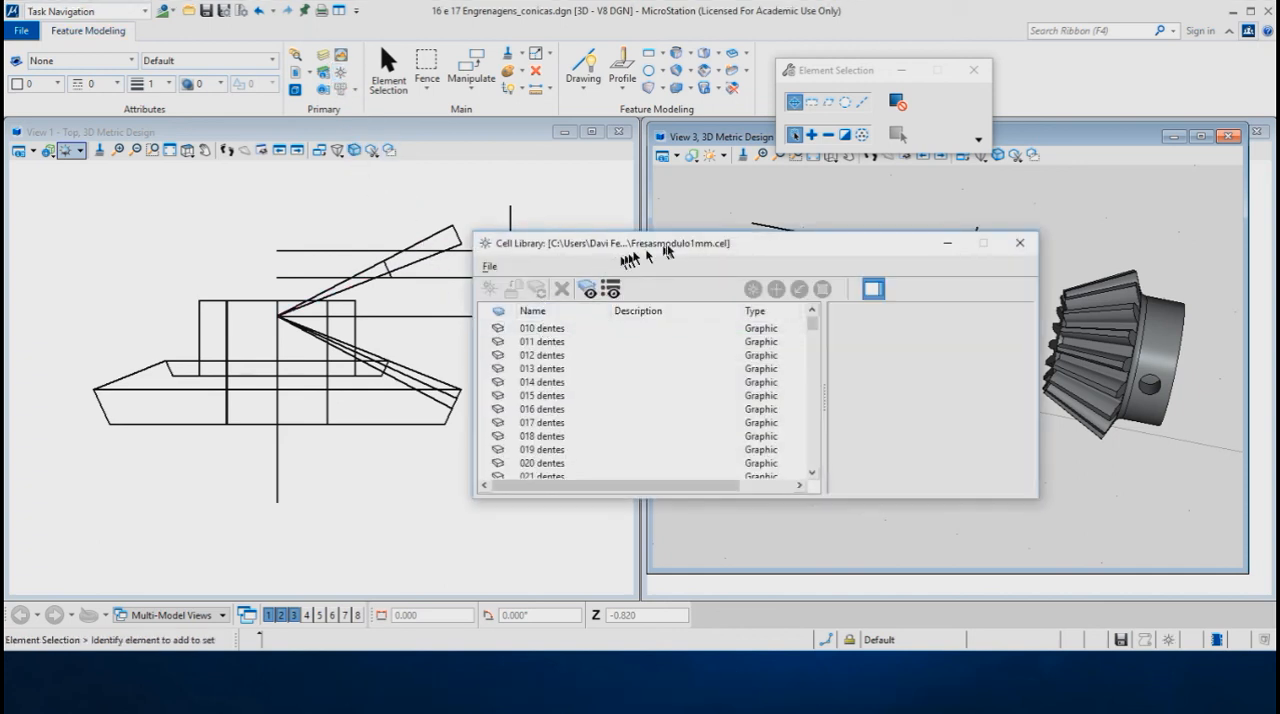
{"action": "scroll", "coordinate": [570, 395], "scroll_direction": "down", "scroll_amount": 5}
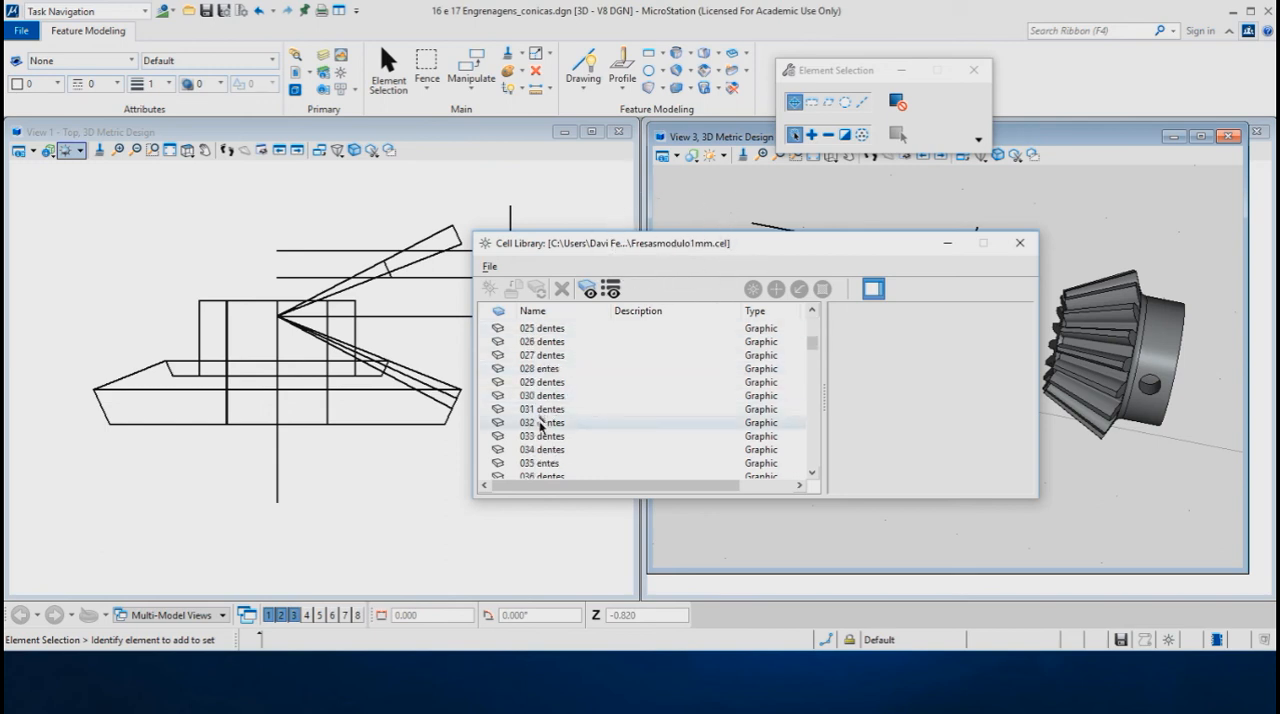
{"action": "scroll", "coordinate": [540, 430], "scroll_direction": "down", "scroll_amount": 1}
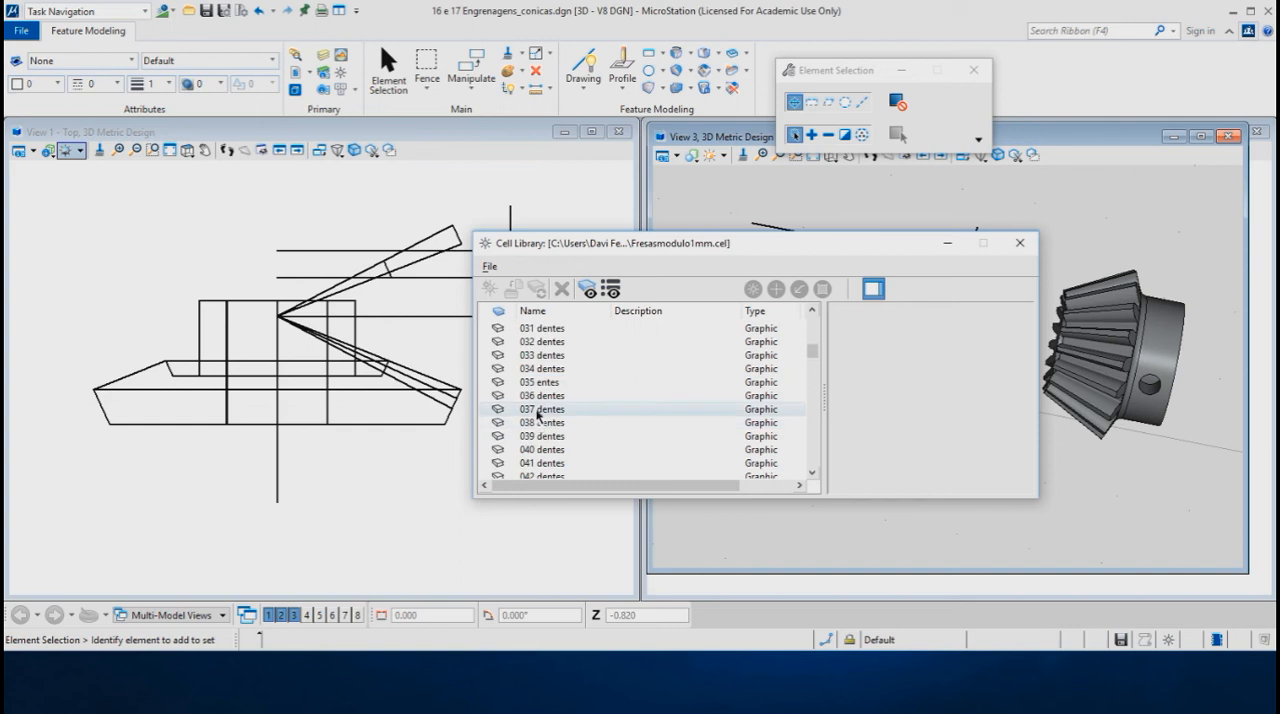
{"action": "left_click", "coordinate": [540, 410]}
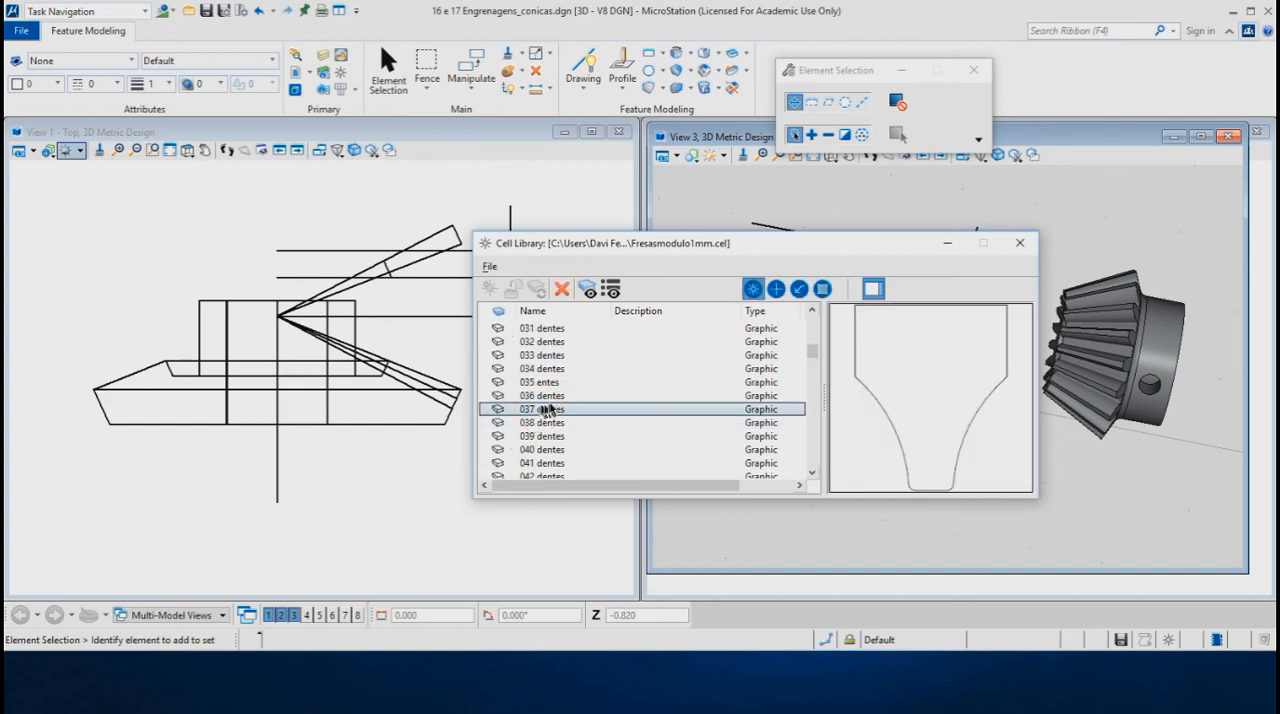
{"action": "double_click", "coordinate": [548, 410]}
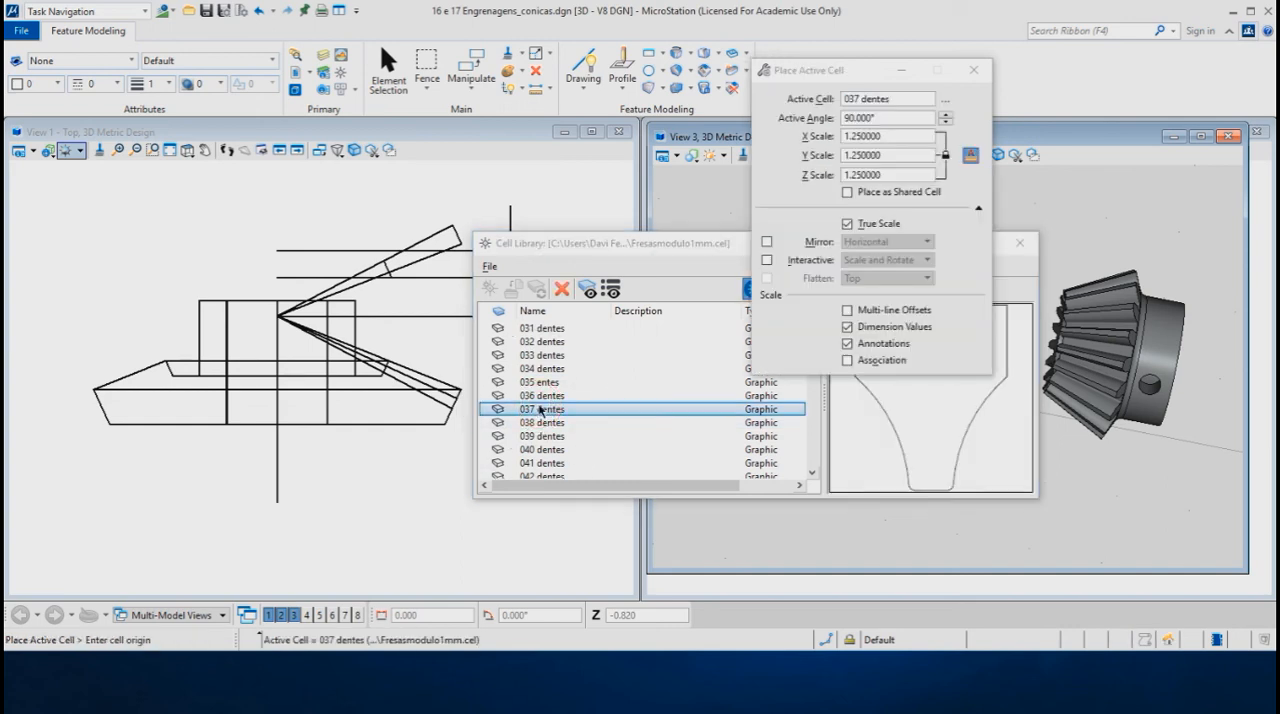
{"action": "left_click", "coordinate": [1021, 245]}
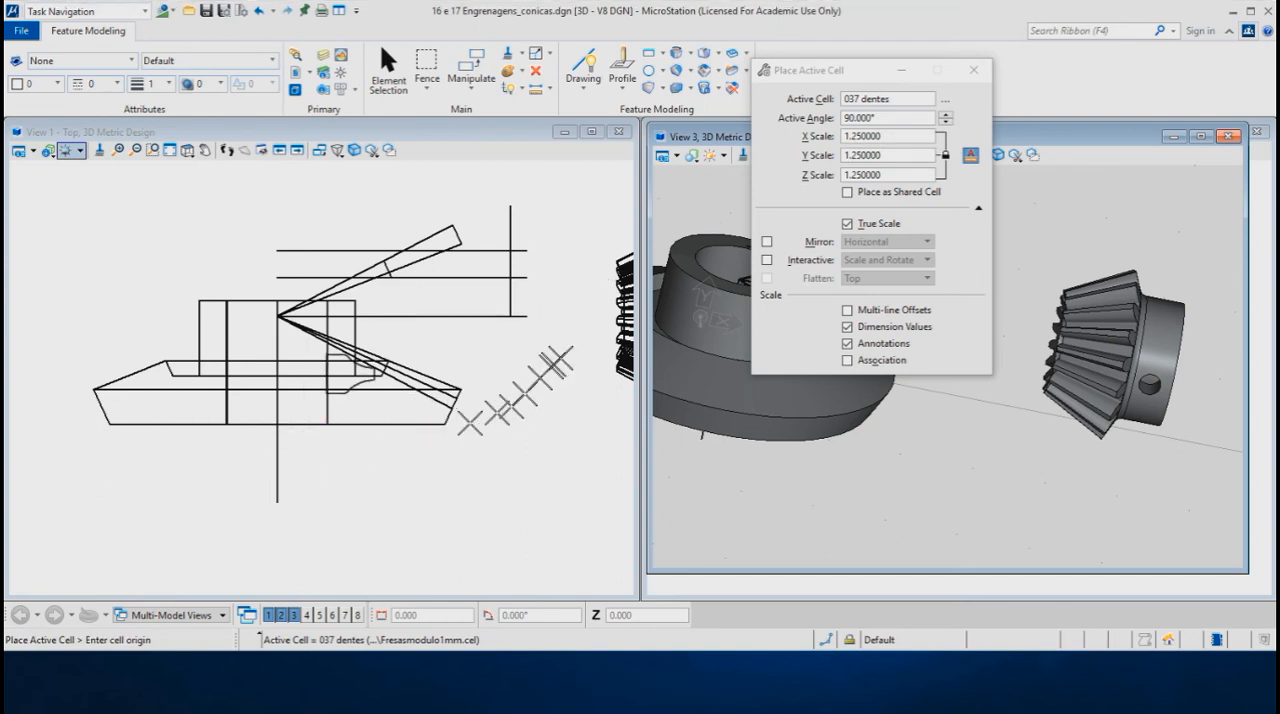
- Place the tooth cell at an active angle of 270° and scale 1.25, with its origin on the gear's axis line
{"action": "left_click", "coordinate": [946, 115]}
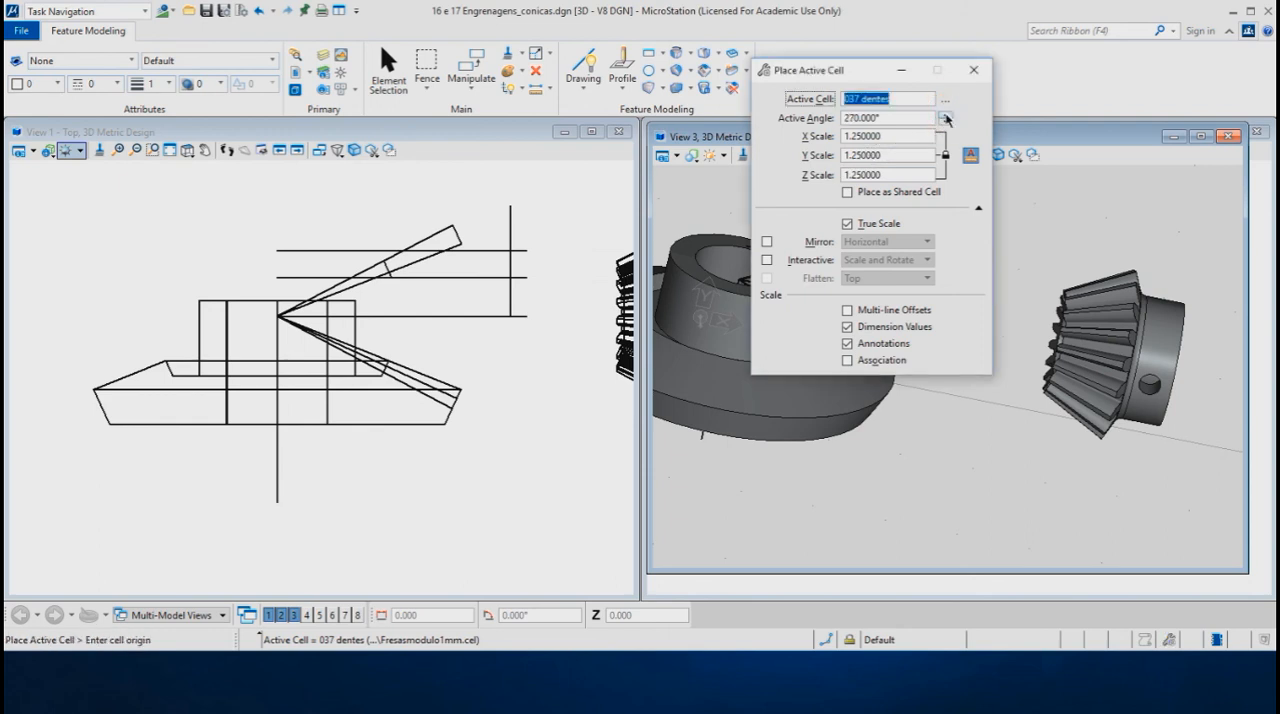
{"action": "key", "text": "Return"}
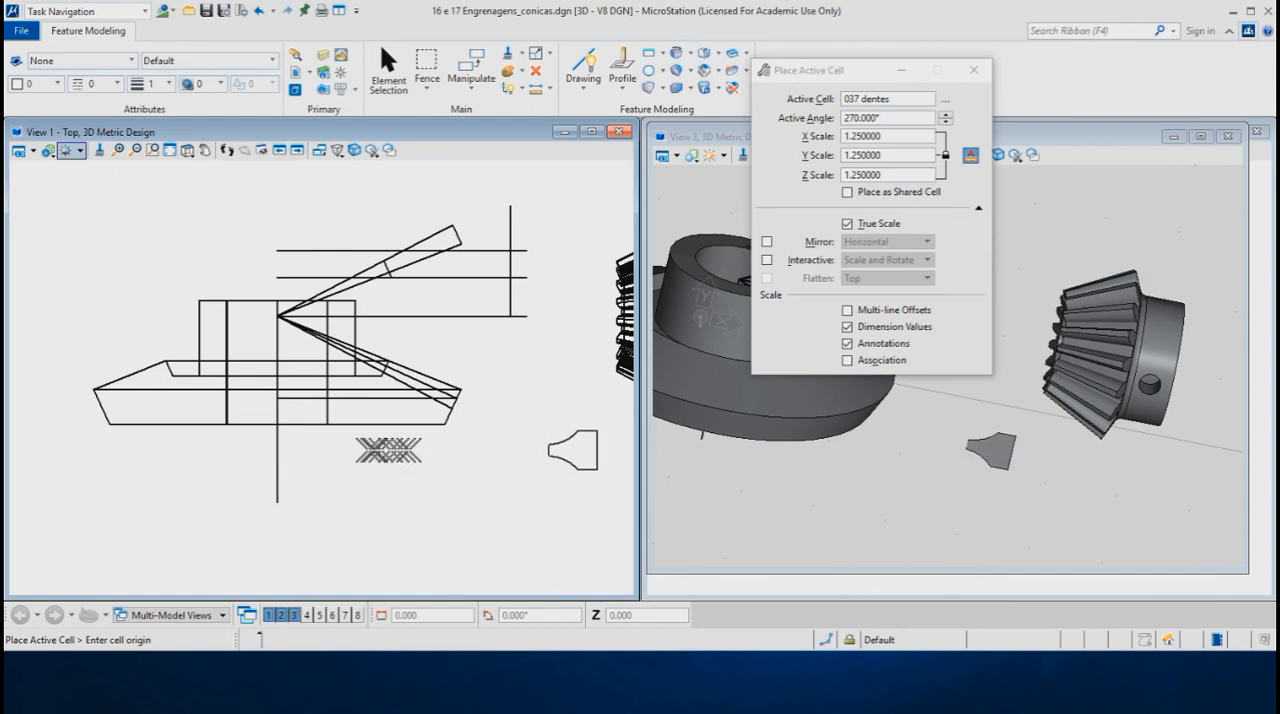
{"action": "left_click", "coordinate": [278, 397]}
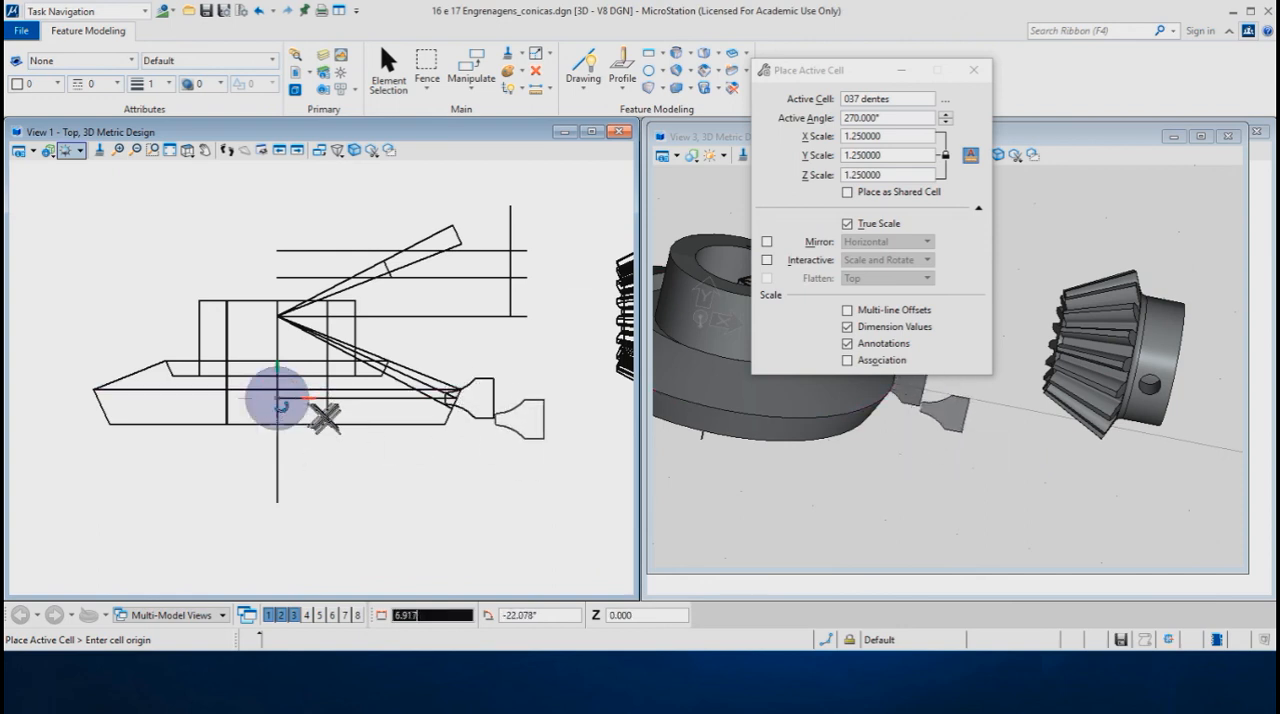
{"action": "key", "text": "Escape"}
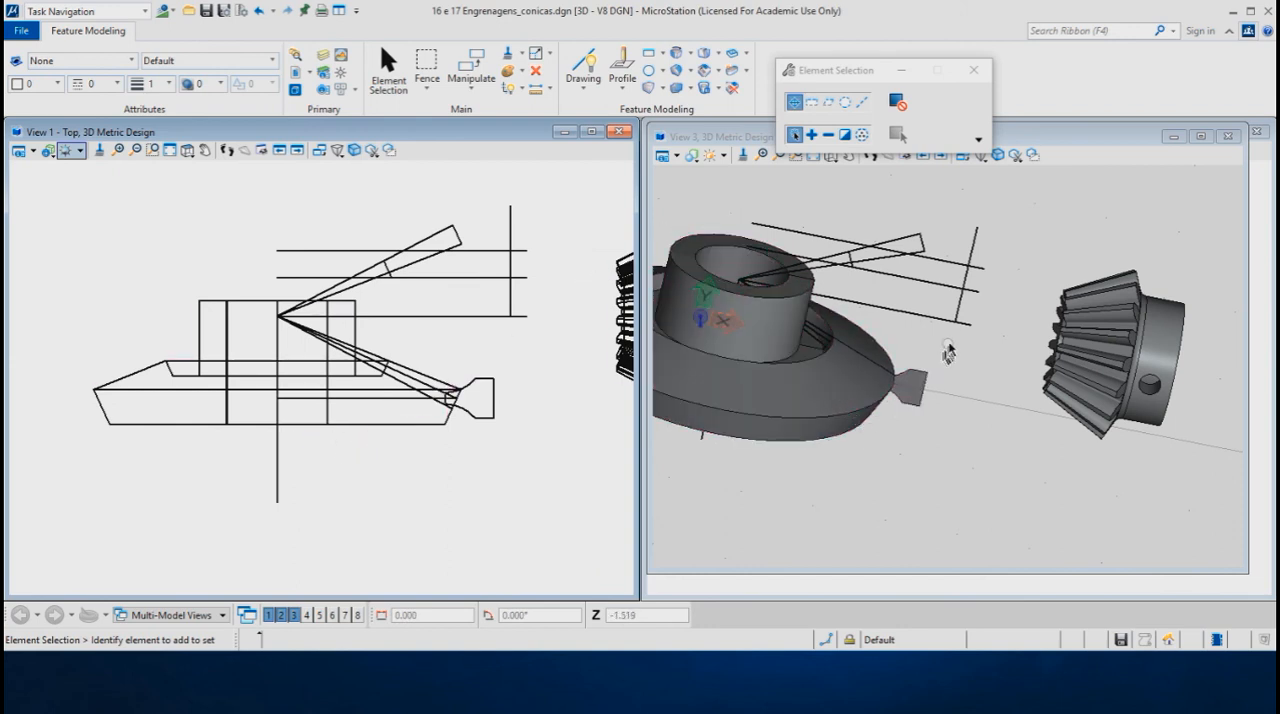
- Examine the placed tooth profile at the gear's outer rim from a rotated close-up in View 3
{"action": "left_click_drag", "start_coordinate": [850, 70], "coordinate": [886, 45]}
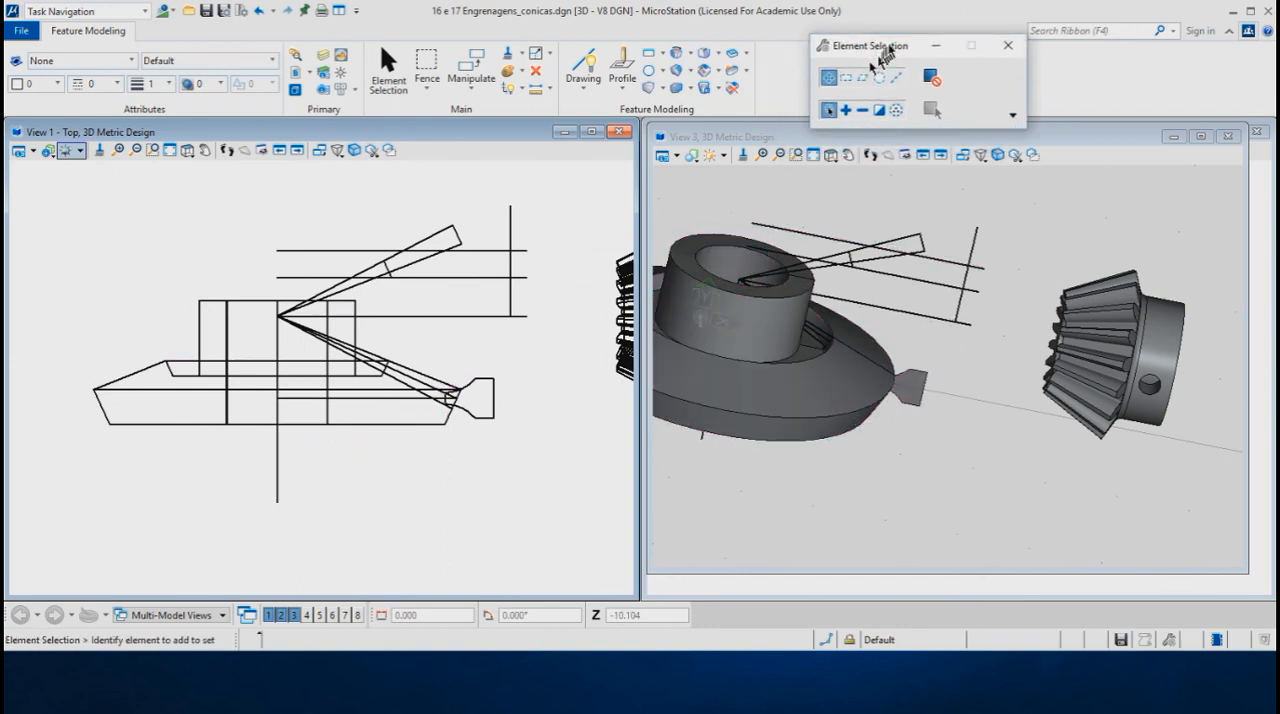
{"action": "left_click", "coordinate": [831, 155]}
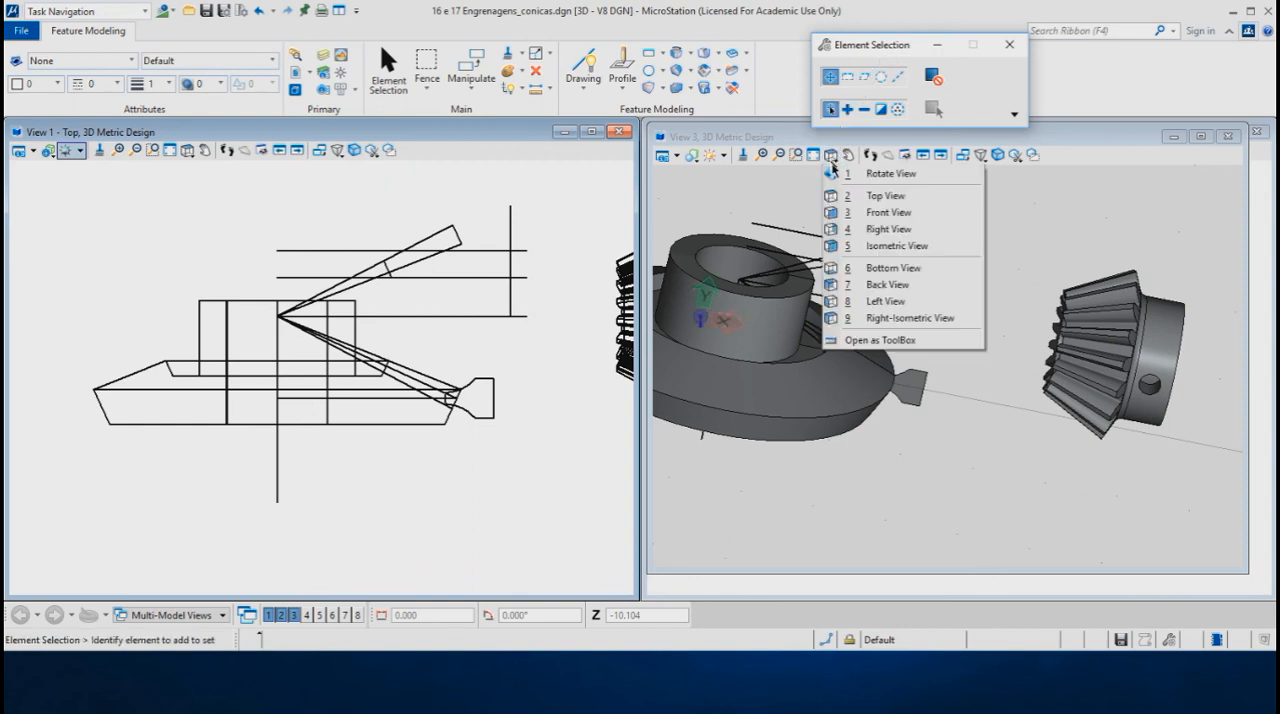
{"action": "left_click", "coordinate": [846, 178]}
{"action": "left_click", "coordinate": [940, 340]}
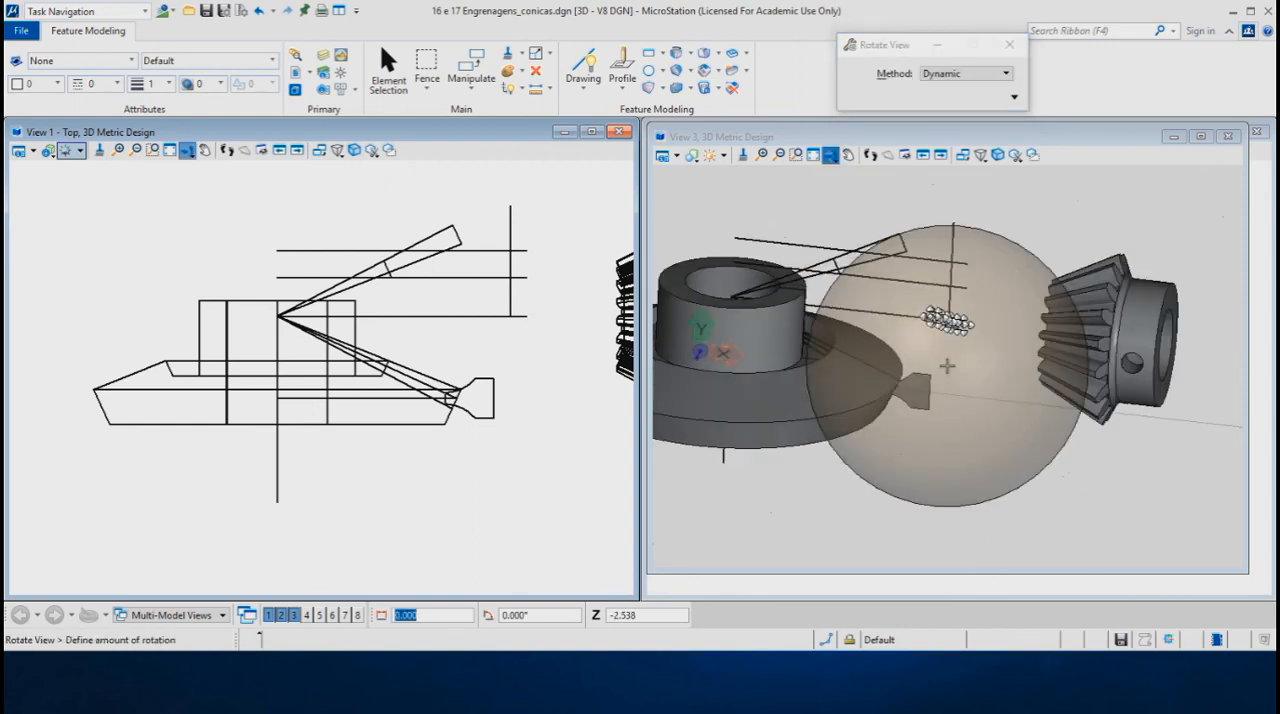
{"action": "left_click", "coordinate": [885, 390]}
{"action": "right_click", "coordinate": [875, 497]}
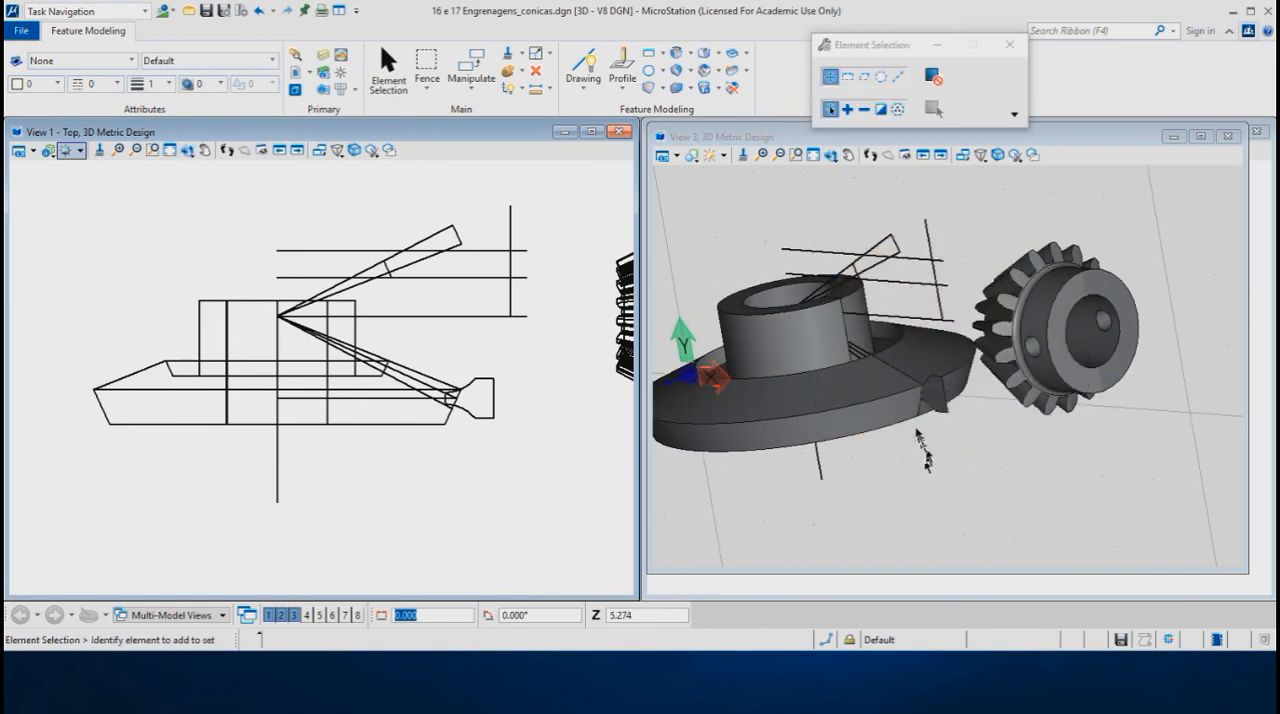
{"action": "key", "text": "Escape"}
{"action": "scroll", "coordinate": [920, 445], "scroll_direction": "up", "scroll_amount": 2}
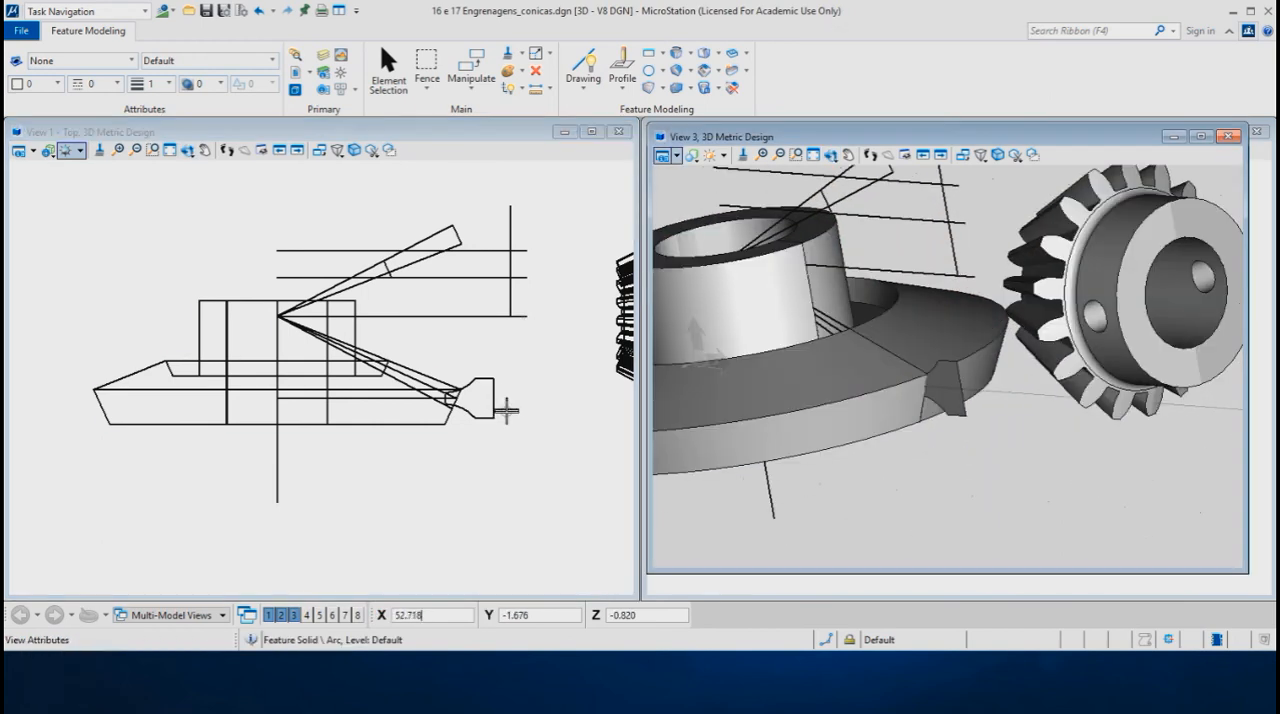
{"action": "scroll", "coordinate": [995, 378], "scroll_direction": "up", "scroll_amount": 2}
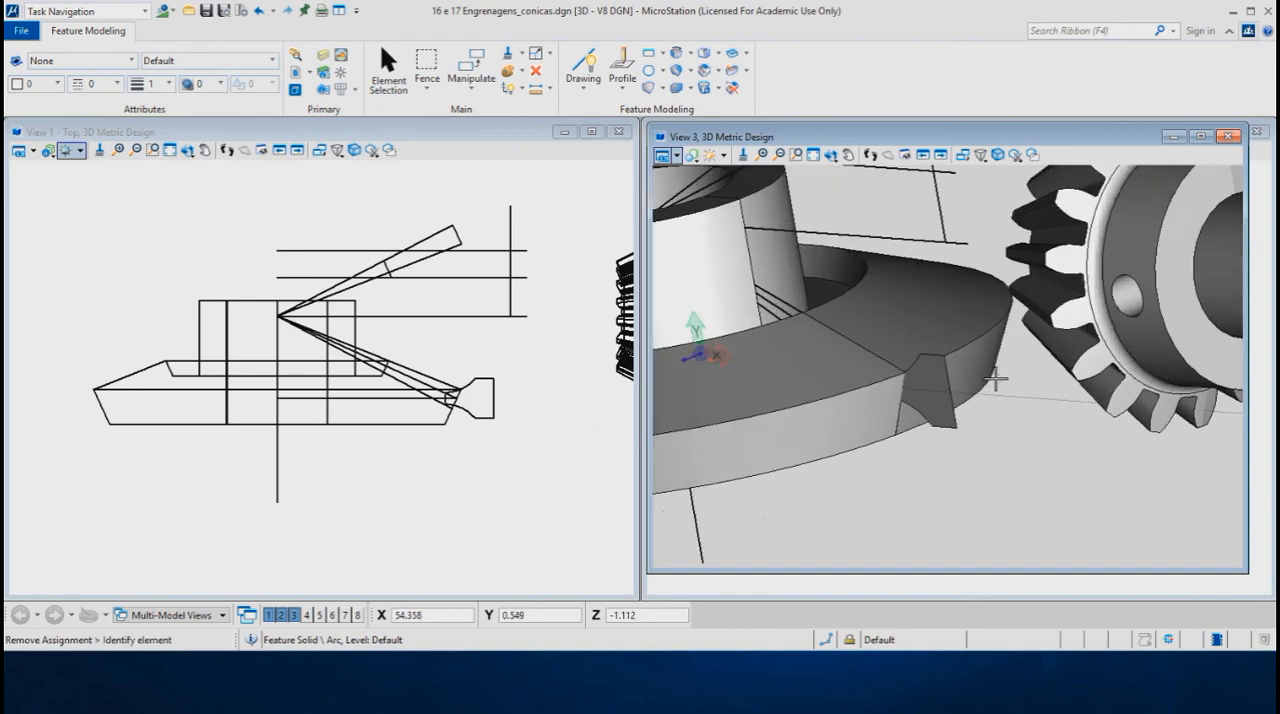
{"action": "scroll", "coordinate": [995, 378], "scroll_direction": "up", "scroll_amount": 2}
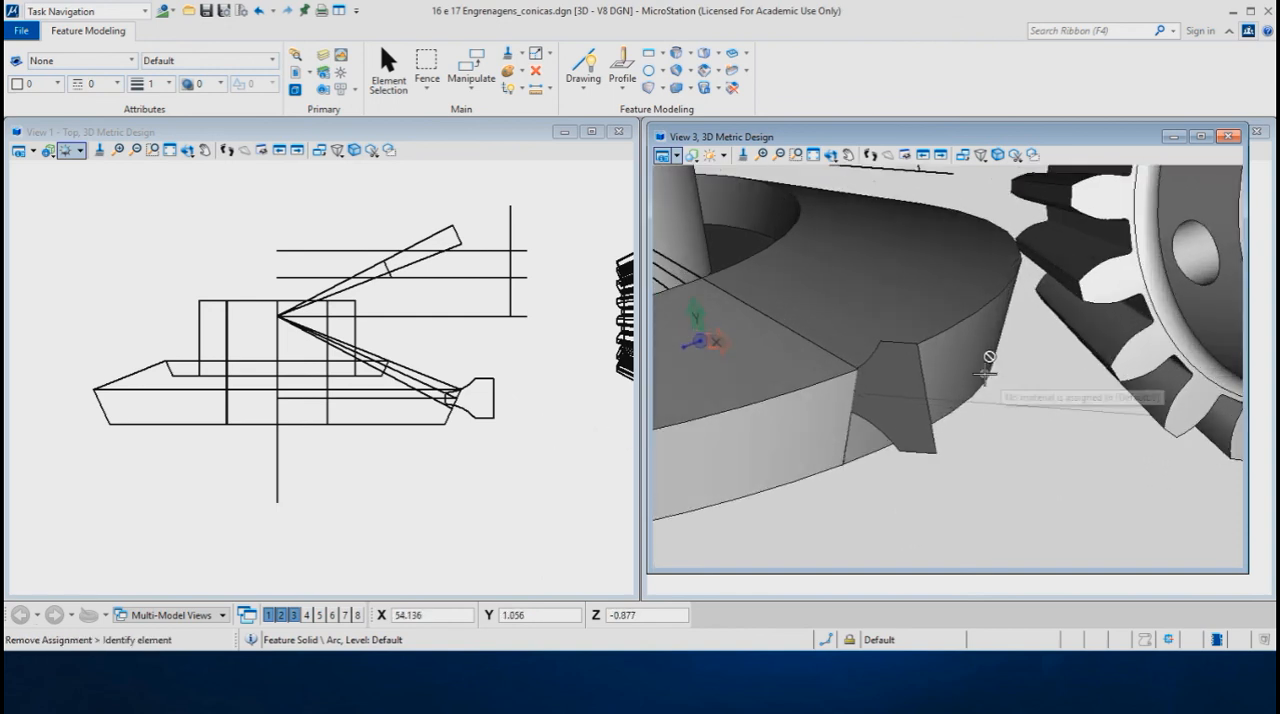
- Rotate the 037 dentes tooth profile 90° about its own element center, using the front-oriented drawing plane in View 3
{"action": "right_click", "coordinate": [1024, 372]}
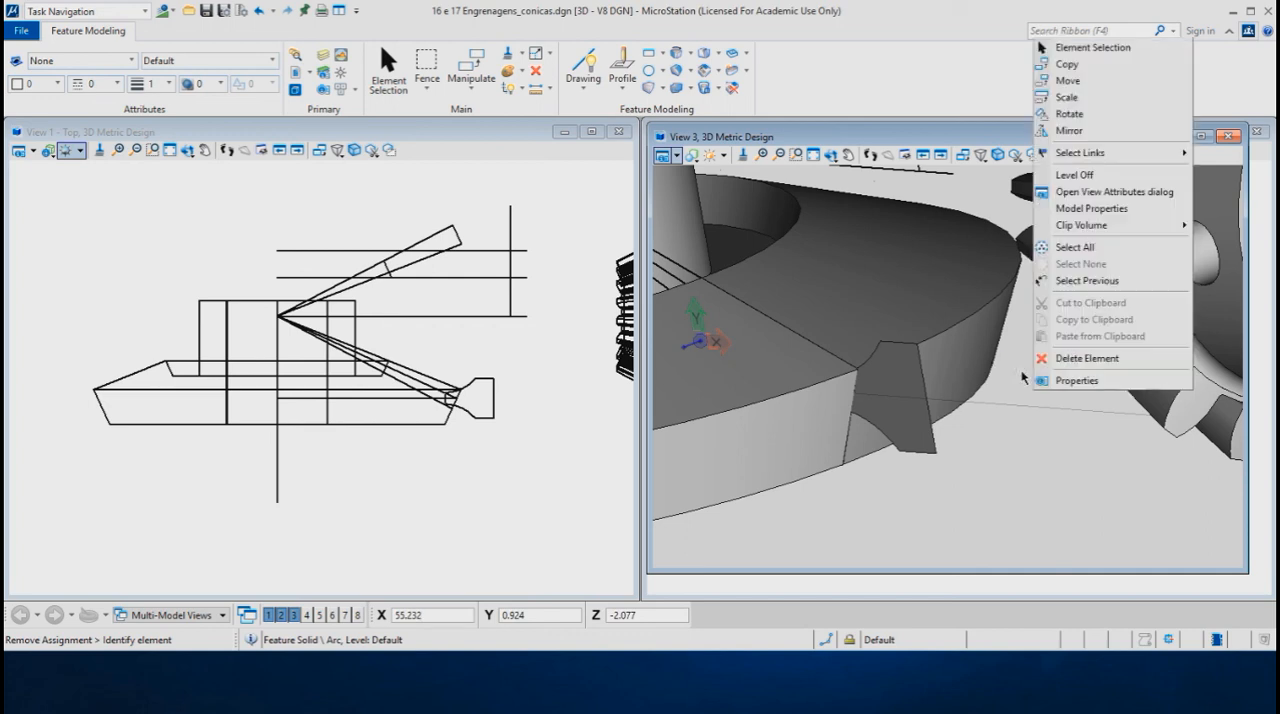
{"action": "left_click", "coordinate": [1070, 113]}
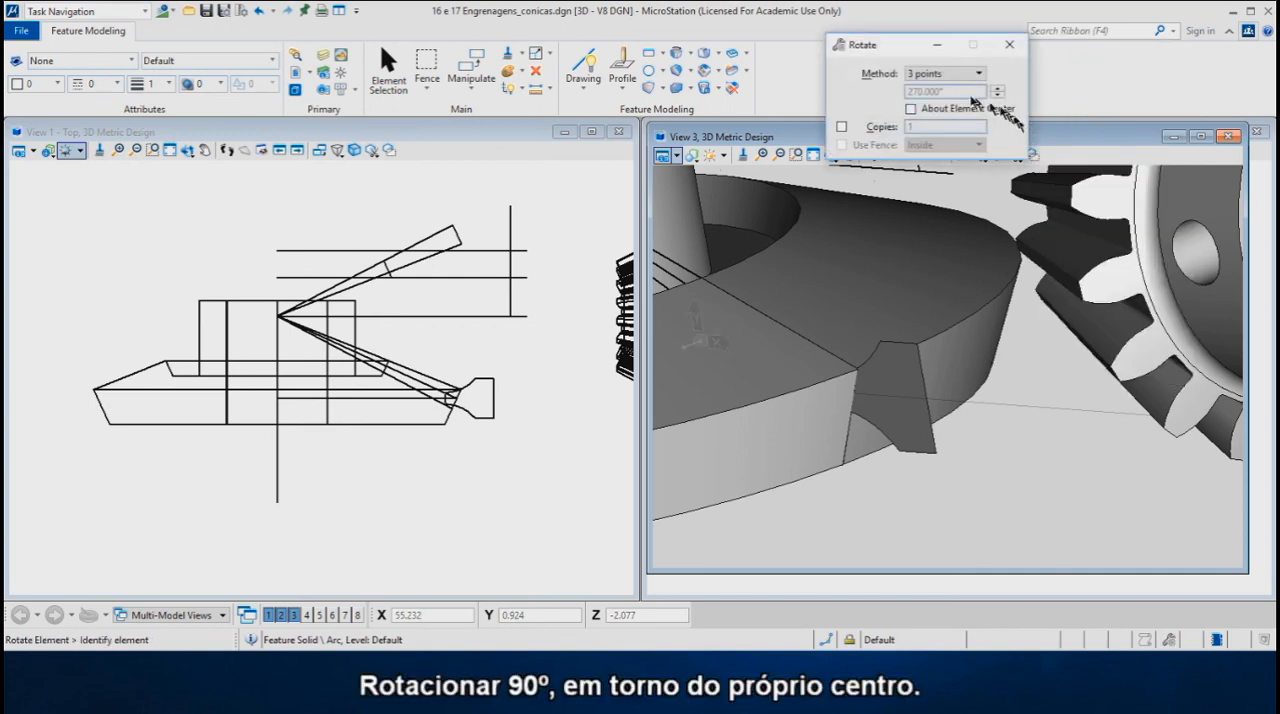
{"action": "left_click", "coordinate": [920, 75]}
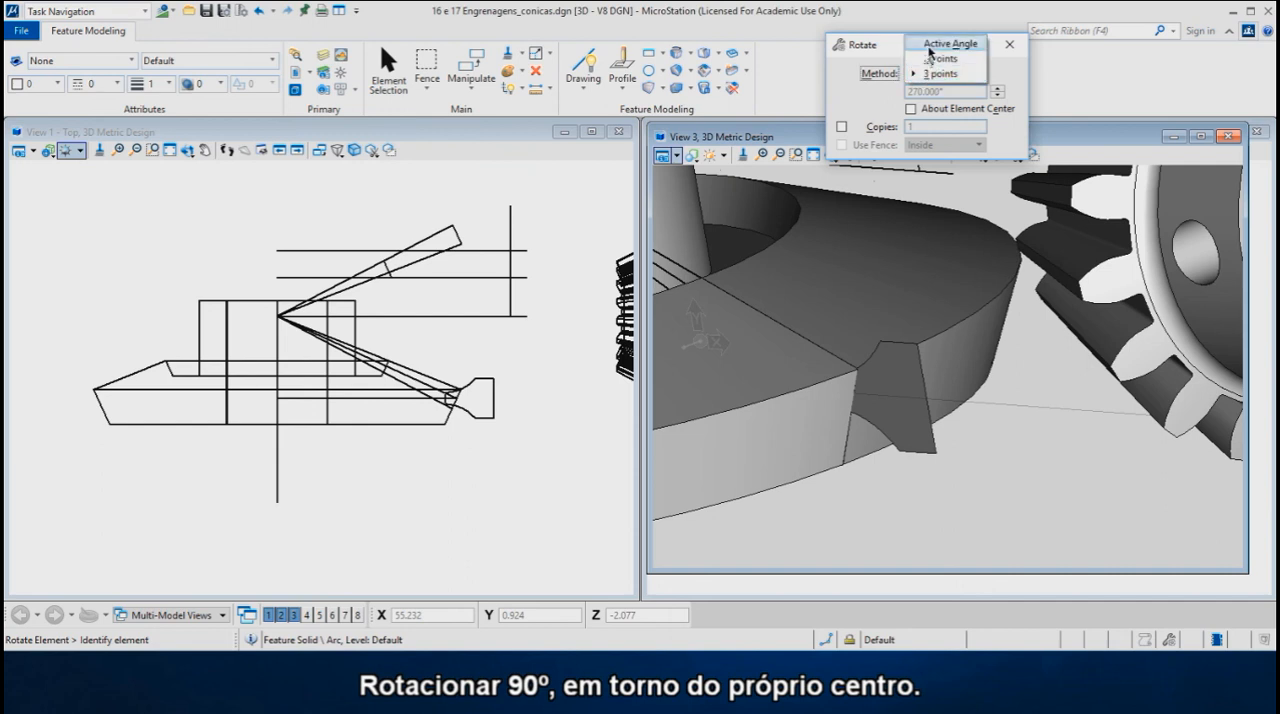
{"action": "left_click", "coordinate": [929, 45]}
{"action": "double_click", "coordinate": [934, 91]}
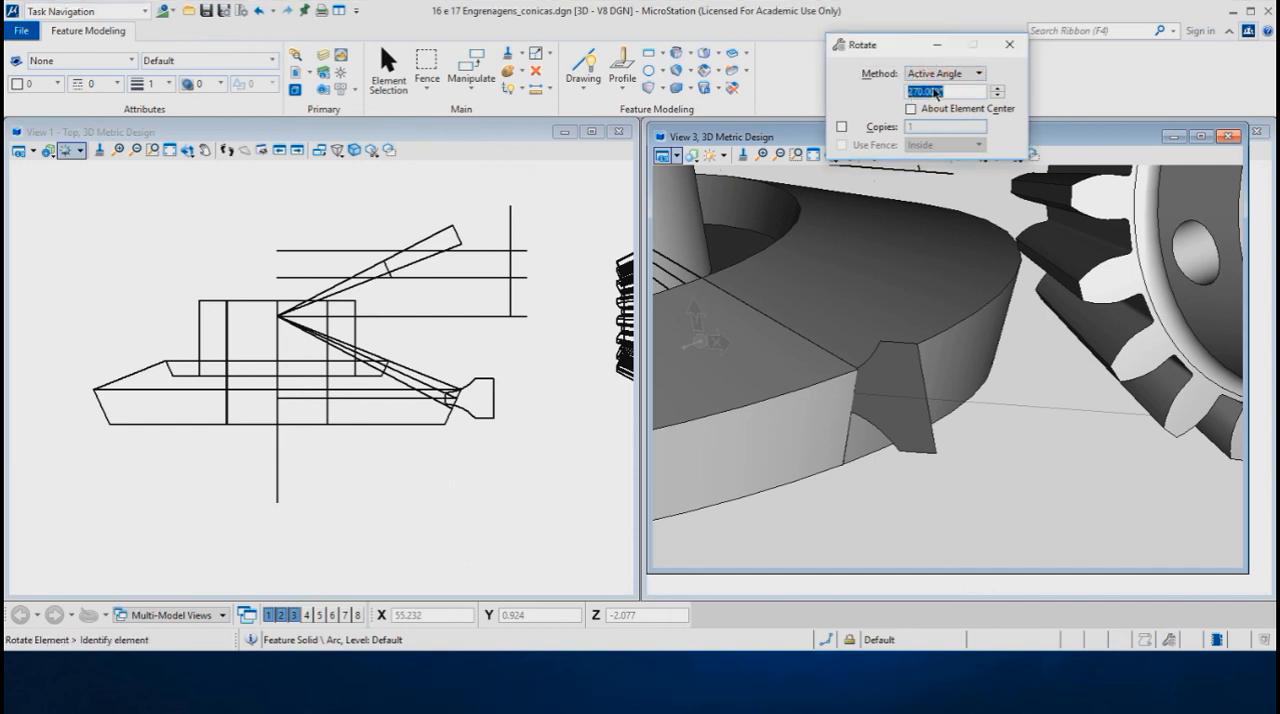
{"action": "type", "text": "90"}
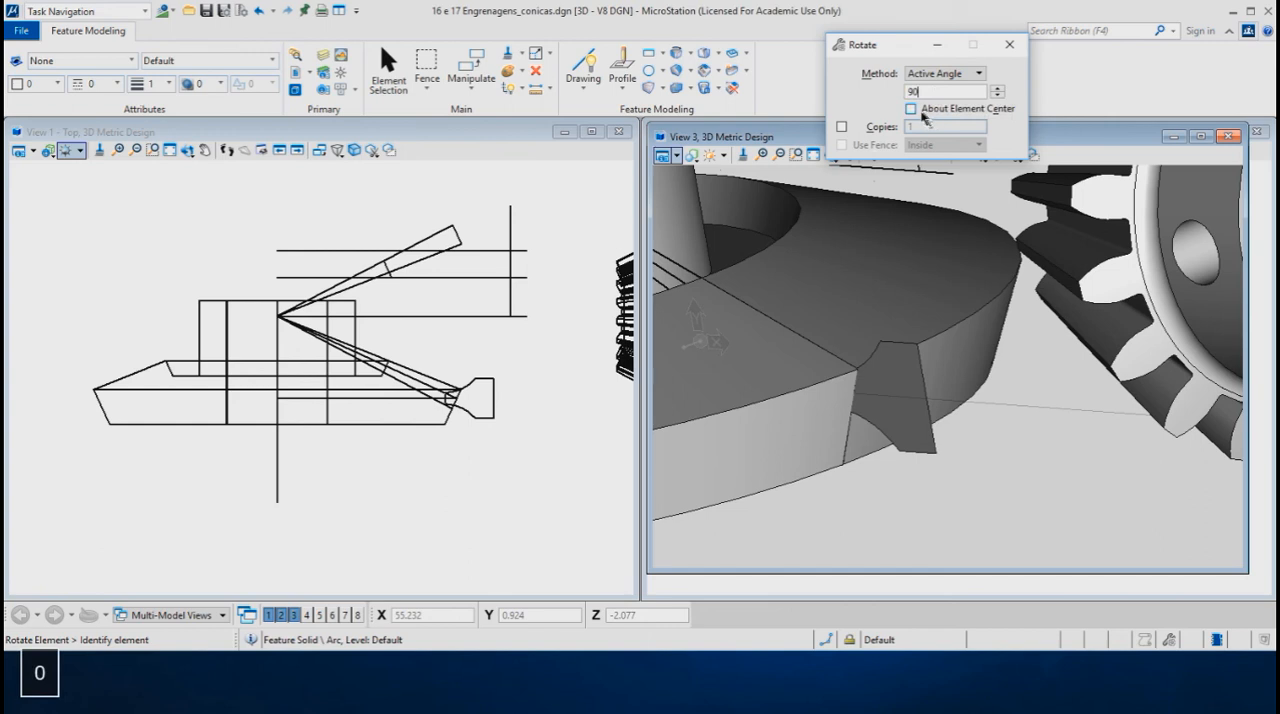
{"action": "left_click", "coordinate": [910, 109]}
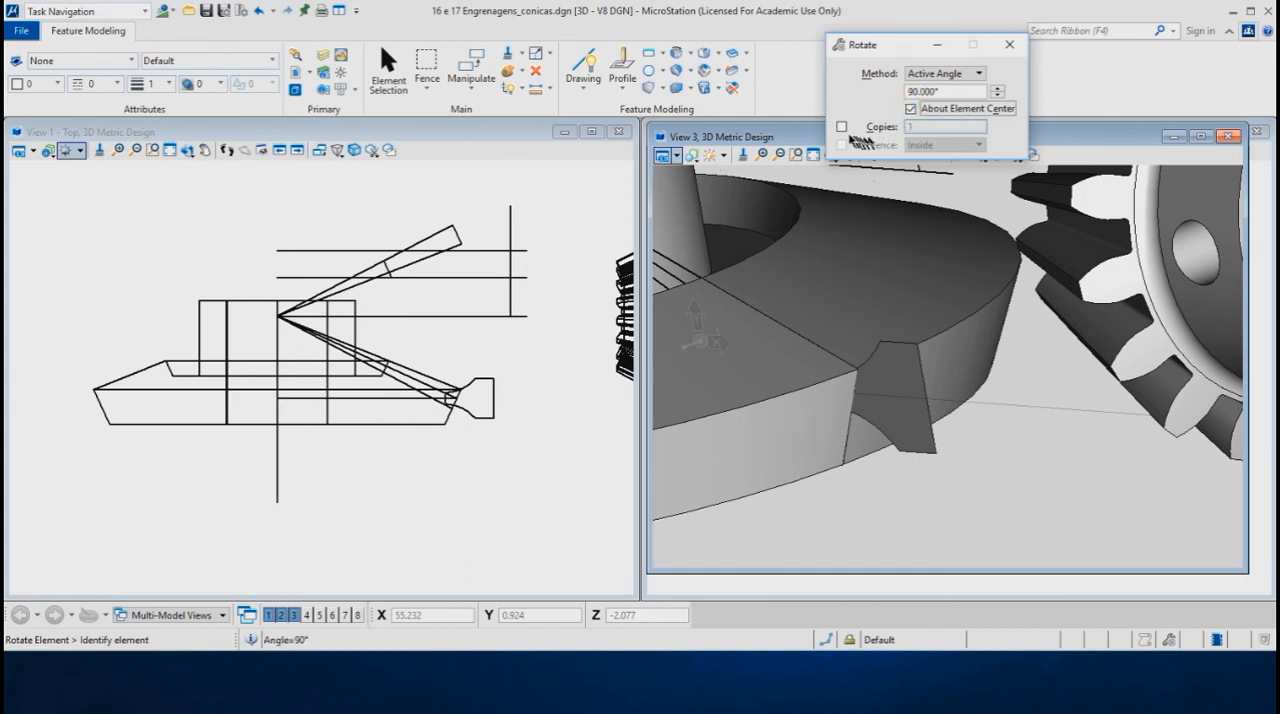
{"action": "left_click", "coordinate": [934, 443]}
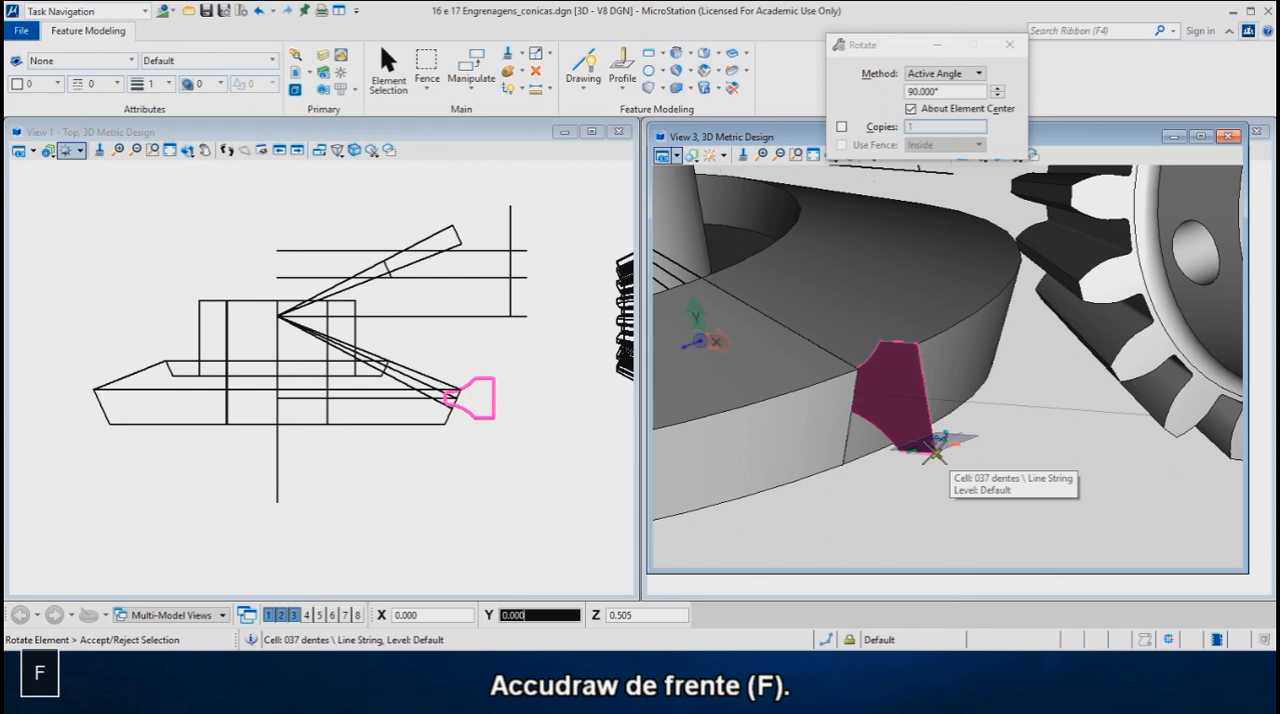
{"action": "key", "text": "s"}
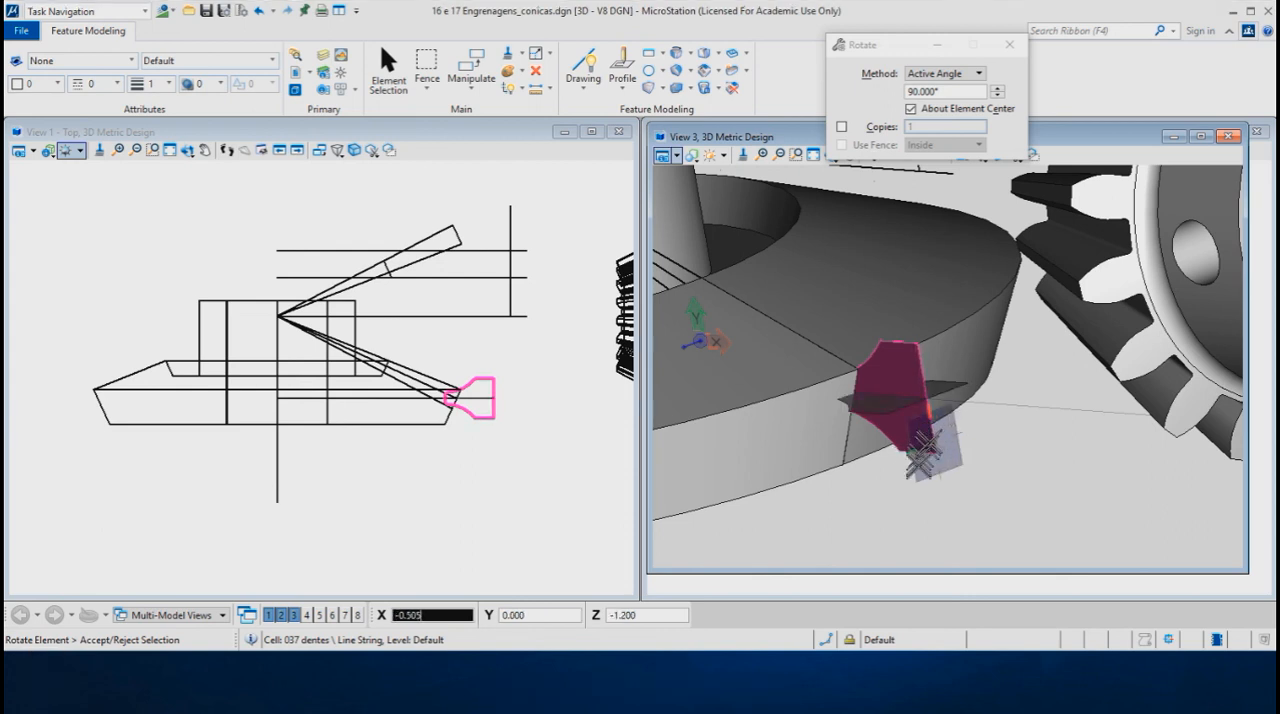
{"action": "key", "text": "m"}
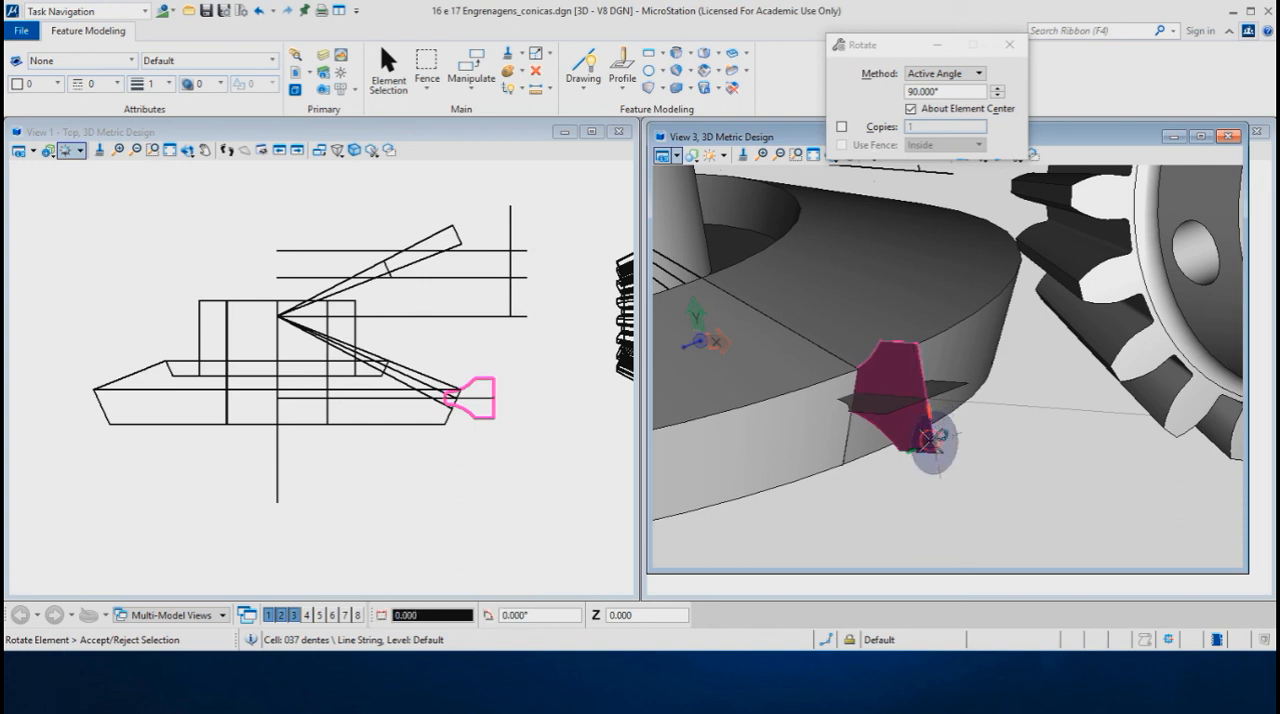
{"action": "left_click", "coordinate": [930, 440]}
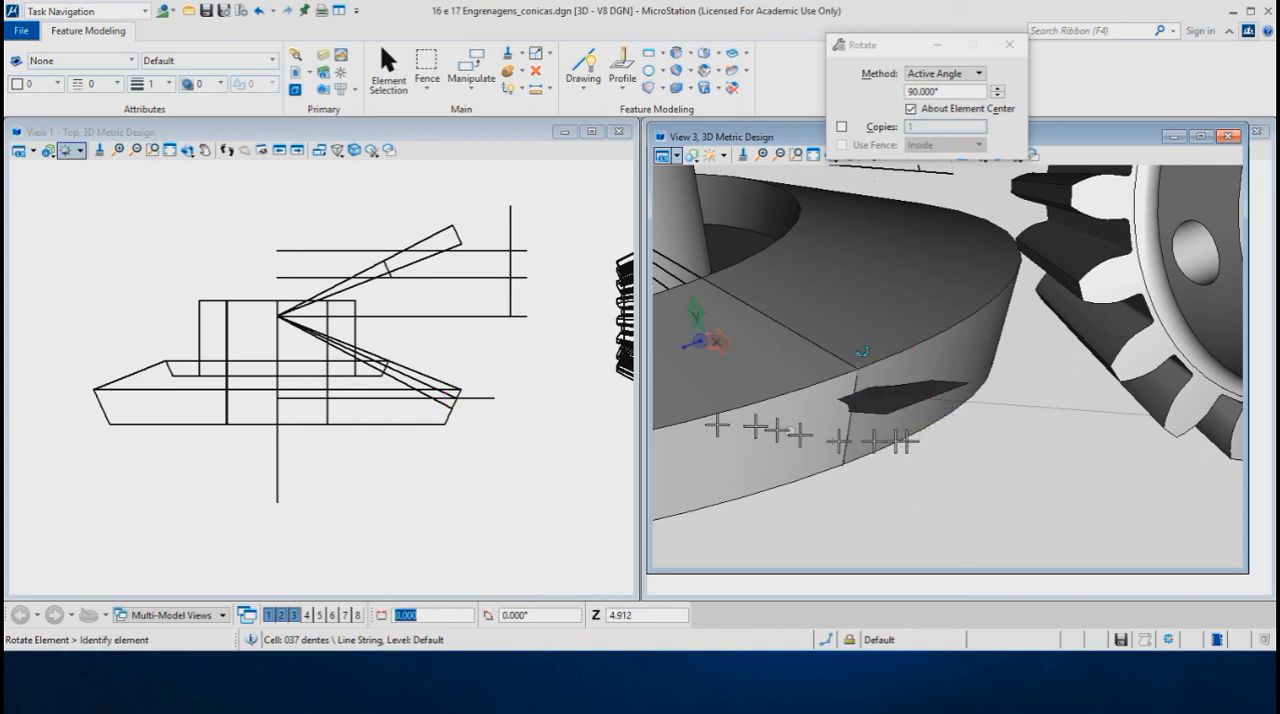
- Rotate the tooth profile by 3 points about the pitch line's outer end to align it with the cone's slanted outer edge, with About Element Center off
{"action": "scroll", "coordinate": [449, 398], "scroll_direction": "up", "scroll_amount": 3}
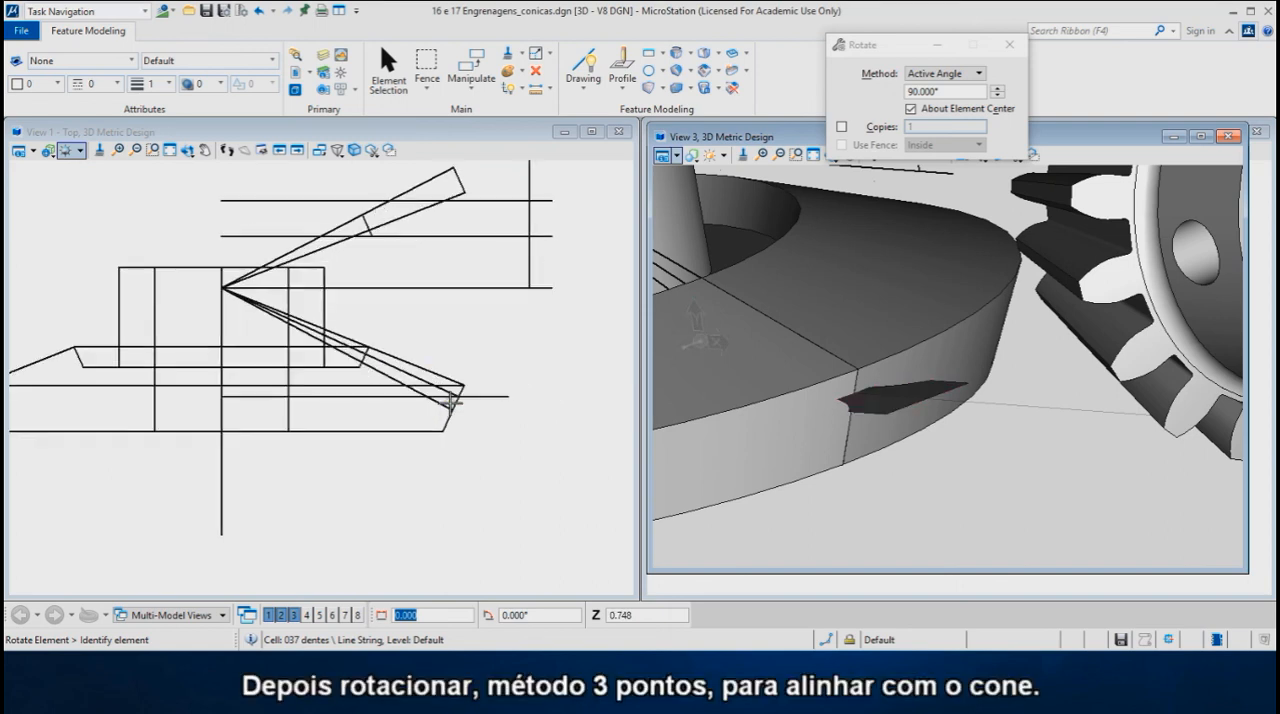
{"action": "scroll", "coordinate": [486, 391], "scroll_direction": "up", "scroll_amount": 1}
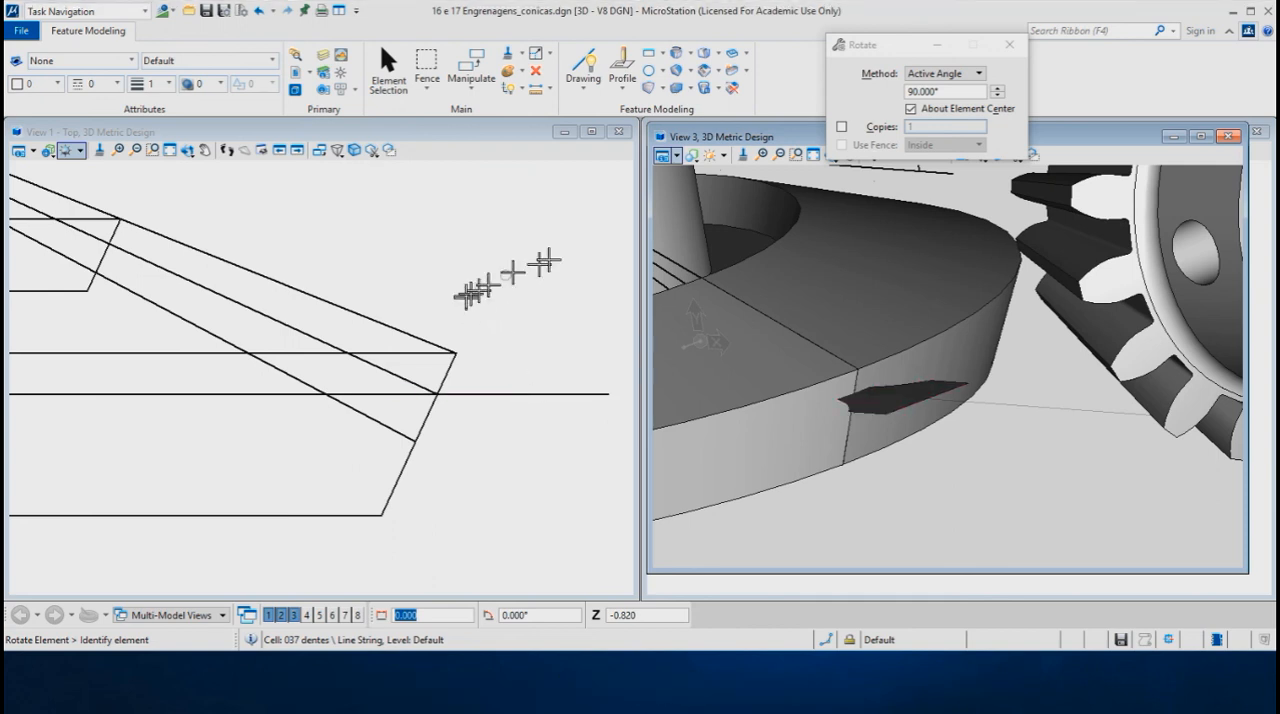
{"action": "left_click", "coordinate": [944, 74]}
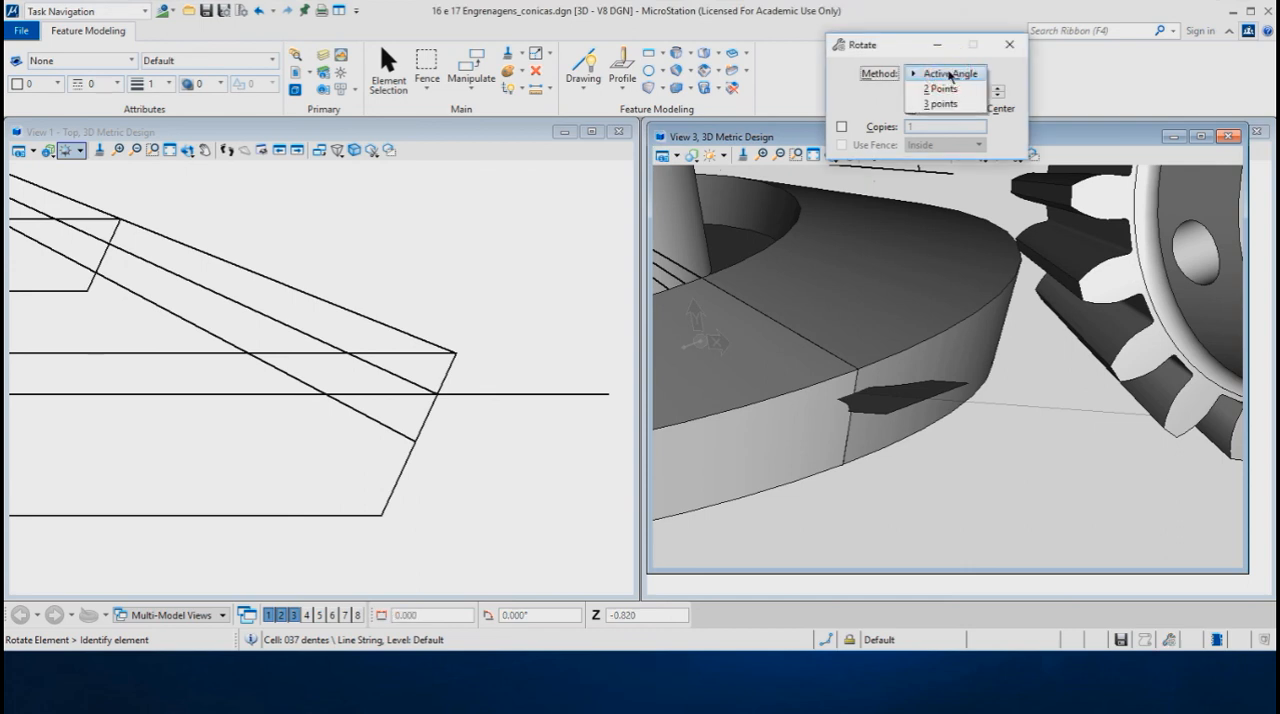
{"action": "left_click", "coordinate": [944, 104]}
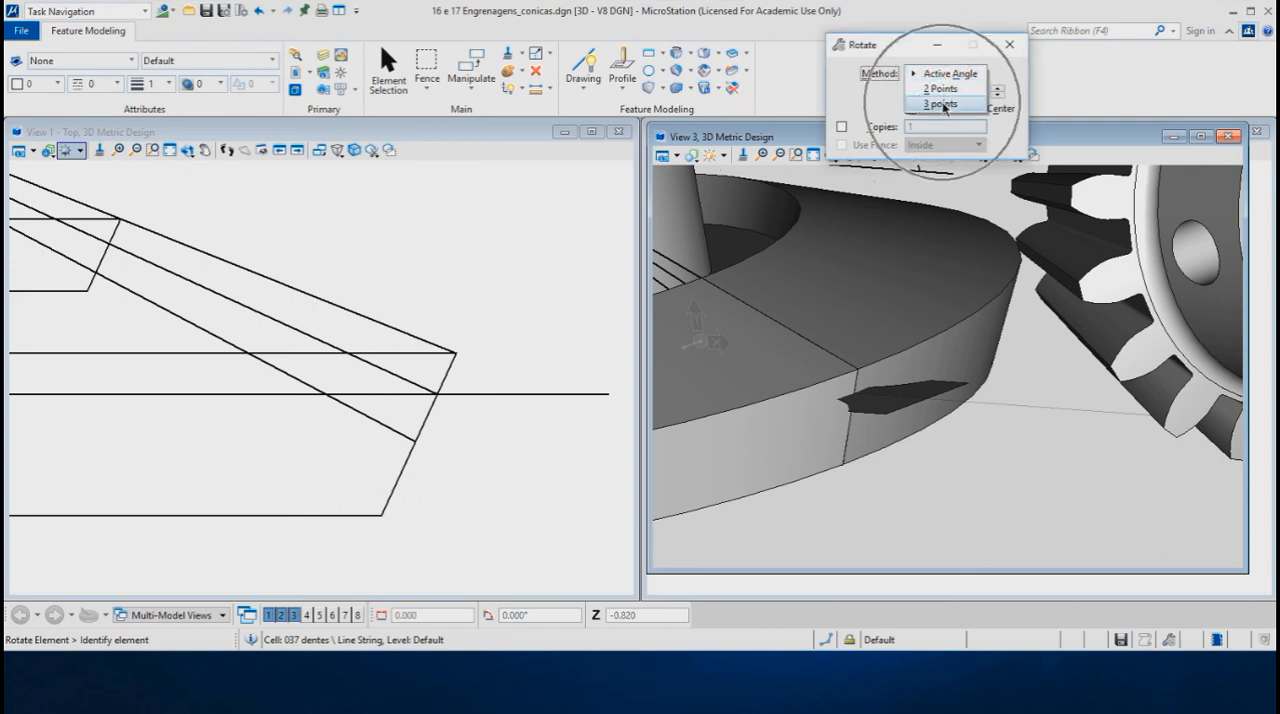
{"action": "left_click", "coordinate": [911, 109]}
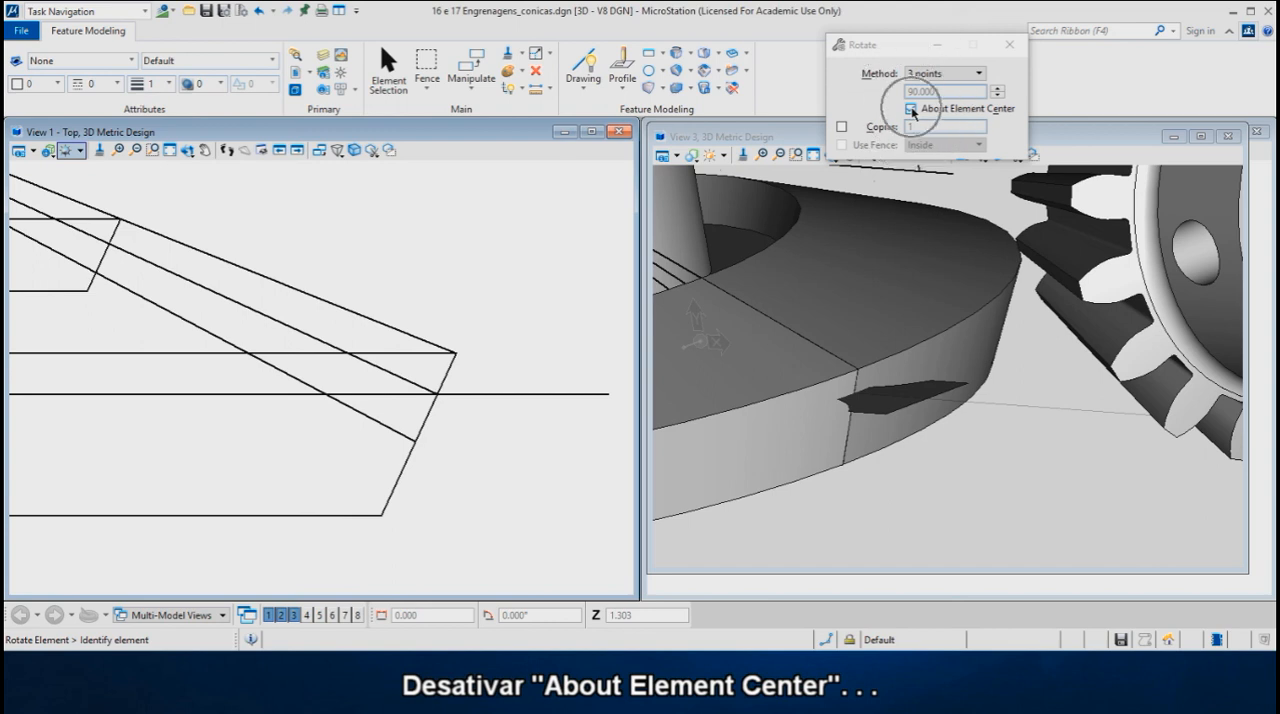
{"action": "middle_click_drag", "start_coordinate": [536, 347], "coordinate": [466, 347]}
{"action": "left_click", "coordinate": [471, 392]}
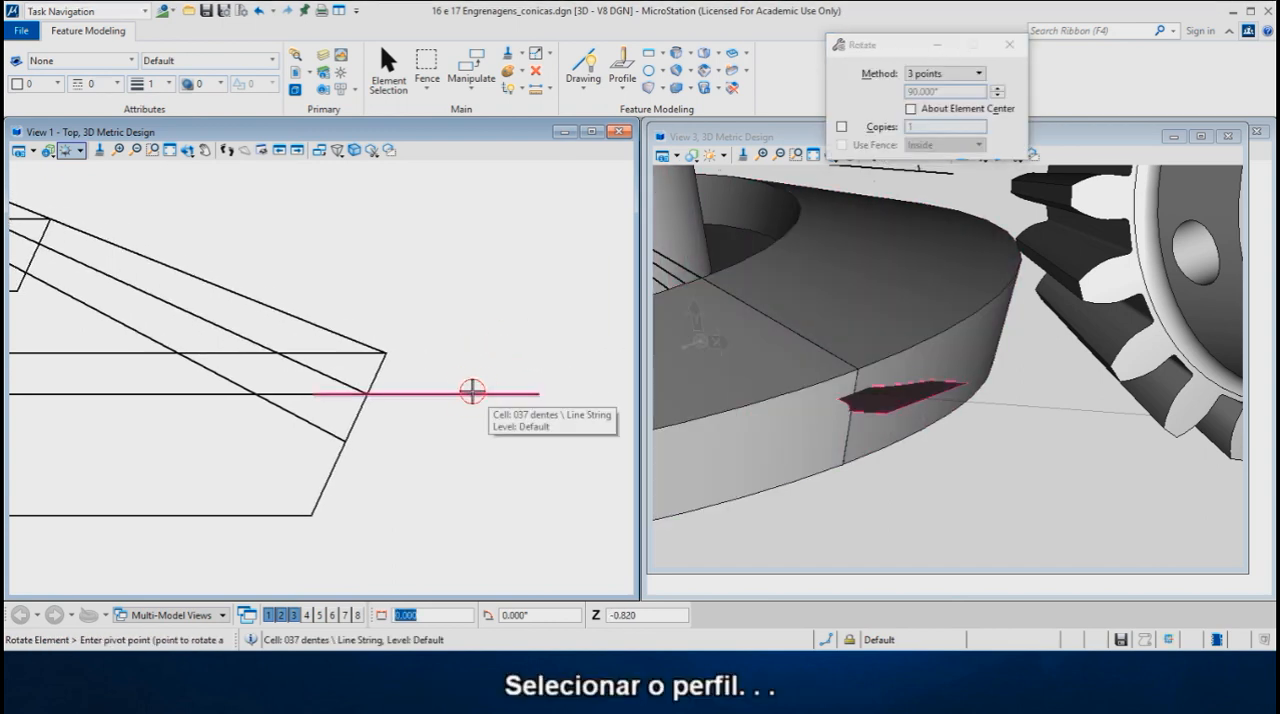
{"action": "left_click", "coordinate": [366, 393]}
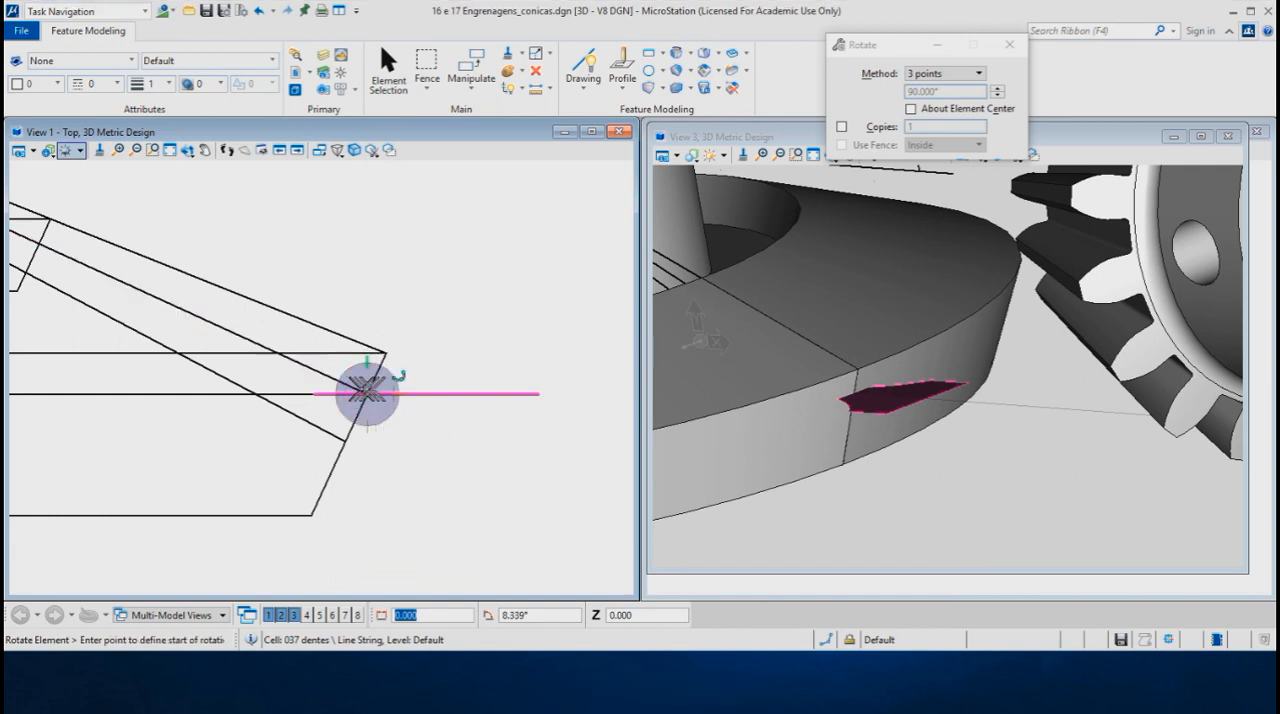
{"action": "left_click", "coordinate": [584, 396]}
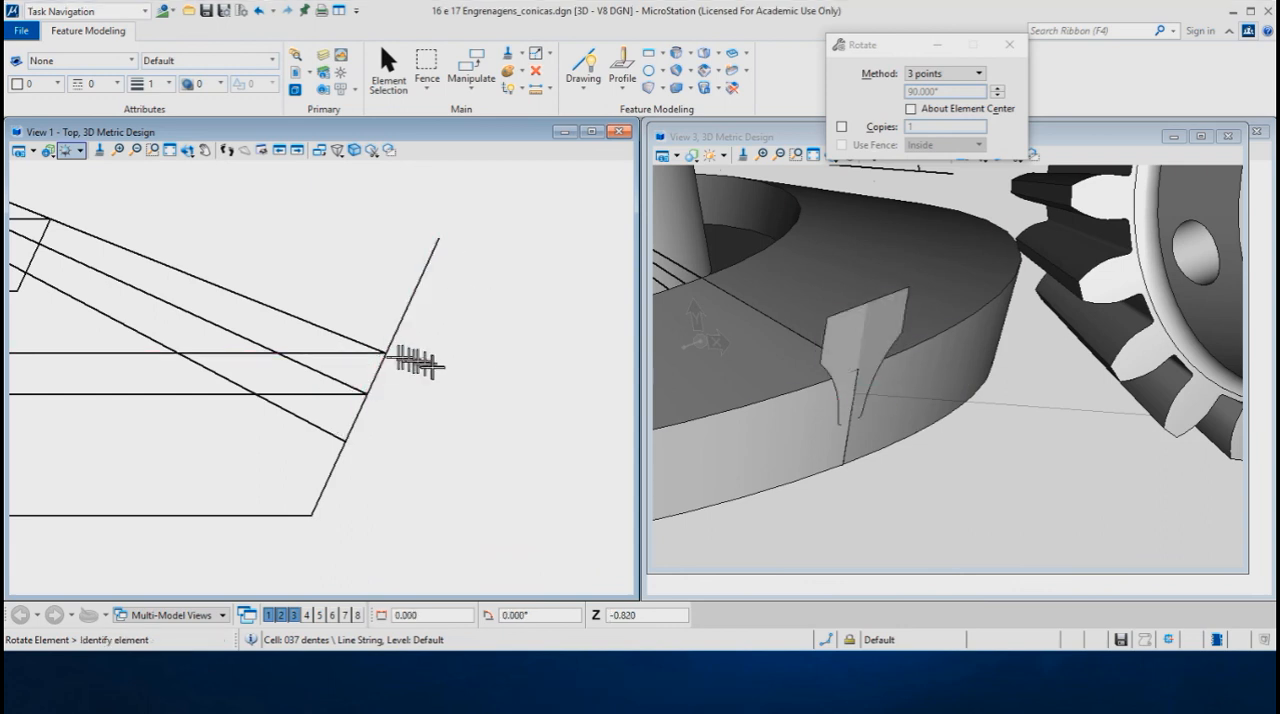
- Make one proportional 3-point scaled copy of the tooth profile about the cone apex, from the pitch line's outer end to just past the rim's inner edge
{"action": "scroll", "coordinate": [462, 383], "scroll_direction": "down", "scroll_amount": 3}
{"action": "scroll", "coordinate": [465, 386], "scroll_direction": "down", "scroll_amount": 2}
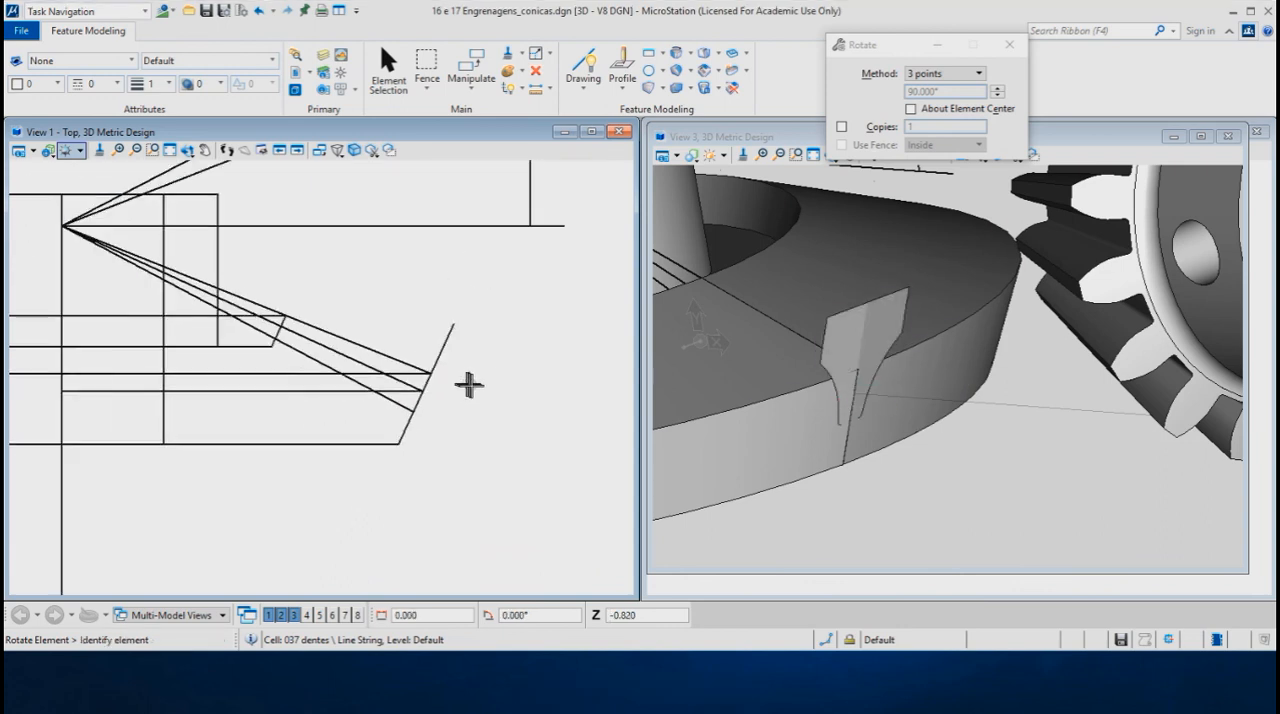
{"action": "middle_click_drag", "start_coordinate": [771, 366], "coordinate": [925, 429]}
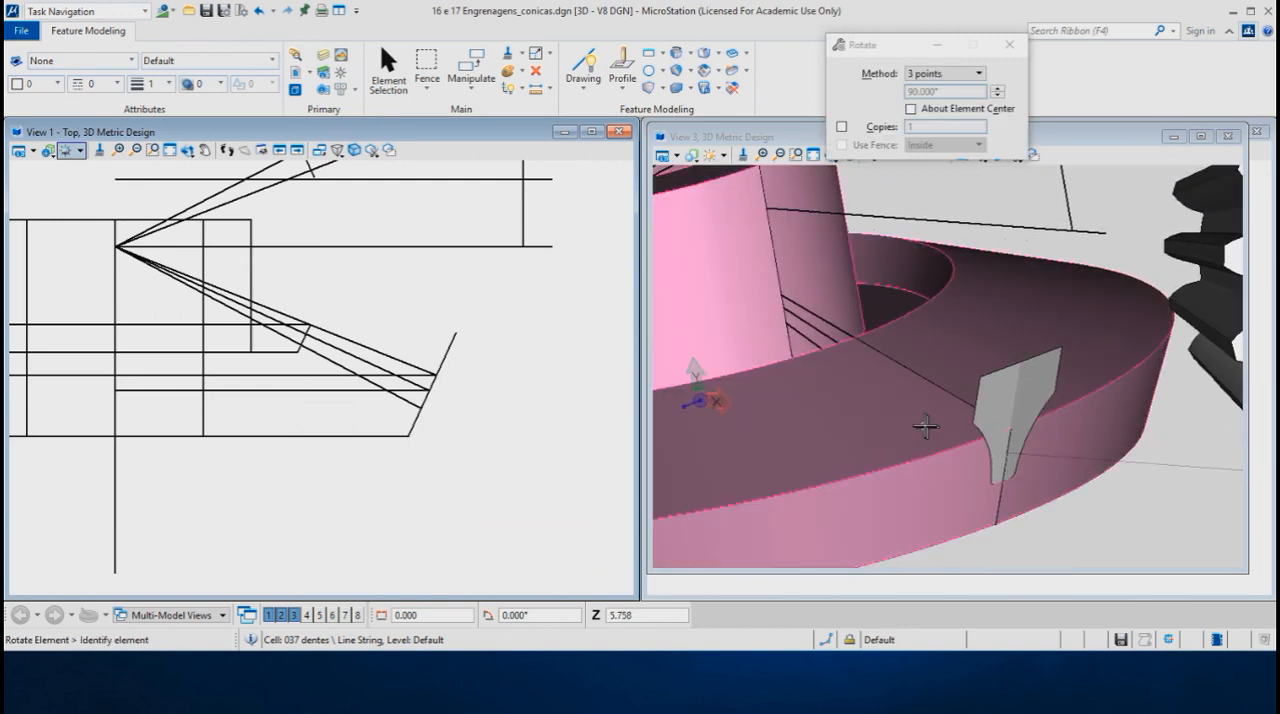
{"action": "right_click", "coordinate": [520, 297]}
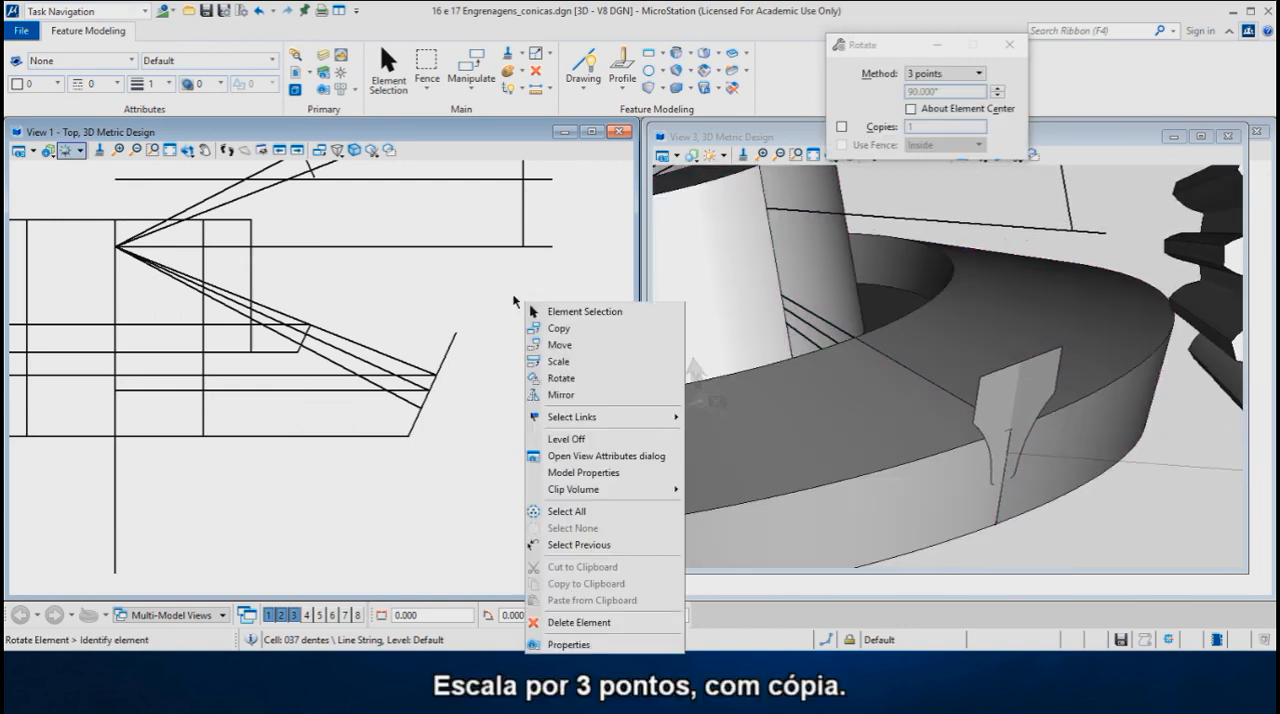
{"action": "left_click", "coordinate": [562, 366]}
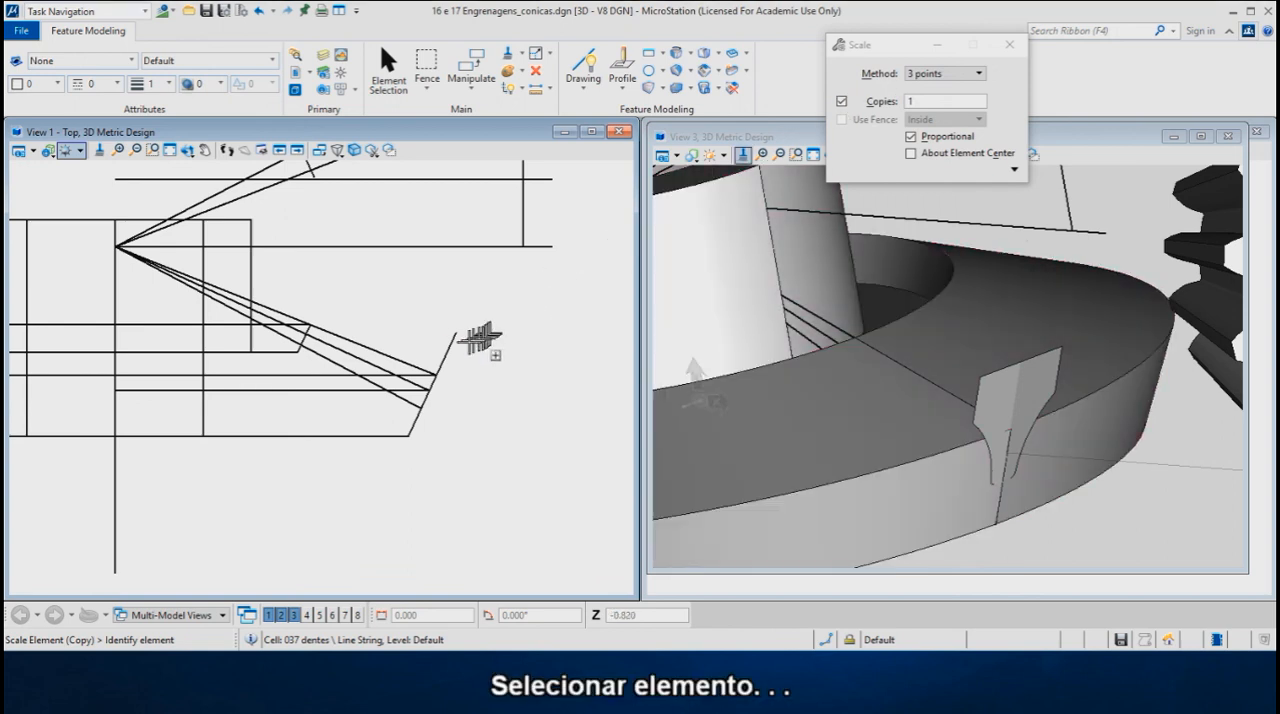
{"action": "left_click", "coordinate": [450, 342]}
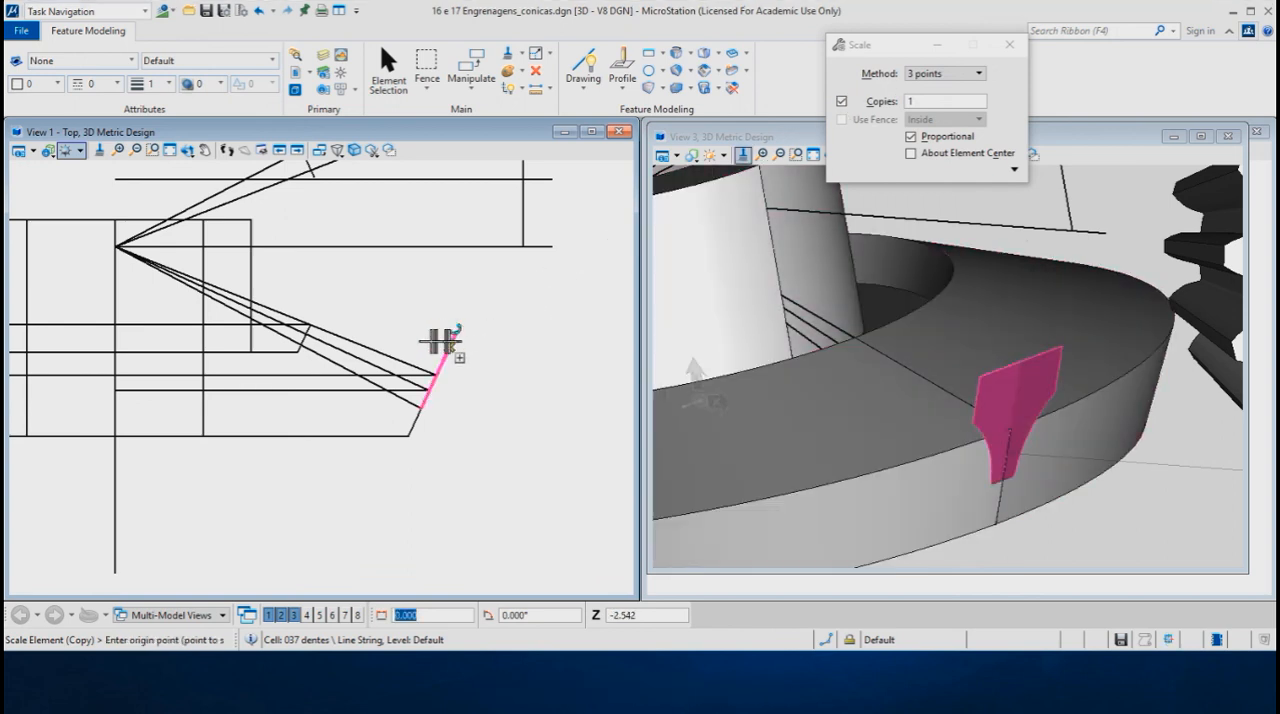
{"action": "left_click", "coordinate": [116, 247]}
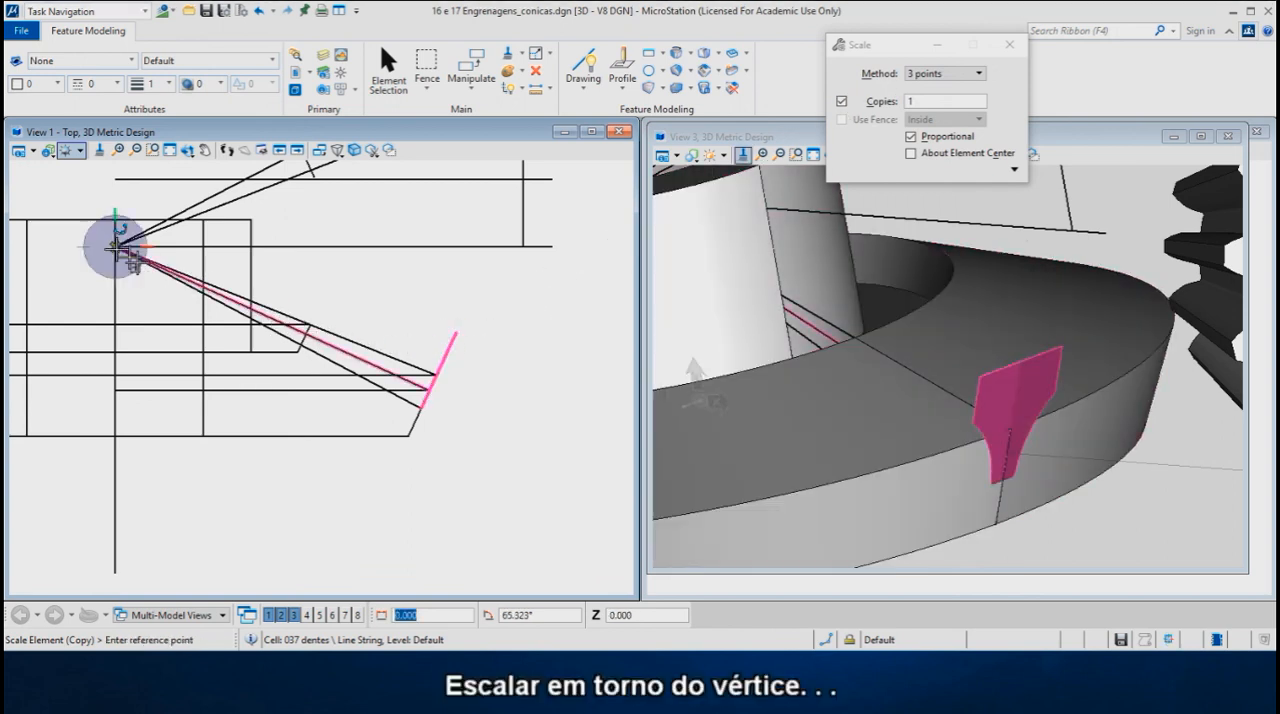
{"action": "left_click", "coordinate": [425, 388]}
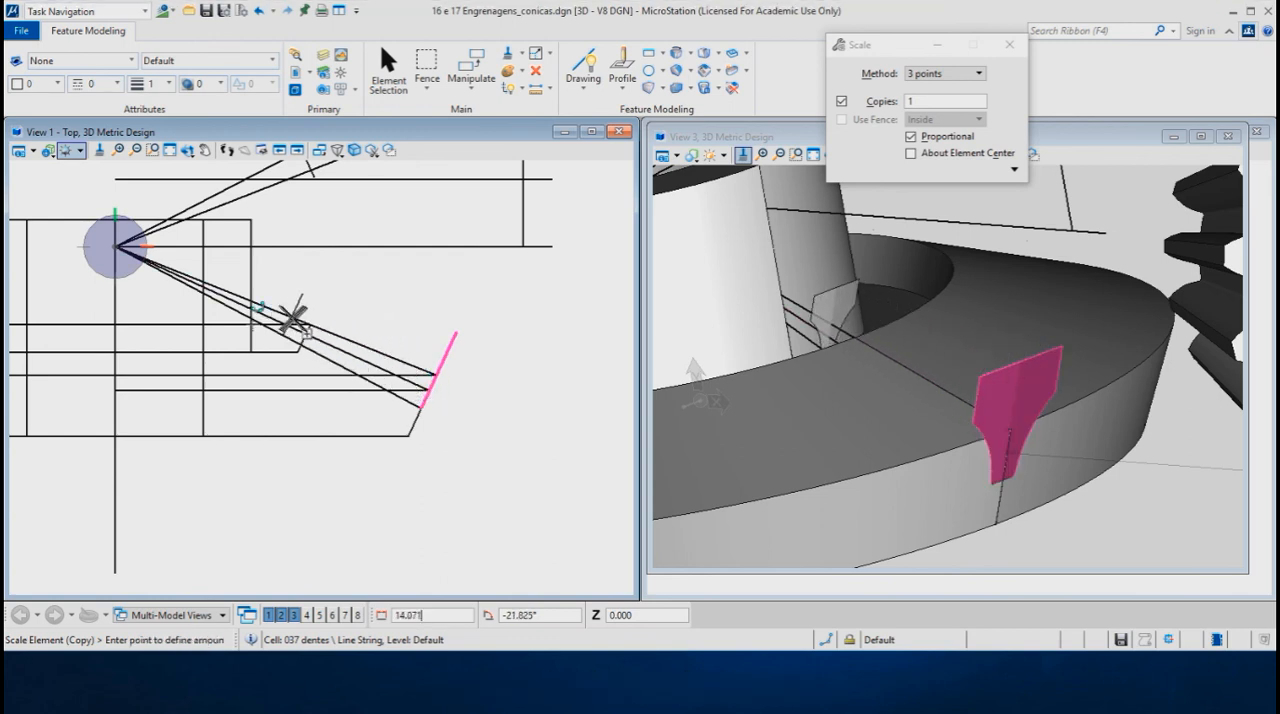
{"action": "left_click", "coordinate": [292, 322]}
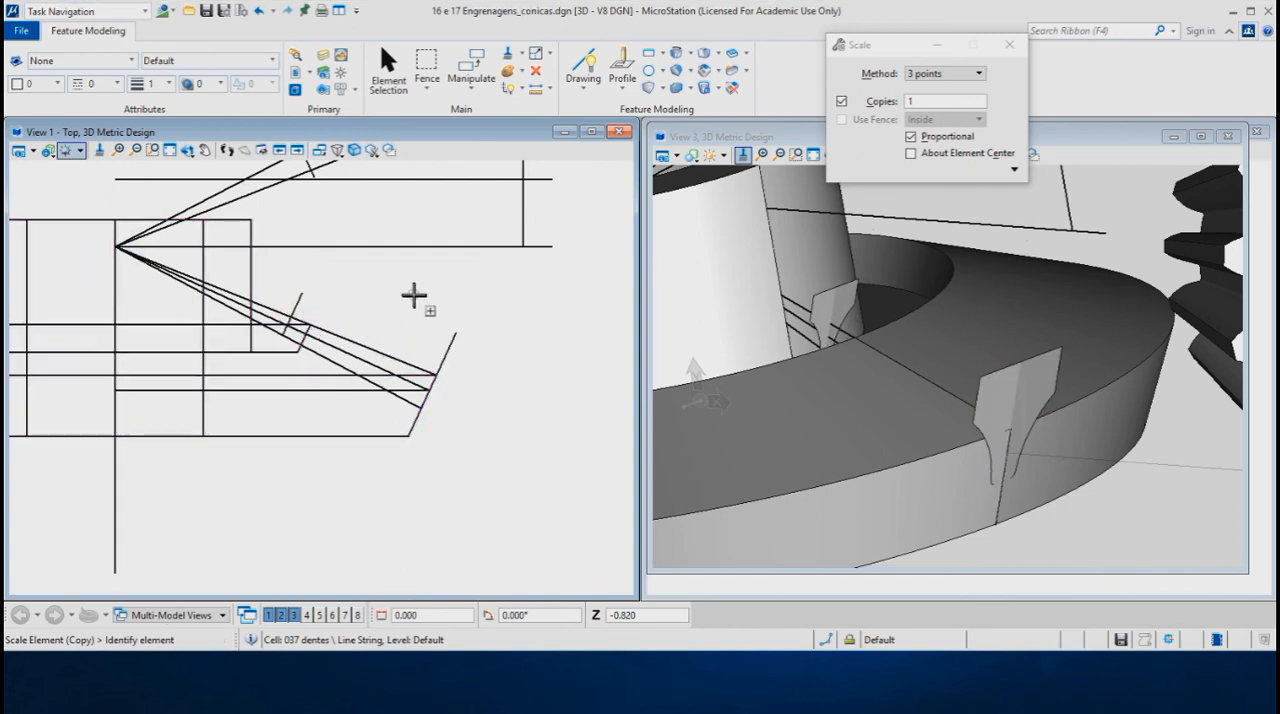
- Build a Skin Solid Feature between the large and small tooth profiles, picking them at matching corners
{"action": "left_click", "coordinate": [692, 54]}
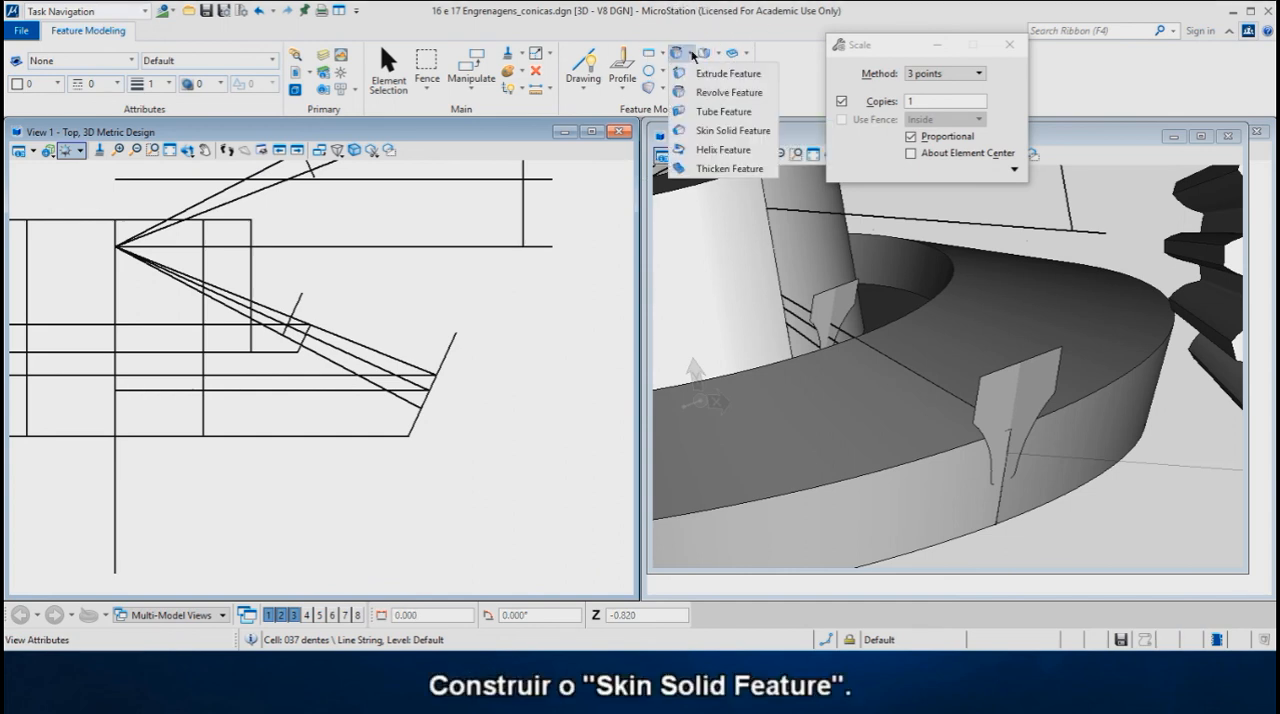
{"action": "left_click", "coordinate": [700, 133]}
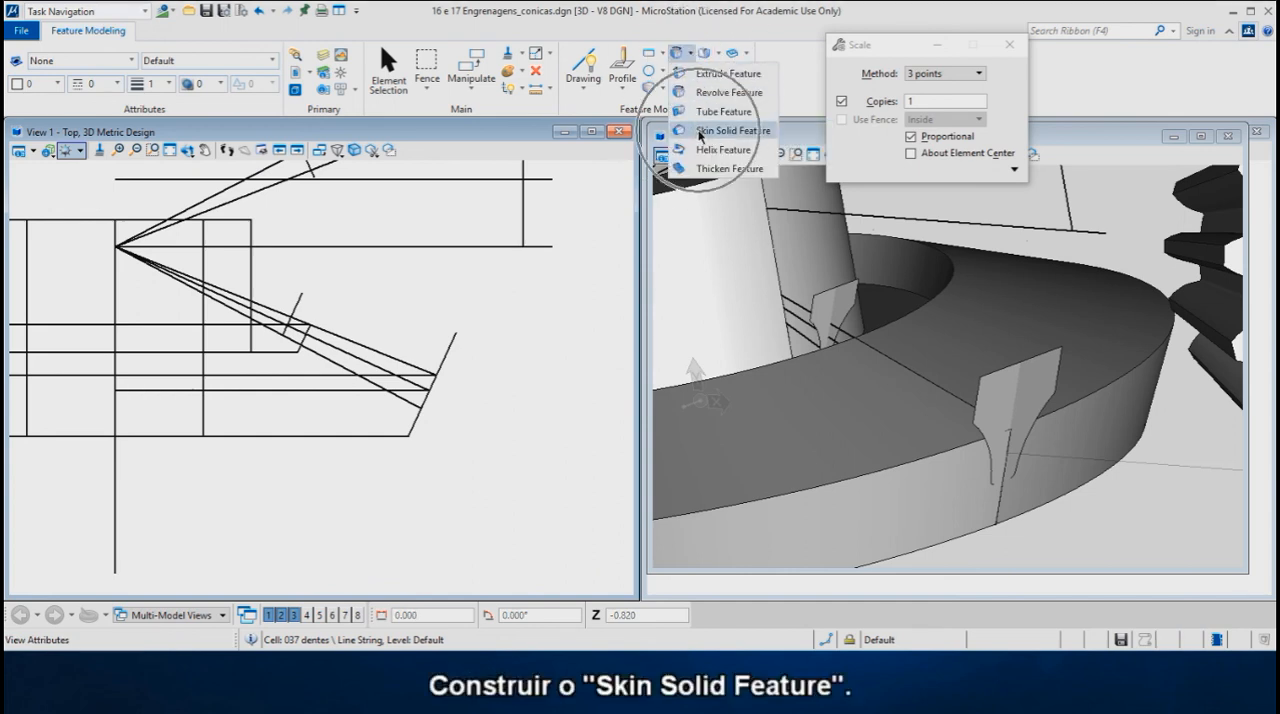
{"action": "left_click", "coordinate": [700, 133]}
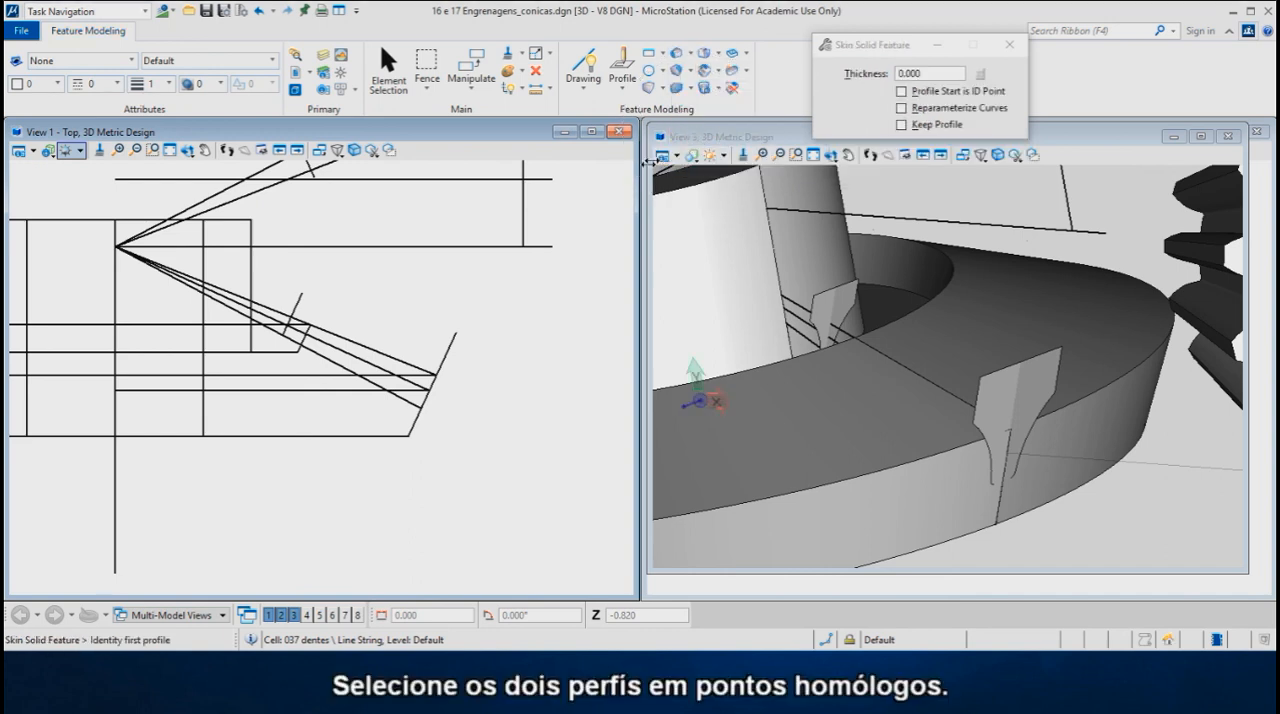
{"action": "left_click", "coordinate": [972, 367]}
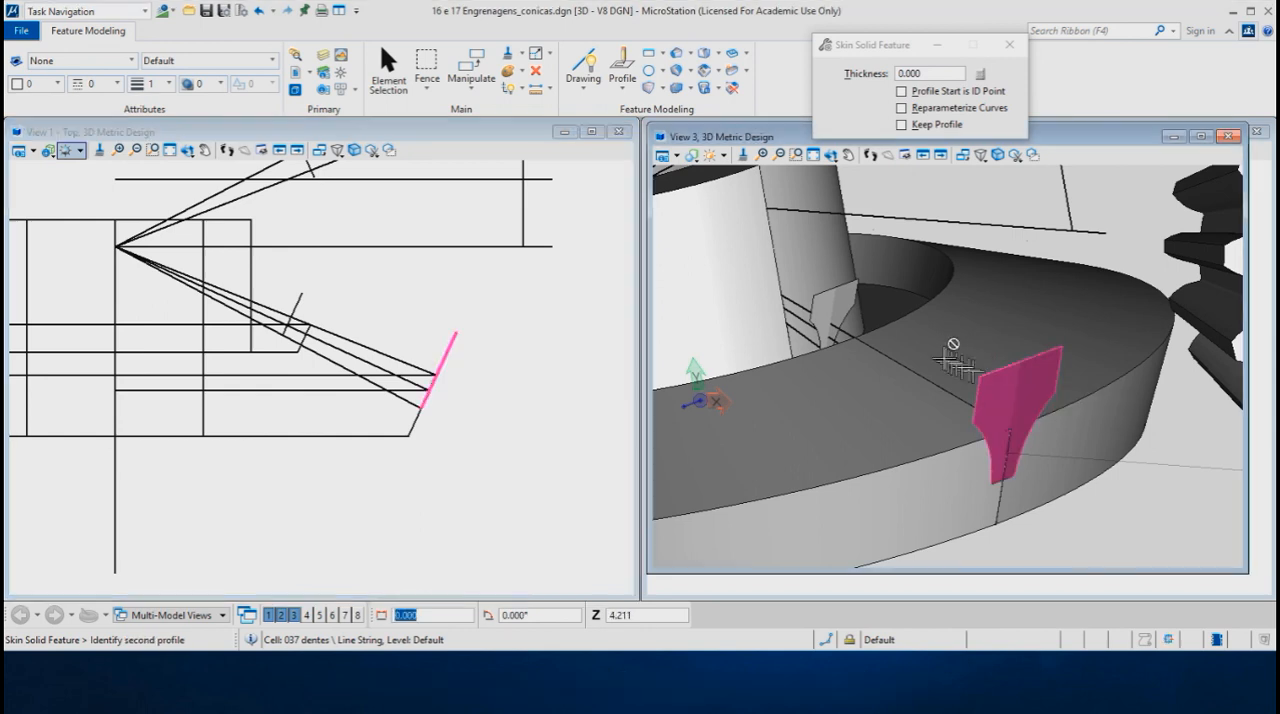
{"action": "left_click", "coordinate": [818, 298]}
{"action": "left_click", "coordinate": [862, 294]}
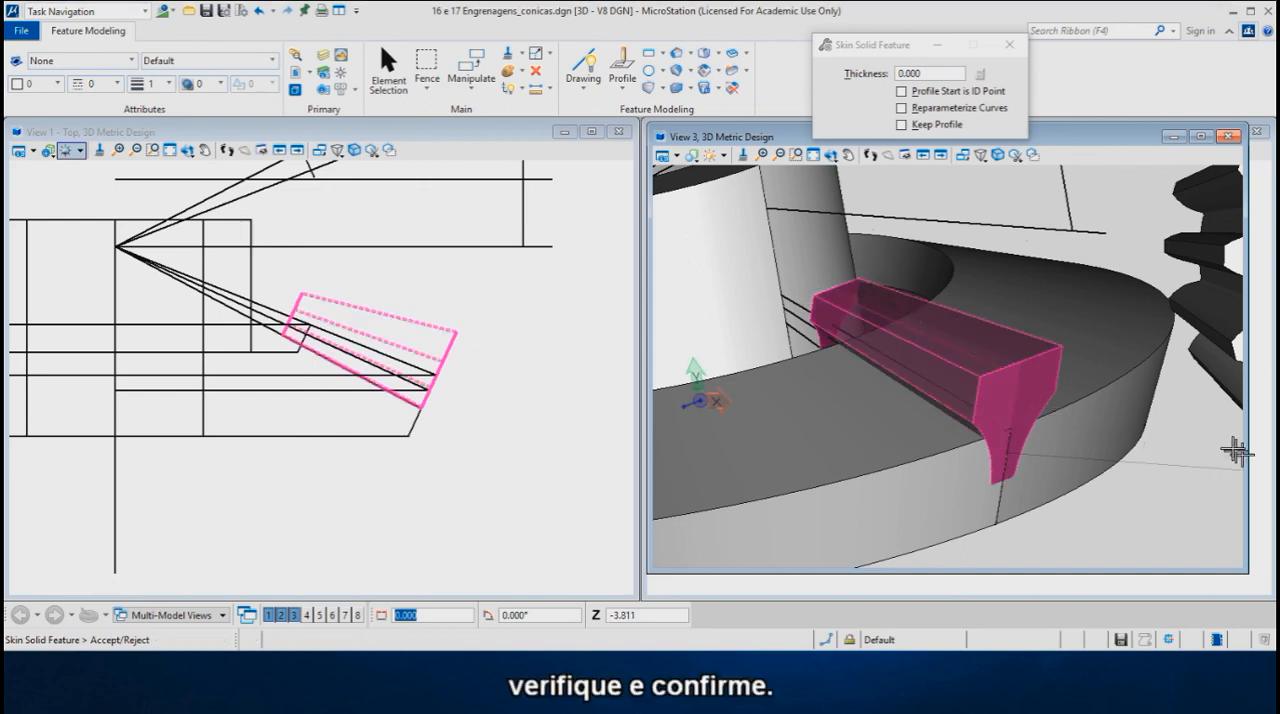
{"action": "left_click", "coordinate": [1200, 430]}
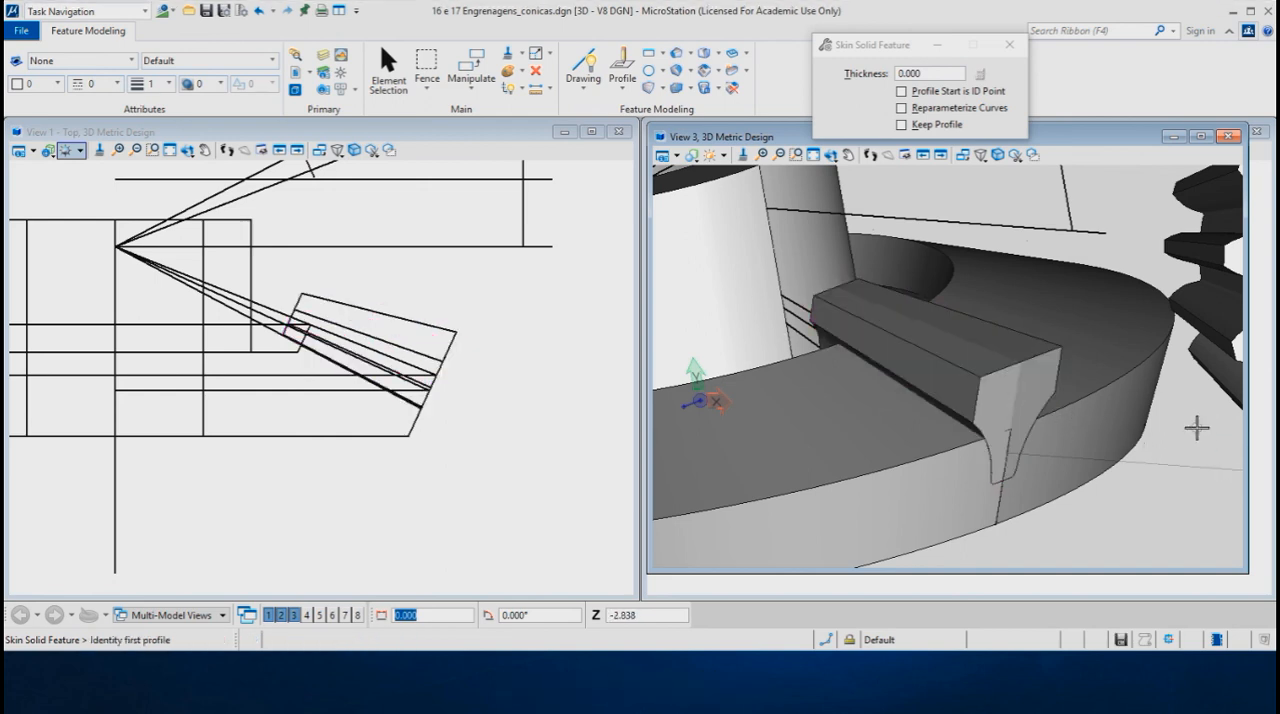
- Subtract the skinned tooth solid from the gear's cone body with Difference Feature, keeping no originals
{"action": "left_click", "coordinate": [691, 90]}
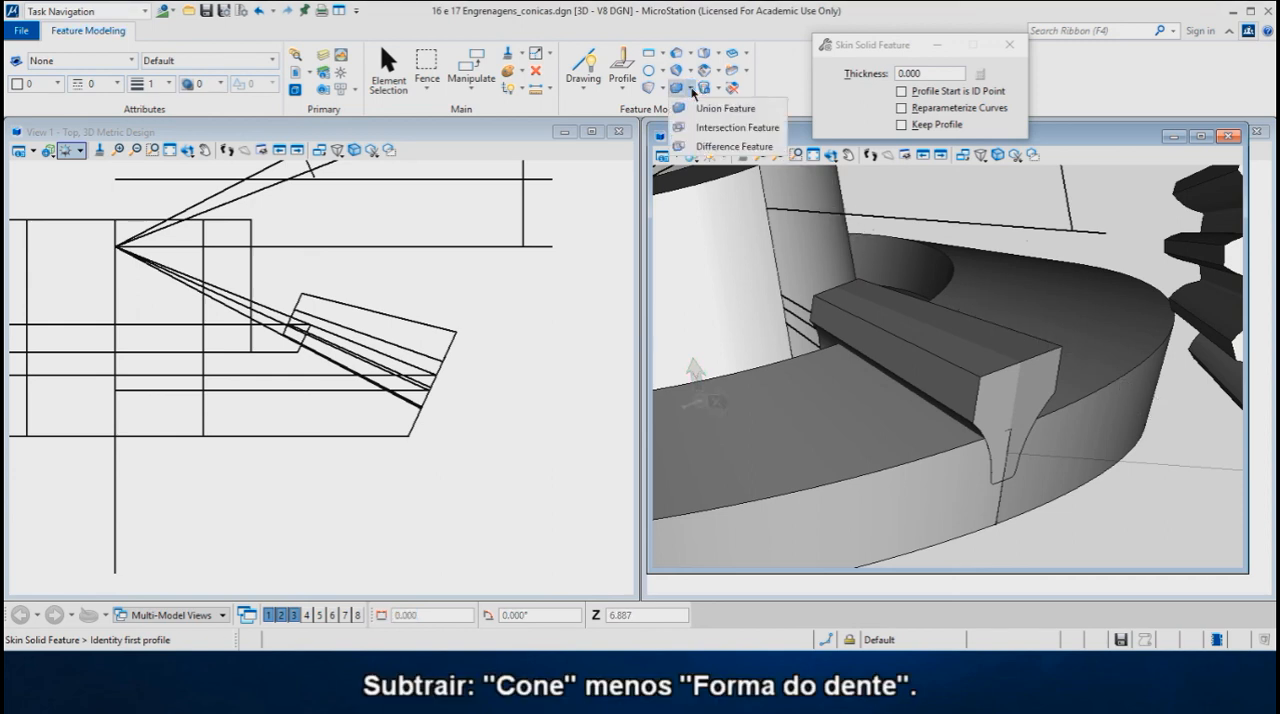
{"action": "left_click", "coordinate": [710, 148]}
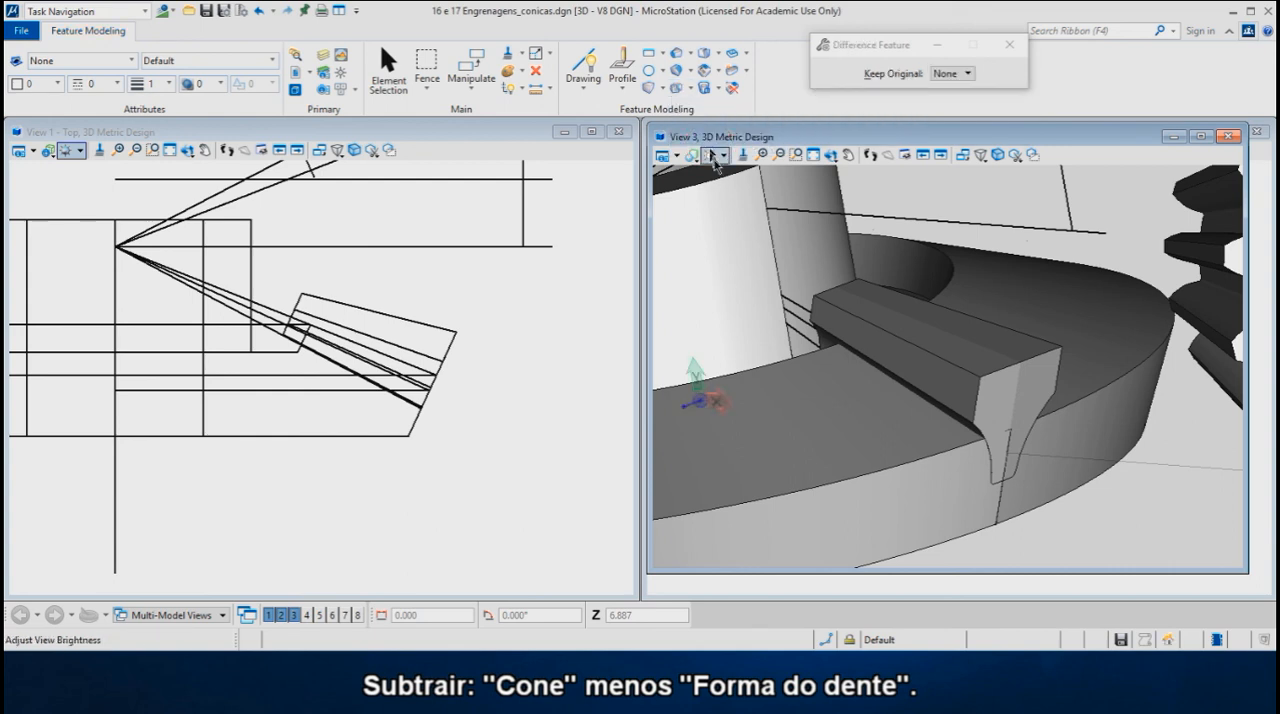
{"action": "left_click", "coordinate": [859, 480]}
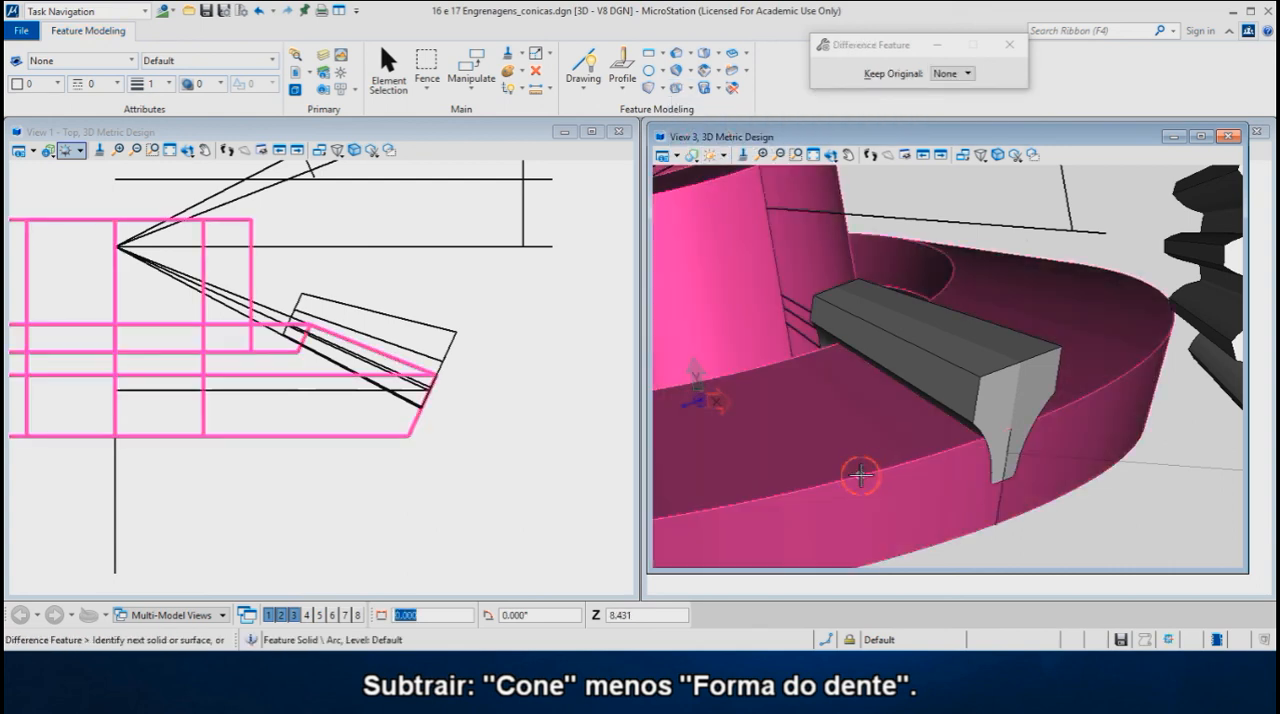
{"action": "left_click", "coordinate": [977, 392]}
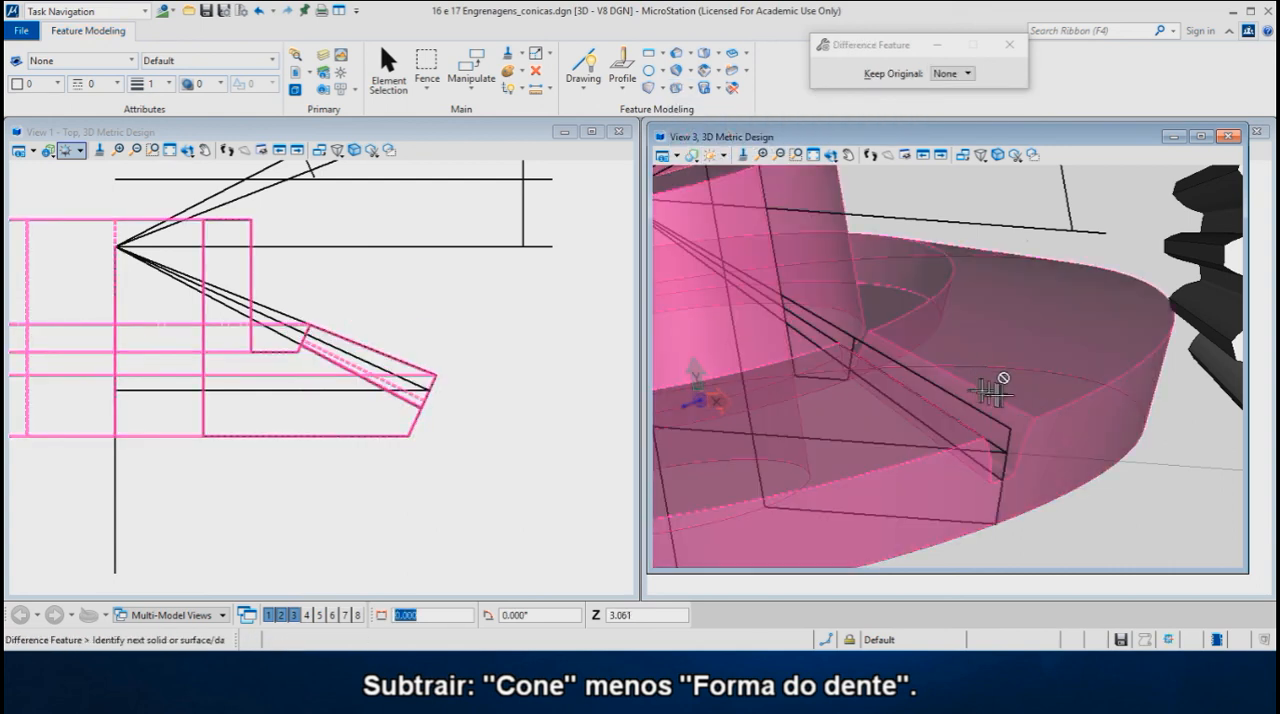
{"action": "left_click", "coordinate": [1014, 368]}
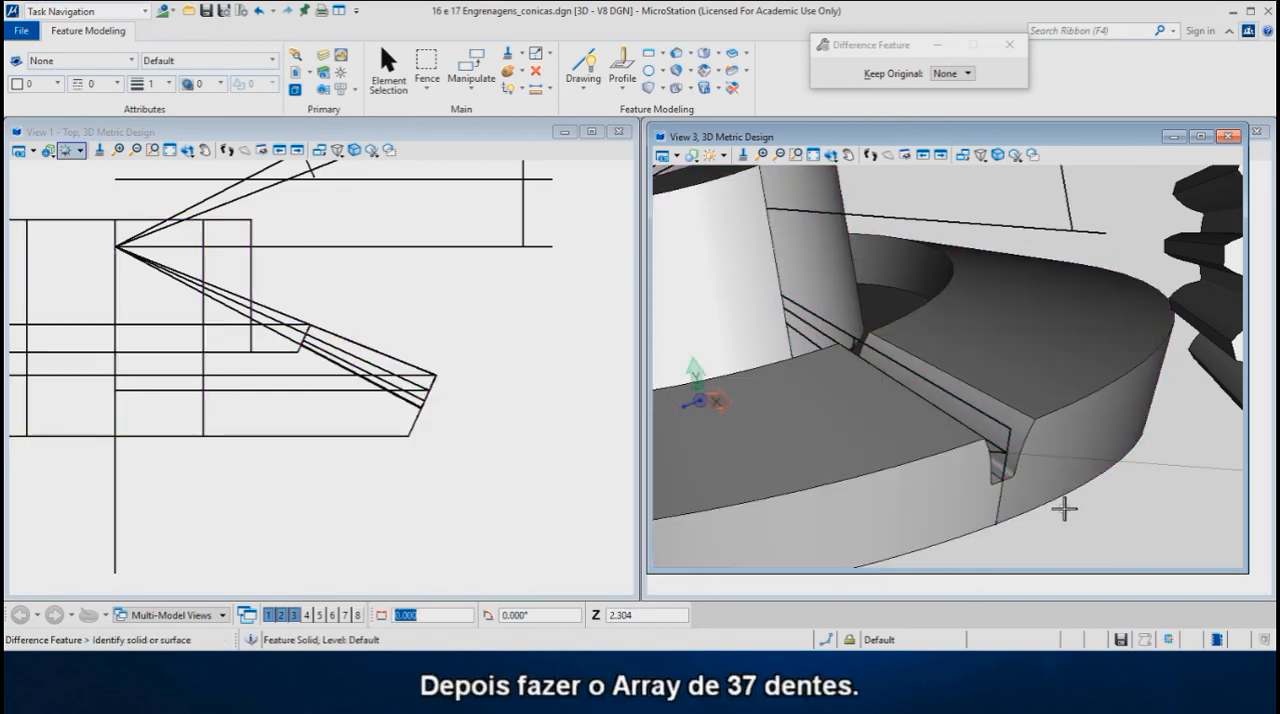
- Set View 1 to the Illustration display style and rotate it to the Back view of gear 17
{"action": "scroll", "coordinate": [1046, 517], "scroll_direction": "down", "scroll_amount": 4}
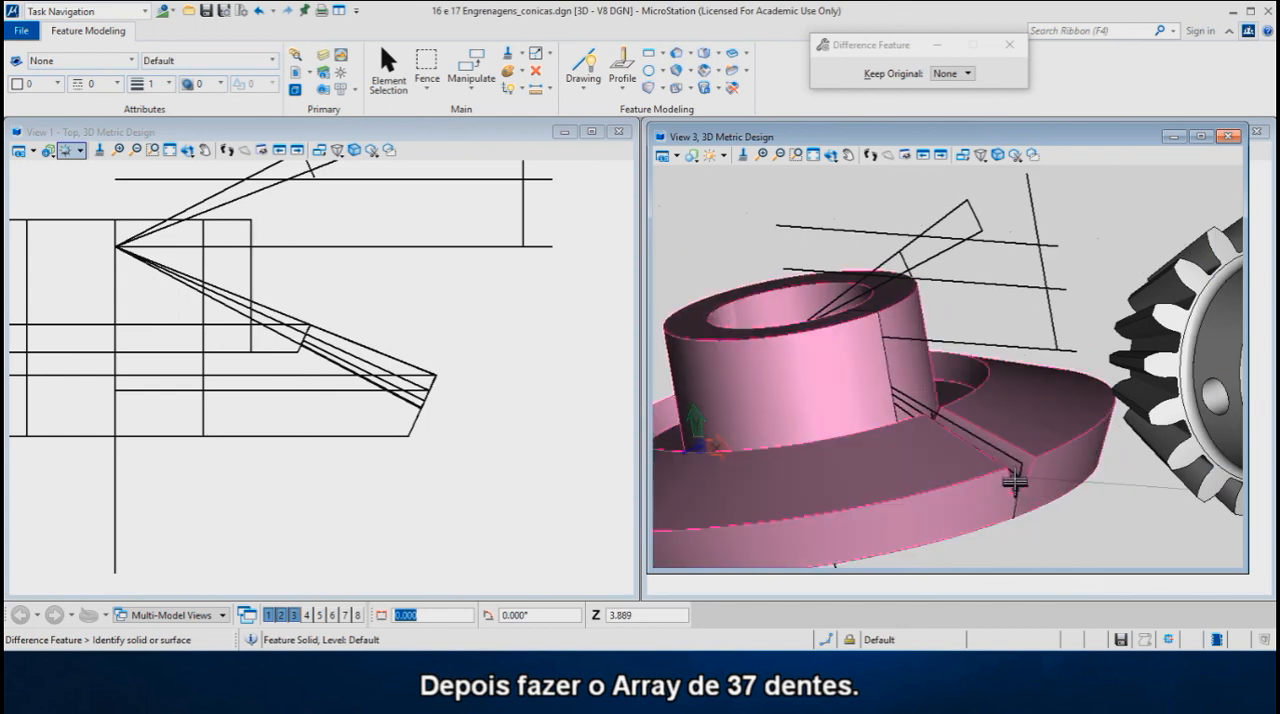
{"action": "scroll", "coordinate": [1008, 462], "scroll_direction": "down", "scroll_amount": 1}
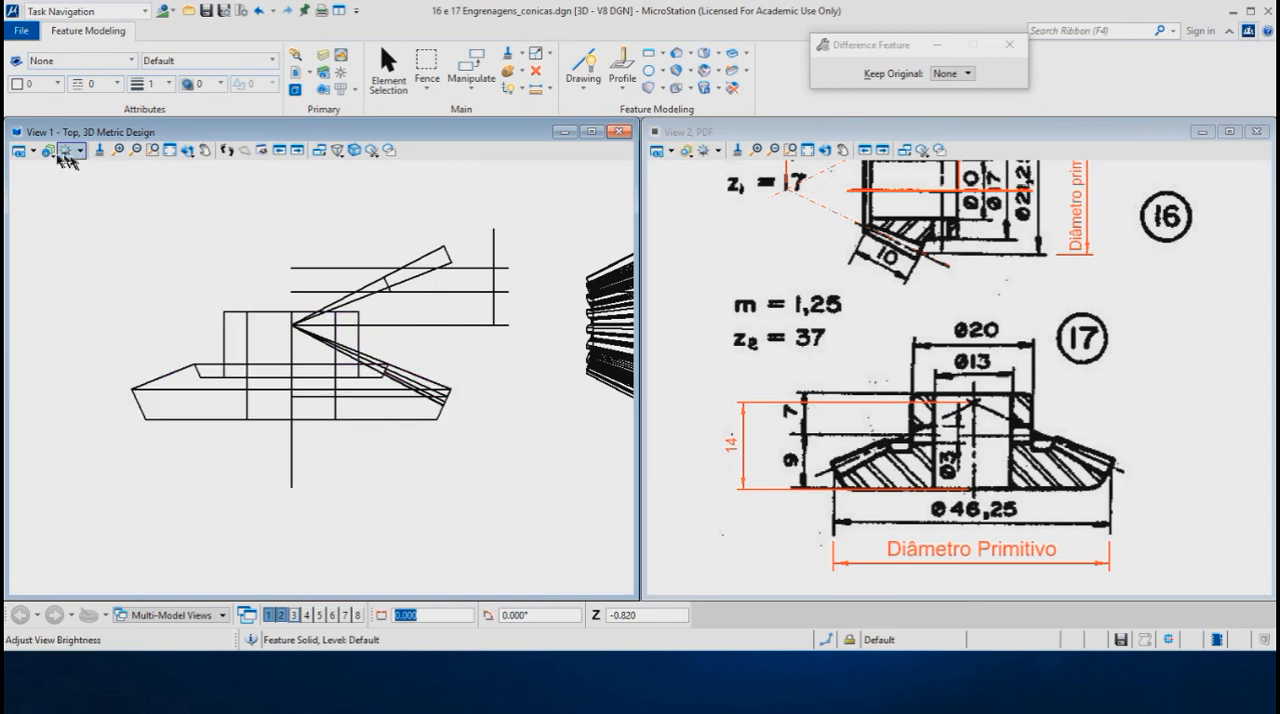
{"action": "left_click", "coordinate": [55, 157]}
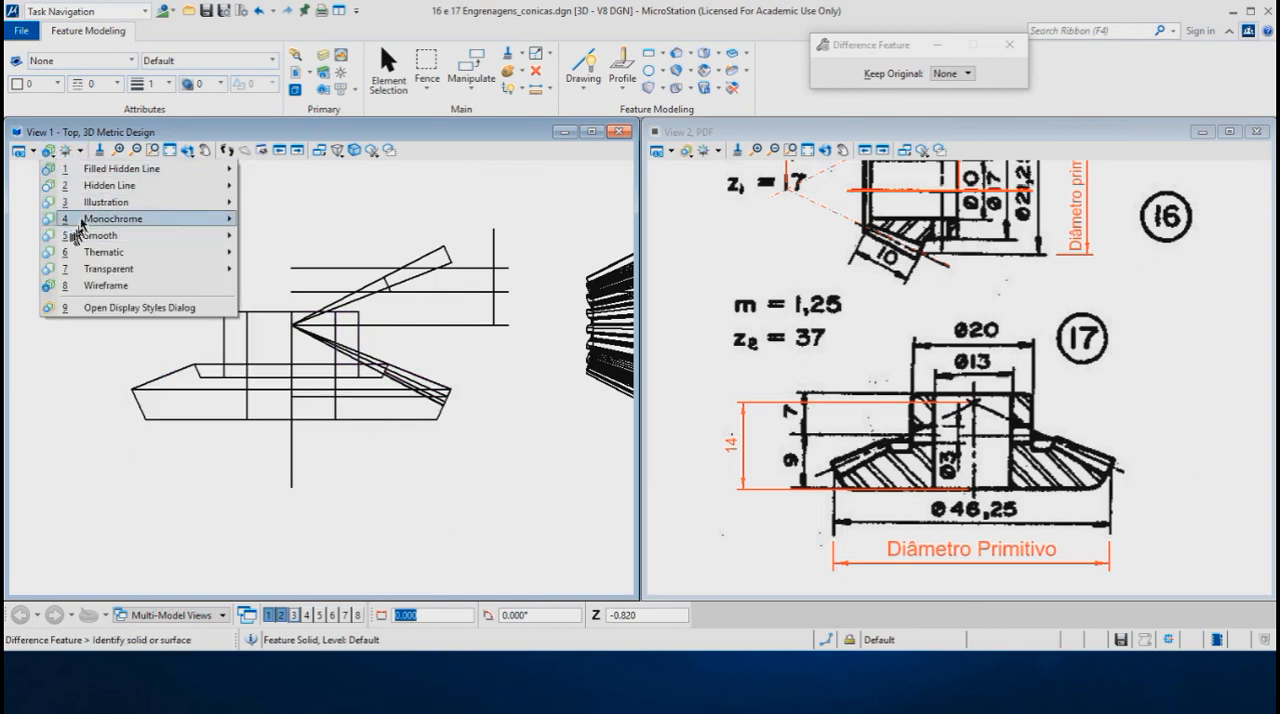
{"action": "mouse_move", "coordinate": [82, 206]}
{"action": "left_click", "coordinate": [265, 203]}
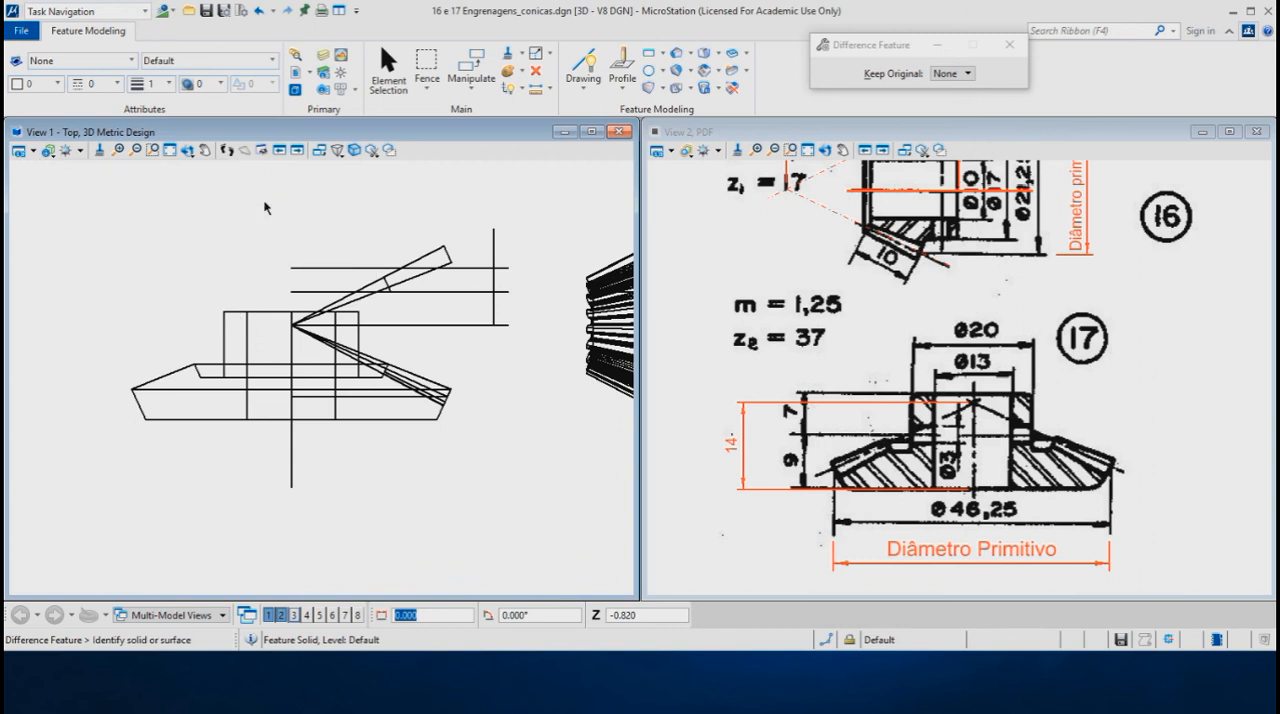
{"action": "right_click", "coordinate": [368, 237]}
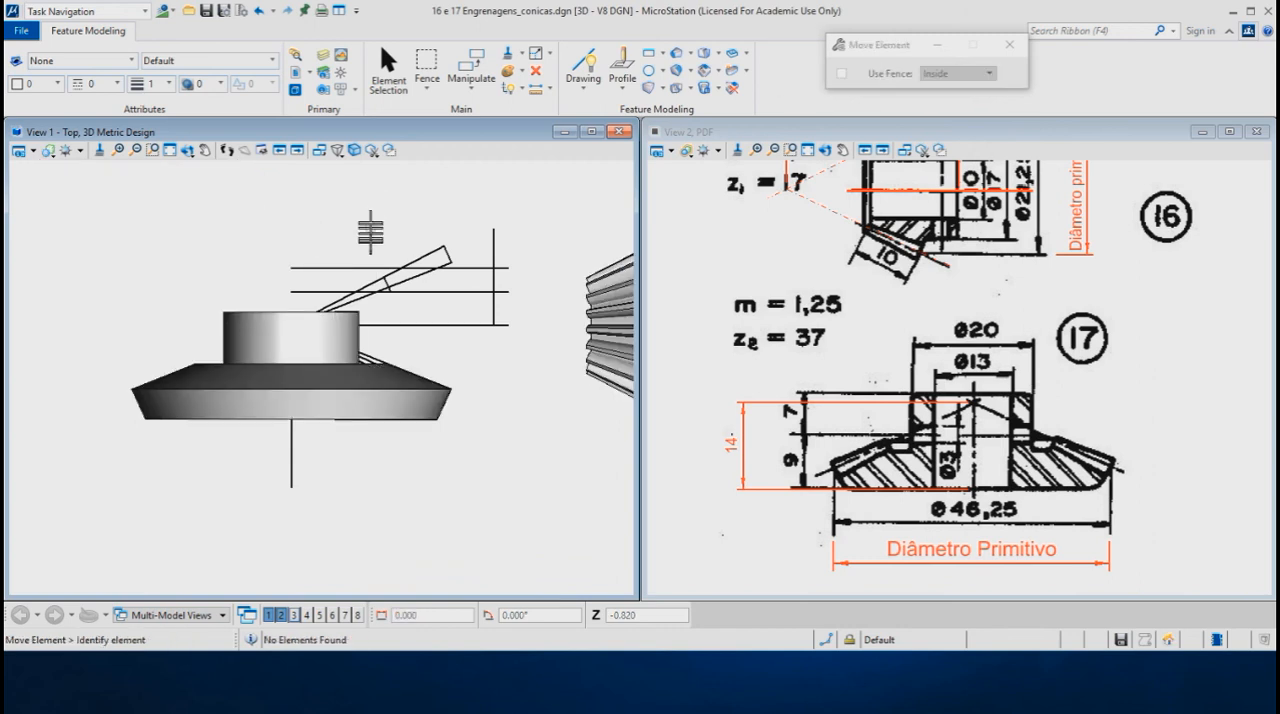
{"action": "left_click", "coordinate": [188, 152]}
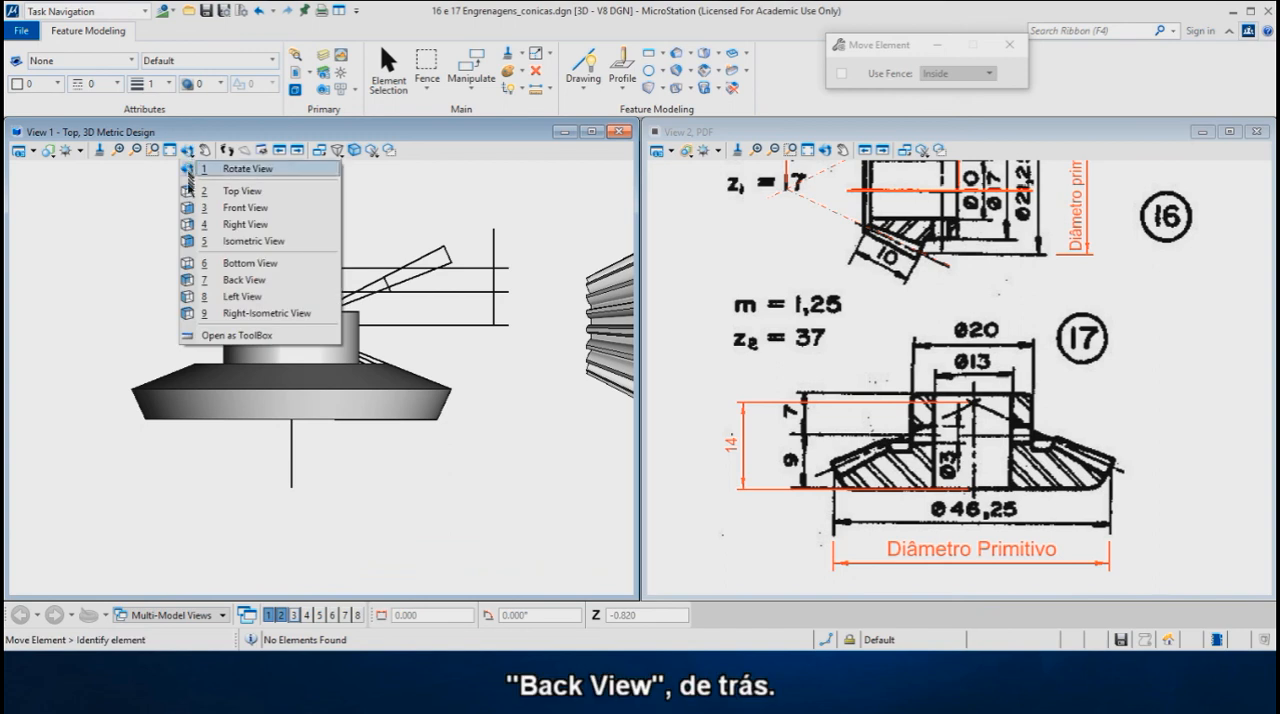
{"action": "left_click", "coordinate": [215, 282]}
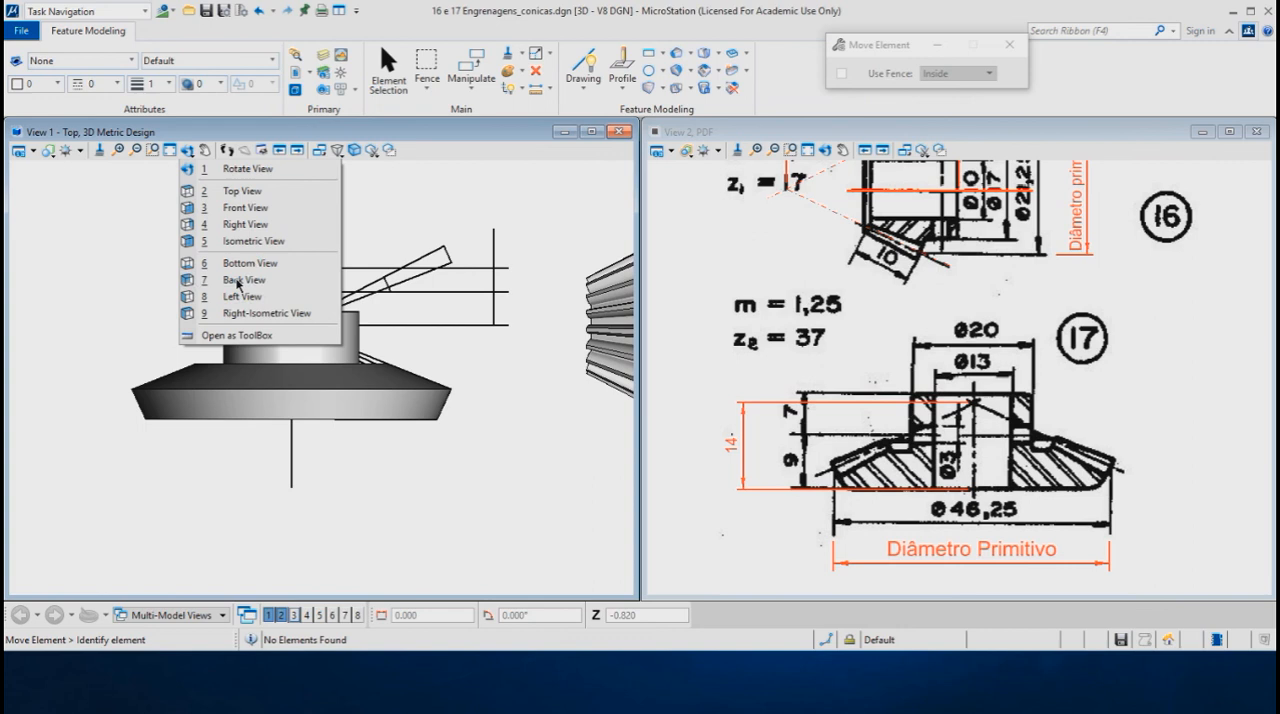
{"action": "scroll", "coordinate": [294, 400], "scroll_direction": "up", "scroll_amount": 2}
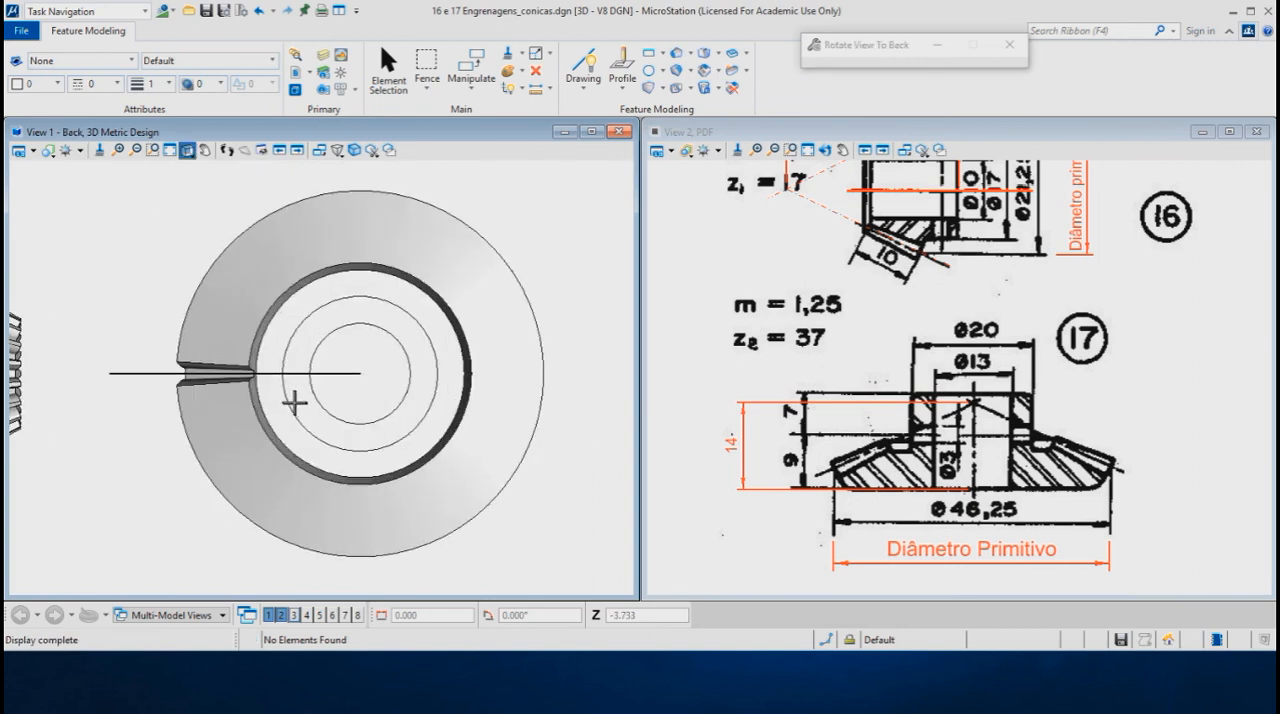
{"action": "scroll", "coordinate": [253, 367], "scroll_direction": "up", "scroll_amount": 1}
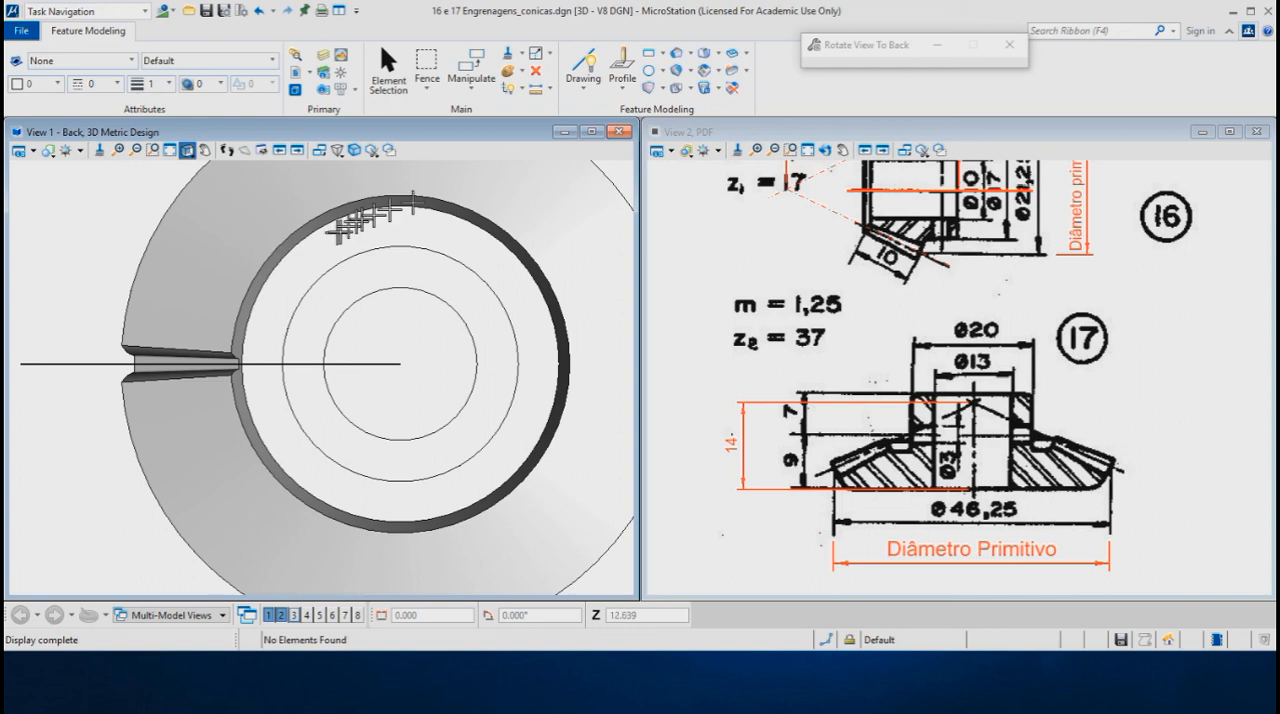
- Create a polar Array Feature of the tooth gap about the gear center, with 37 items and a delta angle of 360/37
{"action": "left_click", "coordinate": [718, 72]}
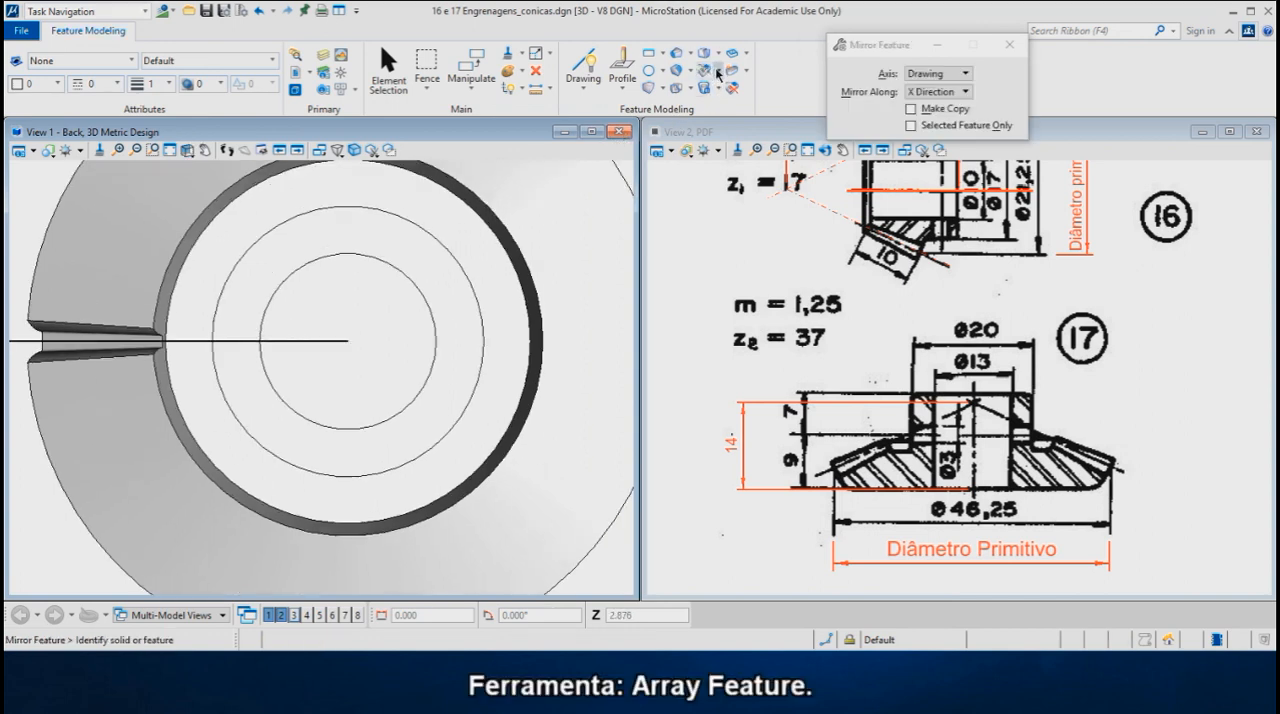
{"action": "left_click", "coordinate": [718, 72]}
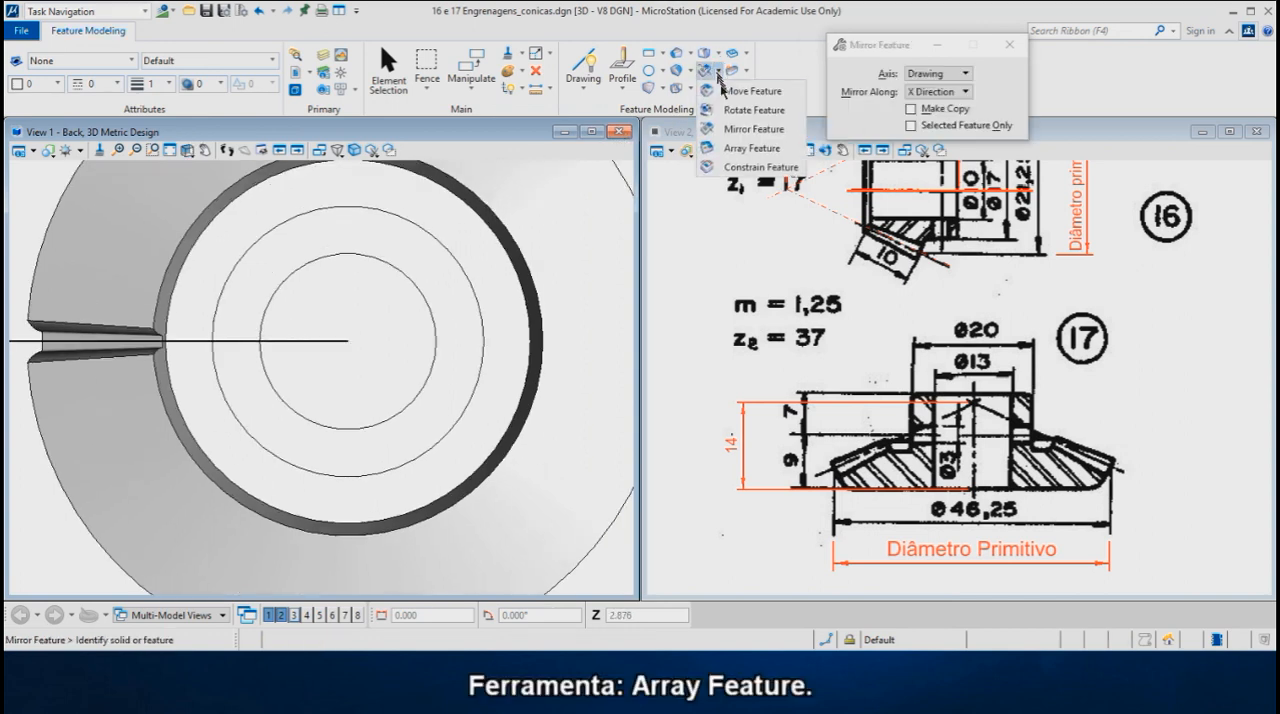
{"action": "left_click", "coordinate": [745, 148]}
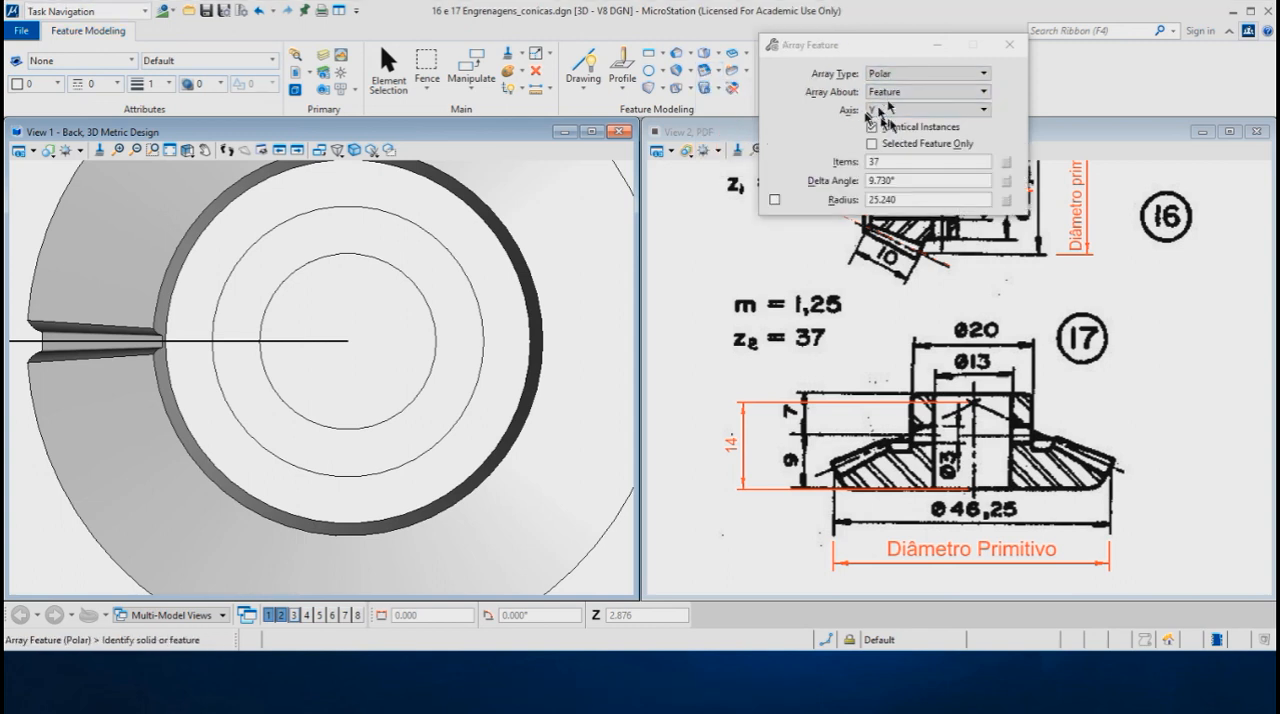
{"action": "left_click", "coordinate": [904, 180]}
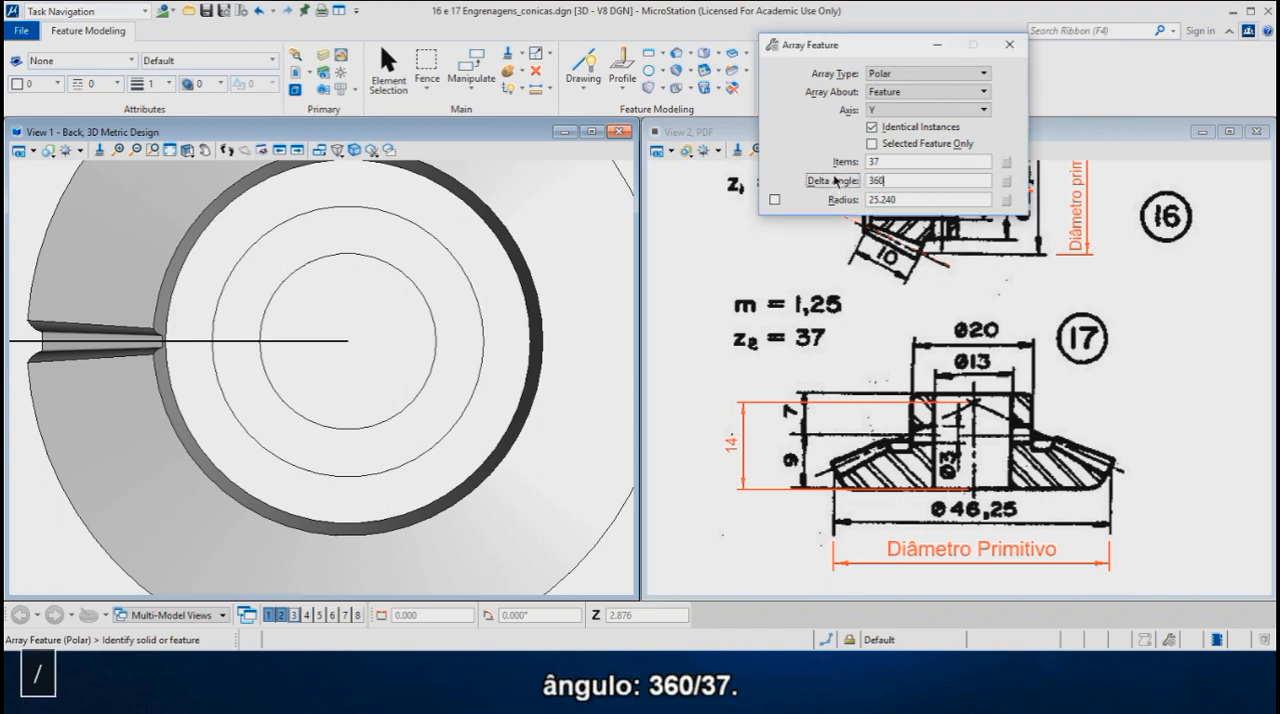
{"action": "type", "text": "360/37"}
{"action": "key", "text": "Return"}
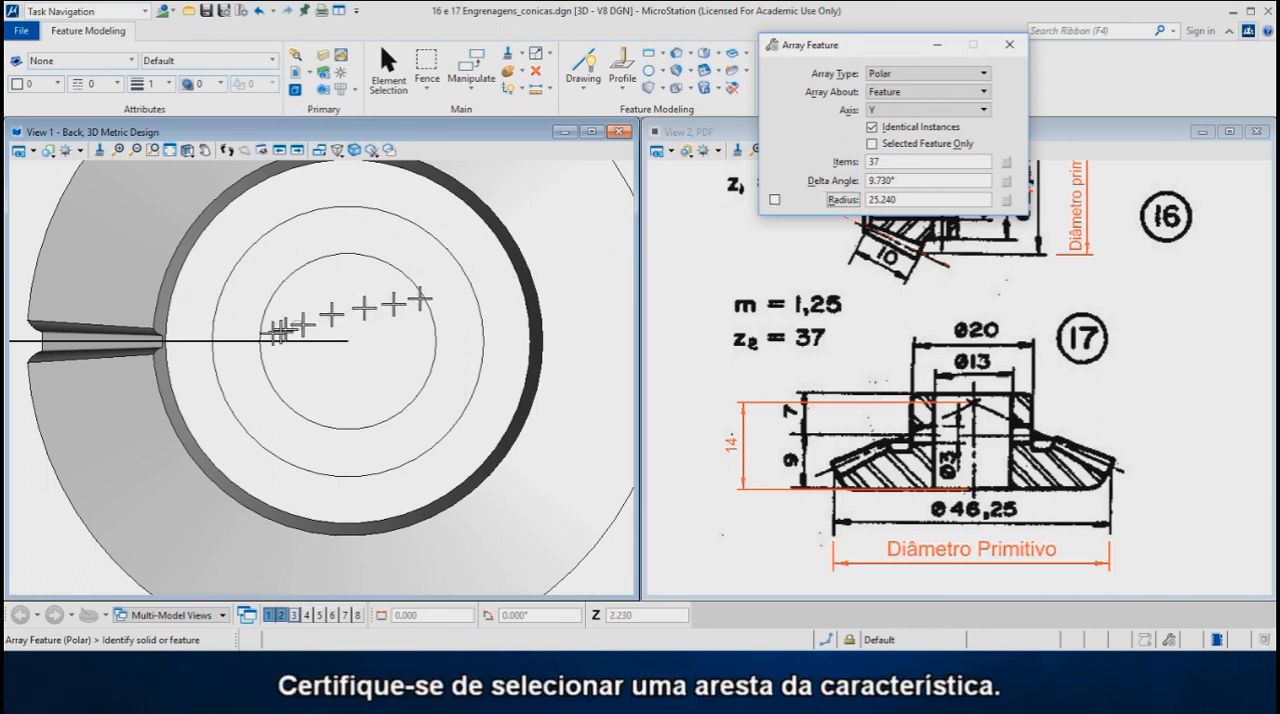
{"action": "scroll", "coordinate": [150, 342], "scroll_direction": "up", "scroll_amount": 3}
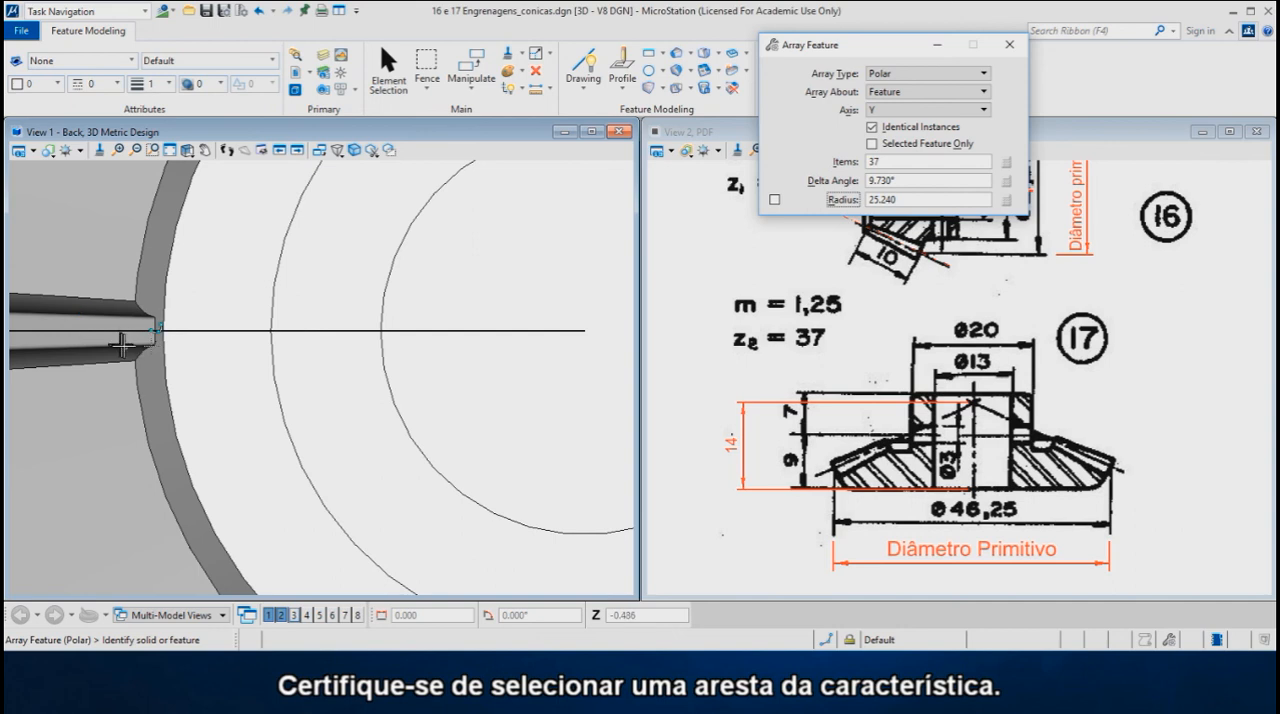
{"action": "left_click", "coordinate": [150, 340]}
{"action": "scroll", "coordinate": [165, 335], "scroll_direction": "down", "scroll_amount": 3}
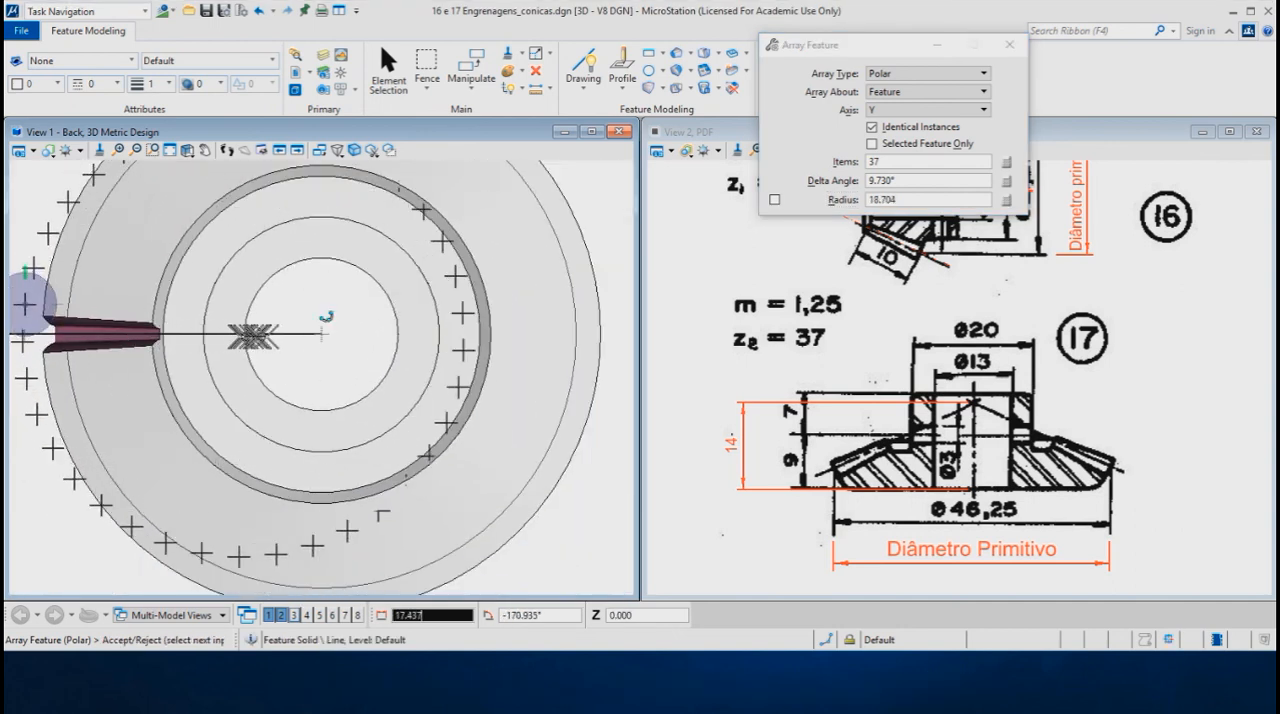
{"action": "left_click", "coordinate": [318, 334]}
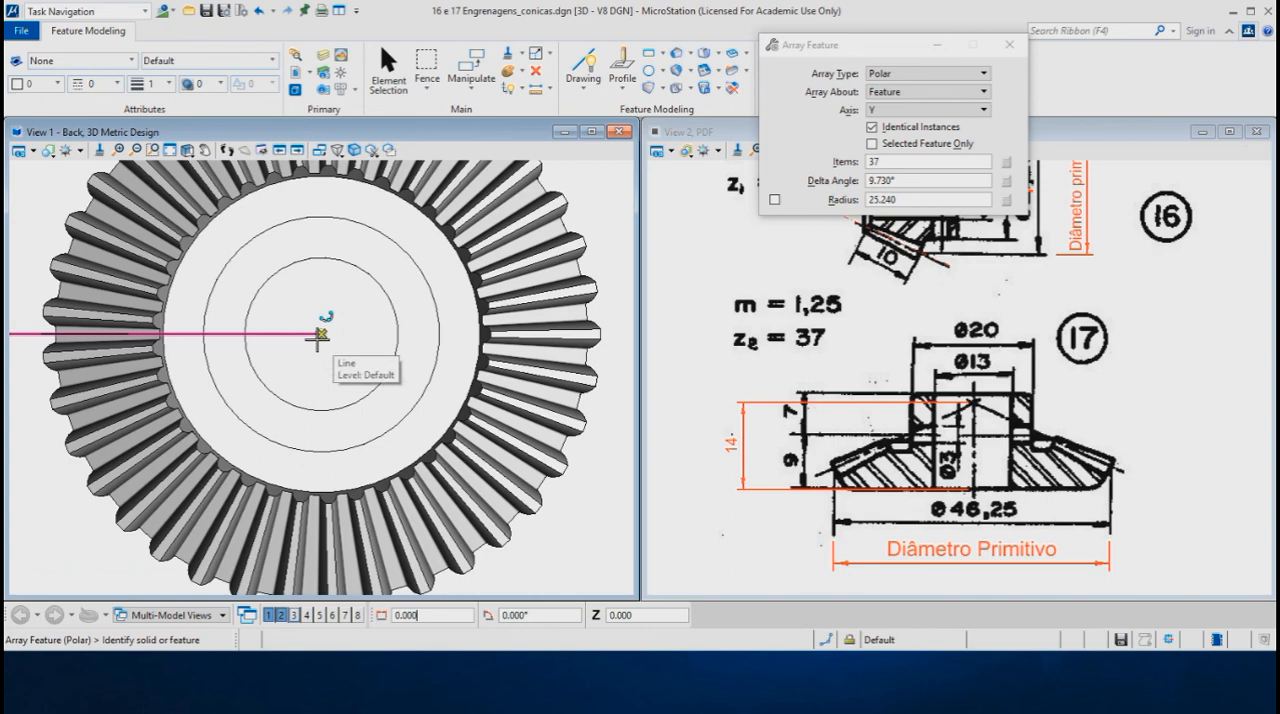
- In the Top view, add a simple through hole of 3 mm diameter on the hub's centerline, 7 mm below its upper face
{"action": "middle_click_drag", "start_coordinate": [308, 392], "coordinate": [337, 371], "text": "shift"}
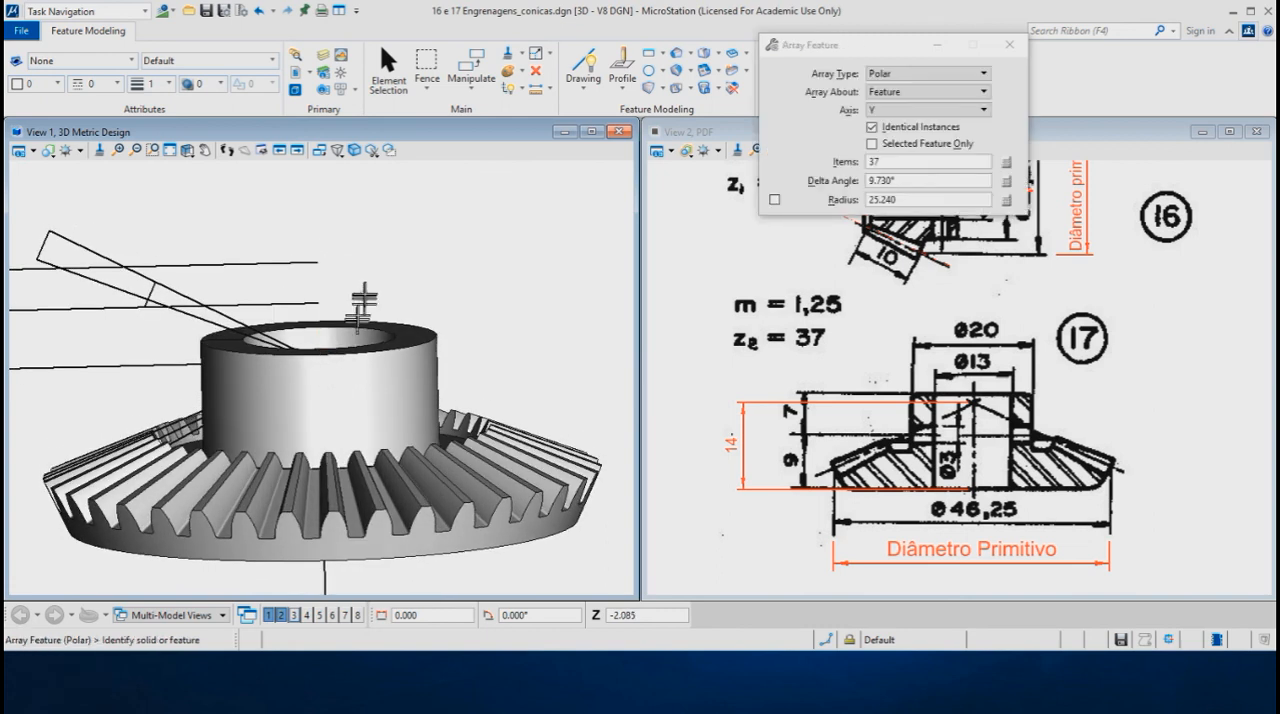
{"action": "right_click", "coordinate": [369, 258], "text": "ctrl+shift"}
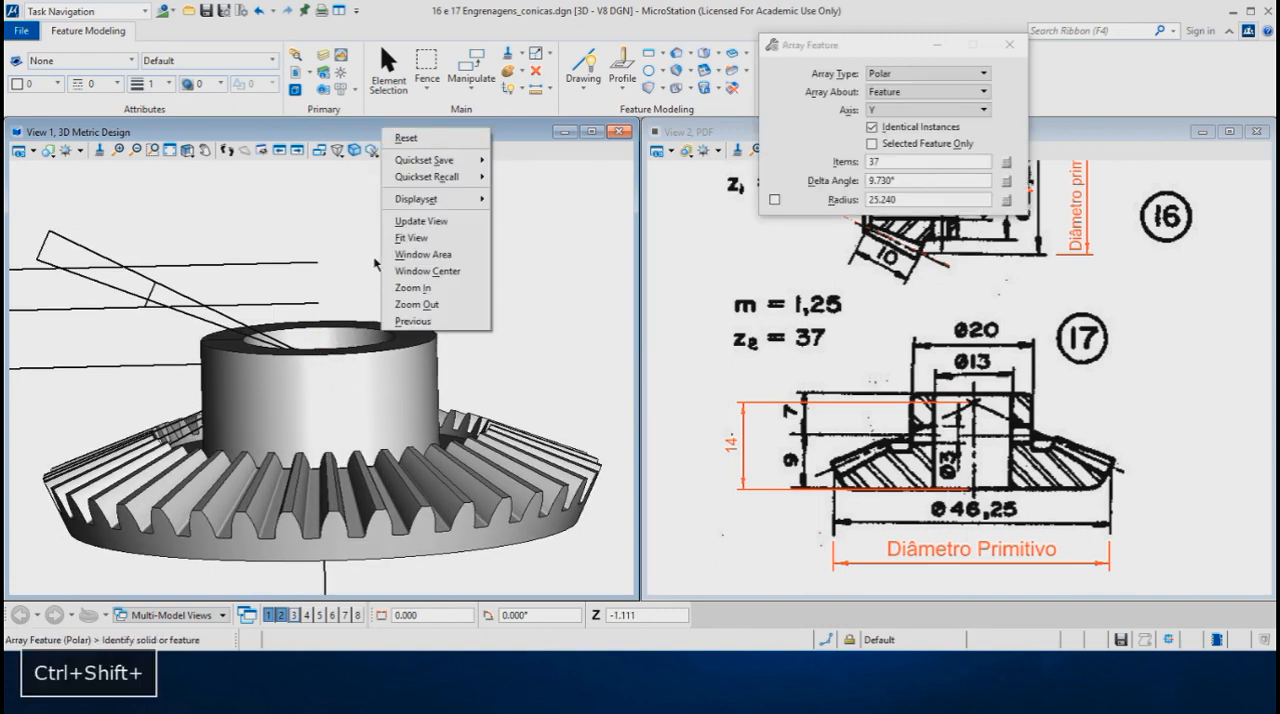
{"action": "left_click", "coordinate": [358, 249]}
{"action": "right_click", "coordinate": [357, 242], "text": "shift"}
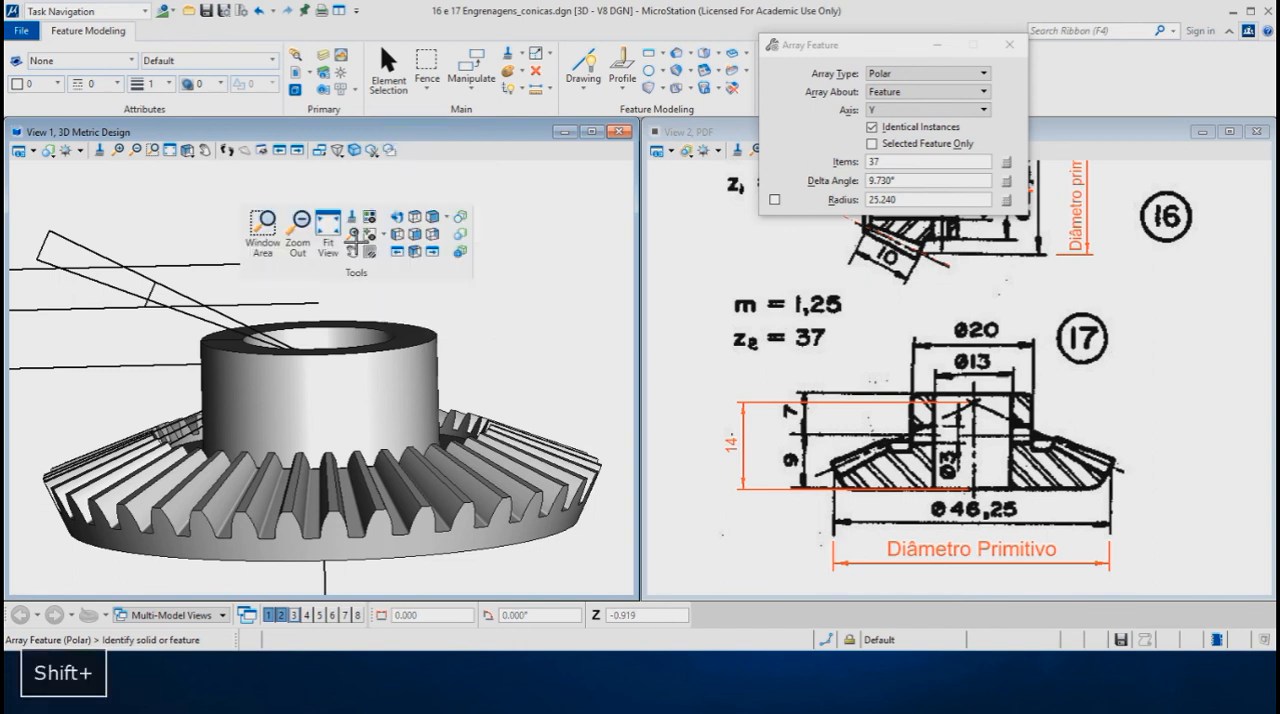
{"action": "left_click", "coordinate": [414, 233]}
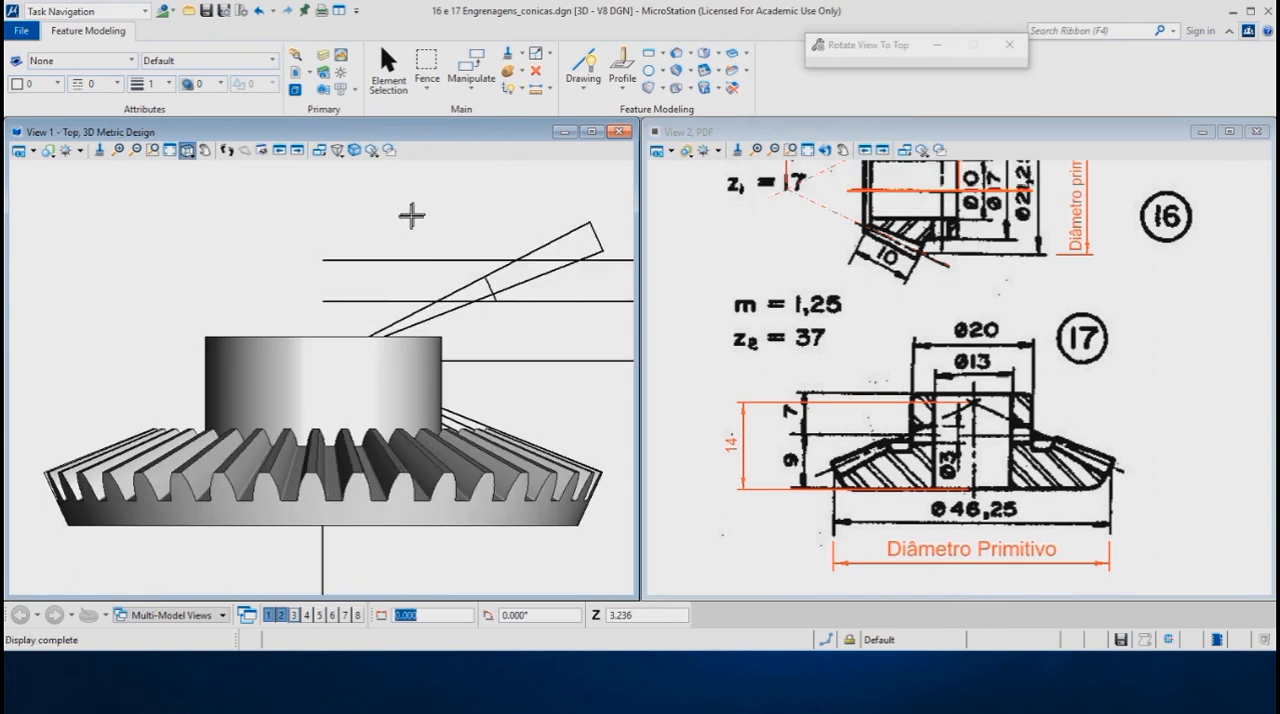
{"action": "left_click", "coordinate": [690, 72]}
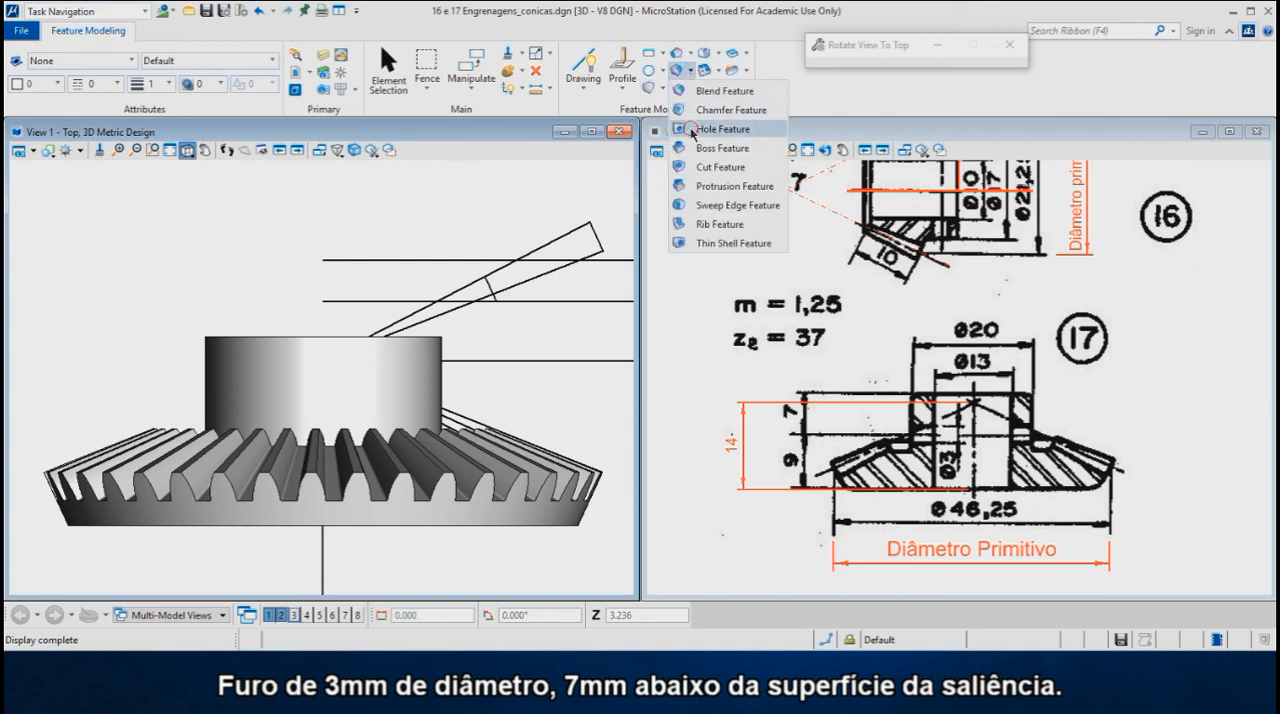
{"action": "left_click", "coordinate": [692, 130]}
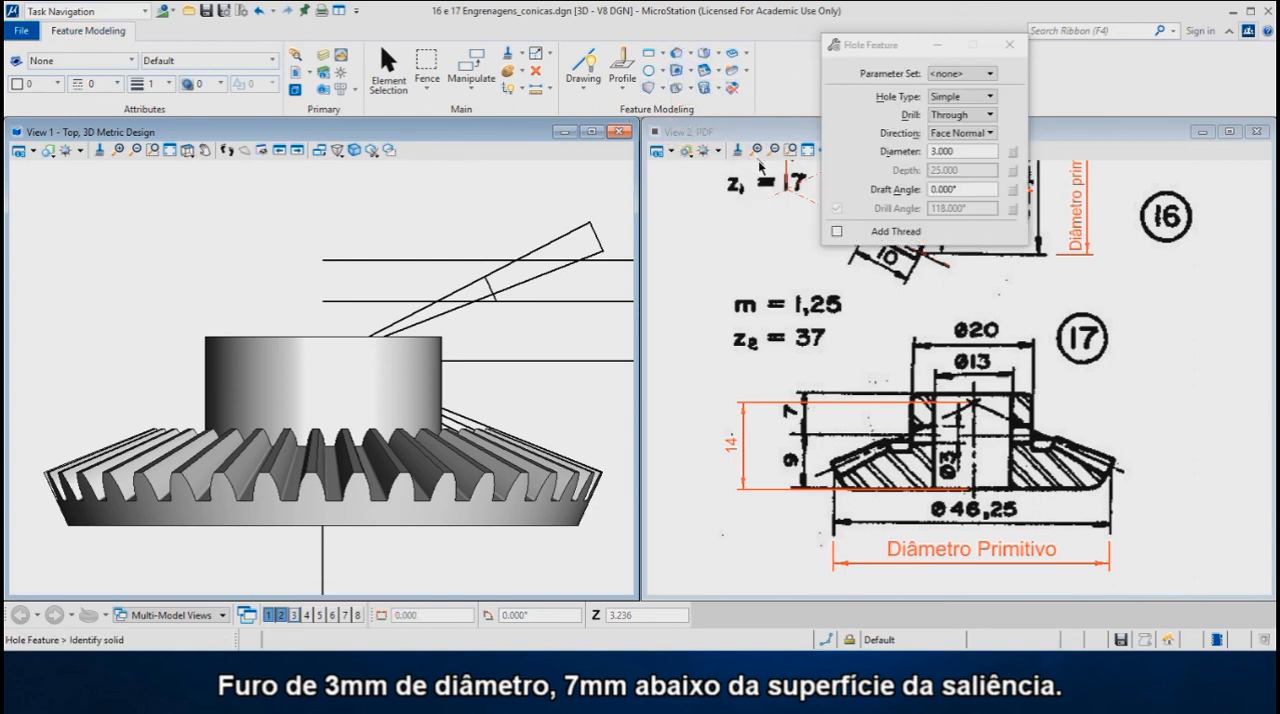
{"action": "left_click_drag", "start_coordinate": [958, 153], "coordinate": [927, 156]}
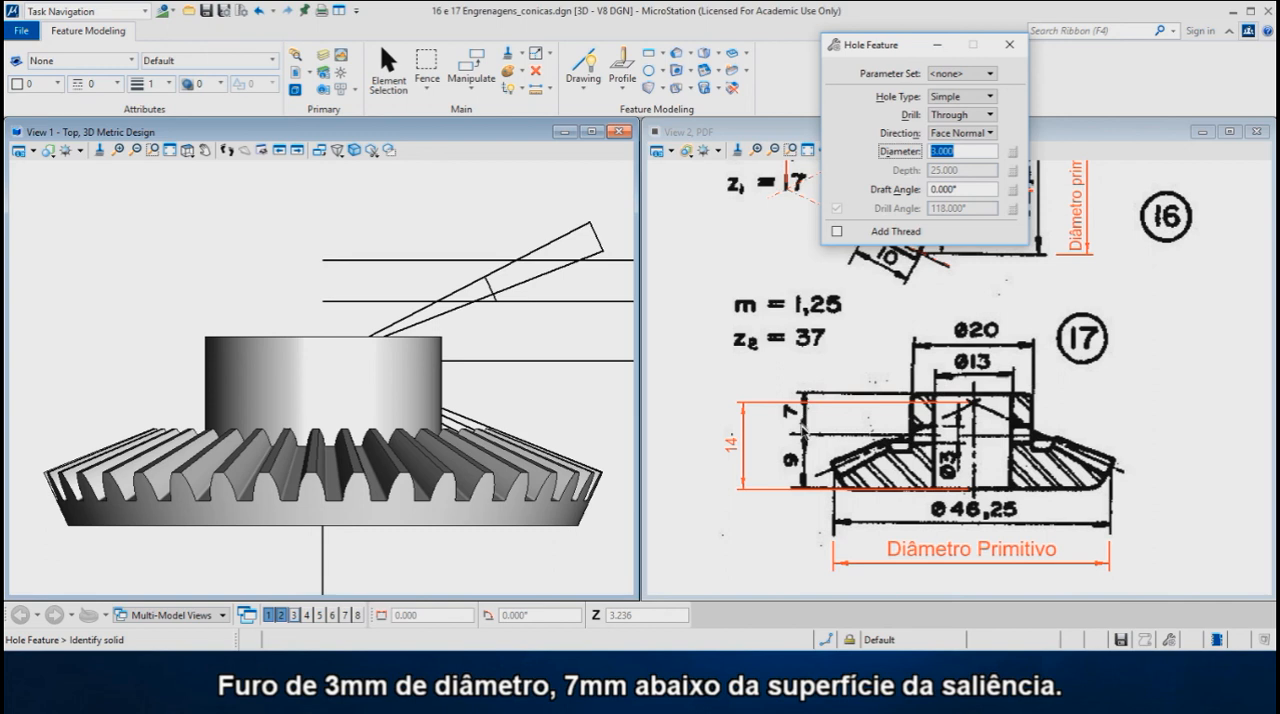
{"action": "left_click", "coordinate": [323, 337]}
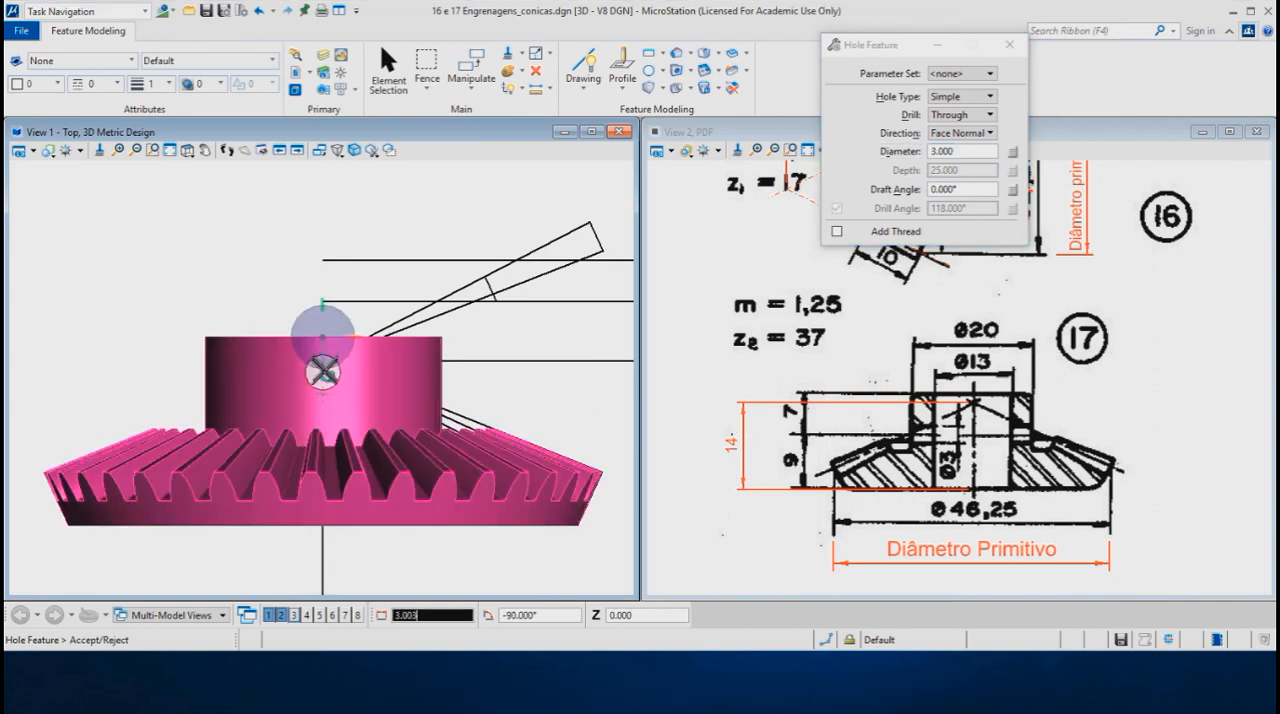
{"action": "type", "text": "7"}
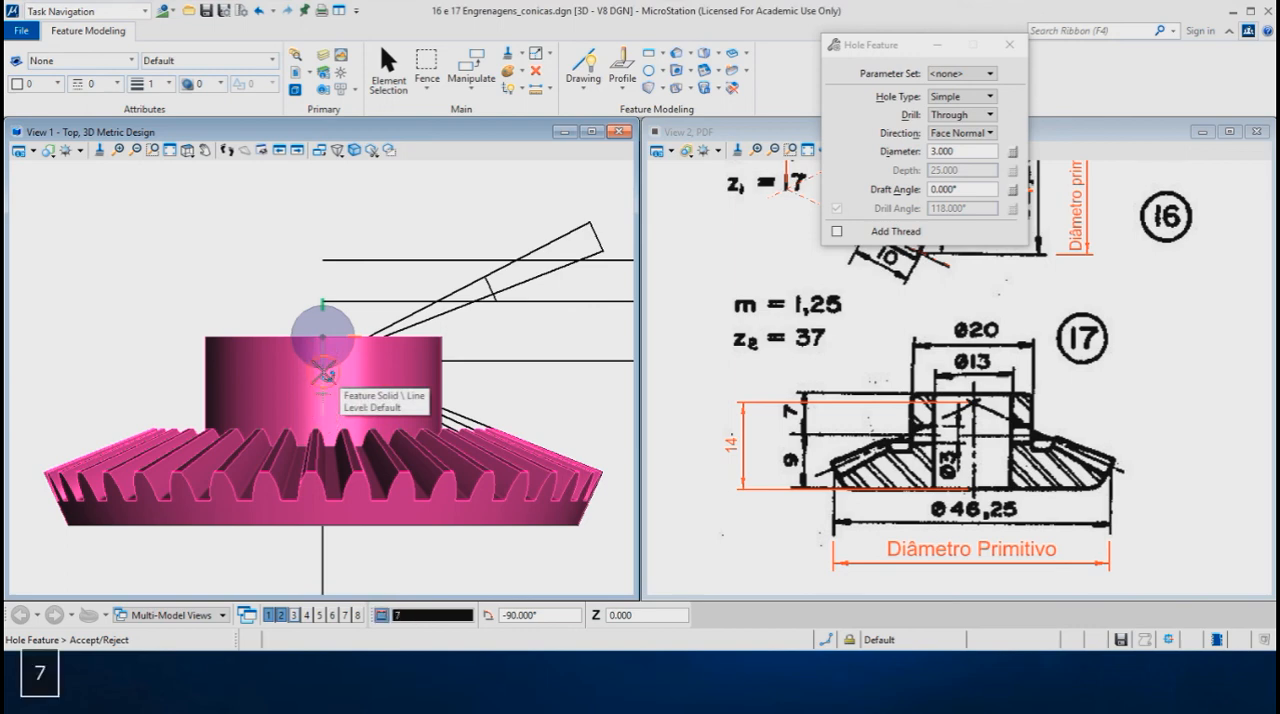
{"action": "left_click", "coordinate": [323, 377]}
- Accept the 3 mm through hole in gear 17's hub and return View 1 to the Top view
{"action": "middle_click_drag", "start_coordinate": [310, 379], "coordinate": [348, 379], "text": "shift"}
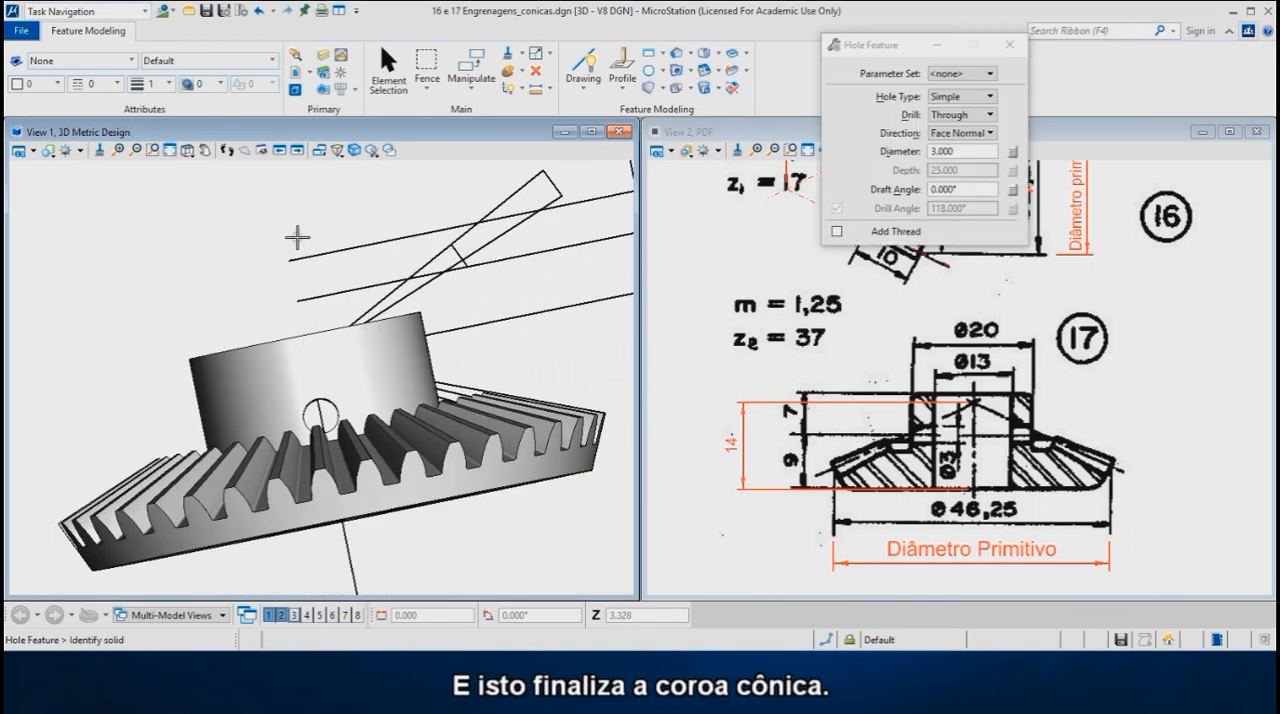
{"action": "right_click", "coordinate": [299, 231], "text": "shift"}
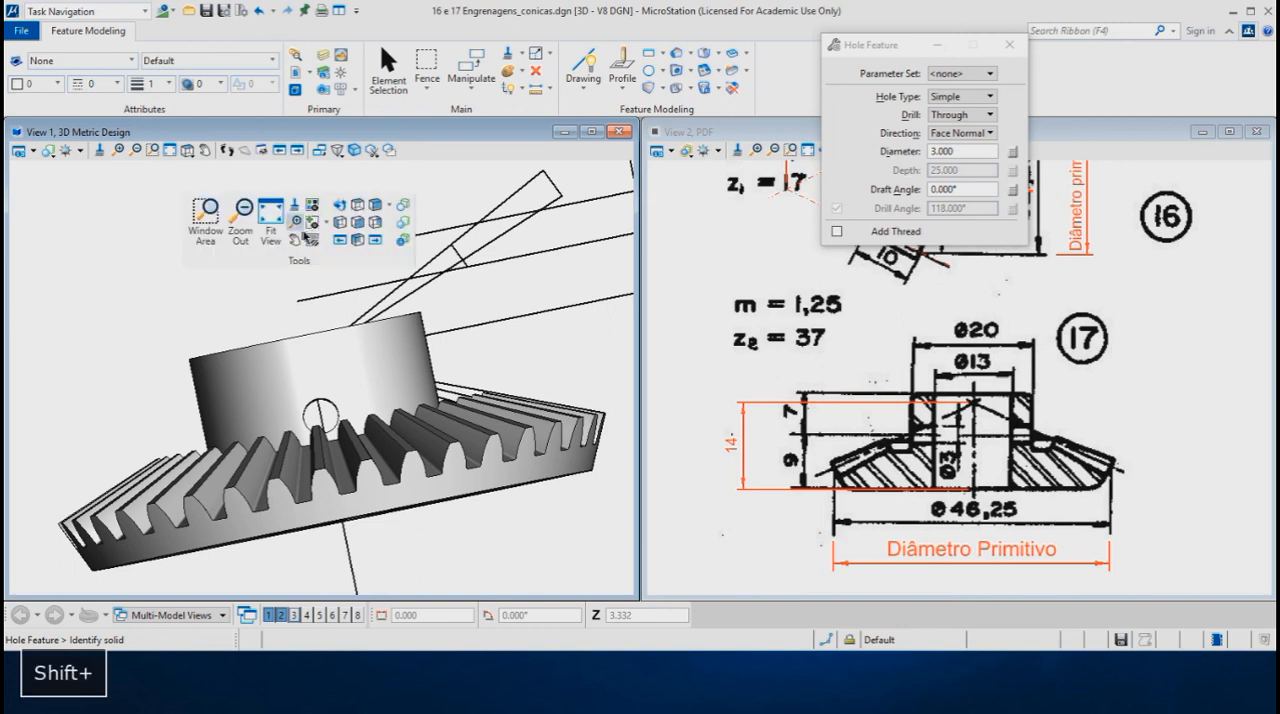
{"action": "left_click", "coordinate": [358, 224]}
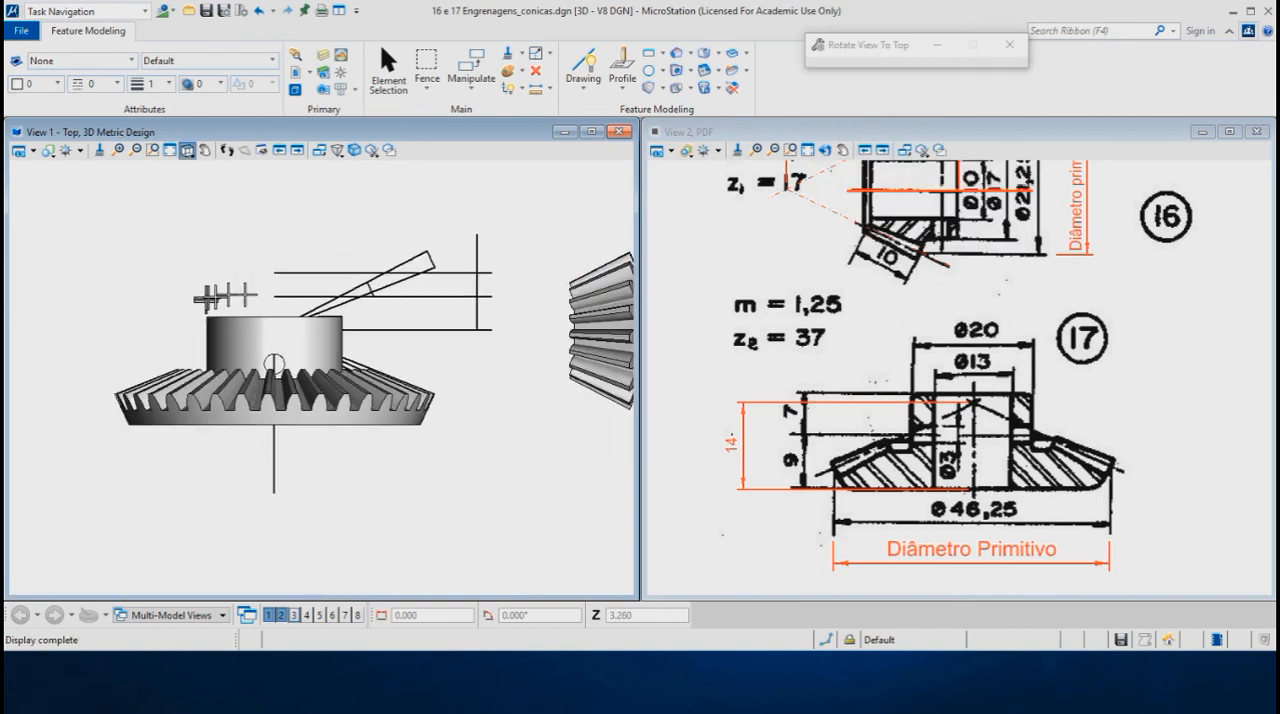
- Move pinion 16 by 30 mm at 180° so that it sits beside gear 17 again
{"action": "right_click", "coordinate": [444, 232]}
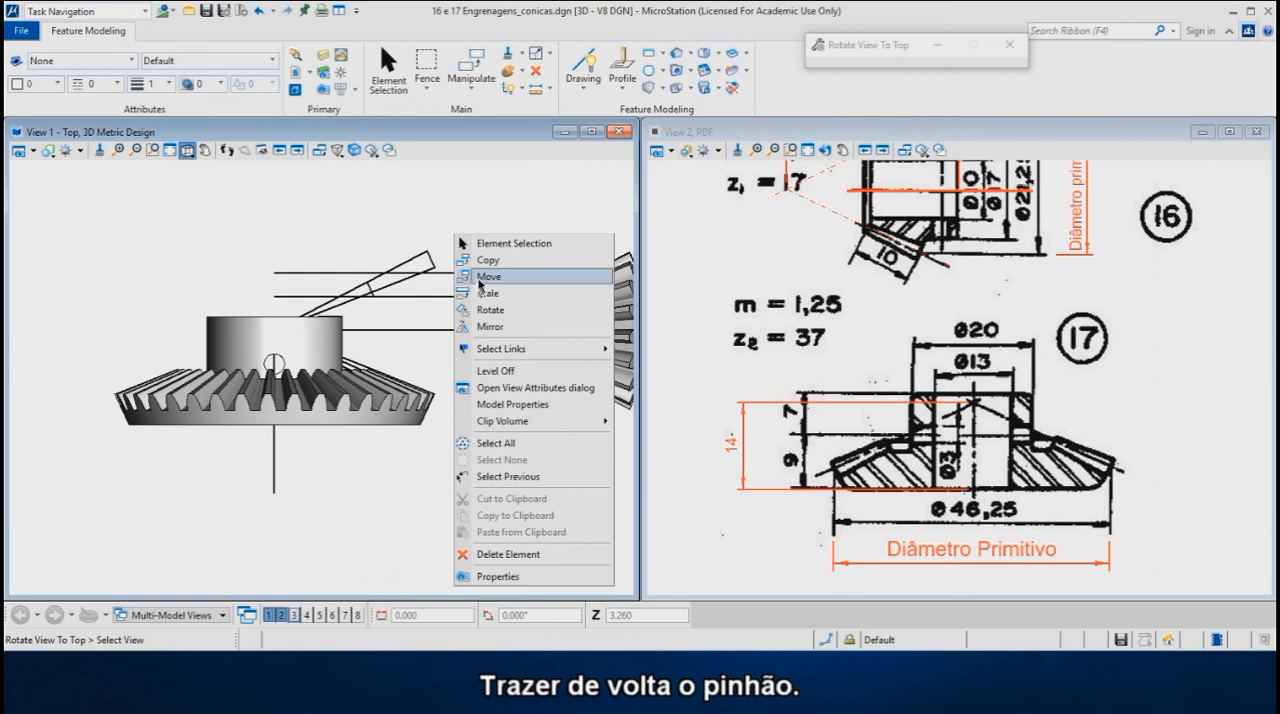
{"action": "left_click", "coordinate": [480, 278]}
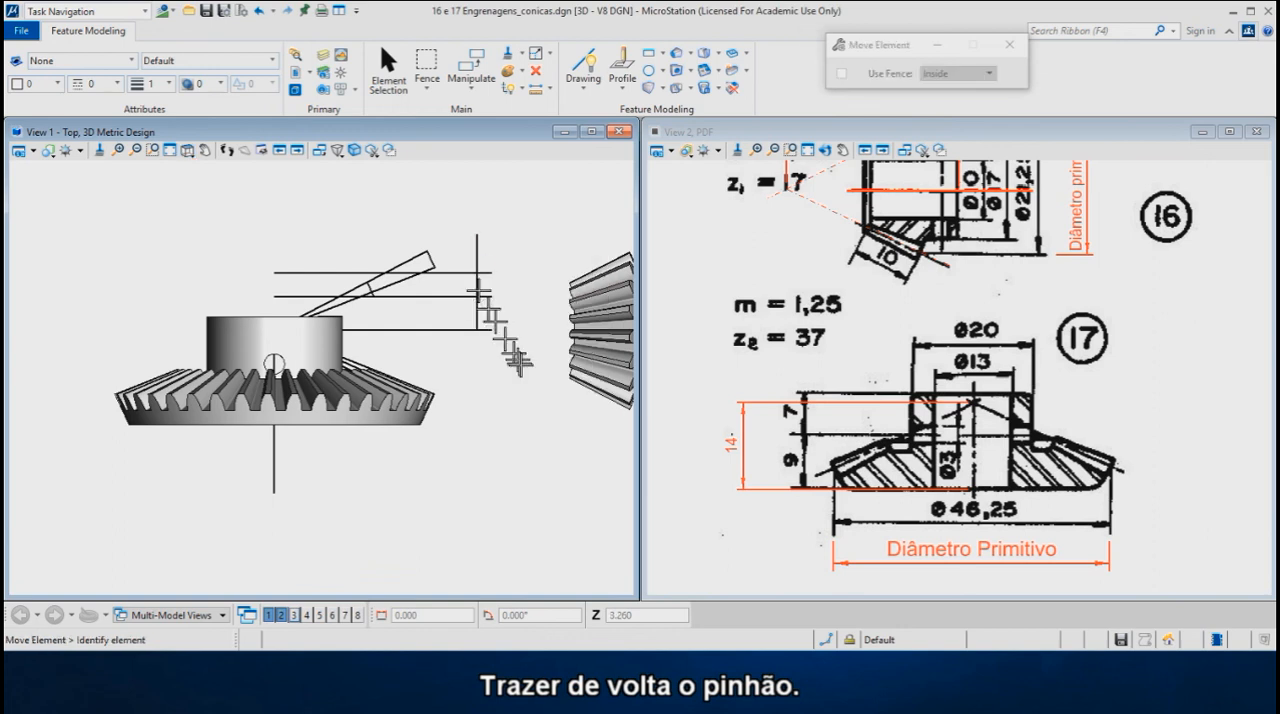
{"action": "left_click", "coordinate": [571, 376]}
{"action": "key", "text": "Return"}
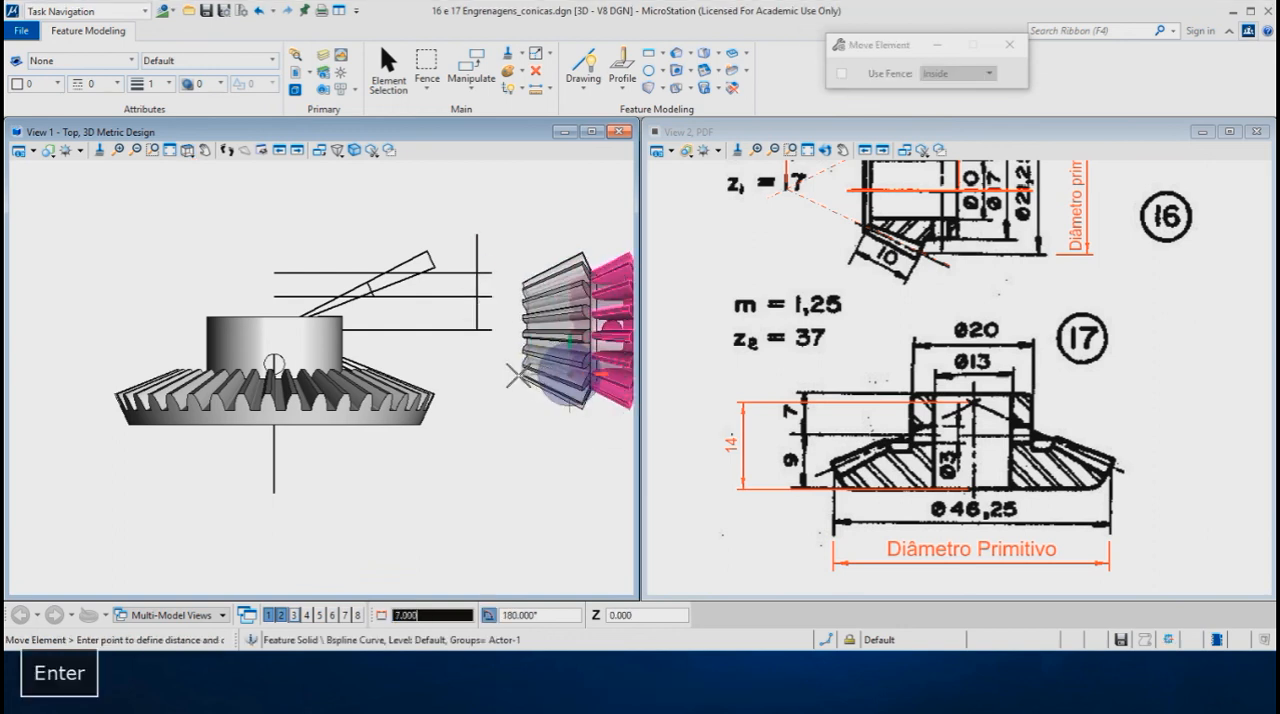
{"action": "type", "text": "30"}
{"action": "left_click", "coordinate": [517, 374]}
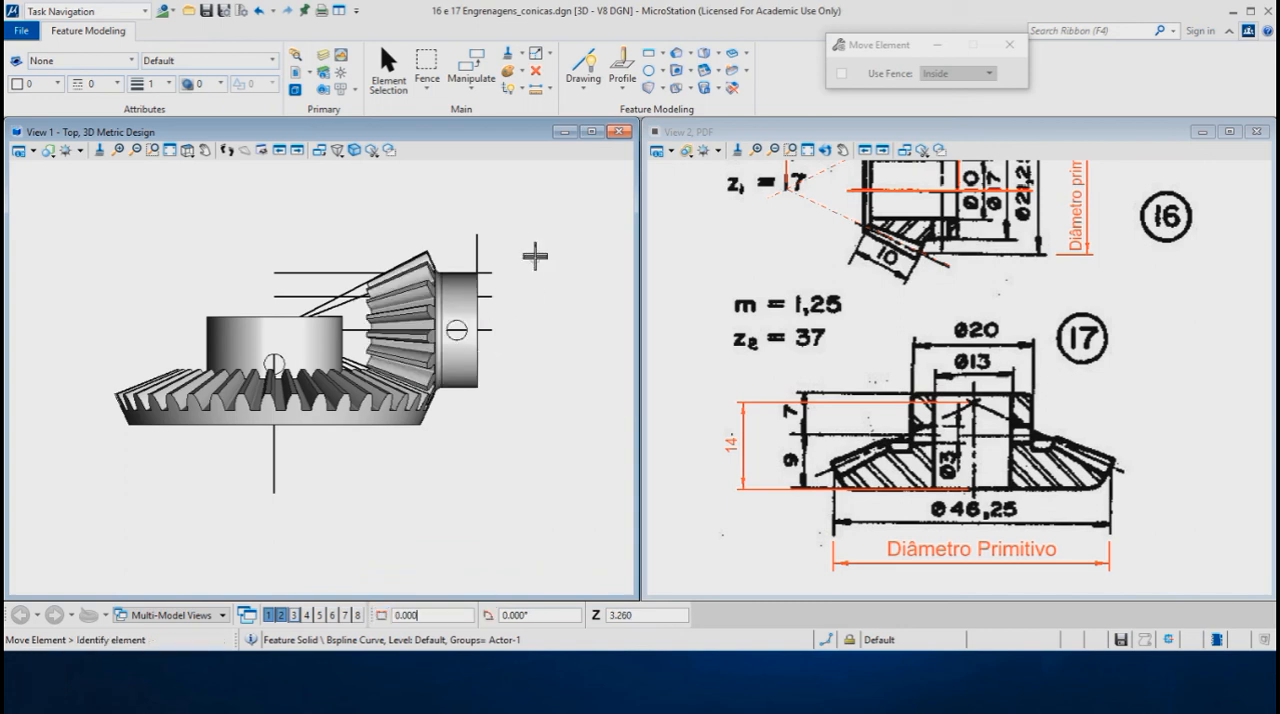
- Delete all the construction lines, selecting everything except gear 17 and the pinion
{"action": "left_click", "coordinate": [1030, 640]}
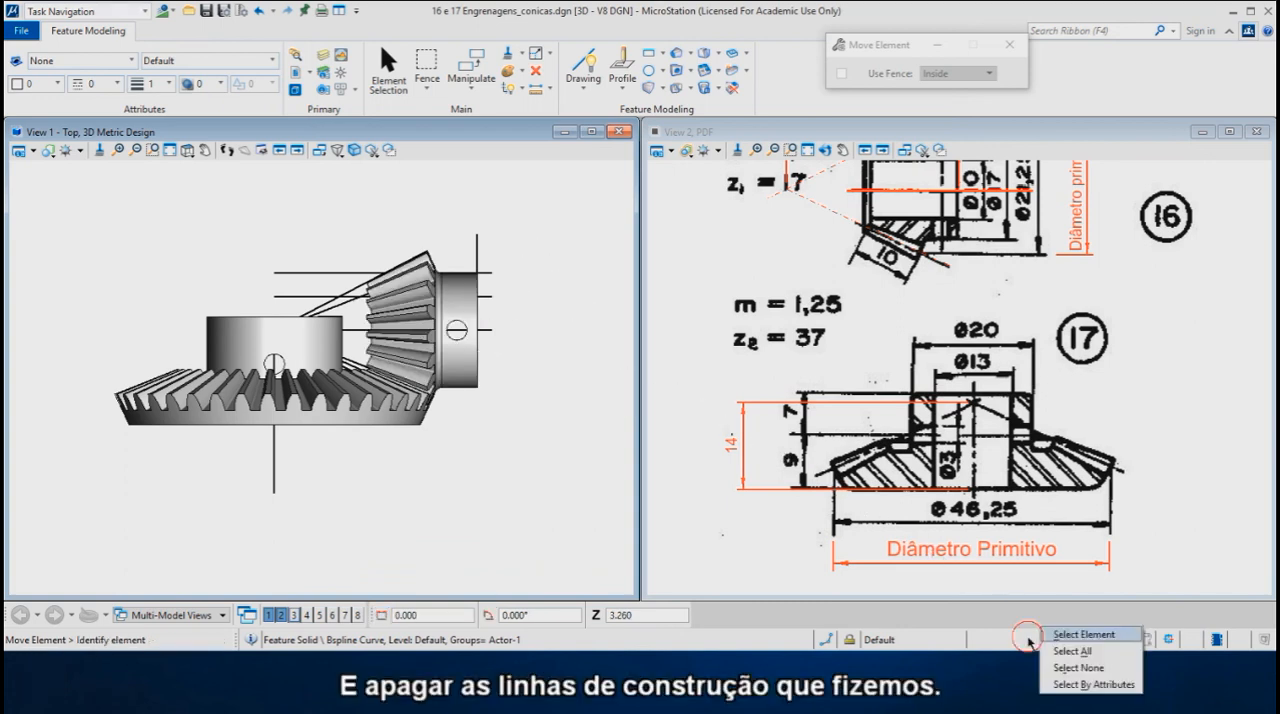
{"action": "left_click", "coordinate": [1060, 656]}
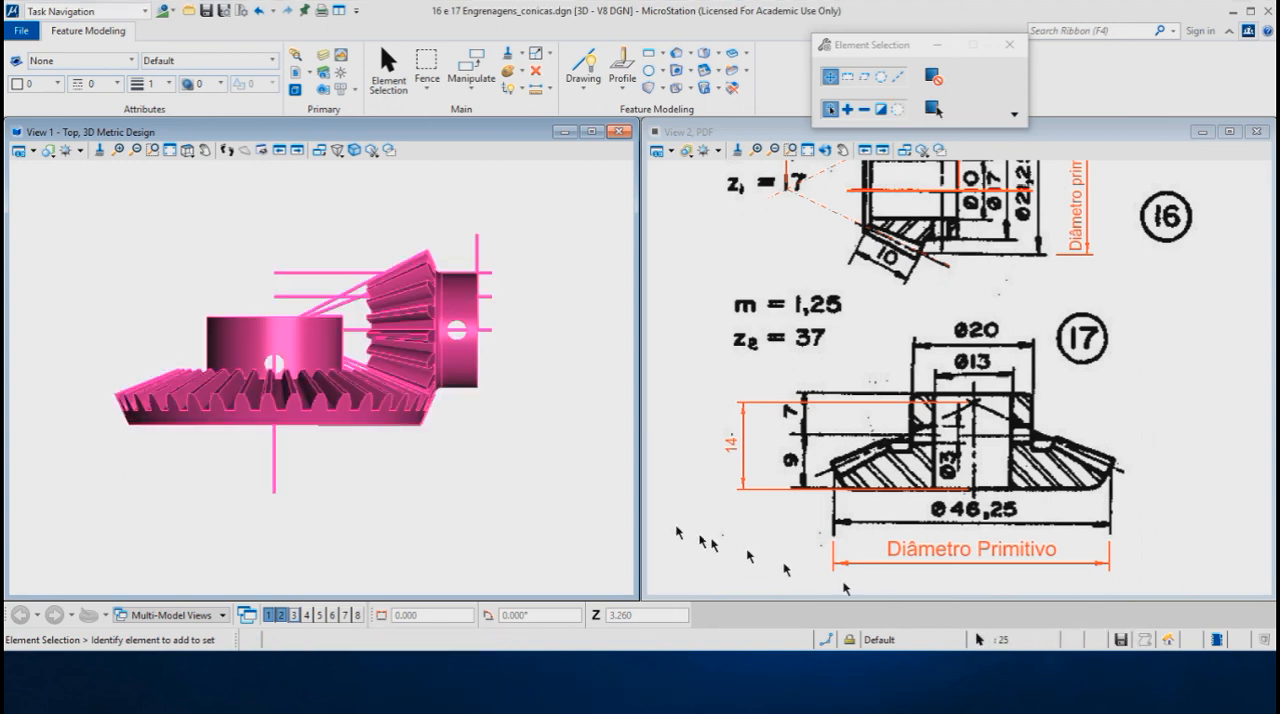
{"action": "left_click", "coordinate": [148, 410], "text": "ctrl"}
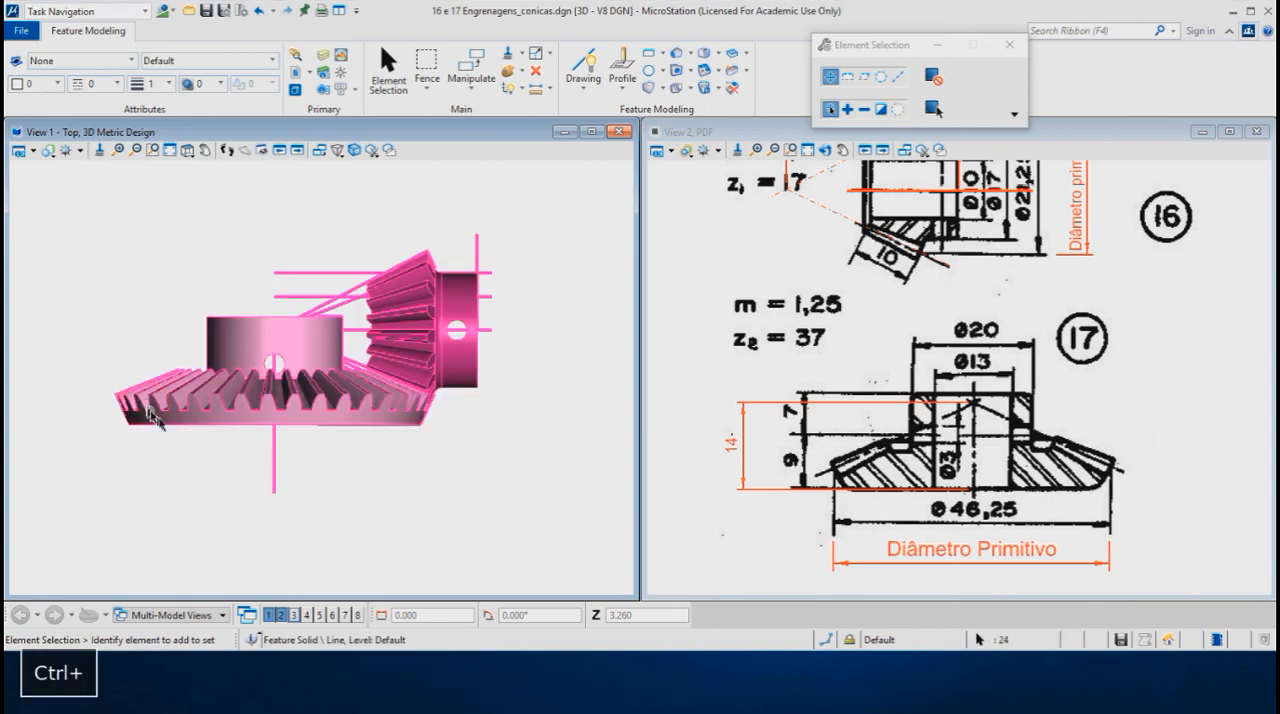
{"action": "left_click", "coordinate": [476, 383], "text": "ctrl"}
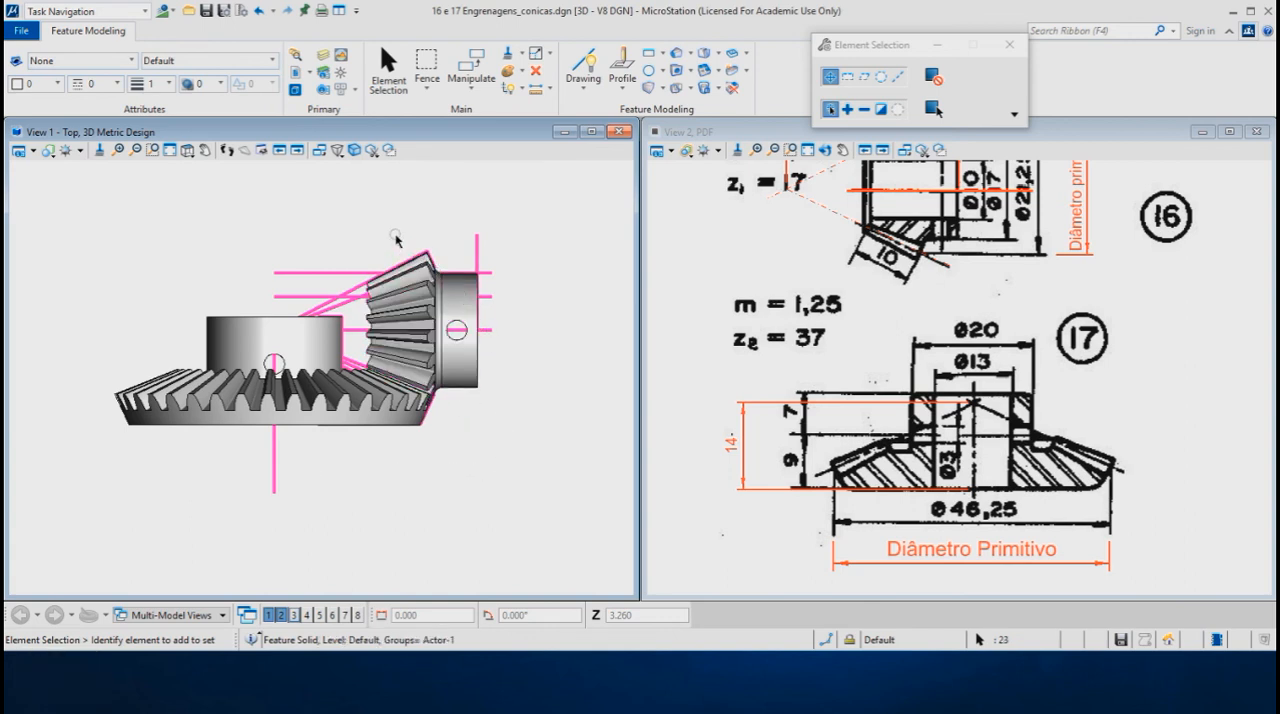
{"action": "left_click", "coordinate": [537, 71]}
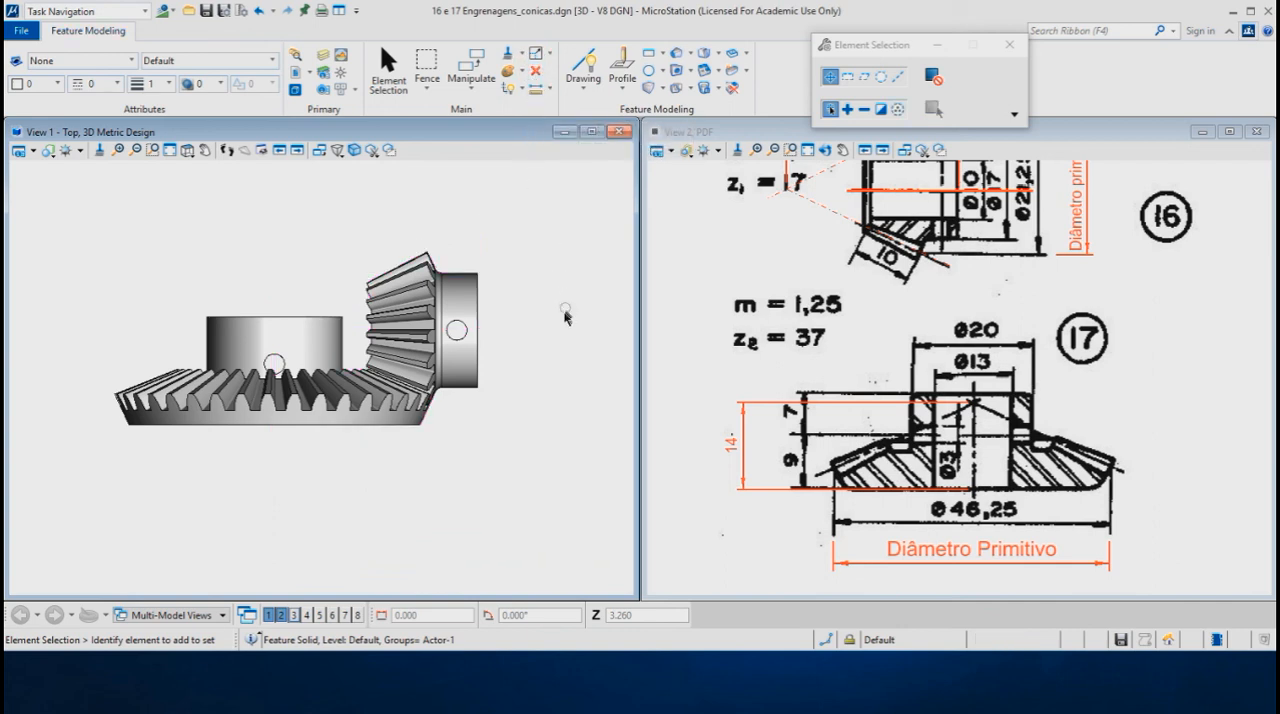
- Rotate View 1 to an angled view and examine how the pinion sits against gear 17
{"action": "left_click", "coordinate": [264, 346]}
{"action": "middle_click_drag", "start_coordinate": [230, 331], "coordinate": [296, 388], "text": "shift"}
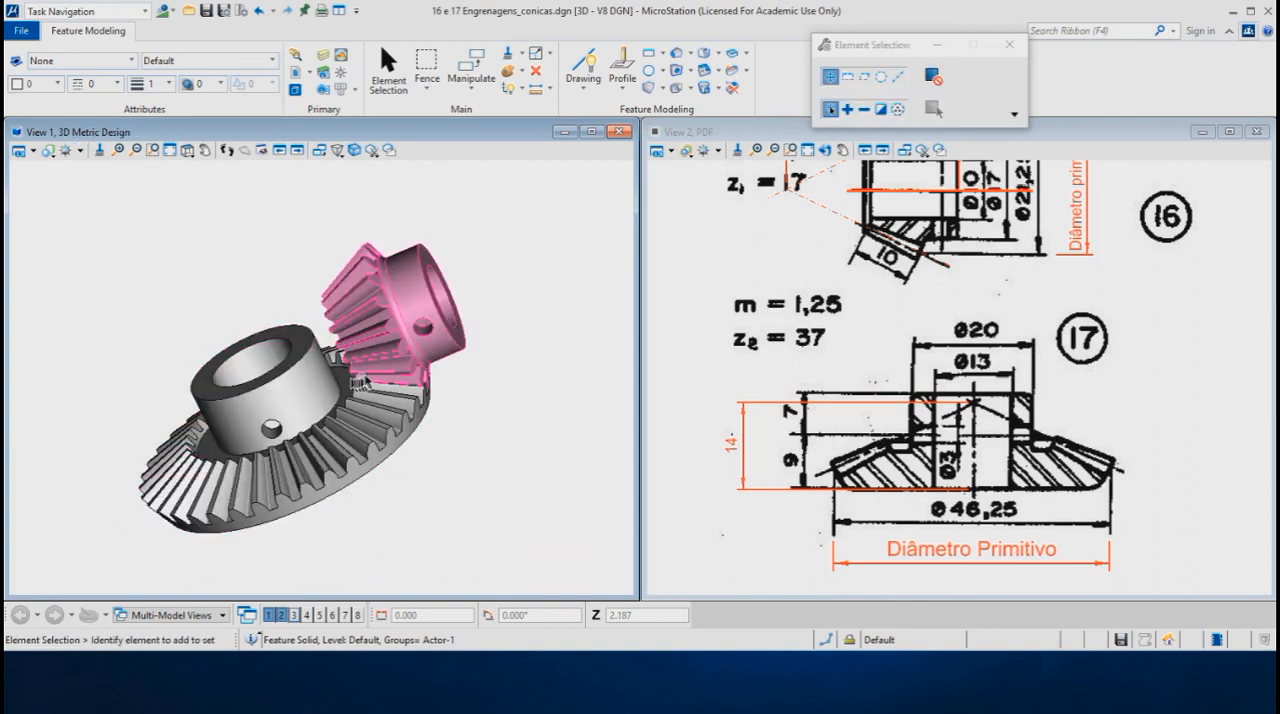
{"action": "middle_click_drag", "start_coordinate": [453, 385], "coordinate": [466, 398], "text": "shift"}
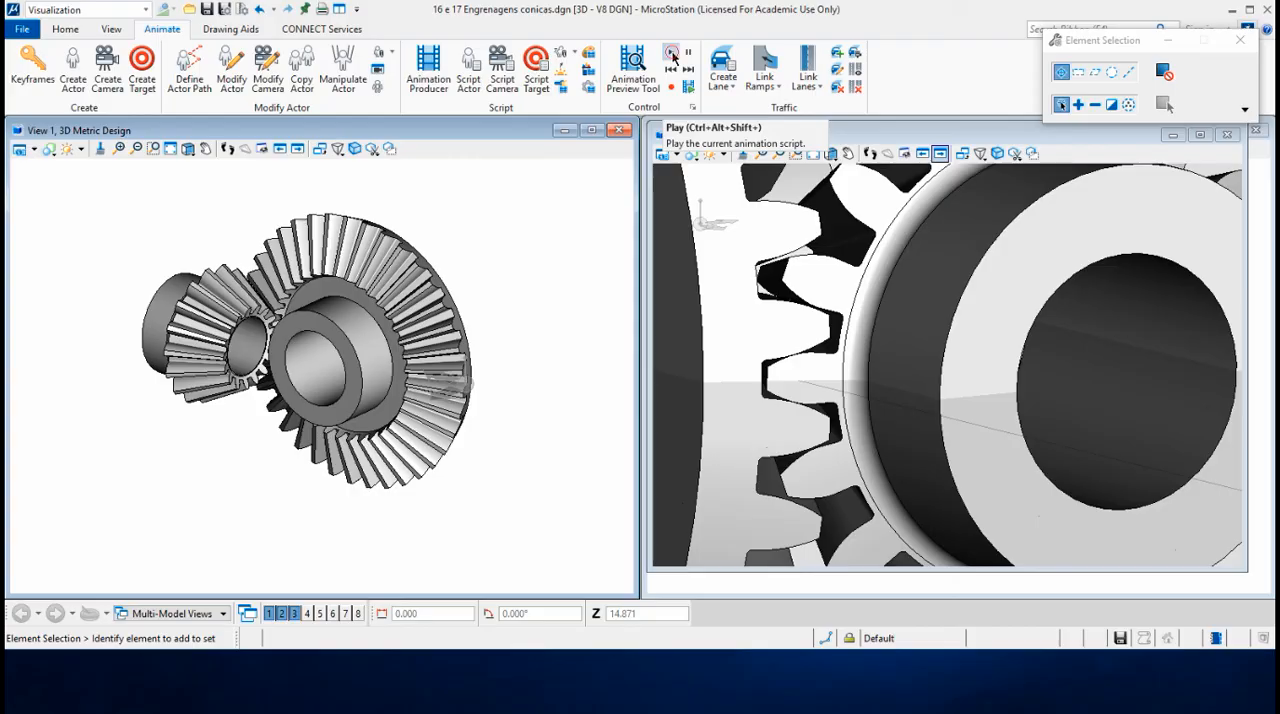
- Play the gear animation and advance it in small frame steps to frame 33 to examine the tooth meshing
{"action": "left_click", "coordinate": [673, 55]}
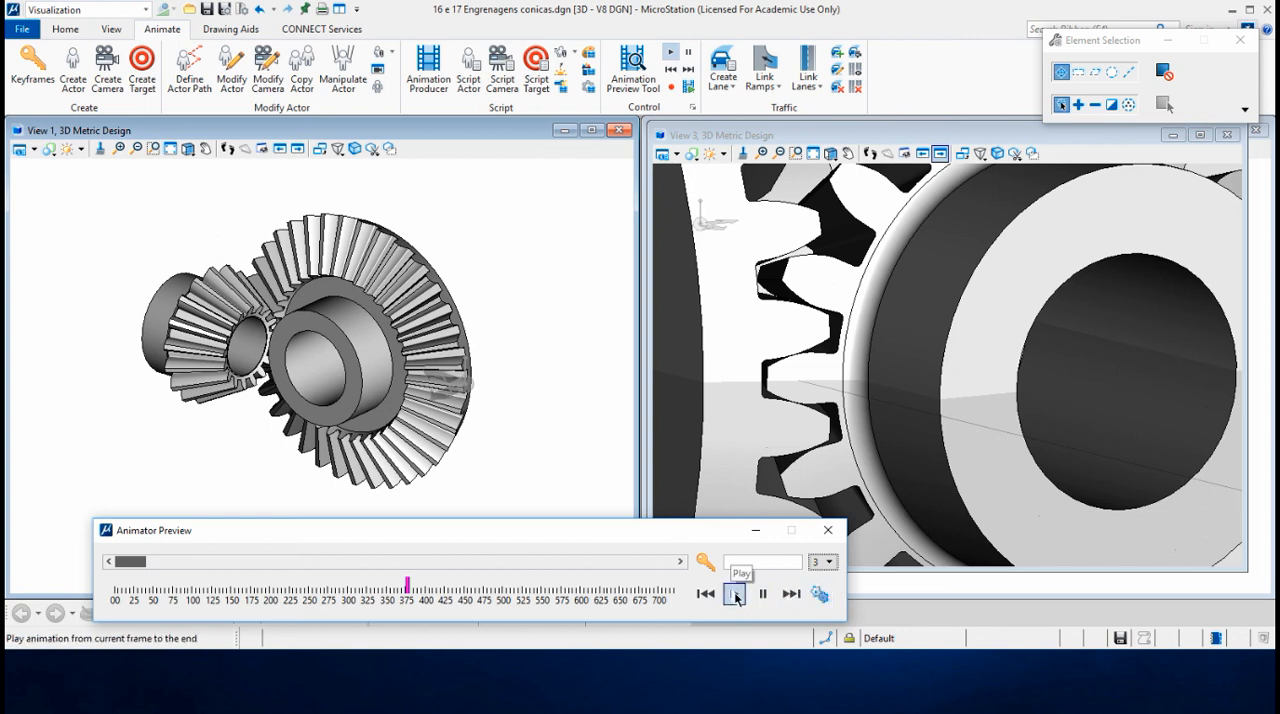
{"action": "left_click", "coordinate": [680, 562]}
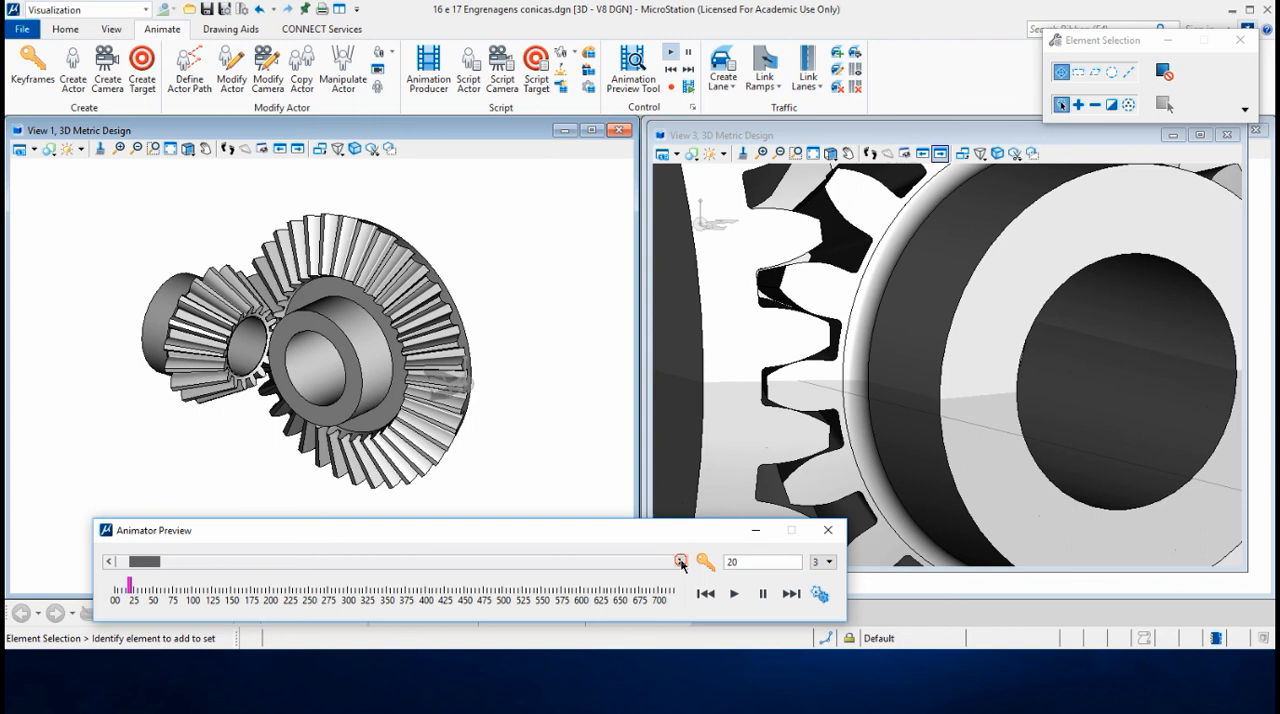
{"action": "left_click", "coordinate": [680, 562]}
{"action": "left_click", "coordinate": [681, 563]}
{"action": "left_click", "coordinate": [681, 563]}
{"action": "left_click", "coordinate": [681, 563]}
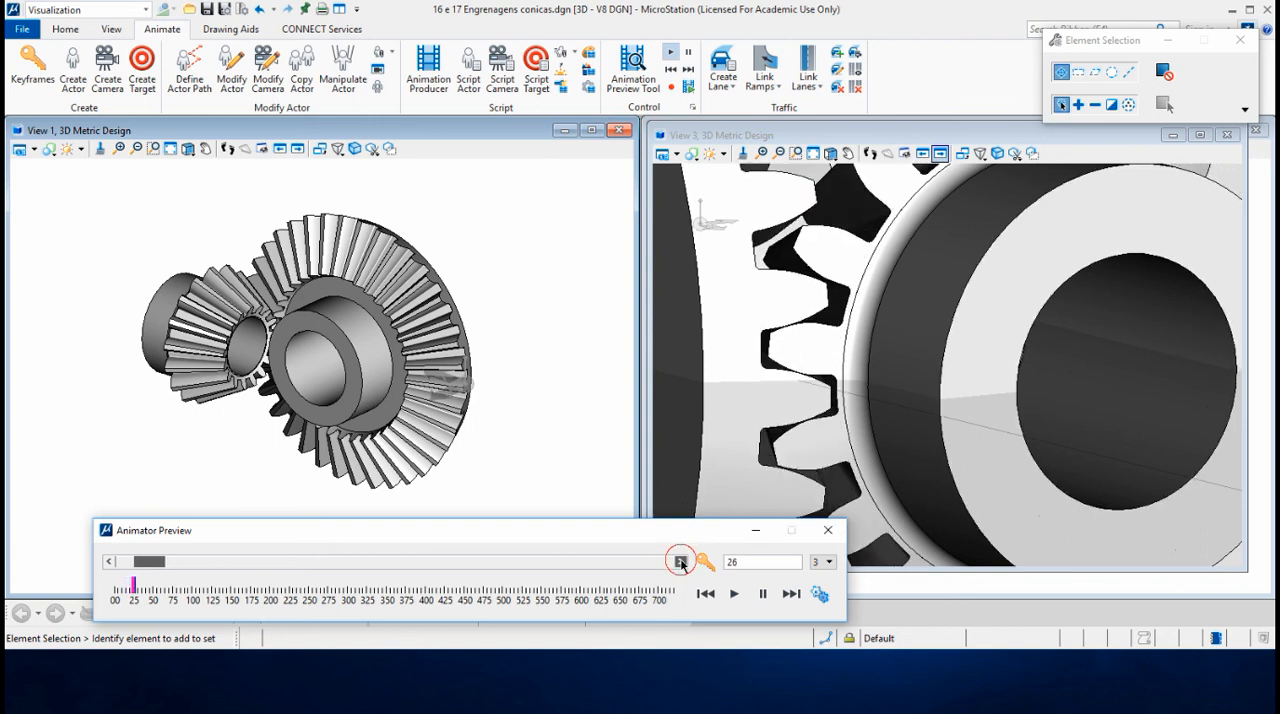
{"action": "left_click", "coordinate": [681, 563]}
{"action": "left_click", "coordinate": [681, 563]}
{"action": "left_click", "coordinate": [681, 563]}
{"action": "left_click", "coordinate": [681, 563]}
{"action": "left_click", "coordinate": [681, 563]}
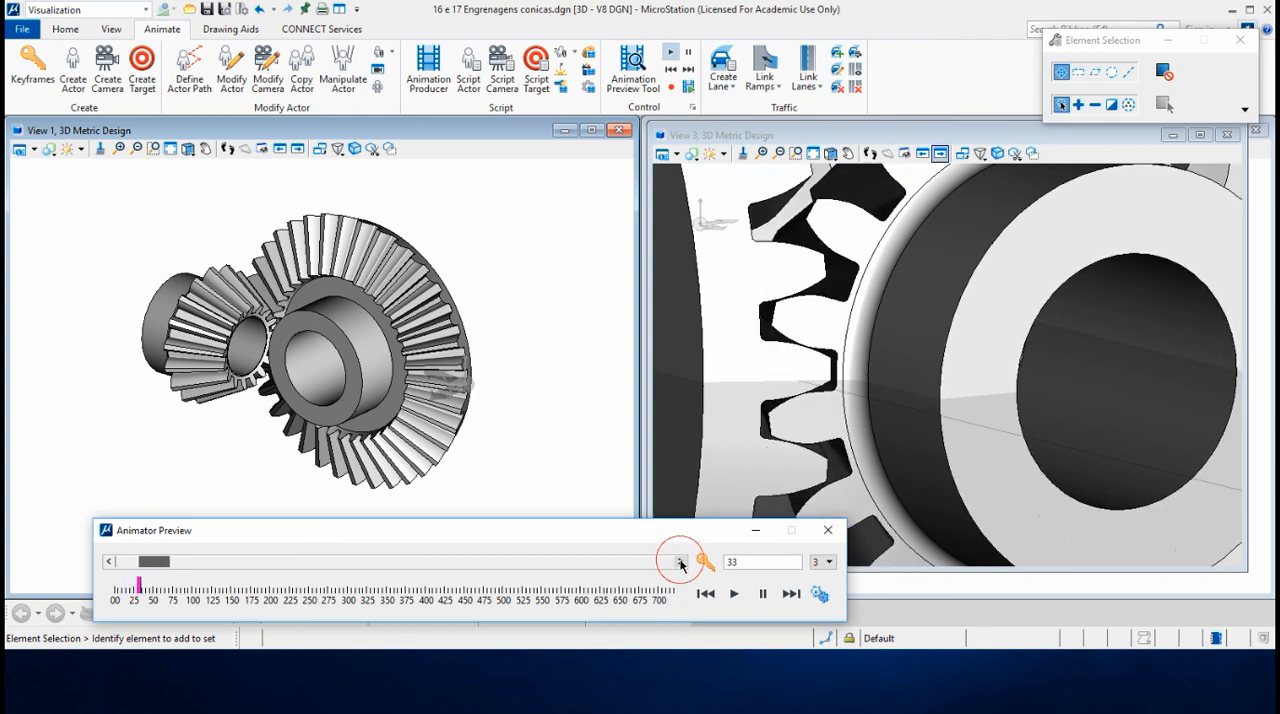